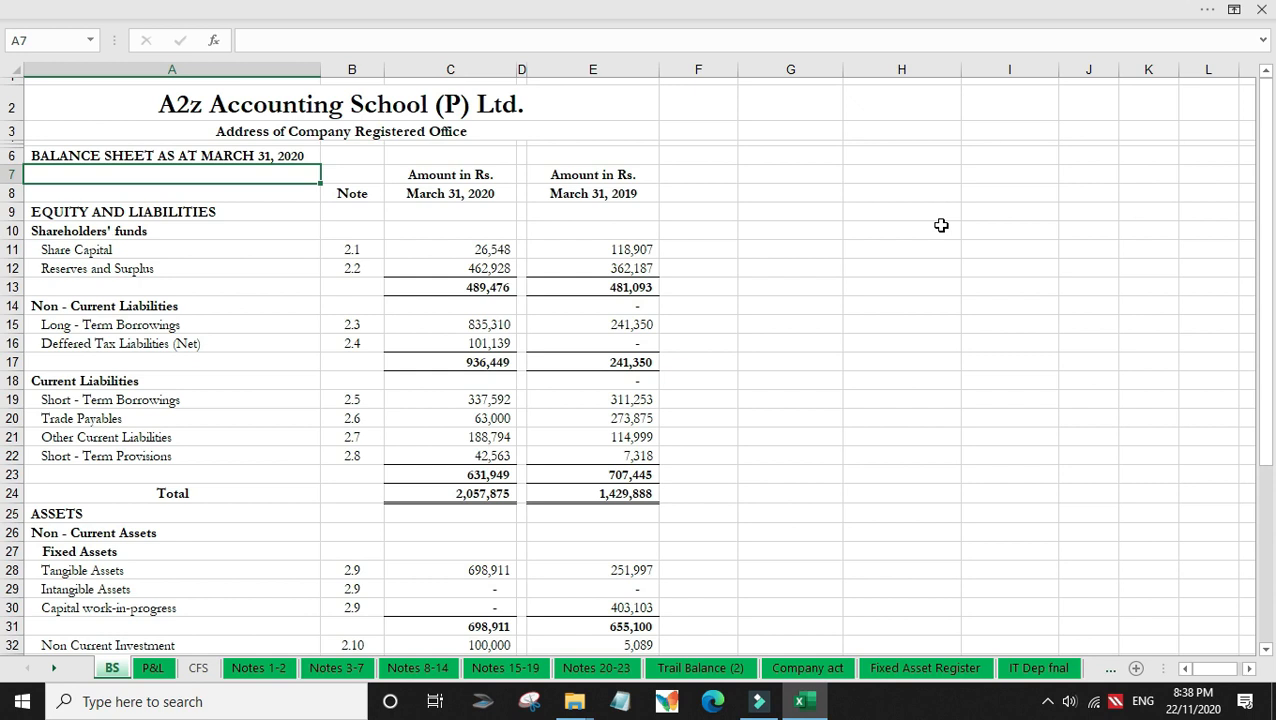
# Step: Examine the balance sheet's company heading, shareholders' funds and non-current liabilities rows
pyautogui.press('Up')
pyautogui.press('Up')
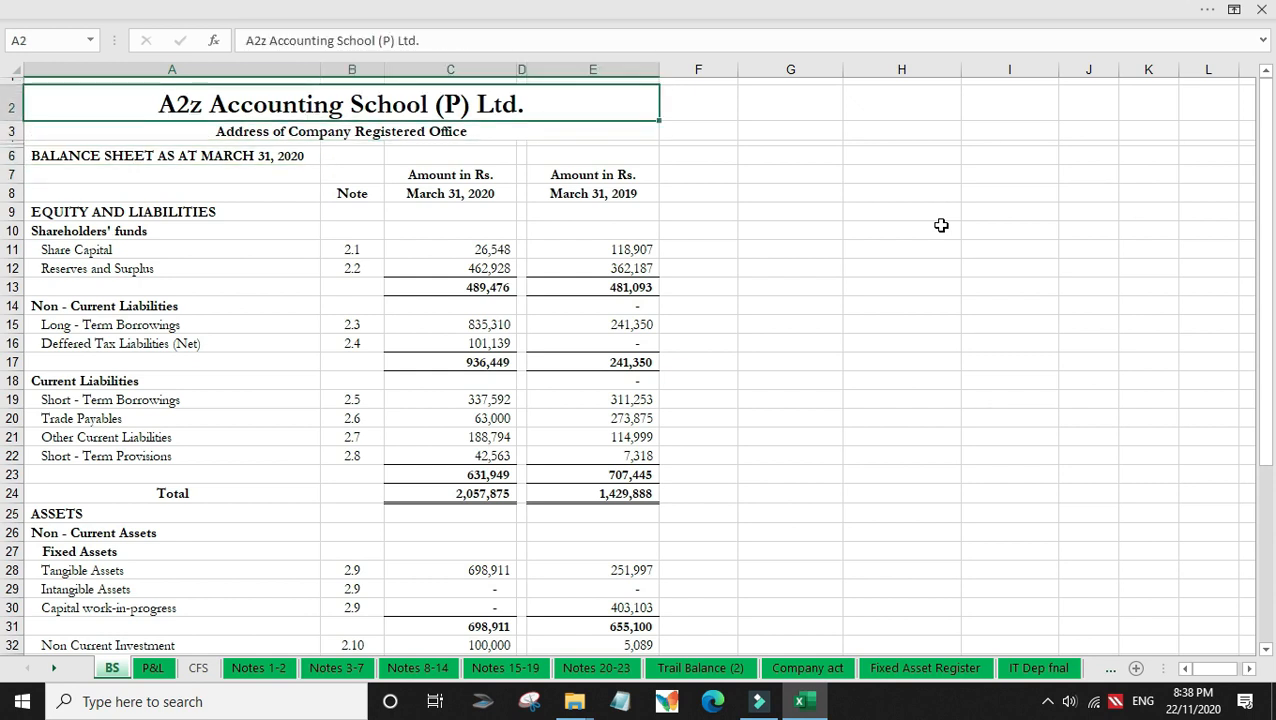
pyautogui.press('Down')
pyautogui.press('Down')
pyautogui.press('Down')
pyautogui.press('Down')
pyautogui.press('Down')
pyautogui.press('Down')
pyautogui.press('Down')
pyautogui.press('Down')
pyautogui.press('Down')
pyautogui.press('Down')
pyautogui.press('Down')
pyautogui.press('Down')
pyautogui.press('Down')
pyautogui.press('Up')
pyautogui.press('Up')
pyautogui.press('Up')
pyautogui.press('Up')
pyautogui.press('Up')
pyautogui.press('Up')
pyautogui.press('Up')
pyautogui.press('Up')
pyautogui.press('Down')
pyautogui.press('Down')
pyautogui.press('Down')
pyautogui.press('Up')
pyautogui.press('Up')
pyautogui.press('Down')
pyautogui.press('Down')
pyautogui.press('Down')
pyautogui.press('Down')
pyautogui.press('Down')
pyautogui.press('Down')
pyautogui.press('Down')
pyautogui.press('Down')
pyautogui.press('Down')
pyautogui.press('Down')
pyautogui.press('Down')
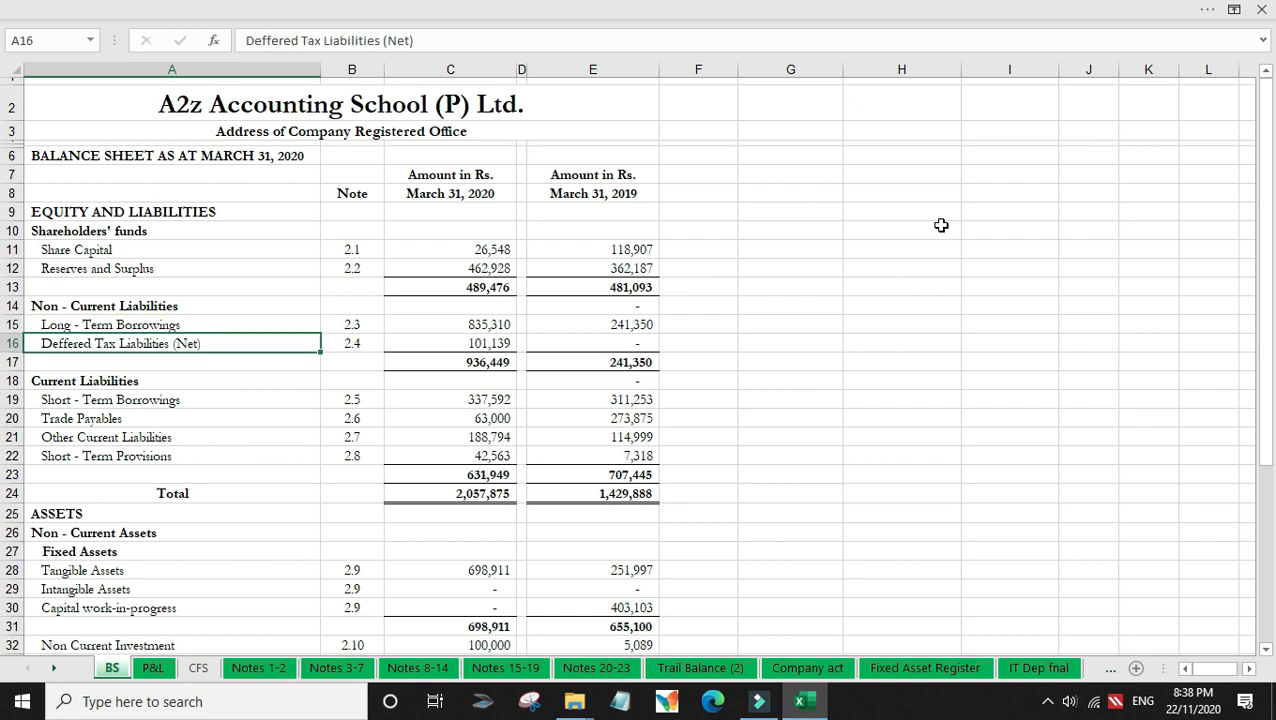
# Step: Examine the current liabilities rows and the assets section down to its total row
pyautogui.press('Down')
pyautogui.press('Down')
pyautogui.press('Down')
pyautogui.press('Down')
pyautogui.press('Down')
pyautogui.press('Down')
pyautogui.press('Down')
pyautogui.press('Down')
pyautogui.press('Down')
pyautogui.press('Down')
pyautogui.press('Down')
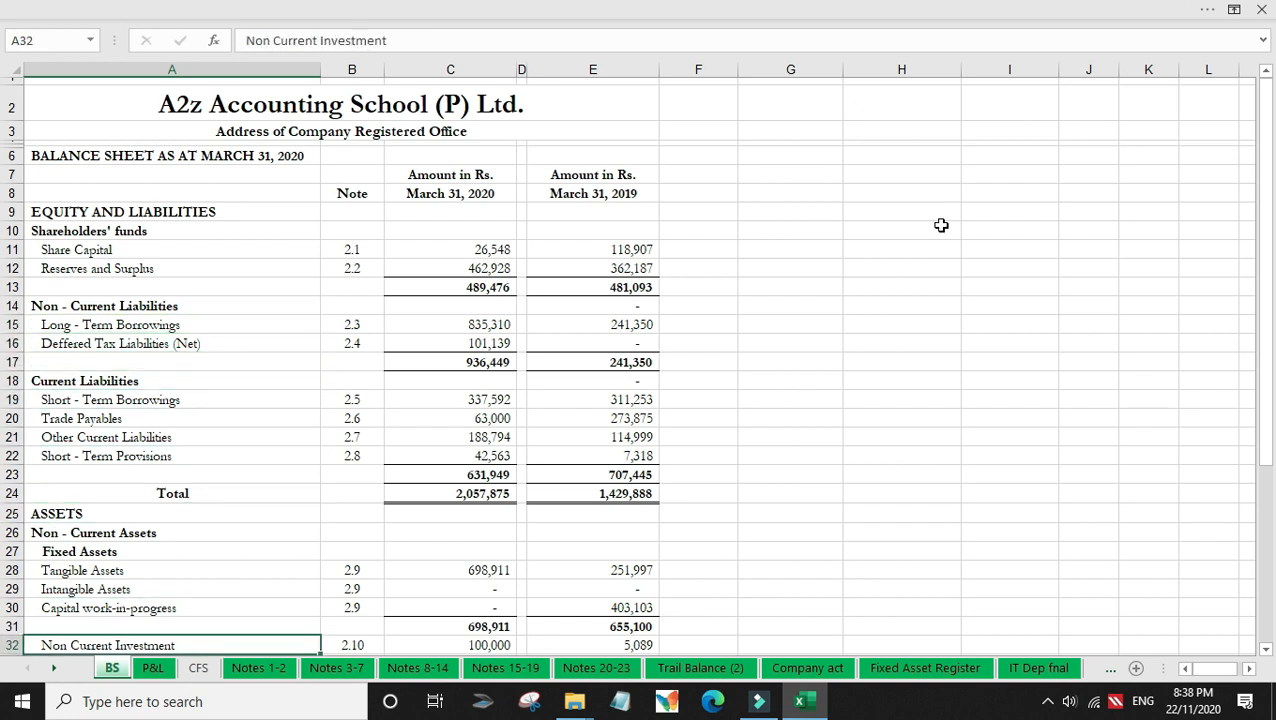
pyautogui.press('Up')
pyautogui.press('Up')
pyautogui.press('Up')
pyautogui.press('Down')
pyautogui.press('Down')
pyautogui.press('Down')
pyautogui.press('Down')
pyautogui.press('Down')
pyautogui.press('Down')
pyautogui.press('Down')
pyautogui.press('Down')
pyautogui.press('Down')
pyautogui.press('Down')
pyautogui.press('Down')
pyautogui.press('Down')
pyautogui.press('Down')
pyautogui.press('Down')
pyautogui.press('Down')
pyautogui.press('Down')
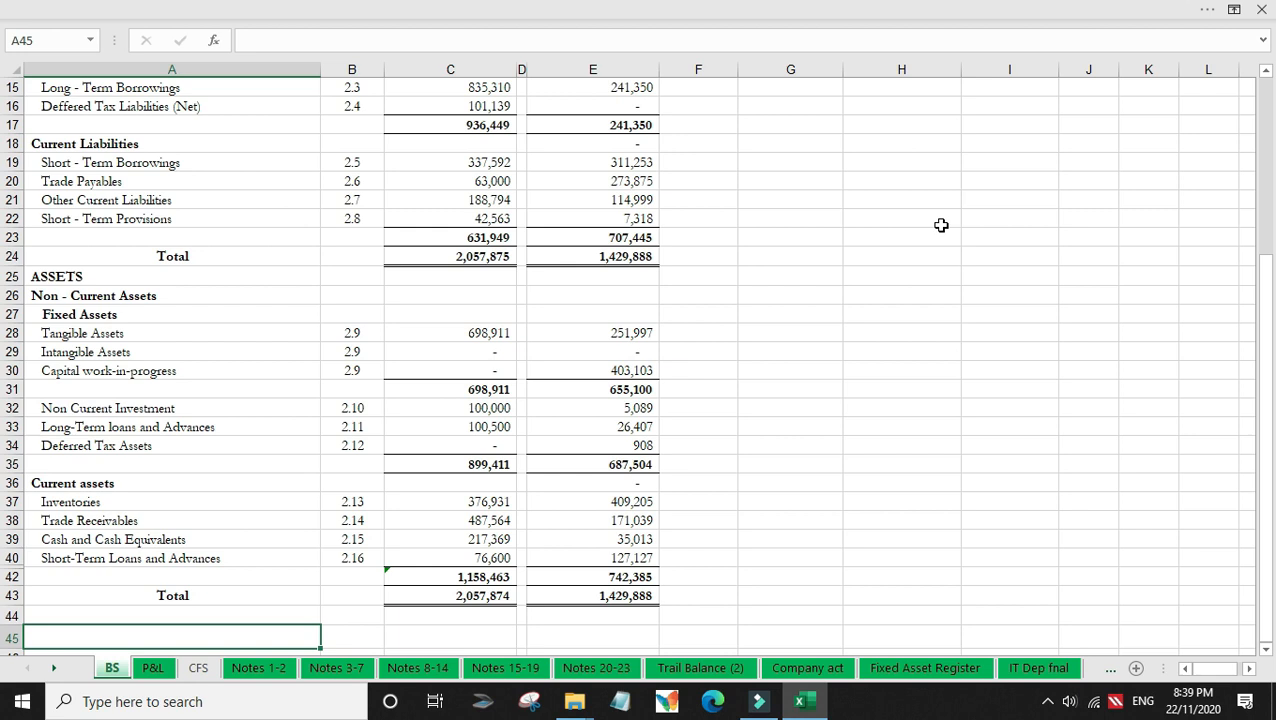
# Step: Re-examine the balance sheet row labels from the assets total back up through the sections above
pyautogui.press('Up')
pyautogui.press('Up')
pyautogui.press('Up')
pyautogui.press('Up')
pyautogui.press('Up')
pyautogui.press('Up')
pyautogui.press('Up')
pyautogui.press('Up')
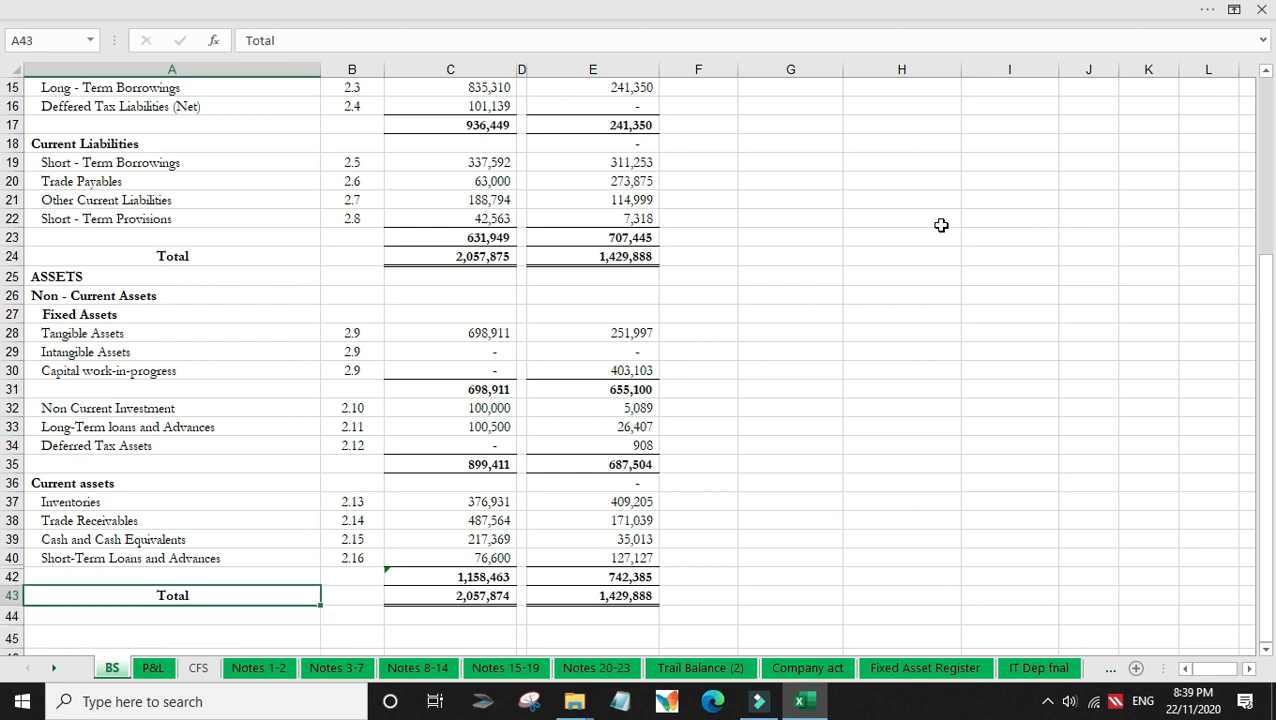
pyautogui.press('Down')
pyautogui.press('Down')
pyautogui.press('Down')
pyautogui.press('Up')
pyautogui.press('Up')
pyautogui.press('Up')
pyautogui.press('Up')
pyautogui.press('Up')
pyautogui.press('Up')
pyautogui.press('Up')
pyautogui.press('Up')
pyautogui.press('Up')
pyautogui.press('Up')
pyautogui.press('Up')
pyautogui.press('Up')
pyautogui.press('Up')
pyautogui.press('Up')
pyautogui.press('Up')
pyautogui.press('Up')
pyautogui.press('Up')
pyautogui.press('Up')
pyautogui.press('Up')
pyautogui.press('Up')
pyautogui.press('Up')
pyautogui.press('Down')
pyautogui.press('Down')
pyautogui.press('Down')
# Step: Examine the March 31, 2020 amounts down column C of the balance sheet
pyautogui.press('Right')
pyautogui.press('Right')
pyautogui.press('Down')
pyautogui.press('Down')
pyautogui.press('Down')
pyautogui.press('Down')
pyautogui.press('Down')
pyautogui.press('Down')
pyautogui.press('Down')
pyautogui.press('Down')
pyautogui.press('Down')
pyautogui.press('Down')
pyautogui.press('Down')
pyautogui.press('Down')
pyautogui.press('Down')
pyautogui.press('Down')
pyautogui.press('Down')
pyautogui.press('Down')
pyautogui.press('Down')
pyautogui.press('Down')
pyautogui.press('Down')
pyautogui.press('Down')
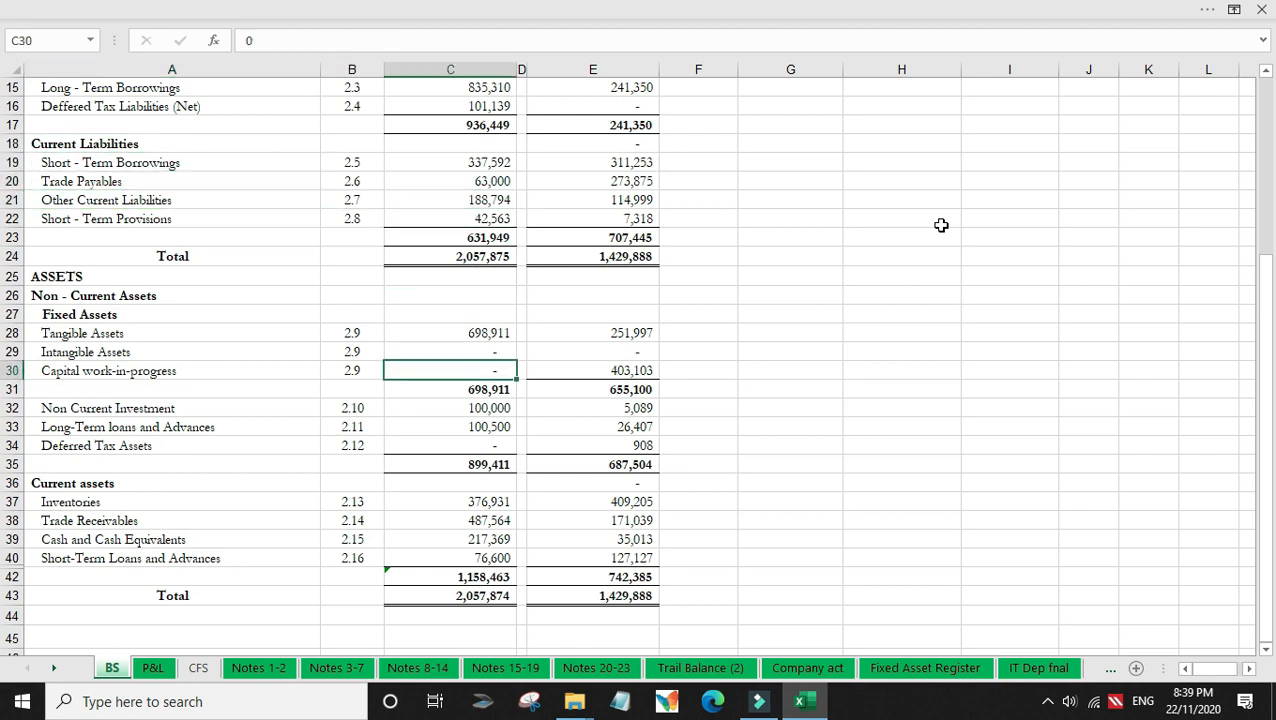
# Step: Below the balance sheet, enter the label "Current Ratio" in A46 and "Current Asset" in C46
pyautogui.press('Down')
pyautogui.press('Left')
pyautogui.press('Left')
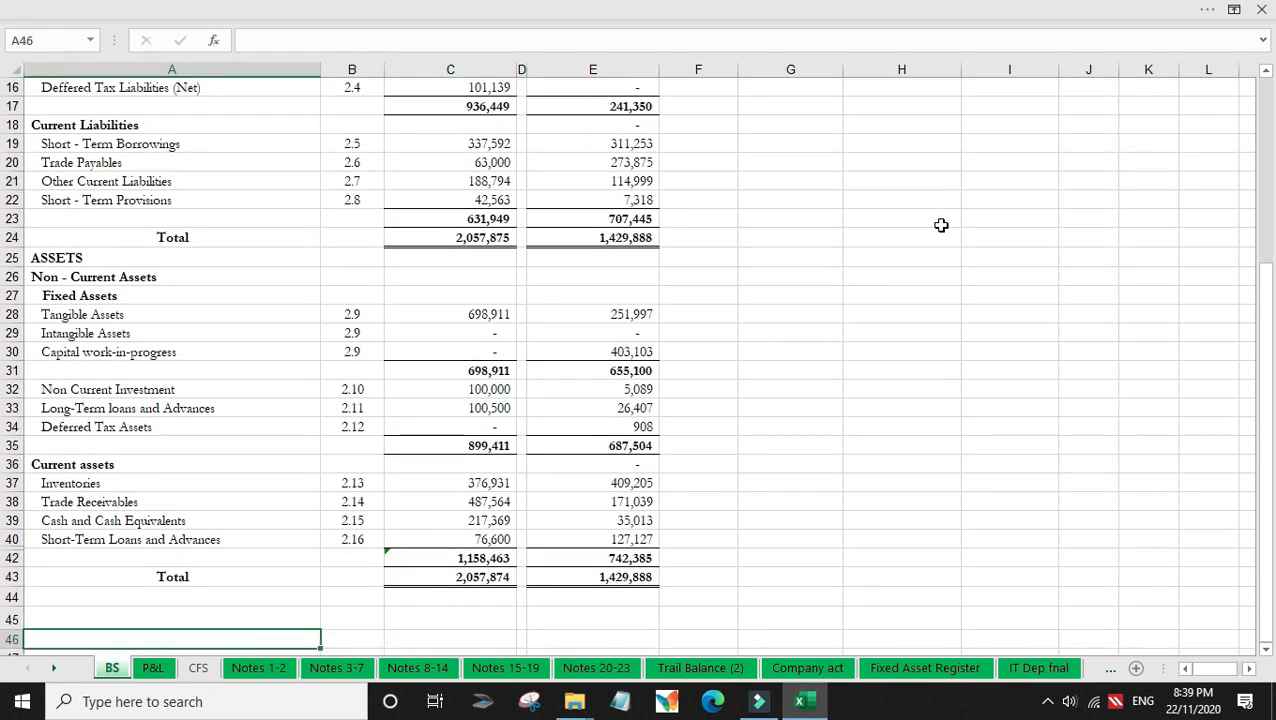
pyautogui.write('Current Ratio')
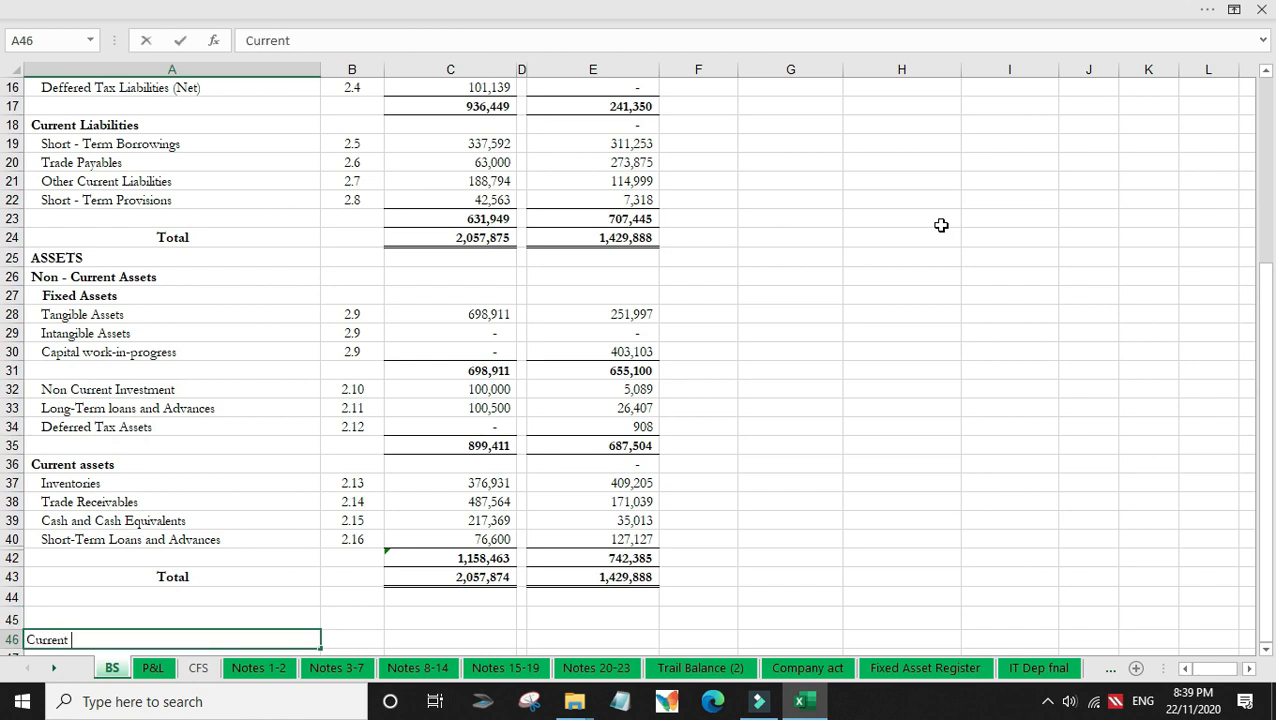
pyautogui.press('Tab')
pyautogui.press('Tab')
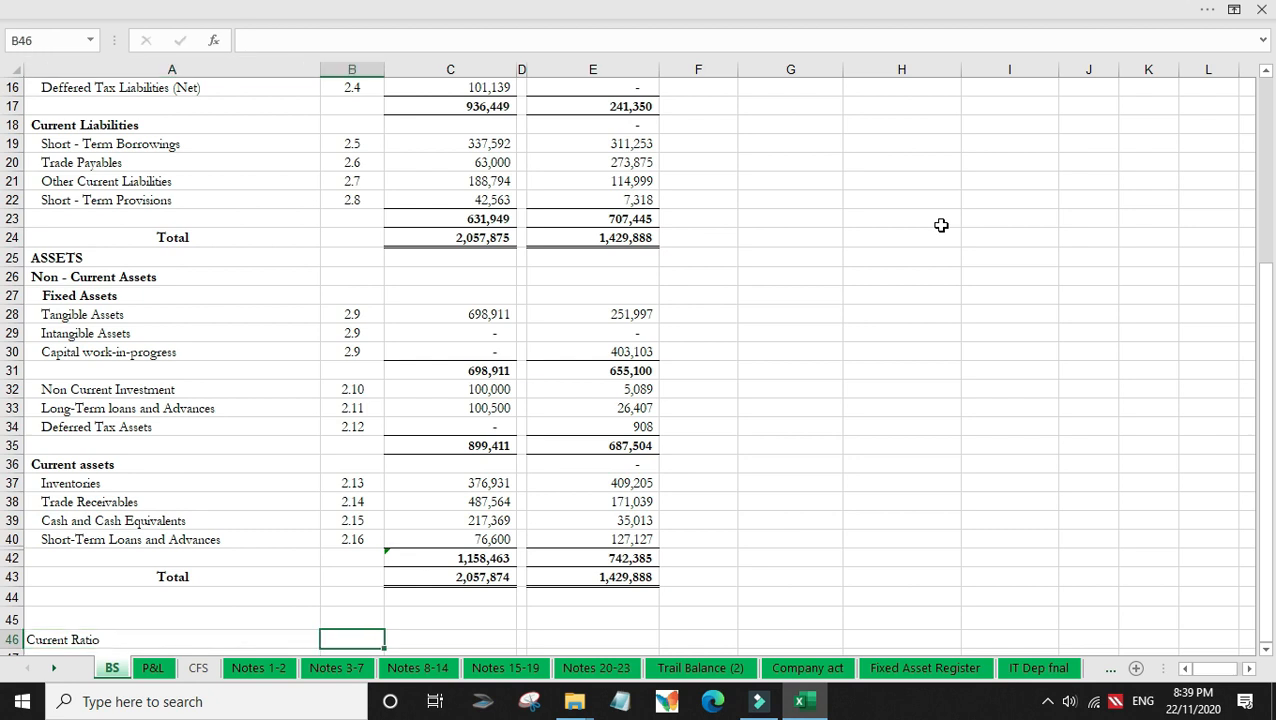
pyautogui.write('C')
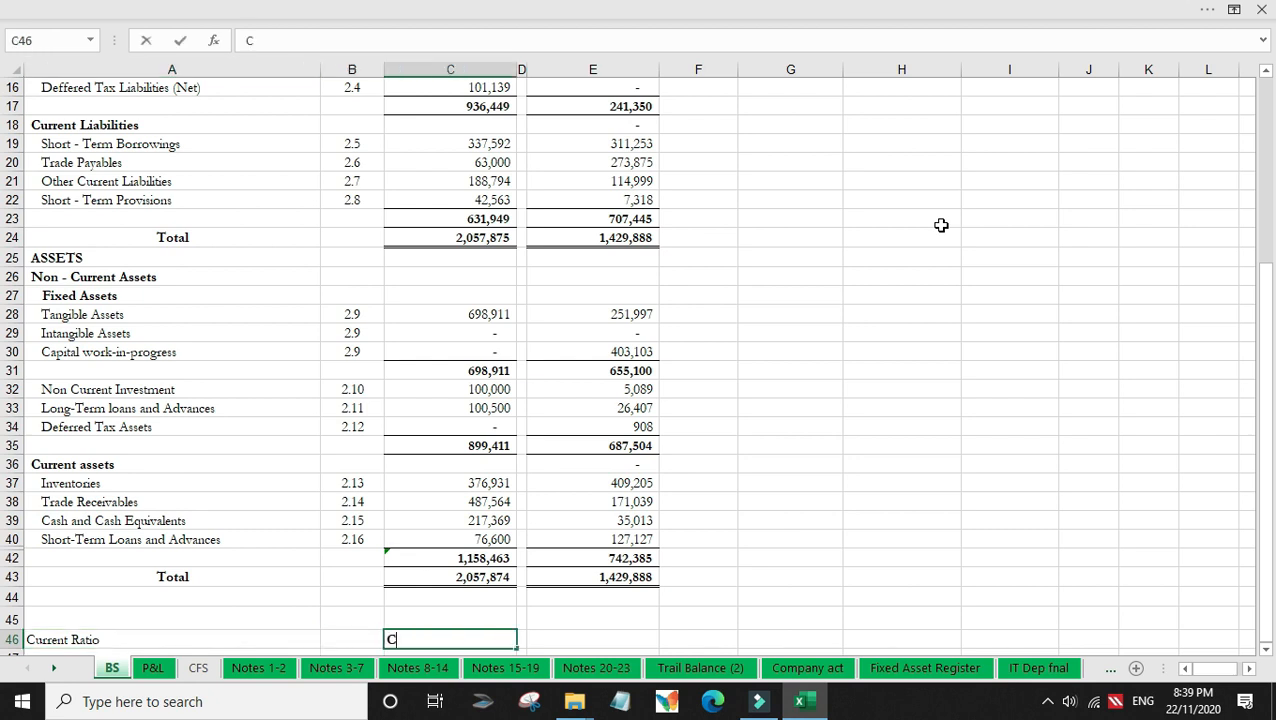
pyautogui.write('urrent Asset')
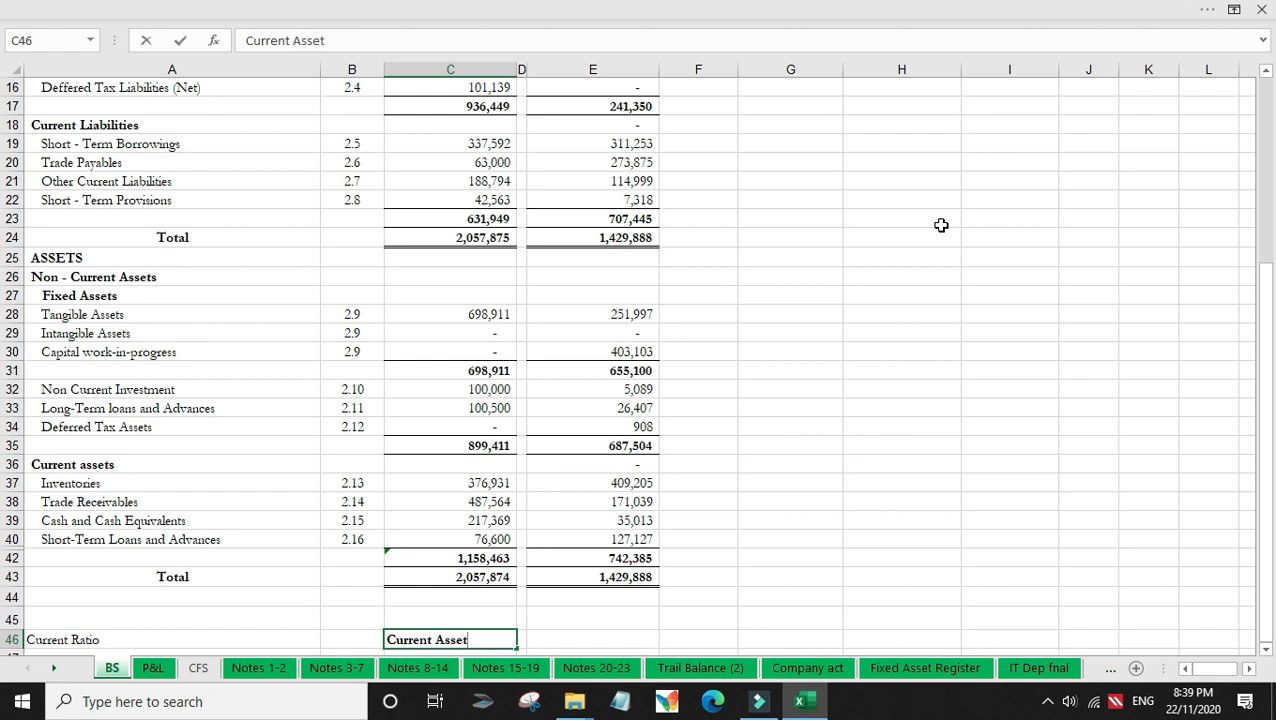
pyautogui.press('Return')
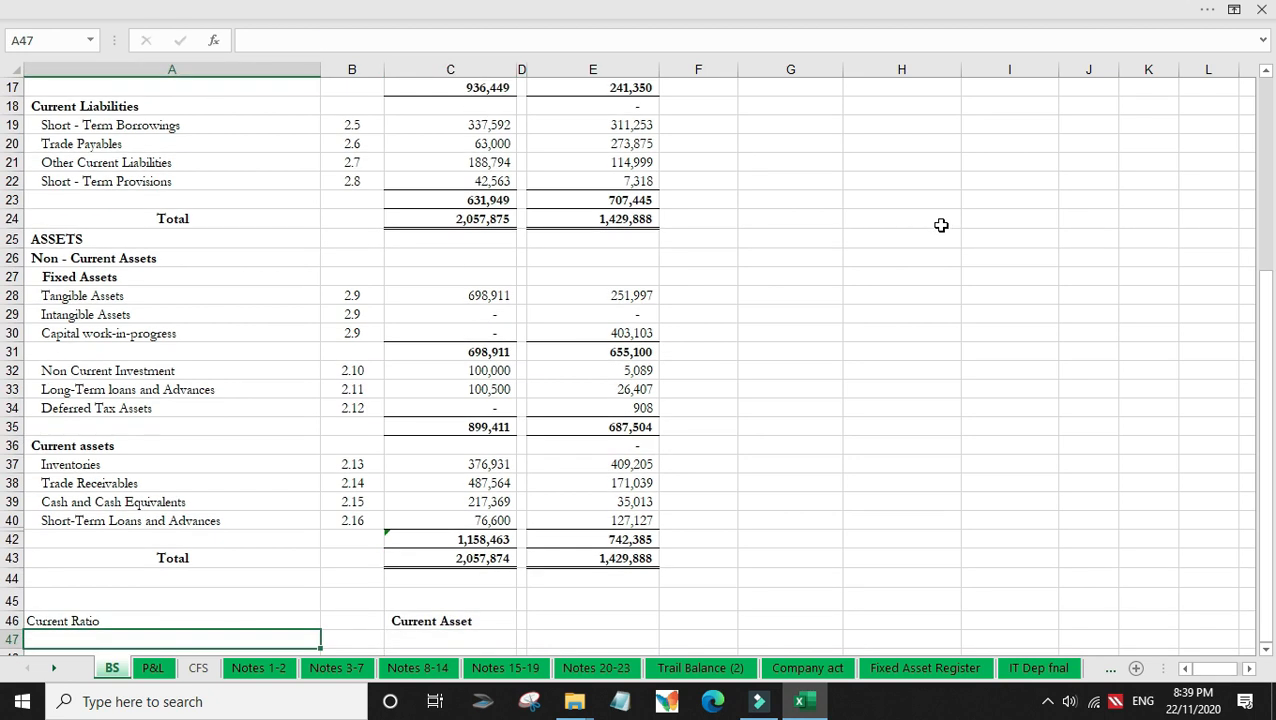
# Step: Enter the label "Current Liabilities" in C47, directly under the Current Asset label
pyautogui.press('Right')
pyautogui.press('Right')
pyautogui.write('Cur')
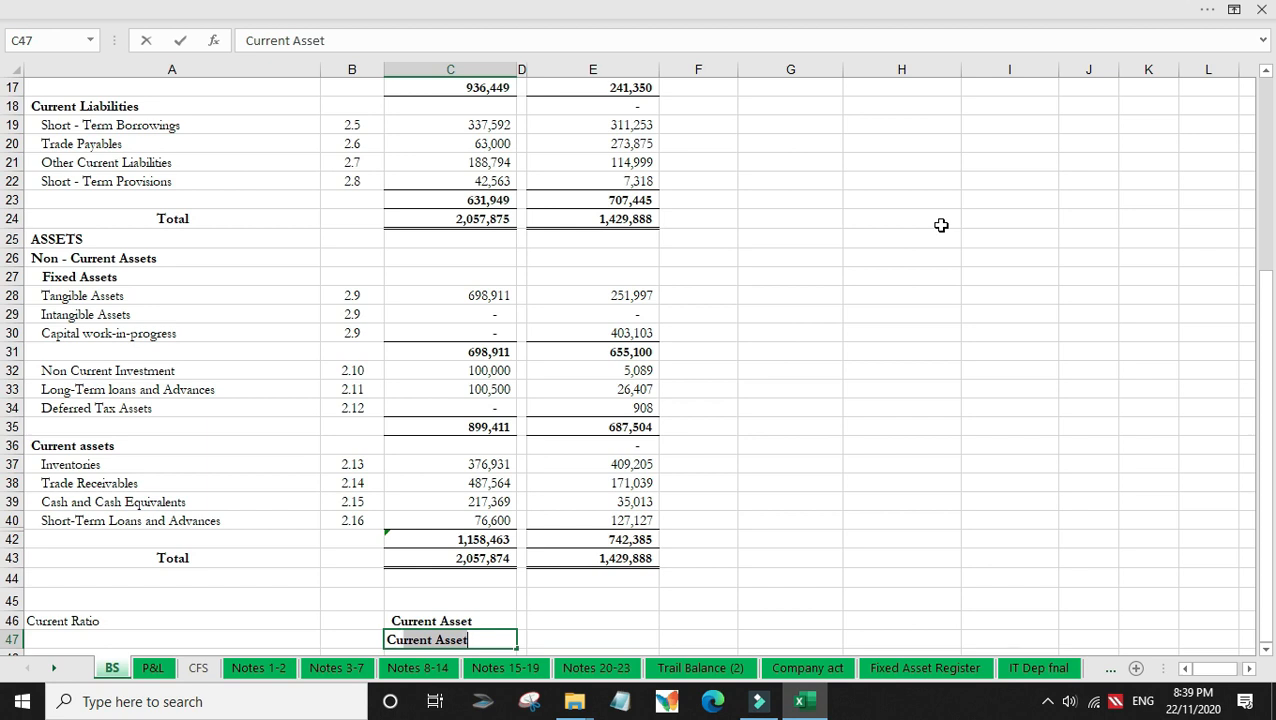
pyautogui.press('BackSpace')
pyautogui.press('BackSpace')
pyautogui.write('rrent Liabi')
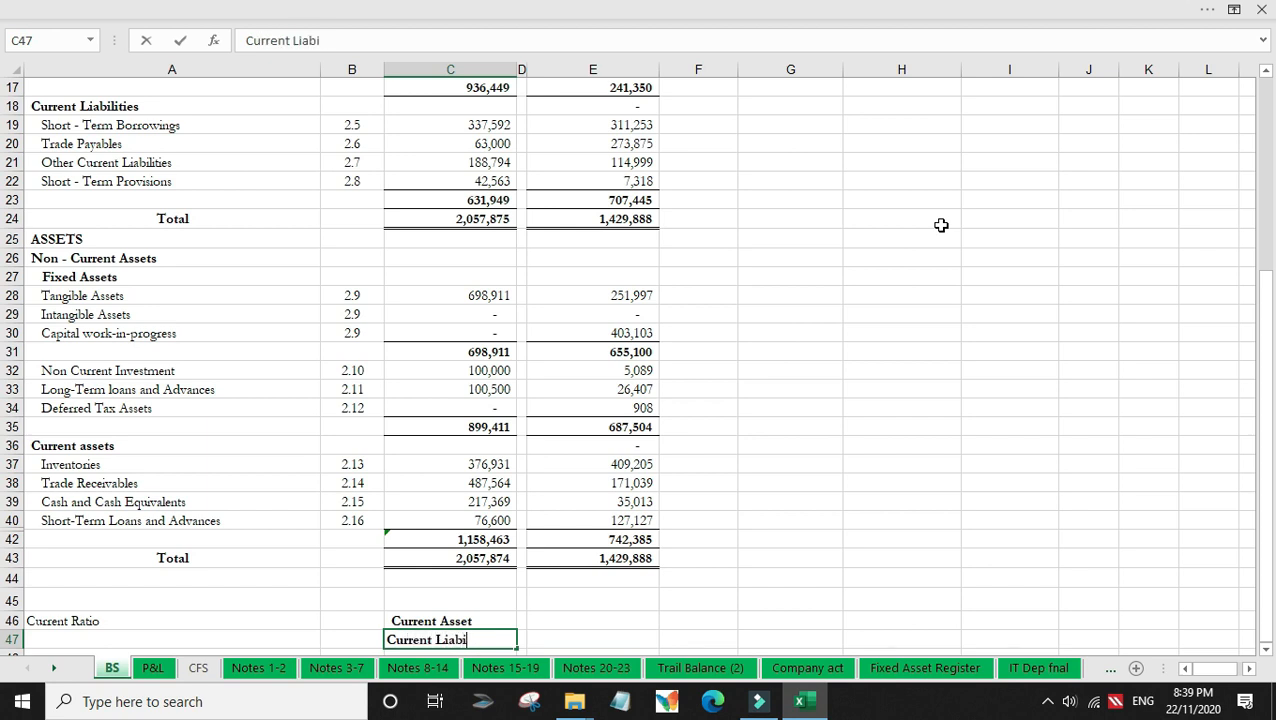
pyautogui.write('lities')
pyautogui.press('Return')
# Step: Make the Current Ratio label in A46 bold
pyautogui.press('Up')
pyautogui.press('Up')
pyautogui.press('Down')
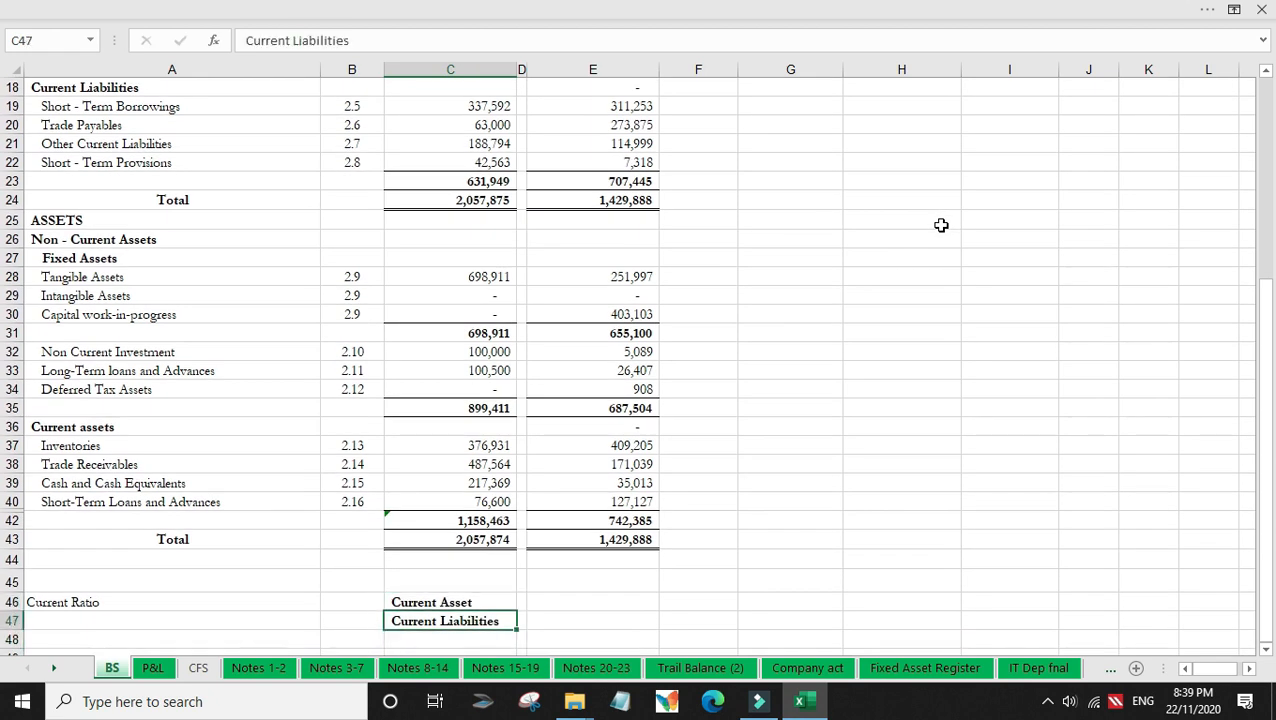
pyautogui.press('Left')
pyautogui.press('Left')
pyautogui.press('Up')
pyautogui.hotkey('ctrl', 'b')
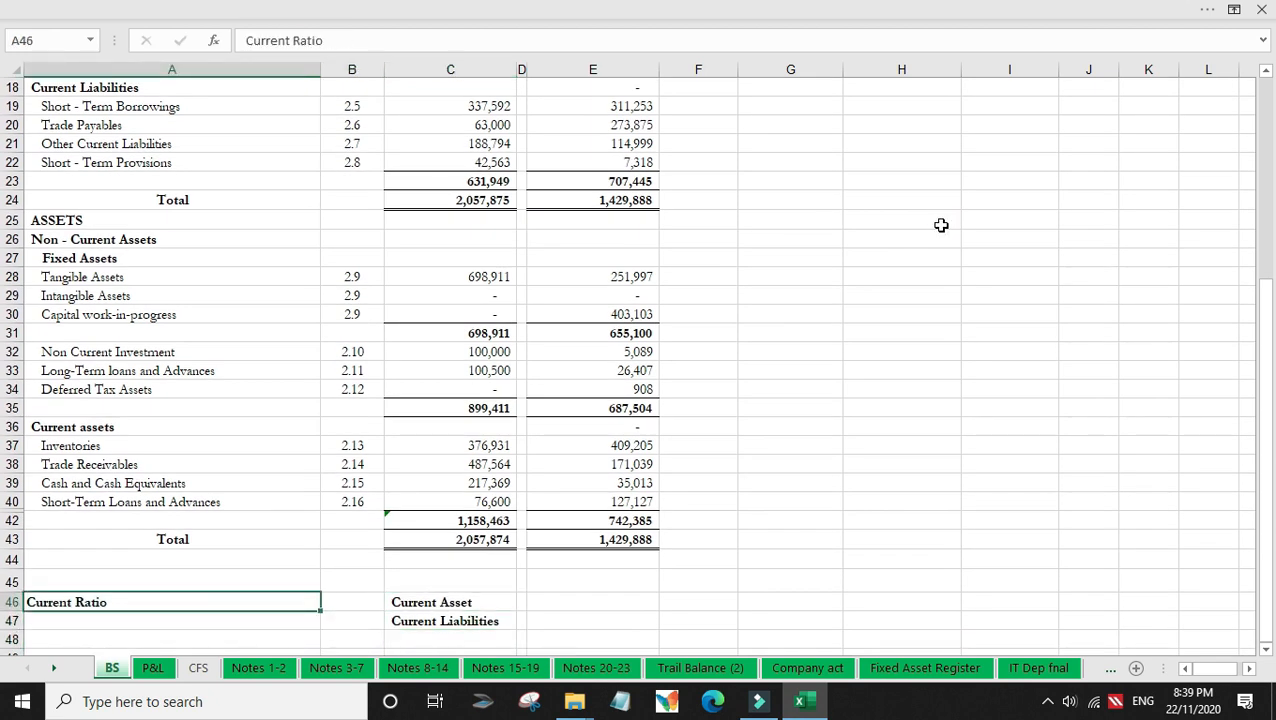
# Step: Link E46 to the 2020 current assets subtotal with the formula +C42
pyautogui.press('Right')
pyautogui.press('Right')
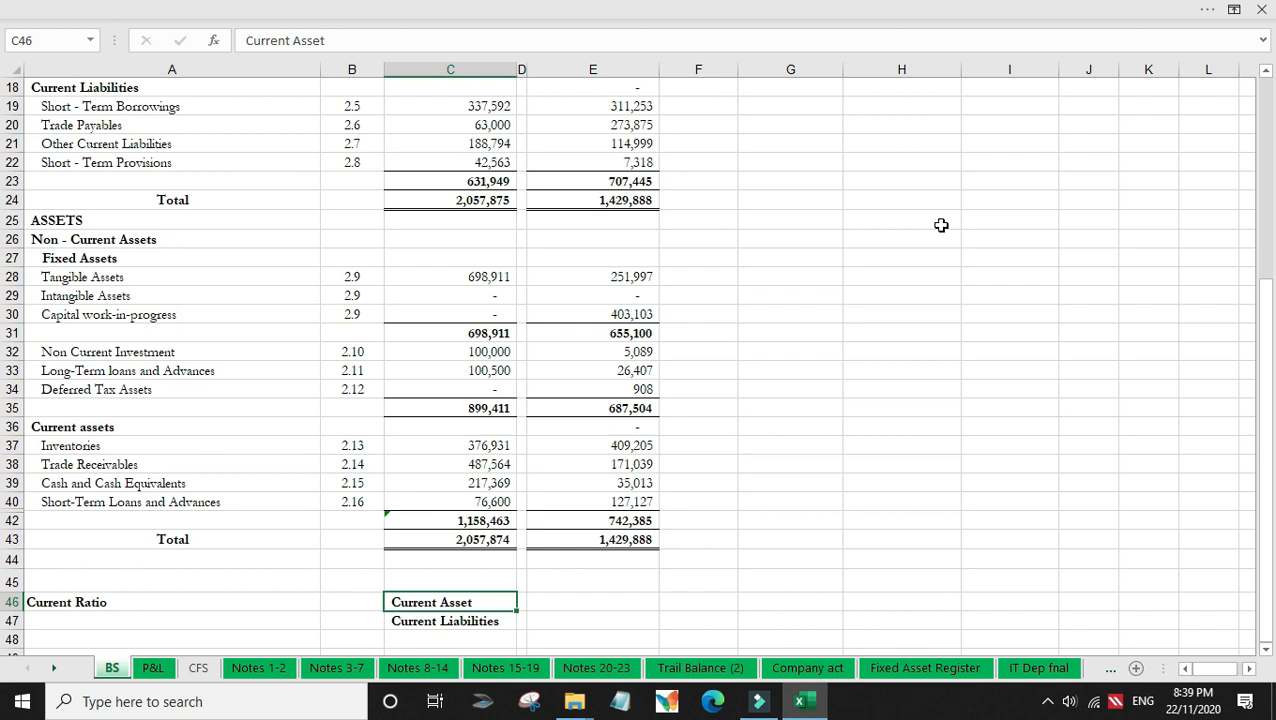
pyautogui.press('Right')
pyautogui.press('Right')
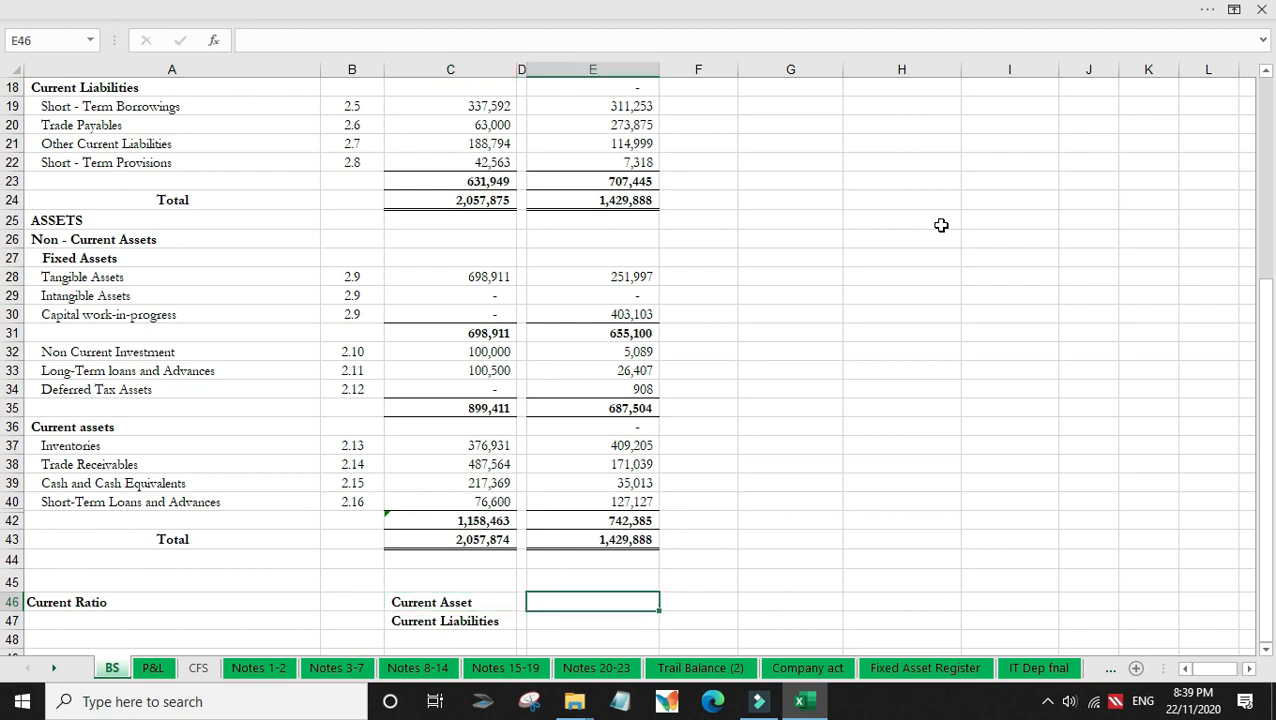
pyautogui.write('+')
pyautogui.click(468, 518)
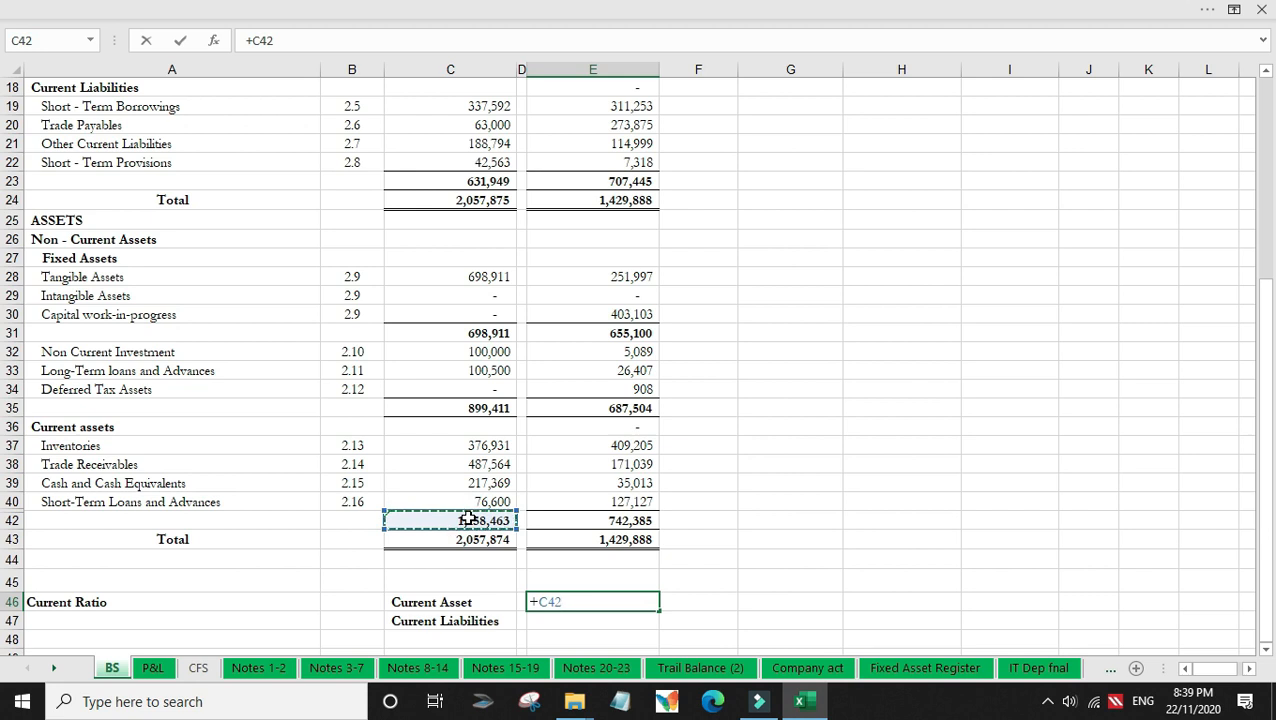
pyautogui.press('Return')
pyautogui.click(607, 602)
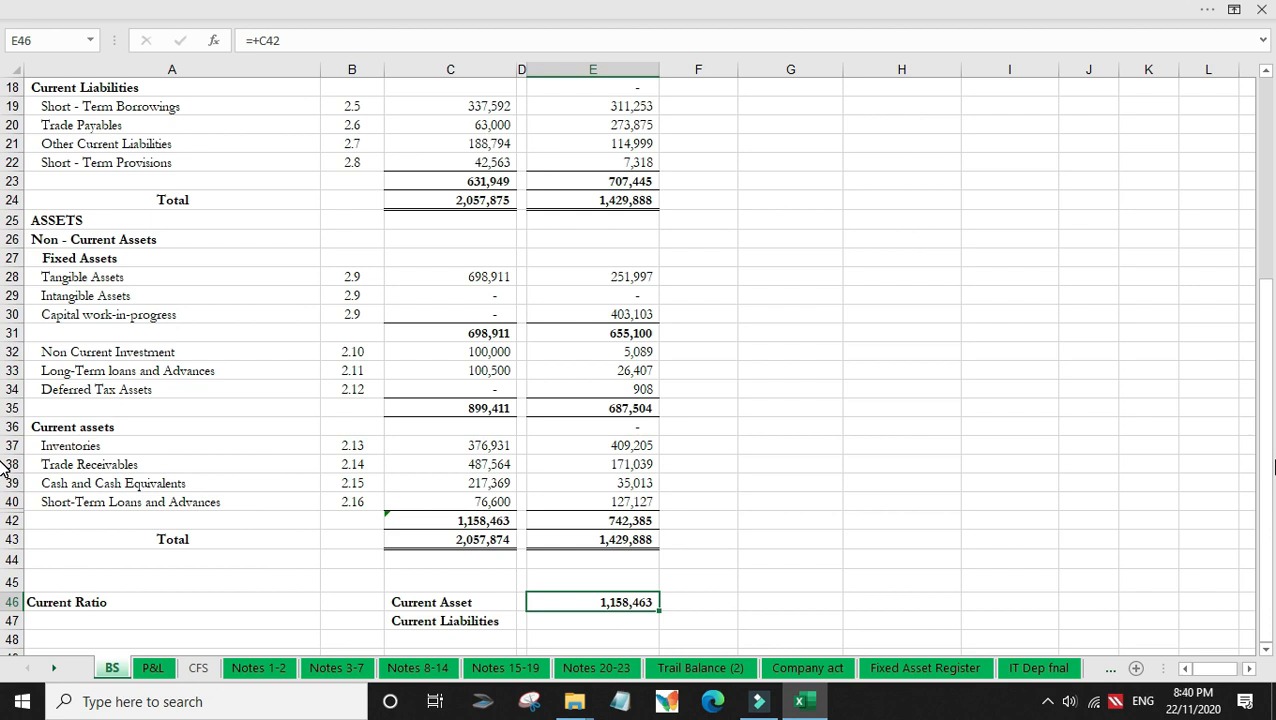
pyautogui.press('Down')
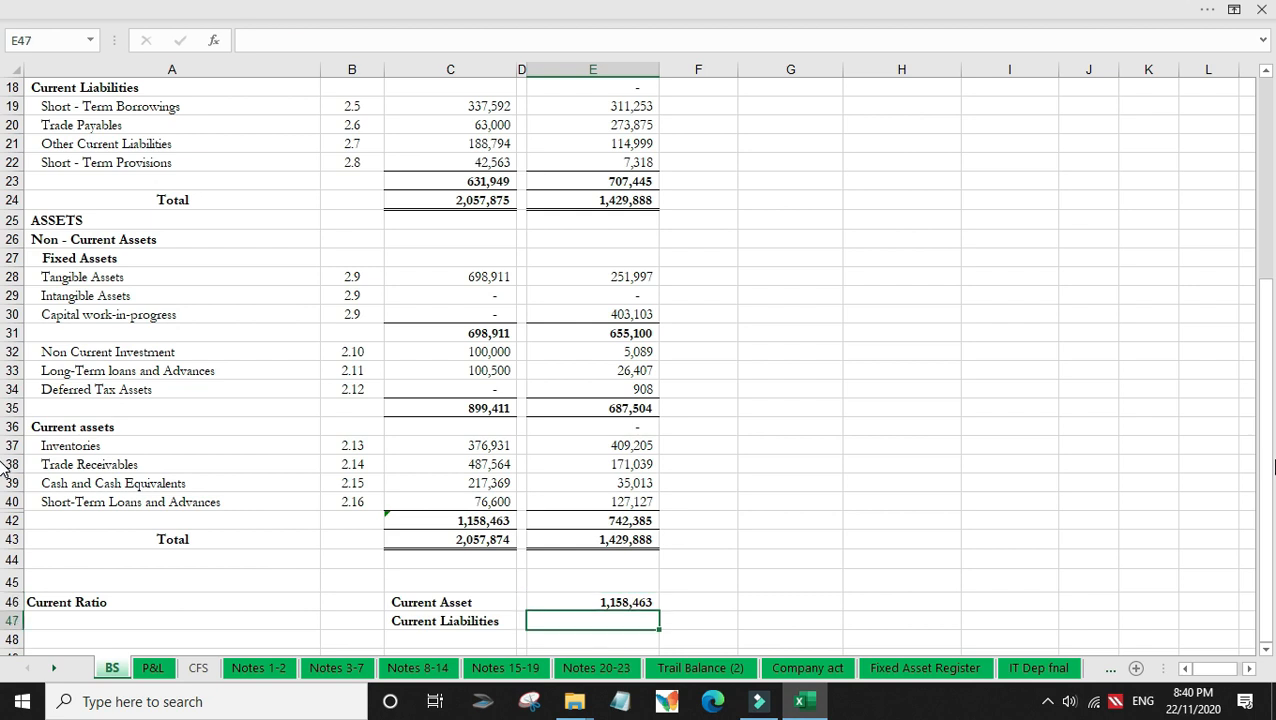
# Step: Link E47 to the 2020 current liabilities subtotal with the formula +C23 and make the value bold
pyautogui.write('+')
pyautogui.click(464, 180)
pyautogui.press('Return')
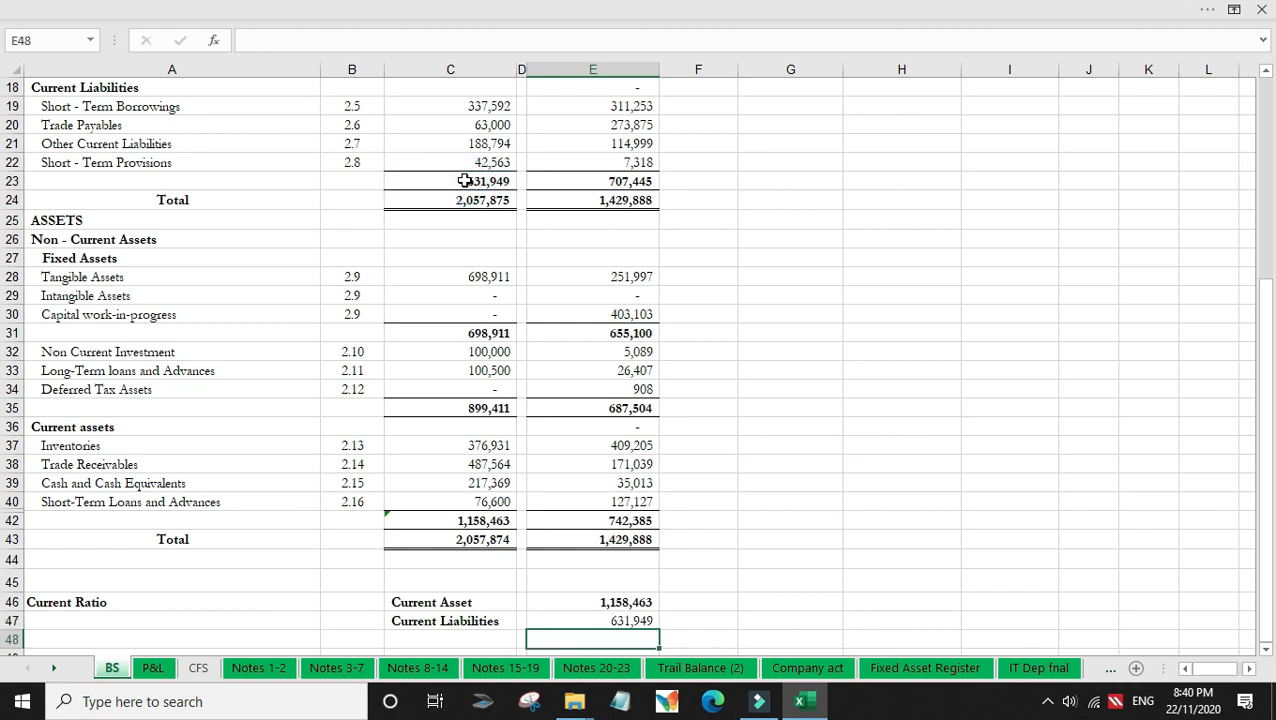
pyautogui.press('Up')
# Step: Calculate the current ratio in F46 with the formula +E46/E47 and make the result bold
pyautogui.press('Up')
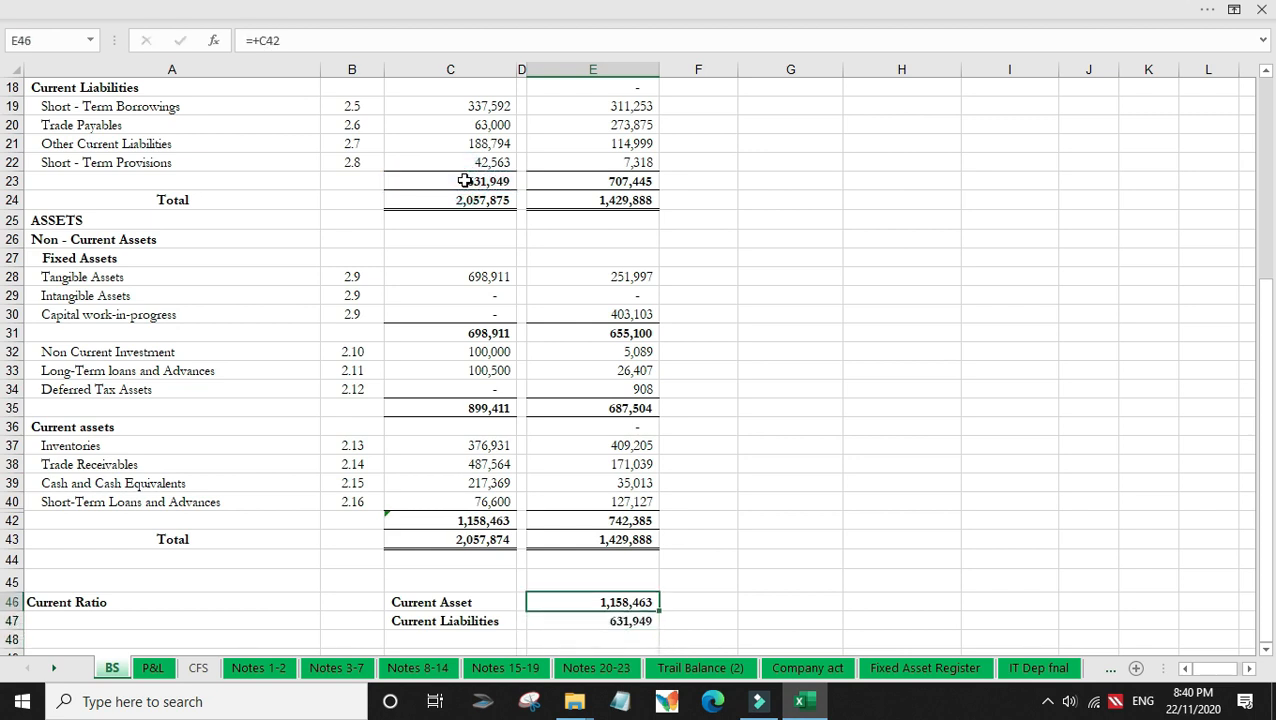
pyautogui.press('Right')
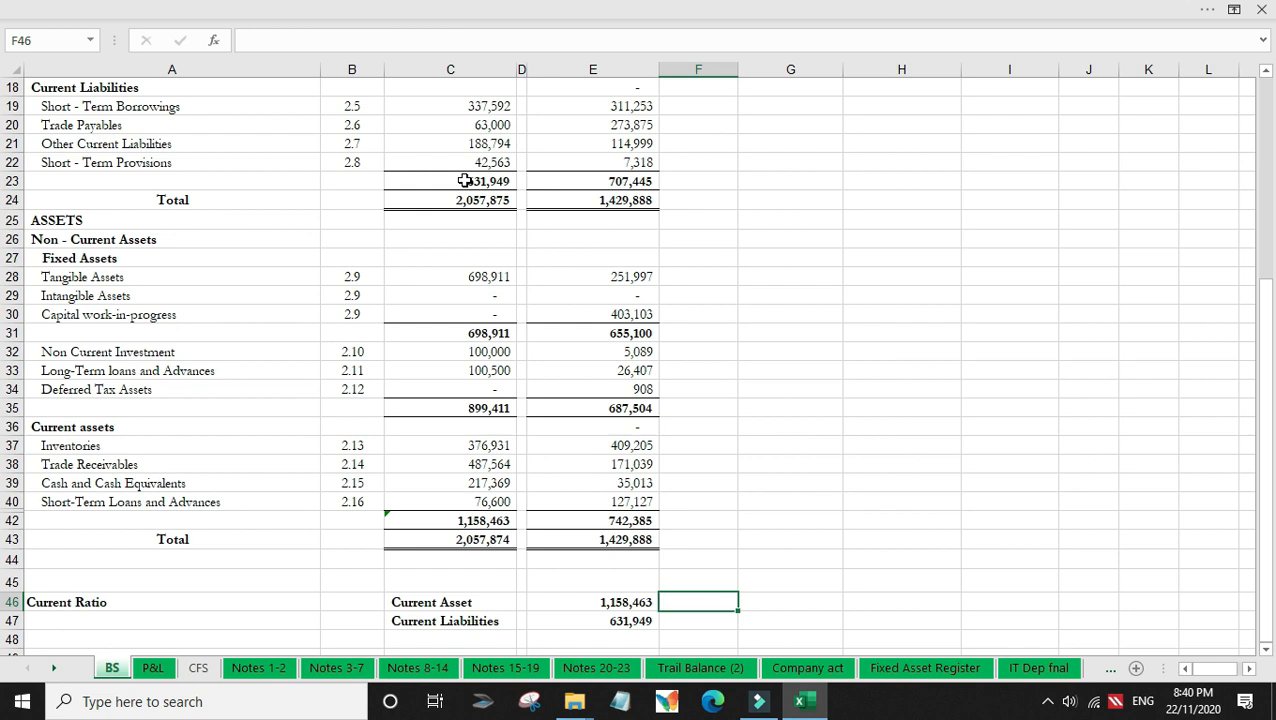
pyautogui.write('+')
pyautogui.press('Left')
pyautogui.write('/')
pyautogui.click(595, 622)
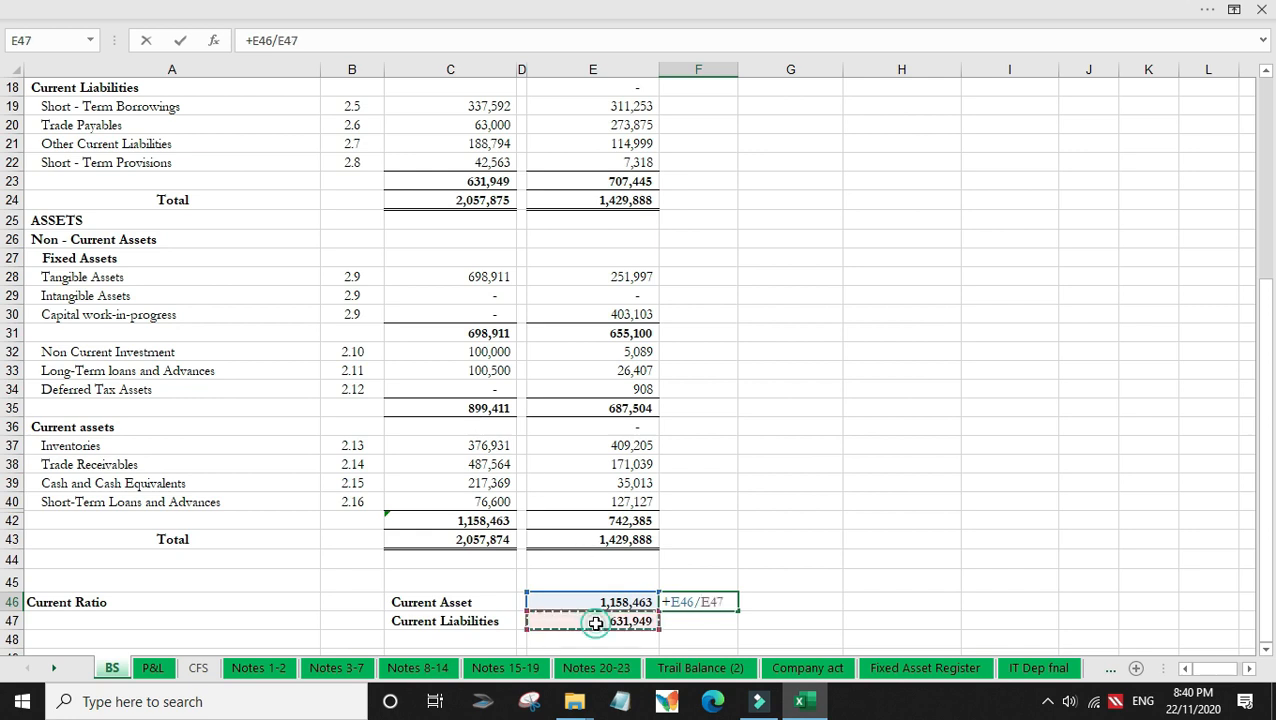
pyautogui.press('Return')
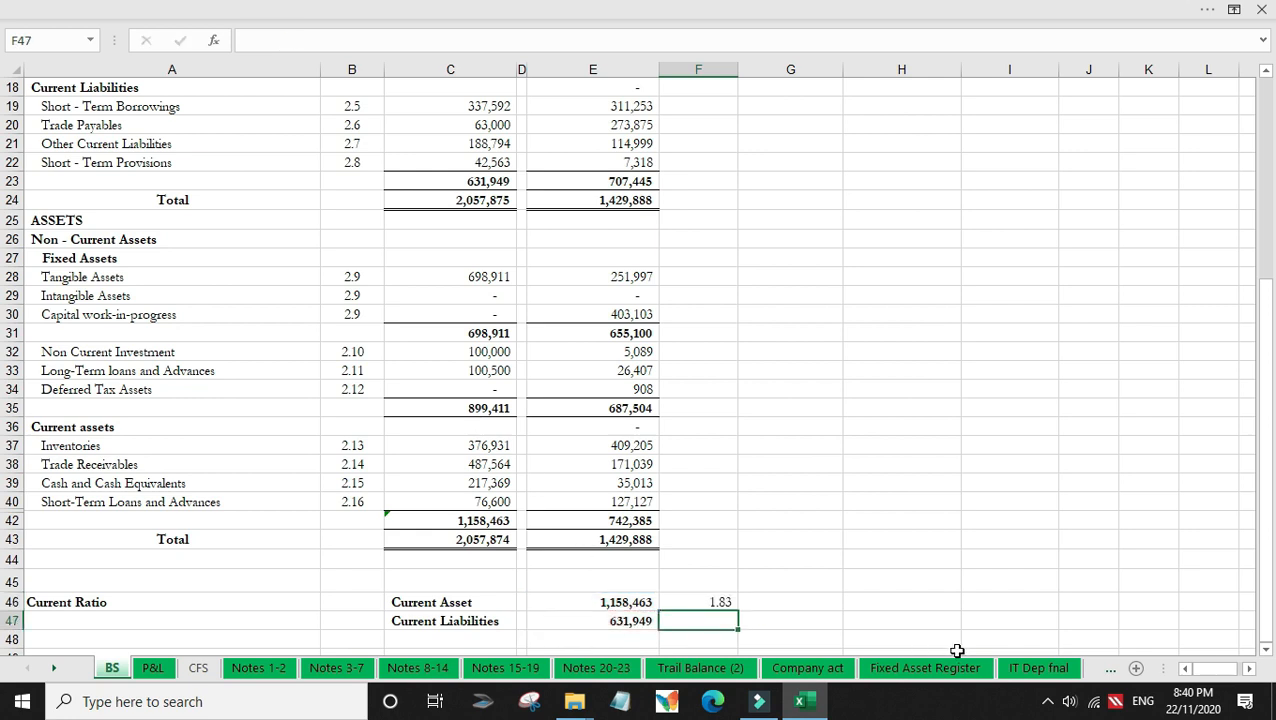
pyautogui.press('Up')
pyautogui.hotkey('ctrl', 'b')
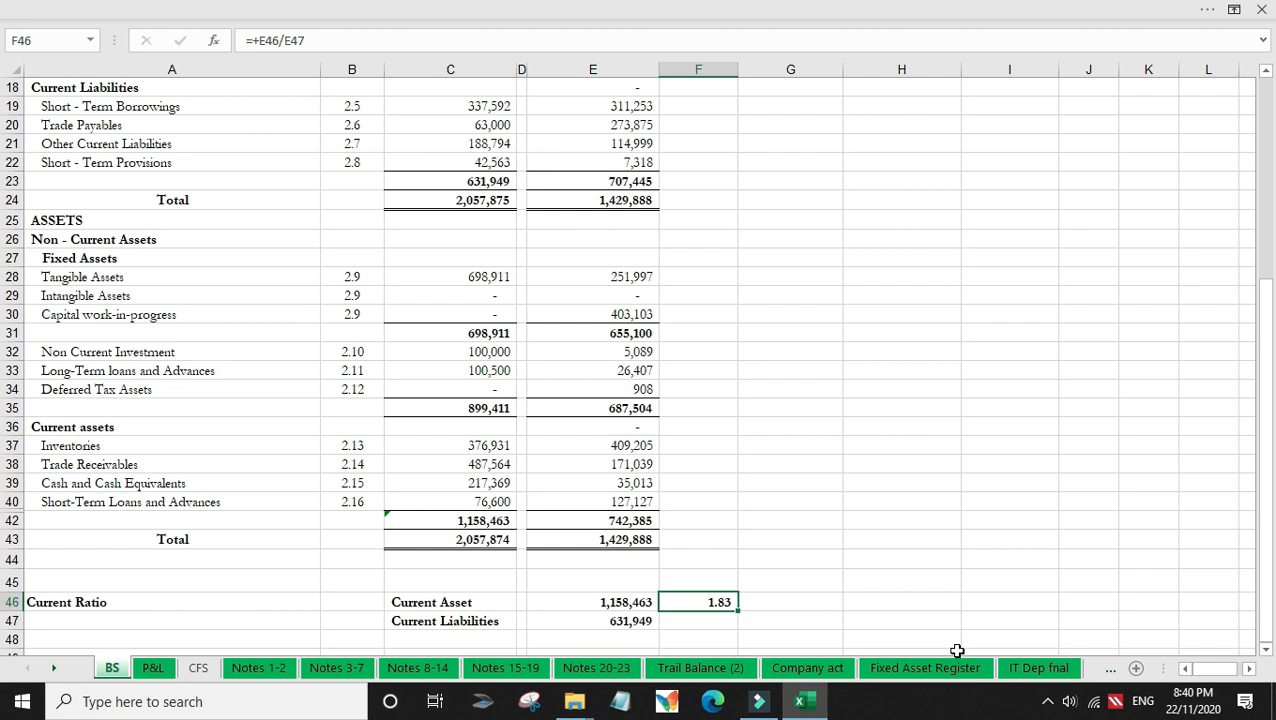
# Step: Review the Current Ratio row and the 2020 current assets subtotal that feeds it
pyautogui.press('Left')
pyautogui.press('Left')
pyautogui.press('Left')
pyautogui.press('Left')
pyautogui.press('Left')
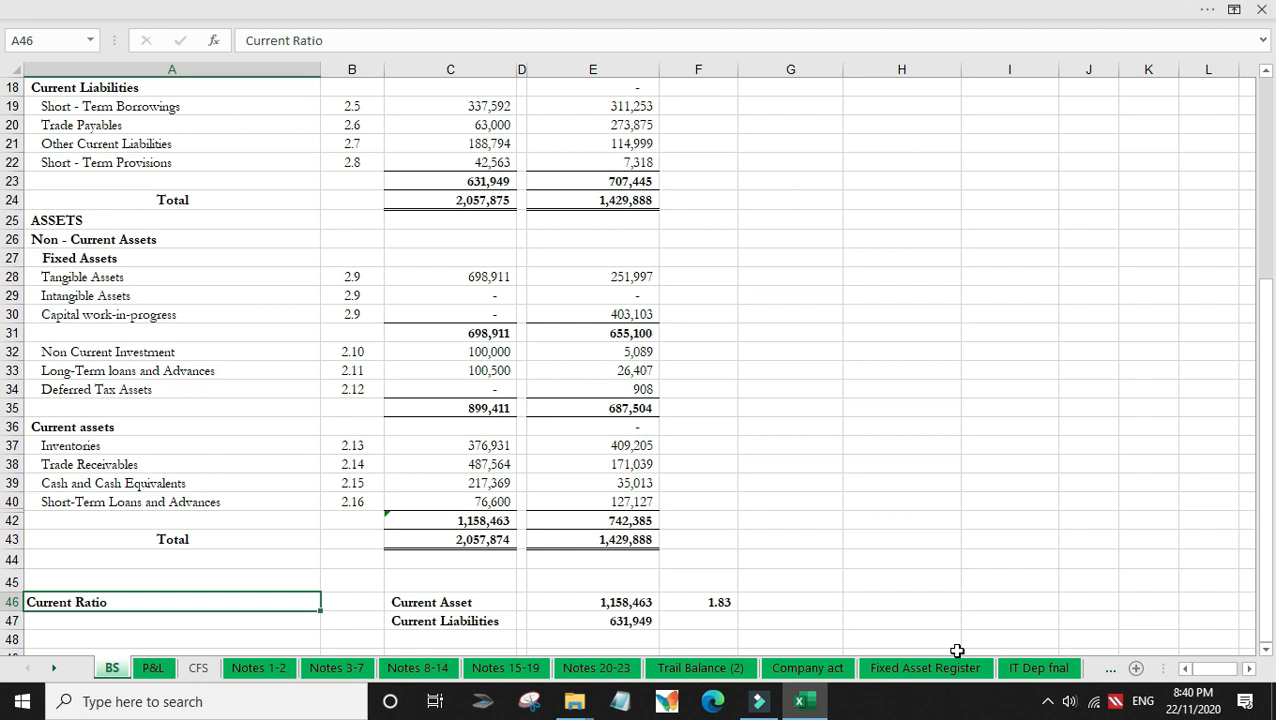
pyautogui.press('Right')
pyautogui.press('Right')
pyautogui.press('Right')
pyautogui.press('Right')
pyautogui.press('Left')
pyautogui.press('Home')
pyautogui.press('Up')
pyautogui.press('Up')
pyautogui.press('Up')
pyautogui.press('Right')
pyautogui.press('Right')
pyautogui.press('Up')
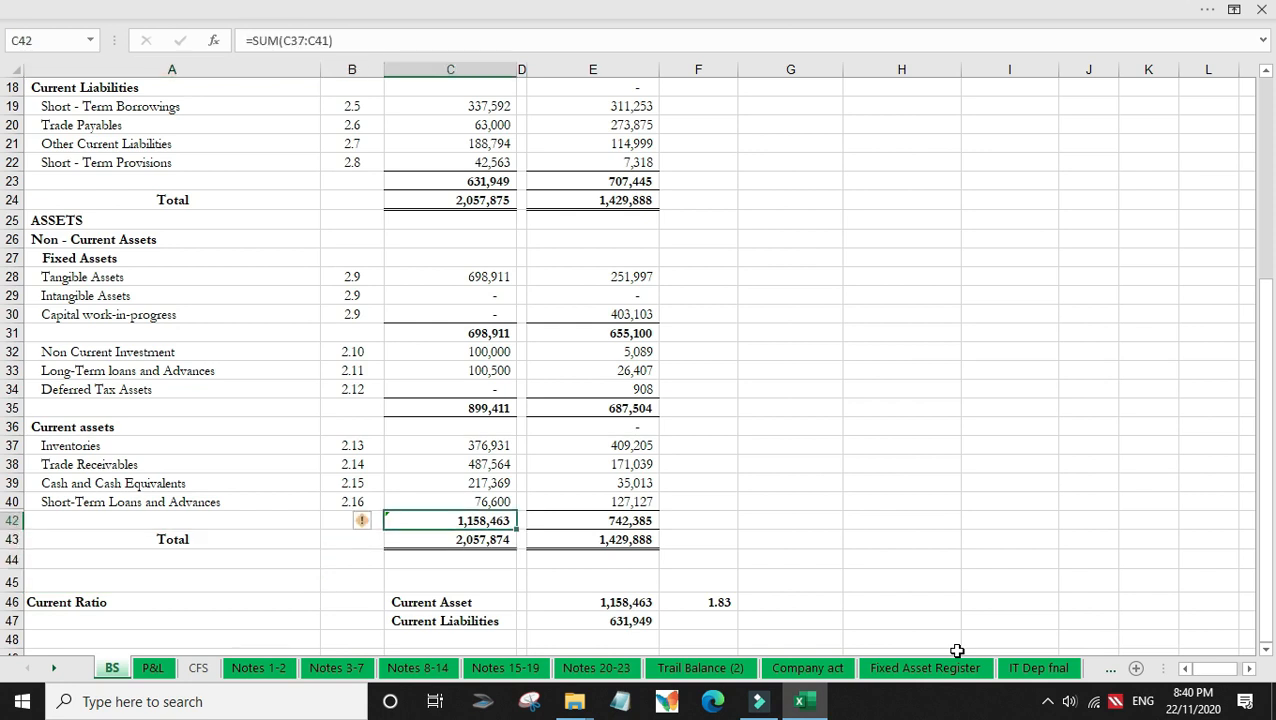
pyautogui.press('Down')
pyautogui.press('Right')
pyautogui.press('Down')
pyautogui.press('Down')
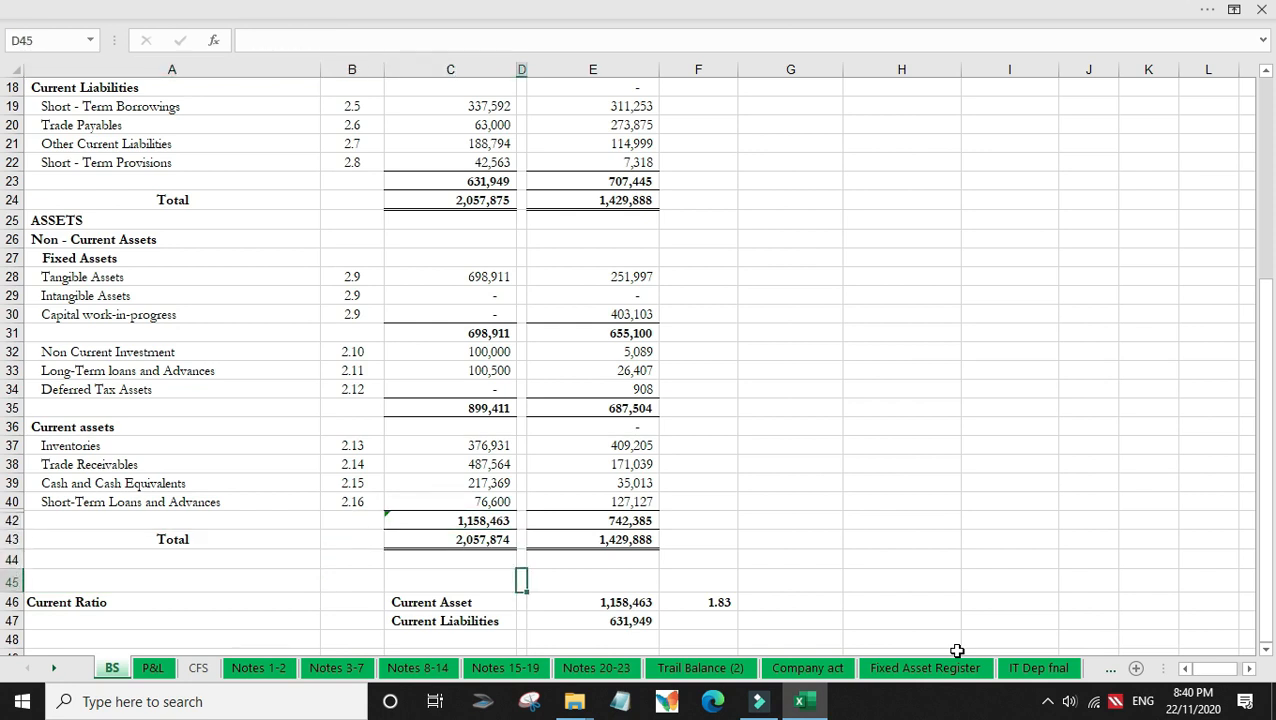
# Step: Look through the liabilities section of the balance sheet, including the 2020 subtotals and total
pyautogui.press('Up')
pyautogui.press('Up')
pyautogui.press('Up')
pyautogui.press('Up')
pyautogui.press('Up')
pyautogui.press('Up')
pyautogui.press('Up')
pyautogui.press('Up')
pyautogui.press('Up')
pyautogui.press('Up')
pyautogui.press('Up')
pyautogui.press('Up')
pyautogui.press('Up')
pyautogui.press('Up')
pyautogui.press('Up')
pyautogui.press('Up')
pyautogui.press('Up')
pyautogui.press('Up')
pyautogui.press('Up')
pyautogui.press('Up')
pyautogui.press('Down')
pyautogui.press('Down')
pyautogui.press('Down')
pyautogui.press('Down')
pyautogui.press('Down')
pyautogui.press('Down')
pyautogui.press('Down')
pyautogui.press('Down')
pyautogui.press('Down')
pyautogui.press('Down')
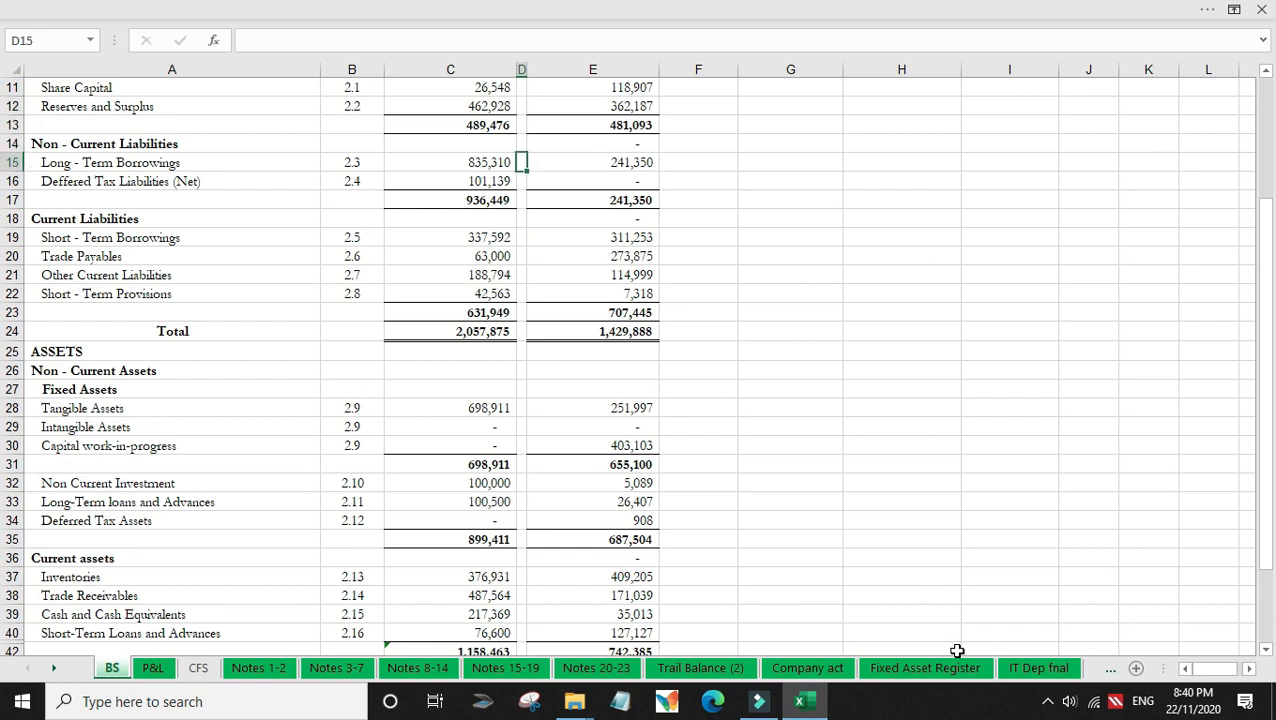
pyautogui.press('Left')
pyautogui.press('Down')
pyautogui.press('Down')
pyautogui.press('Down')
pyautogui.press('Down')
pyautogui.press('Down')
pyautogui.press('Down')
pyautogui.press('Down')
pyautogui.press('Down')
pyautogui.press('Down')
pyautogui.press('Down')
pyautogui.press('Down')
pyautogui.press('Down')
pyautogui.press('Down')
pyautogui.press('Down')
pyautogui.press('Down')
pyautogui.press('Down')
pyautogui.press('Down')
pyautogui.press('Down')
pyautogui.press('Down')
pyautogui.press('Down')
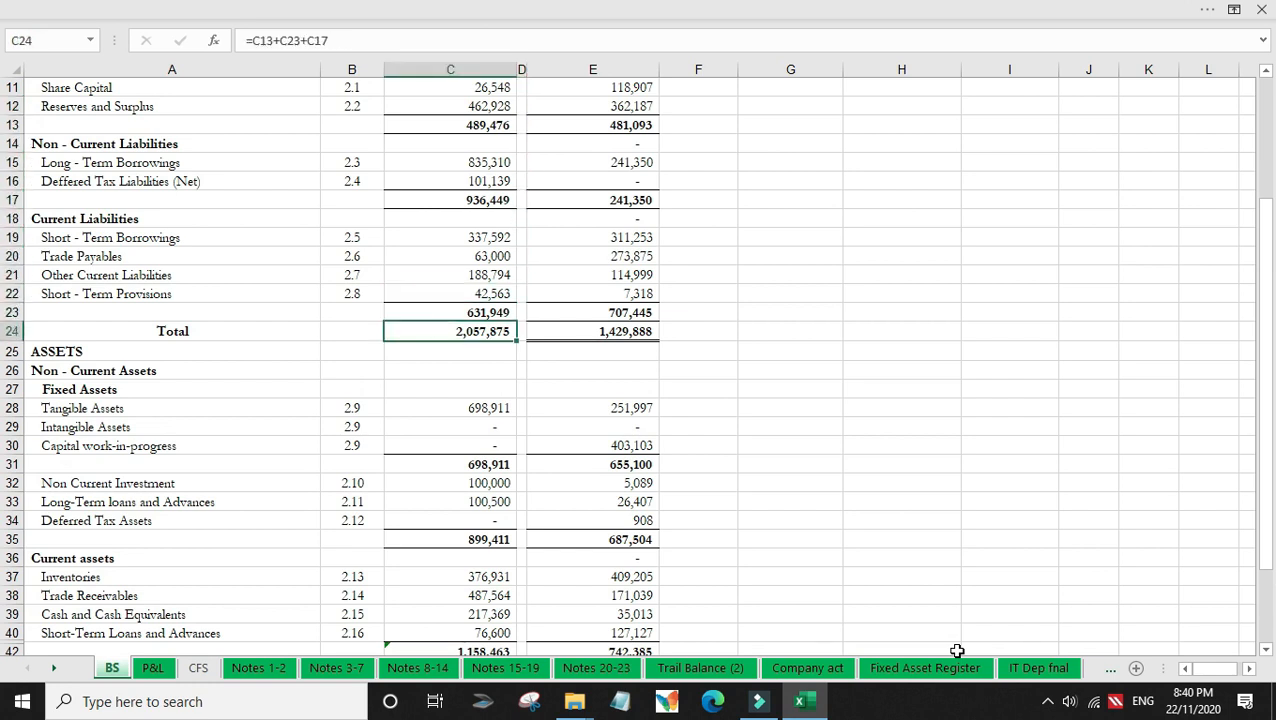
pyautogui.press('Right')
pyautogui.press('Right')
pyautogui.press('Up')
pyautogui.press('Up')
pyautogui.press('Up')
pyautogui.press('Up')
pyautogui.press('Right')
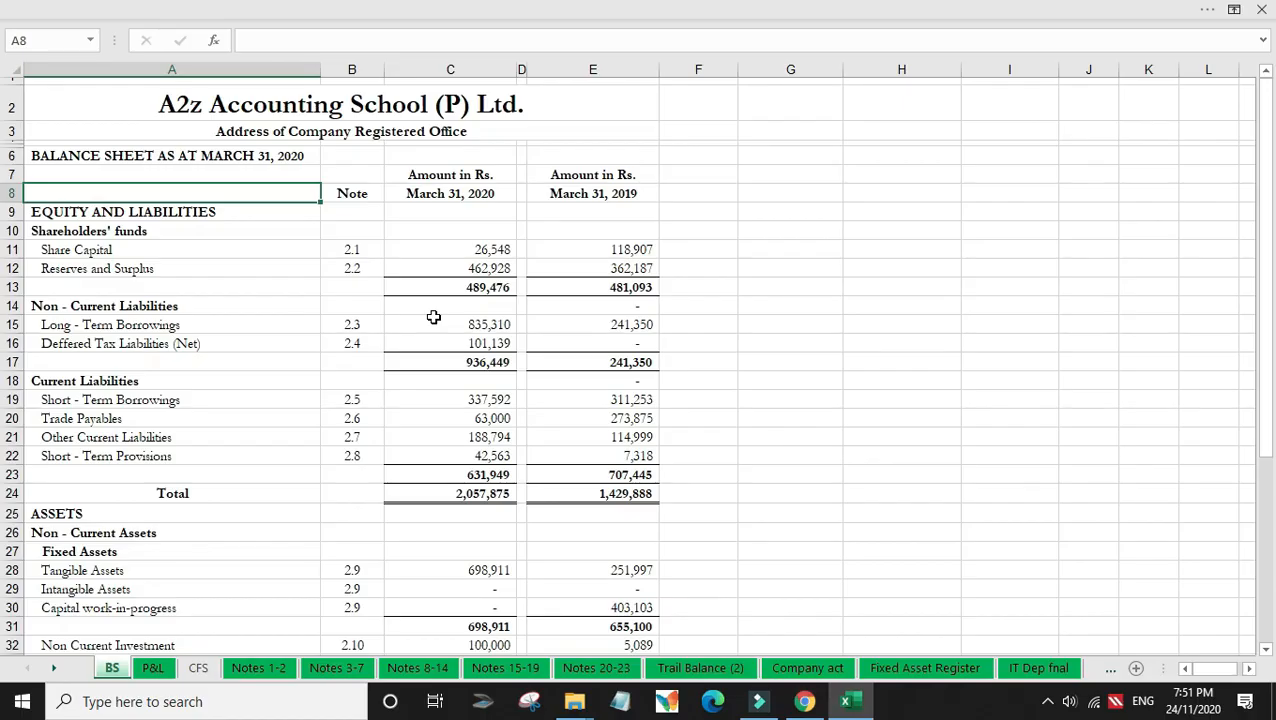
# Step: Enter the label "Quick Ratio" in A47, below the balance sheet's assets total
pyautogui.press('Down')
pyautogui.press('Down')
pyautogui.press('Down')
pyautogui.press('Down')
pyautogui.press('Down')
pyautogui.press('Down')
pyautogui.press('Down')
pyautogui.press('Down')
pyautogui.press('Down')
pyautogui.press('Down')
pyautogui.press('Down')
pyautogui.press('Down')
pyautogui.press('Down')
pyautogui.press('Down')
pyautogui.press('Down')
pyautogui.press('Down')
pyautogui.press('Down')
pyautogui.press('Down')
pyautogui.press('Down')
pyautogui.press('Down')
pyautogui.press('Down')
pyautogui.press('Down')
pyautogui.press('Down')
pyautogui.press('Down')
pyautogui.press('Down')
pyautogui.press('Down')
pyautogui.press('Down')
pyautogui.press('Down')
pyautogui.press('Down')
pyautogui.press('Down')
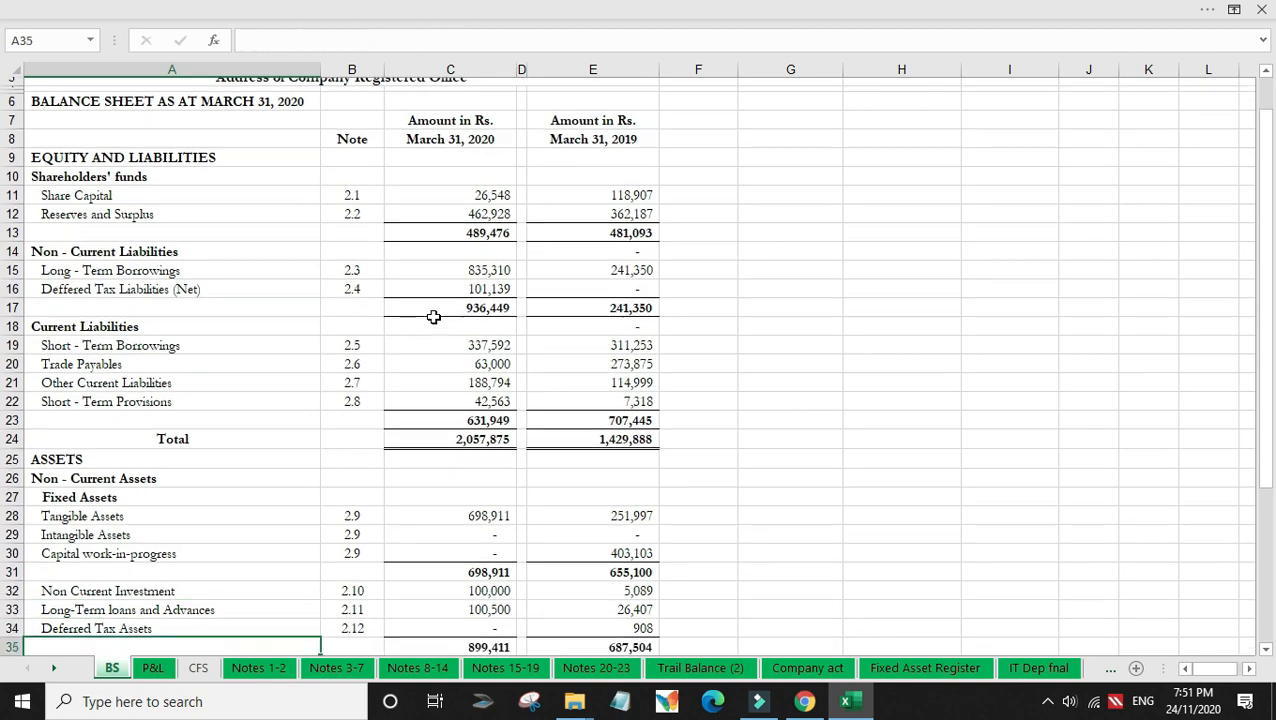
pyautogui.press('Down')
pyautogui.press('Down')
pyautogui.press('Down')
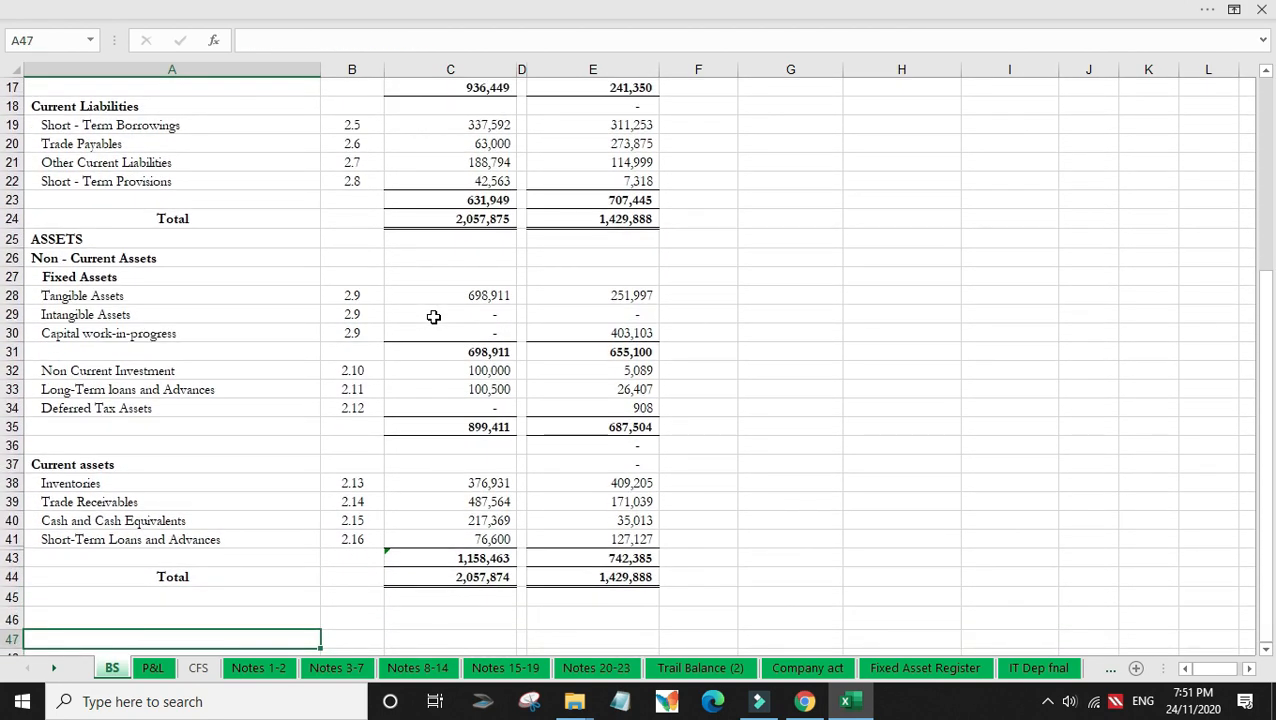
pyautogui.write('Quick Ratio')
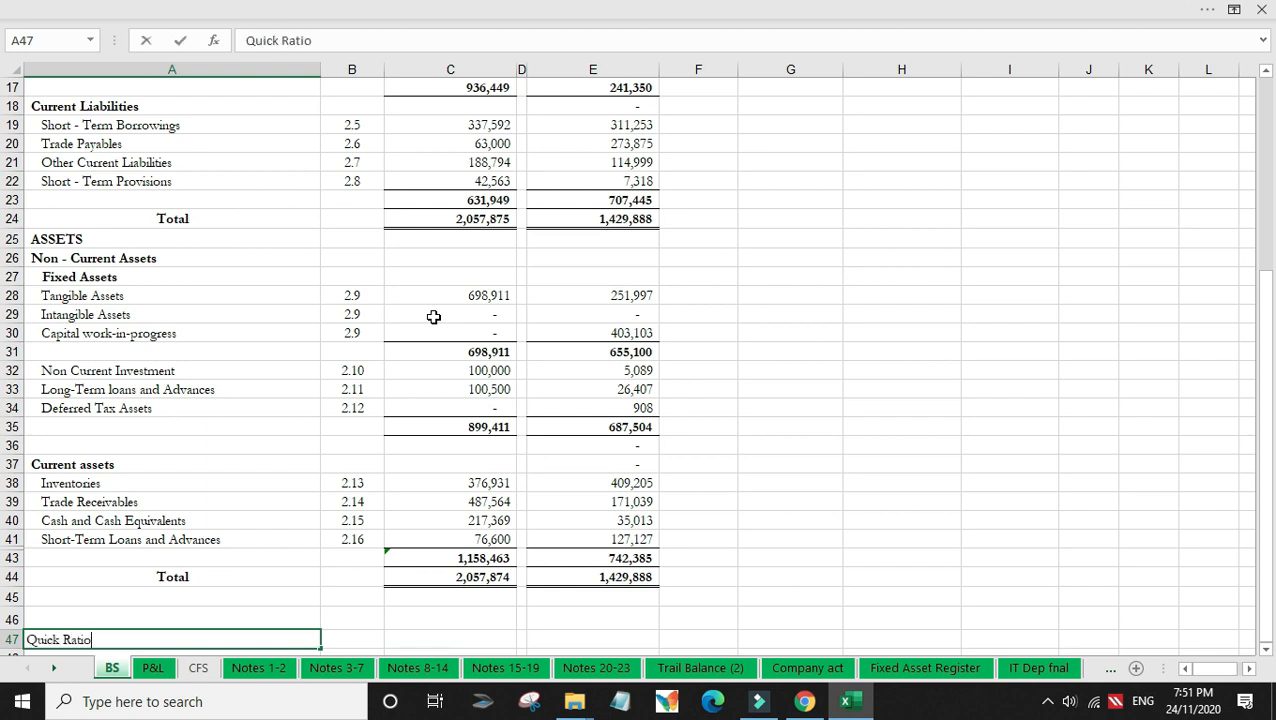
pyautogui.press('Return')
# Step: Enter the labels "Quick Asset" in C47 and "Current Liabilities" in C48 beside the Quick Ratio label
pyautogui.press('Up')
pyautogui.press('Right')
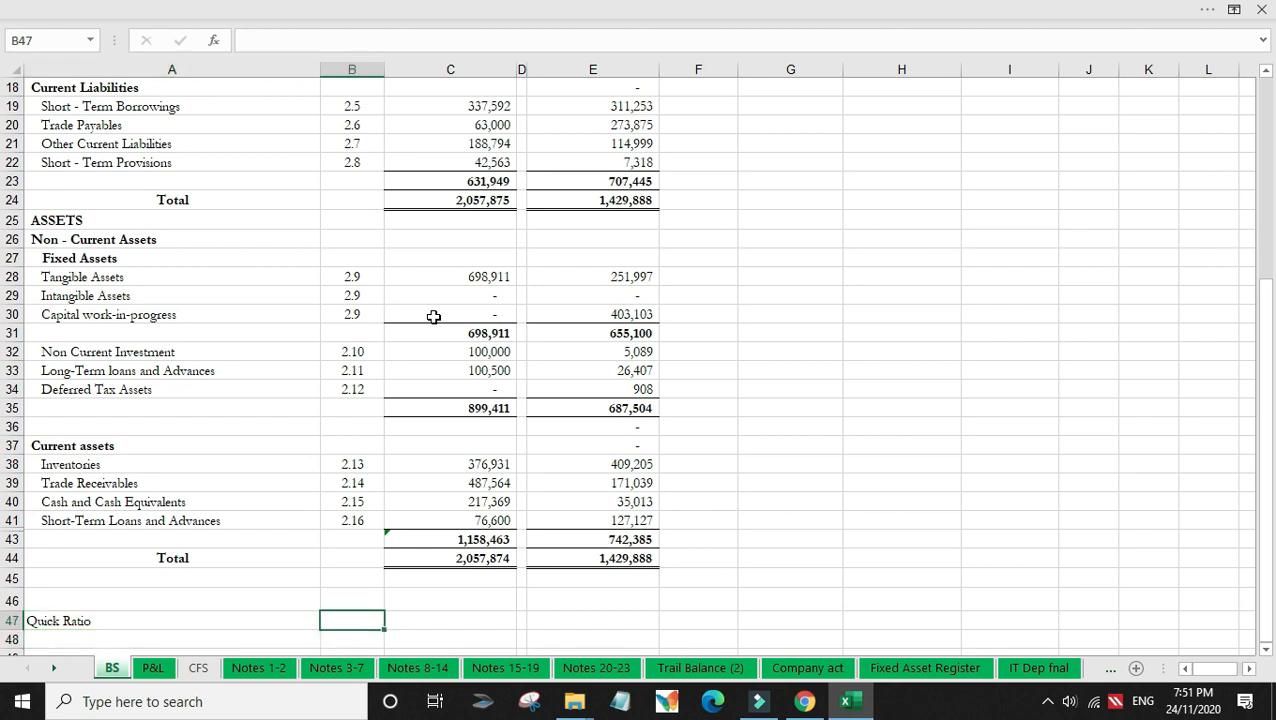
pyautogui.press('Right')
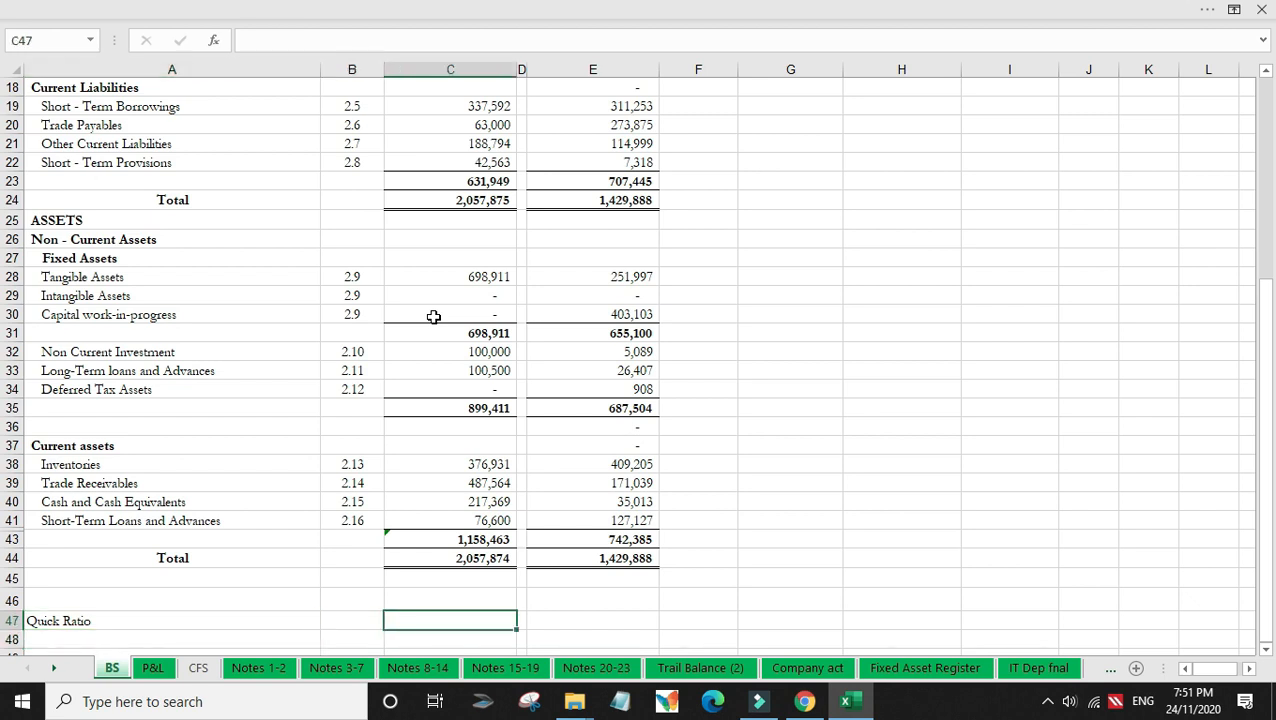
pyautogui.write('Quick Asset')
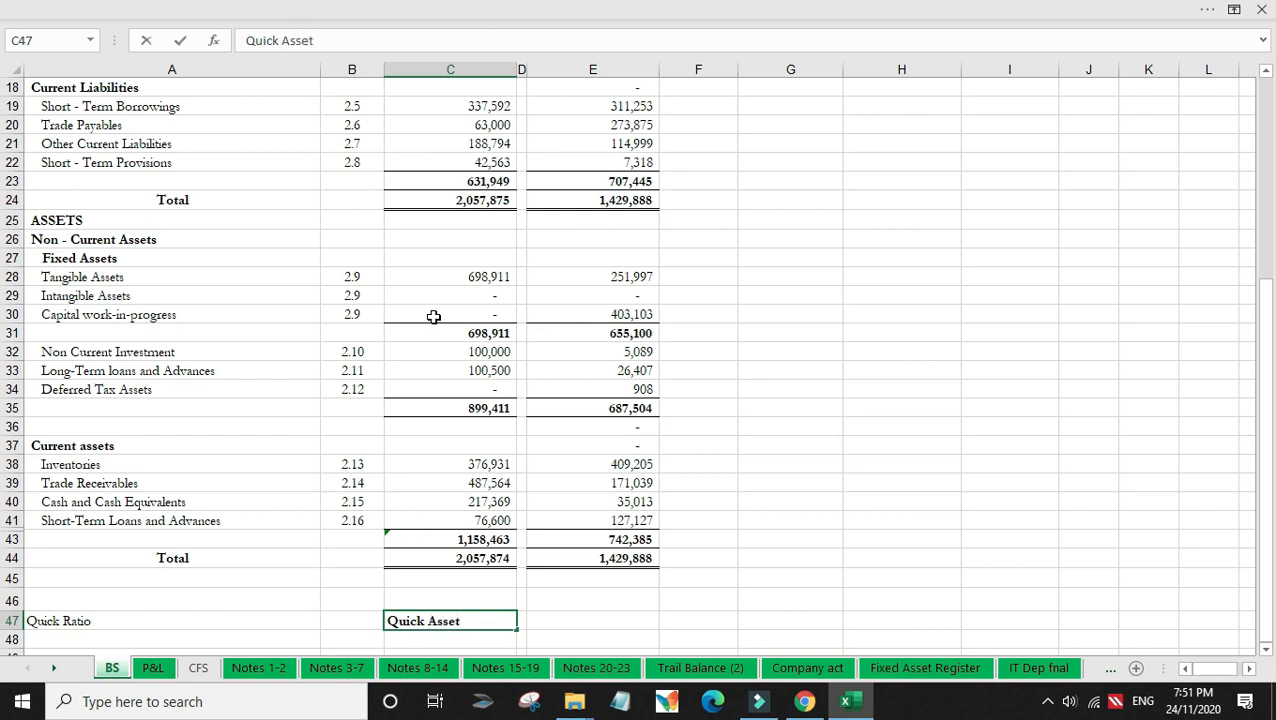
pyautogui.press('Return')
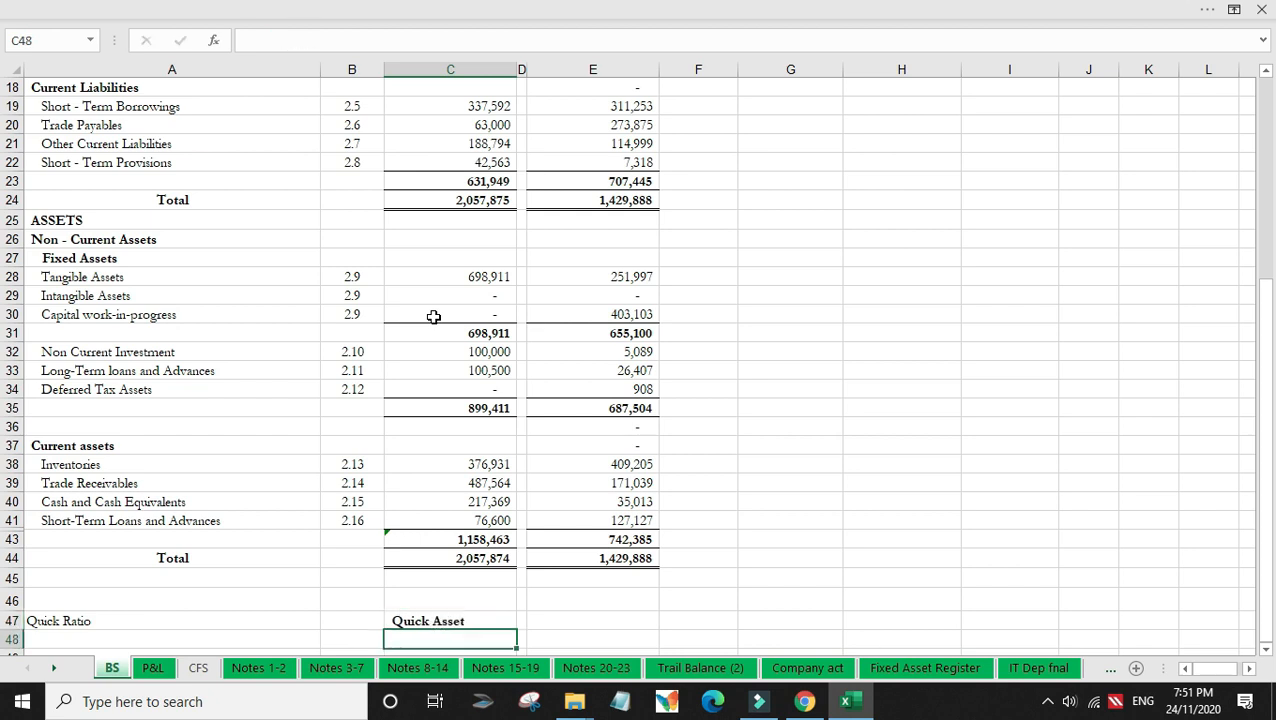
pyautogui.write('Current Liabilities')
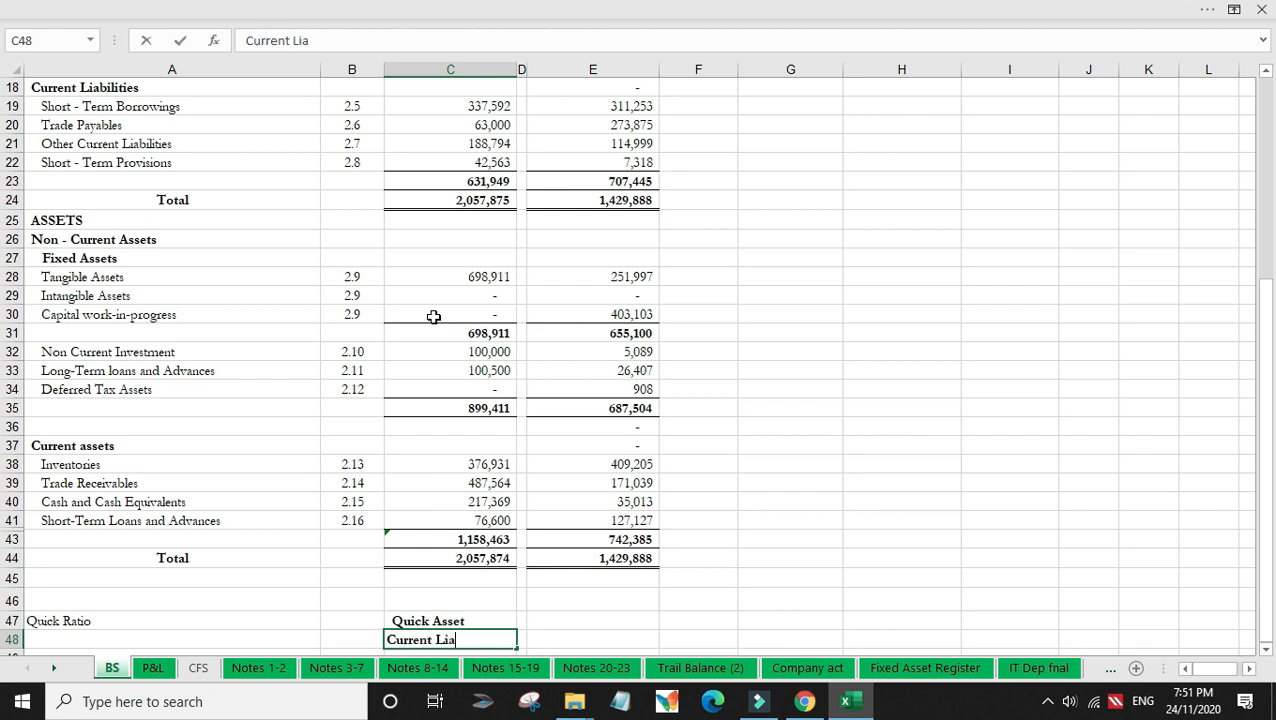
pyautogui.press('Return')
# Step: Center the Quick Asset and Current Liabilities labels in C47:C48 horizontally
pyautogui.press('Up')
pyautogui.press('Up')
pyautogui.press('Down')
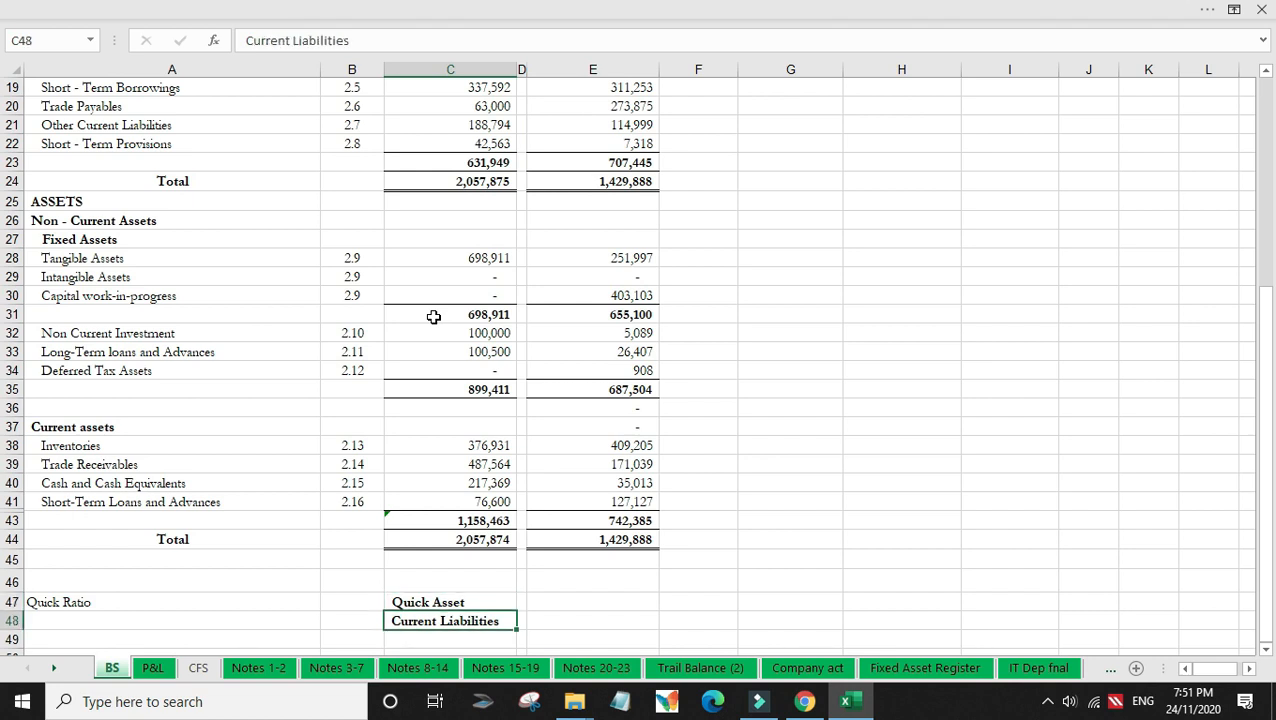
pyautogui.hotkey('shift', 'Up')
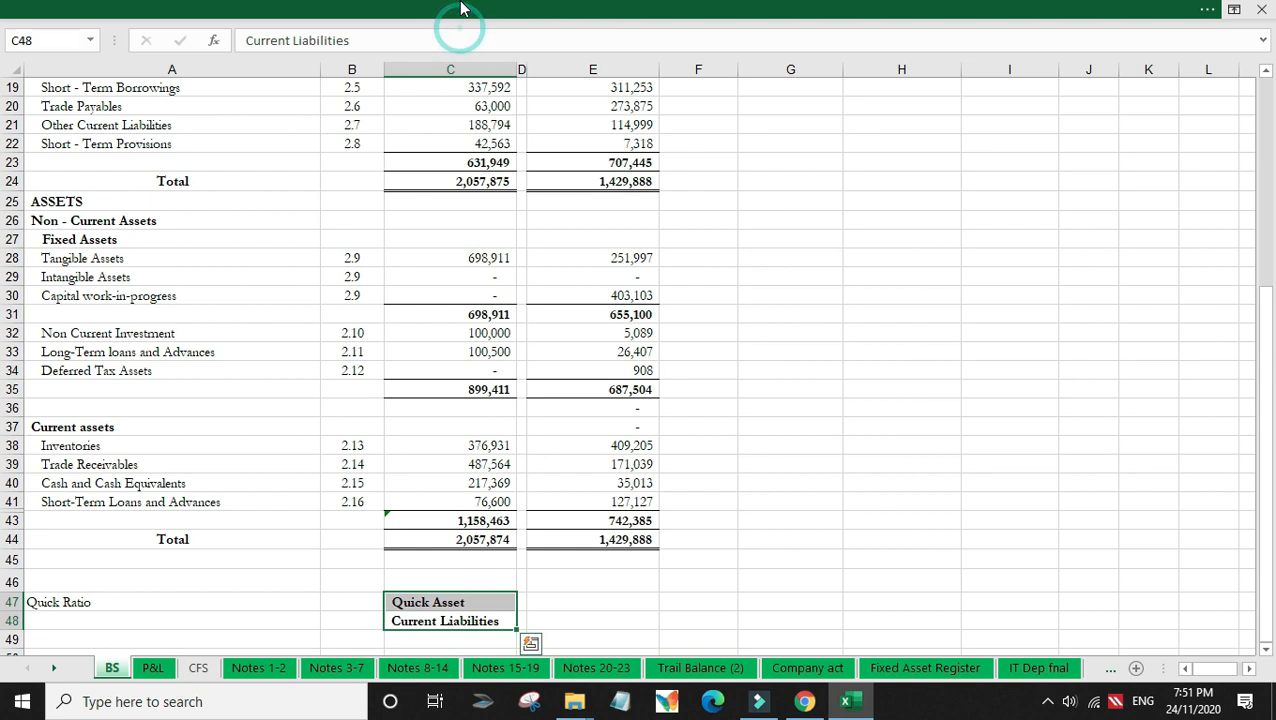
pyautogui.click(460, 8)
pyautogui.click(341, 113)
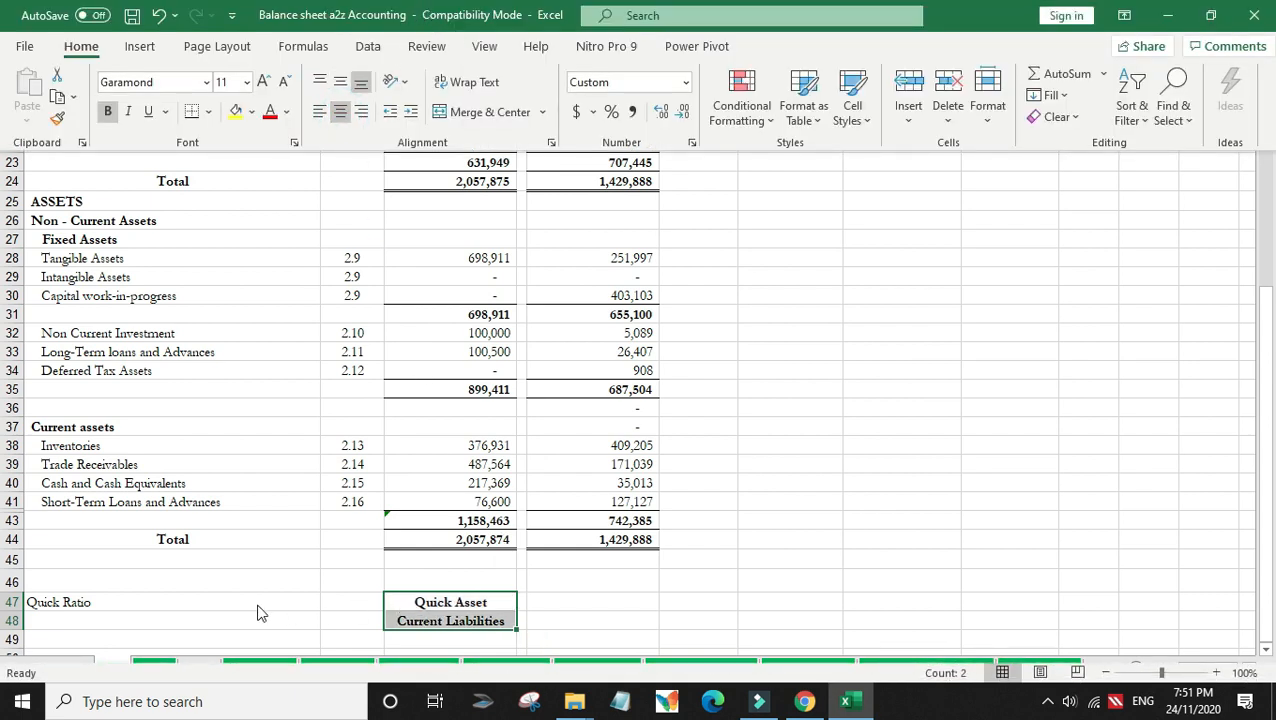
# Step: Make the Quick Ratio label in A47 bold
pyautogui.click(255, 608)
pyautogui.click(226, 604)
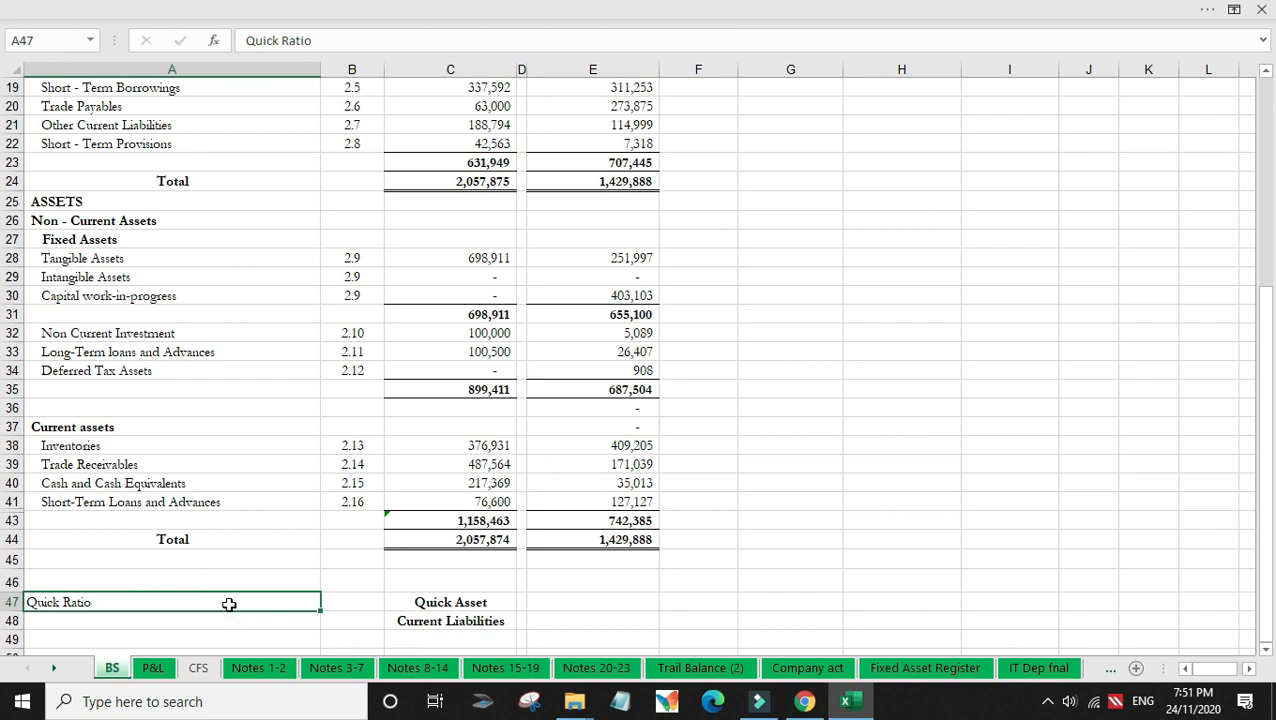
pyautogui.hotkey('ctrl', 'b')
# Step: Examine the current liabilities section of the balance sheet, from short-term borrowings to short-term provisions
pyautogui.press('Up')
pyautogui.press('Up')
pyautogui.press('Up')
pyautogui.press('Up')
pyautogui.press('Up')
pyautogui.press('Up')
pyautogui.press('Up')
pyautogui.press('Up')
pyautogui.press('Up')
pyautogui.press('Up')
pyautogui.press('Up')
pyautogui.press('Up')
pyautogui.press('Up')
pyautogui.press('Up')
pyautogui.press('Up')
pyautogui.press('Up')
pyautogui.press('Up')
pyautogui.press('Up')
pyautogui.press('Up')
pyautogui.press('Up')
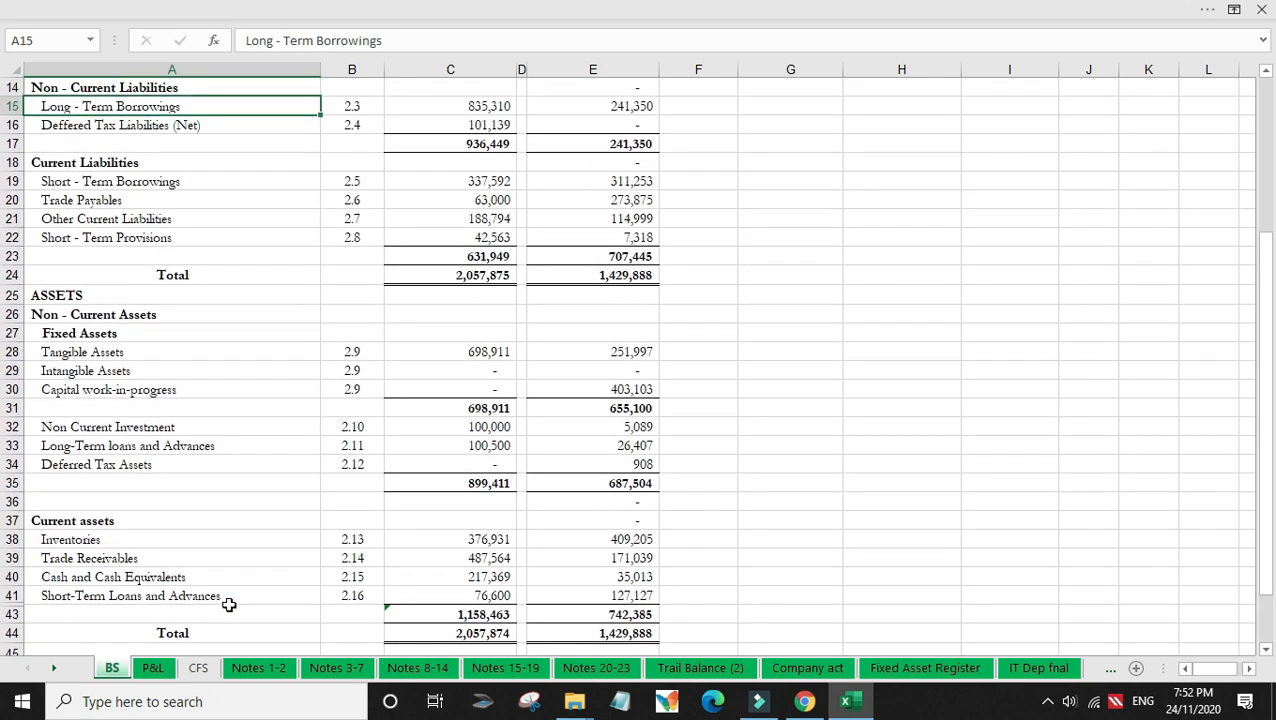
pyautogui.press('Down')
pyautogui.press('Down')
pyautogui.press('Down')
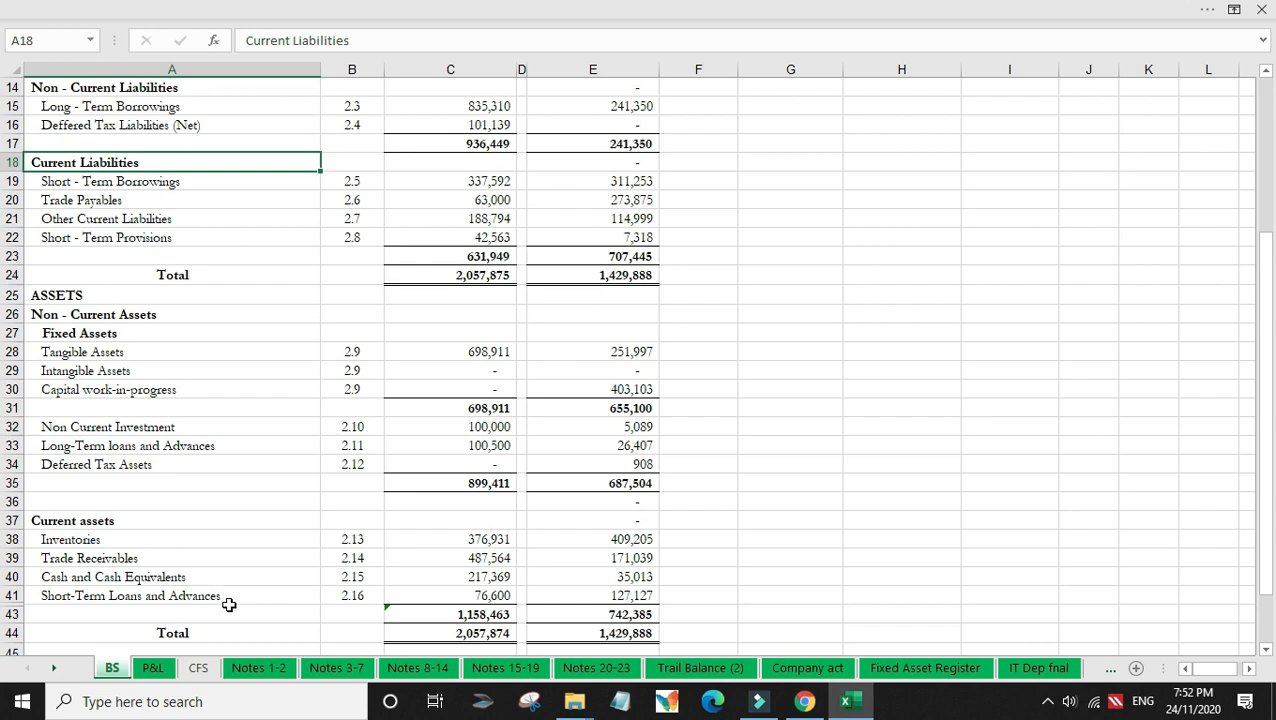
pyautogui.press('Down')
pyautogui.press('Down')
pyautogui.press('Down')
pyautogui.press('Down')
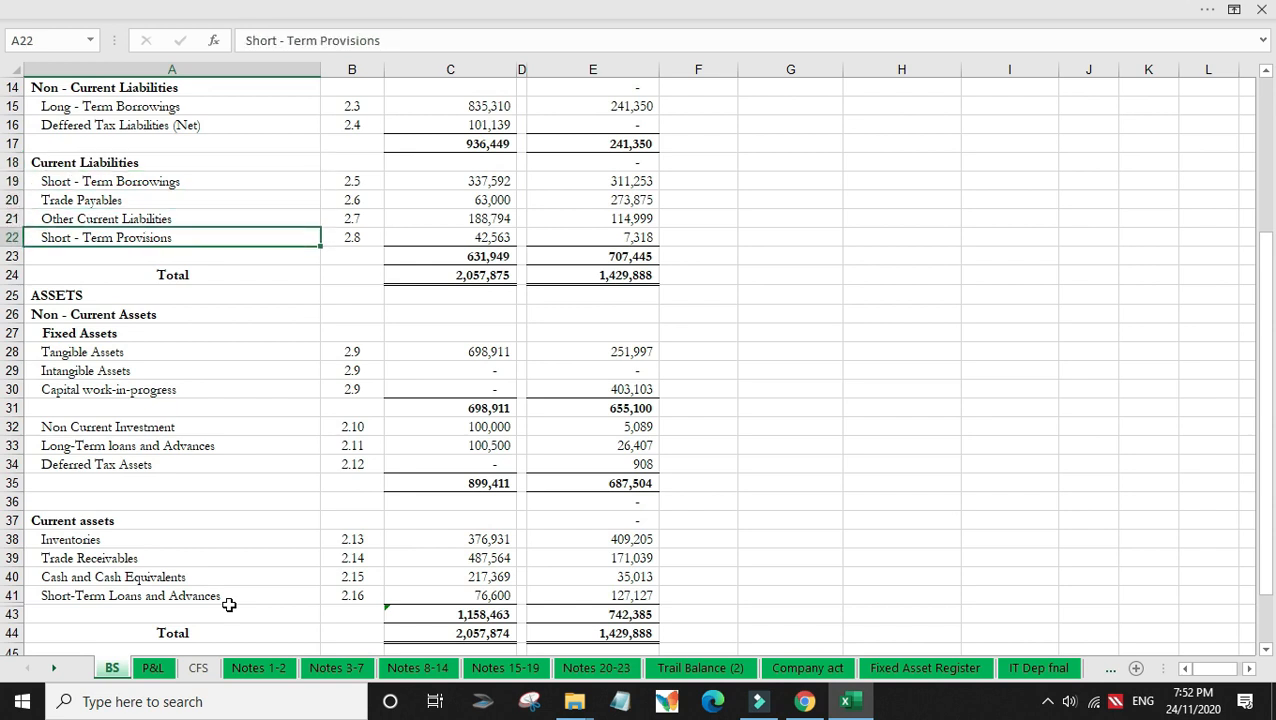
# Step: Link E48, beside the Current Liabilities label, to the 2020 current liabilities subtotal in C23 and make it bold
pyautogui.press('Right')
pyautogui.press('Right')
pyautogui.press('Down')
pyautogui.press('Down')
pyautogui.press('Down')
pyautogui.press('Down')
pyautogui.press('Down')
pyautogui.press('Down')
pyautogui.press('Down')
pyautogui.press('Down')
pyautogui.press('Down')
pyautogui.press('Down')
pyautogui.press('Down')
pyautogui.press('Down')
pyautogui.press('Down')
pyautogui.press('Down')
pyautogui.press('Down')
pyautogui.press('Down')
pyautogui.press('Down')
pyautogui.press('Down')
pyautogui.press('Down')
pyautogui.press('Down')
pyautogui.press('Down')
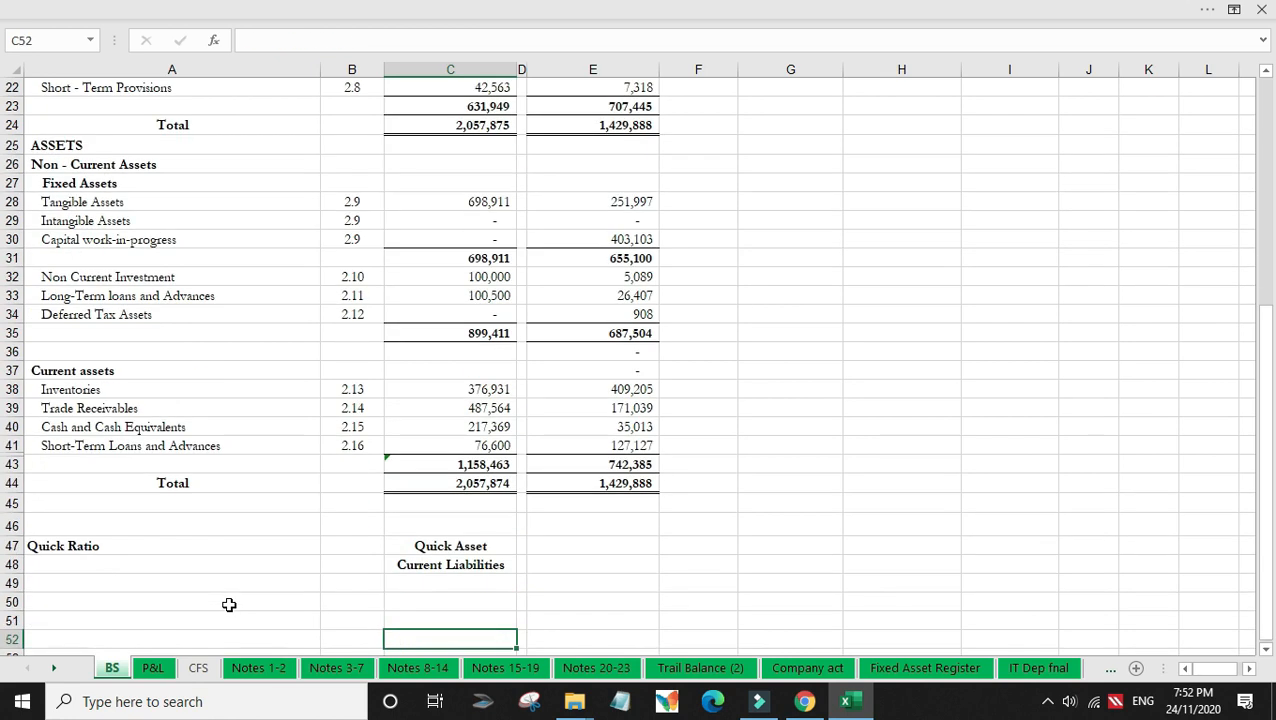
pyautogui.press('Up')
pyautogui.press('Up')
pyautogui.press('Up')
pyautogui.press('Up')
pyautogui.press('Up')
pyautogui.press('Up')
pyautogui.press('Right')
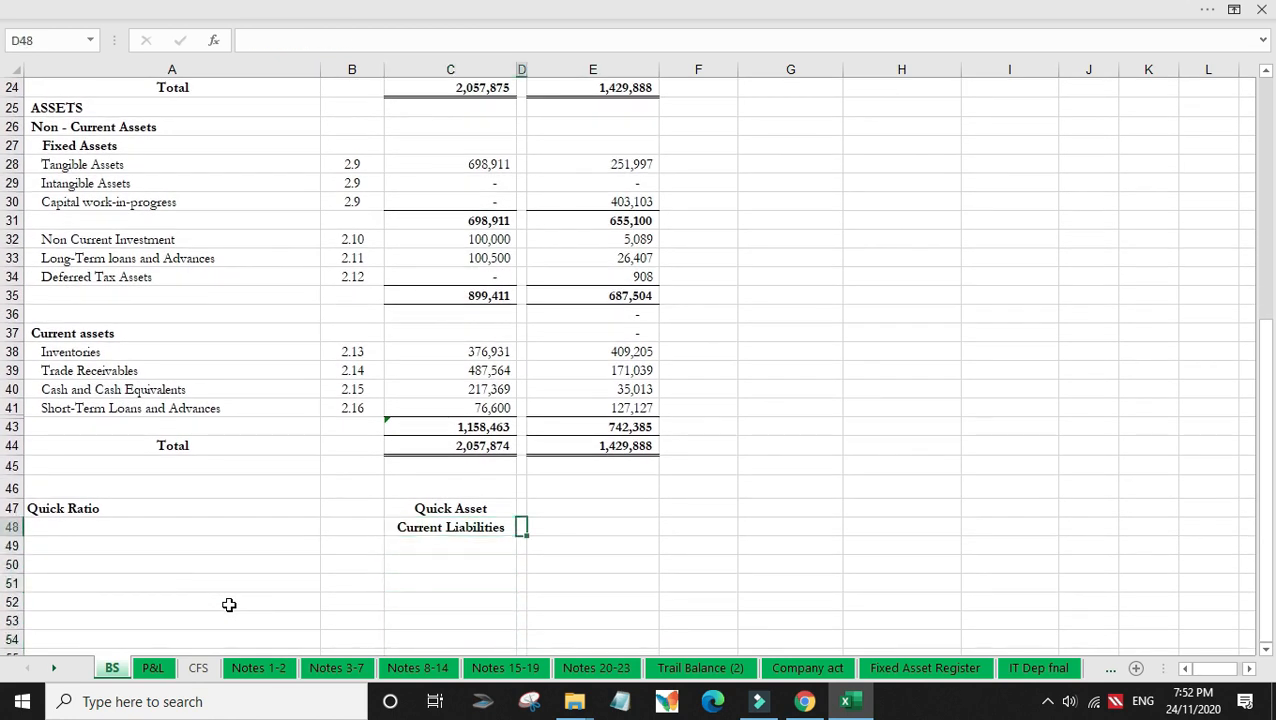
pyautogui.press('Right')
pyautogui.write('+')
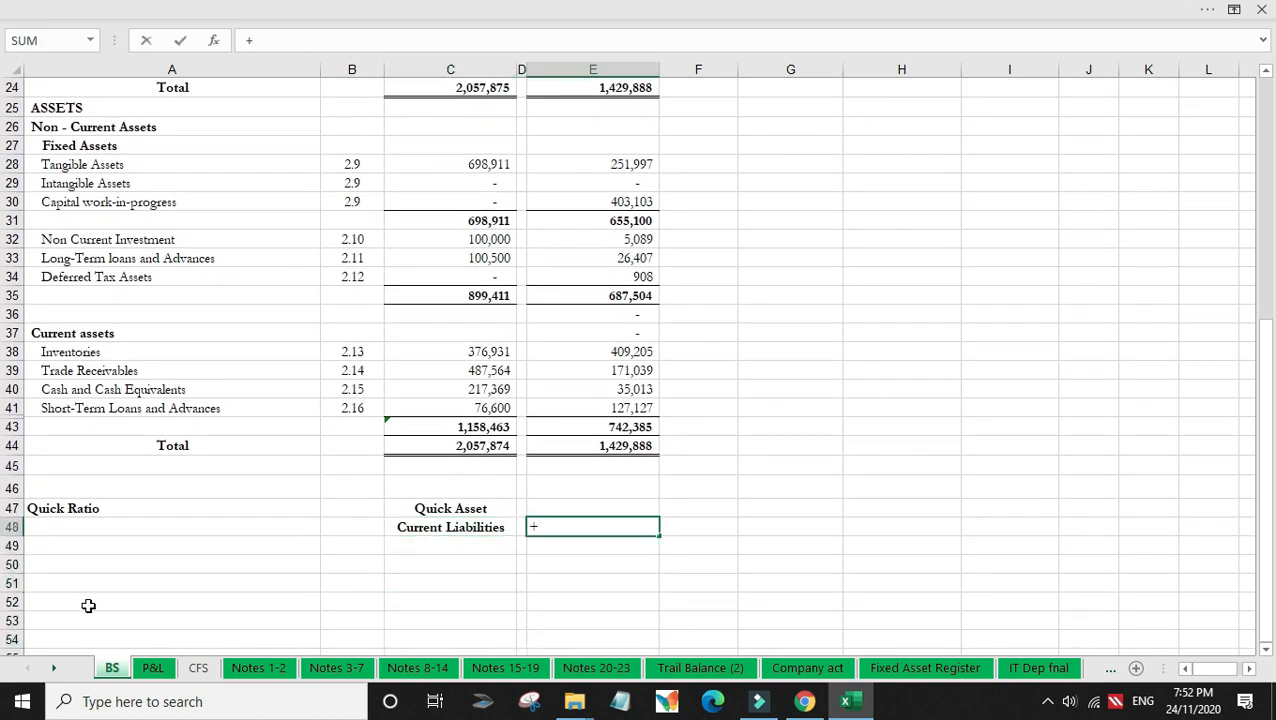
pyautogui.scroll(4, 428, 480)
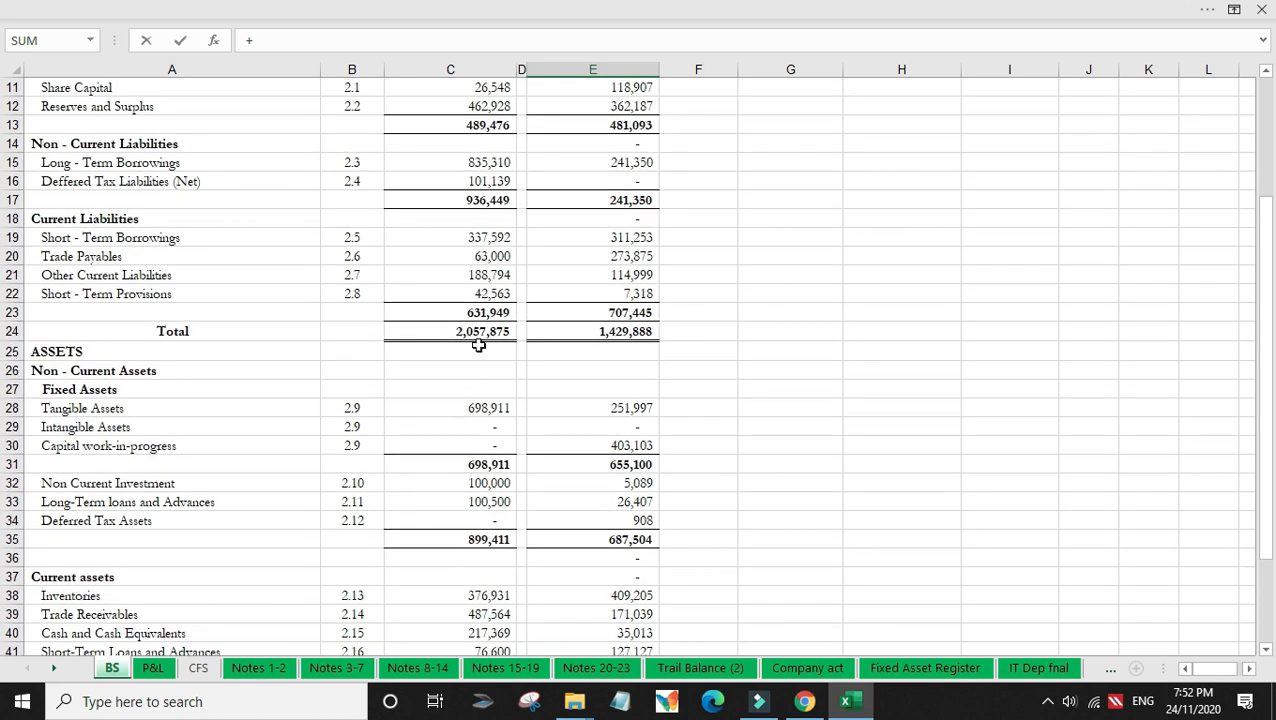
pyautogui.click(476, 313)
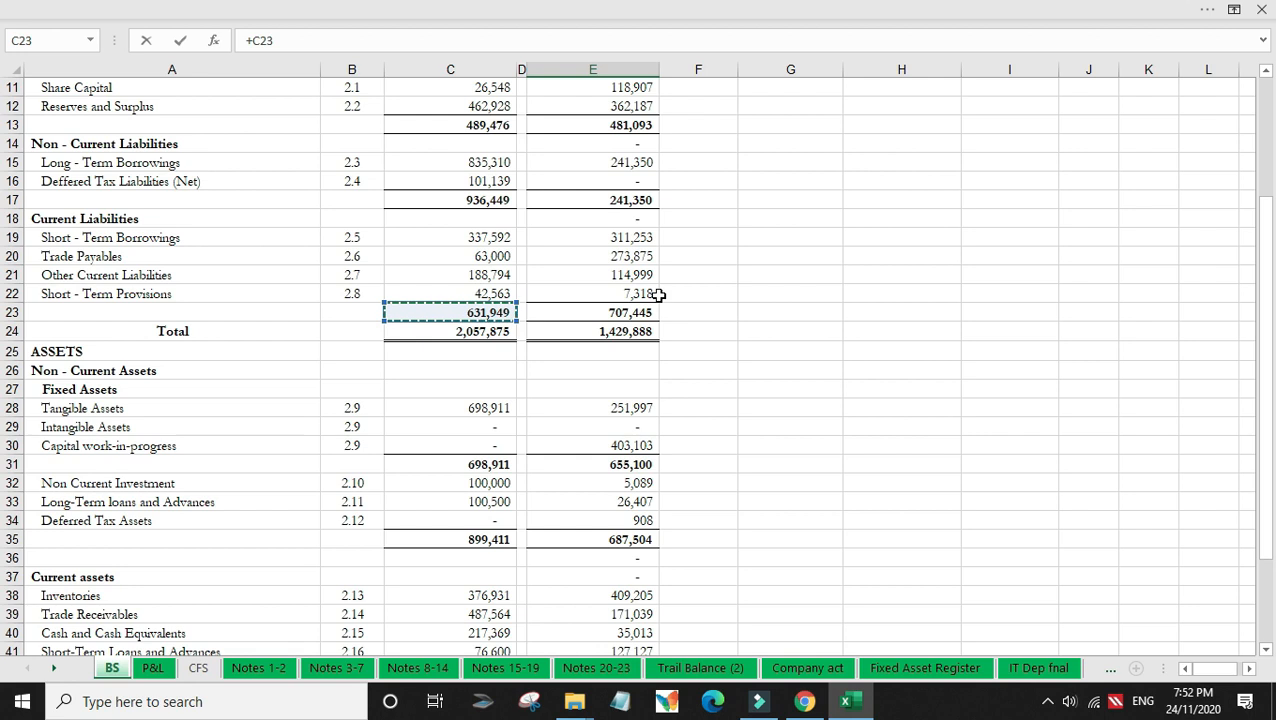
pyautogui.press('Return')
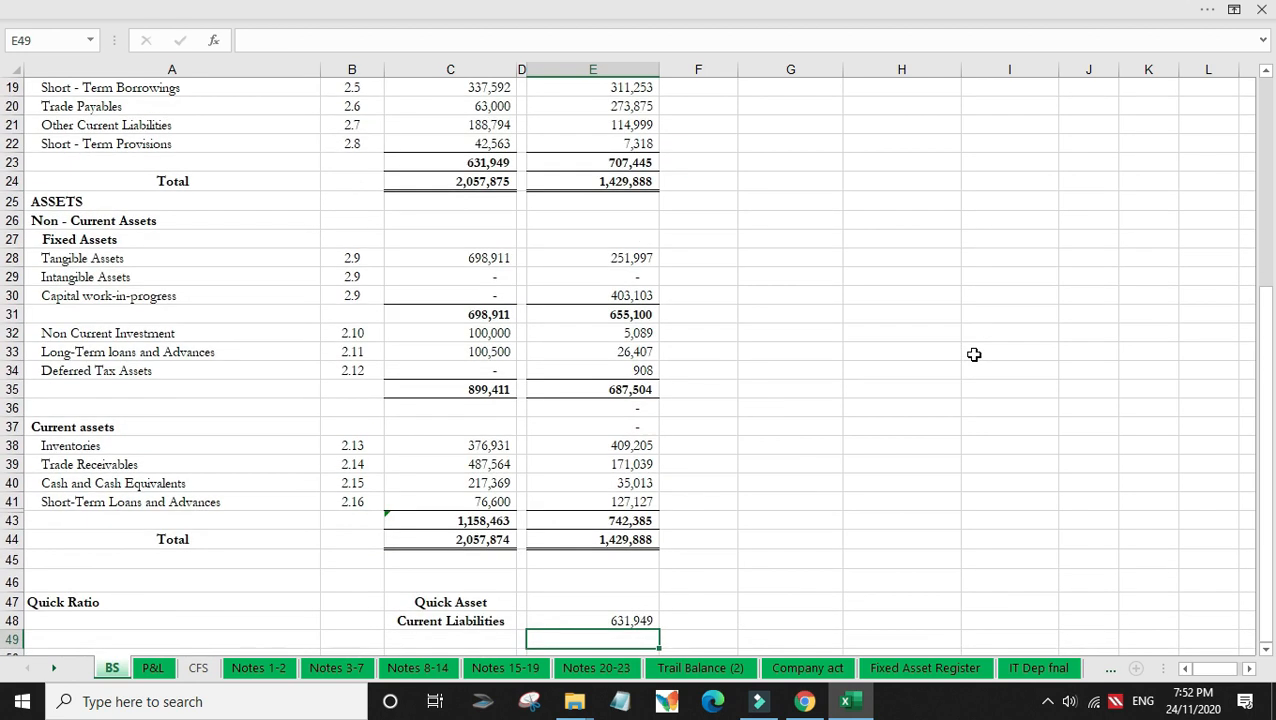
pyautogui.press('Up')
pyautogui.hotkey('ctrl', 'b')
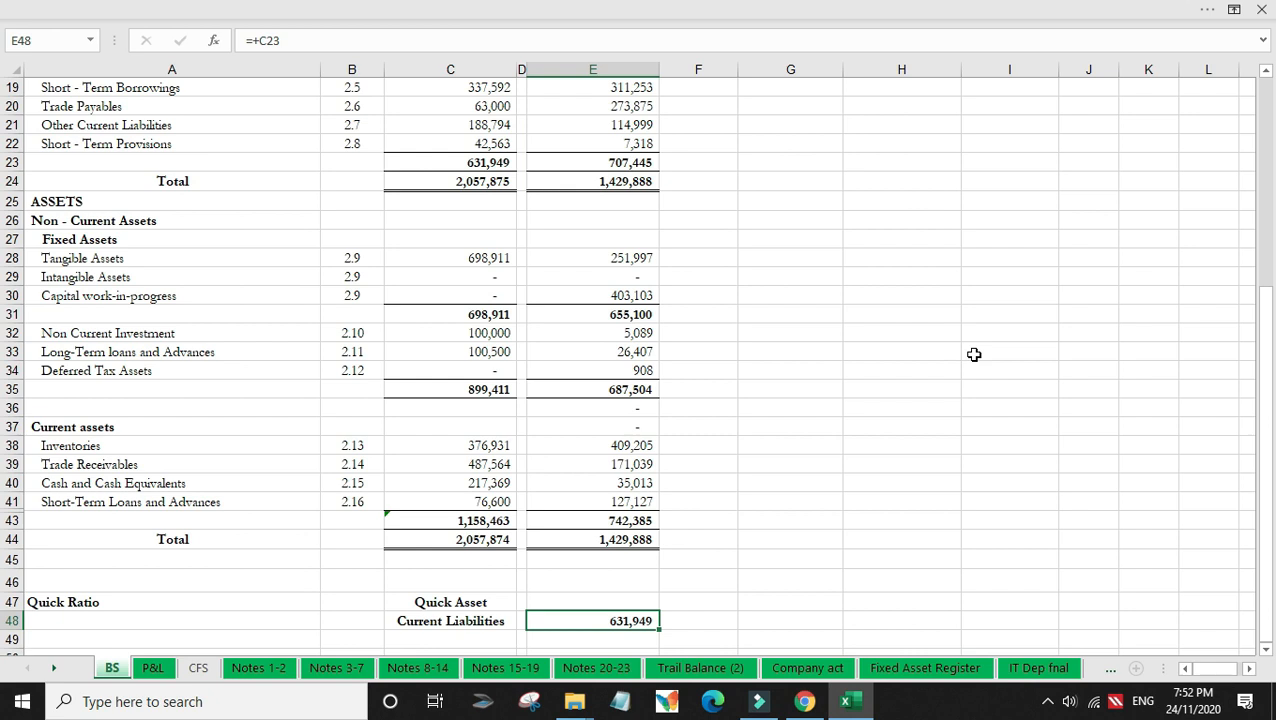
# Step: Enter the bold label "Current Asset" in A51 below the quick ratio rows
pyautogui.press('Up')
pyautogui.press('Up')
pyautogui.press('Right')
pyautogui.press('Down')
pyautogui.press('Down')
pyautogui.press('Down')
pyautogui.press('Left')
pyautogui.press('Left')
pyautogui.press('Left')
pyautogui.press('Down')
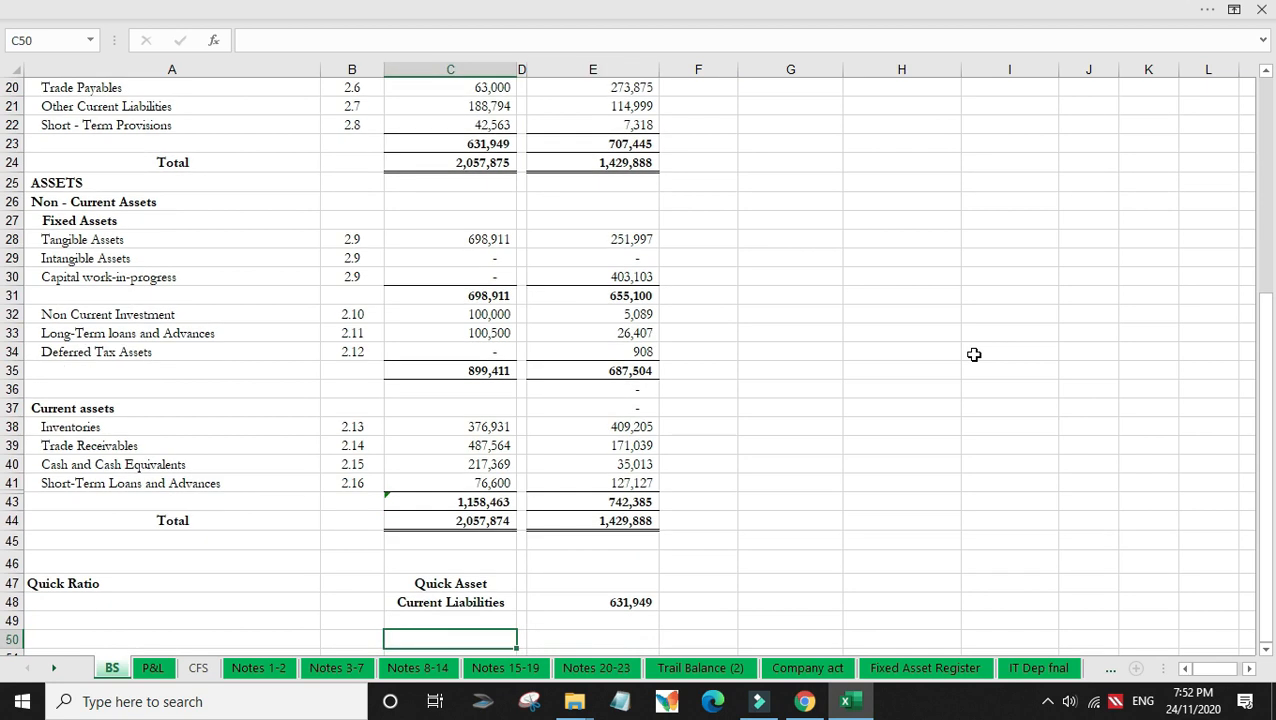
pyautogui.press('Down')
pyautogui.press('Left')
pyautogui.press('Left')
pyautogui.write('C')
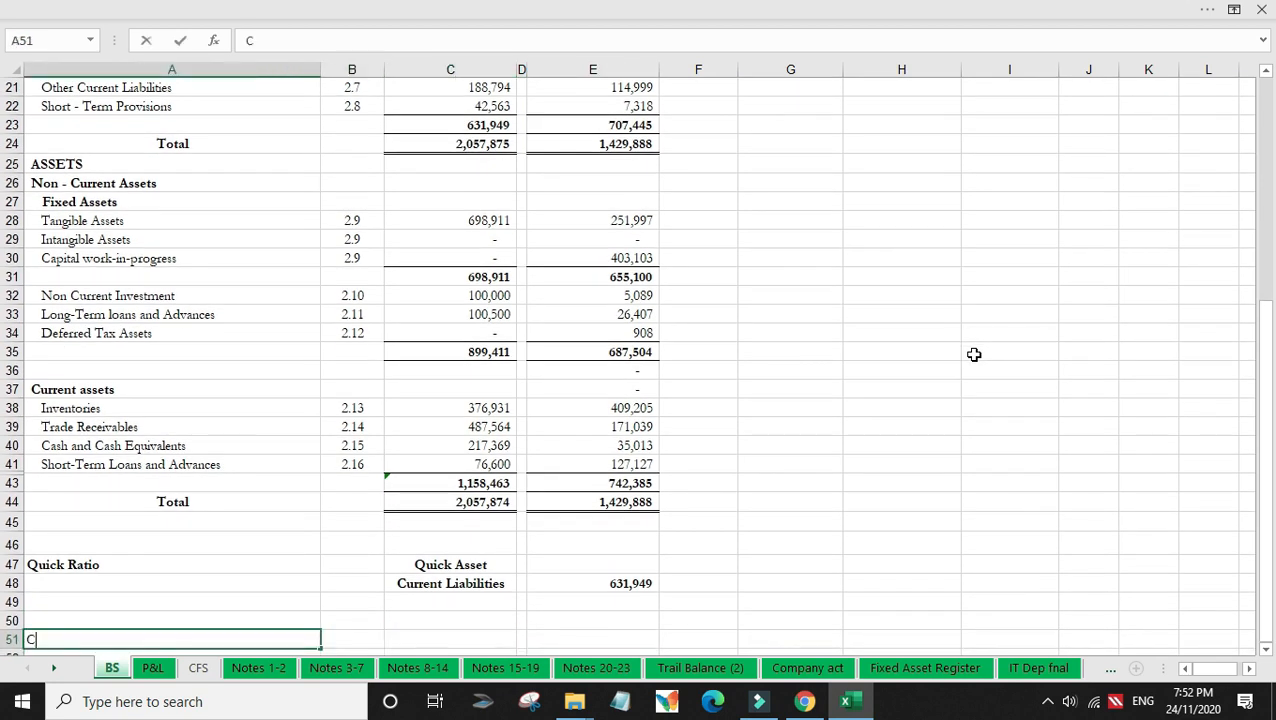
pyautogui.write('urrent Assr')
pyautogui.press('BackSpace')
pyautogui.write('et')
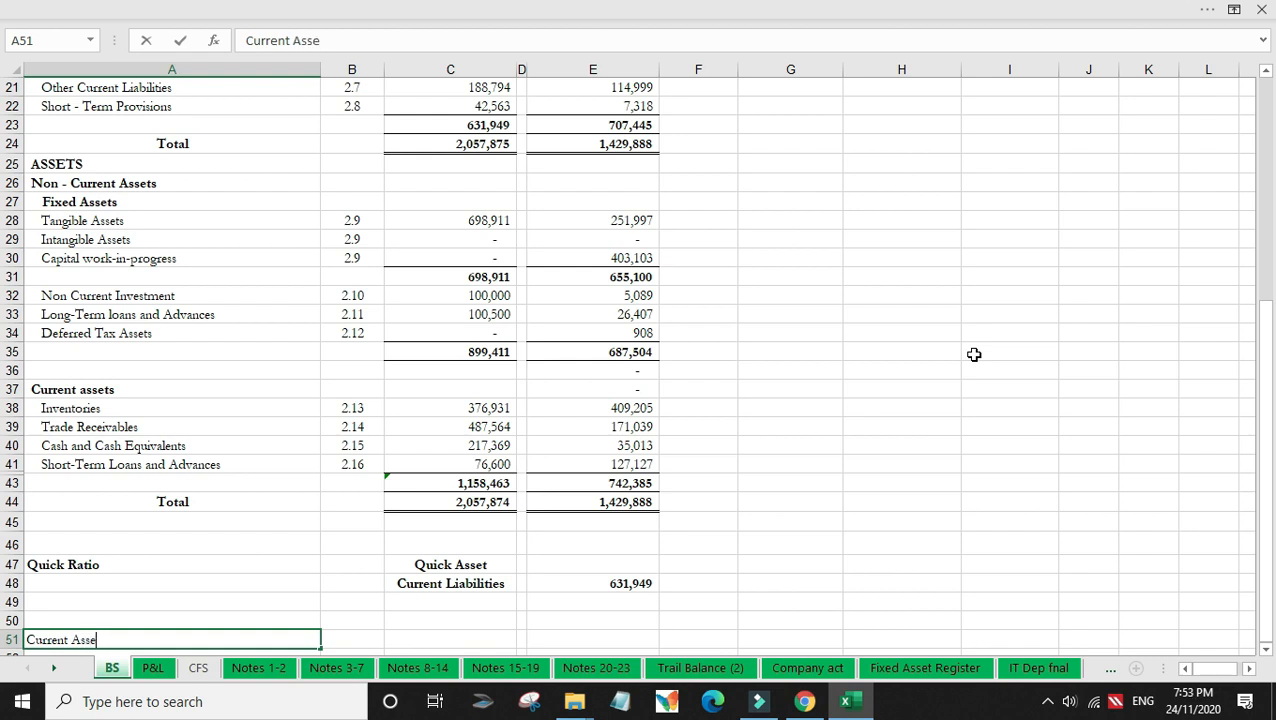
pyautogui.press('Return')
pyautogui.press('Up')
pyautogui.hotkey('ctrl', 'b')
# Step: Link C51 to the 2020 current assets subtotal in C43
pyautogui.press('Right')
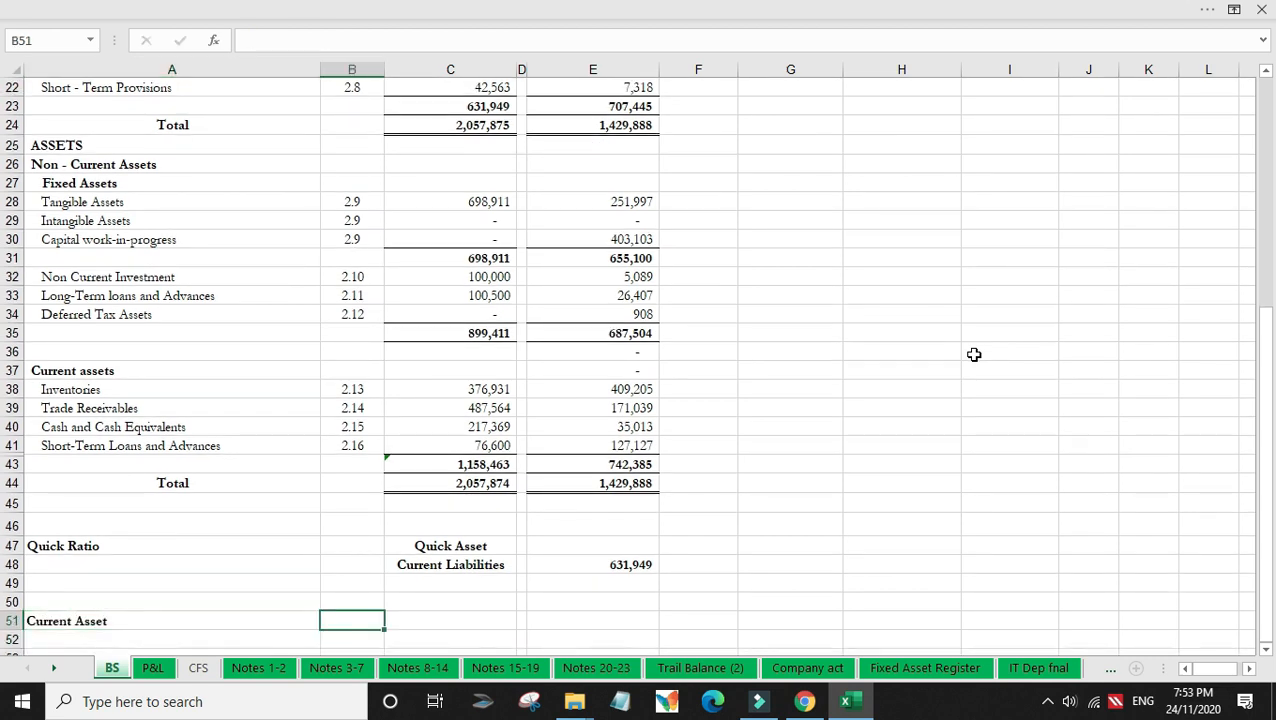
pyautogui.press('Right')
pyautogui.write('+')
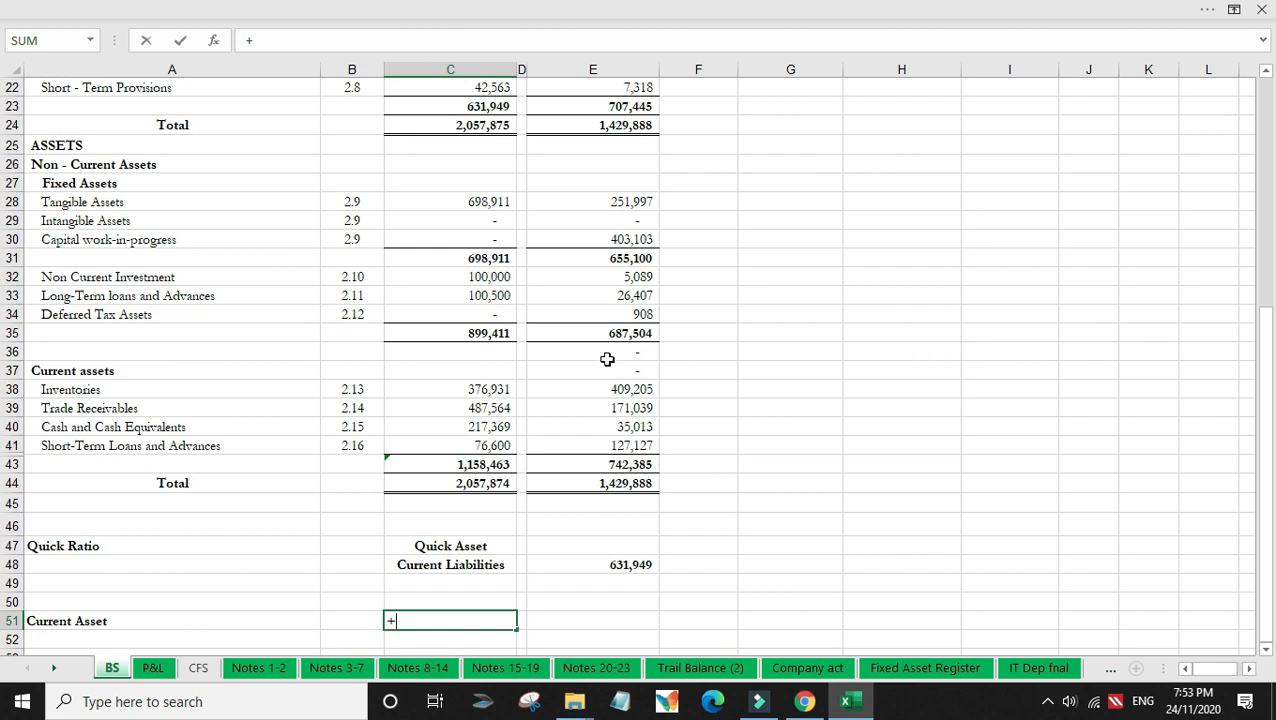
pyautogui.click(483, 465)
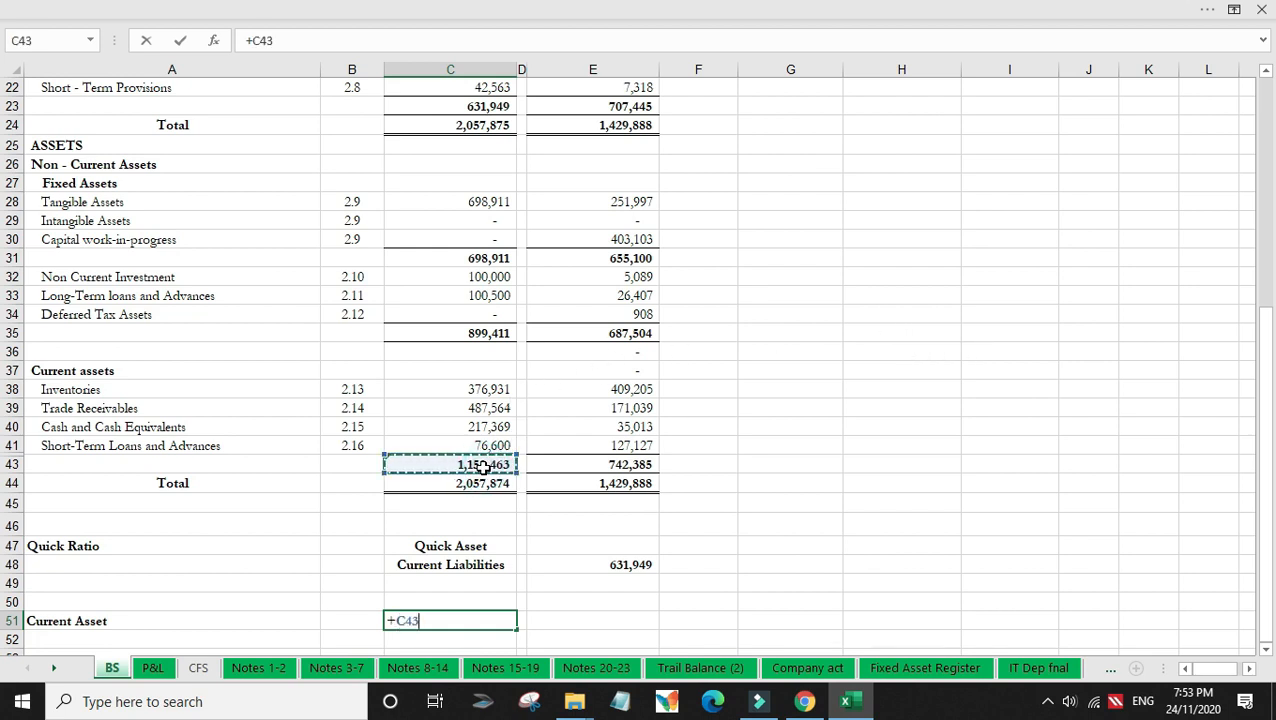
pyautogui.press('Return')
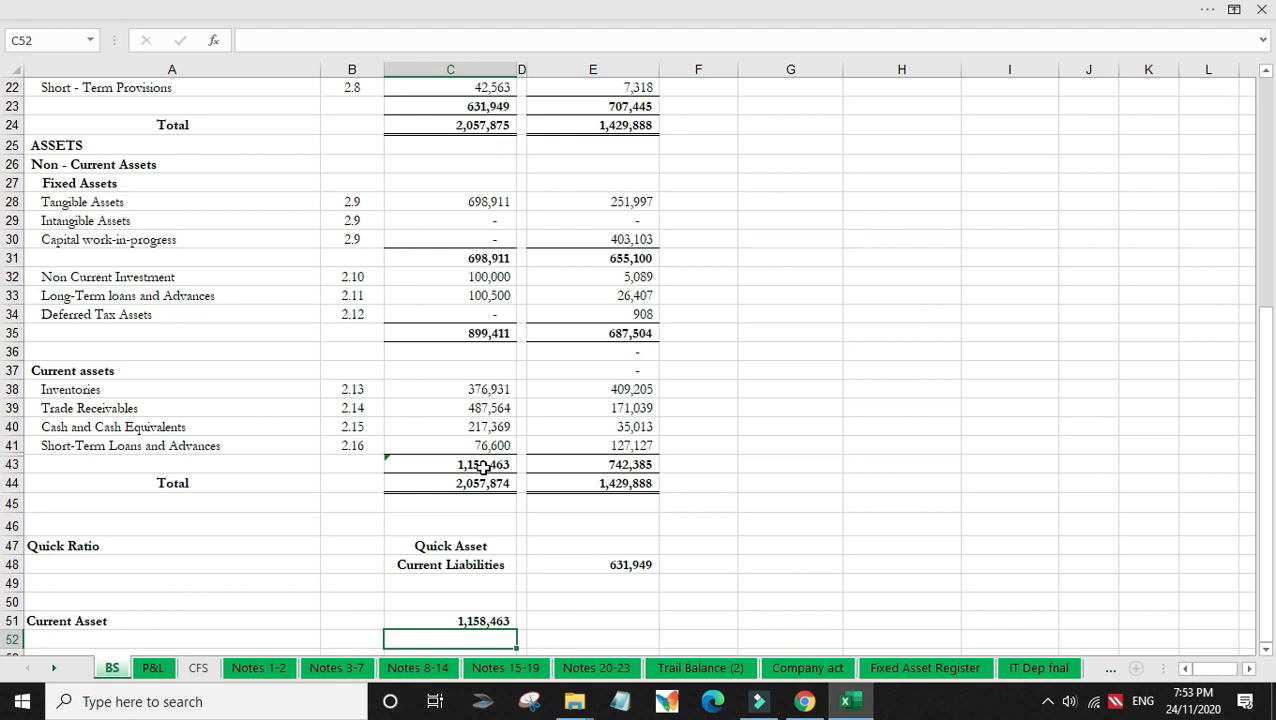
# Step: Enter the label "Less Inventory" in A52 under Current Asset
pyautogui.press('Left')
pyautogui.press('Left')
pyautogui.write('L')
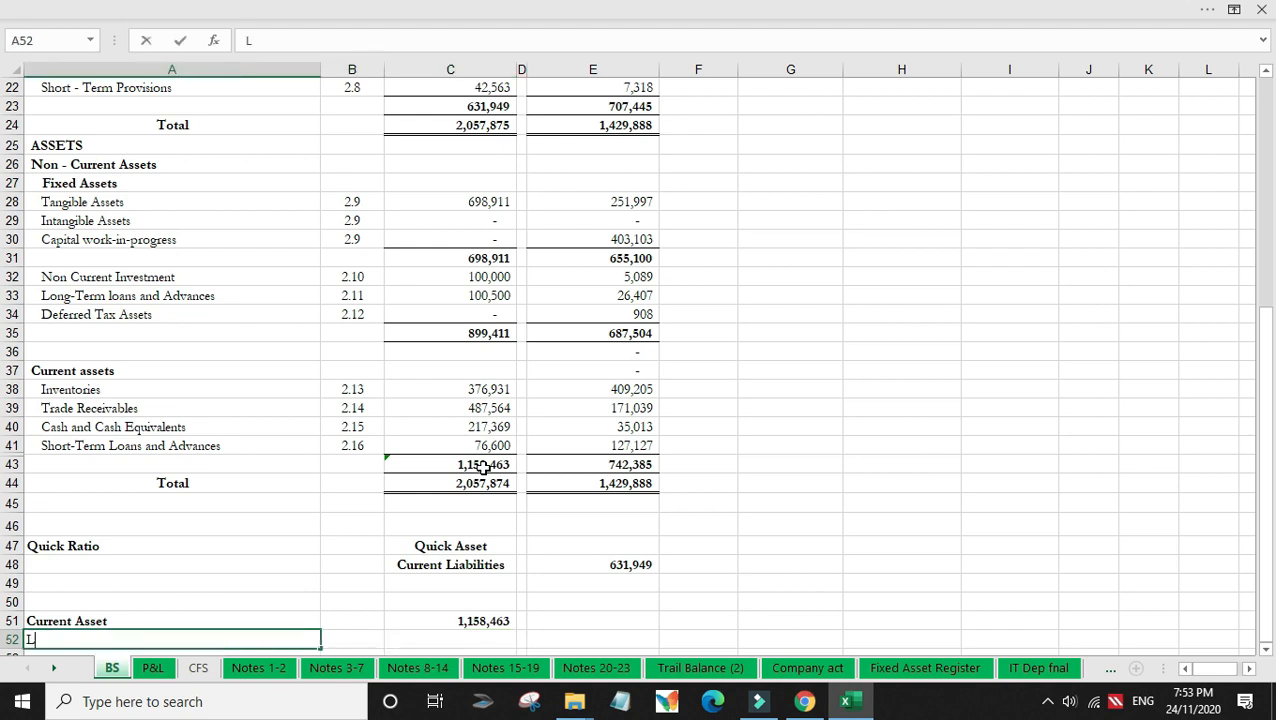
pyautogui.write('ess Inventory')
pyautogui.press('Return')
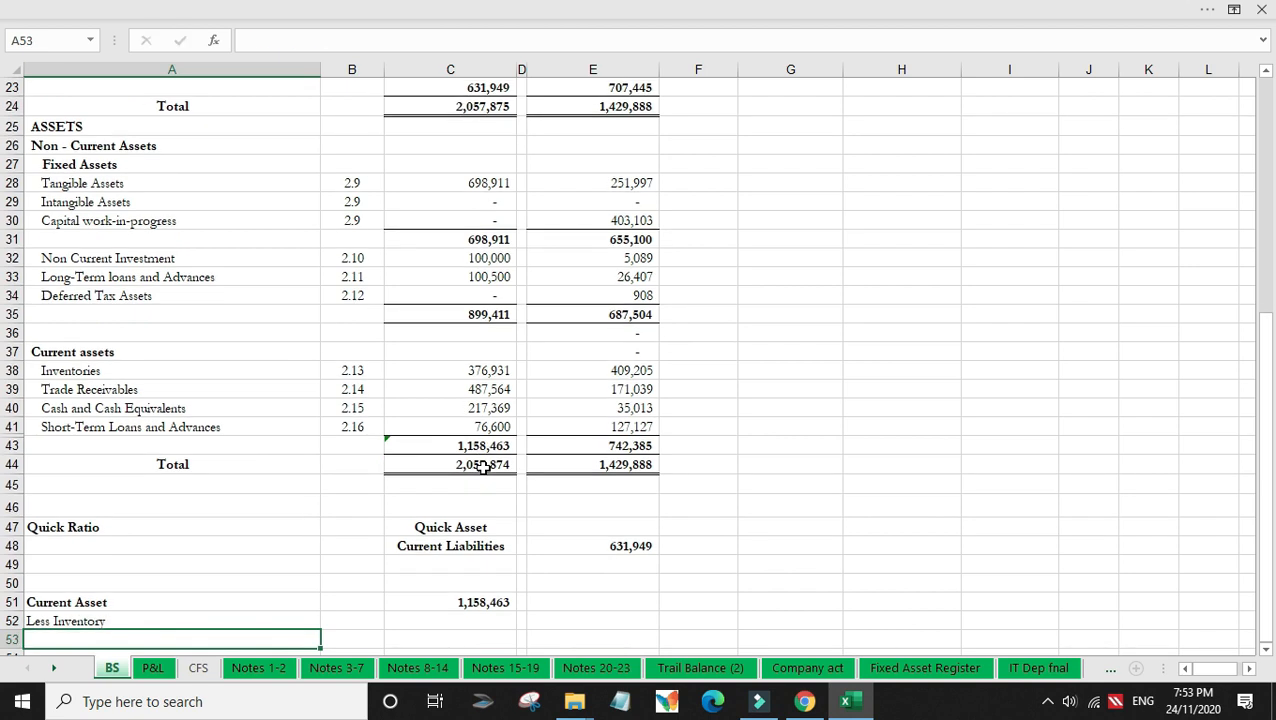
# Step: Link C52, in the Less Inventory row, to the 2020 inventories amount in C38
pyautogui.press('Up')
pyautogui.press('Right')
pyautogui.press('Right')
pyautogui.write('+')
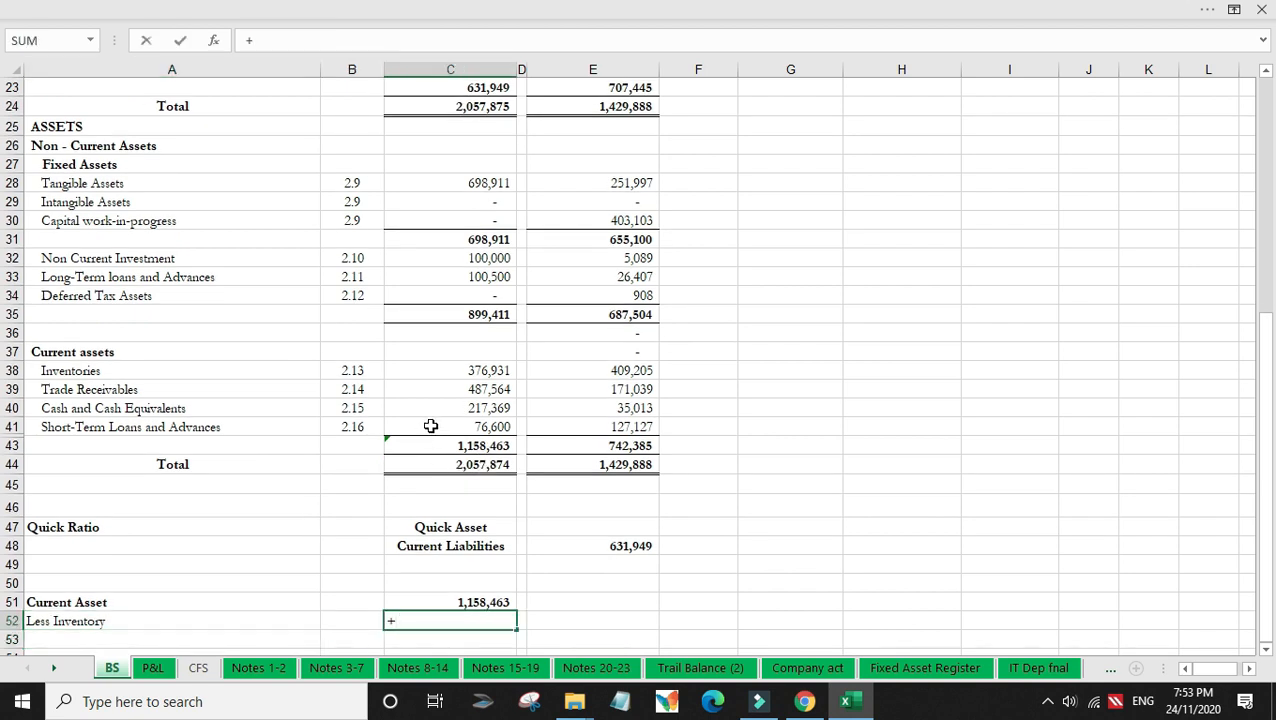
pyautogui.click(482, 370)
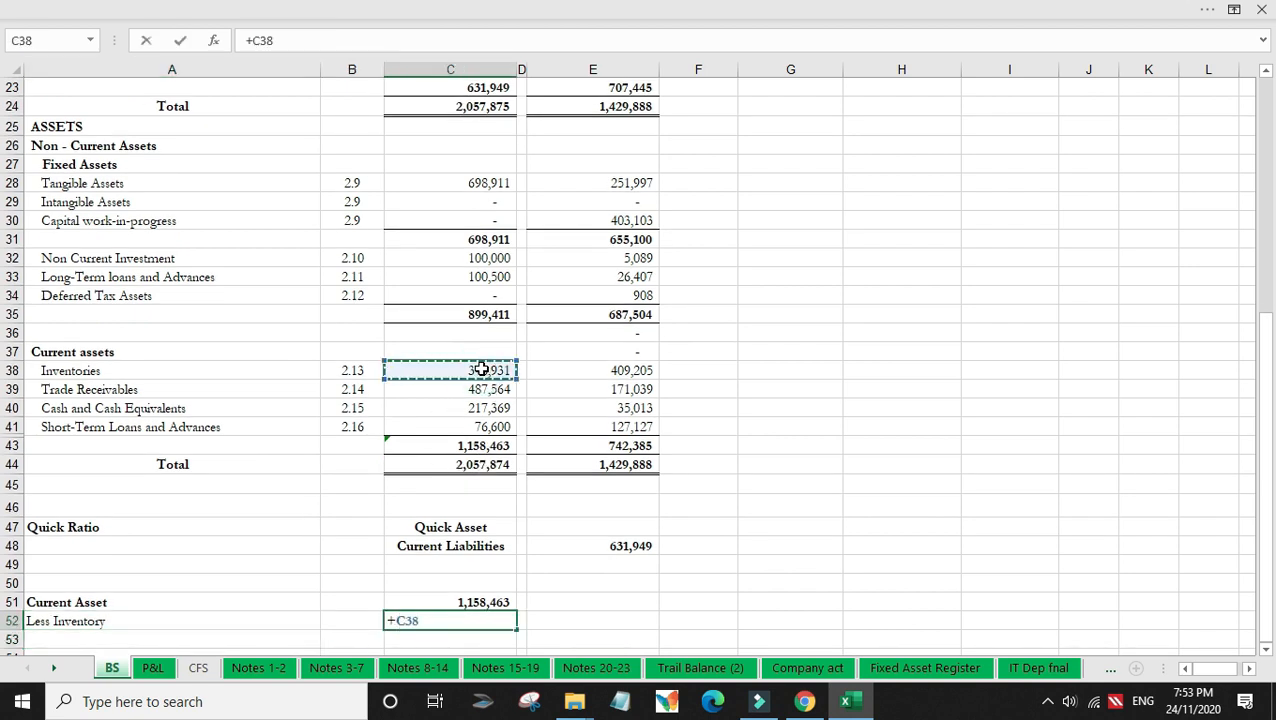
pyautogui.press('Return')
# Step: Enter the label "Less Prepaid Expenses" in A53 and make the labels in A52:A53 bold
pyautogui.press('Left')
pyautogui.press('Left')
pyautogui.write('Less P')
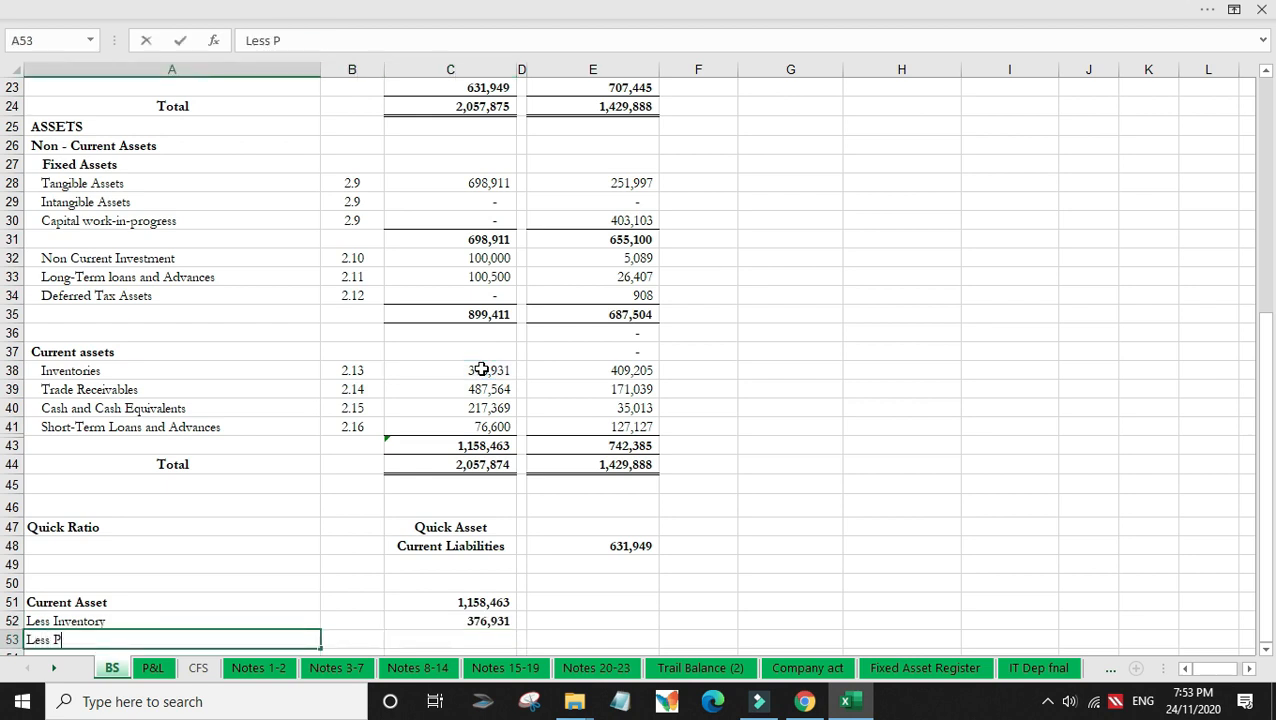
pyautogui.write('repaid Expenses')
pyautogui.press('Right')
pyautogui.press('Right')
pyautogui.press('Left')
pyautogui.press('Left')
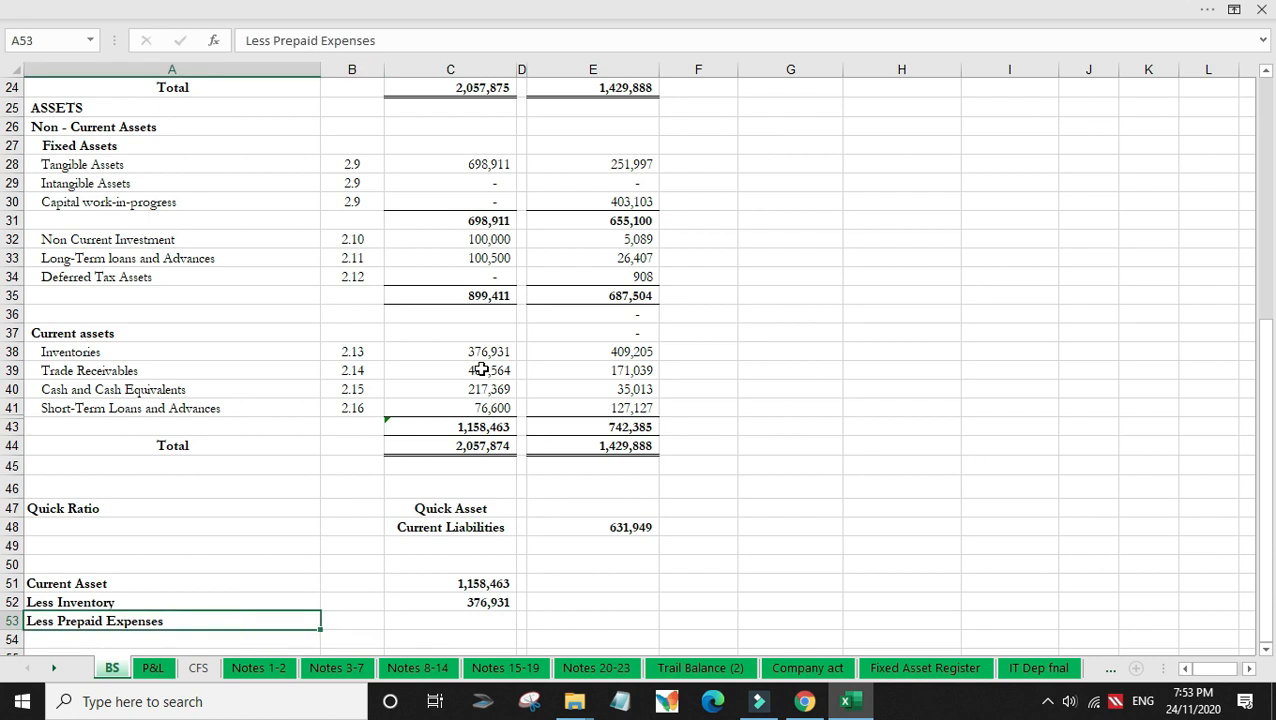
# Step: Trace the 2020 Short-Term Loans and Advances amount in C41 to its source on the Notes 15-19 sheet
pyautogui.press('Right')
pyautogui.press('Right')
pyautogui.press('Up')
pyautogui.press('Up')
pyautogui.press('Up')
pyautogui.press('Up')
pyautogui.press('Up')
pyautogui.press('Up')
pyautogui.press('Up')
pyautogui.press('Up')
pyautogui.press('Up')
pyautogui.press('Up')
pyautogui.press('Up')
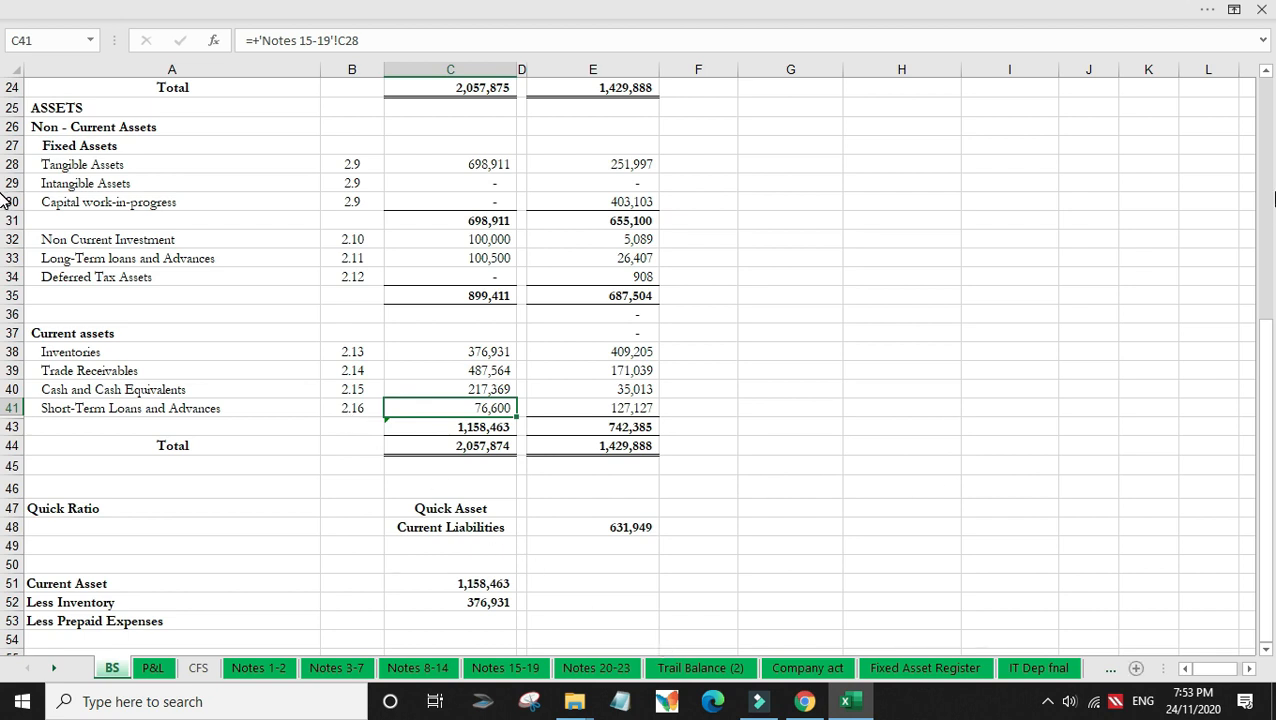
pyautogui.hotkey('ctrl', '[')
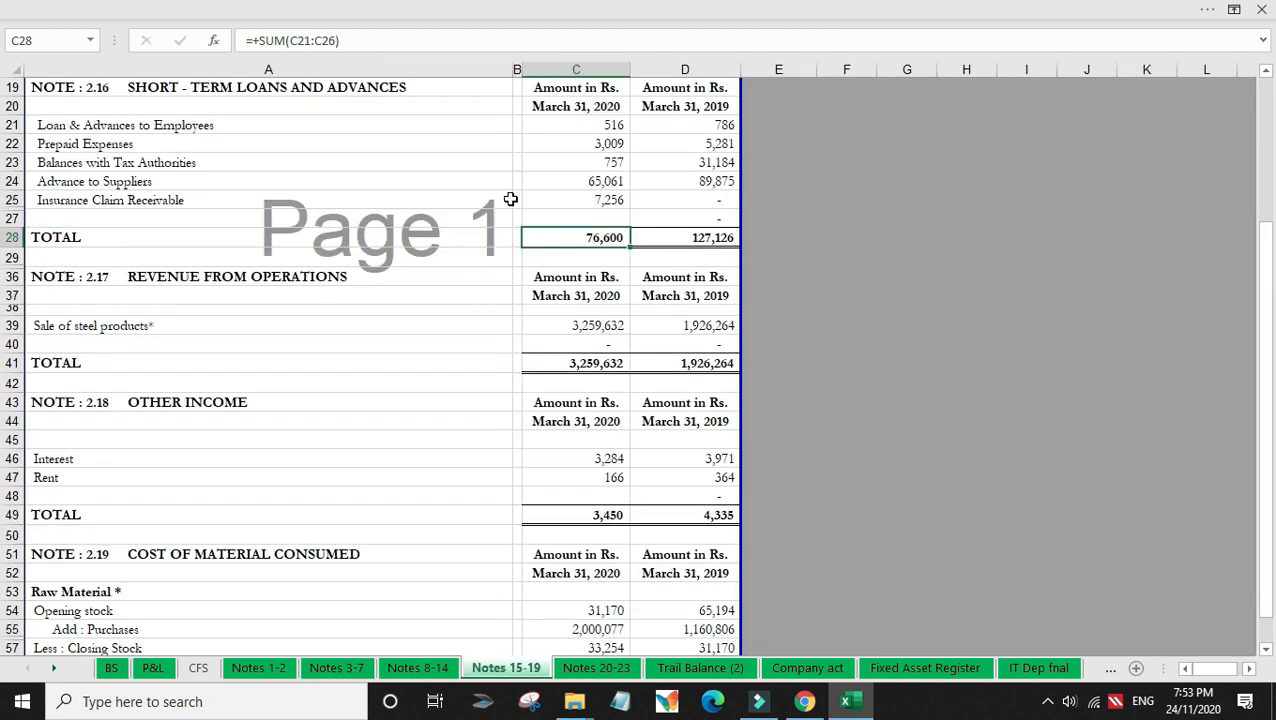
# Step: Examine the Note 2.16 breakdown of short-term loans and advances for the 2020 prepaid expenses amount
pyautogui.click(590, 144)
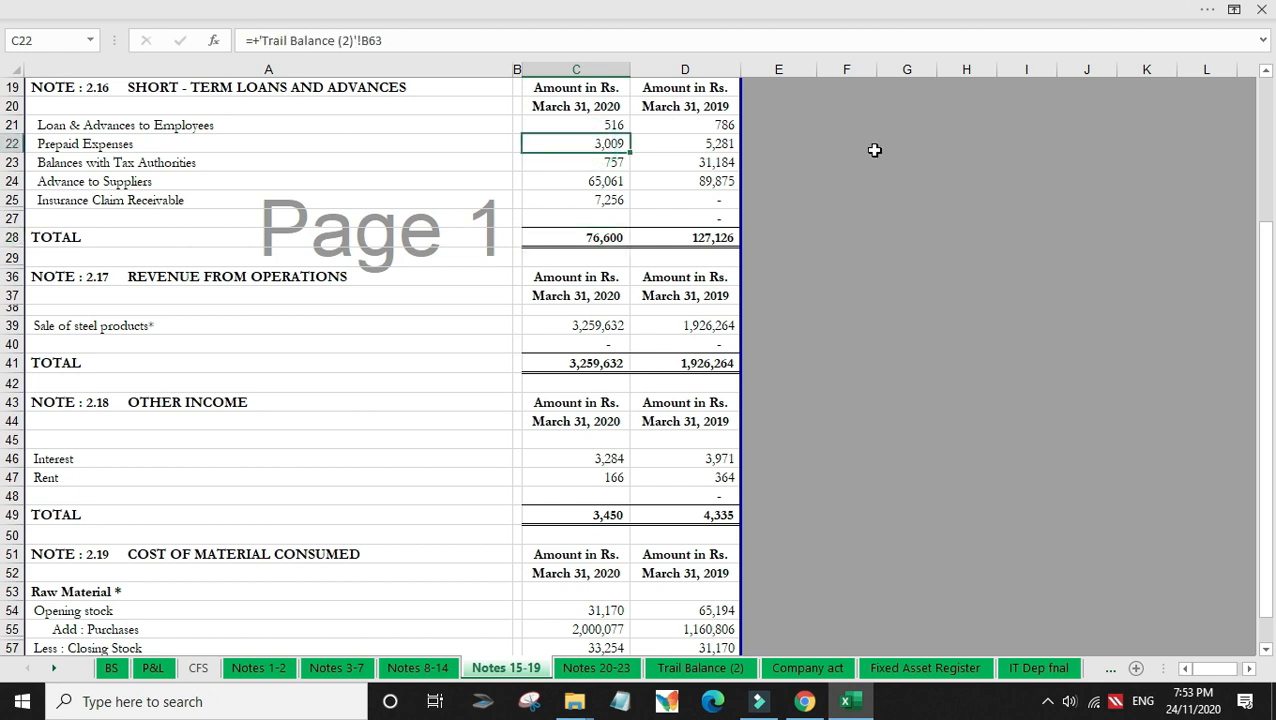
pyautogui.click(85, 161)
pyautogui.press('Up')
pyautogui.press('Up')
pyautogui.press('Up')
pyautogui.press('Up')
pyautogui.press('Down')
pyautogui.press('Down')
pyautogui.press('Down')
pyautogui.press('Down')
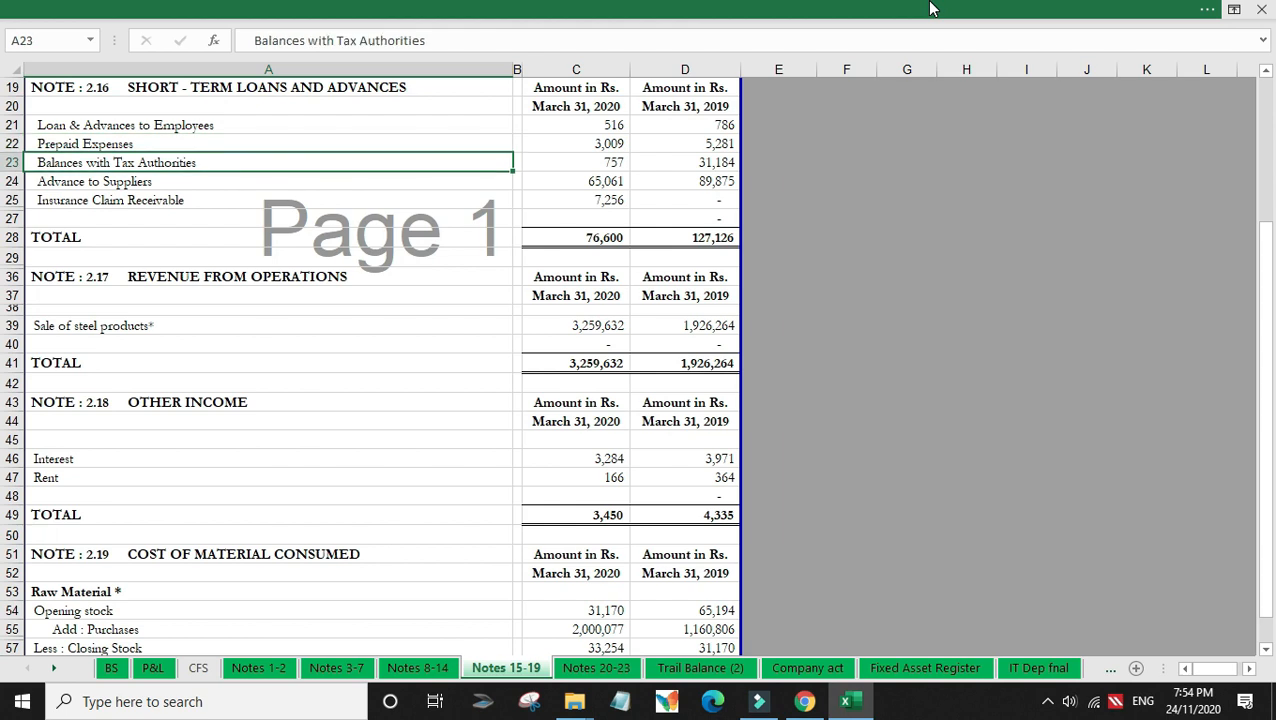
pyautogui.press('Right')
pyautogui.press('Right')
pyautogui.press('Right')
pyautogui.press('Down')
pyautogui.press('Up')
pyautogui.press('Up')
pyautogui.press('Left')
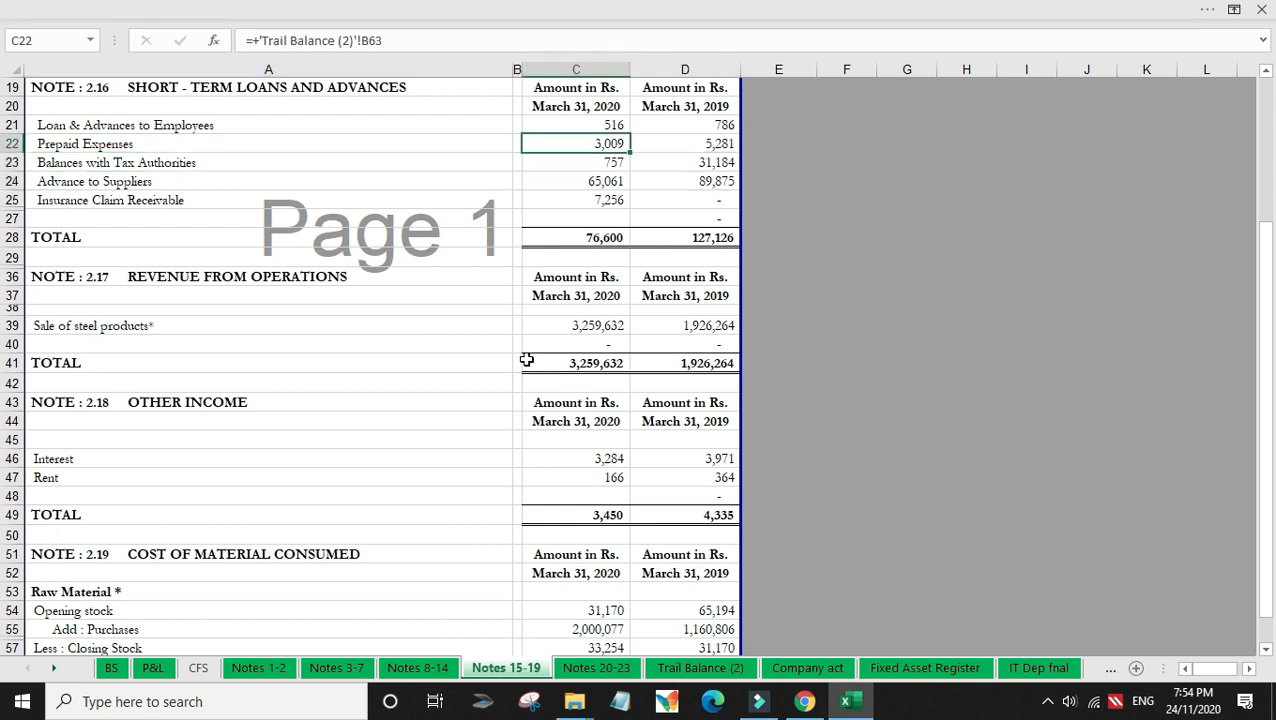
# Step: Enter 3009 as the prepaid expenses amount in C53 of the BS sheet
pyautogui.click(112, 668)
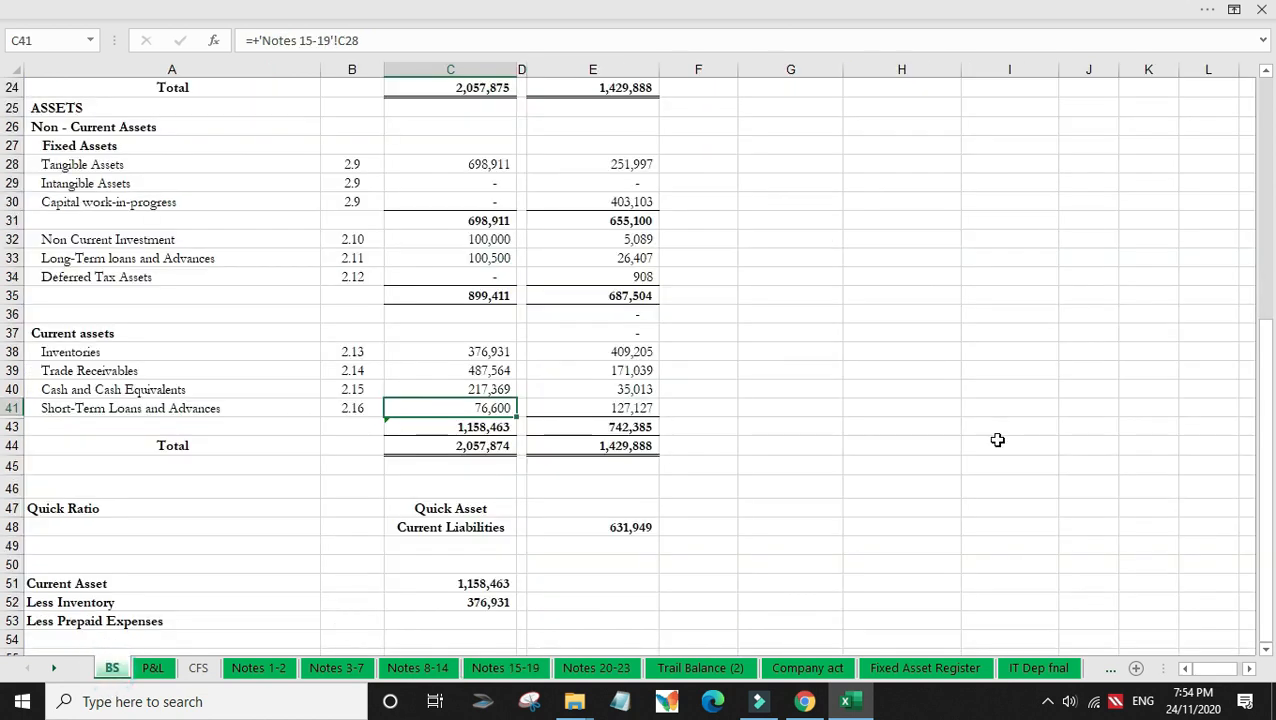
pyautogui.press('Down')
pyautogui.press('Down')
pyautogui.press('Down')
pyautogui.press('Down')
pyautogui.press('Down')
pyautogui.press('Down')
pyautogui.press('Down')
pyautogui.press('Down')
pyautogui.press('Down')
pyautogui.press('Down')
pyautogui.press('Down')
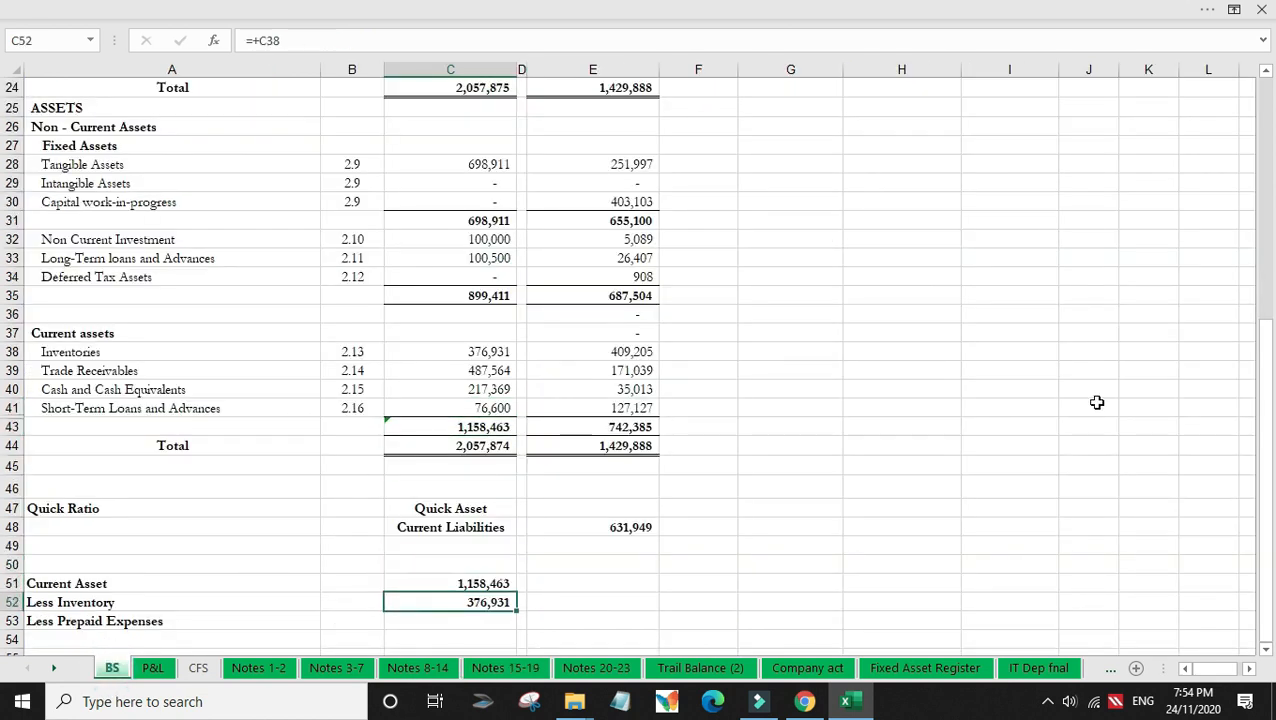
pyautogui.write('3009')
pyautogui.press('Return')
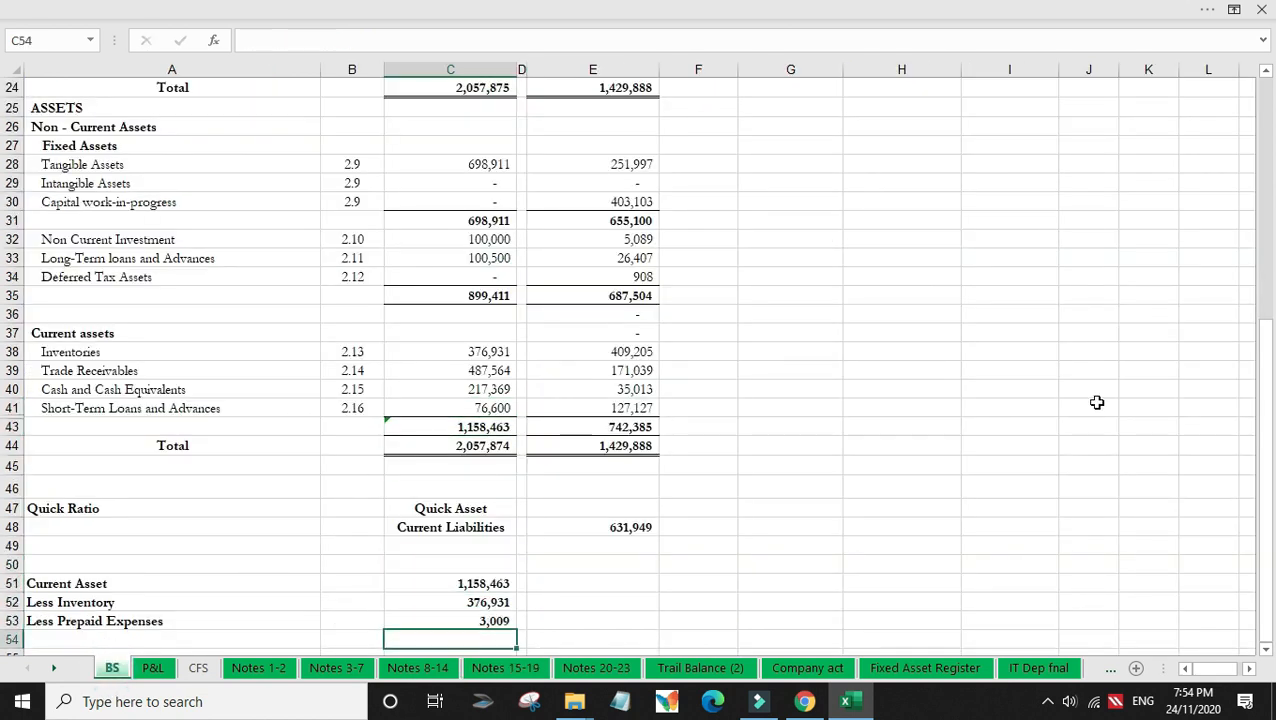
# Step: Enter the label "Quick Asset" in A54 below Less Prepaid Expenses
pyautogui.press('Left')
pyautogui.press('Left')
pyautogui.write('Quick Asset')
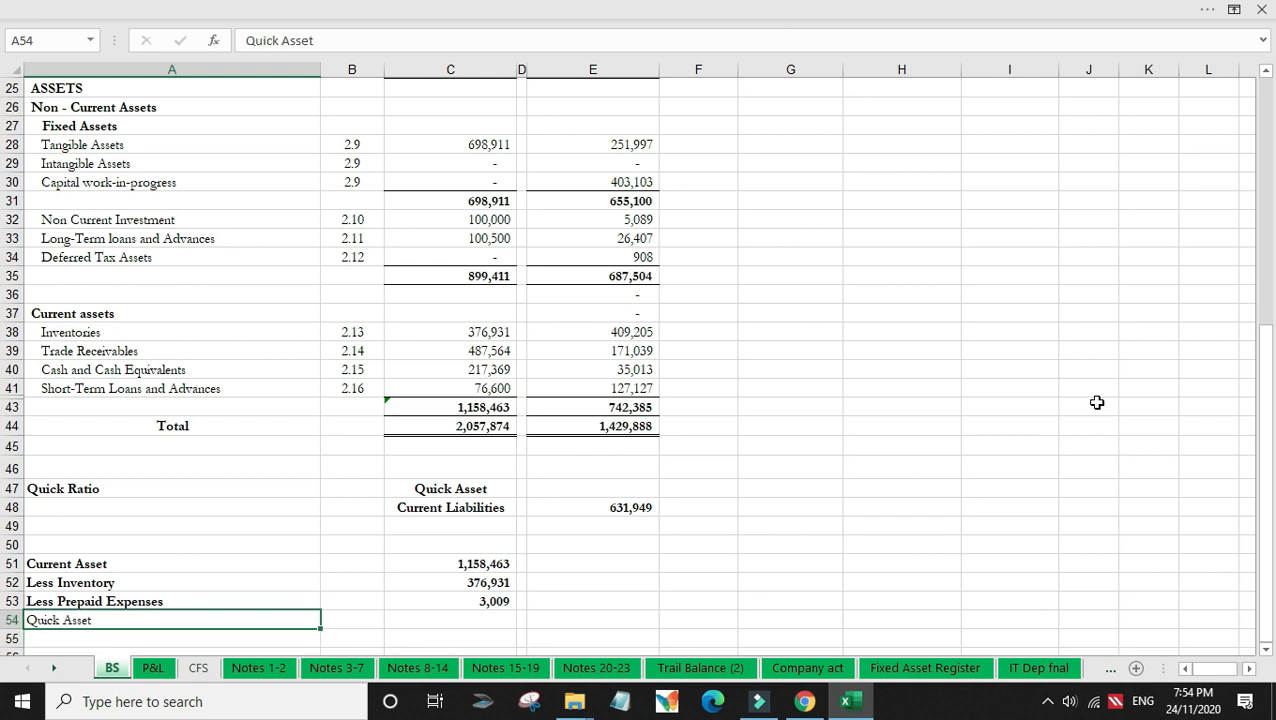
# Step: Calculate the quick asset amount in C54 by subtracting inventory C52 and prepaid expenses C53 from current asset C51
pyautogui.press('Right')
pyautogui.press('Right')
pyautogui.write('+')
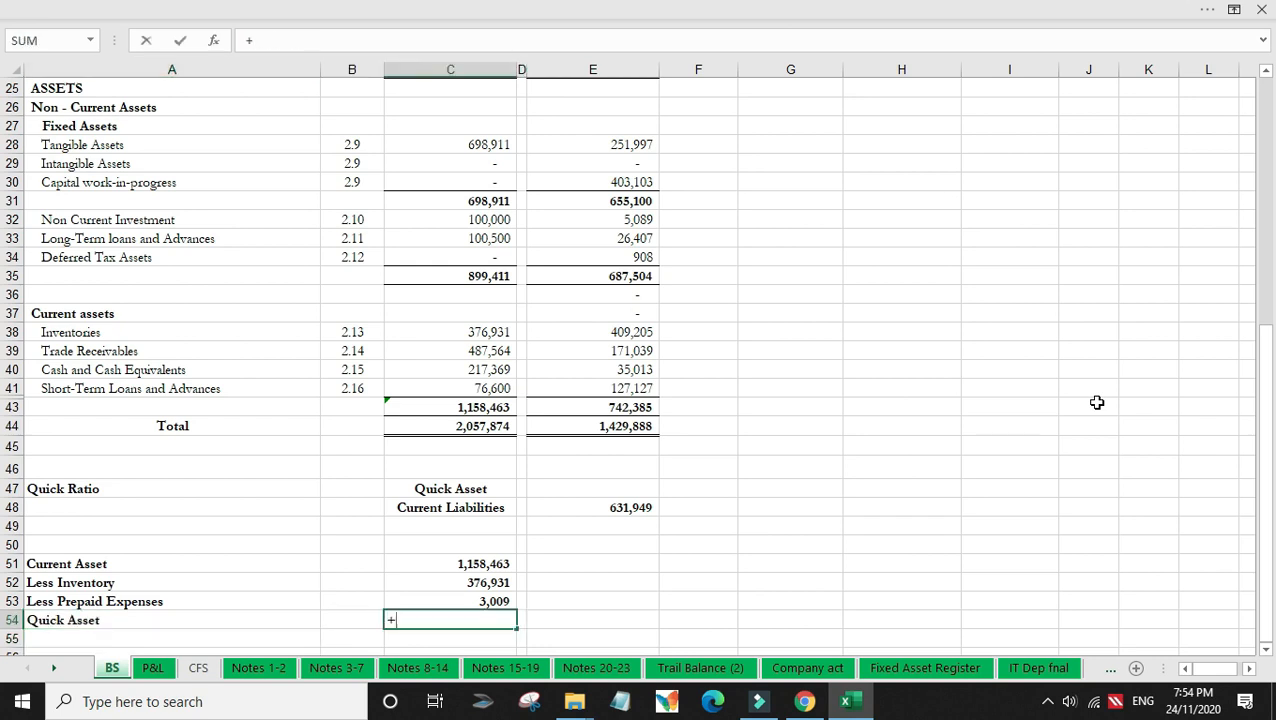
pyautogui.press('Up')
pyautogui.press('Up')
pyautogui.press('Up')
pyautogui.write('-')
pyautogui.press('Up')
pyautogui.press('Up')
pyautogui.write('-')
pyautogui.press('Up')
pyautogui.press('Up')
pyautogui.press('Down')
pyautogui.press('Return')
pyautogui.press('Up')
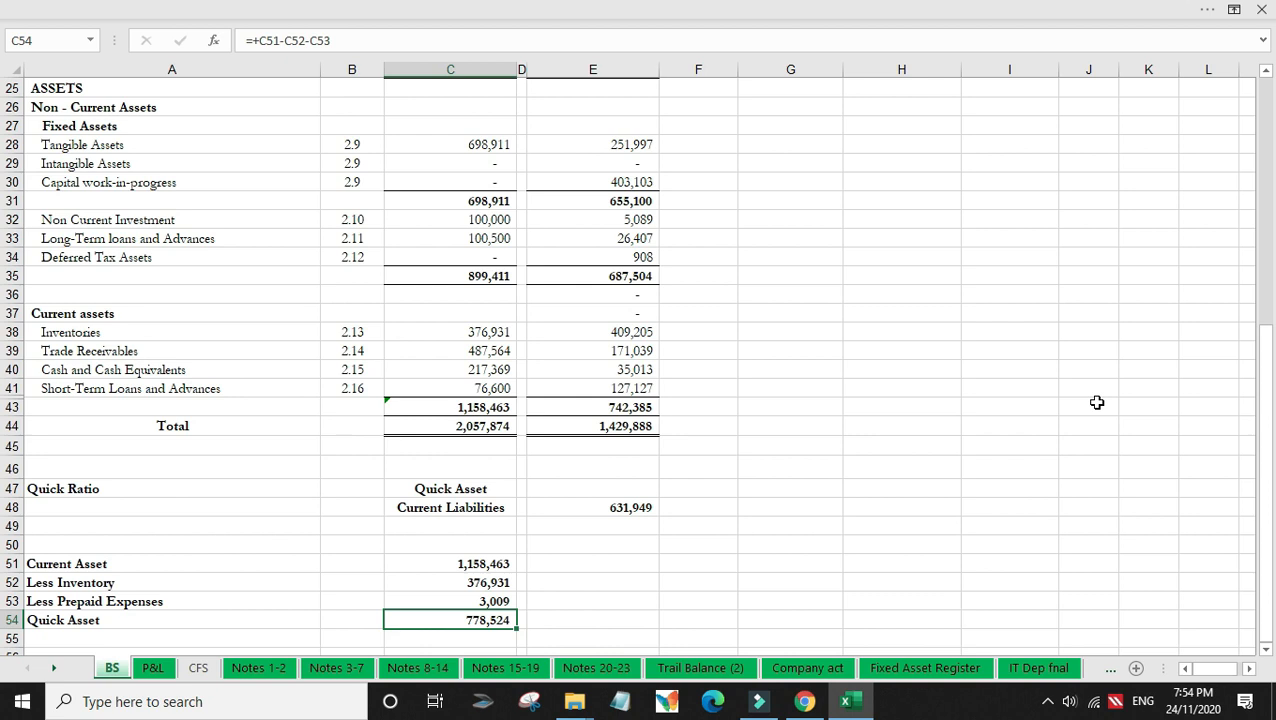
# Step: Link E47 beside the Quick Asset label to the quick asset amount in C54 and make it bold
pyautogui.press('Up')
pyautogui.press('Up')
pyautogui.press('Up')
pyautogui.press('Up')
pyautogui.press('Up')
pyautogui.press('Up')
pyautogui.press('Up')
pyautogui.press('Right')
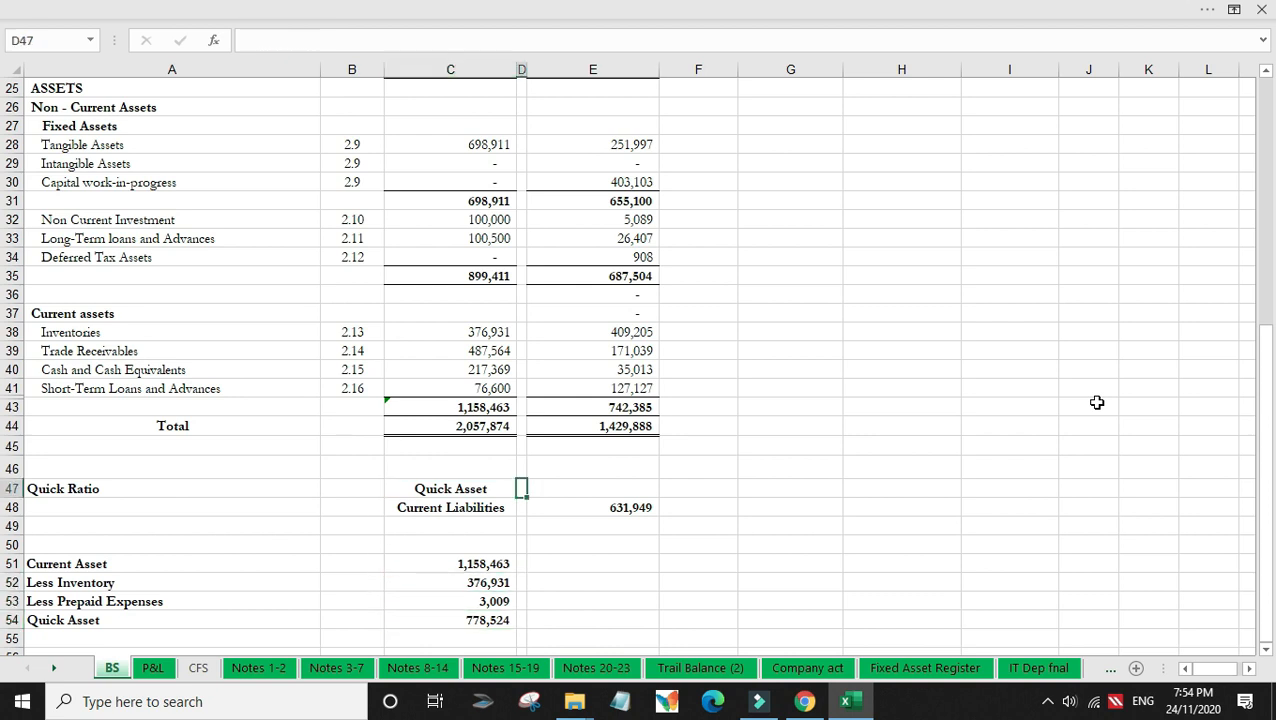
pyautogui.press('Right')
pyautogui.write('+')
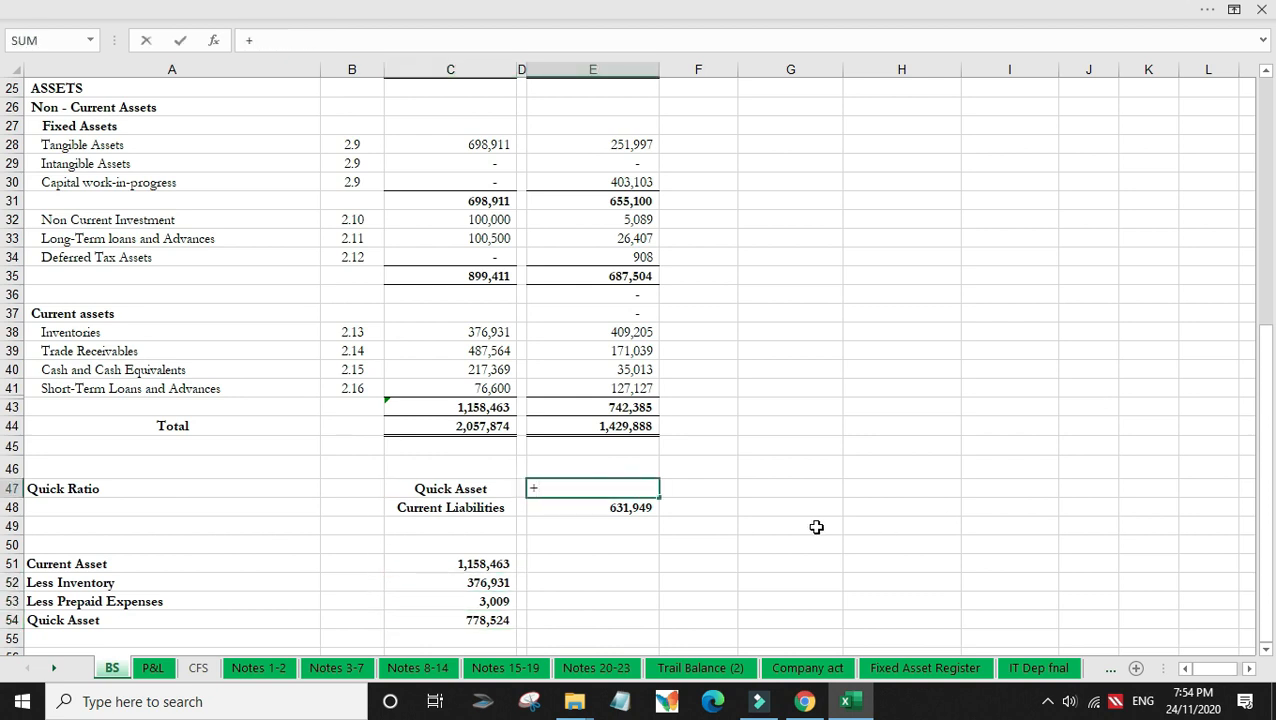
pyautogui.click(470, 640)
pyautogui.click(474, 621)
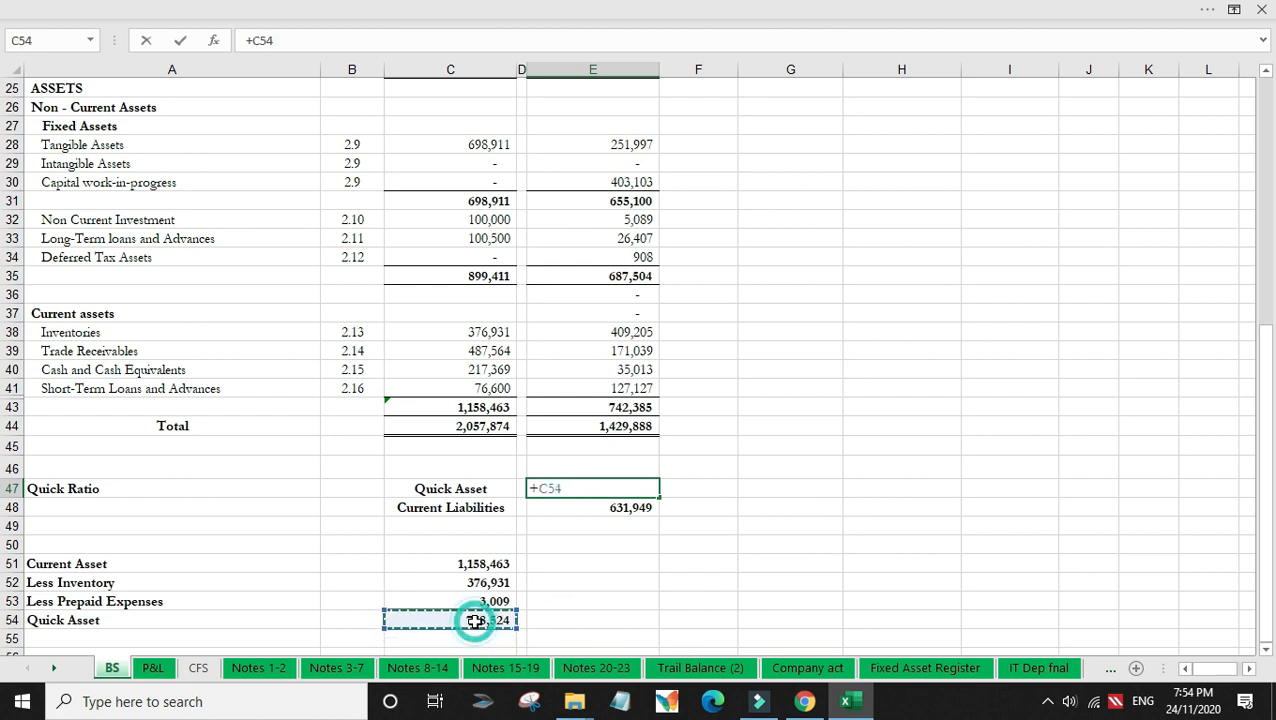
pyautogui.hotkey('ctrl', 'Return')
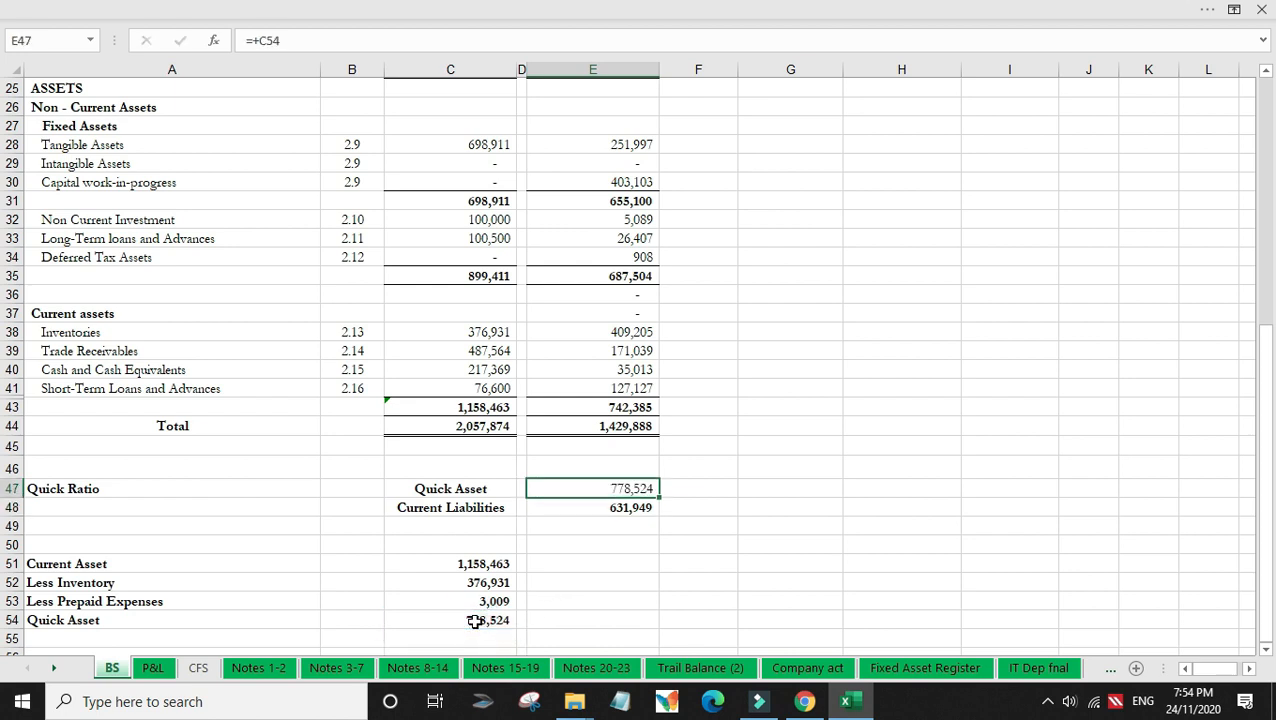
pyautogui.hotkey('ctrl', 'b')
# Step: Calculate the quick ratio in F47 by dividing E47 by E48, and make the result bold
pyautogui.press('Right')
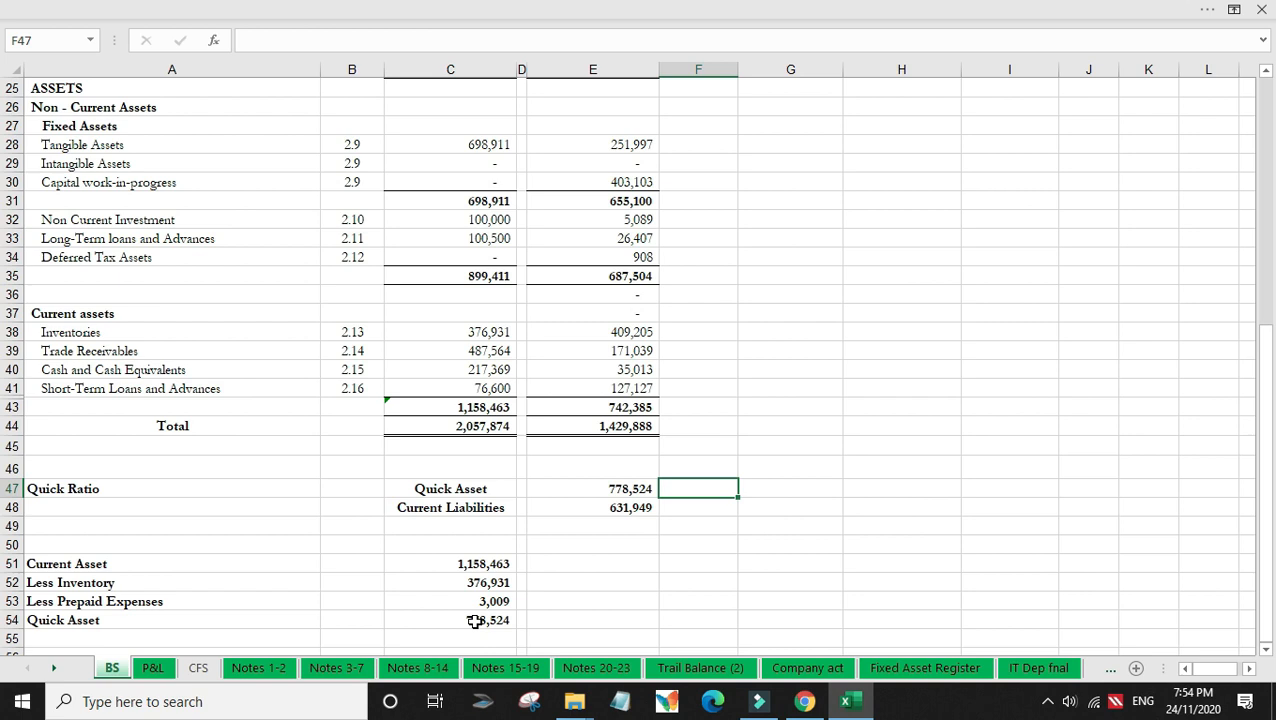
pyautogui.write('+')
pyautogui.press('Left')
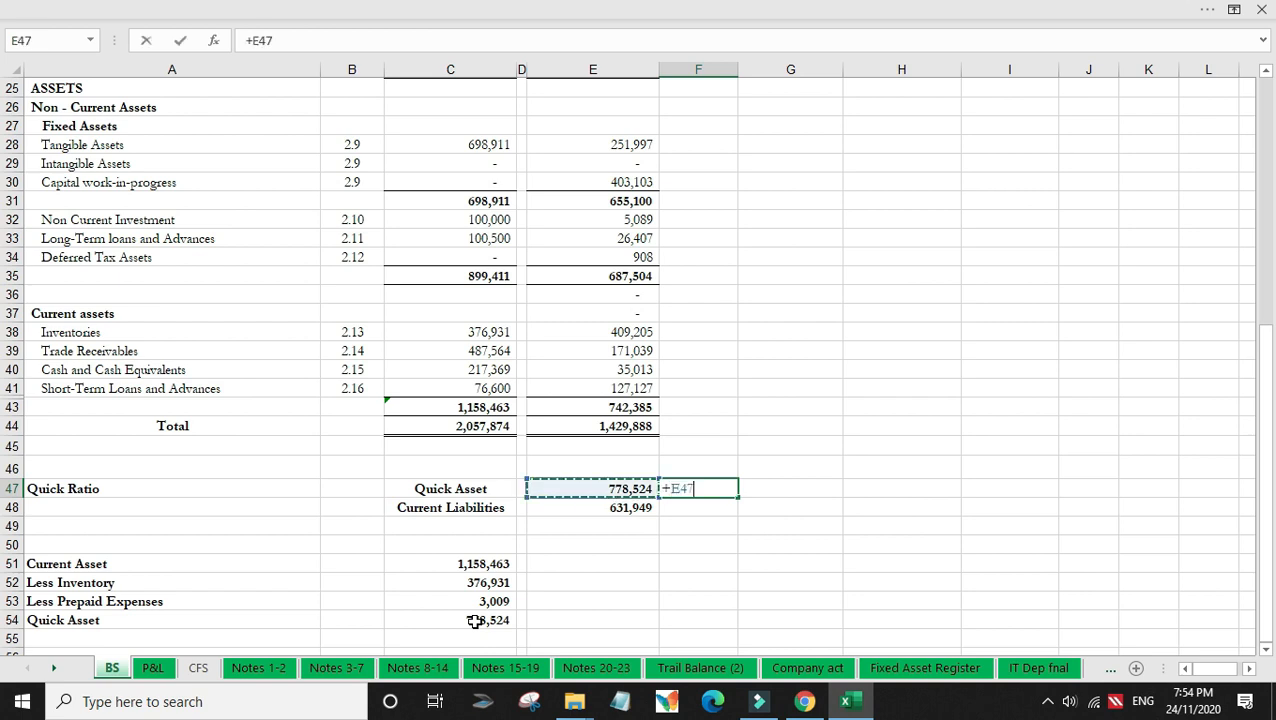
pyautogui.write('/')
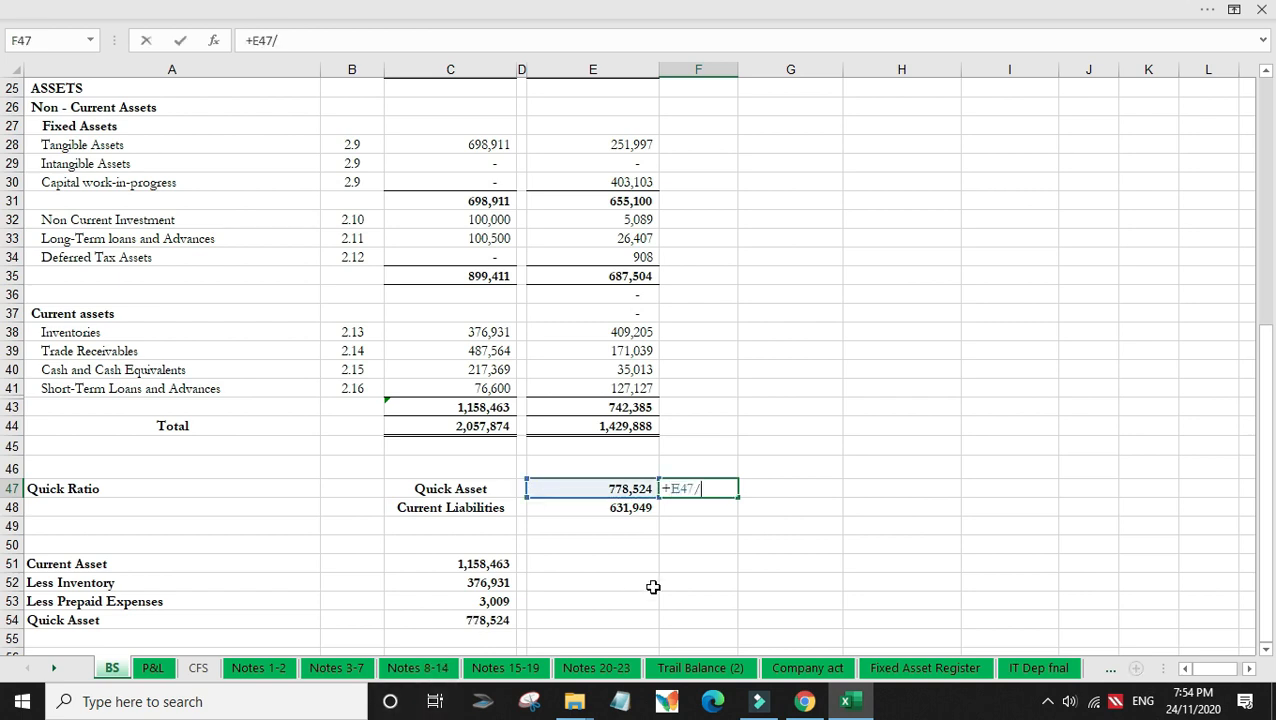
pyautogui.click(593, 500)
pyautogui.press('Return')
pyautogui.press('Up')
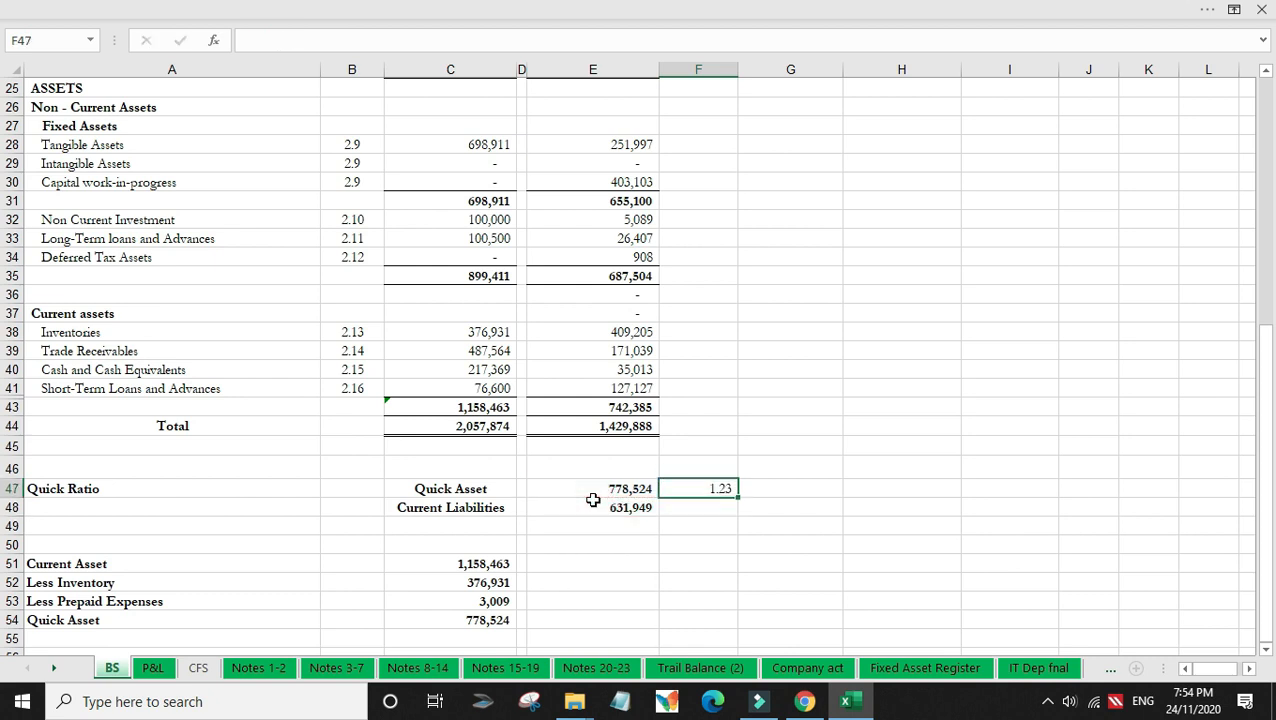
pyautogui.hotkey('ctrl', 'b')
# Step: Review the balance sheet's asset figures and the quick ratio working in rows 47 to 54
pyautogui.press('Up')
pyautogui.press('Up')
pyautogui.press('Up')
pyautogui.press('Up')
pyautogui.press('Up')
pyautogui.press('Up')
pyautogui.press('Up')
pyautogui.press('Up')
pyautogui.press('Up')
pyautogui.press('Up')
pyautogui.press('Up')
pyautogui.press('Up')
pyautogui.press('Up')
pyautogui.press('Up')
pyautogui.press('Up')
pyautogui.press('Up')
pyautogui.press('Up')
pyautogui.press('Up')
pyautogui.press('Up')
pyautogui.press('Up')
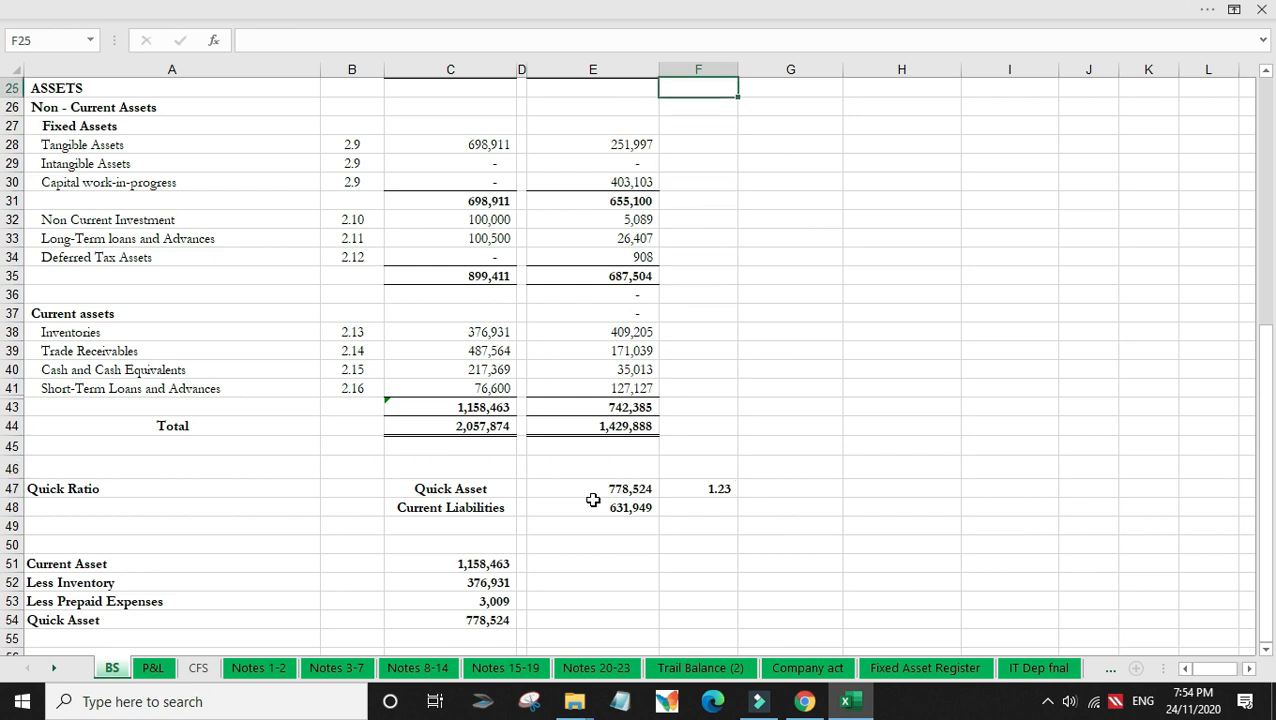
pyautogui.press('Down')
pyautogui.press('Down')
pyautogui.press('Down')
pyautogui.press('Down')
pyautogui.press('Down')
pyautogui.press('Down')
pyautogui.press('Down')
pyautogui.press('Down')
pyautogui.press('Down')
pyautogui.press('Down')
pyautogui.press('Down')
pyautogui.press('Down')
pyautogui.press('Down')
pyautogui.press('Down')
pyautogui.press('Down')
pyautogui.press('Down')
pyautogui.press('Down')
pyautogui.press('Down')
pyautogui.press('Down')
pyautogui.press('Down')
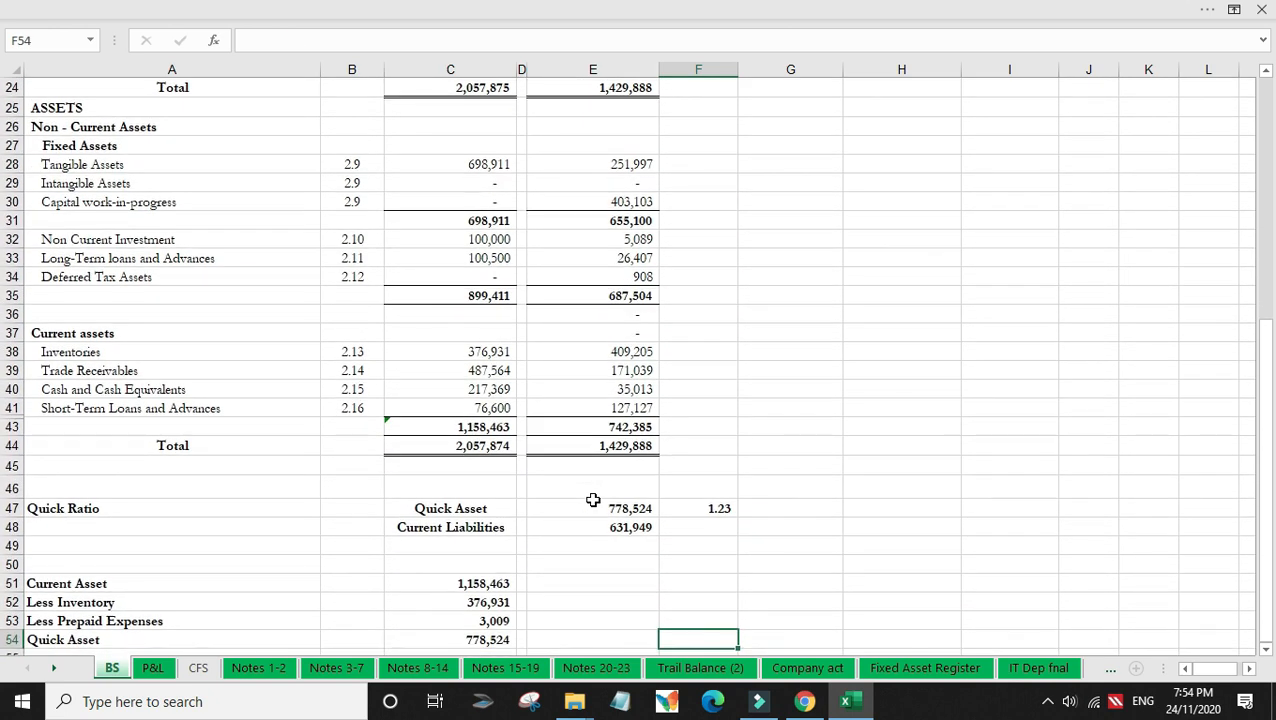
pyautogui.press('Up')
pyautogui.press('Up')
pyautogui.press('Up')
pyautogui.press('Up')
pyautogui.press('Up')
pyautogui.press('Up')
pyautogui.press('Up')
pyautogui.press('Up')
pyautogui.press('Up')
pyautogui.press('Up')
pyautogui.press('Up')
pyautogui.press('Up')
pyautogui.press('Up')
pyautogui.press('Up')
pyautogui.press('Up')
pyautogui.press('Up')
pyautogui.press('Up')
pyautogui.press('Up')
pyautogui.press('Up')
pyautogui.press('Up')
pyautogui.press('Down')
pyautogui.press('Left')
pyautogui.press('Left')
pyautogui.press('Down')
pyautogui.press('Down')
pyautogui.press('Down')
pyautogui.press('Down')
pyautogui.press('Down')
pyautogui.press('Down')
pyautogui.press('Down')
pyautogui.press('Down')
pyautogui.press('Down')
pyautogui.press('Down')
pyautogui.press('Down')
pyautogui.press('Down')
pyautogui.press('Down')
pyautogui.press('Down')
pyautogui.press('Down')
pyautogui.press('Down')
pyautogui.press('Down')
pyautogui.press('Down')
pyautogui.press('Down')
pyautogui.press('Down')
pyautogui.press('Down')
pyautogui.press('Down')
pyautogui.press('Down')
pyautogui.press('Down')
pyautogui.press('Down')
pyautogui.press('Down')
pyautogui.press('Down')
pyautogui.press('Up')
pyautogui.press('Up')
pyautogui.press('Up')
pyautogui.press('Up')
pyautogui.press('Up')
pyautogui.press('Up')
pyautogui.press('Up')
pyautogui.press('Up')
pyautogui.press('Up')
pyautogui.press('Up')
pyautogui.press('Up')
pyautogui.press('Up')
pyautogui.press('Up')
pyautogui.press('Up')
pyautogui.press('Up')
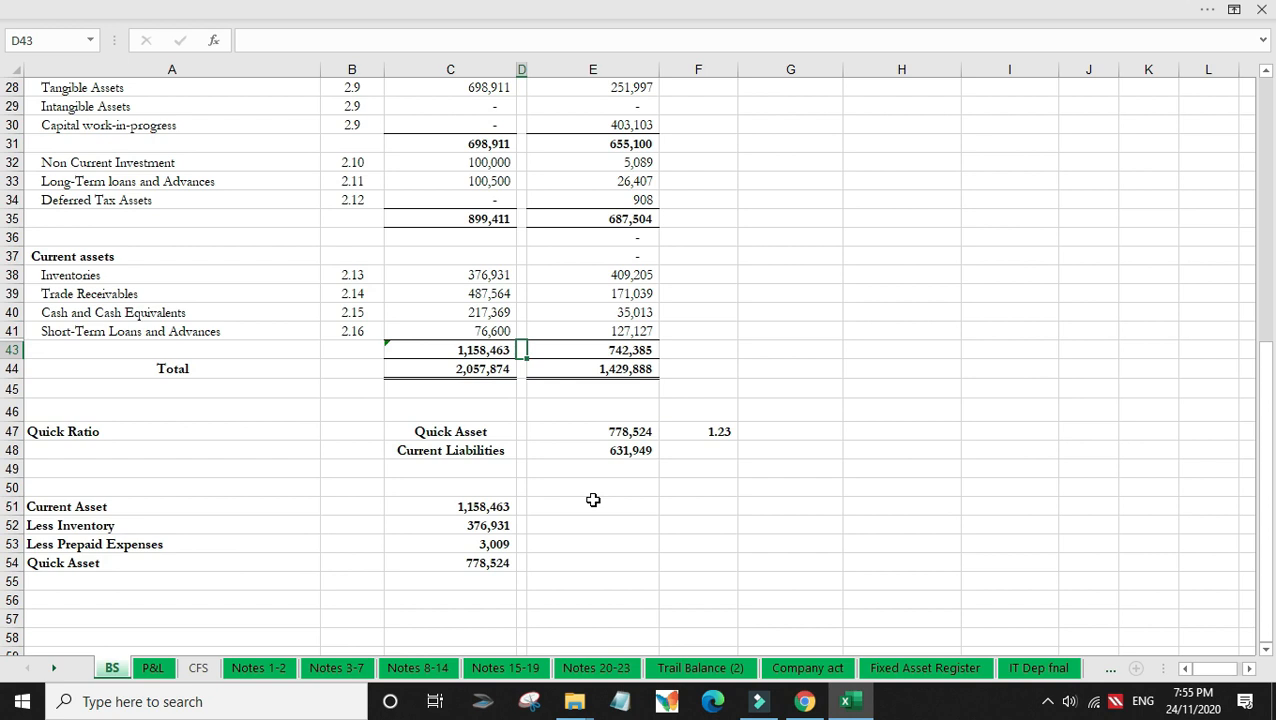
pyautogui.press('Down')
pyautogui.press('Down')
pyautogui.press('Down')
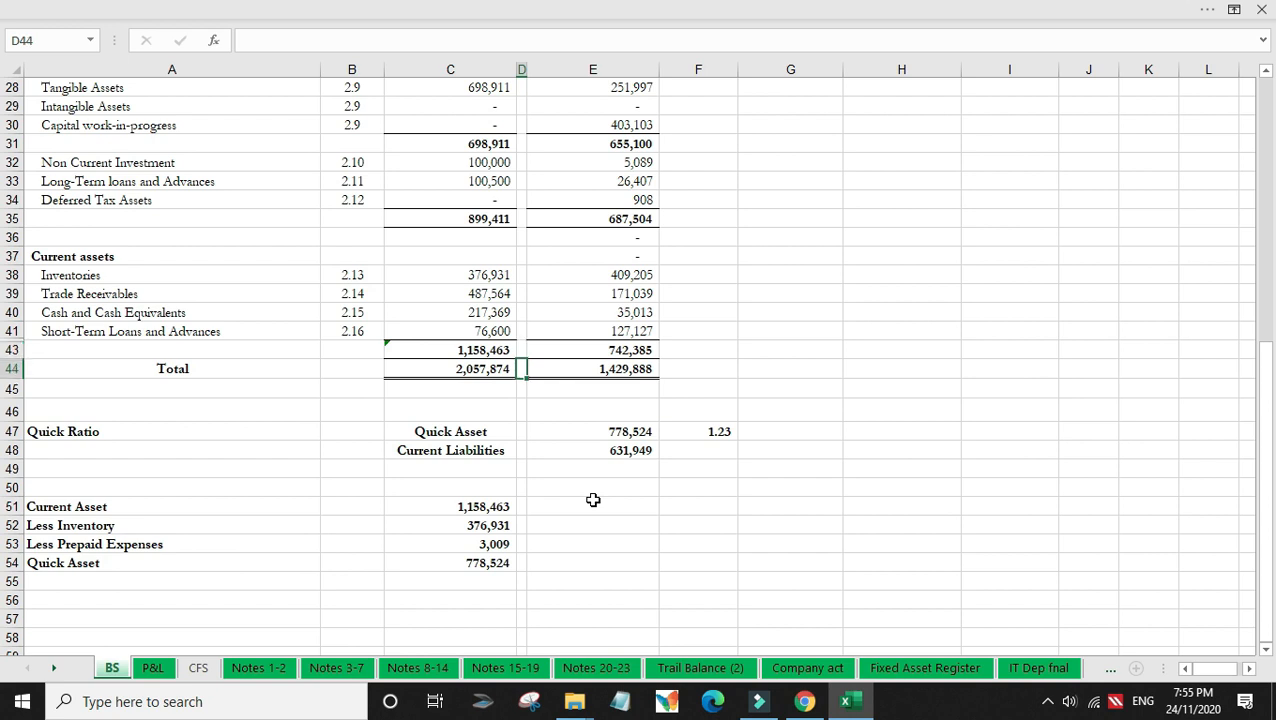
pyautogui.press('Right')
pyautogui.press('Right')
pyautogui.press('Down')
pyautogui.press('Left')
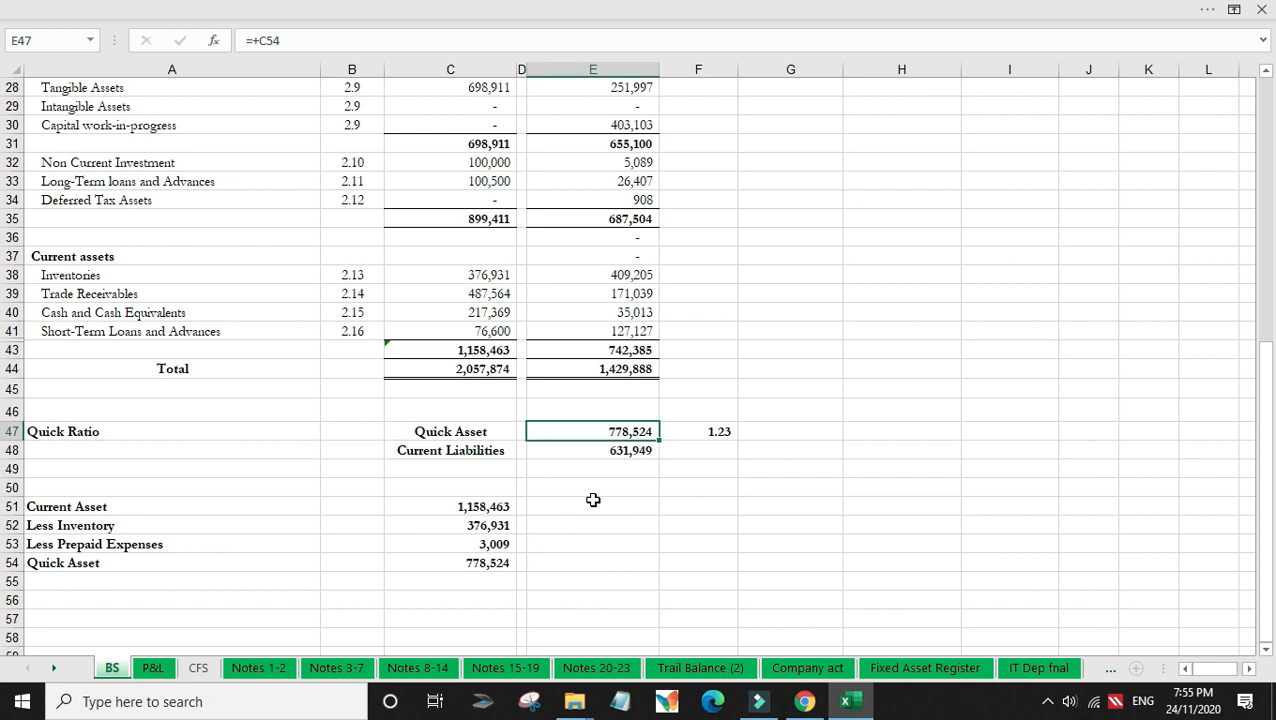
pyautogui.press('Right')
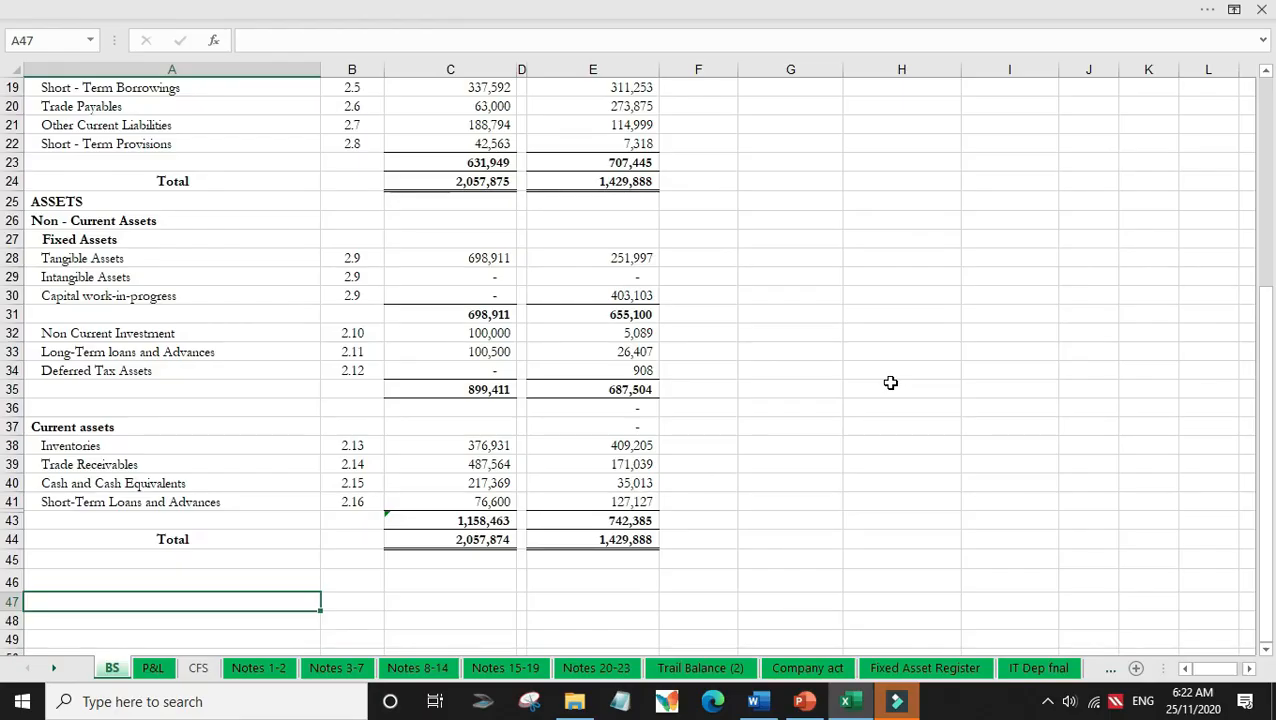
# Step: Enter the label "Cash Ratio" in A47 and link C47 to the Cash and Cash Equivalents label in A40
pyautogui.write('Cash Ratio')
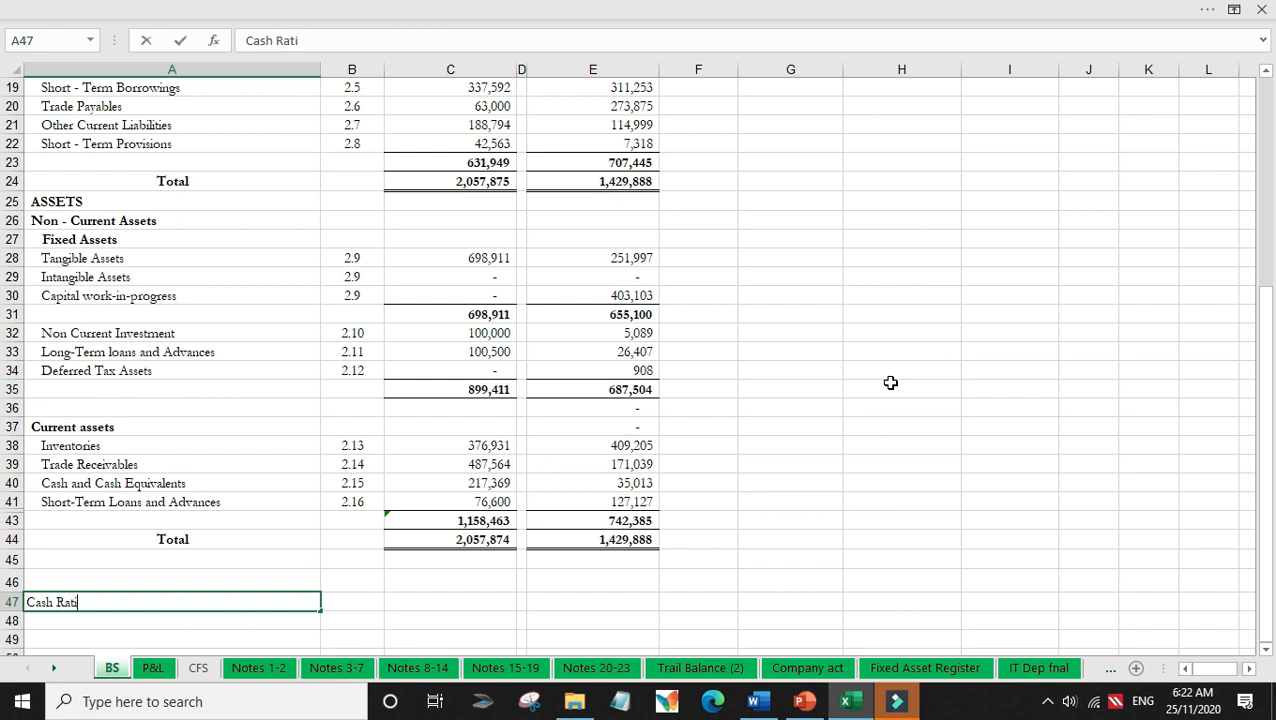
pyautogui.press('Tab')
pyautogui.press('Tab')
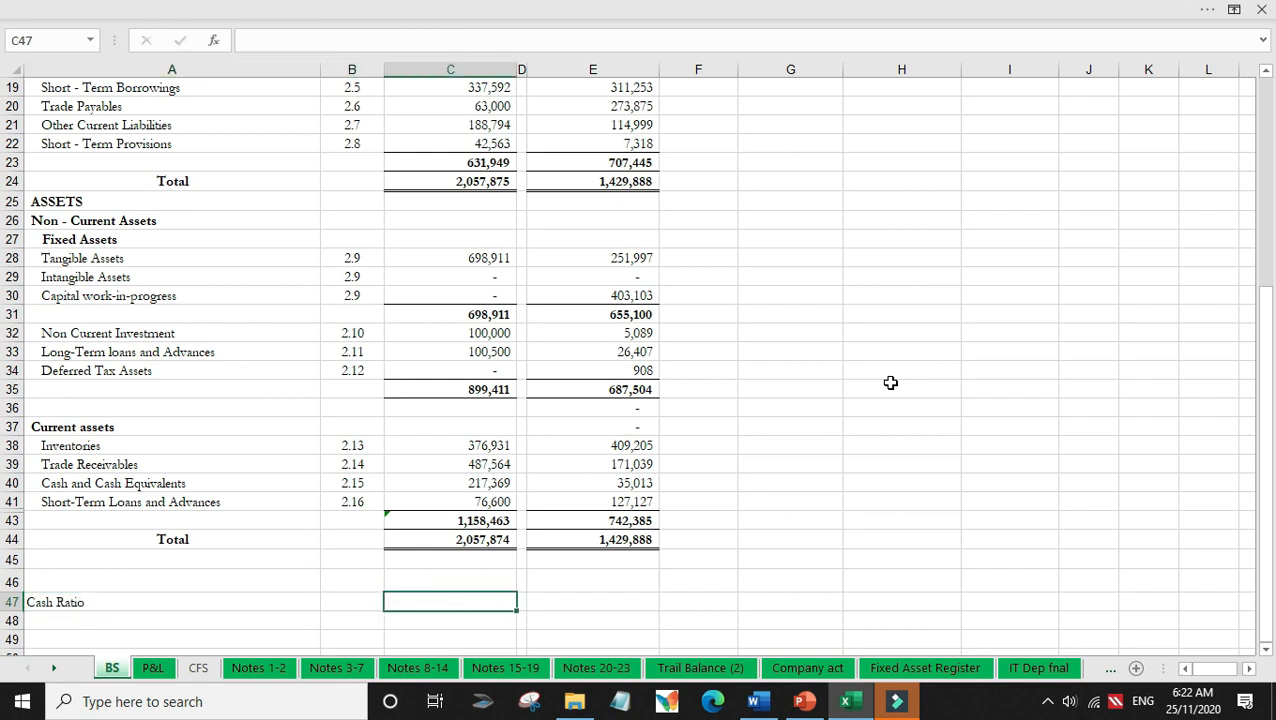
pyautogui.write('+')
pyautogui.click(163, 482)
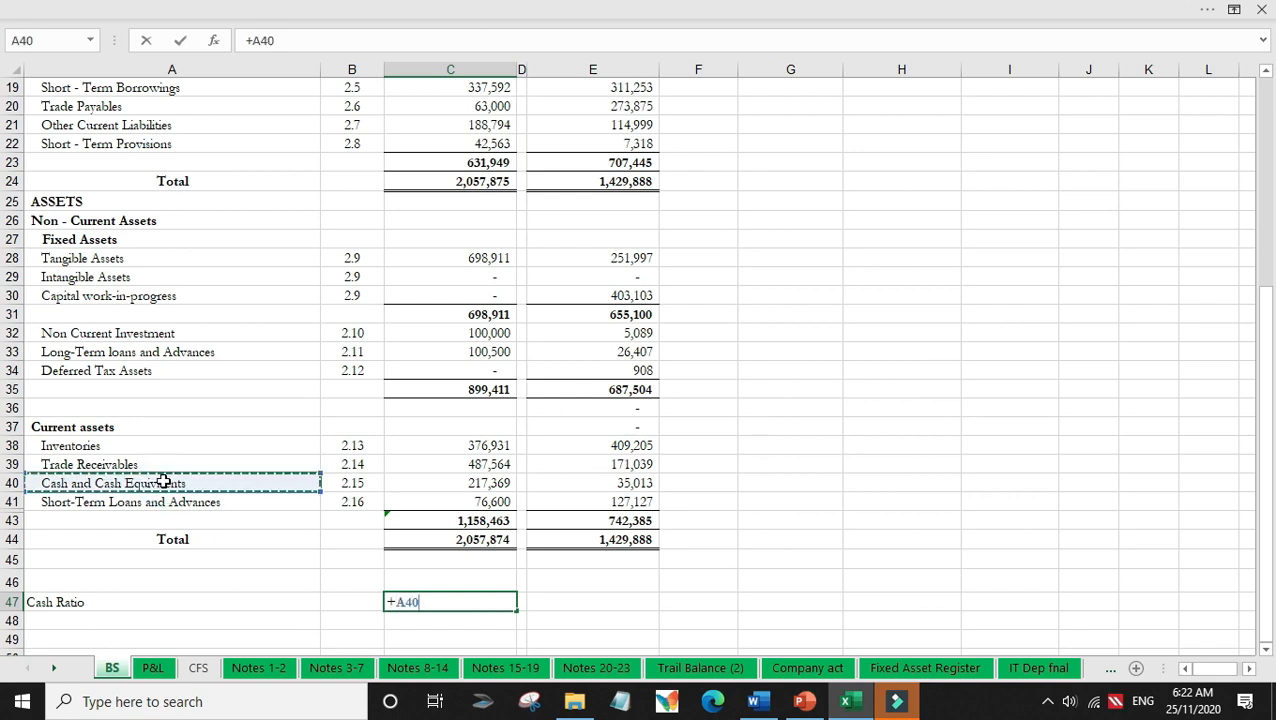
pyautogui.press('Return')
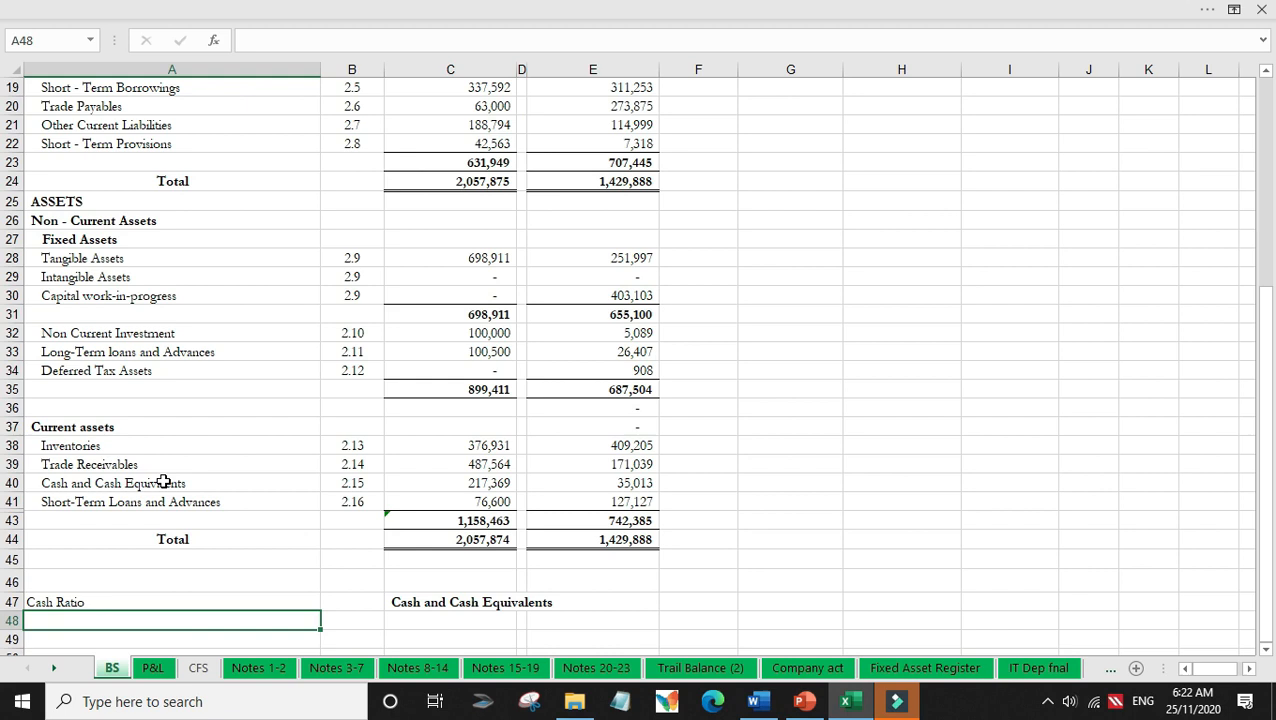
# Step: Link C48 beneath the Cash and Cash Equivalents label to the Current Liabilities heading in A18
pyautogui.press('Right')
pyautogui.press('Right')
pyautogui.write('+')
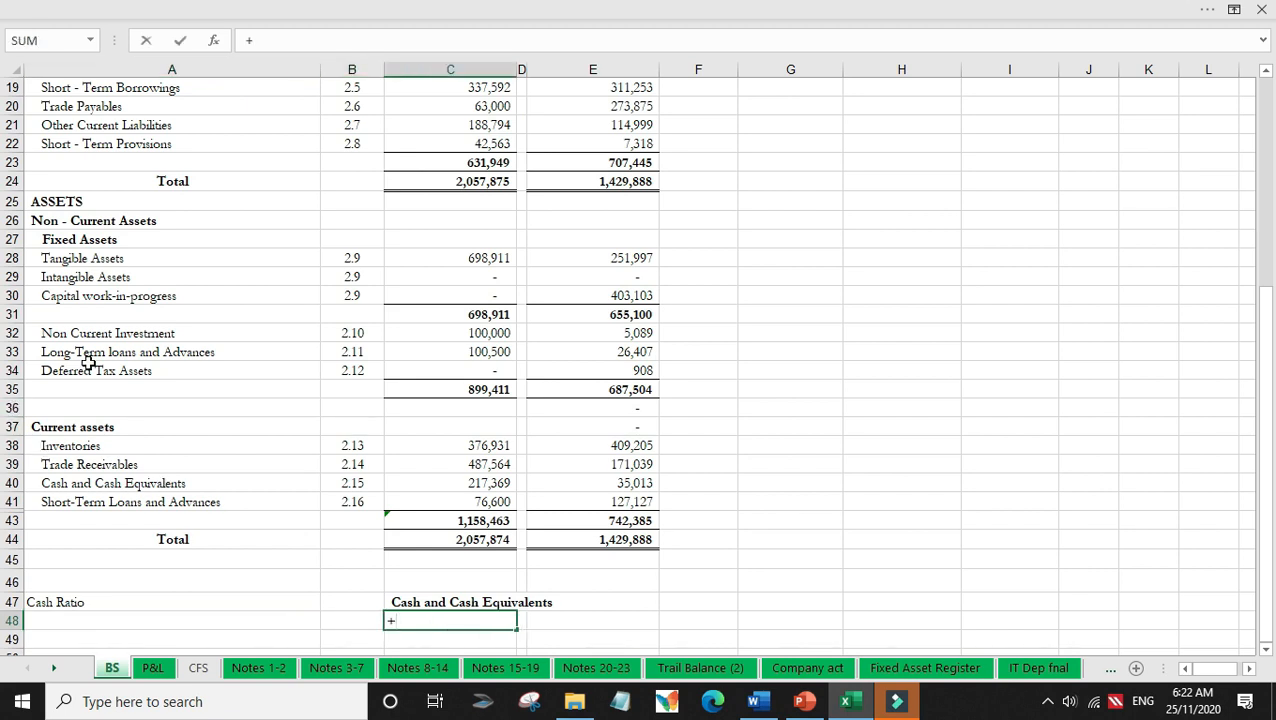
pyautogui.scroll(6, 163, 335)
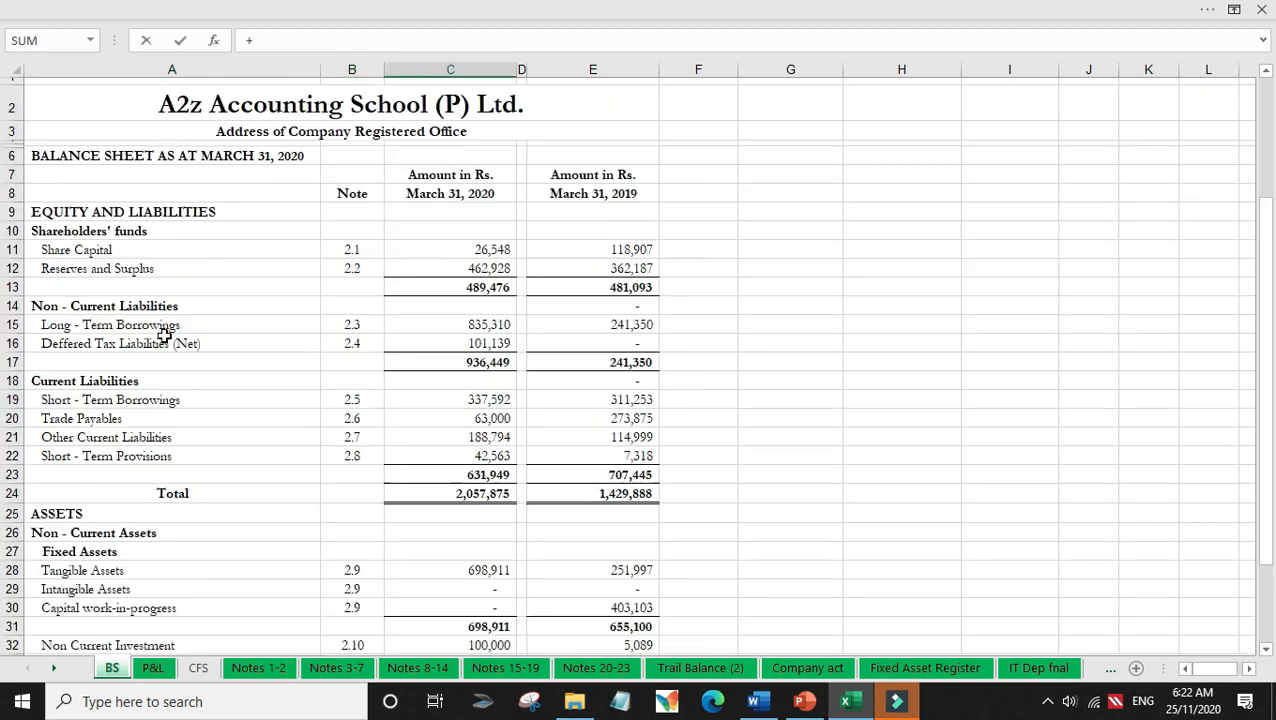
pyautogui.click(82, 386)
pyautogui.hotkey('ctrl', 'Return')
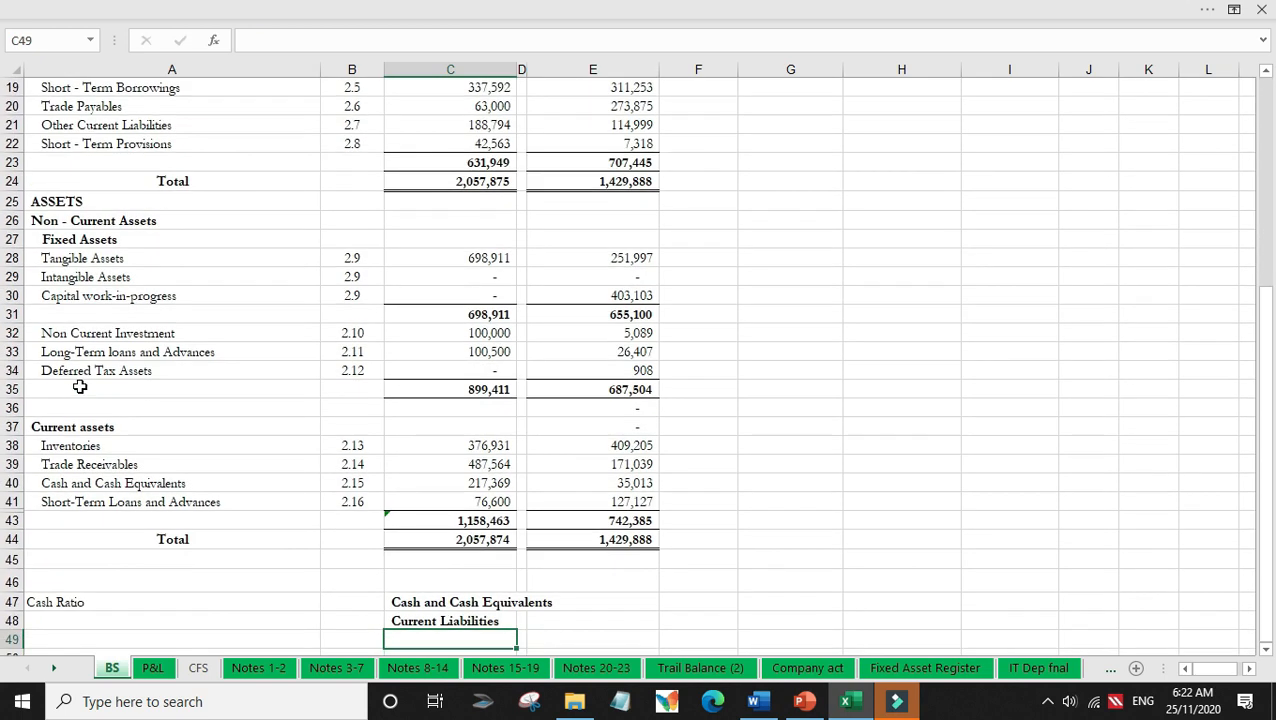
# Step: Make the "Cash Ratio" label in A47 bold
pyautogui.press('Up')
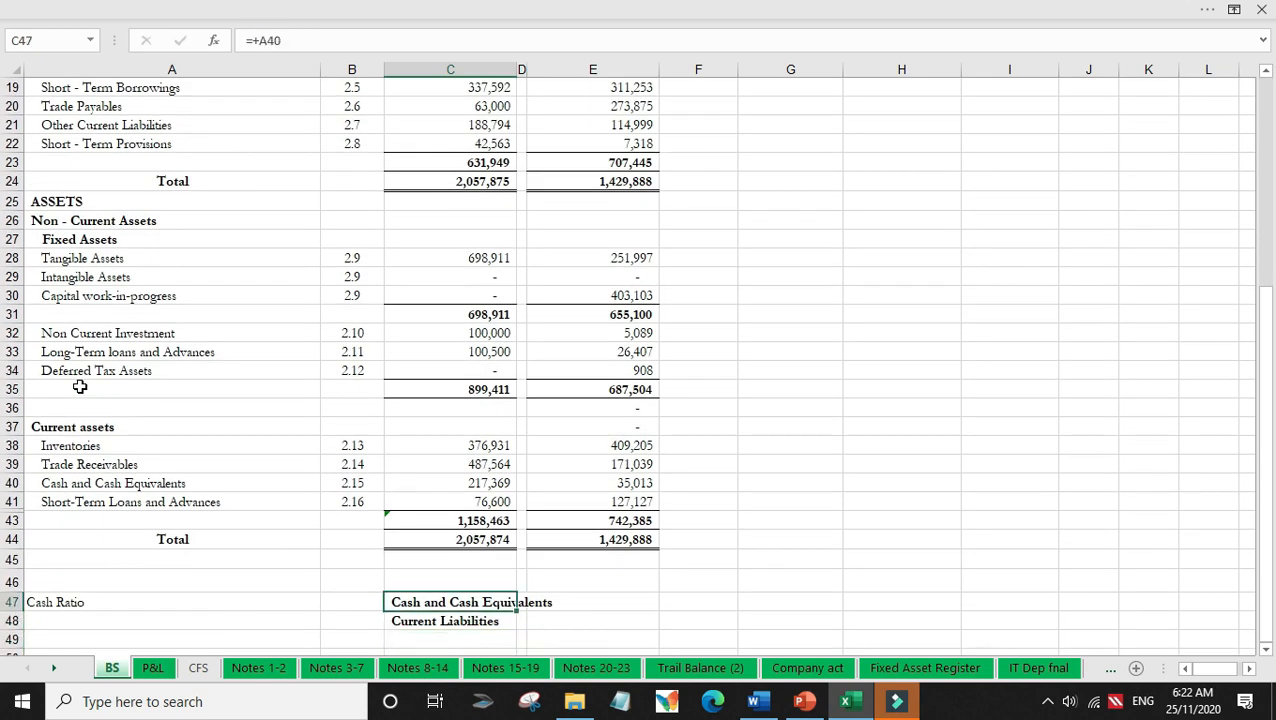
pyautogui.press('Left')
pyautogui.press('Left')
pyautogui.hotkey('ctrl', 'b')
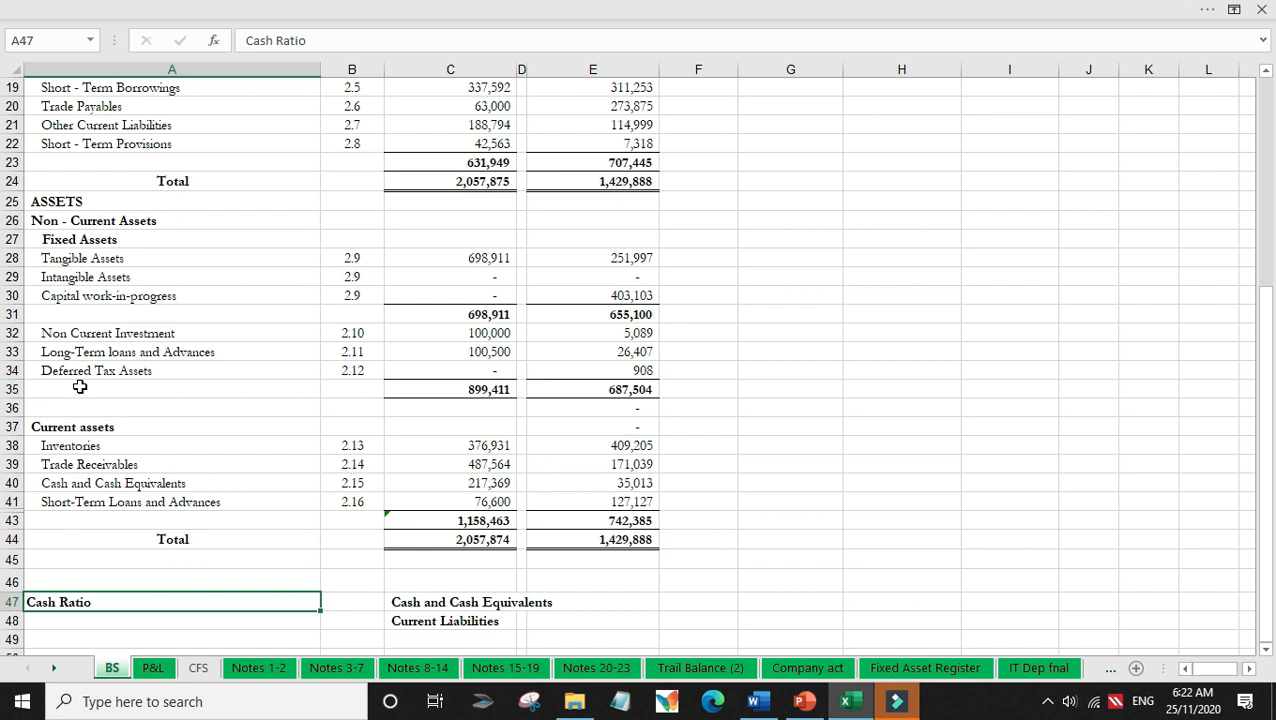
# Step: Link E48 beside the Current Liabilities label to the March 31, 2020 current liabilities total in C23 and make it bold
pyautogui.press('Right')
pyautogui.press('Right')
pyautogui.press('Right')
pyautogui.press('Down')
pyautogui.press('Left')
pyautogui.press('Right')
pyautogui.press('Right')
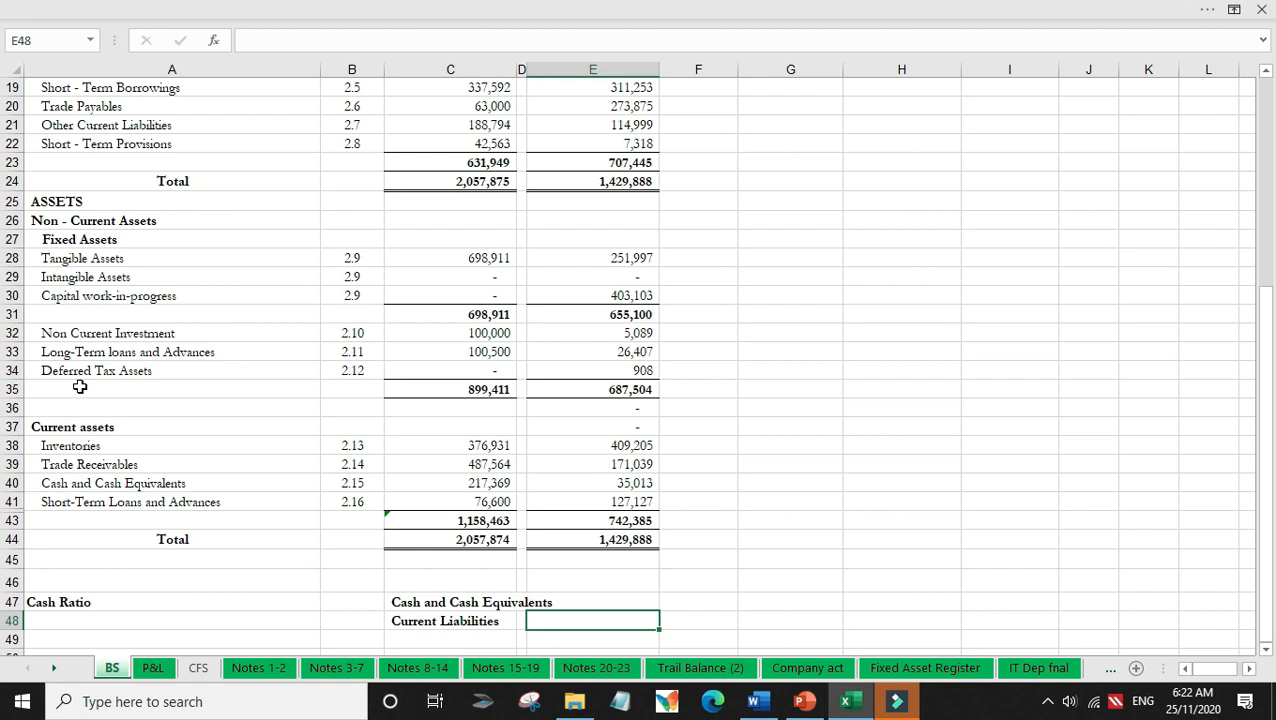
pyautogui.write('+')
pyautogui.scroll(4, 258, 316)
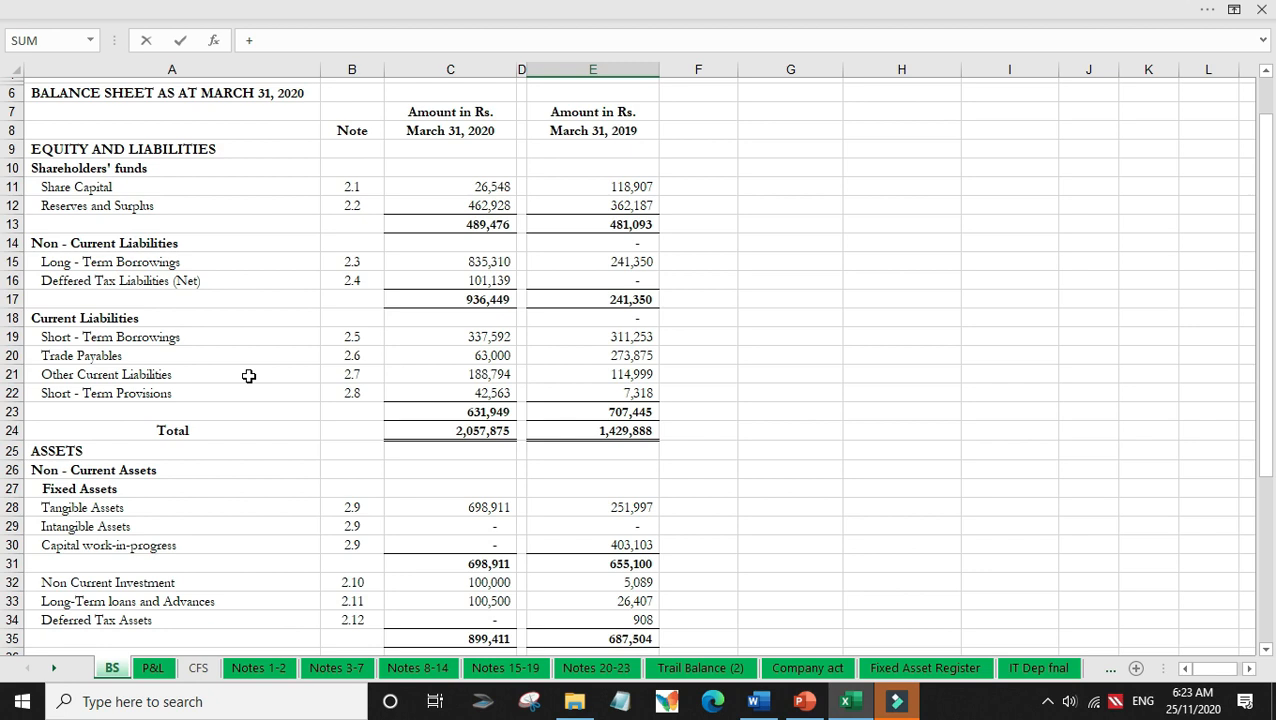
pyautogui.click(453, 411)
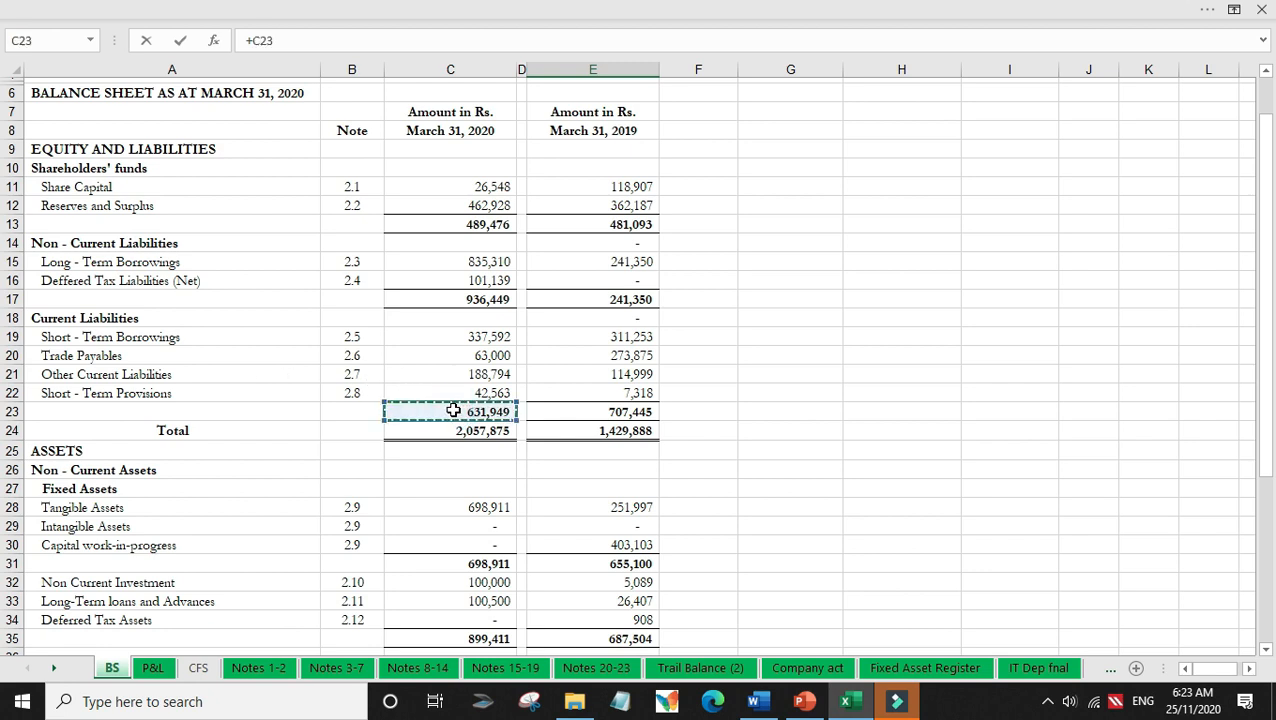
pyautogui.press('Return')
pyautogui.press('Up')
pyautogui.hotkey('ctrl', 'b')
# Step: Examine the Cash and Cash Equivalents line and its neighbouring entries in the current assets section
pyautogui.press('Up')
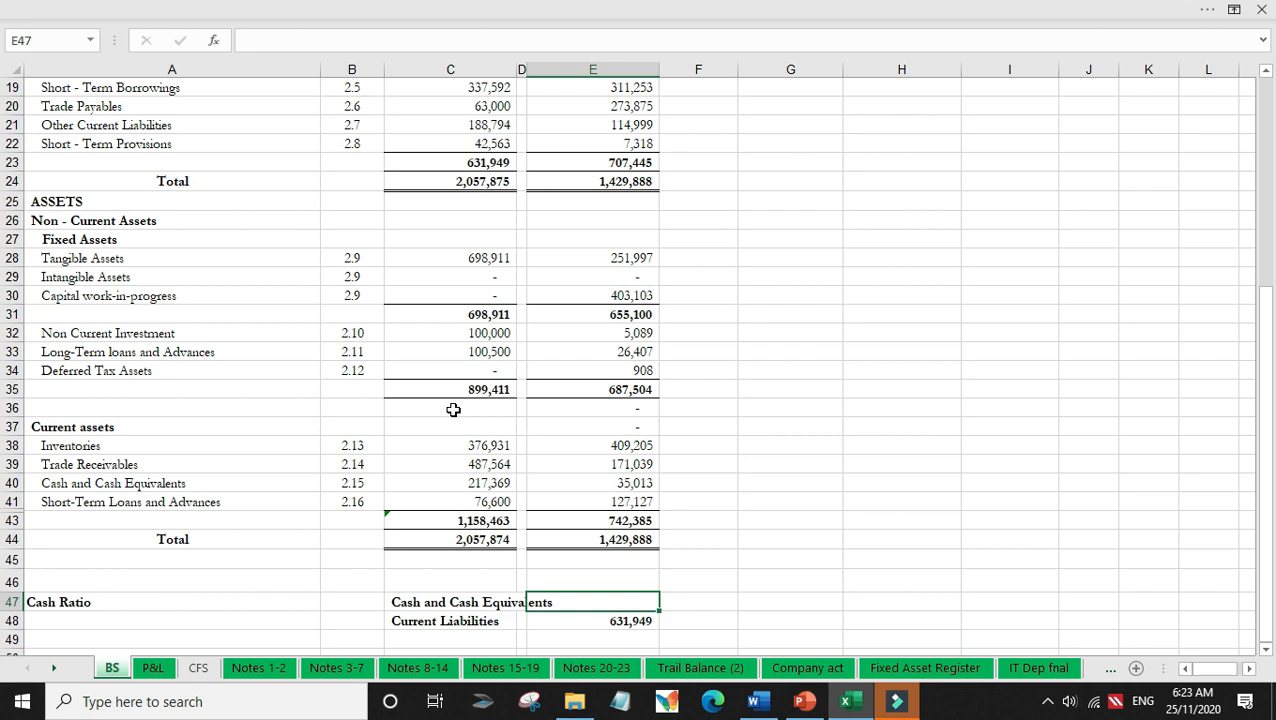
pyautogui.press('Up')
pyautogui.press('Up')
pyautogui.press('Up')
pyautogui.press('Up')
pyautogui.press('Left')
pyautogui.press('Left')
pyautogui.press('Left')
pyautogui.press('Left')
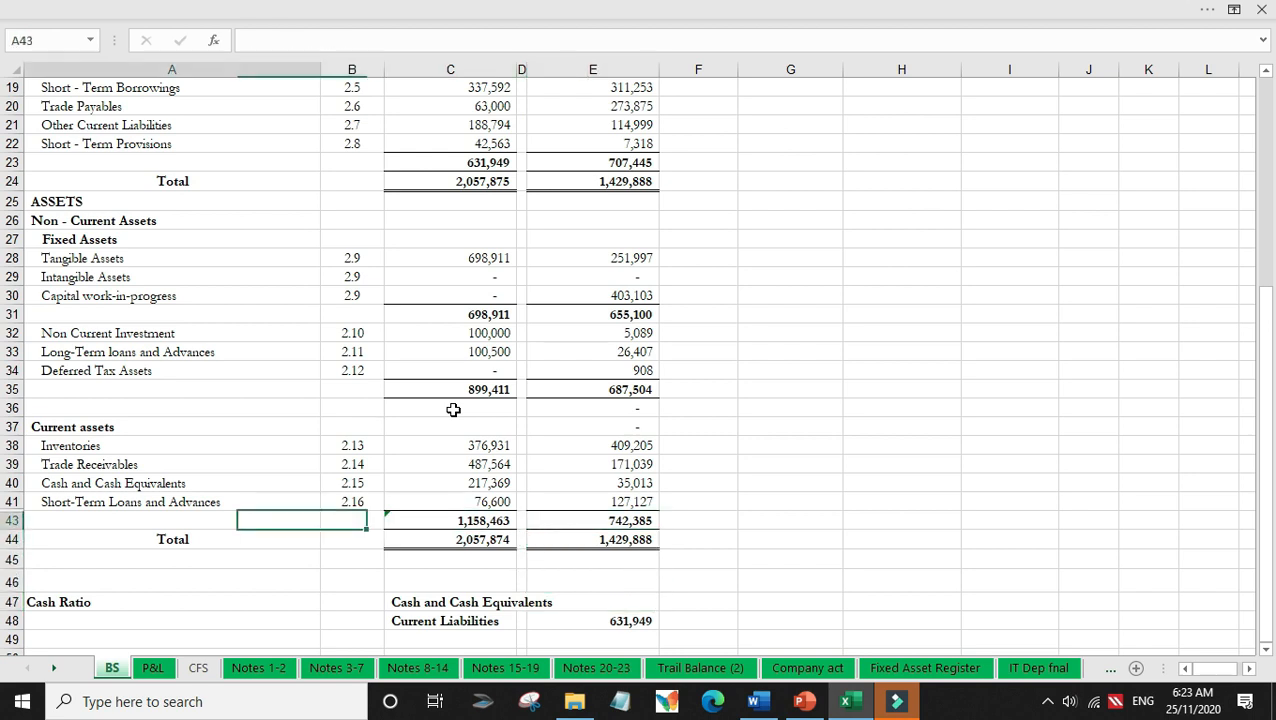
pyautogui.press('Up')
pyautogui.press('Up')
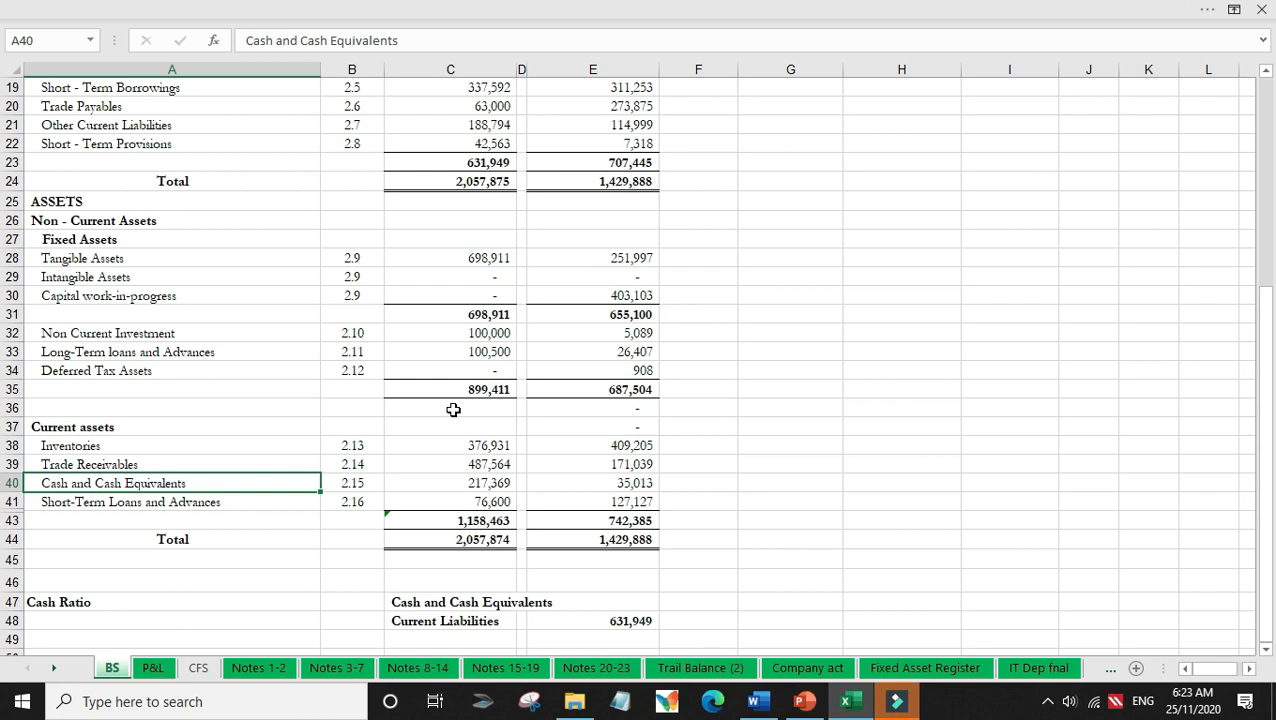
pyautogui.press('Right')
pyautogui.press('Right')
pyautogui.press('Down')
pyautogui.press('Down')
pyautogui.press('Down')
pyautogui.press('Down')
pyautogui.press('Down')
pyautogui.press('Down')
pyautogui.press('Down')
pyautogui.press('Down')
pyautogui.press('Down')
pyautogui.press('Down')
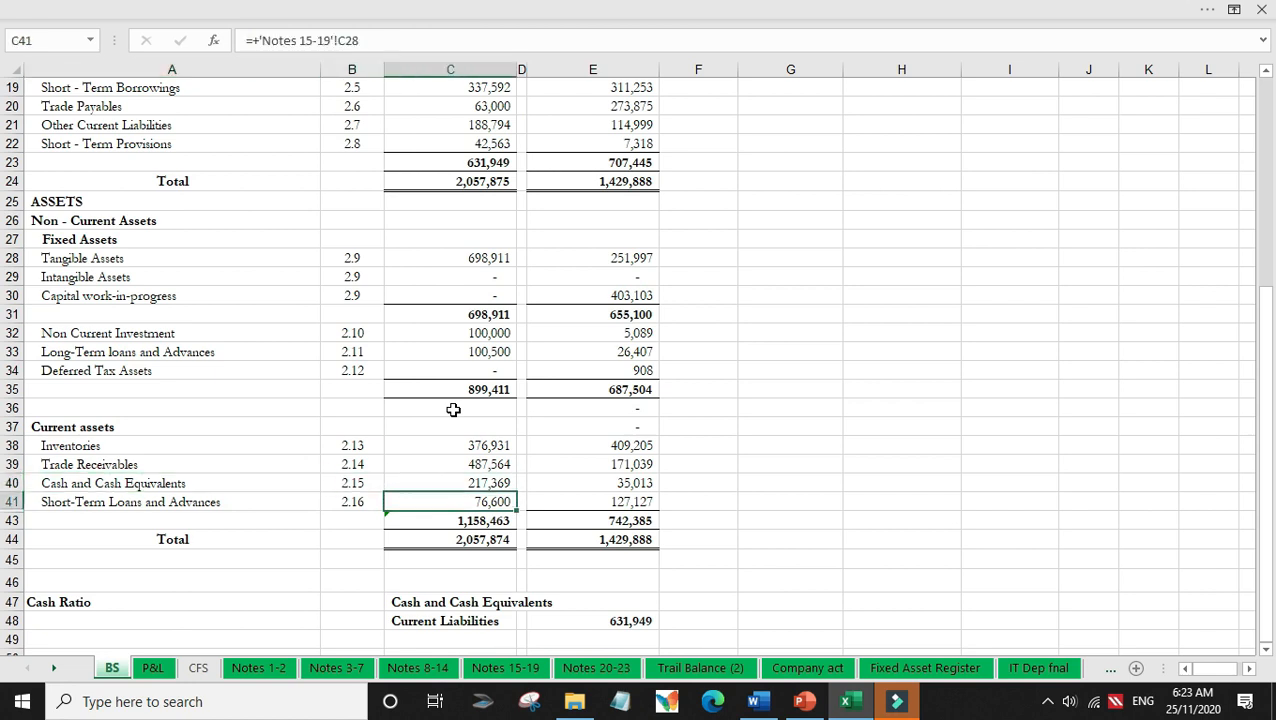
# Step: Link E47 to the March 31, 2020 Cash and Cash Equivalents amount in C40 and make it bold
pyautogui.press('Right')
pyautogui.press('Up')
pyautogui.press('Up')
pyautogui.press('Up')
pyautogui.press('Up')
pyautogui.press('Right')
pyautogui.write('+')
pyautogui.click(487, 443)
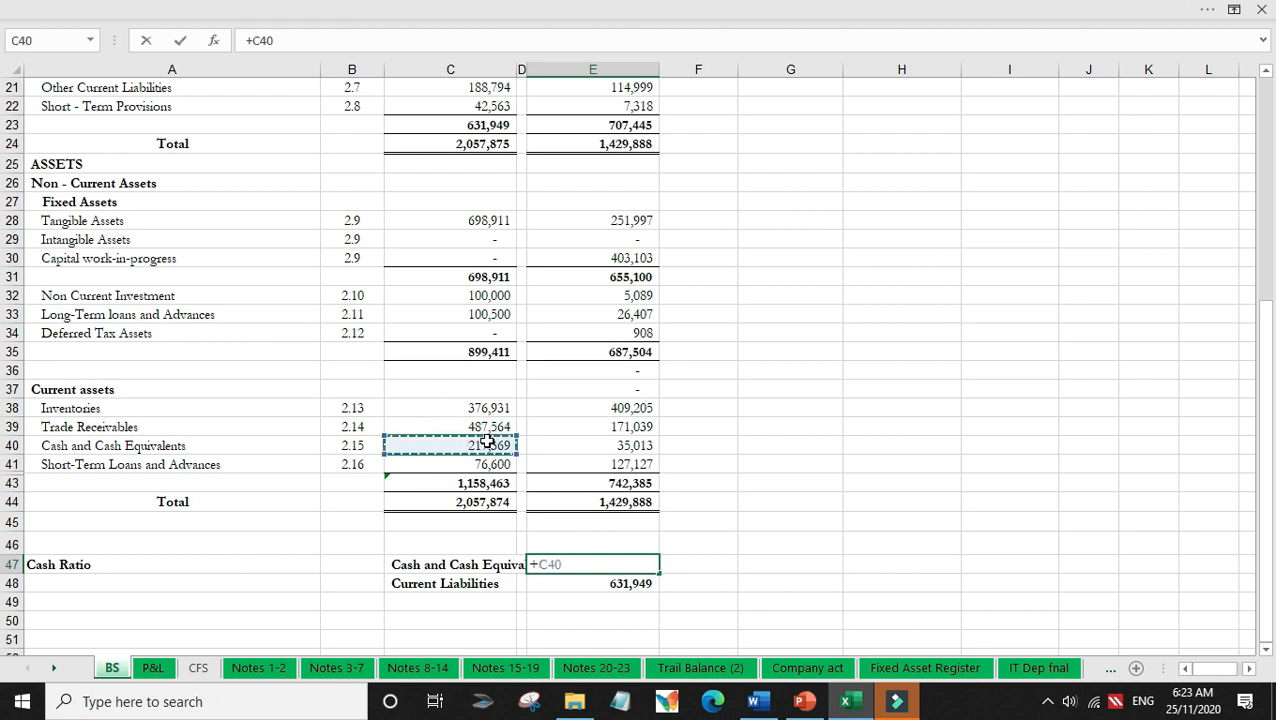
pyautogui.press('Return')
pyautogui.press('Up')
pyautogui.hotkey('ctrl', 'b')
# Step: Calculate the cash ratio in F47 by dividing E47 by E48, and make the result bold
pyautogui.press('Right')
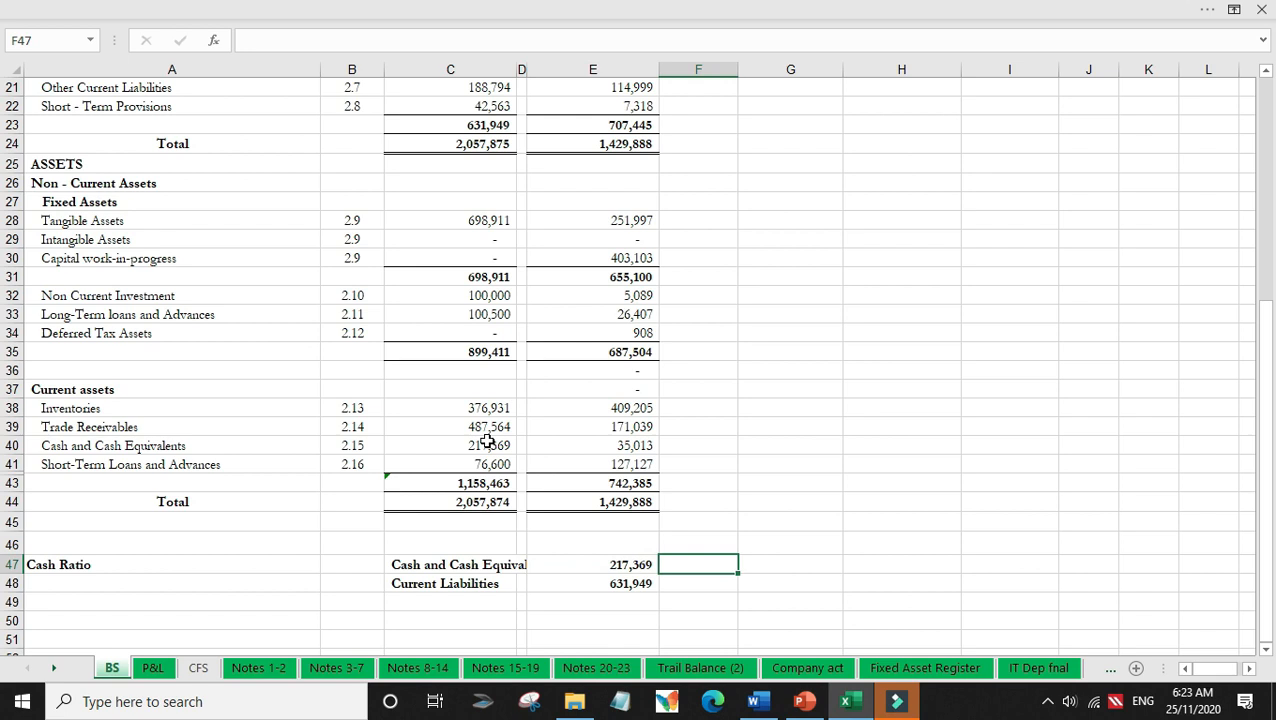
pyautogui.write('+')
pyautogui.press('Left')
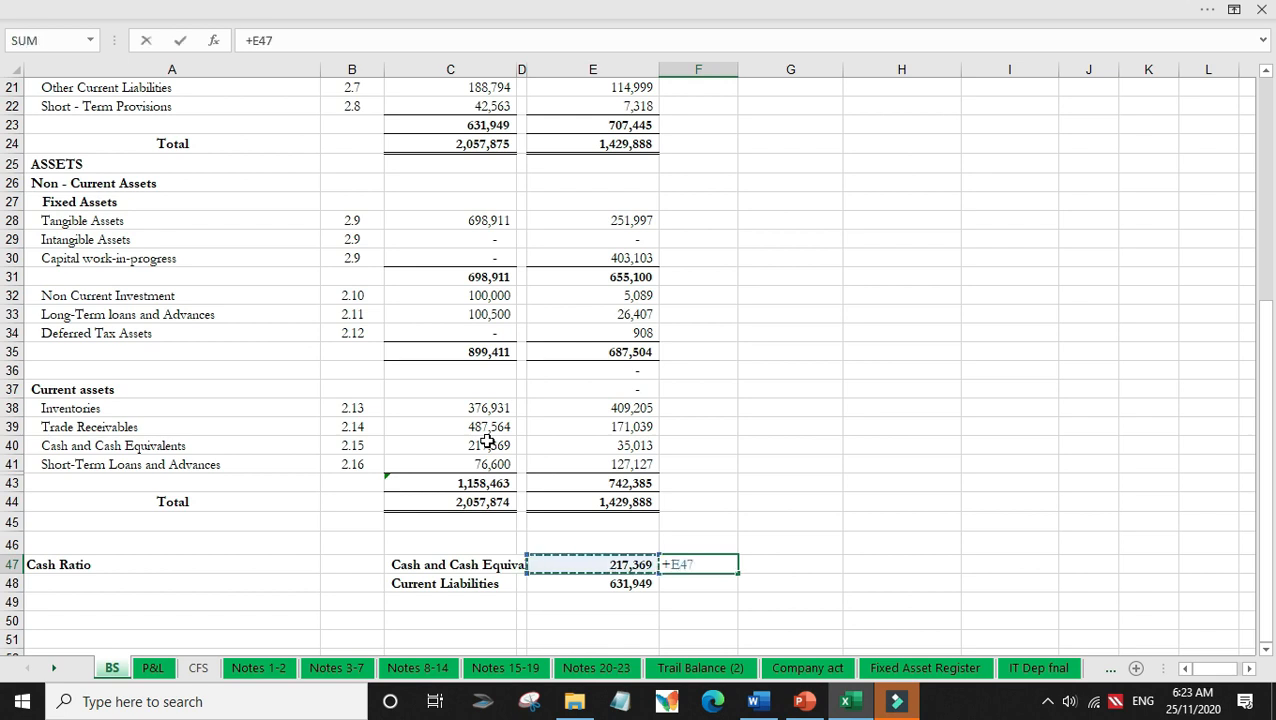
pyautogui.write('/')
pyautogui.press('Down')
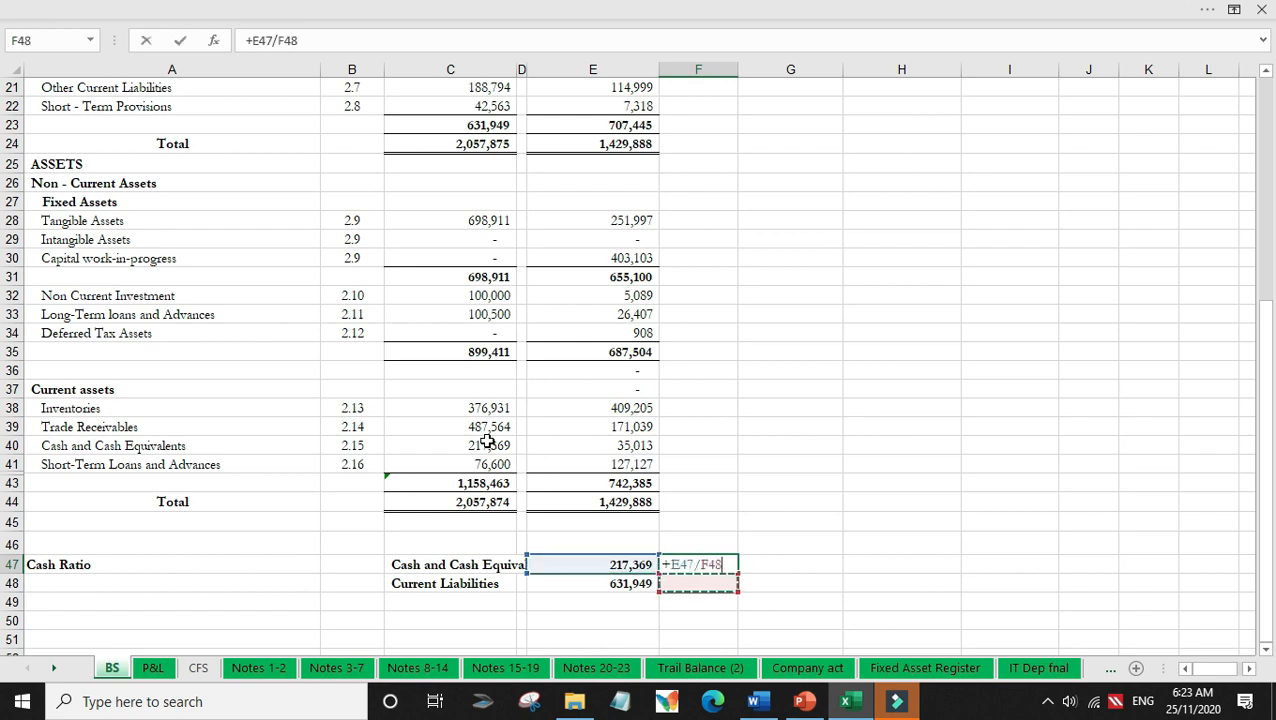
pyautogui.press('Left')
pyautogui.press('Return')
pyautogui.press('Up')
pyautogui.hotkey('ctrl', 'b')
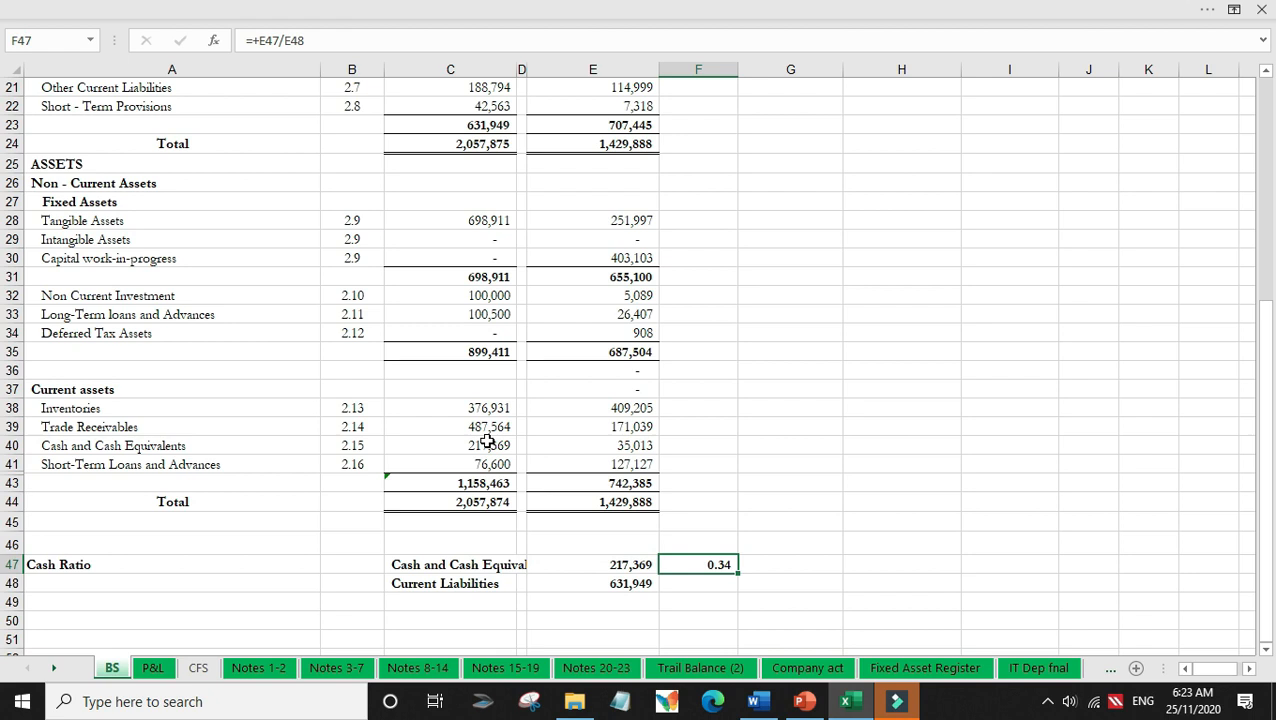
# Step: Review the cash ratio working in rows 47 and 48 against the March 31, 2020 balance sheet figures in column C
pyautogui.press('Up')
pyautogui.press('Left')
pyautogui.press('Left')
pyautogui.press('Left')
pyautogui.press('Down')
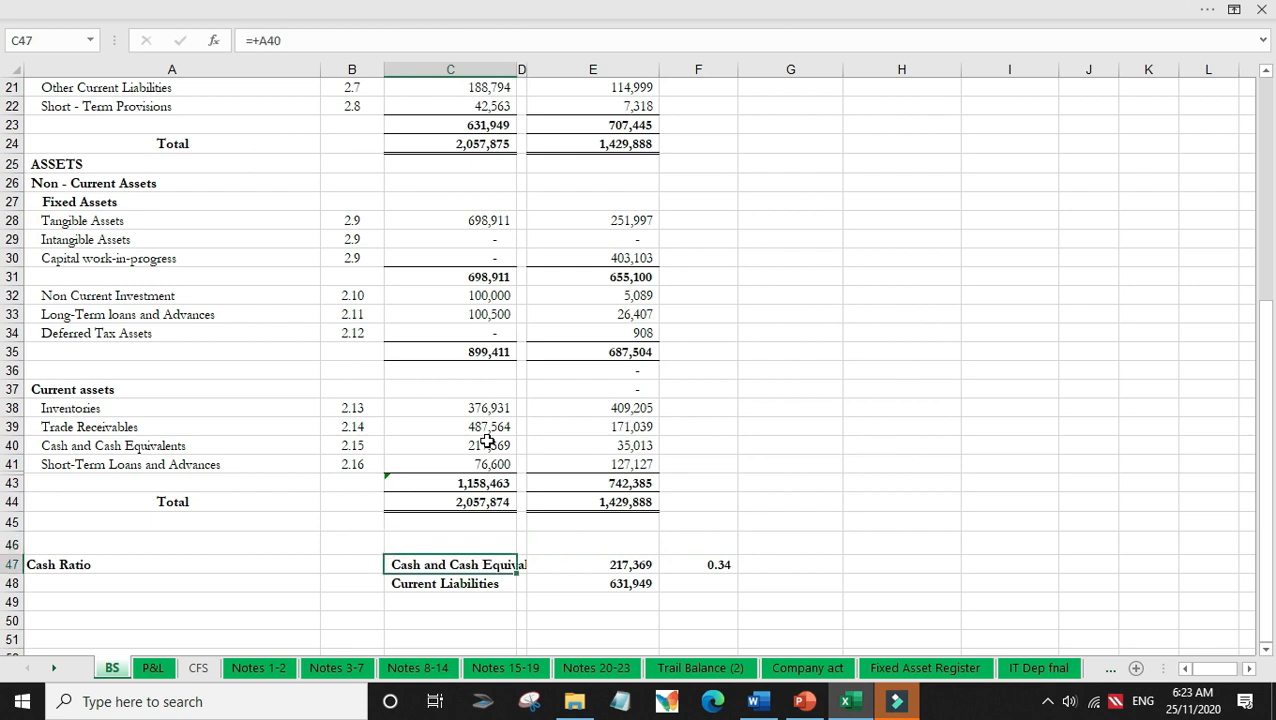
pyautogui.press('Down')
pyautogui.press('Up')
pyautogui.press('Up')
pyautogui.press('Up')
pyautogui.press('Up')
pyautogui.press('Up')
pyautogui.press('Up')
pyautogui.press('Up')
pyautogui.press('Up')
pyautogui.press('Up')
pyautogui.press('Up')
pyautogui.press('Up')
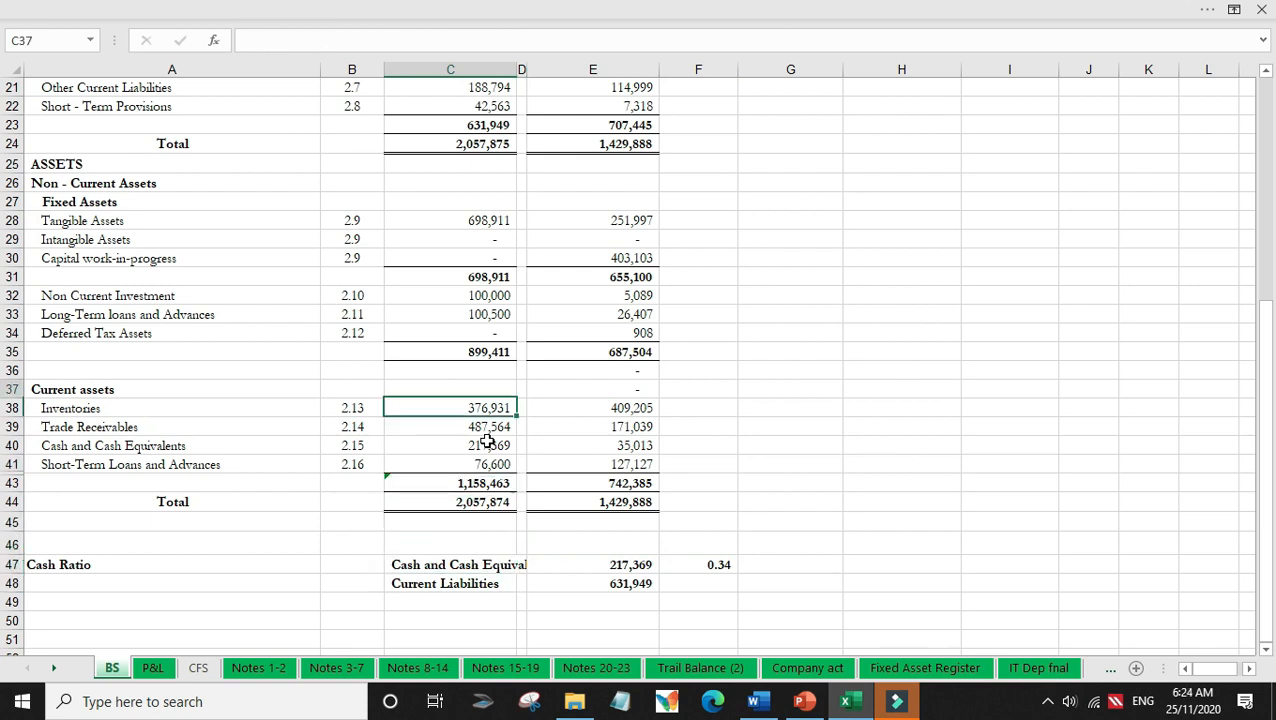
pyautogui.press('Up')
pyautogui.press('Up')
pyautogui.press('Up')
pyautogui.press('Up')
pyautogui.press('Up')
pyautogui.press('Up')
pyautogui.press('Up')
pyautogui.press('Up')
pyautogui.press('Up')
pyautogui.press('Up')
pyautogui.press('Up')
pyautogui.press('Up')
pyautogui.press('Up')
pyautogui.press('Up')
pyautogui.press('Up')
pyautogui.press('Up')
pyautogui.press('Up')
pyautogui.press('Up')
pyautogui.press('Up')
pyautogui.press('Up')
pyautogui.press('Down')
pyautogui.press('Down')
pyautogui.press('Down')
pyautogui.press('Down')
pyautogui.press('Down')
pyautogui.press('Down')
pyautogui.press('Down')
pyautogui.press('Down')
pyautogui.press('Down')
pyautogui.press('Down')
pyautogui.press('Down')
pyautogui.press('Down')
pyautogui.press('Down')
pyautogui.press('Down')
pyautogui.press('Down')
pyautogui.press('Down')
pyautogui.press('Down')
pyautogui.press('Down')
pyautogui.press('Down')
pyautogui.press('Down')
pyautogui.press('Down')
pyautogui.press('Down')
pyautogui.press('Down')
pyautogui.press('Down')
pyautogui.press('Down')
pyautogui.press('Down')
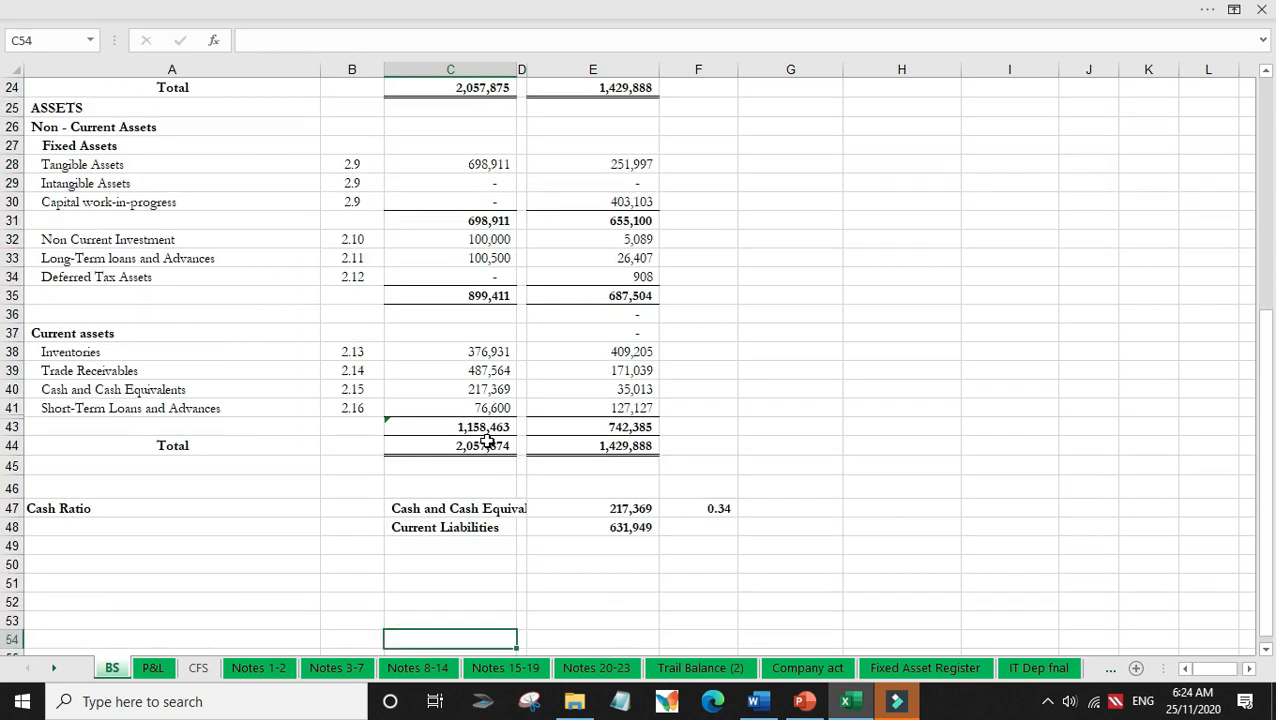
# Step: Look back over the current assets entries and the linked amounts behind the cash ratio in F47
pyautogui.press('Down')
pyautogui.press('Right')
pyautogui.press('Right')
pyautogui.press('Up')
pyautogui.press('Up')
pyautogui.press('Up')
pyautogui.press('Up')
pyautogui.press('Up')
pyautogui.press('Up')
pyautogui.press('Up')
pyautogui.press('Up')
pyautogui.press('Up')
pyautogui.press('Up')
pyautogui.press('Down')
pyautogui.press('Up')
pyautogui.press('Up')
pyautogui.press('Up')
pyautogui.press('Up')
pyautogui.press('Left')
pyautogui.press('Left')
pyautogui.press('Left')
pyautogui.press('Right')
pyautogui.press('Right')
pyautogui.press('Down')
pyautogui.press('Right')
pyautogui.press('Down')
pyautogui.press('Down')
pyautogui.press('Down')
pyautogui.press('Down')
pyautogui.press('Down')
pyautogui.press('Down')
pyautogui.press('Down')
pyautogui.press('Up')
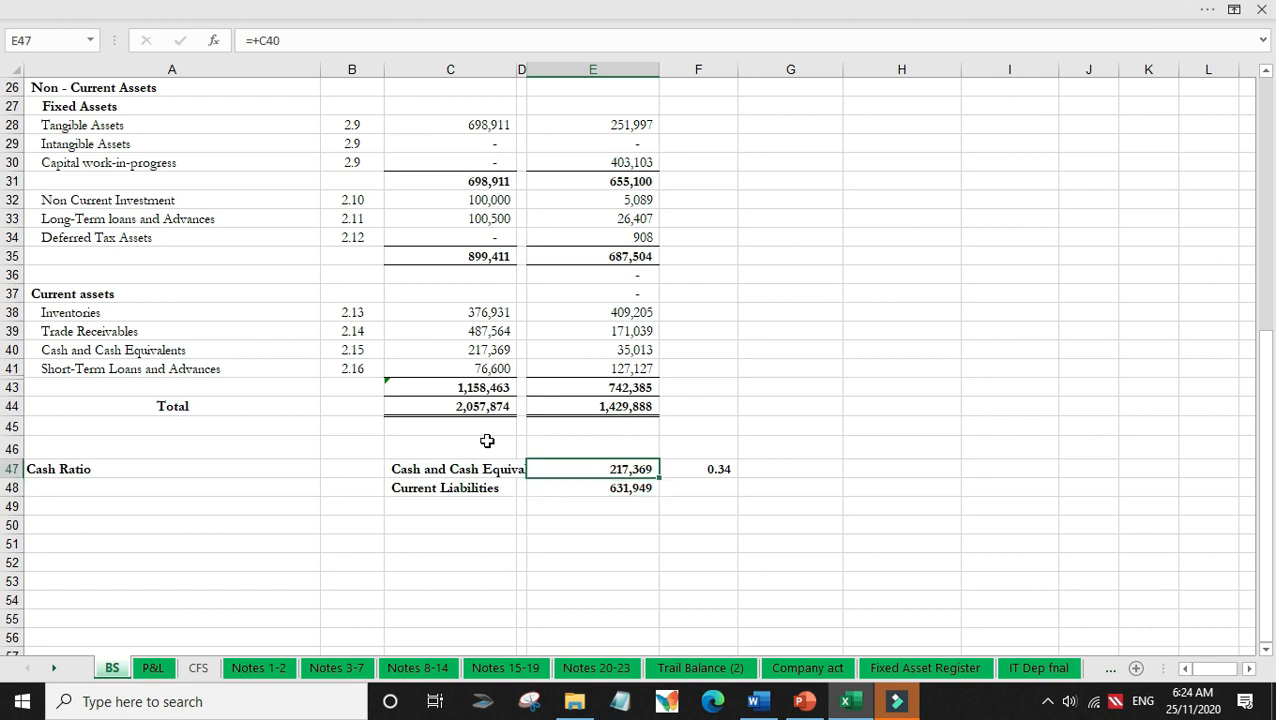
pyautogui.press('Right')
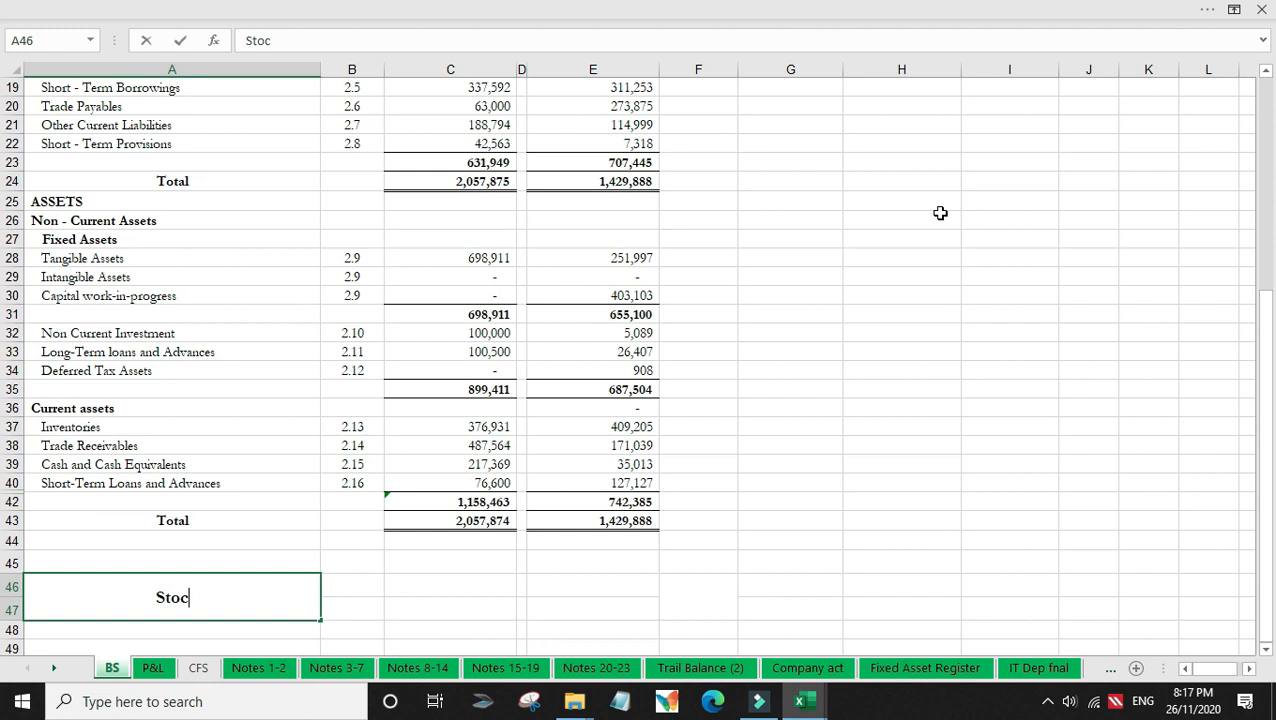
# Step: Enter the heading Stock Turnover Ratio in the merged cell A46 below the balance sheet
pyautogui.write('k Turnover Ratio')
pyautogui.press('Return')
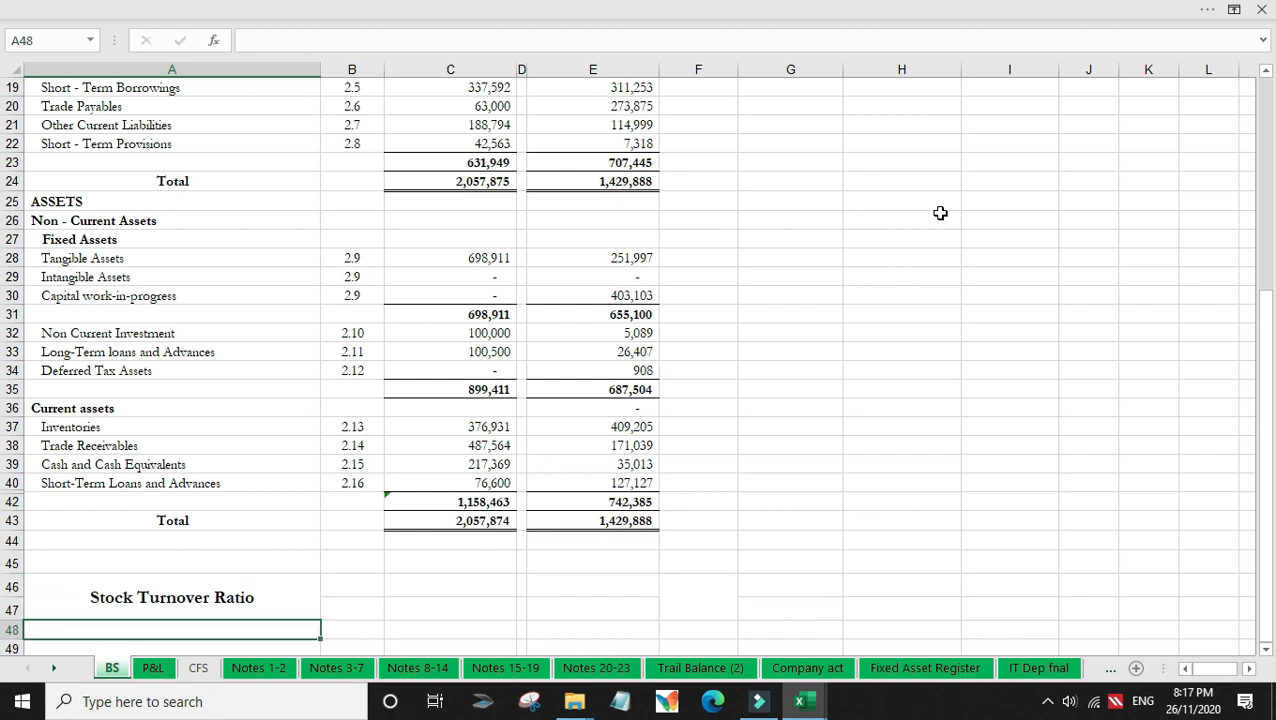
pyautogui.press('Up')
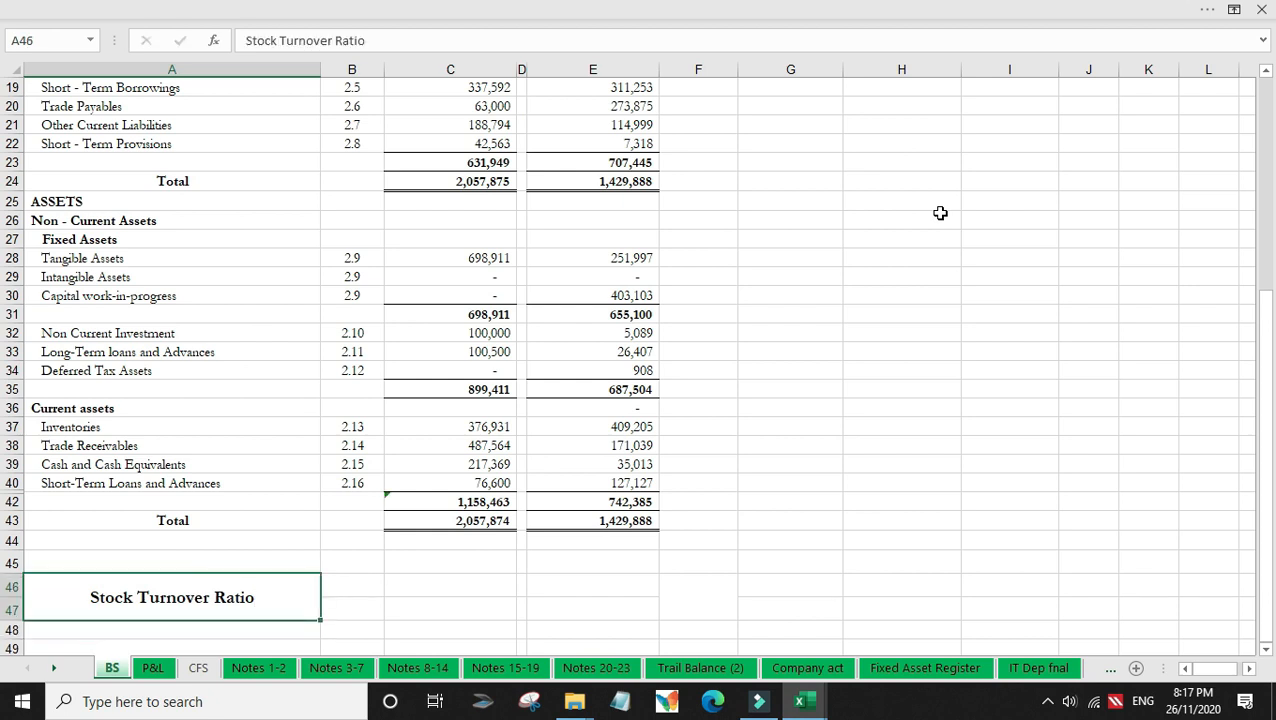
# Step: Label the ratio's numerator COGS in C46 and its denominator Average Inventory in C47
pyautogui.press('Right')
pyautogui.press('Right')
pyautogui.write('COGS')
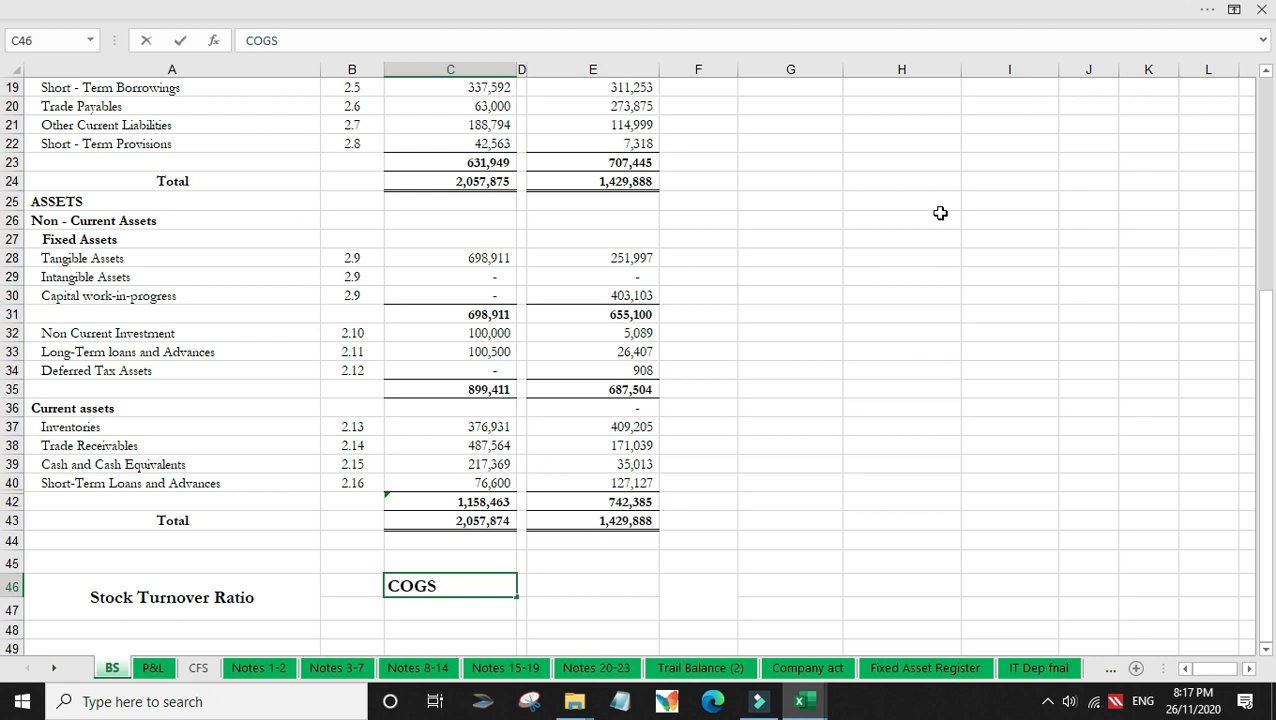
pyautogui.press('Return')
pyautogui.write('Ave')
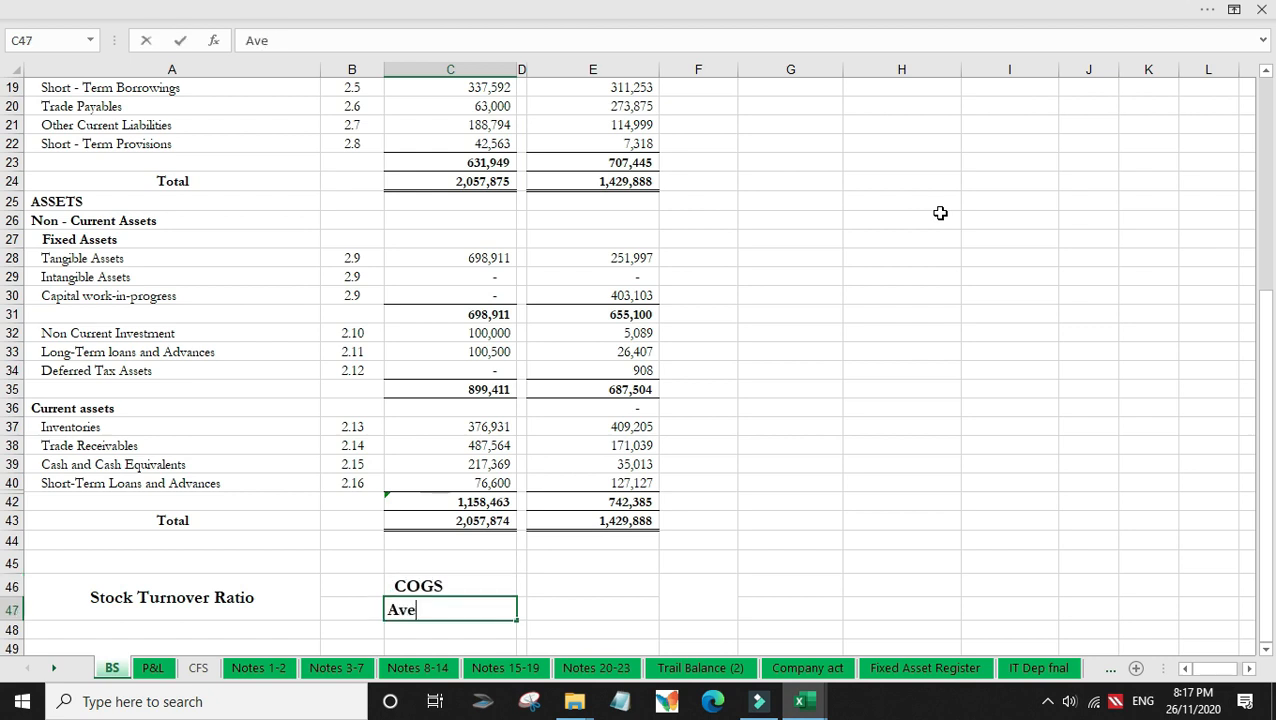
pyautogui.write('rage Inventory')
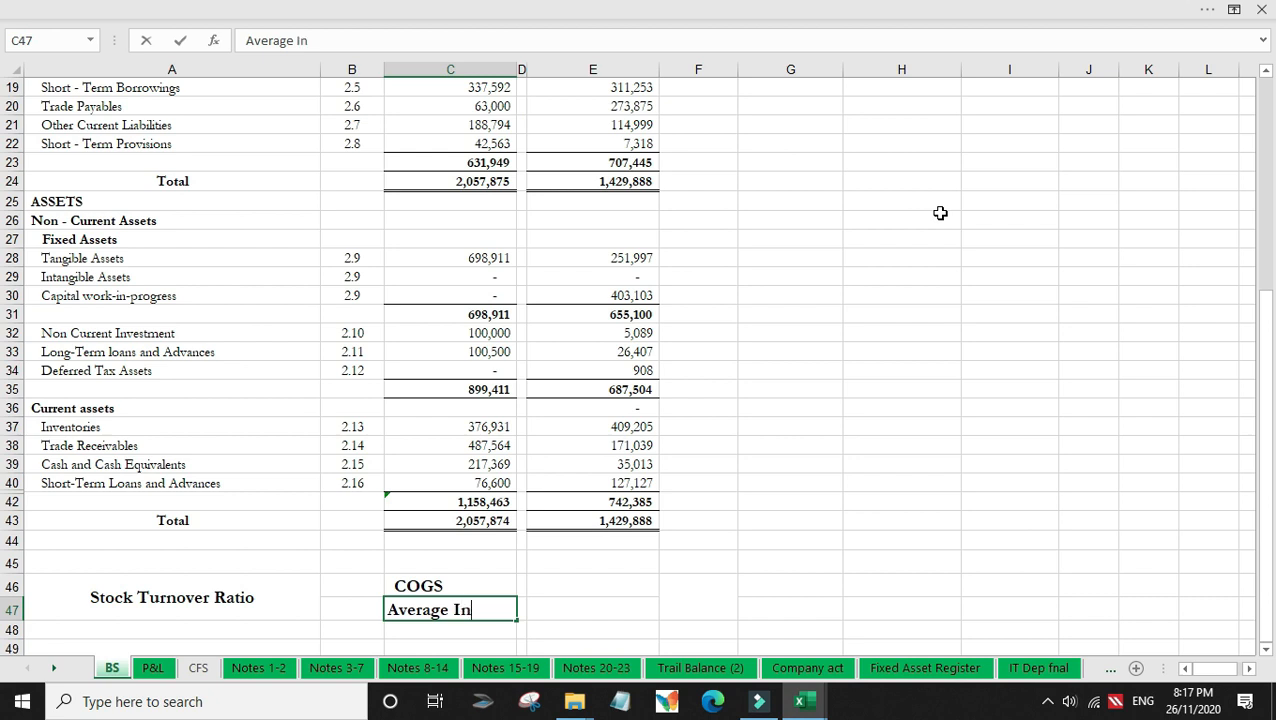
pyautogui.press('Return')
# Step: Calculate COGS in E46 by adding the P&L sheet's March 31, 2020 Cost of Materials Consumed (D19) and Changes In Inventories (D20)
pyautogui.press('Up')
pyautogui.press('Up')
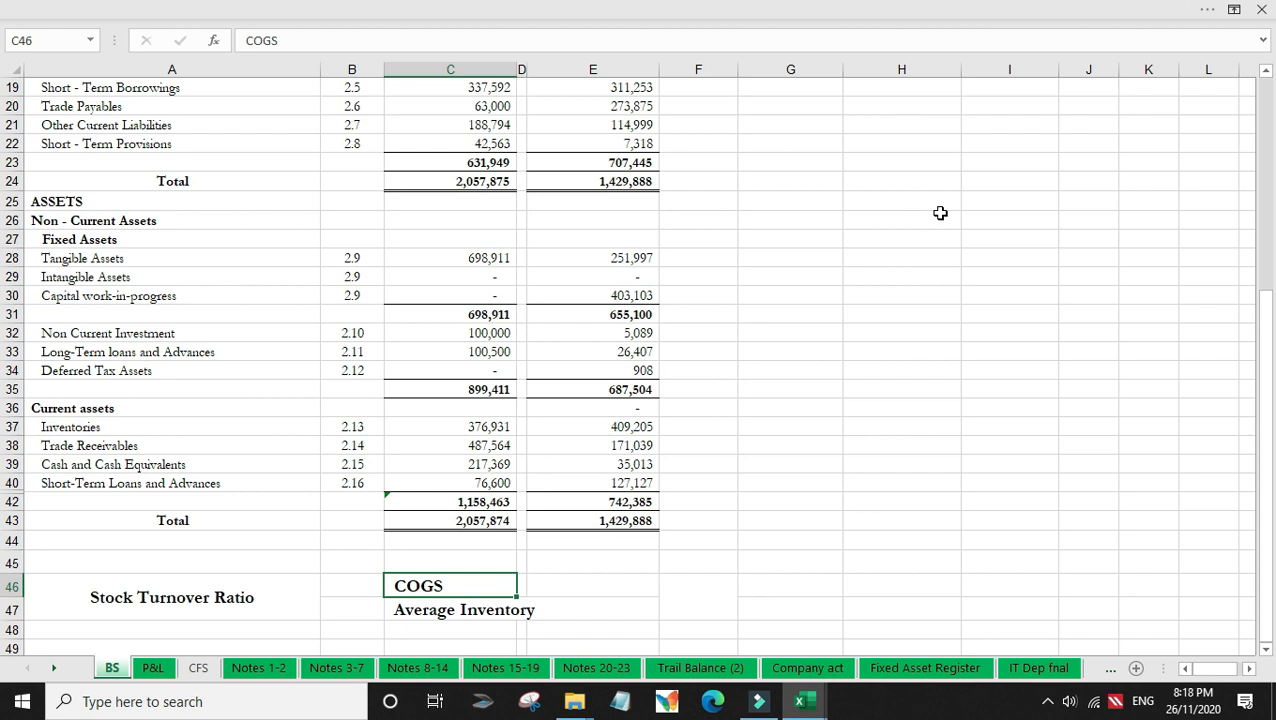
pyautogui.press('Right')
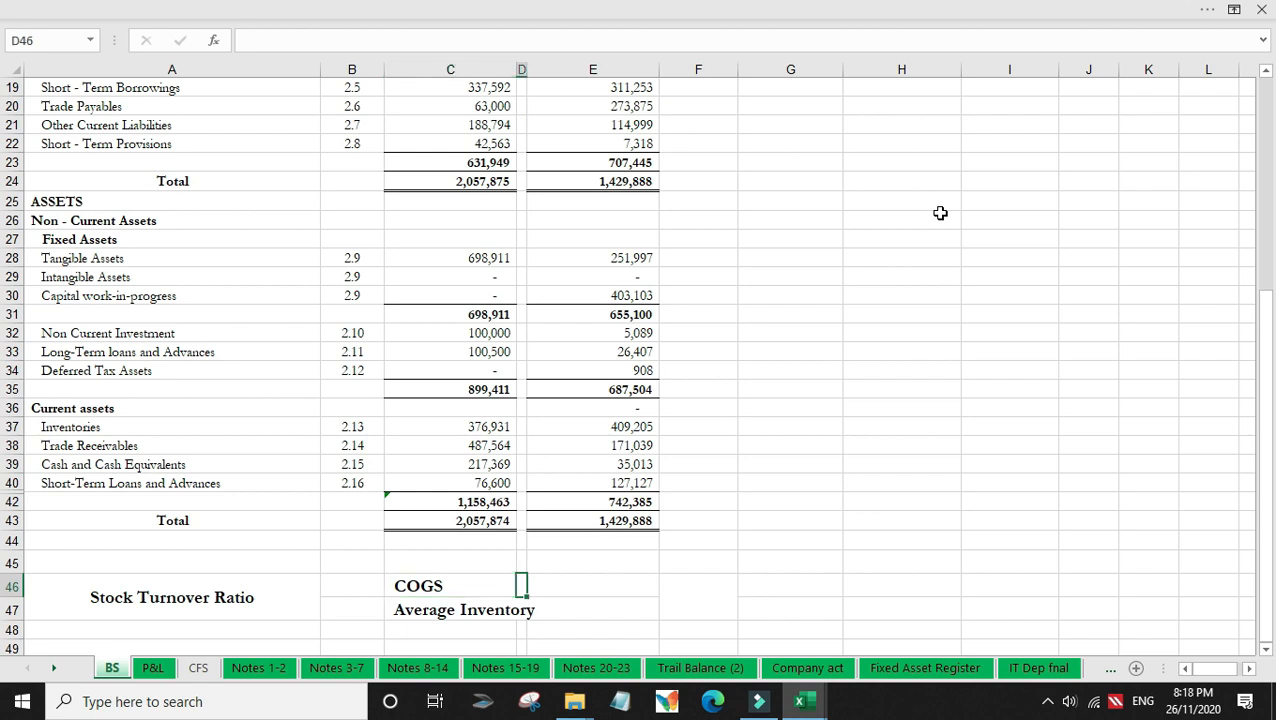
pyautogui.write('+')
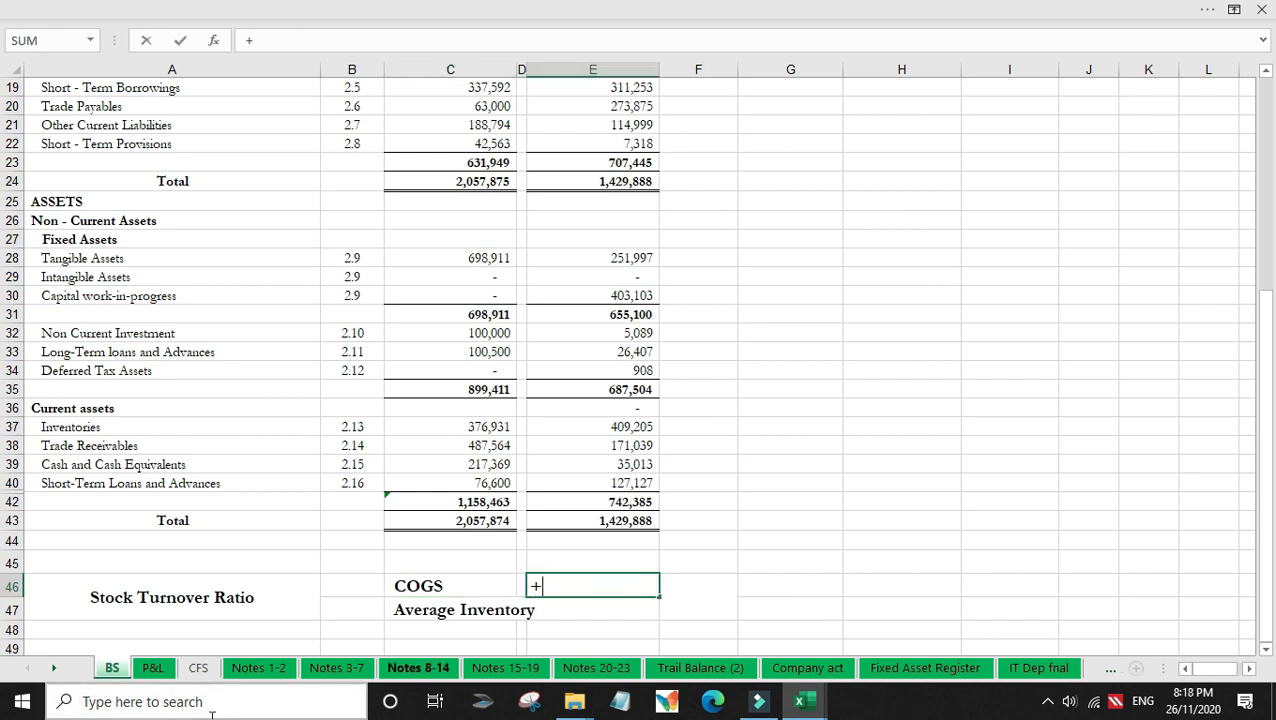
pyautogui.click(155, 669)
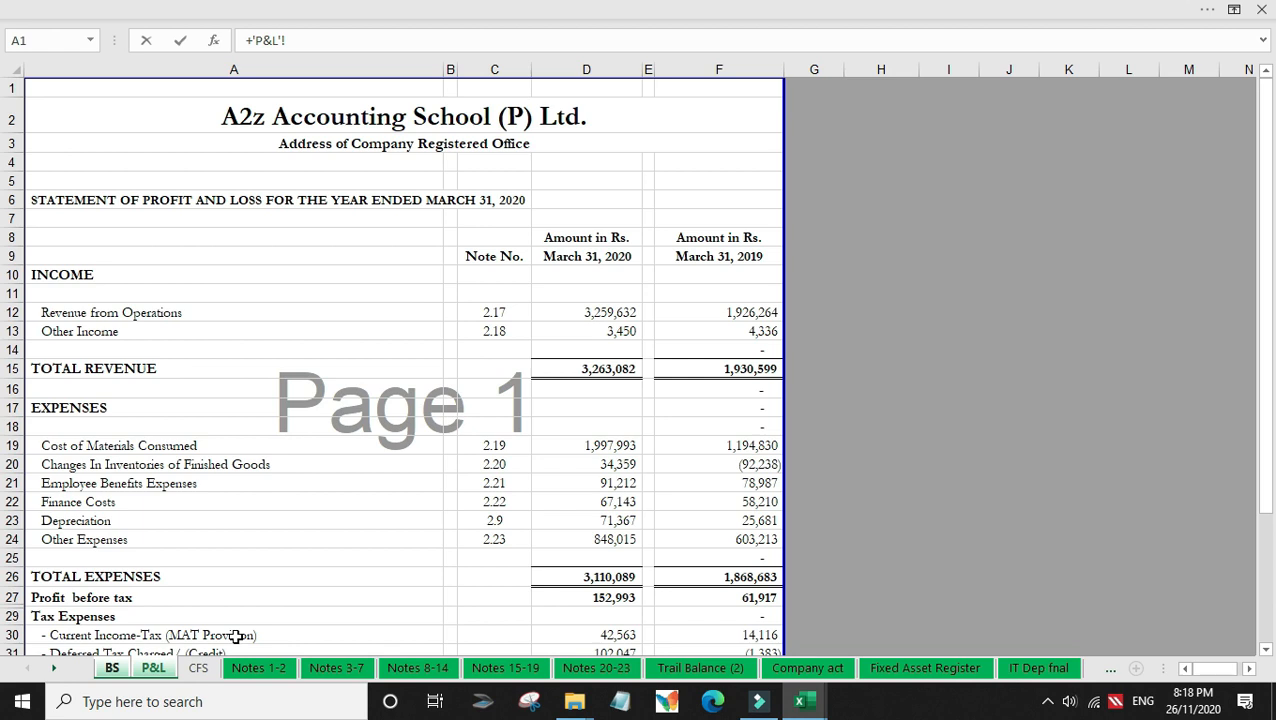
pyautogui.click(590, 445)
pyautogui.write('+')
pyautogui.click(615, 465)
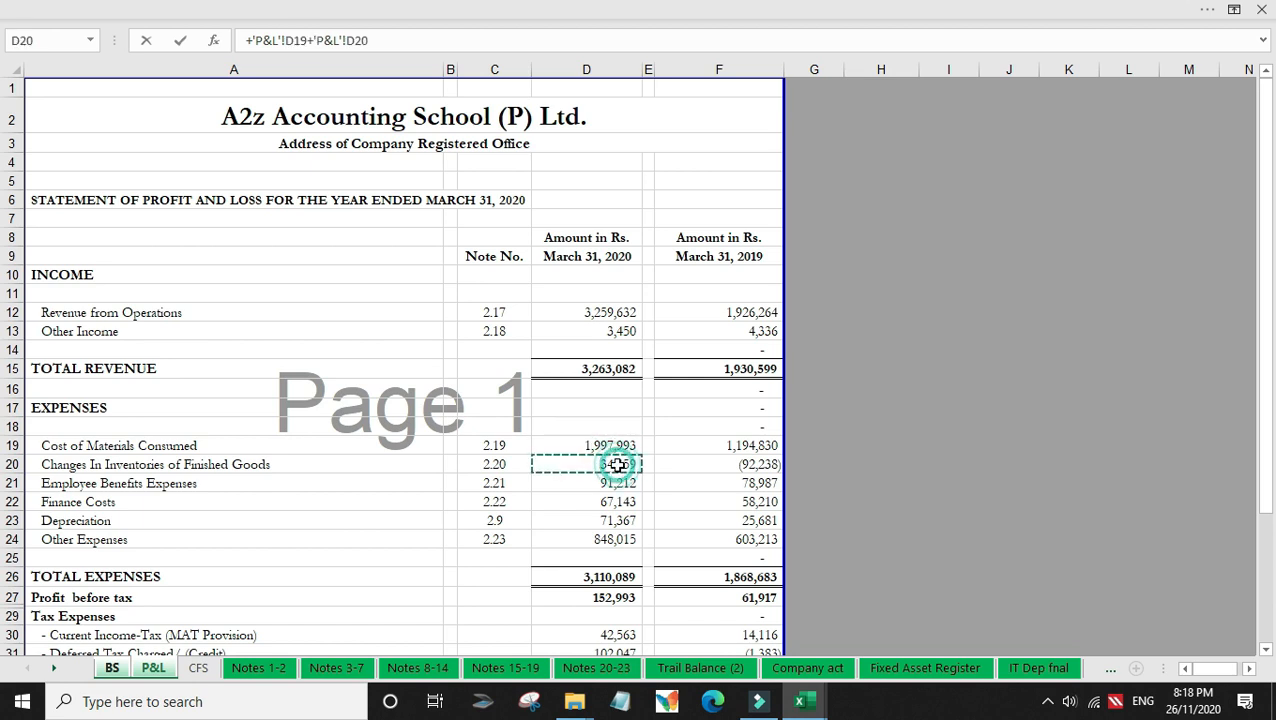
pyautogui.press('Return')
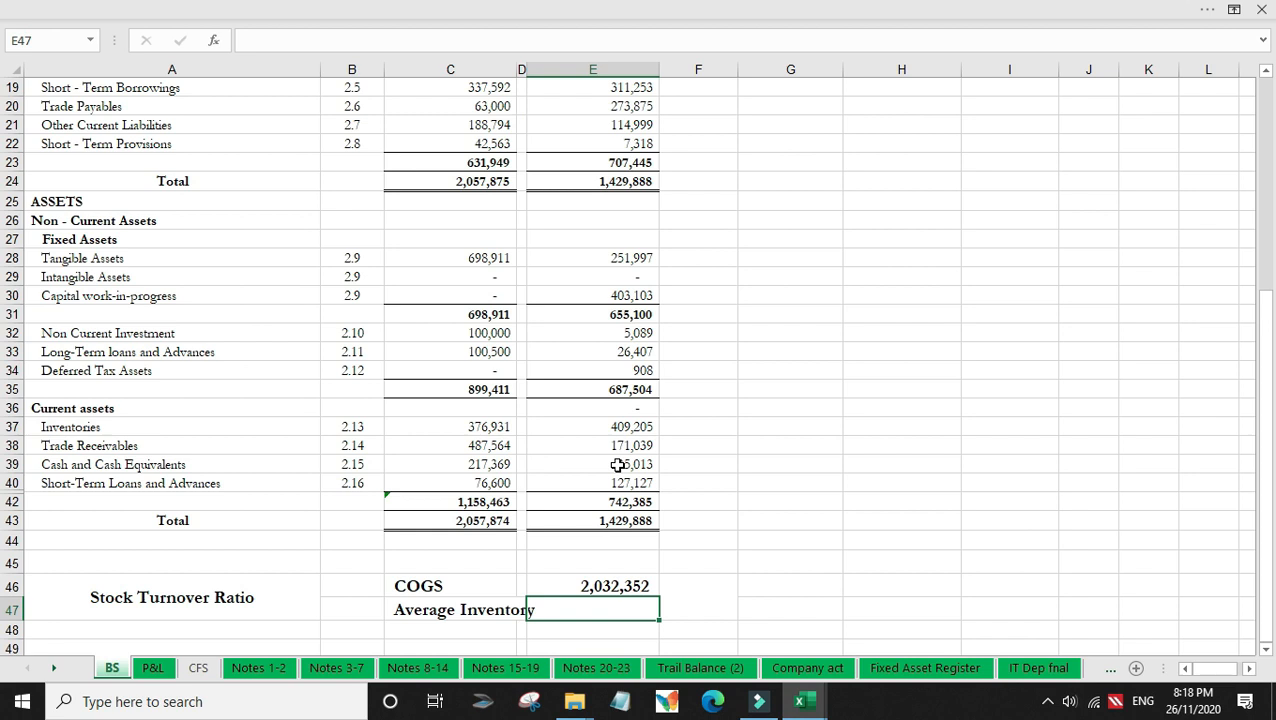
# Step: Calculate average inventory in E47 as the sum of the two years' Inventories, C37 and E37, divided by 2
pyautogui.write('+(')
pyautogui.click(463, 426)
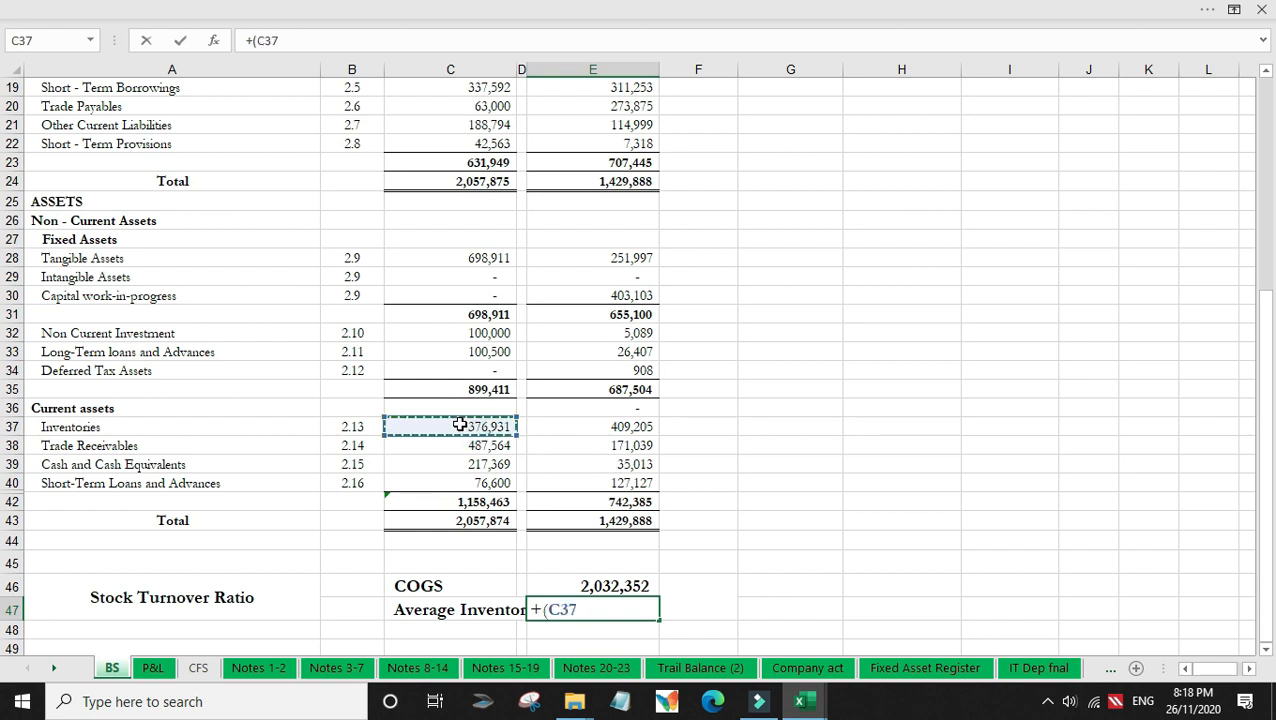
pyautogui.write('+')
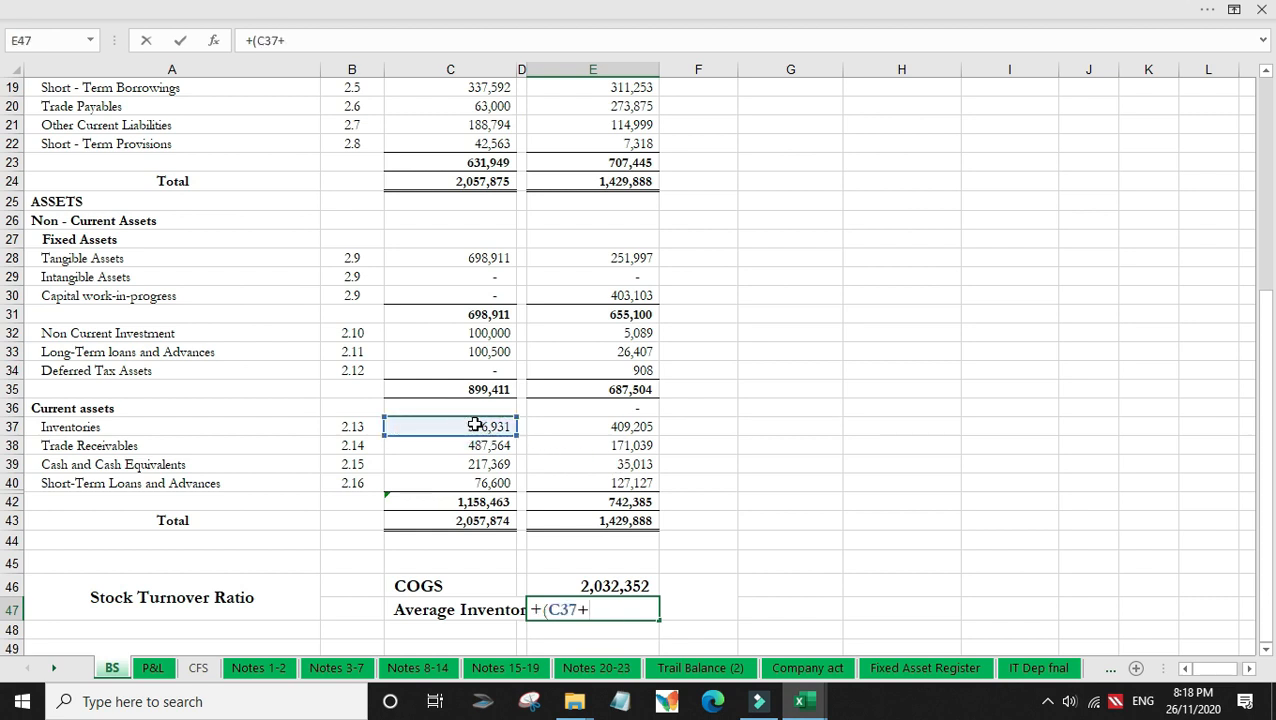
pyautogui.click(598, 424)
pyautogui.write(')/2')
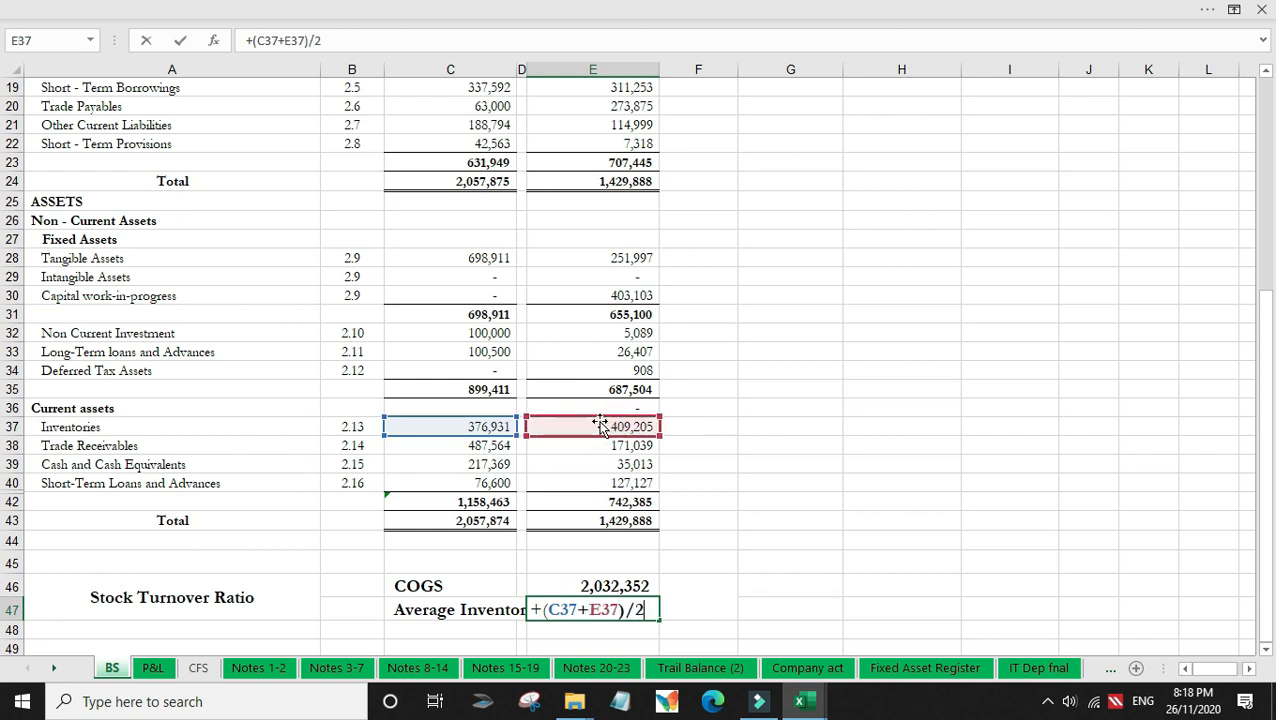
pyautogui.press('Return')
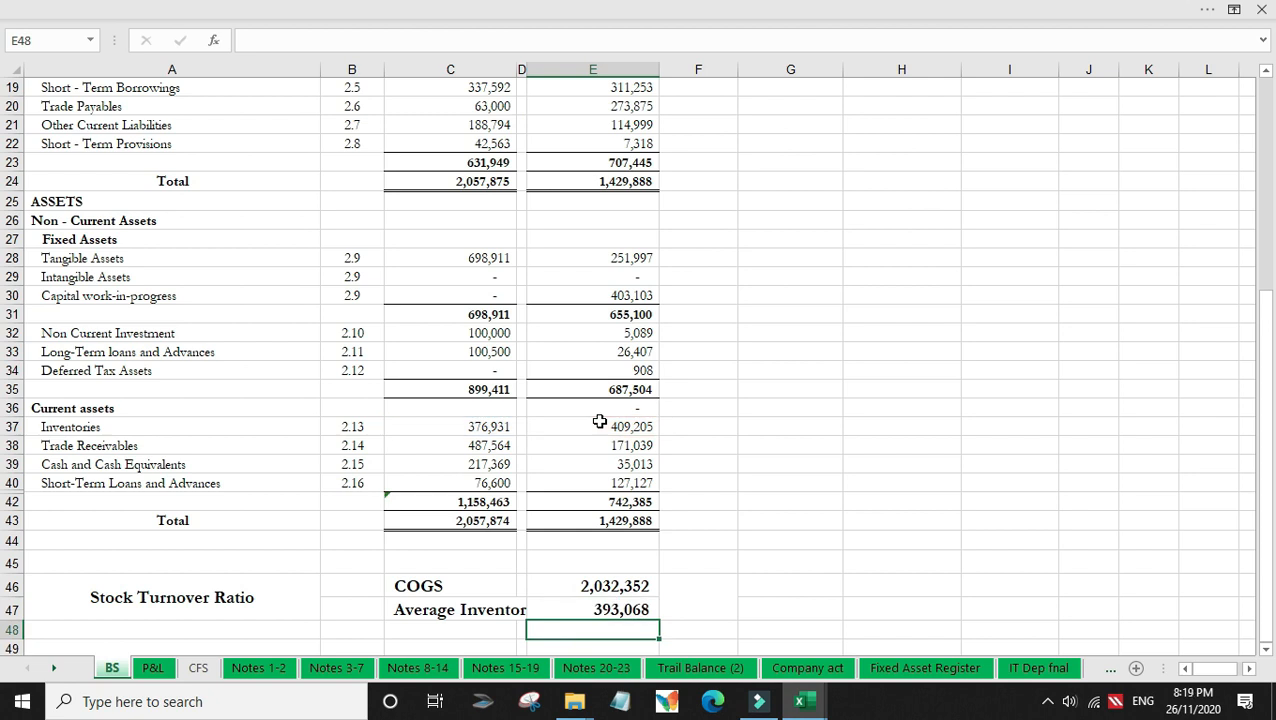
# Step: Calculate the stock turnover ratio in the merged cell F46 by dividing E46 by E47
pyautogui.press('Up')
pyautogui.press('Up')
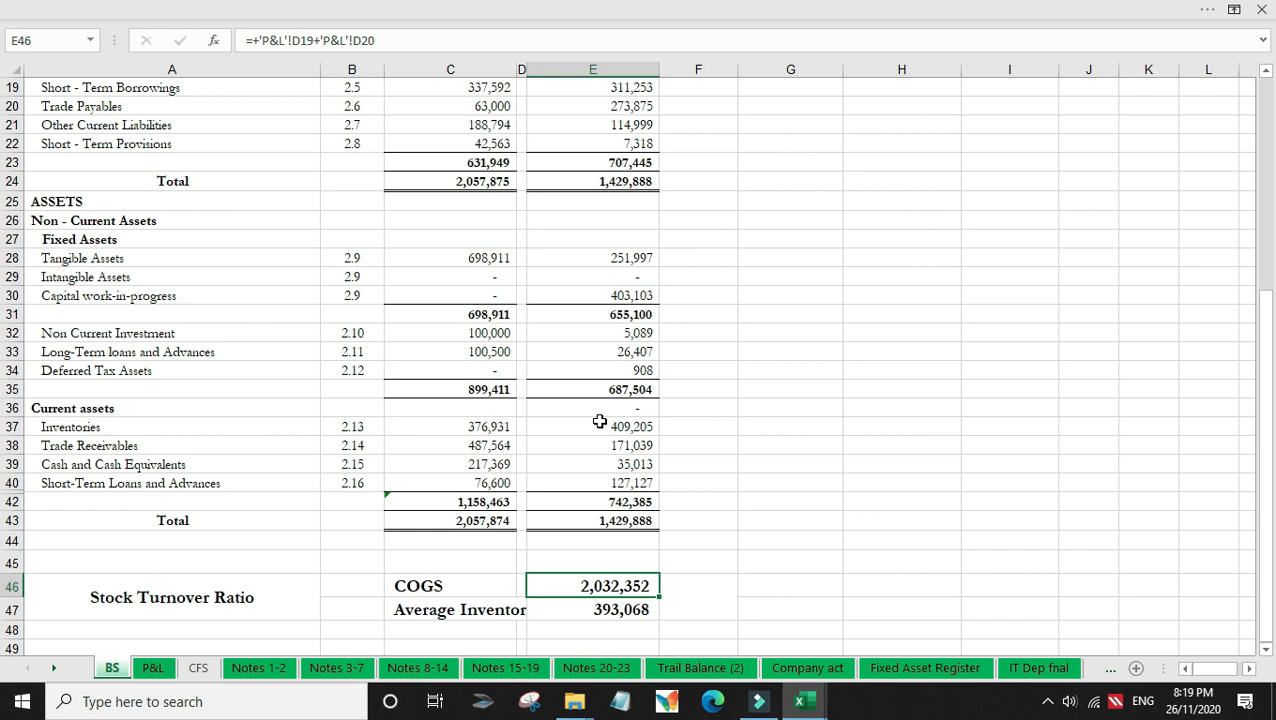
pyautogui.press('Right')
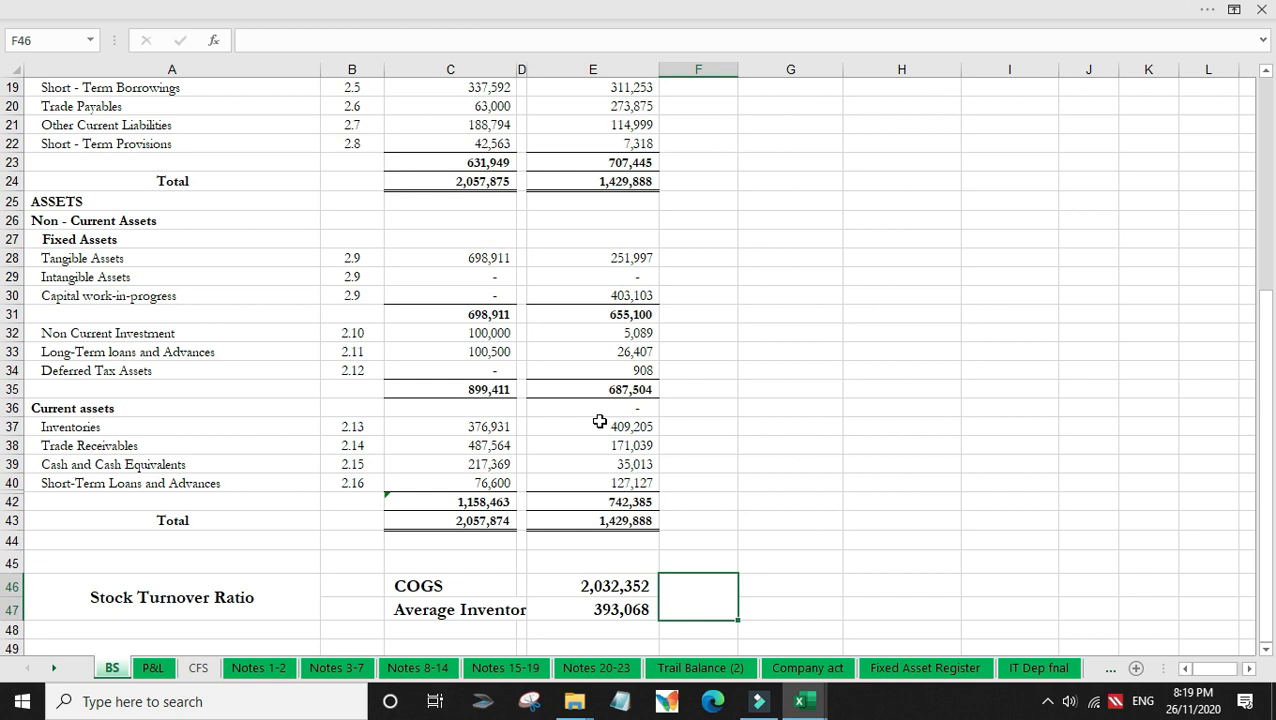
pyautogui.write('+')
pyautogui.press('Up')
pyautogui.press('Left')
pyautogui.press('Down')
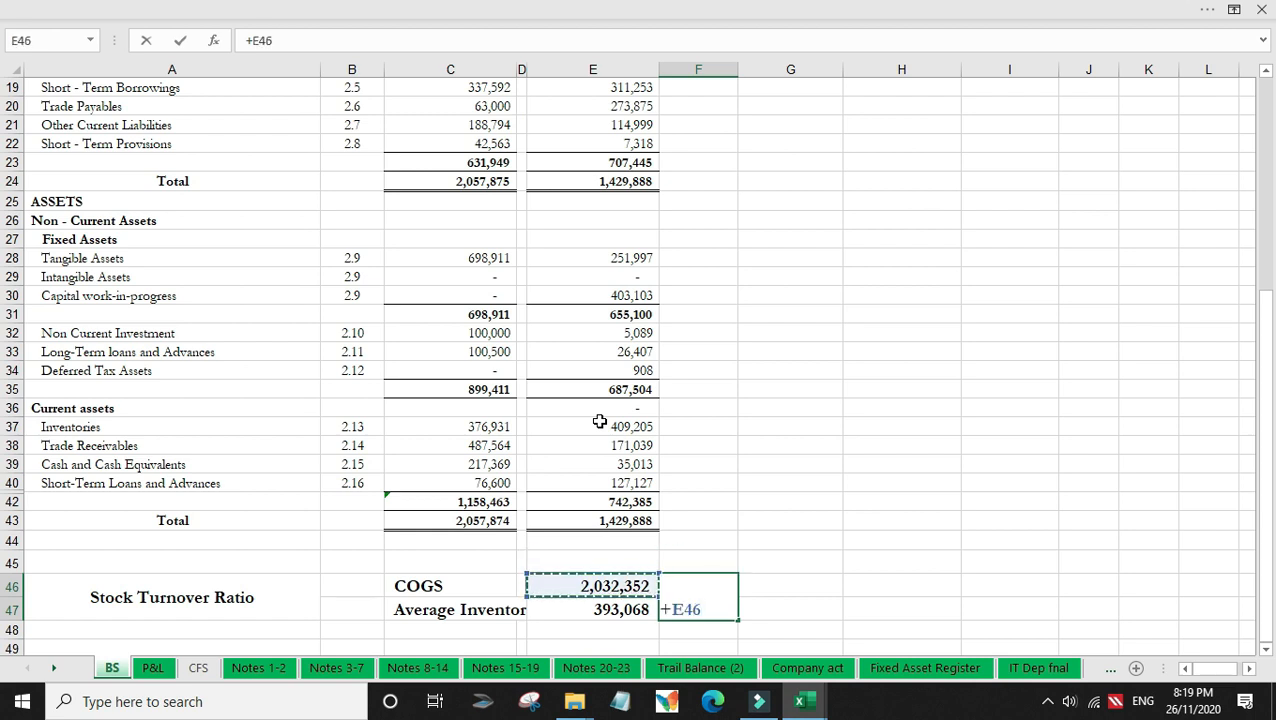
pyautogui.write('/')
pyautogui.press('Left')
pyautogui.press('Down')
pyautogui.press('Return')
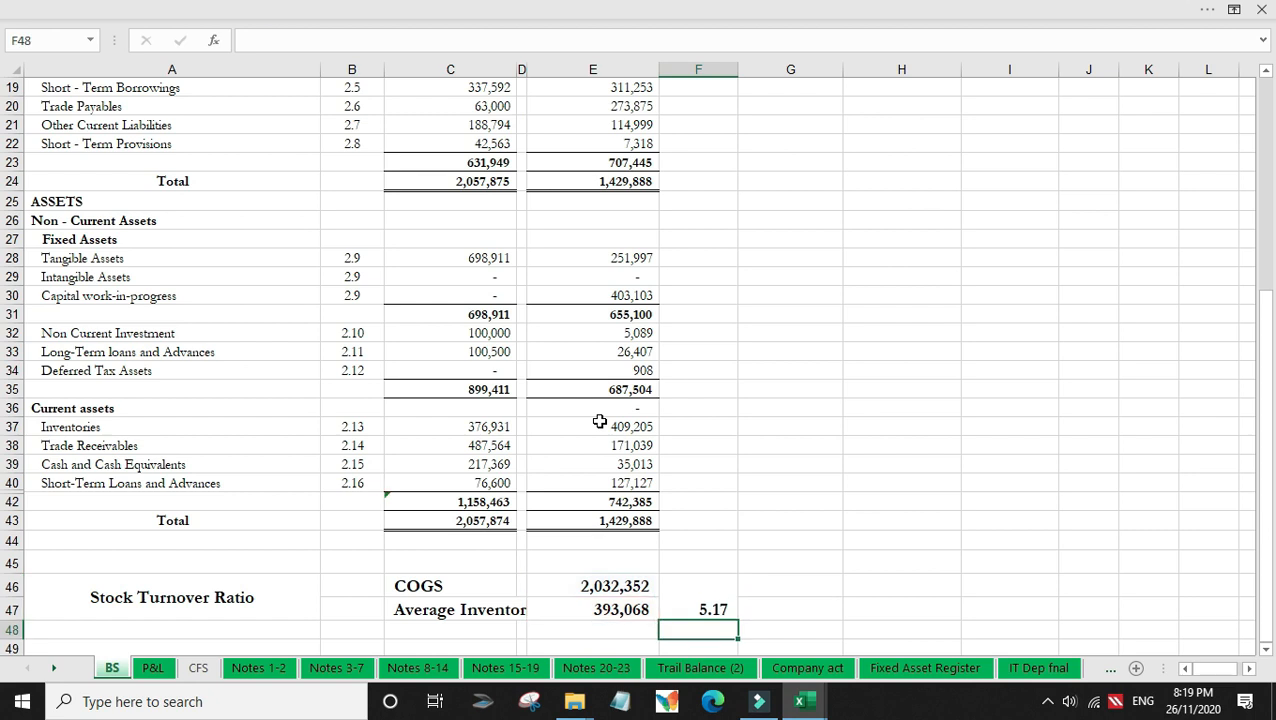
# Step: Copy the merged, bold F46 cell into G46 and replace its content with the unit Times
pyautogui.press('Up')
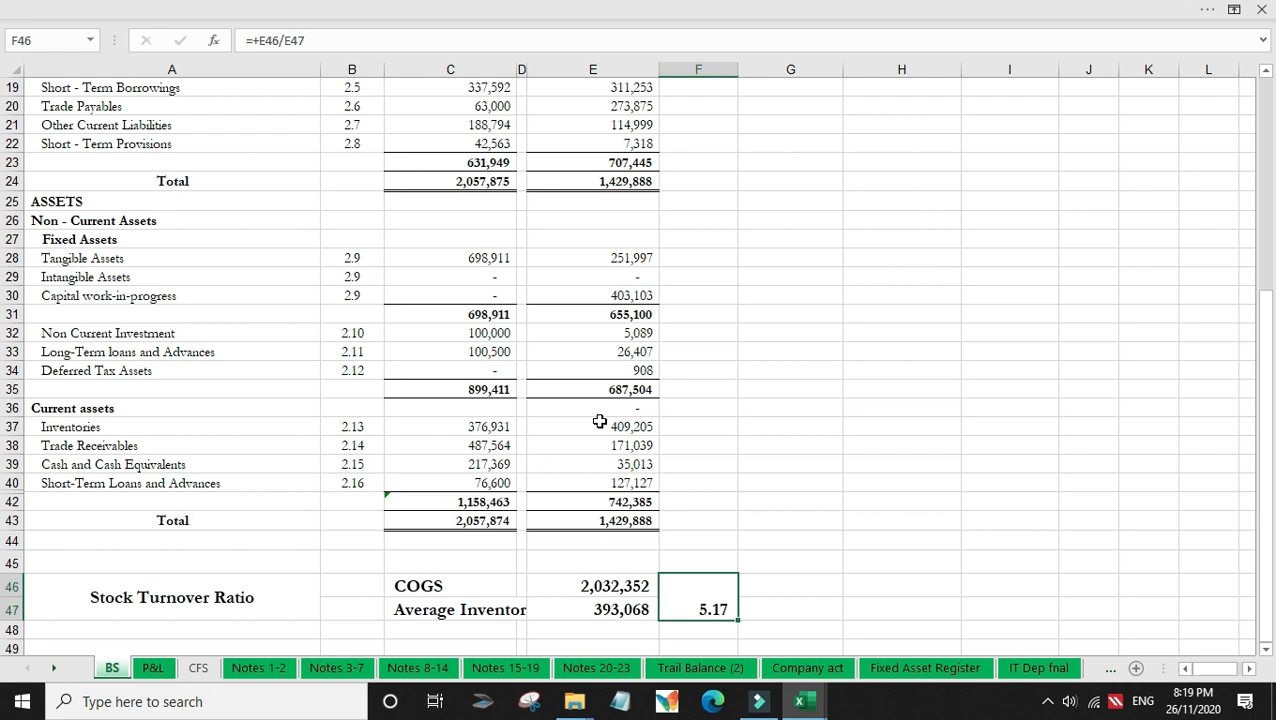
pyautogui.press('Right')
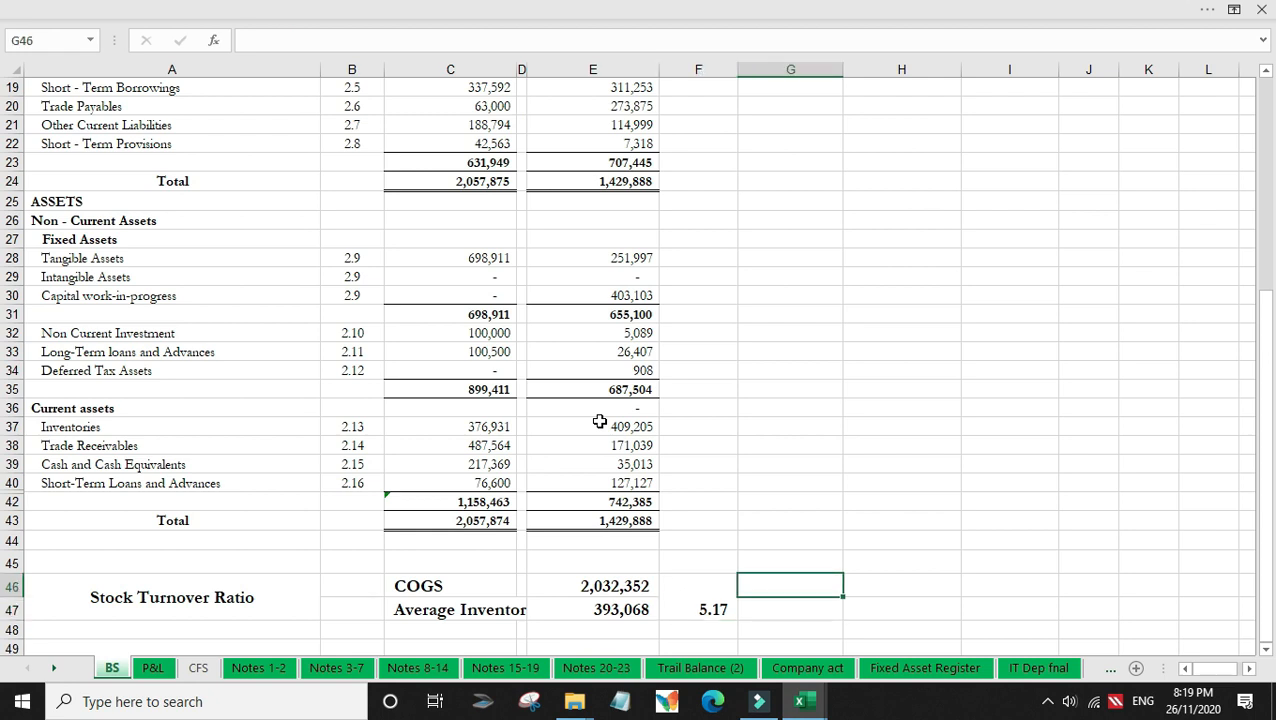
pyautogui.press('Left')
pyautogui.hotkey('ctrl', 'c')
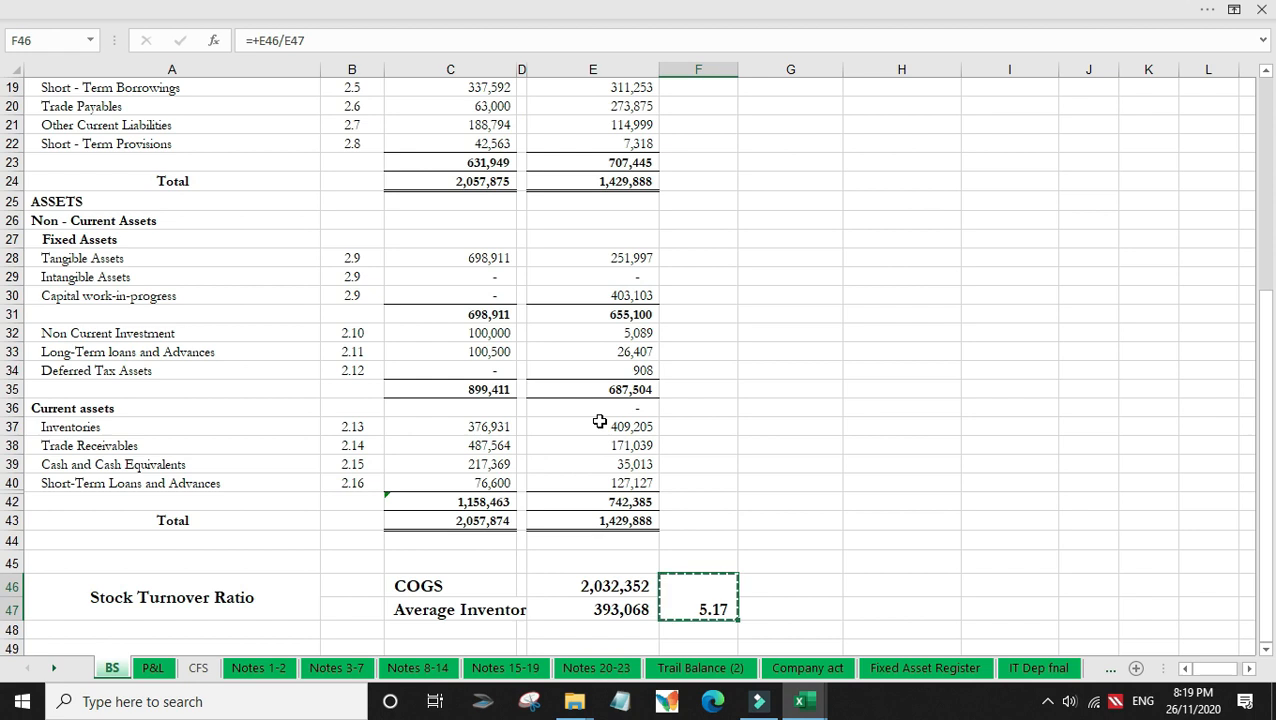
pyautogui.press('Right')
pyautogui.hotkey('ctrl', 'v')
pyautogui.write('Times')
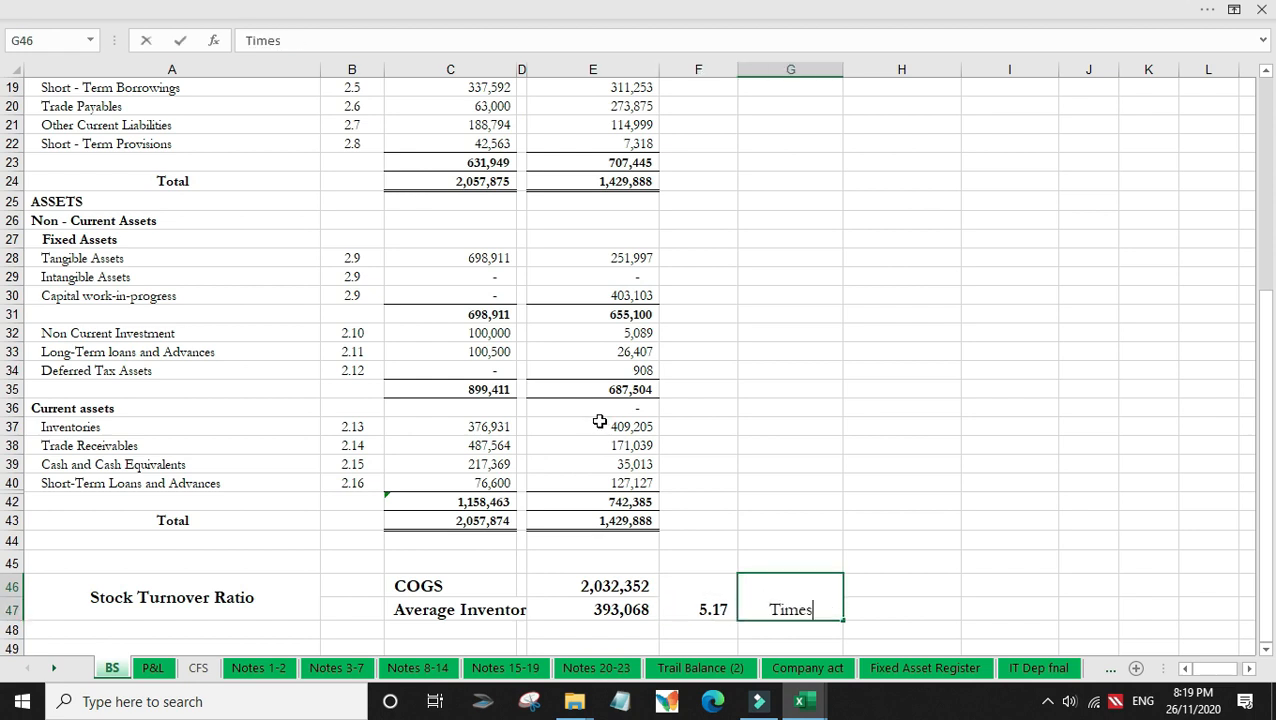
pyautogui.hotkey('ctrl', 'Return')
pyautogui.press('Return')
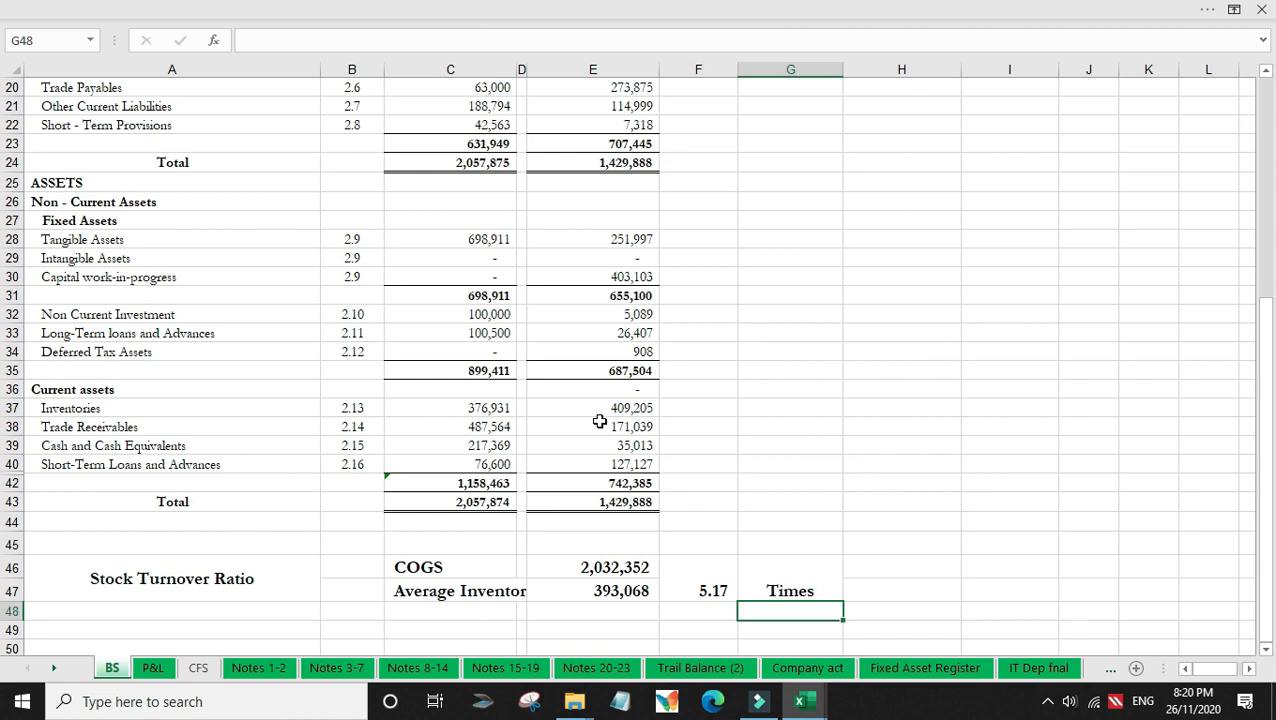
# Step: Copy the whole Stock Turnover Ratio block in A46:G47 and paste it at A49
pyautogui.press('Left')
pyautogui.press('Left')
pyautogui.press('Left')
pyautogui.press('Left')
pyautogui.press('Left')
pyautogui.press('Left')
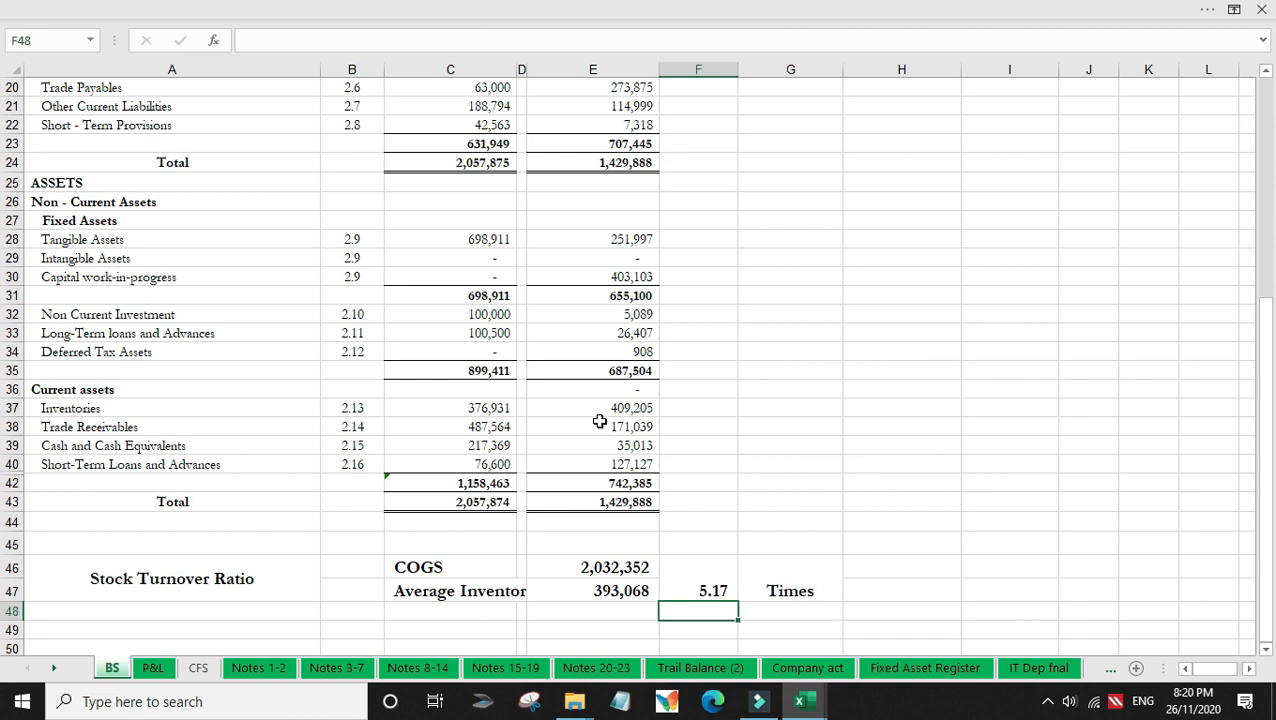
pyautogui.press('Up')
pyautogui.hotkey('shift', 'Right')
pyautogui.hotkey('shift', 'Right')
pyautogui.hotkey('shift', 'Right')
pyautogui.hotkey('shift', 'Right')
pyautogui.hotkey('shift', 'Right')
pyautogui.hotkey('shift', 'Right')
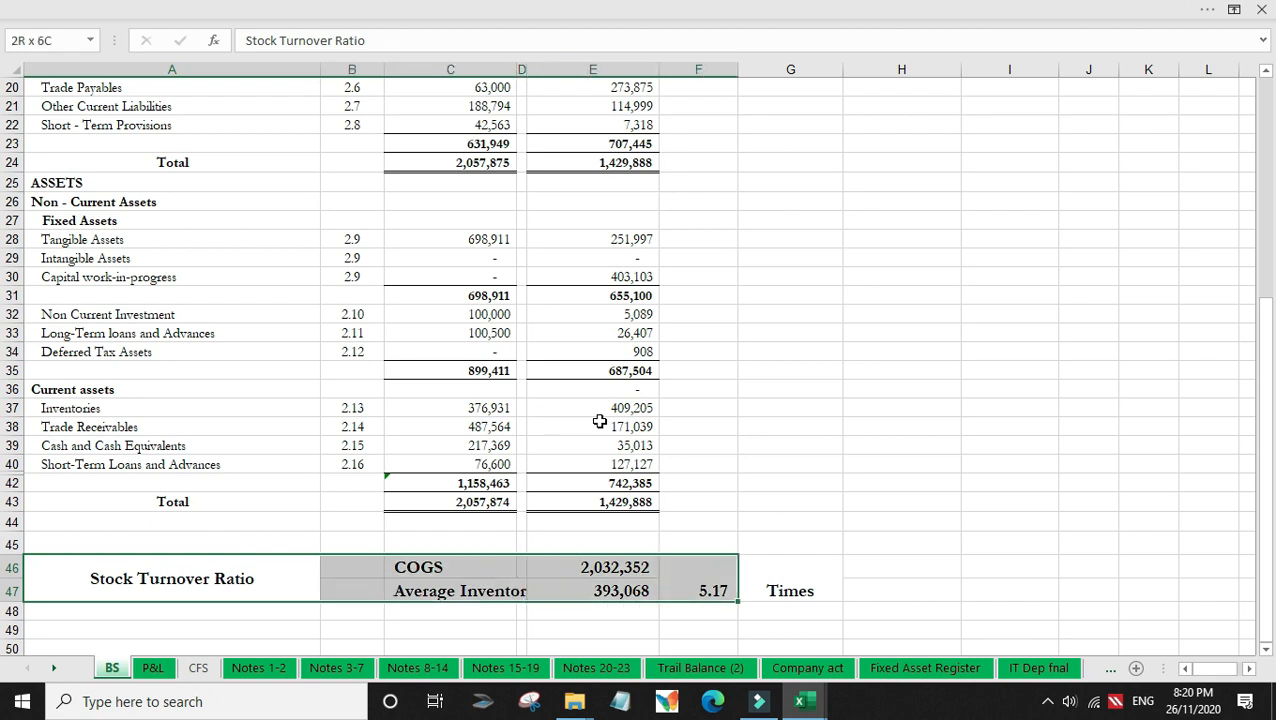
pyautogui.hotkey('ctrl', 'c')
pyautogui.press('Down')
pyautogui.press('Down')
pyautogui.press('Return')
pyautogui.press('Down')
pyautogui.press('Up')
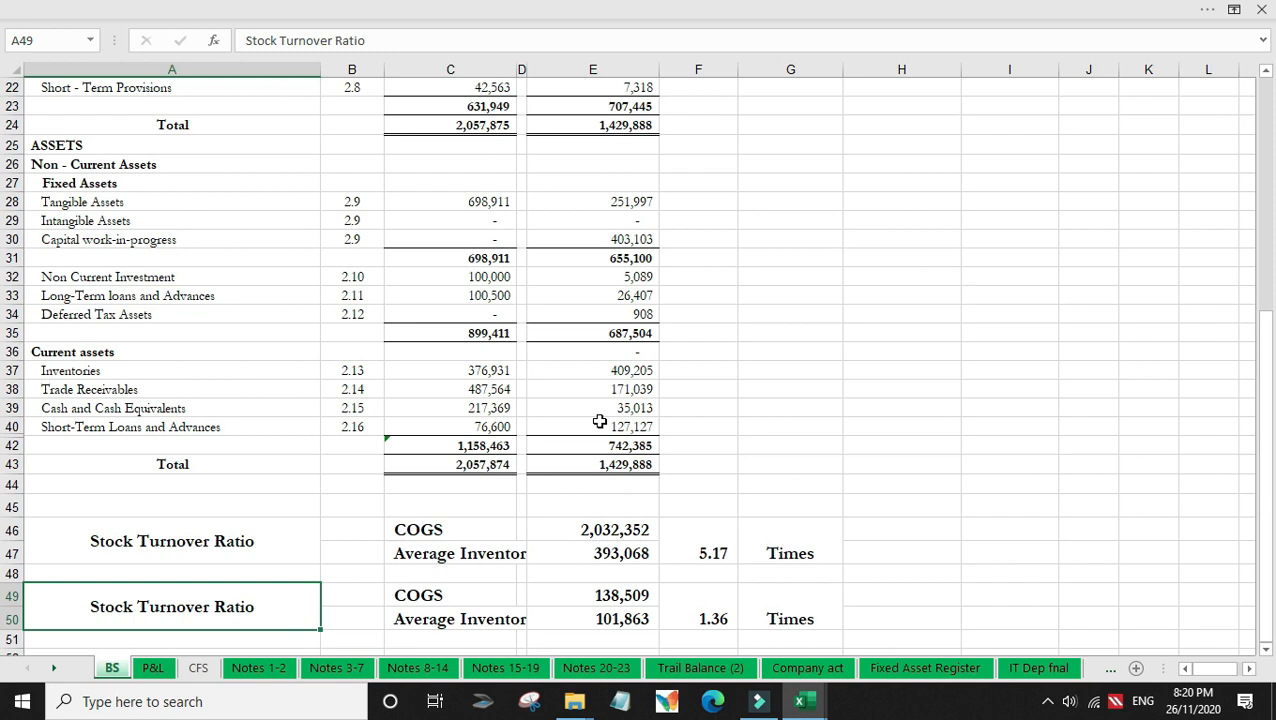
# Step: Clear the contents of the pasted block in A49:G50, keeping its merged-cell layout
pyautogui.press('Right')
pyautogui.hotkey('shift', 'Left')
pyautogui.hotkey('shift', 'Right')
pyautogui.hotkey('shift', 'Right')
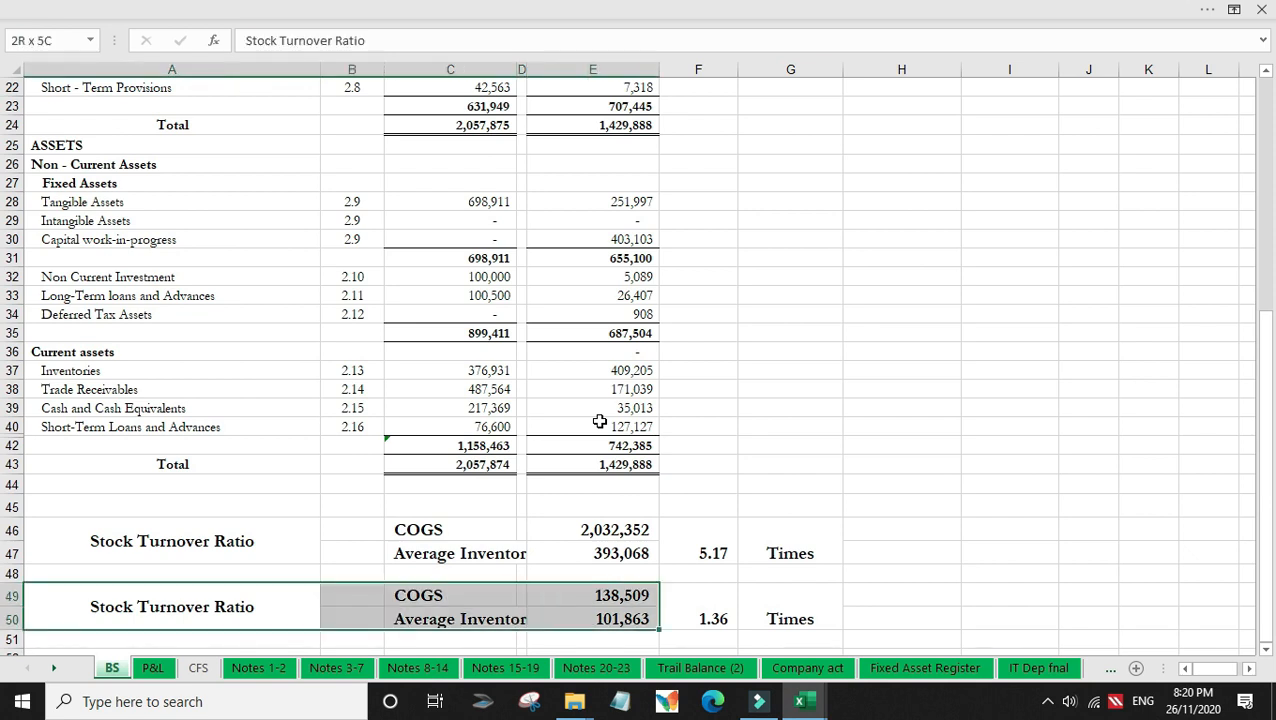
pyautogui.hotkey('shift', 'Right')
pyautogui.hotkey('shift', 'Right')
pyautogui.press('Delete')
pyautogui.press('Left')
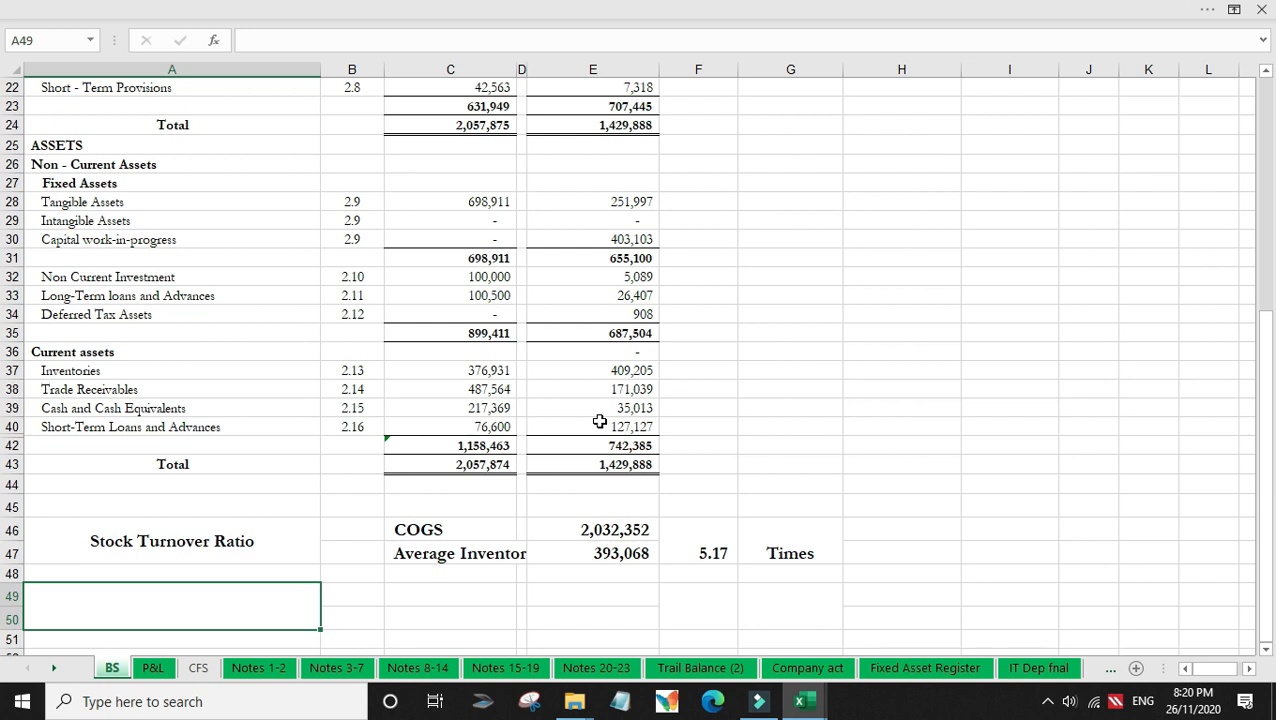
# Step: Enter the heading Average Stock holding period in days in the merged cell A49
pyautogui.write('Average St')
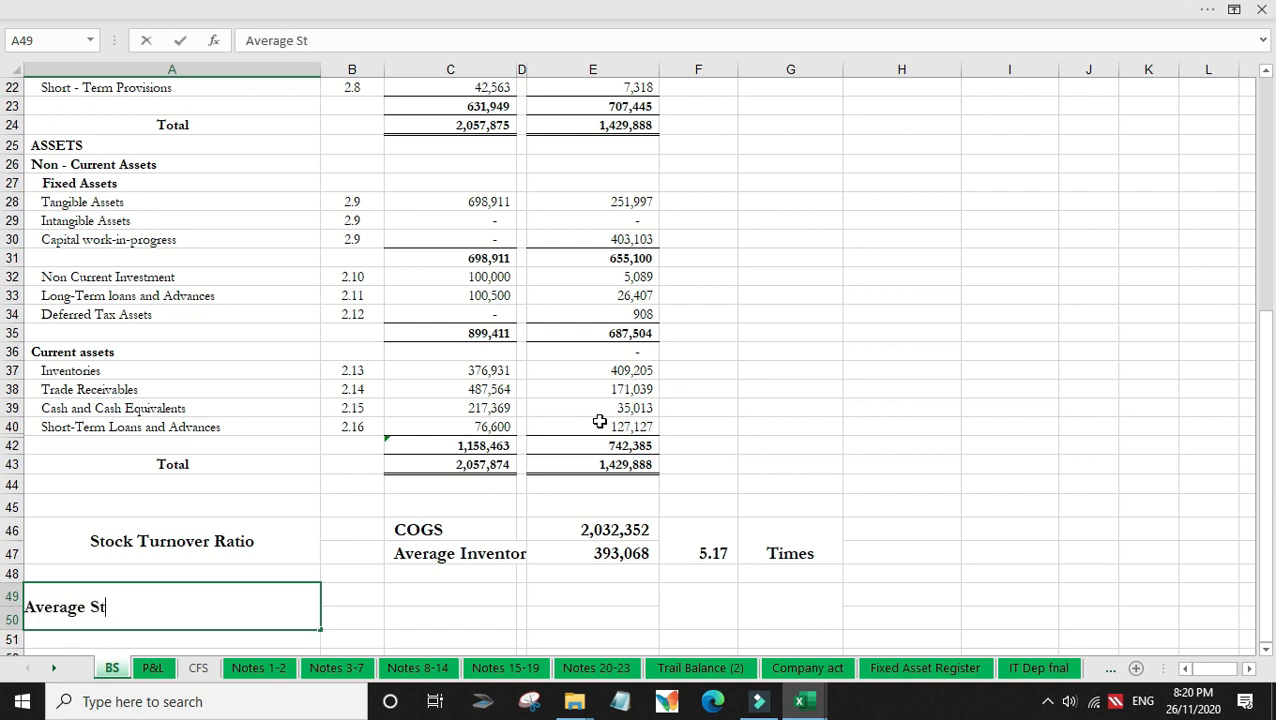
pyautogui.write('ock holdin')
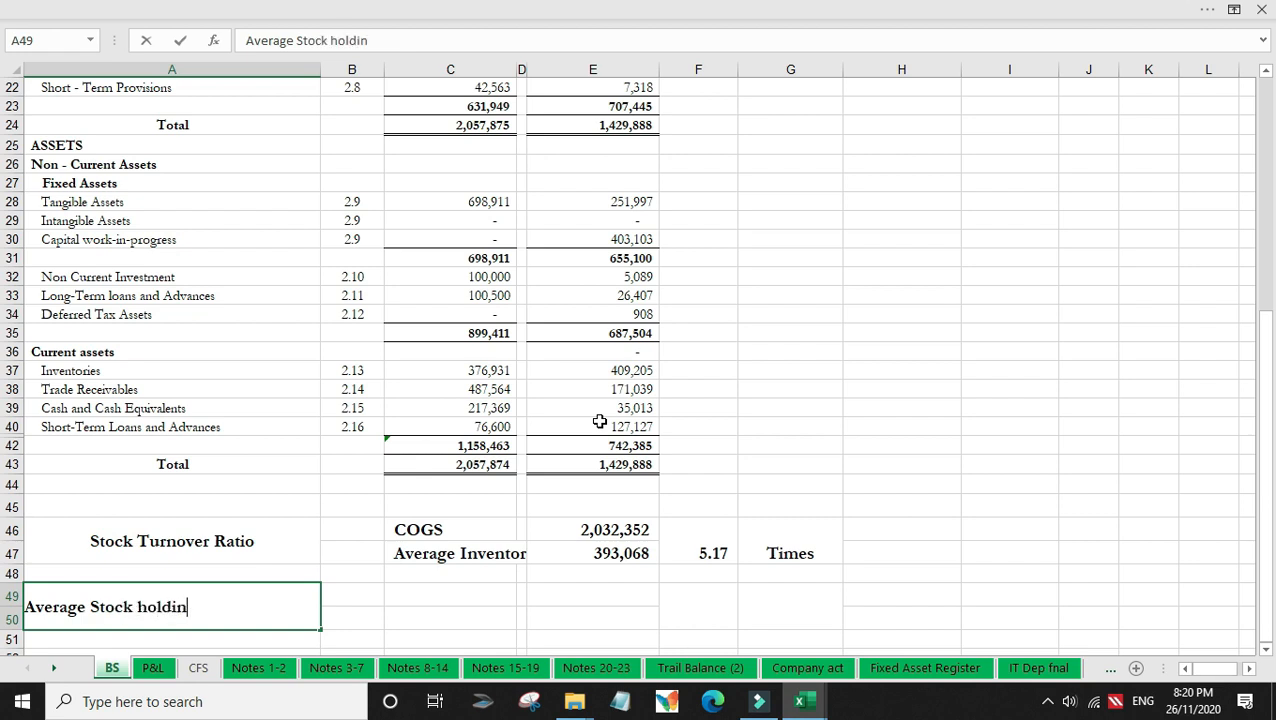
pyautogui.write('g period in days')
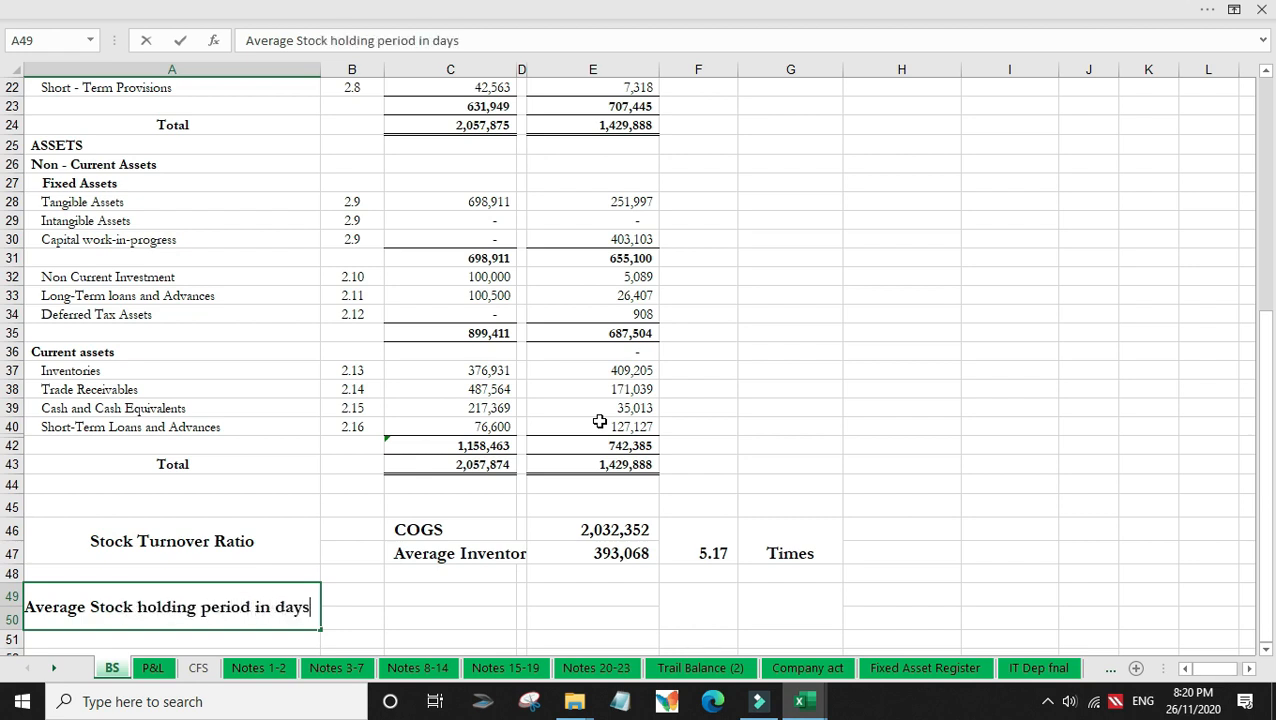
pyautogui.press('Return')
pyautogui.press('Up')
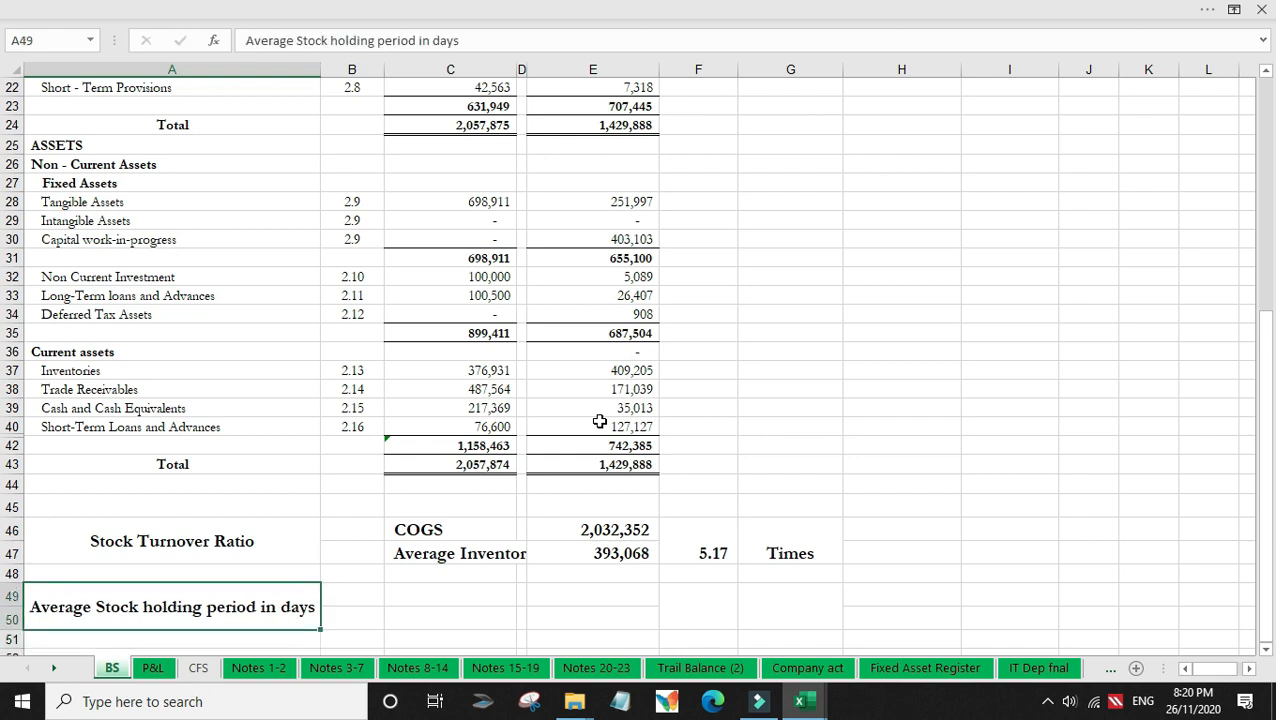
# Step: Fill the formula labels of the holding period block: 365 in C49 and a reference to the Stock Turnover Ratio heading in C50
pyautogui.press('Right')
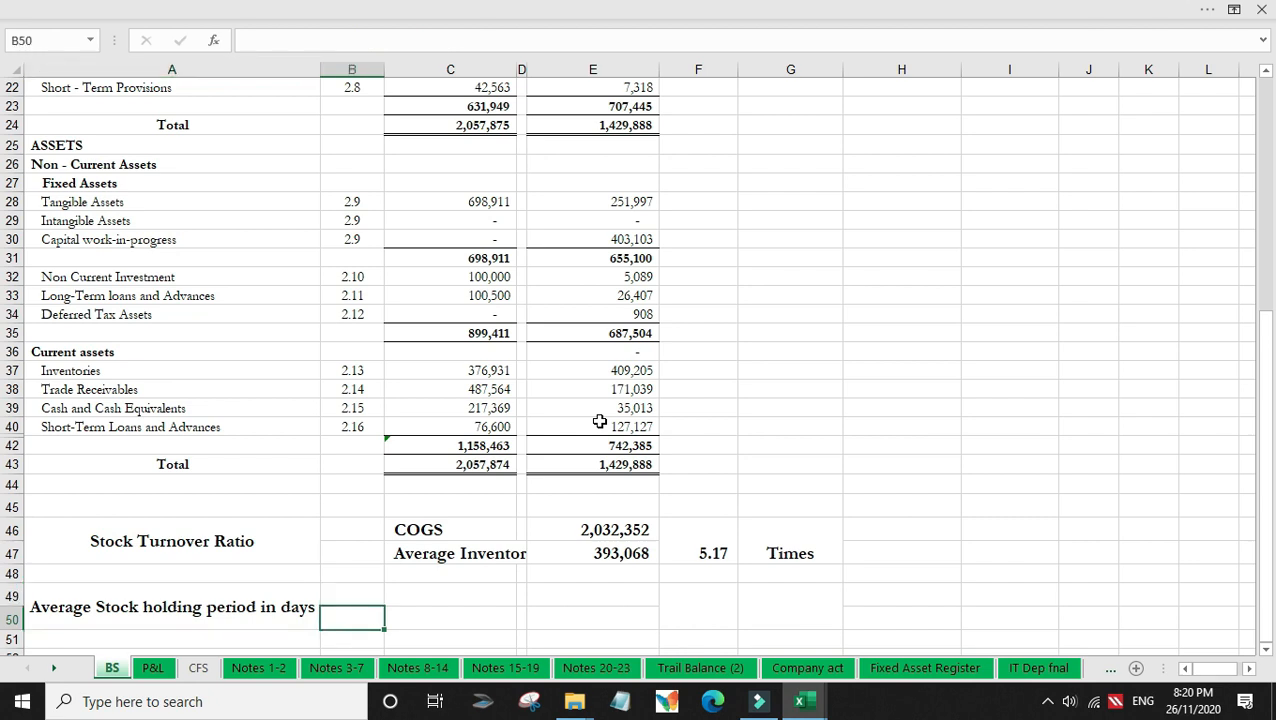
pyautogui.press('Up')
pyautogui.press('Right')
pyautogui.write('365')
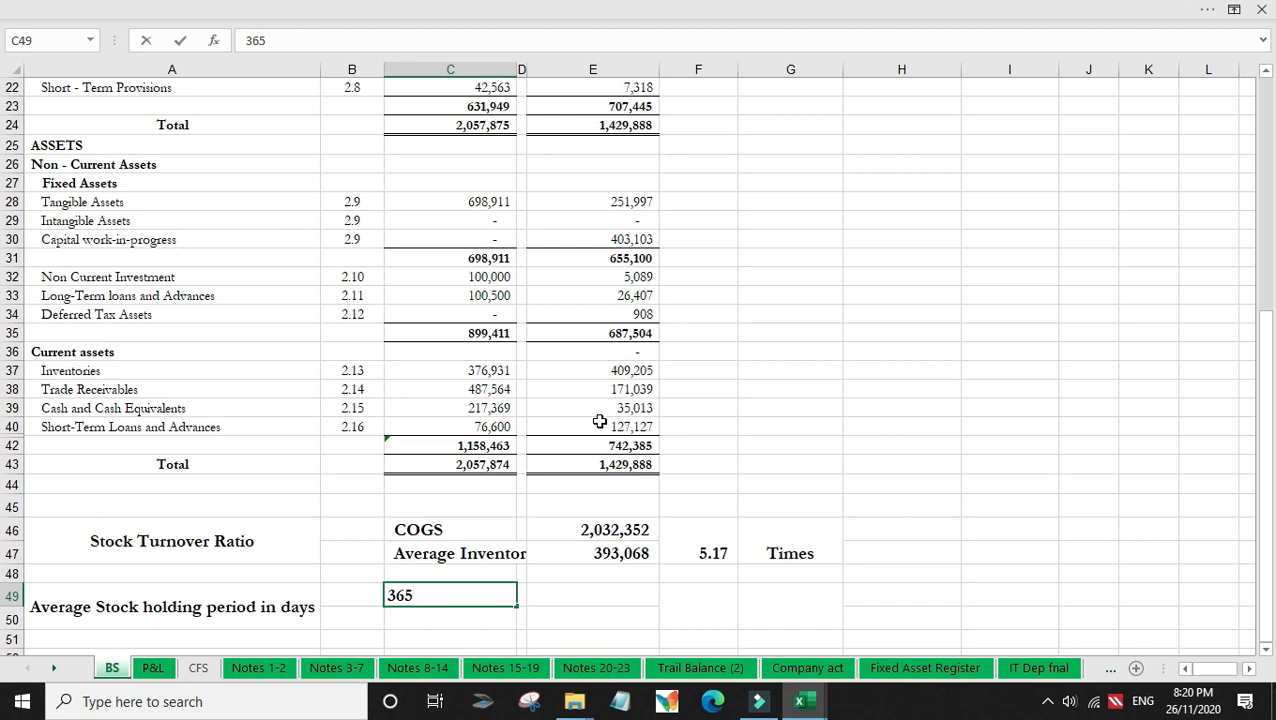
pyautogui.press('Return')
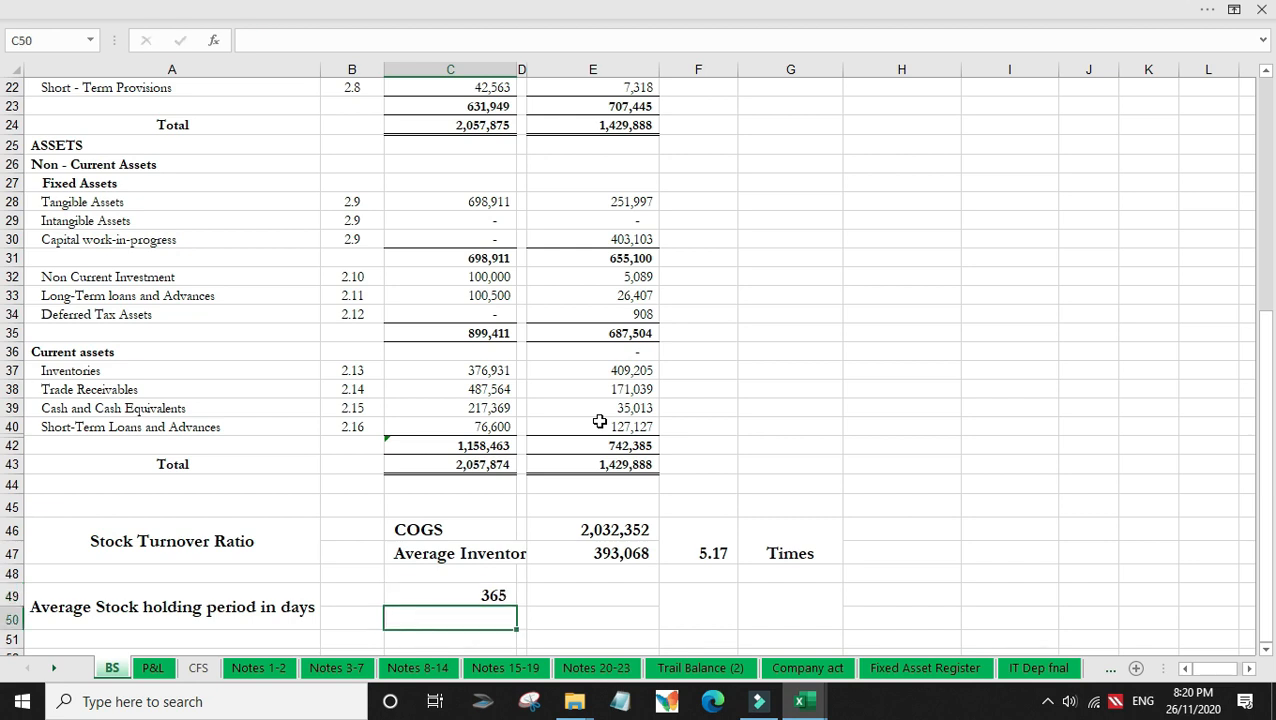
pyautogui.write('=')
pyautogui.click(220, 531)
pyautogui.press('Return')
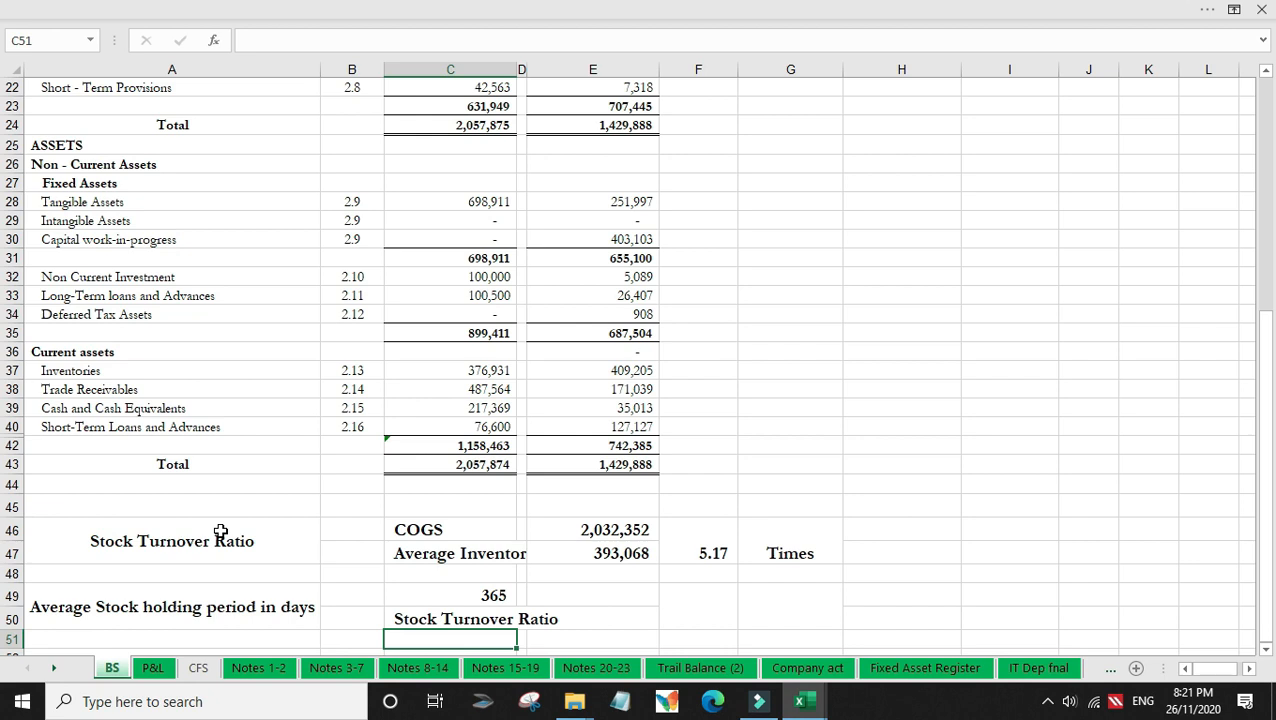
# Step: Enter the holding period figures beside the labels: 365 in E49 and 5.17 in E50
pyautogui.press('Up')
pyautogui.press('Right')
pyautogui.press('Up')
pyautogui.press('Right')
pyautogui.write('365')
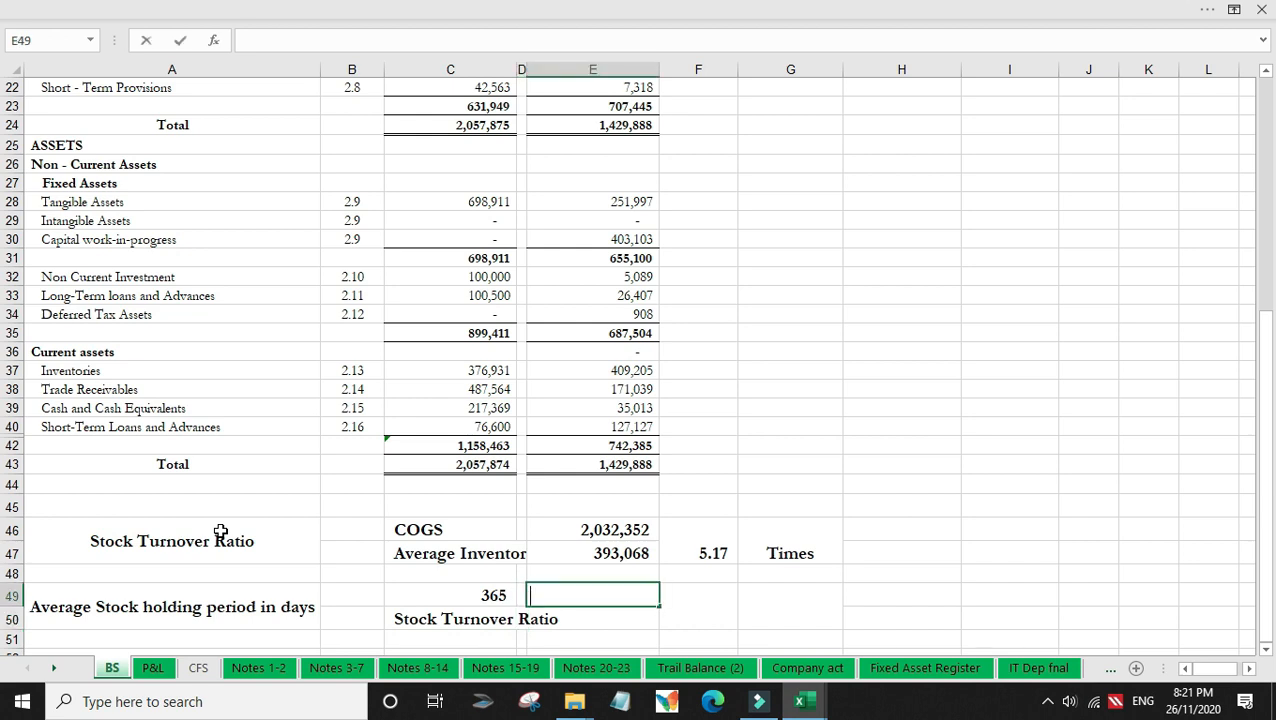
pyautogui.press('Return')
pyautogui.write('5.17')
pyautogui.press('Return')
pyautogui.press('Up')
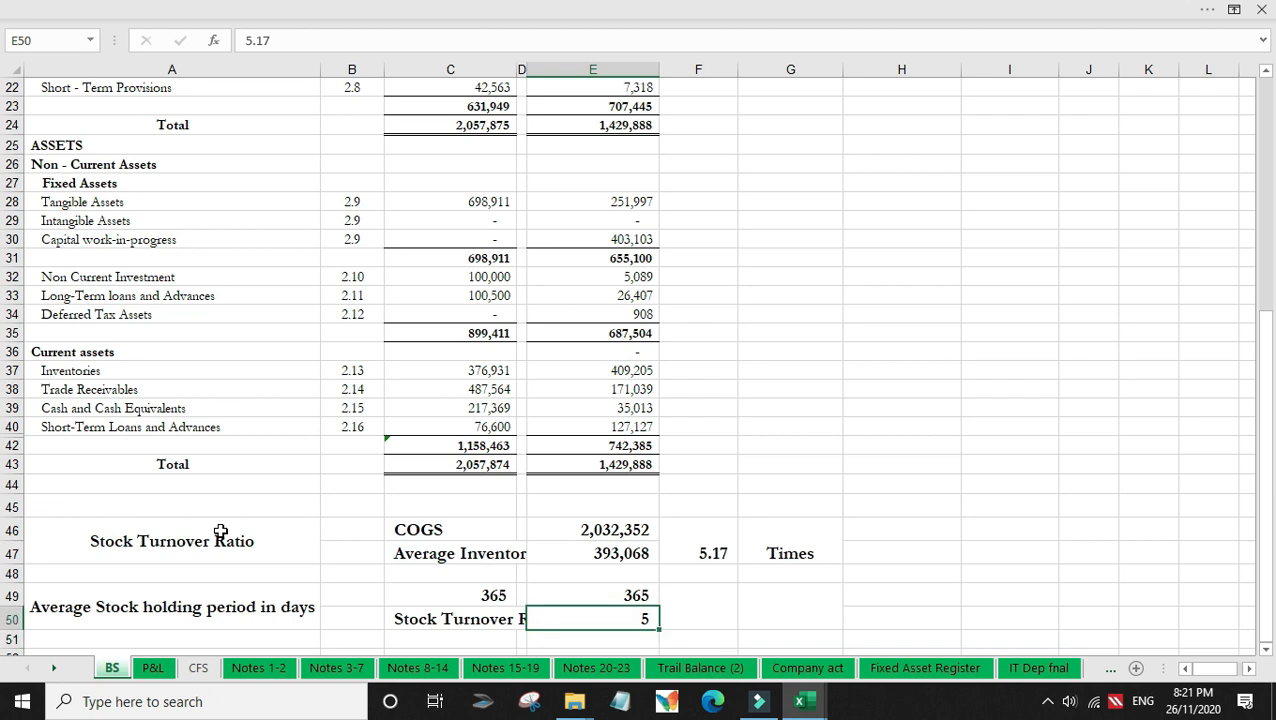
# Step: Calculate the average stock holding period in merged cell F49 by dividing E49 by E50
pyautogui.press('Right')
pyautogui.write('+')
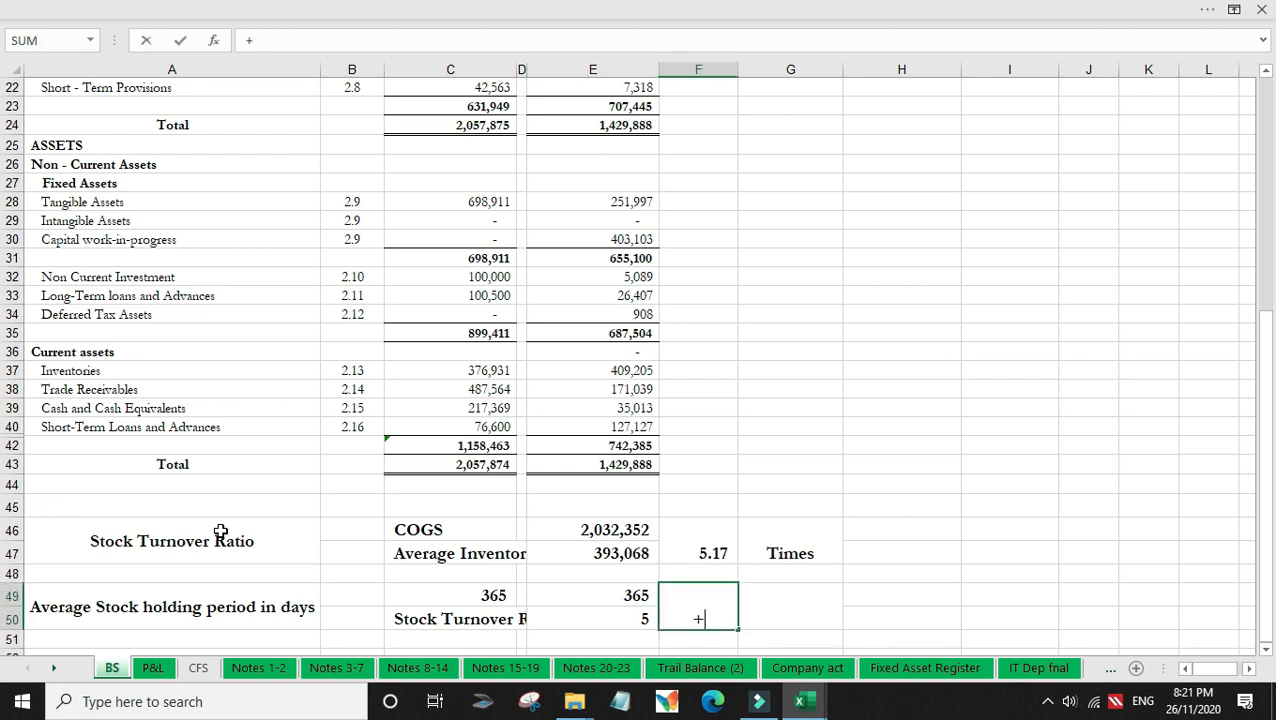
pyautogui.press('Left')
pyautogui.write('/')
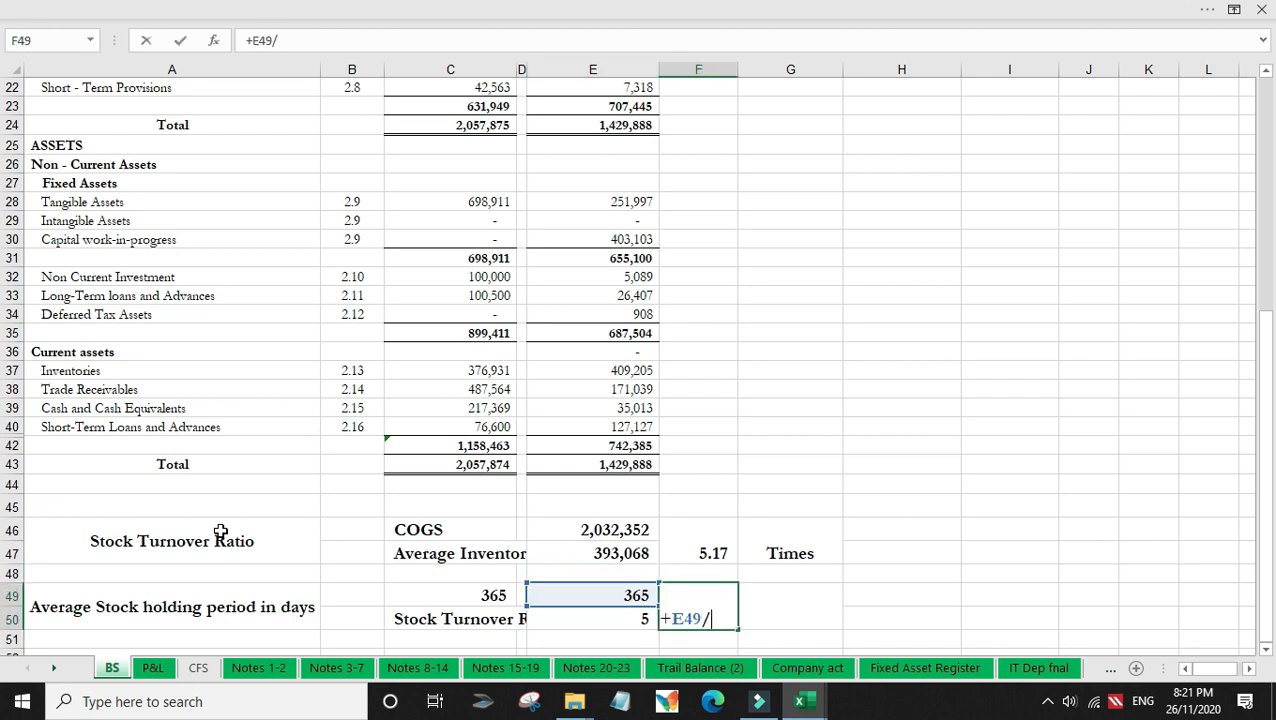
pyautogui.press('Left')
pyautogui.press('Down')
pyautogui.press('Return')
pyautogui.press('Up')
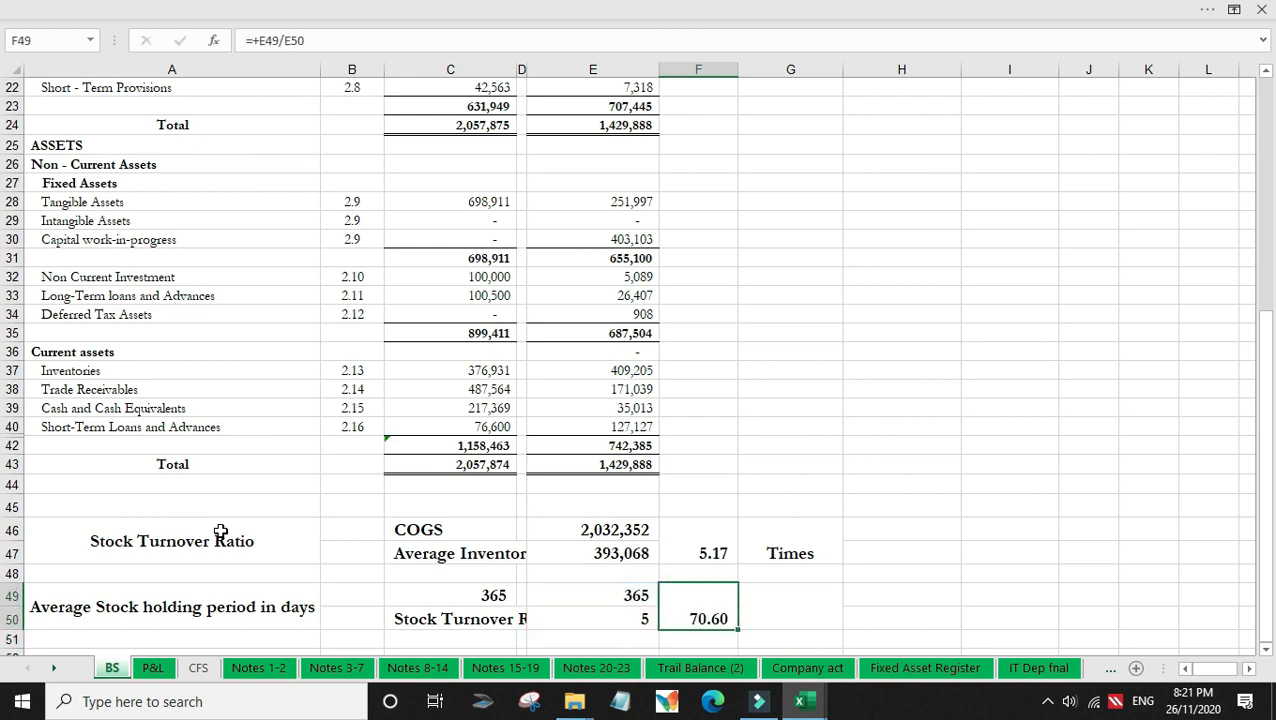
# Step: Show the stock turnover figure in E50 with two decimal places
pyautogui.click(622, 616)
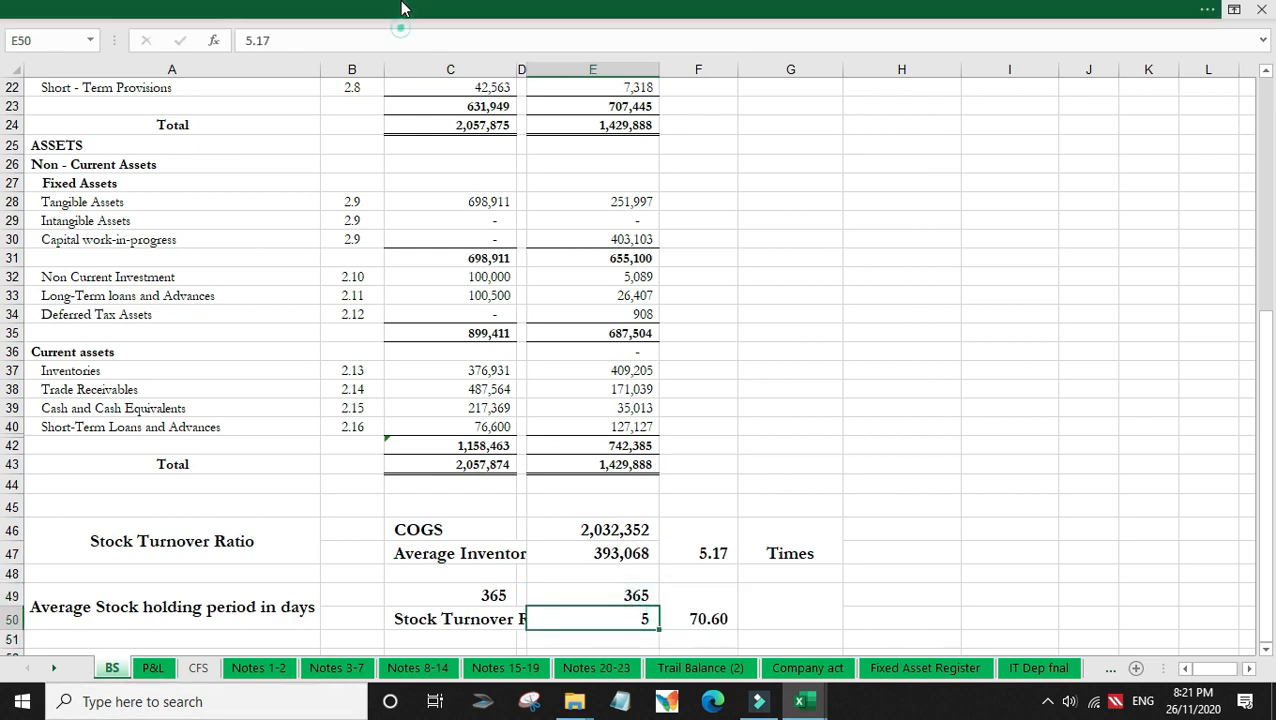
pyautogui.click(404, 14)
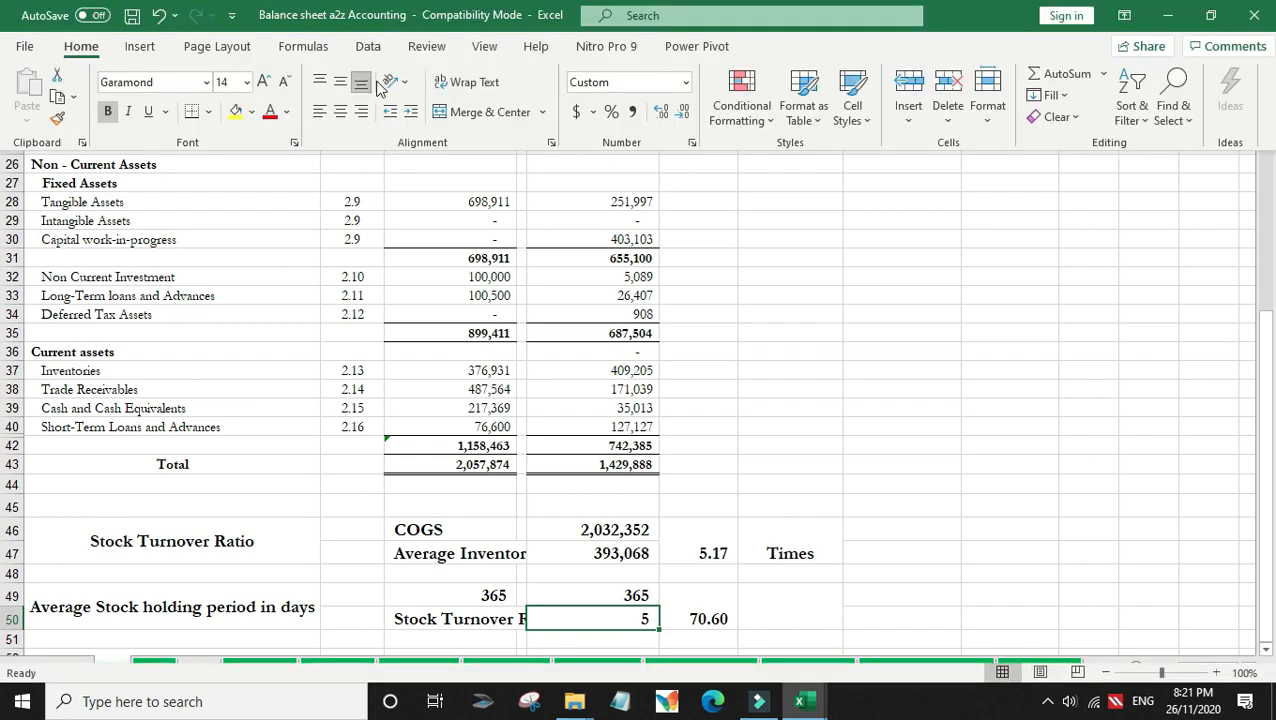
pyautogui.click(663, 113)
pyautogui.click(663, 113)
# Step: Enter the unit Days in merged cell G49 beside the holding period result
pyautogui.click(843, 578)
pyautogui.click(803, 607)
pyautogui.write('Days')
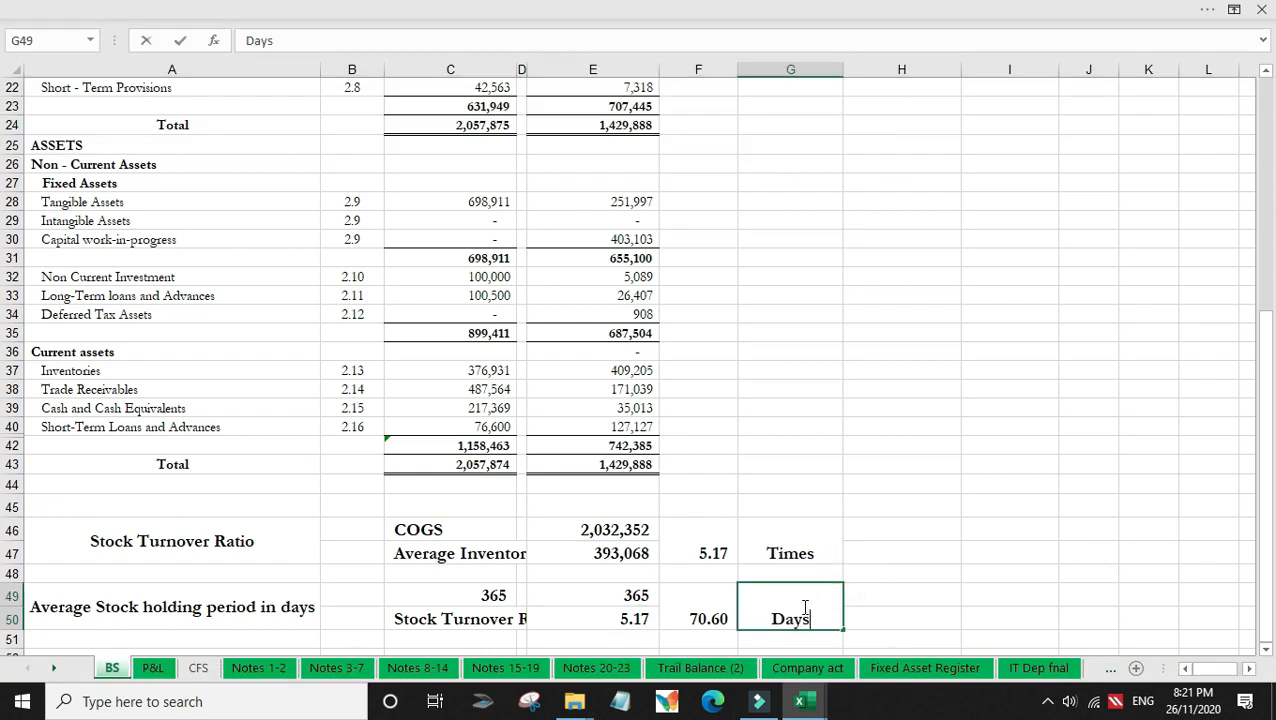
pyautogui.press('Return')
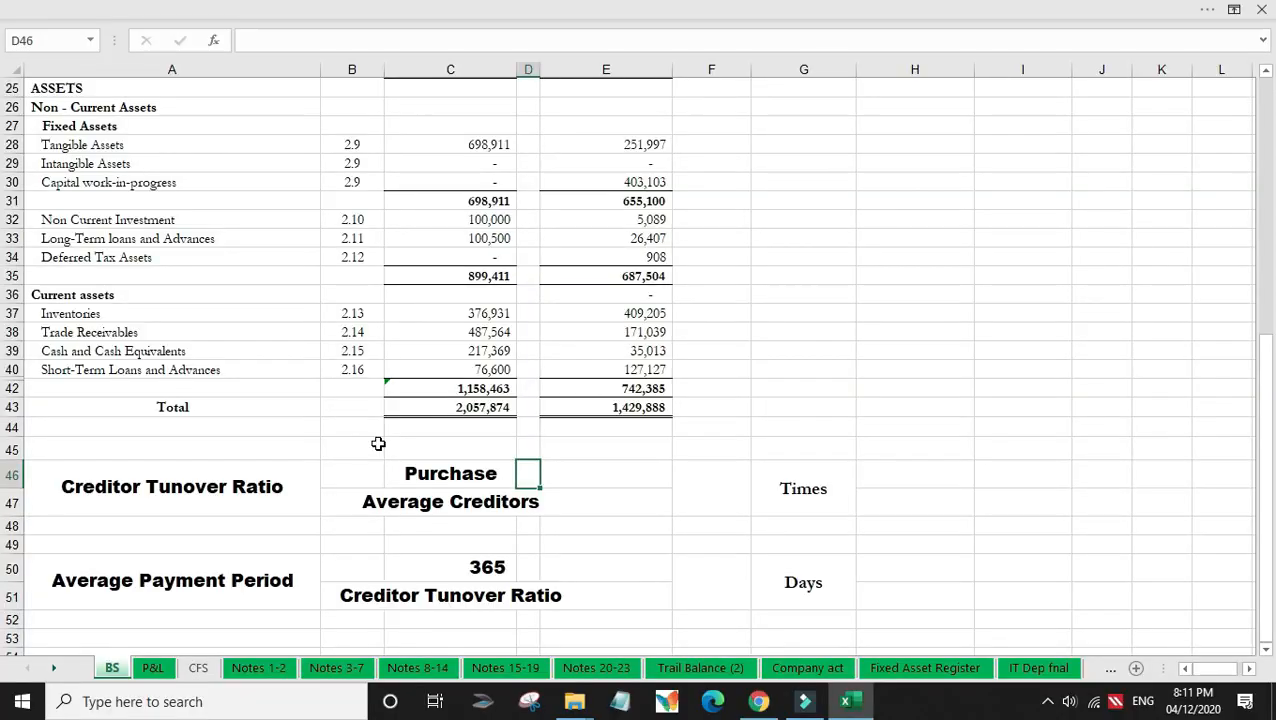
# Step: Review the formula labels of the Creditor Turnover Ratio and Average Payment Period blocks in rows 46 to 51
pyautogui.press('Left')
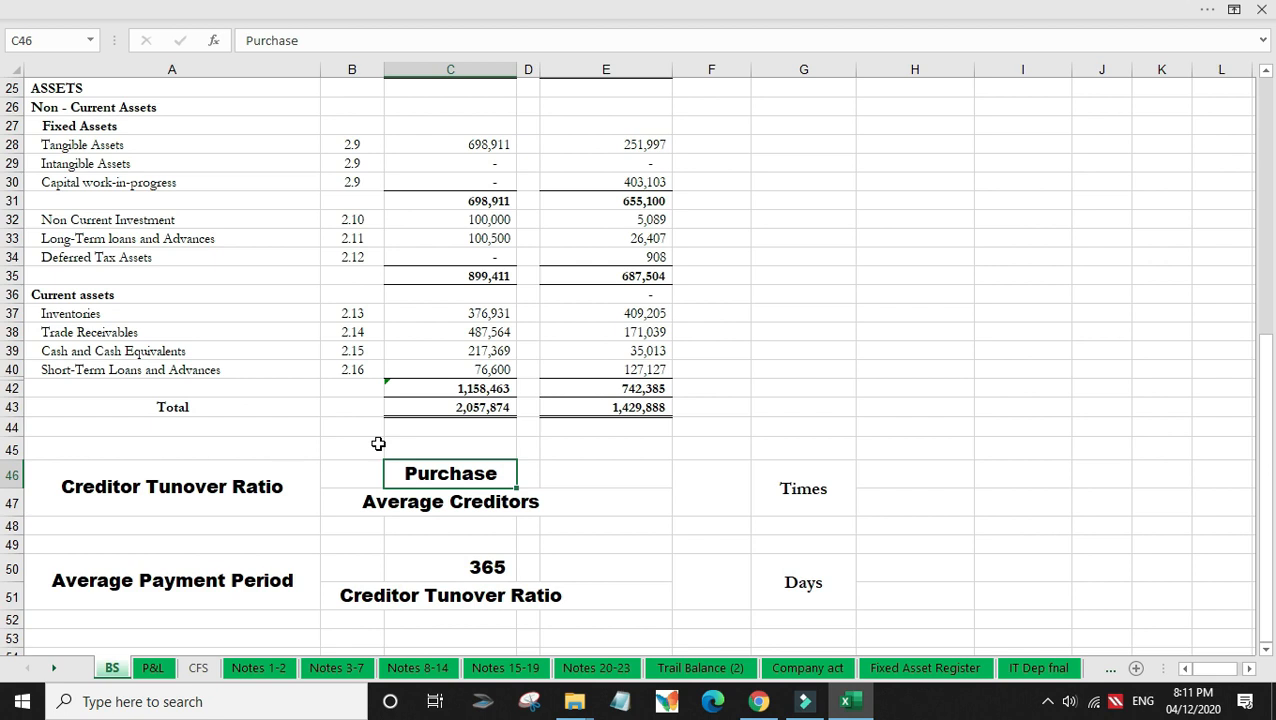
pyautogui.press('Down')
pyautogui.press('Down')
pyautogui.press('Down')
pyautogui.press('Down')
pyautogui.press('Down')
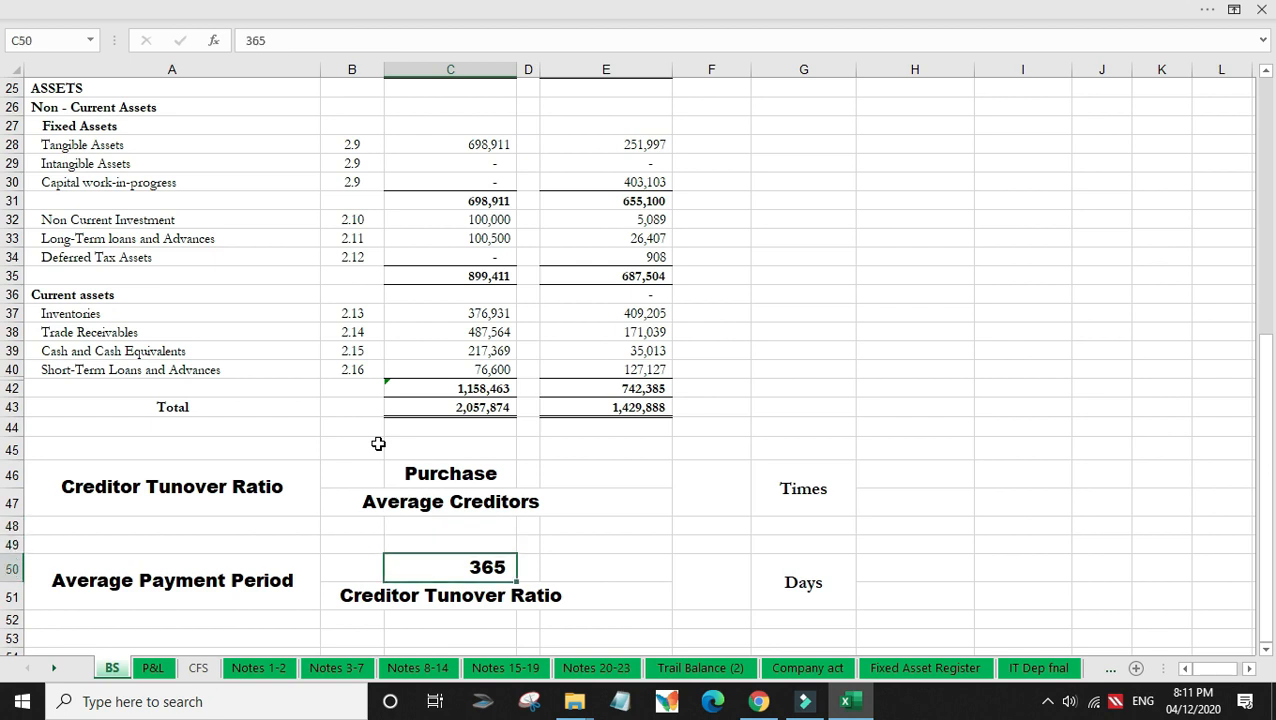
pyautogui.press('Left')
pyautogui.press('Left')
pyautogui.press('Right')
pyautogui.press('Right')
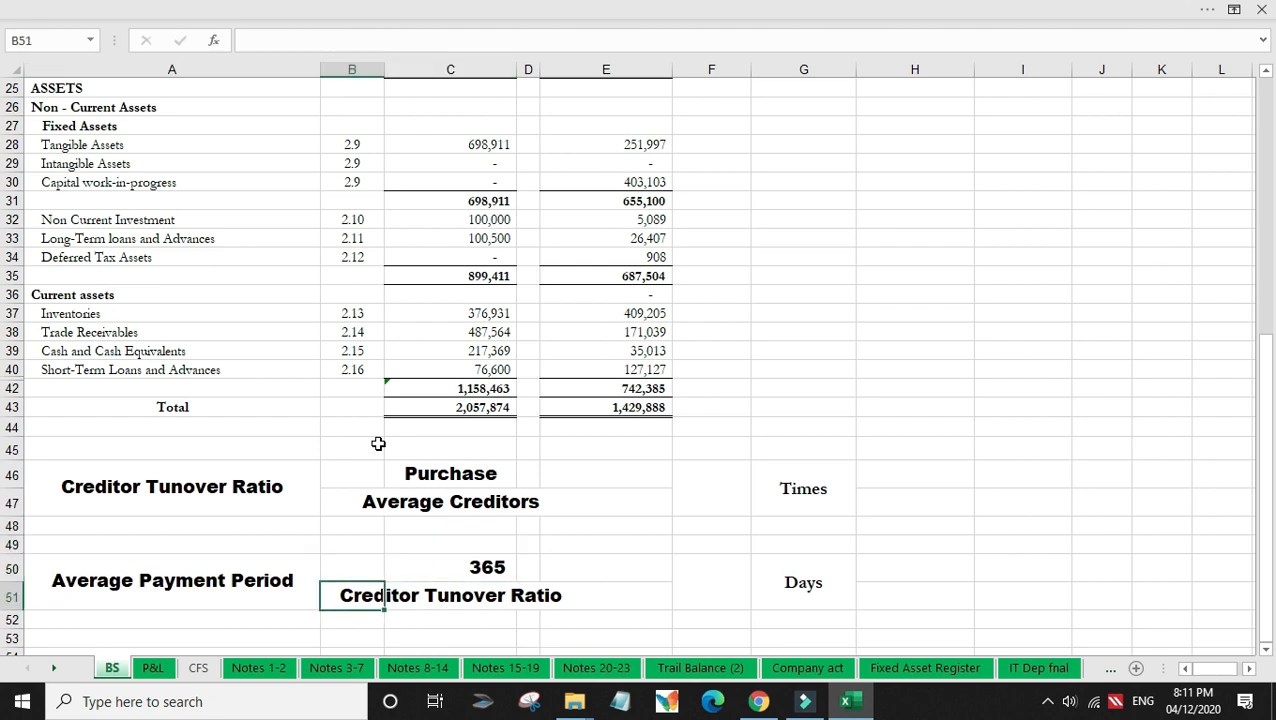
pyautogui.press('Up')
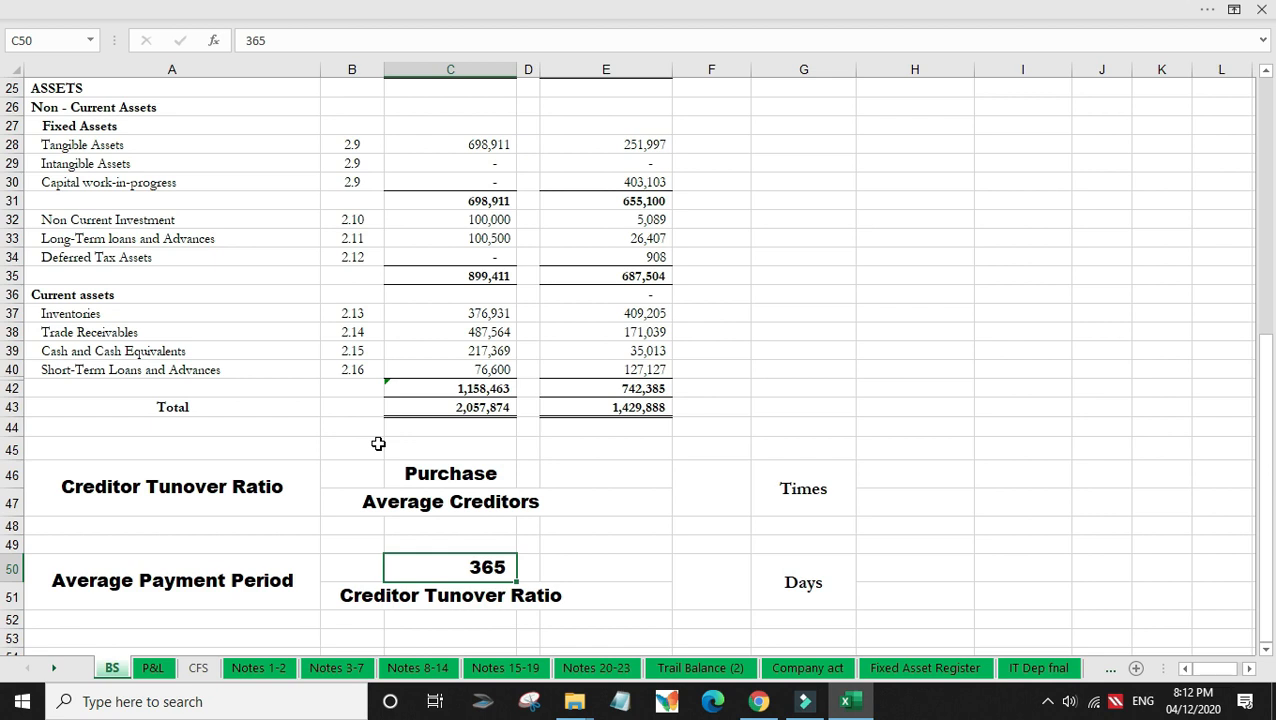
pyautogui.press('Up')
pyautogui.press('Up')
pyautogui.press('Up')
pyautogui.press('Up')
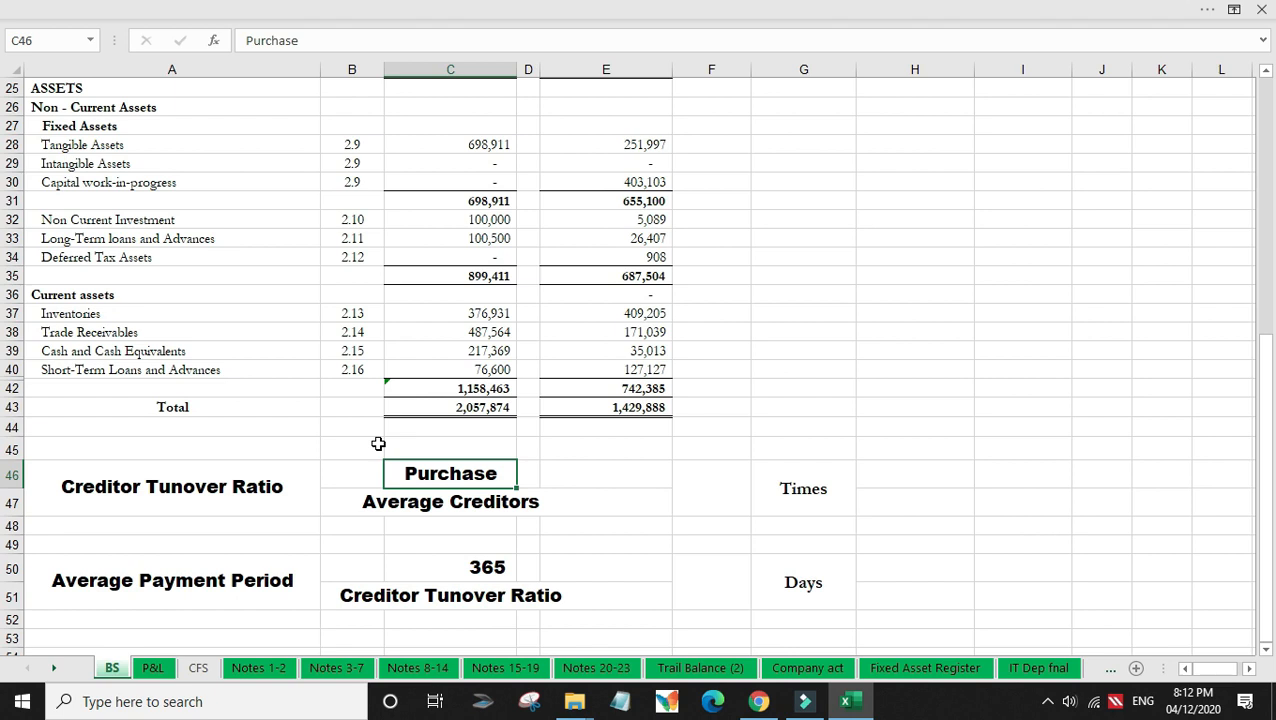
# Step: Link the Purchase figure in E46 to the March 31, 2020 Purchases amount in cell C55 of the Notes 15-19 sheet
pyautogui.press('Right')
pyautogui.press('Right')
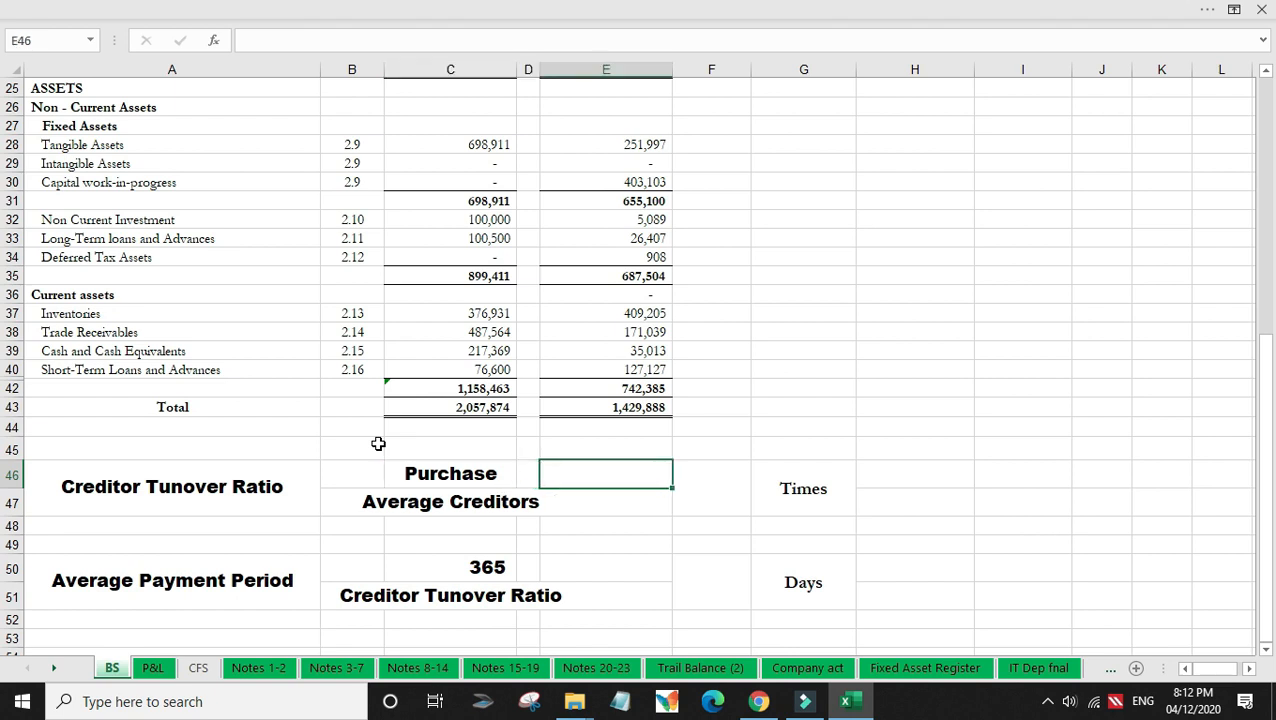
pyautogui.write("+'P&L'!")
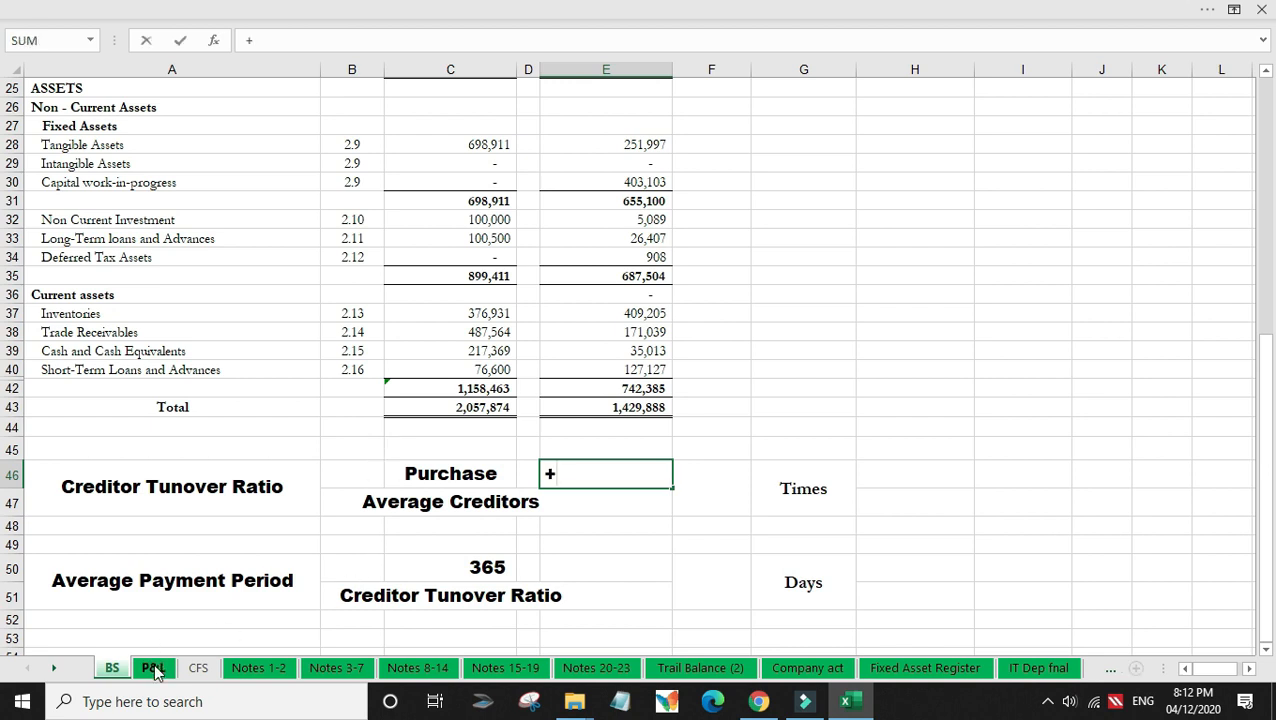
pyautogui.click(153, 668)
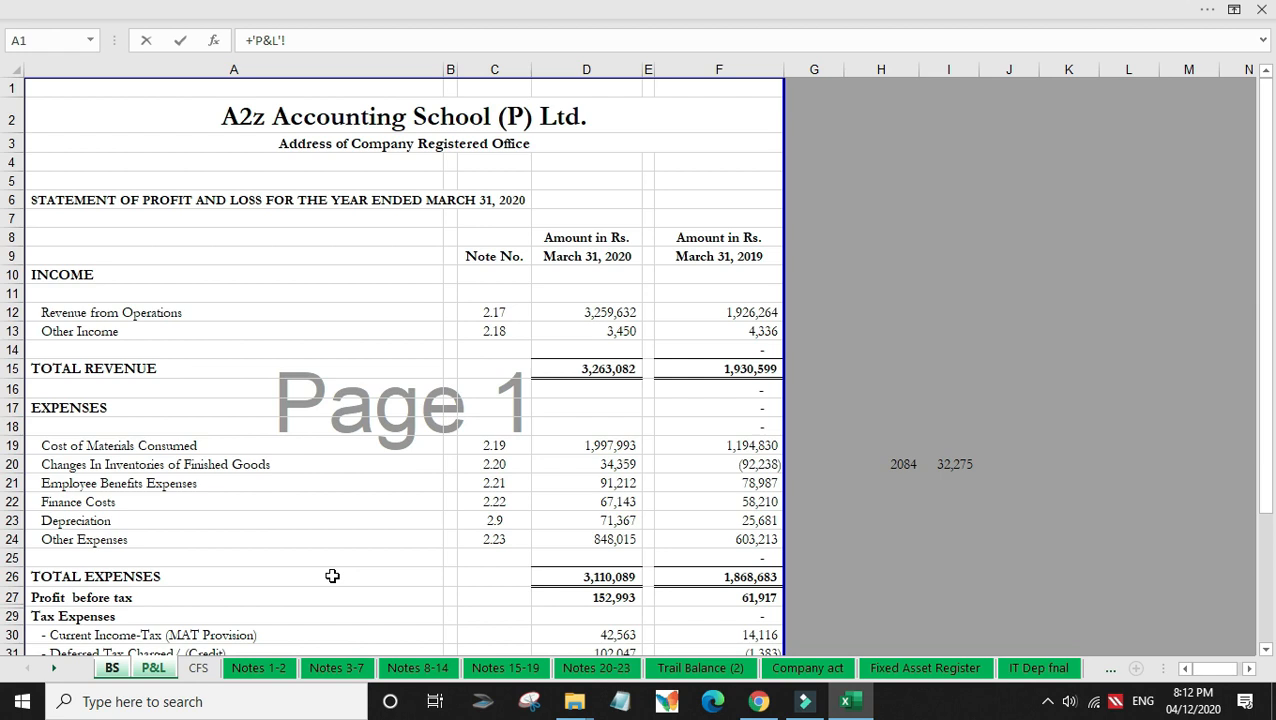
pyautogui.click(490, 668)
pyautogui.scroll(5, 346, 437)
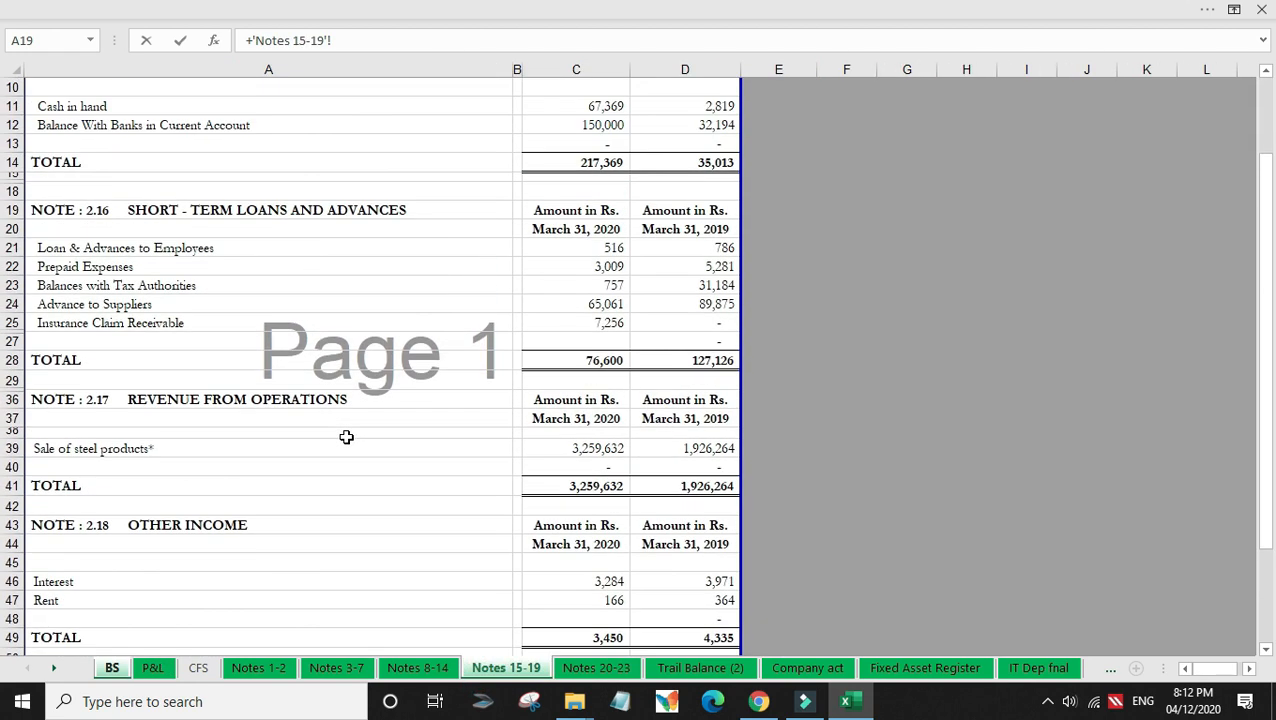
pyautogui.scroll(-1, 346, 437)
pyautogui.scroll(-3, 346, 437)
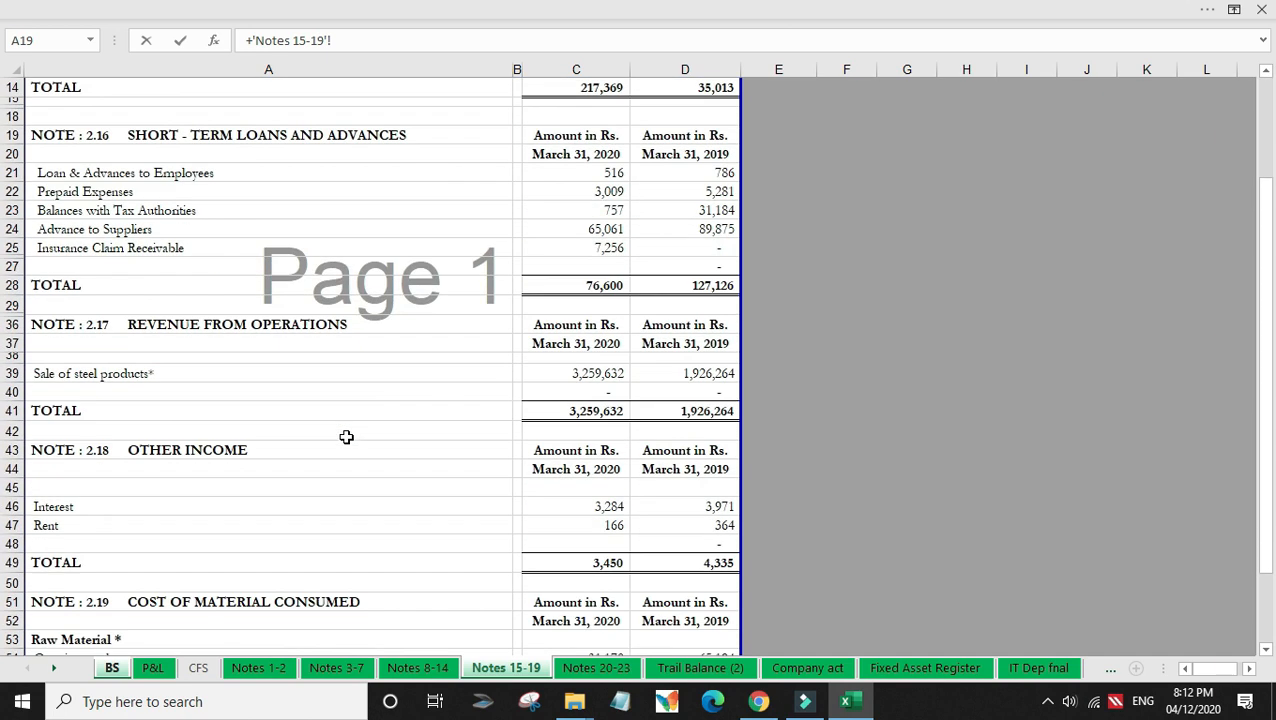
pyautogui.scroll(-3, 346, 437)
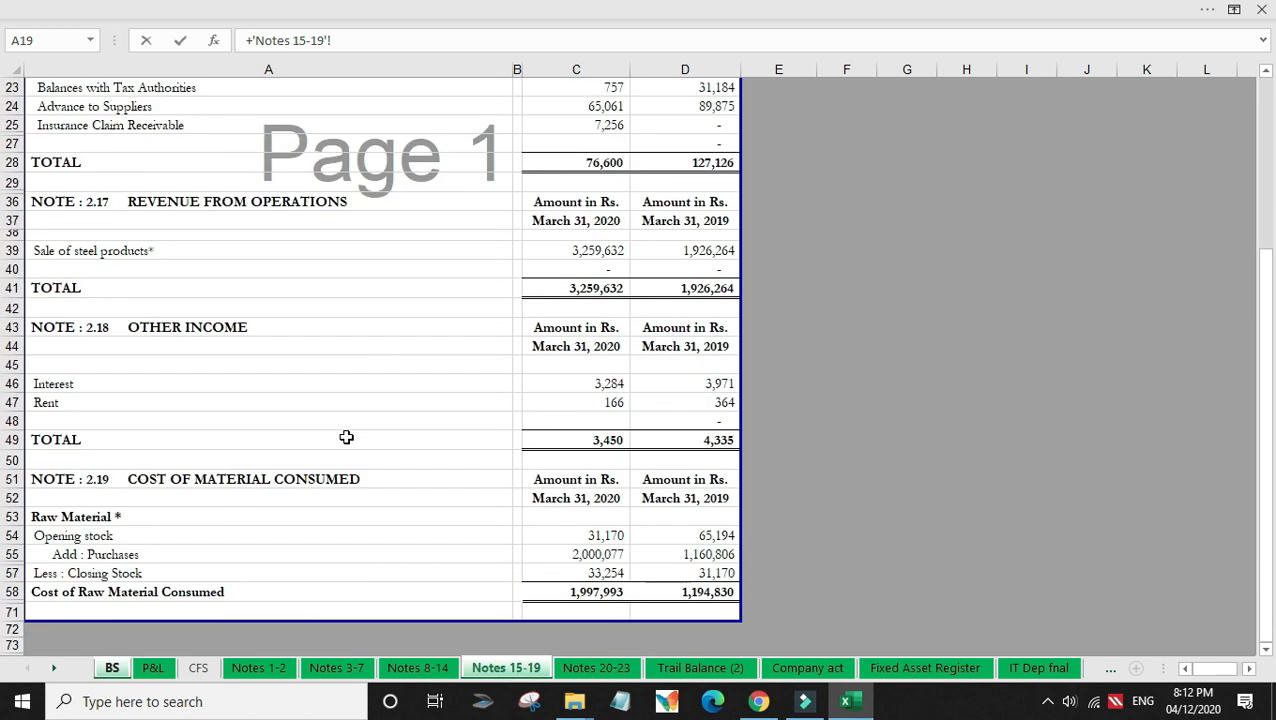
pyautogui.click(592, 554)
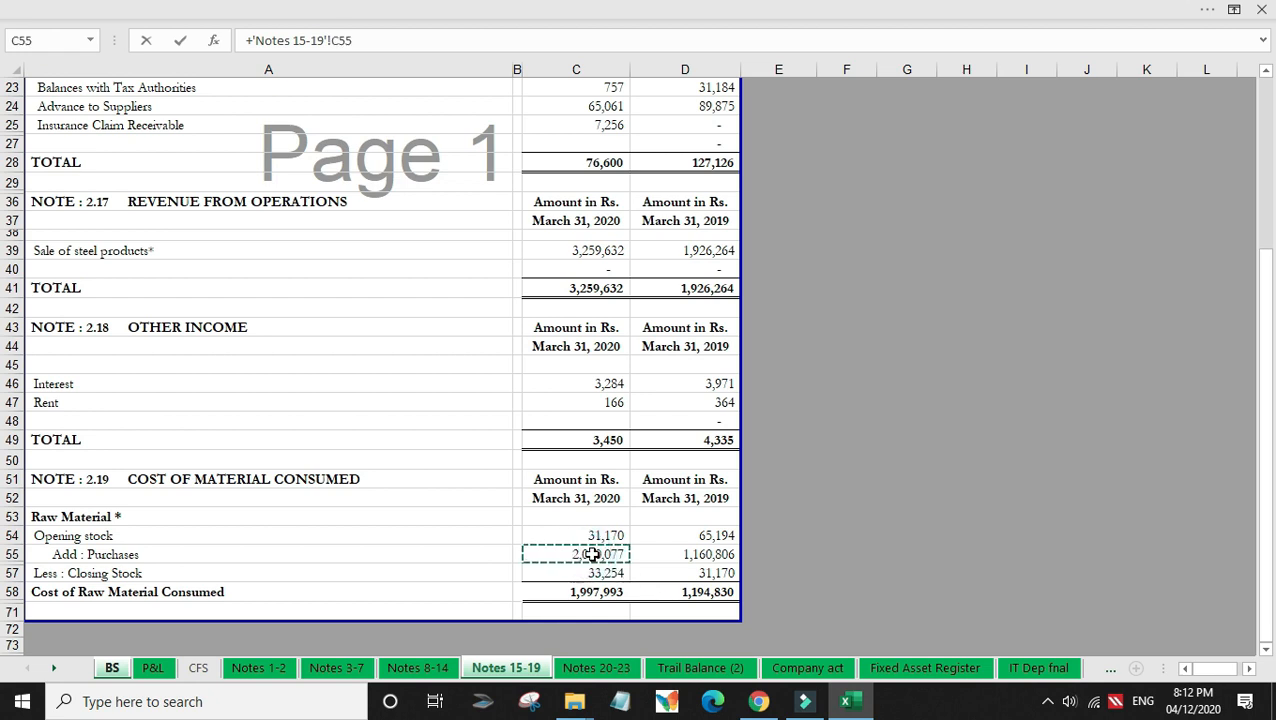
pyautogui.press('Escape')
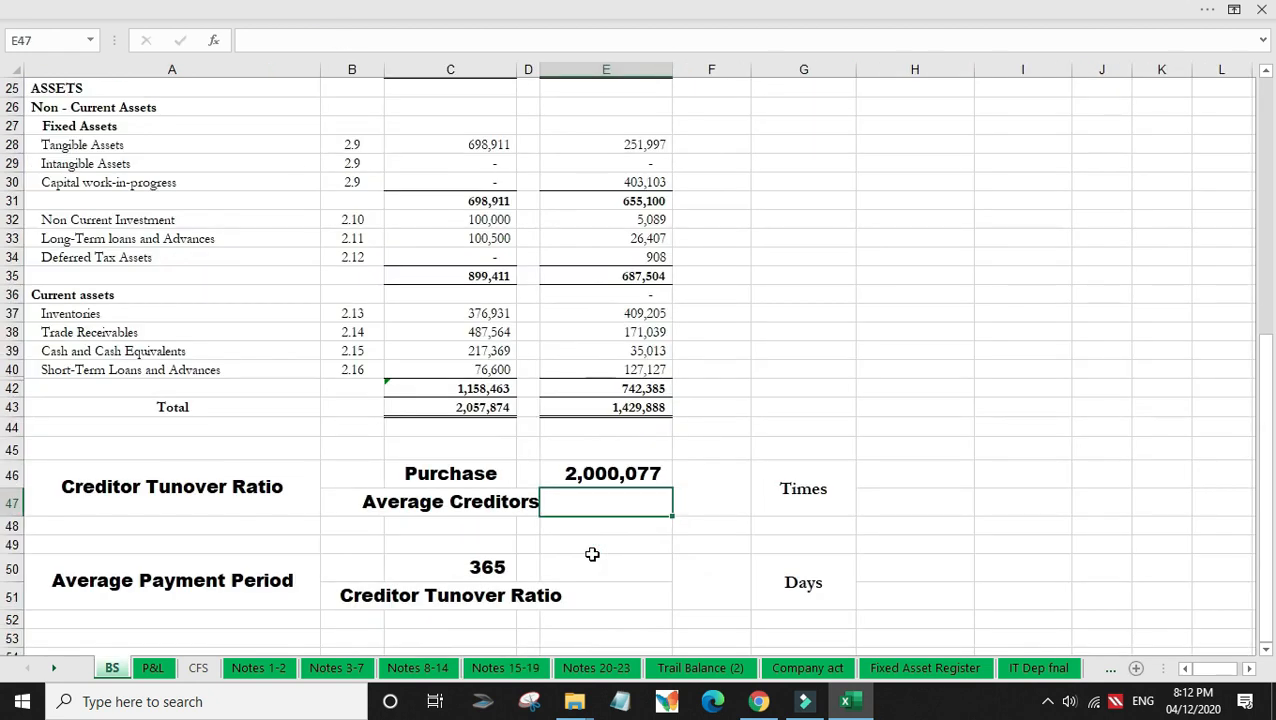
# Step: Calculate average creditors in E47 from the two years' Trade Payables with the formula +(C20+E20)/2
pyautogui.write('+(')
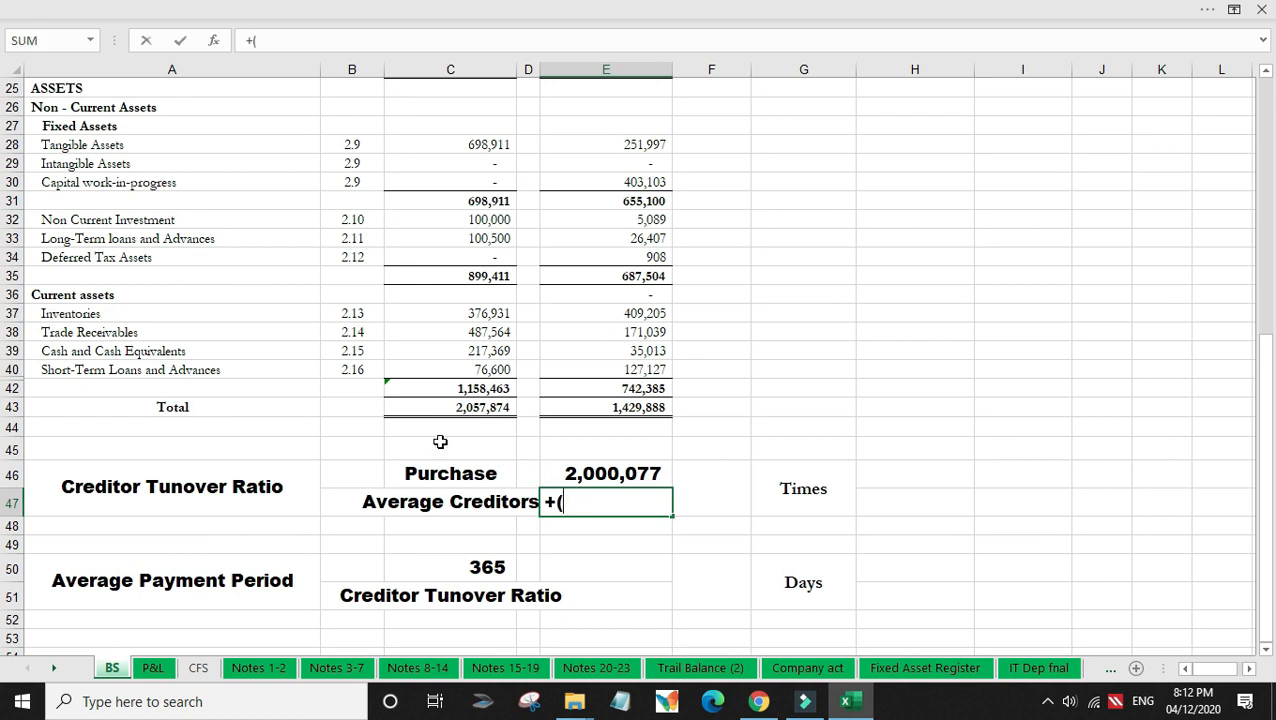
pyautogui.scroll(5, 410, 363)
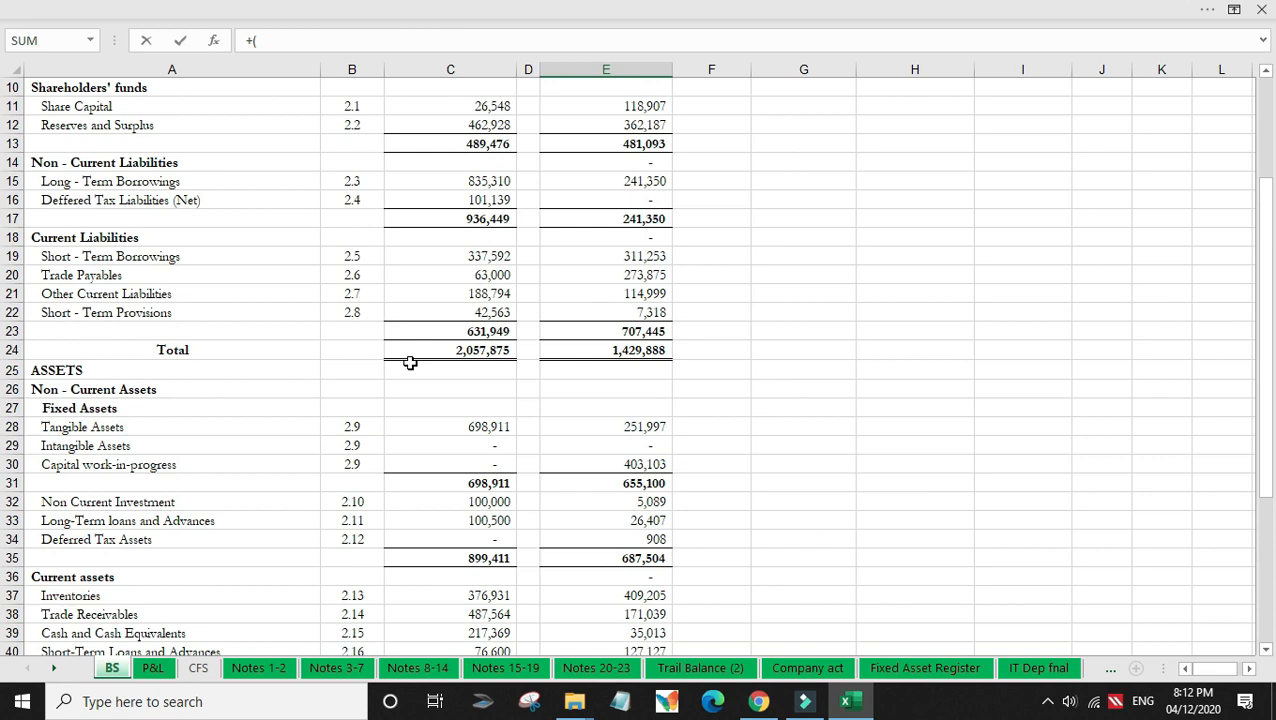
pyautogui.click(472, 277)
pyautogui.write('+')
pyautogui.click(588, 282)
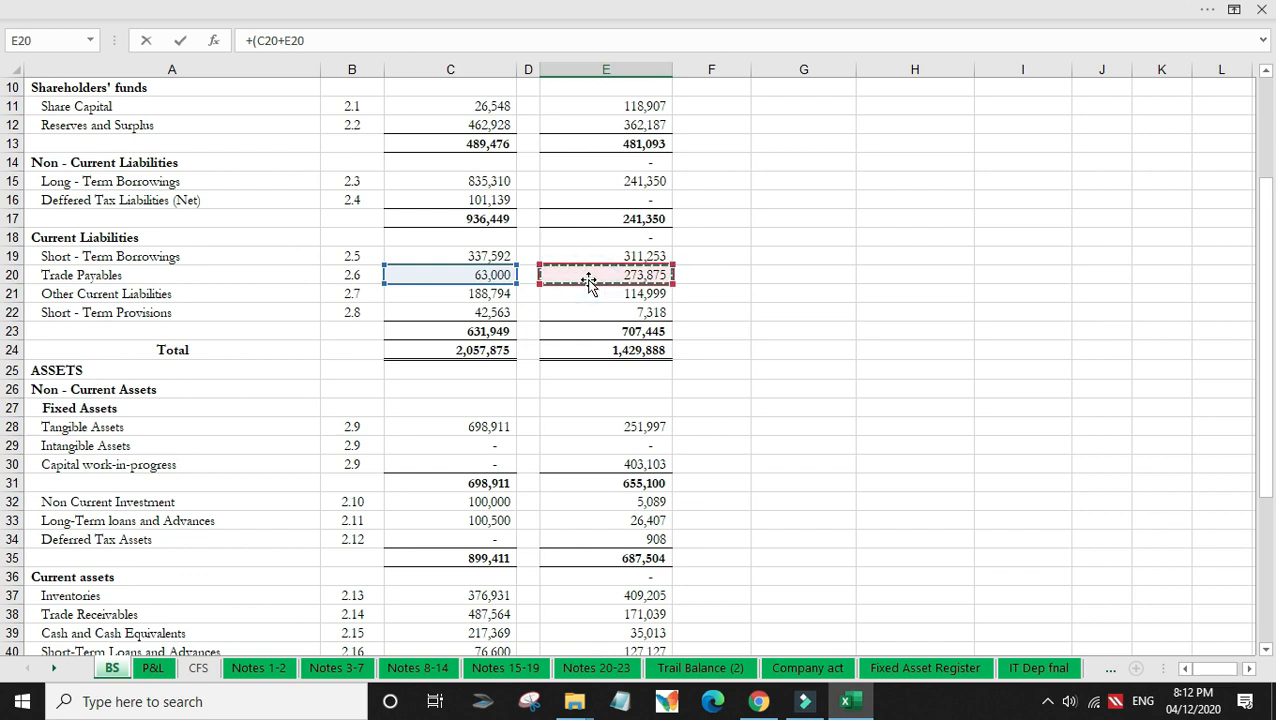
pyautogui.write(')/2')
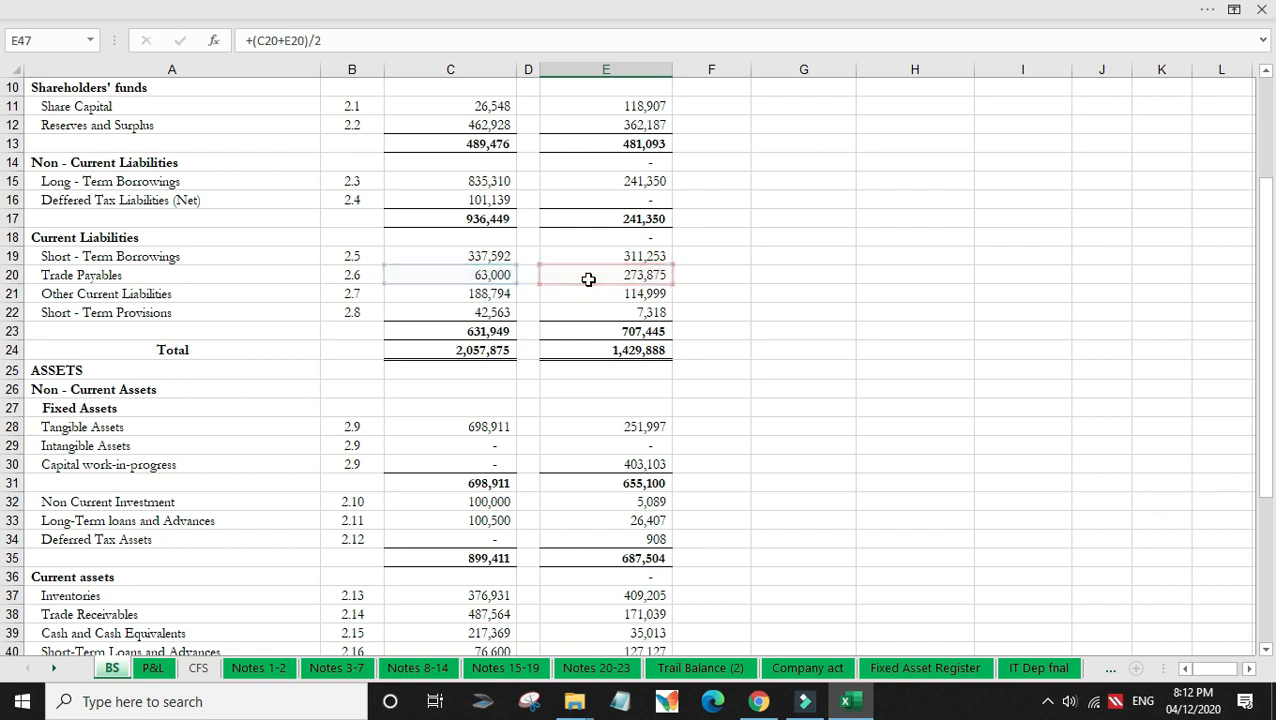
pyautogui.press('Return')
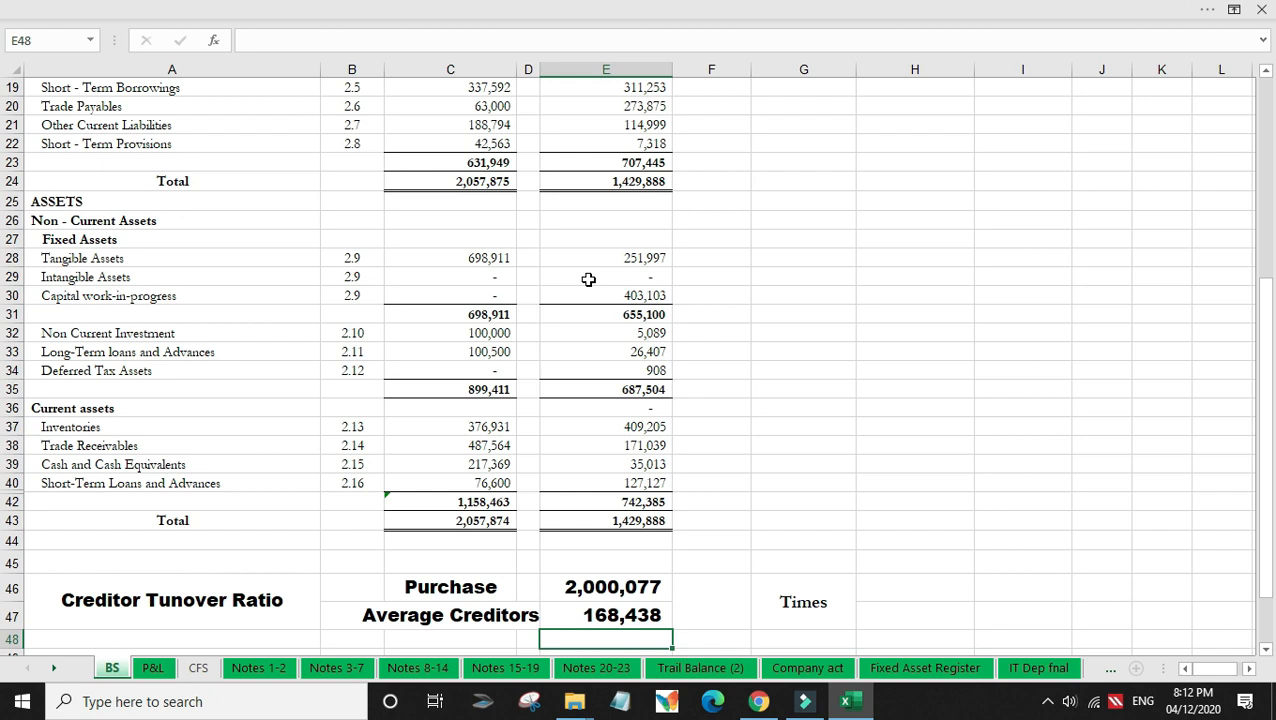
# Step: Calculate the creditor turnover ratio in merged cell F46 by dividing purchases in E46 by average creditors in E47
pyautogui.press('Up')
pyautogui.press('Right')
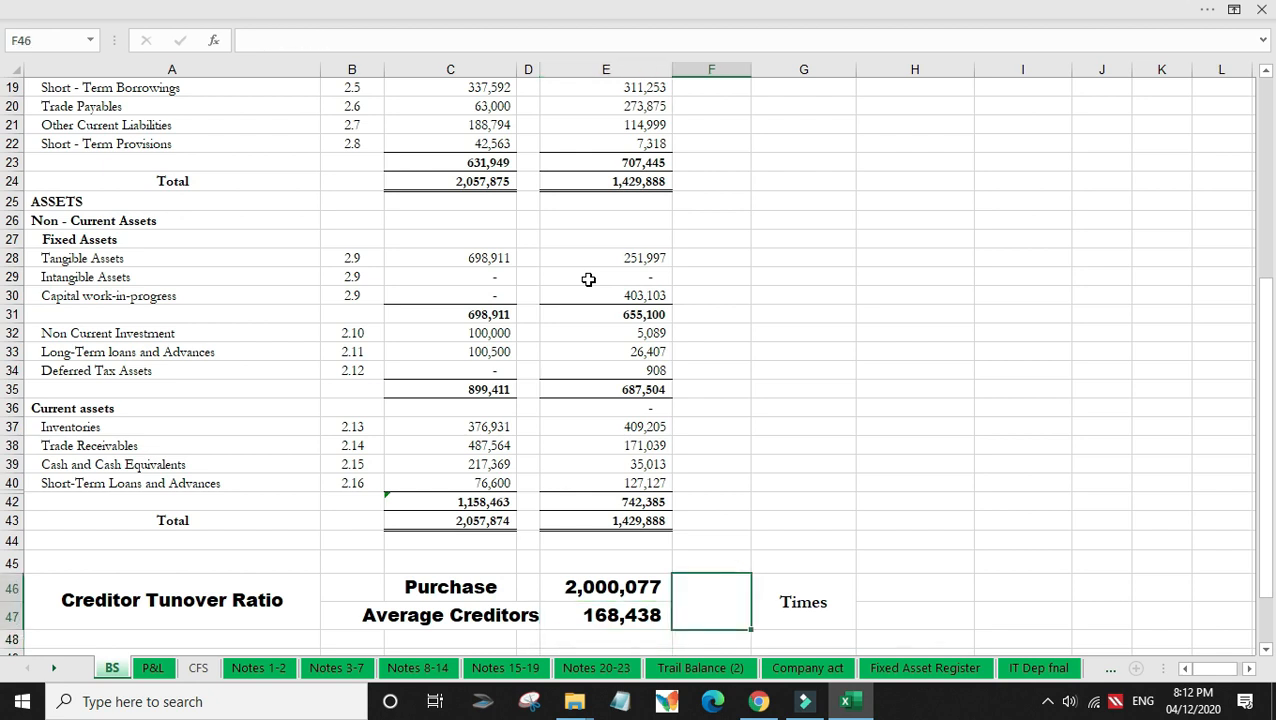
pyautogui.write('+')
pyautogui.press('Left')
pyautogui.press('Up')
pyautogui.write('/')
pyautogui.press('Left')
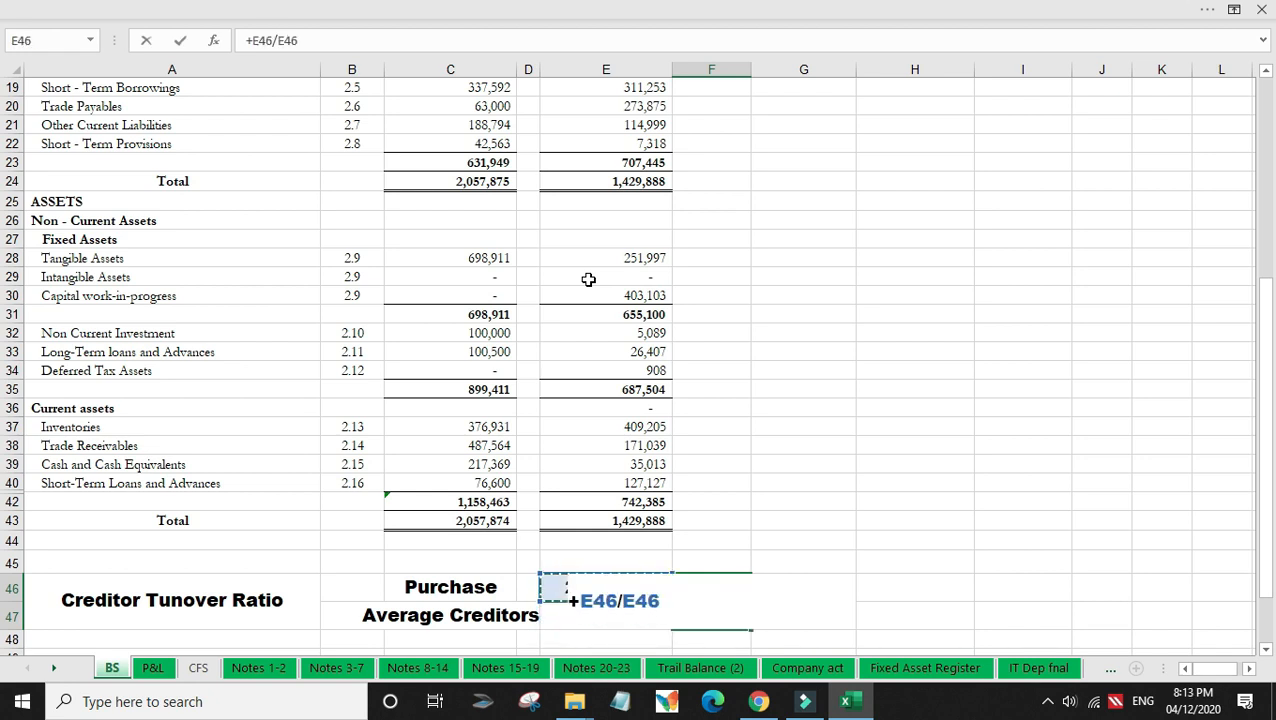
pyautogui.press('Down')
pyautogui.press('Return')
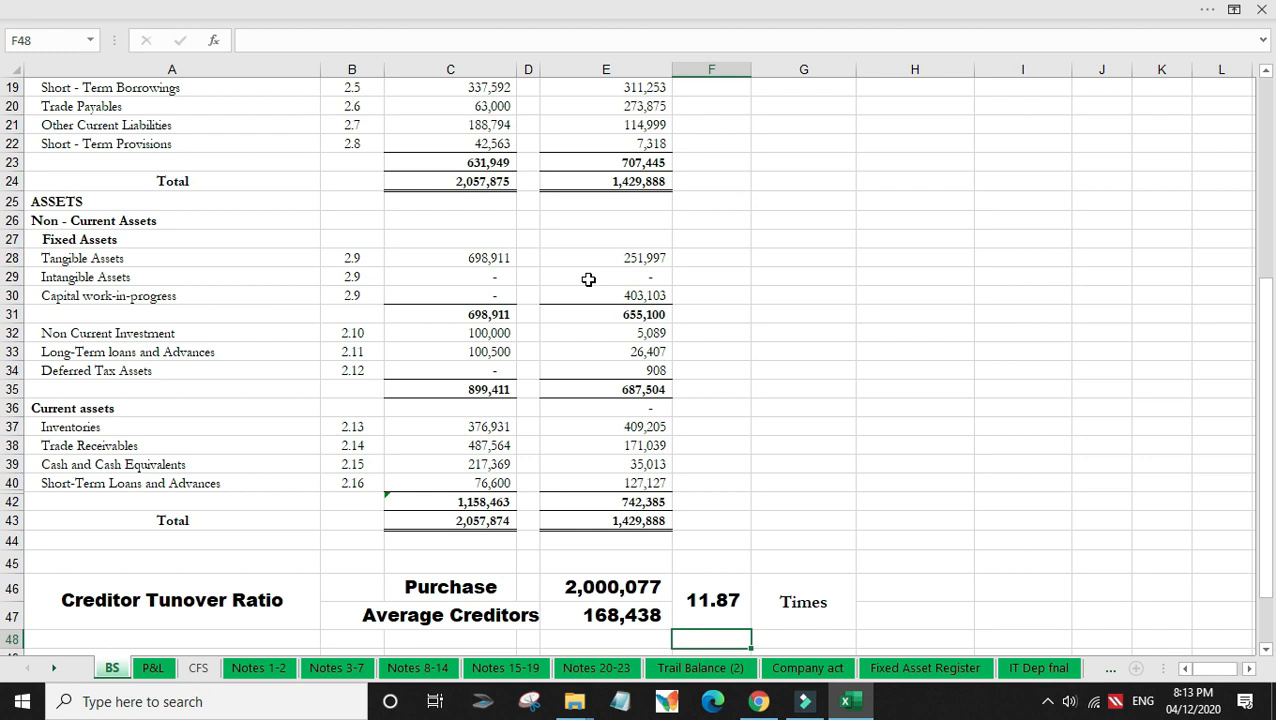
pyautogui.press('Return')
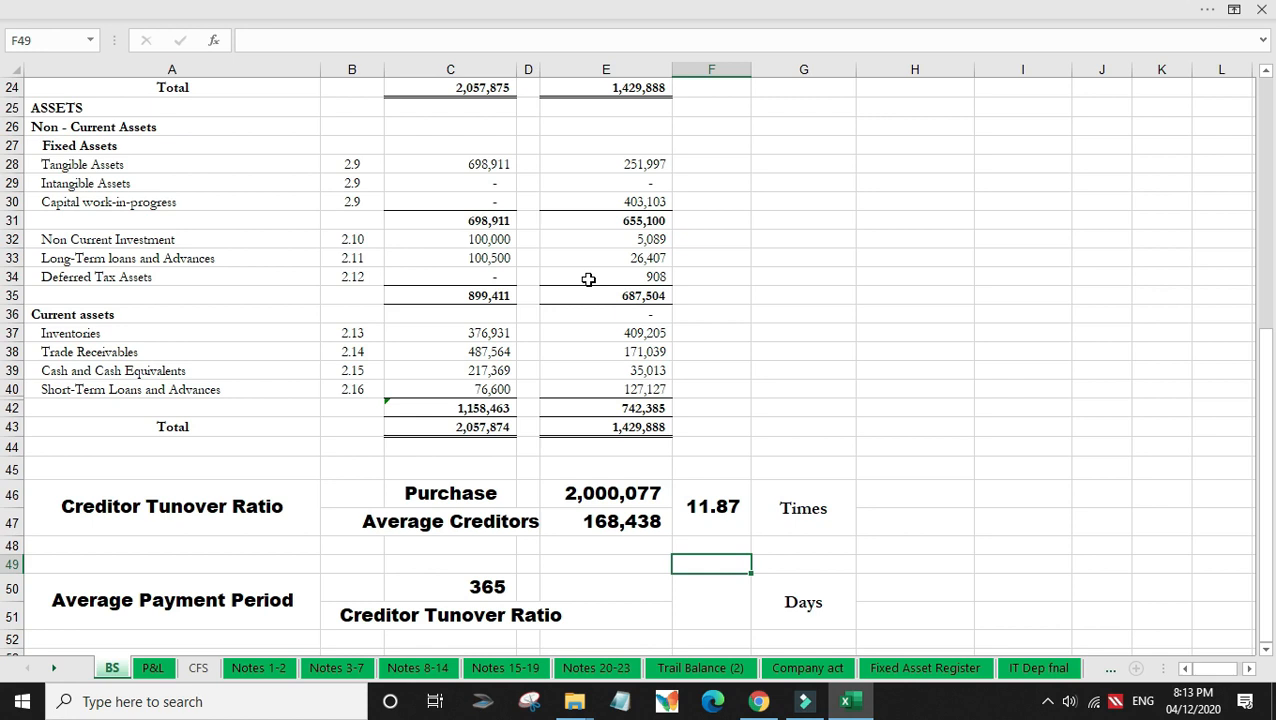
# Step: Enter 365 in E50 and link E51 to the creditor turnover ratio in merged cell F46
pyautogui.press('Left')
pyautogui.press('Down')
pyautogui.write('365')
pyautogui.press('Return')
pyautogui.write('+')
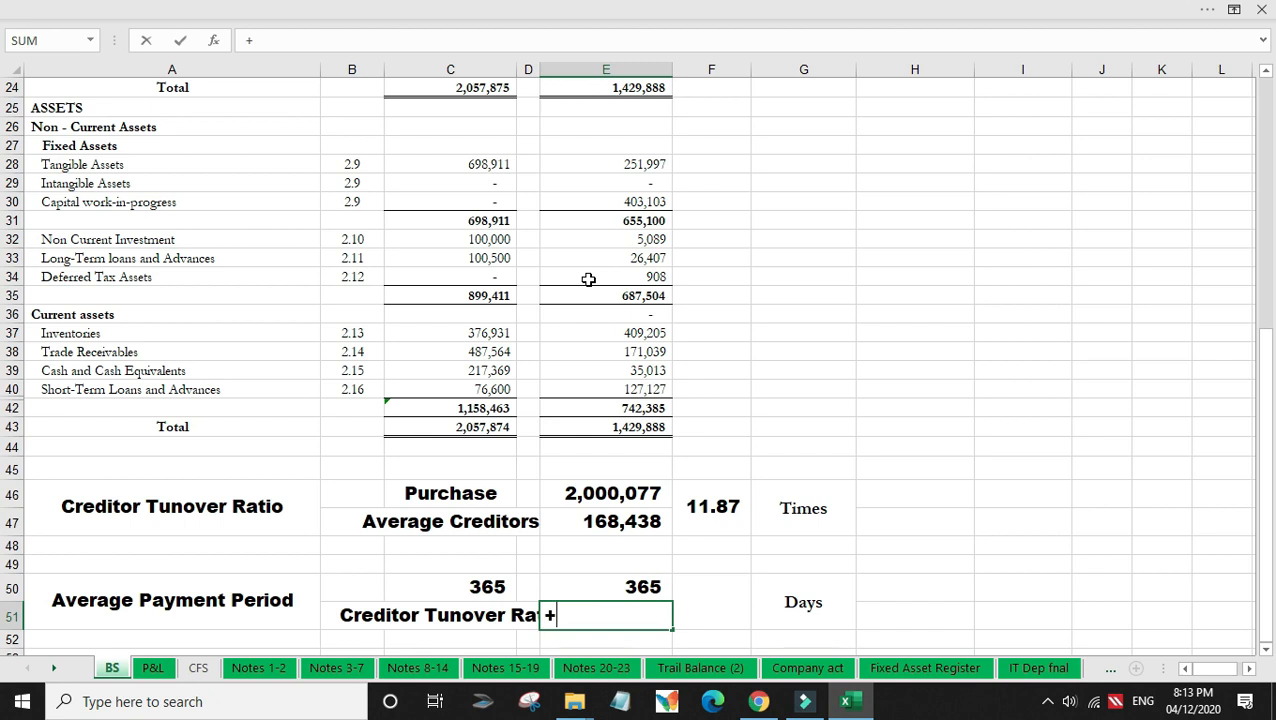
pyautogui.click(698, 507)
pyautogui.press('Return')
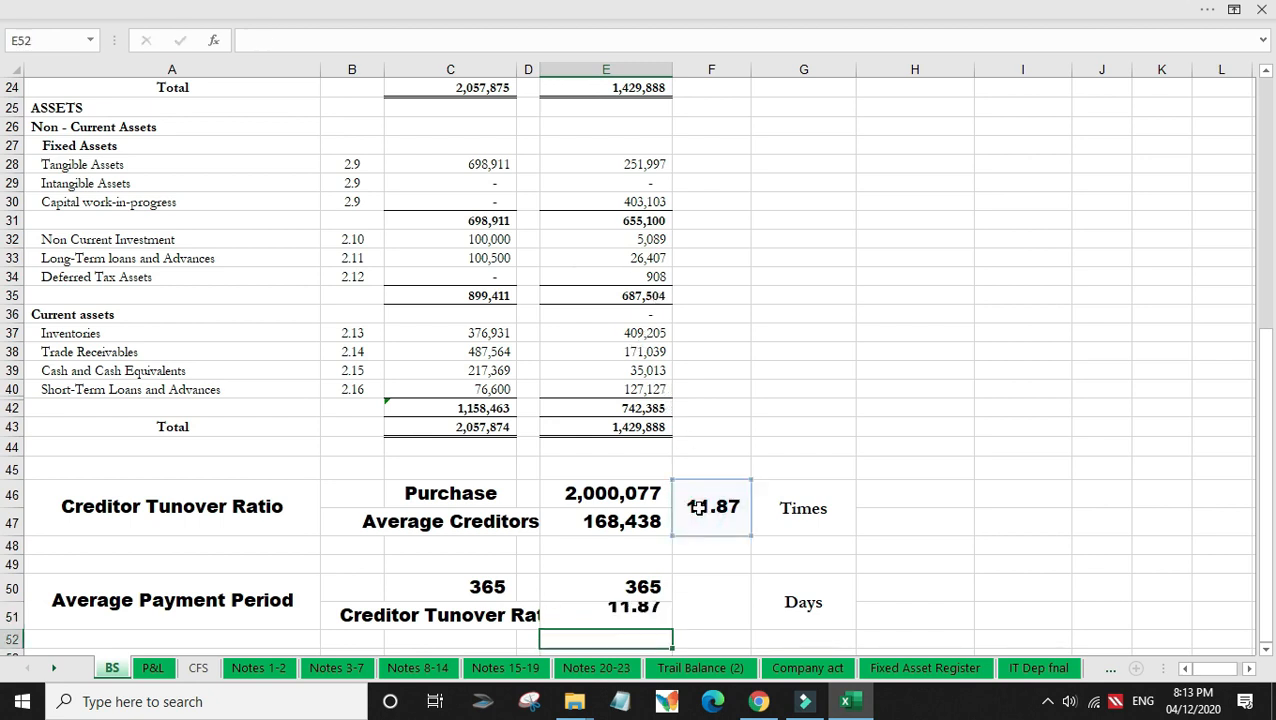
# Step: Calculate the average payment period in merged cell F50 by dividing E50 by E51
pyautogui.press('Up')
pyautogui.press('Right')
pyautogui.write('+')
pyautogui.press('Left')
pyautogui.press('Up')
pyautogui.write('/')
pyautogui.press('Left')
pyautogui.press('Down')
pyautogui.press('Return')
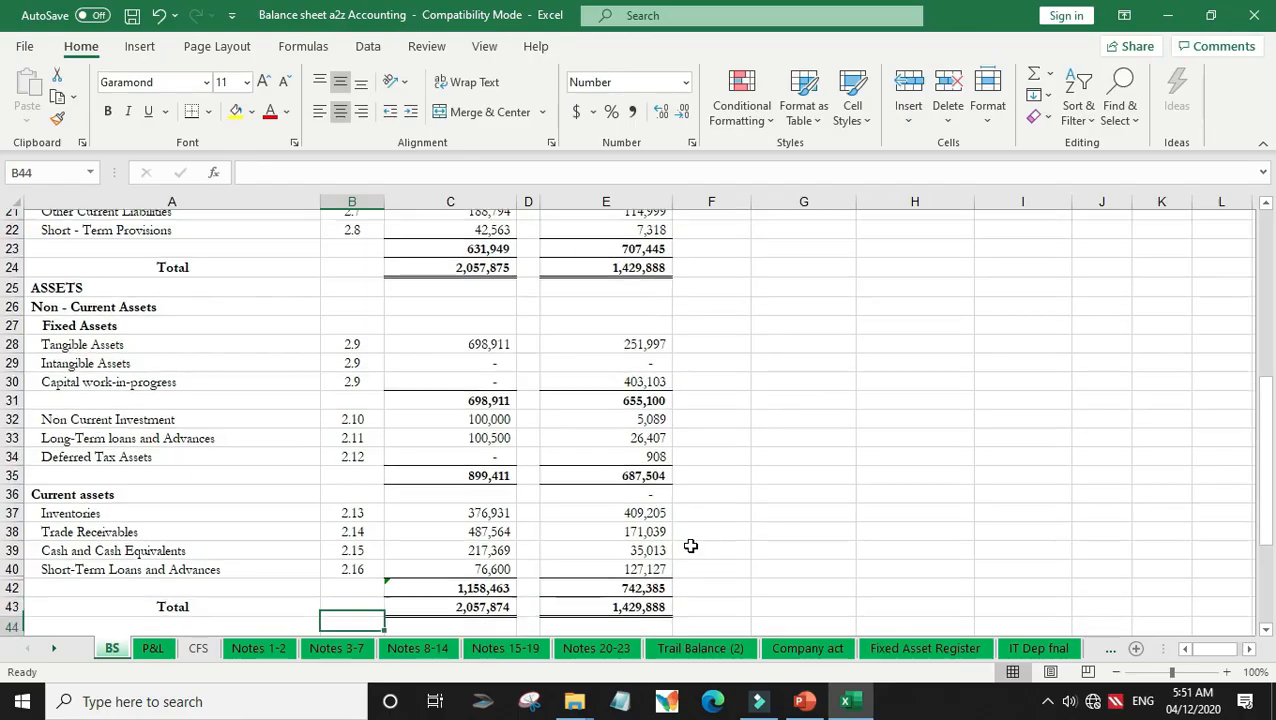
# Step: In the Debtor Turnover Ratio block, link the Sales figure in E46 to the sales amount in column D of the P&L sheet
pyautogui.press('Down')
pyautogui.press('Down')
pyautogui.press('Down')
pyautogui.press('Left')
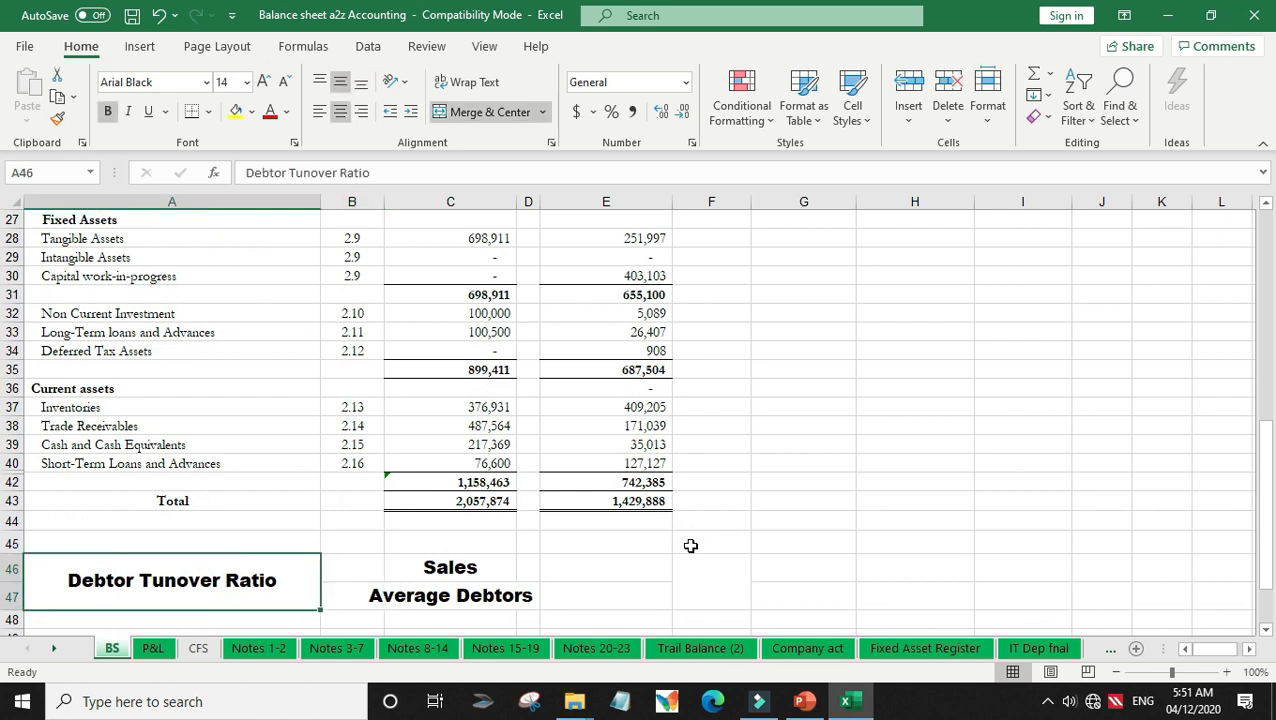
pyautogui.press('Right')
pyautogui.press('Right')
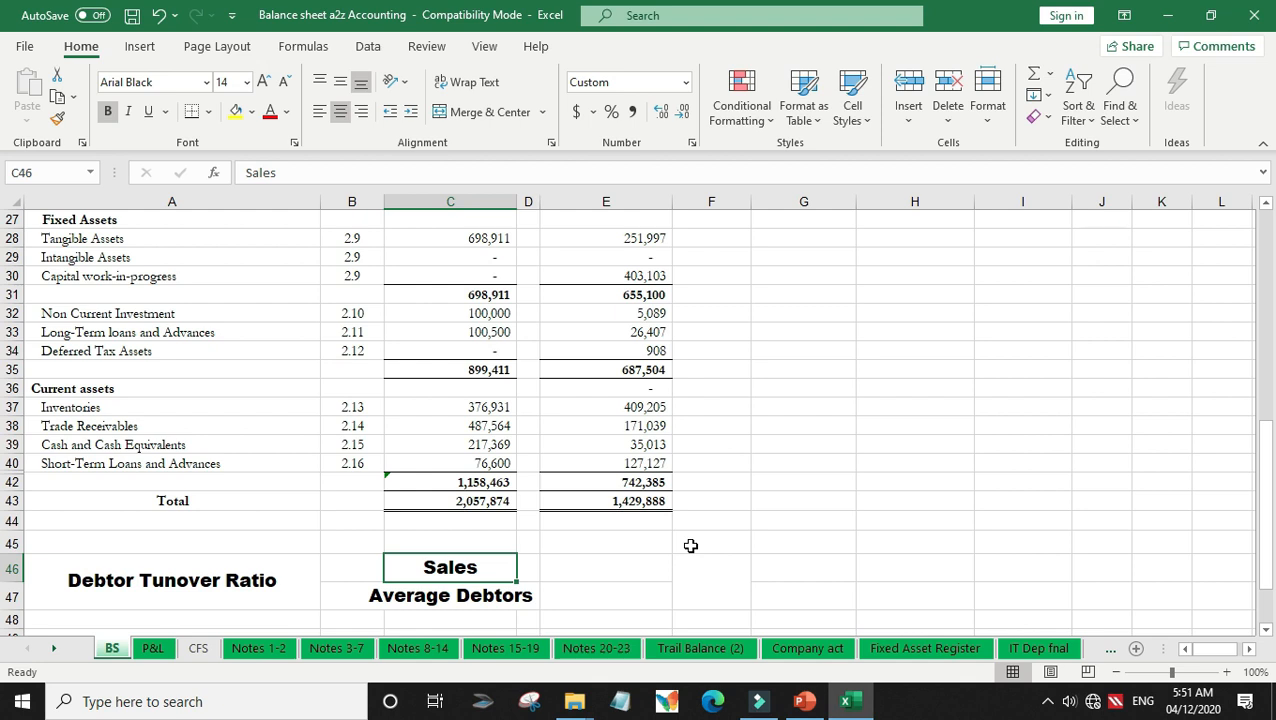
pyautogui.press('Right')
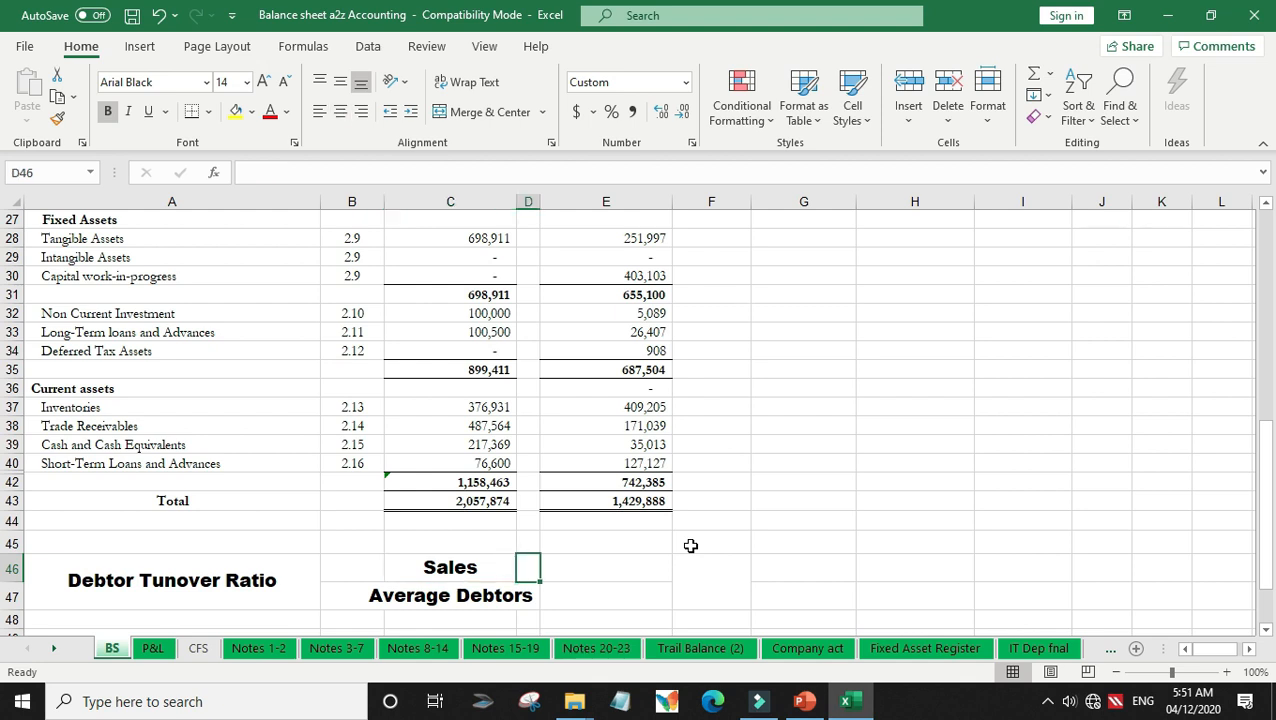
pyautogui.press('Right')
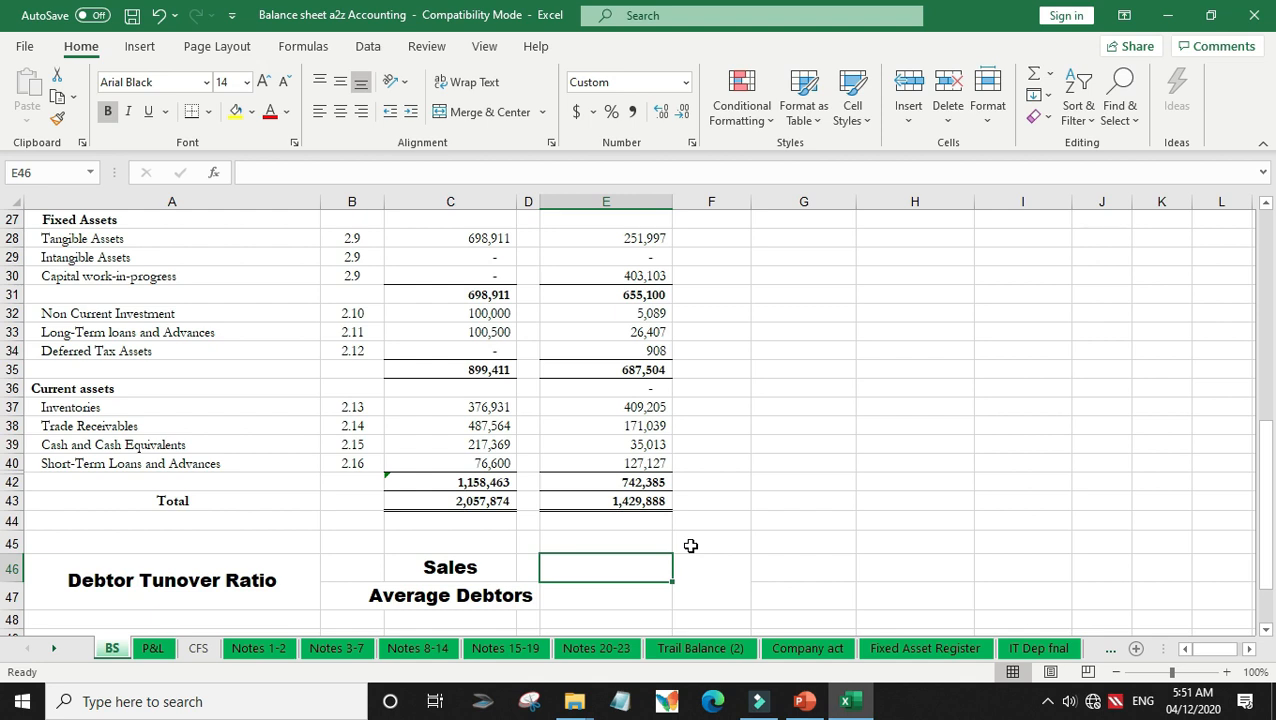
pyautogui.write('+')
pyautogui.click(152, 648)
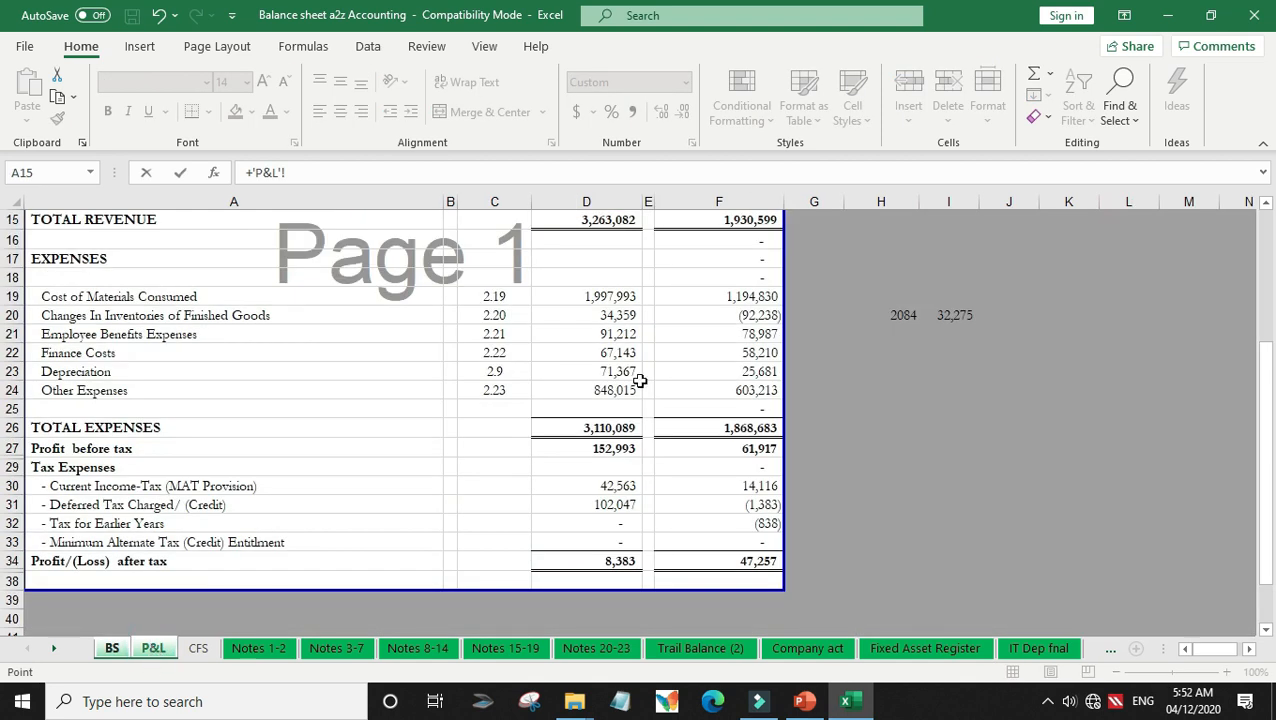
pyautogui.scroll(5, 640, 381)
pyautogui.click(610, 445)
pyautogui.press('Return')
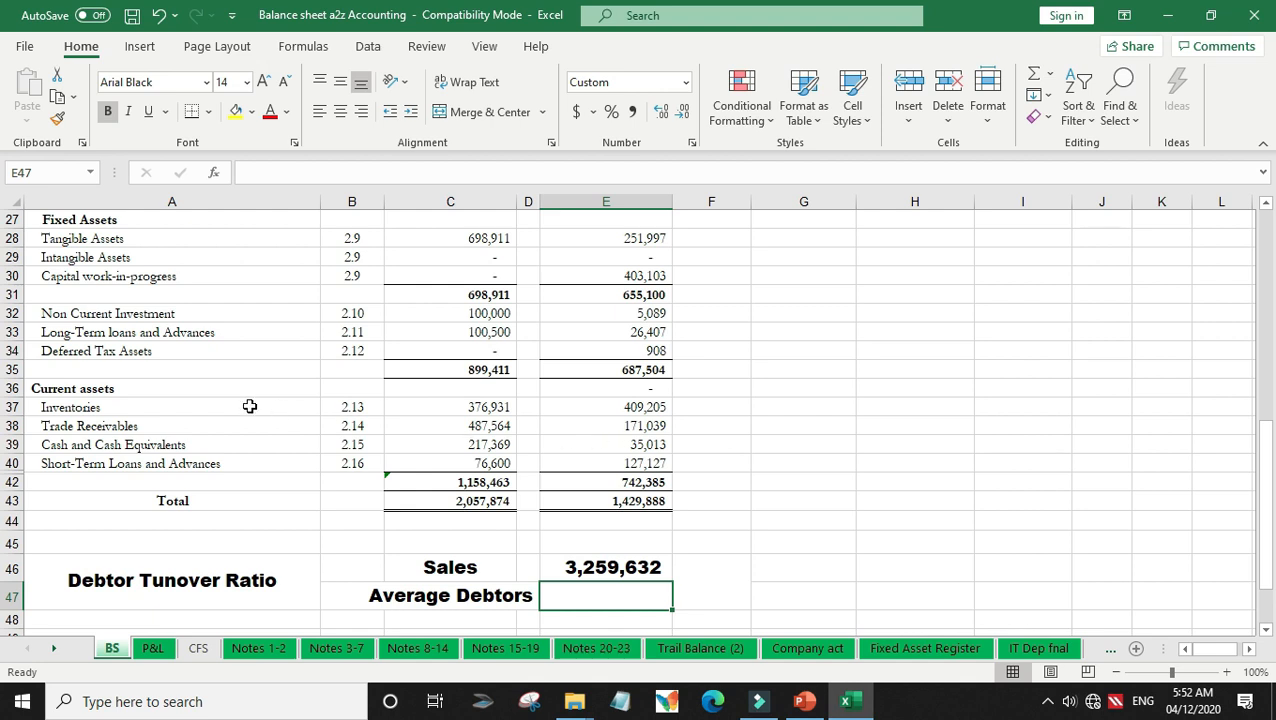
# Step: Fill in Average Debtors in E47 with the formula +(C37+E37)/2
pyautogui.click(628, 405)
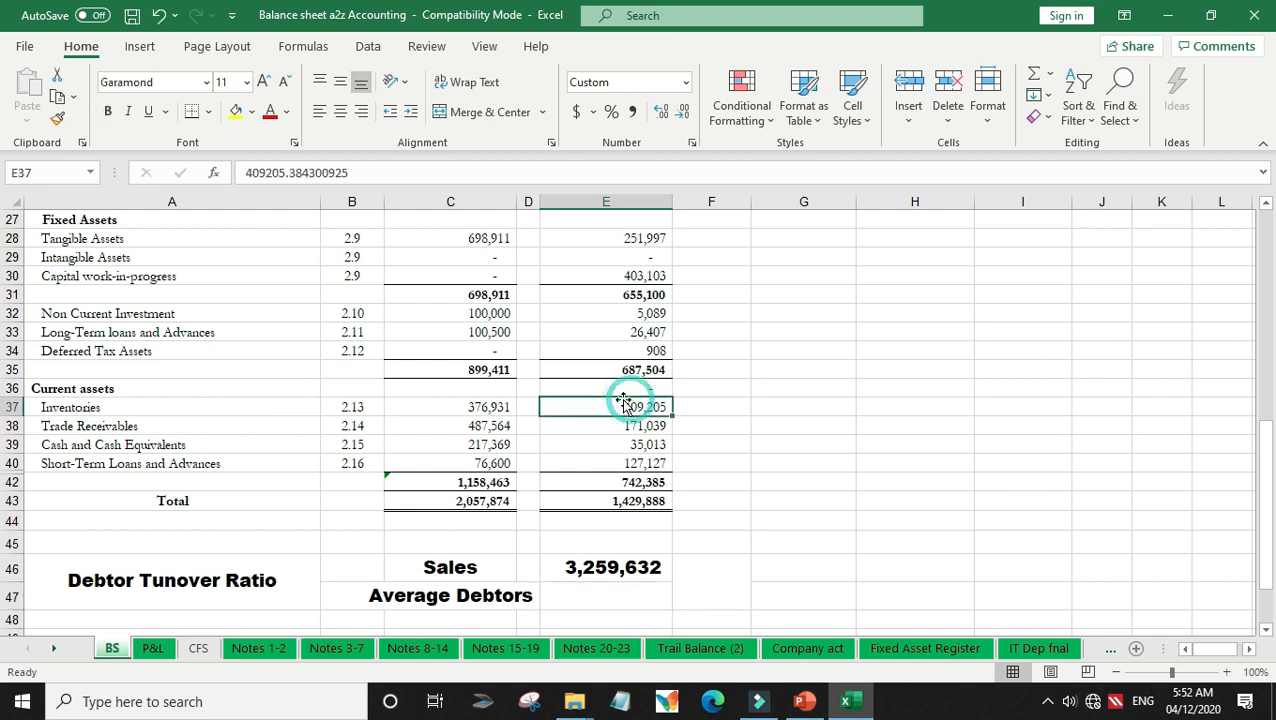
pyautogui.click(481, 404)
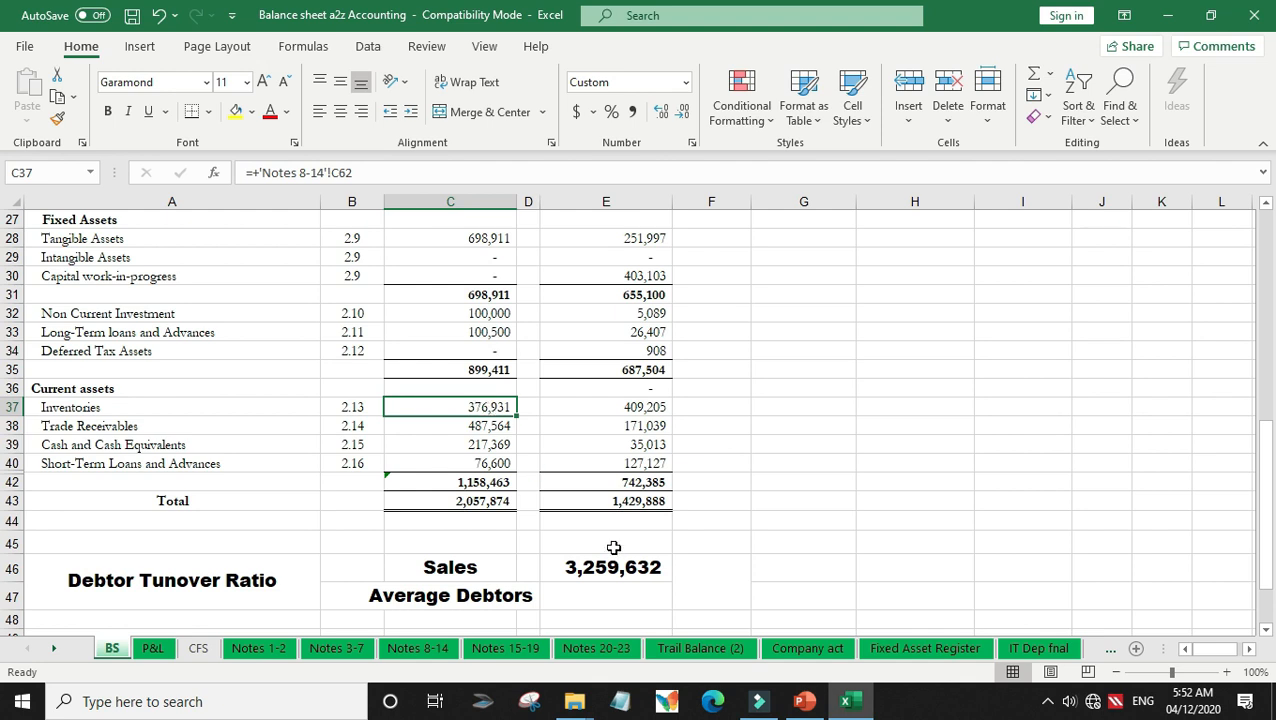
pyautogui.click(616, 595)
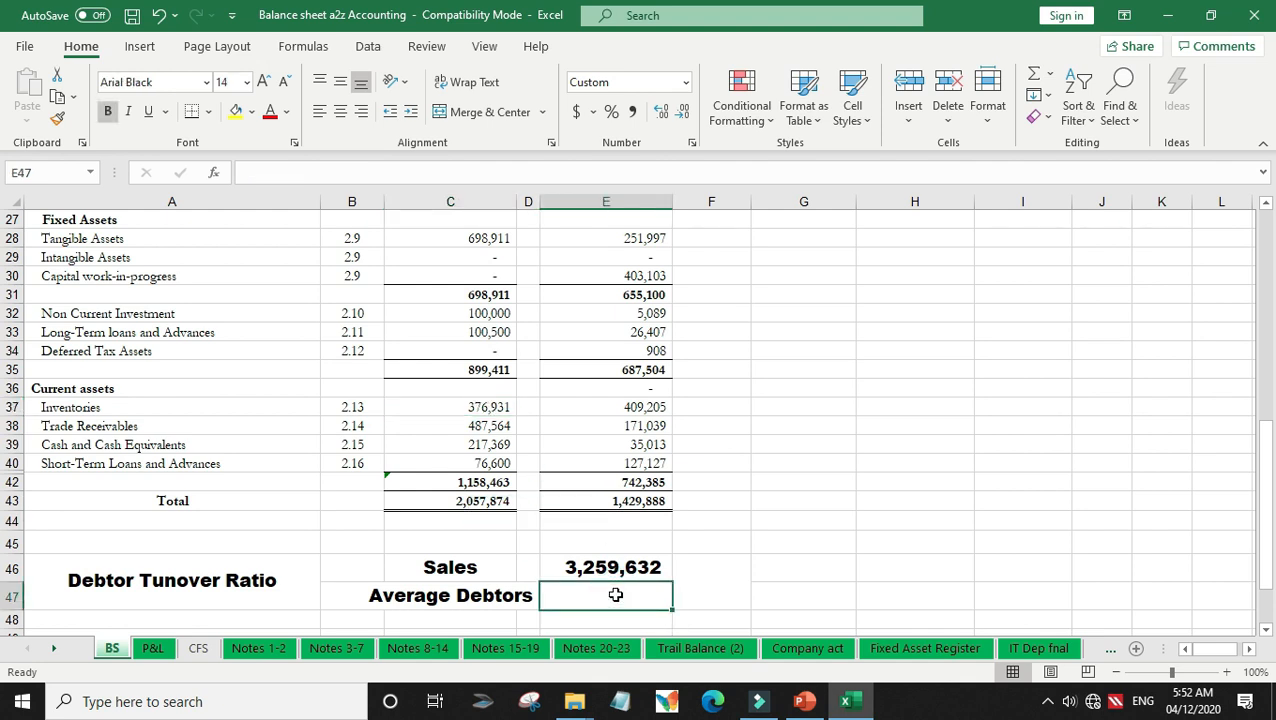
pyautogui.write('+(')
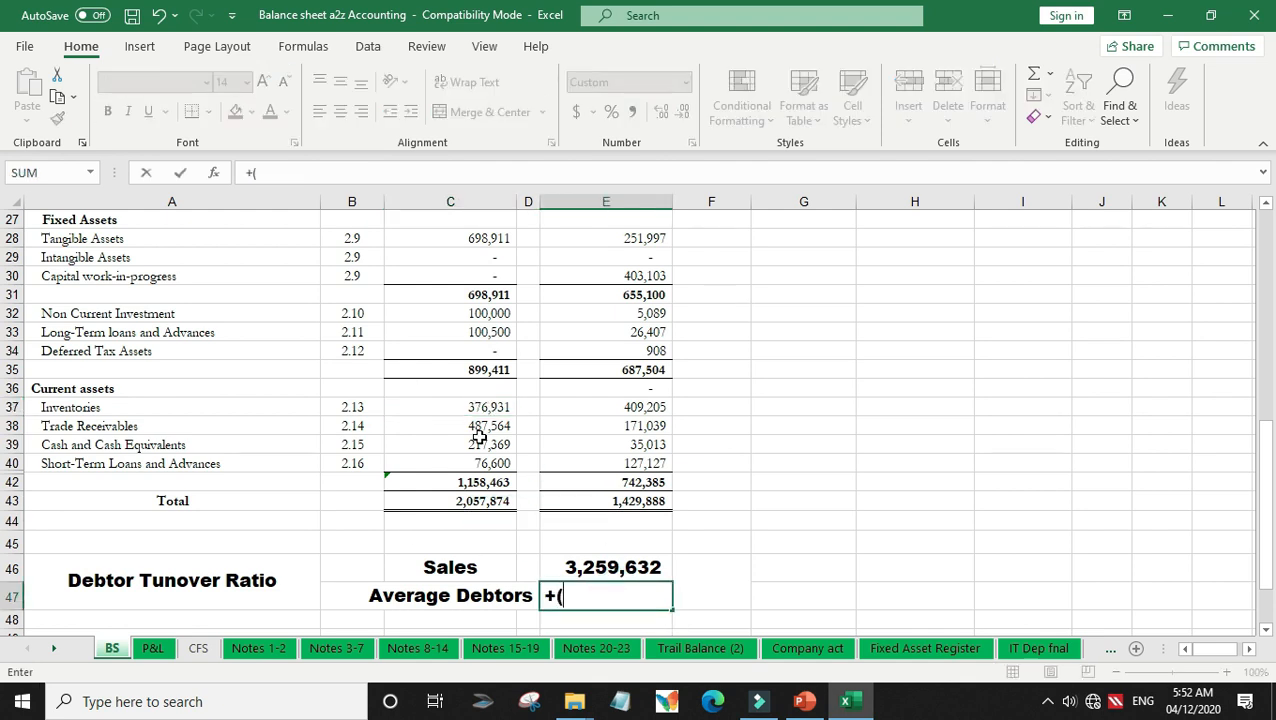
pyautogui.click(478, 407)
pyautogui.write('+')
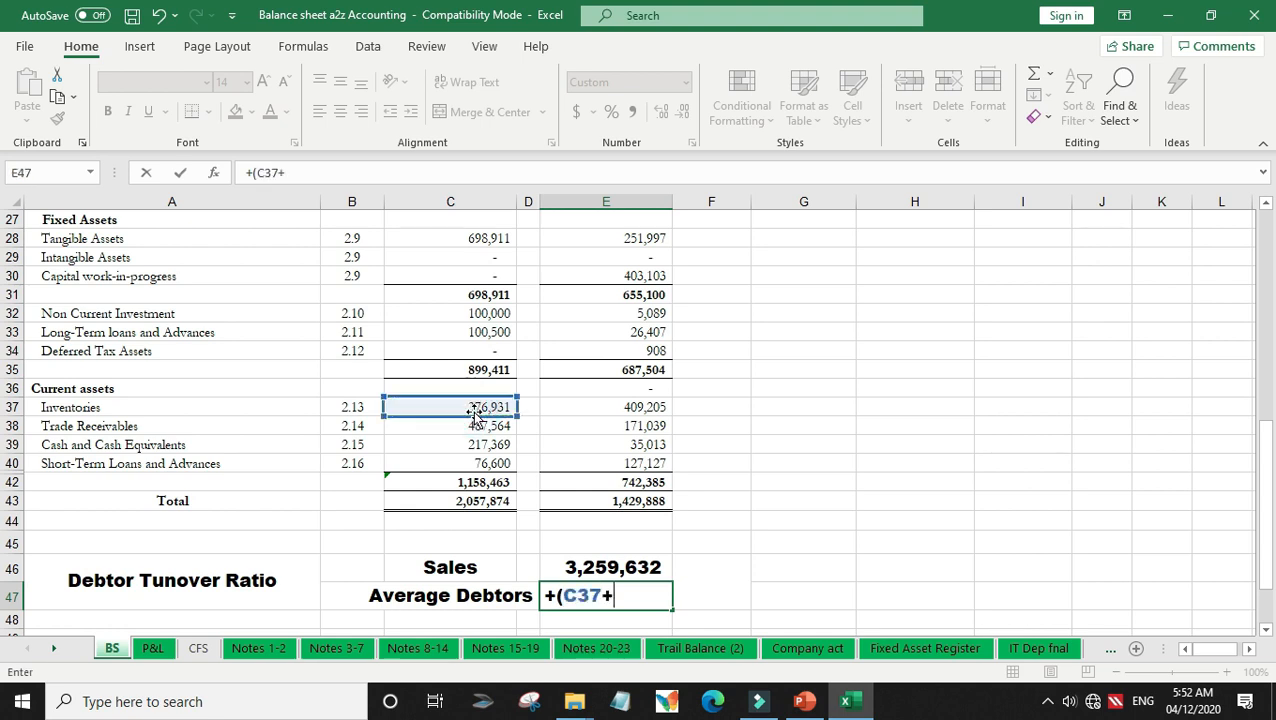
pyautogui.click(582, 413)
pyautogui.write(')')
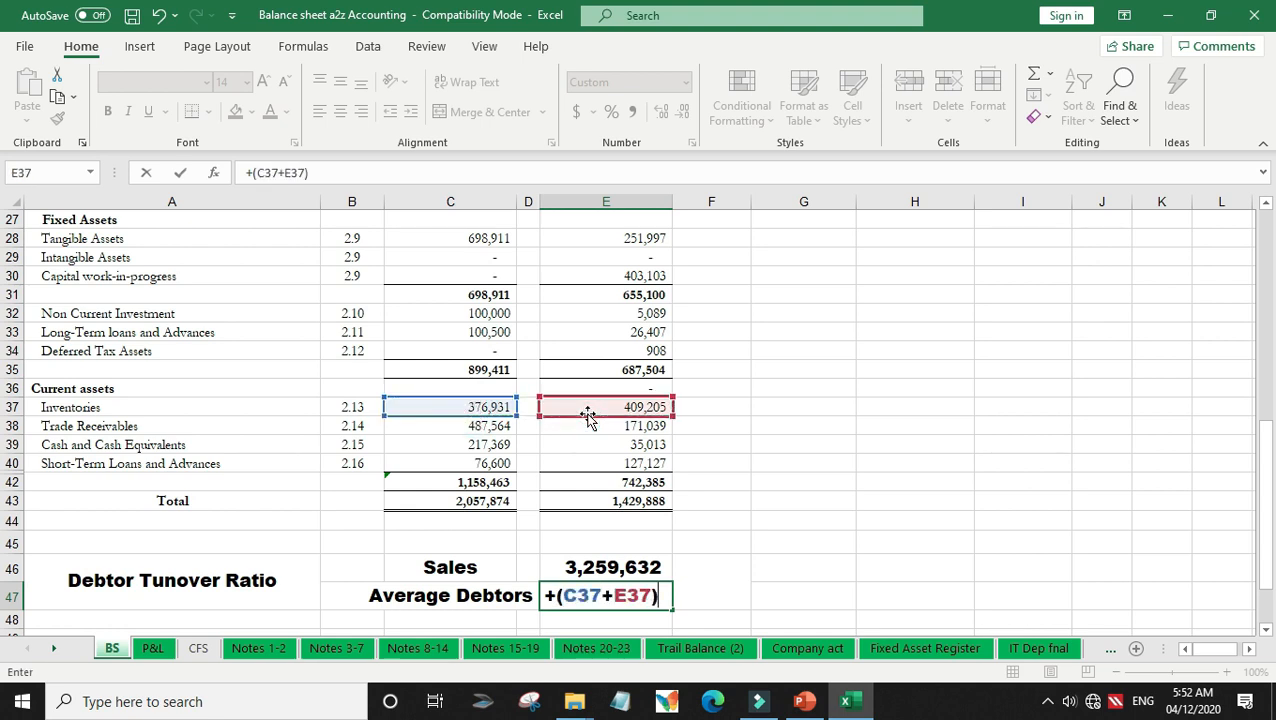
pyautogui.write('/2')
pyautogui.press('Return')
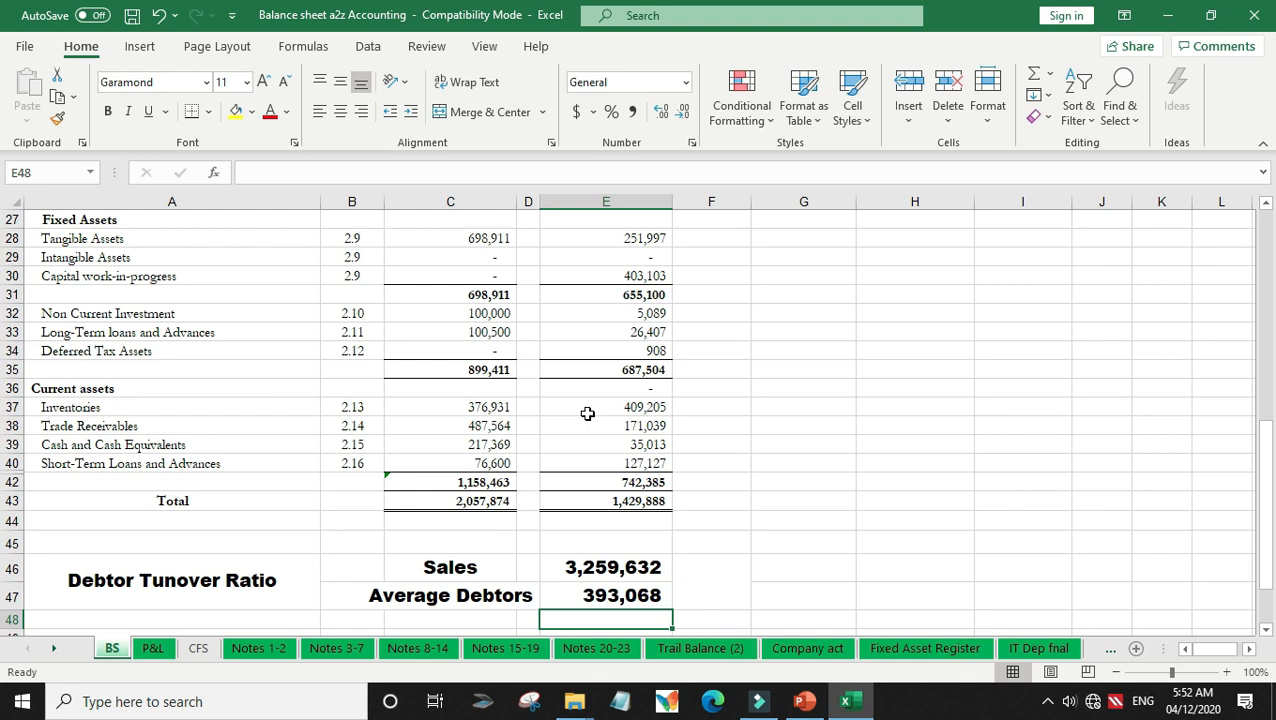
# Step: Calculate the debtor turnover ratio in merged cell F46 by dividing sales in E46 by average debtors in E47
pyautogui.press('Up')
pyautogui.press('Right')
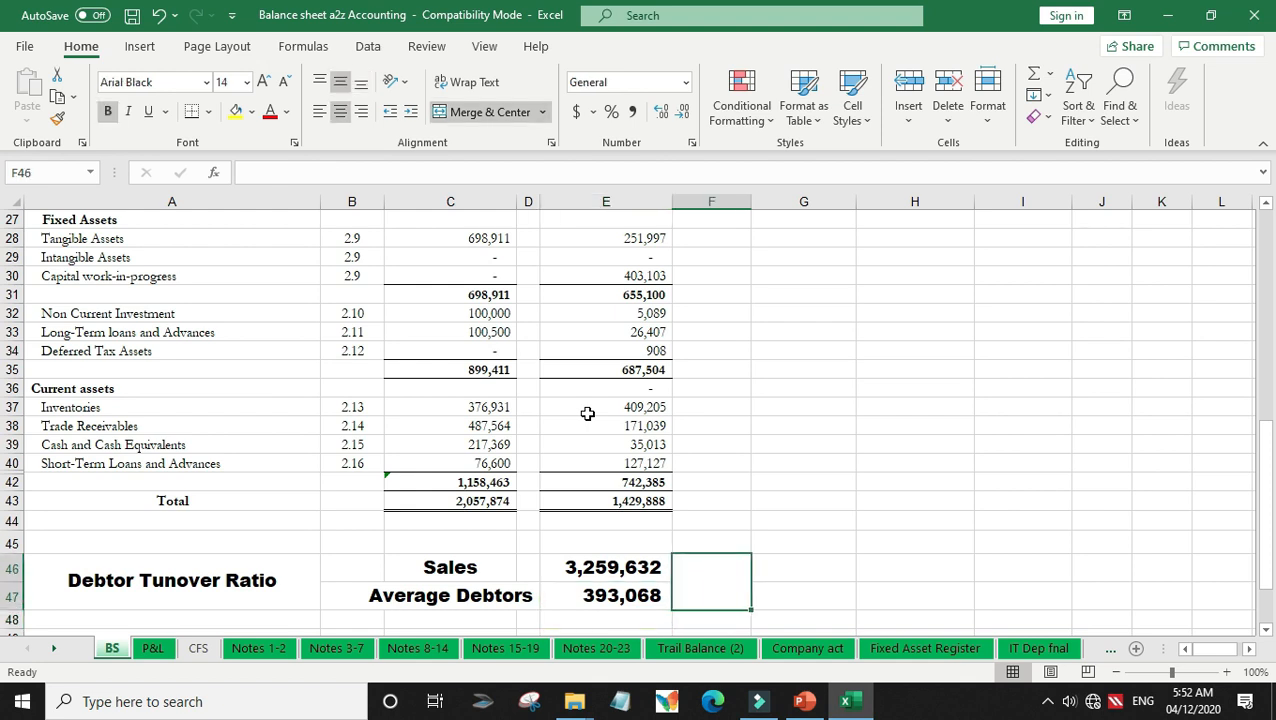
pyautogui.write('+')
pyautogui.press('Left')
pyautogui.press('Up')
pyautogui.write('/')
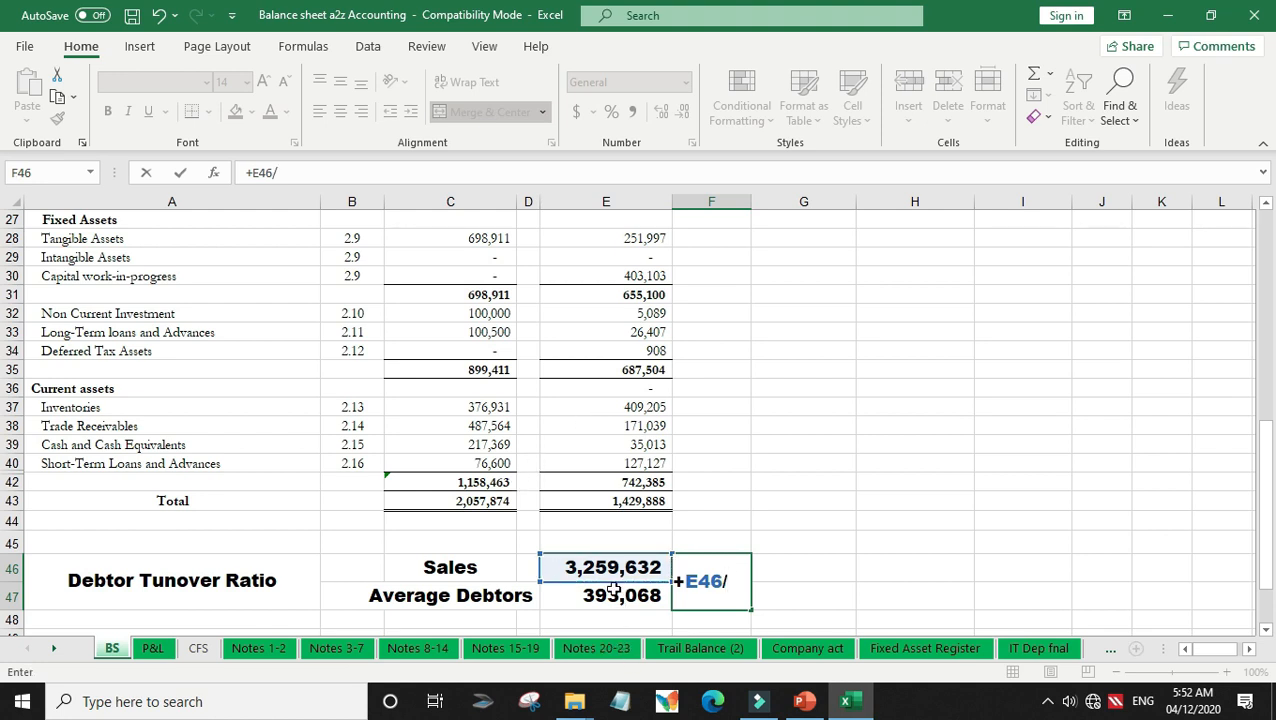
pyautogui.click(608, 593)
pyautogui.press('Return')
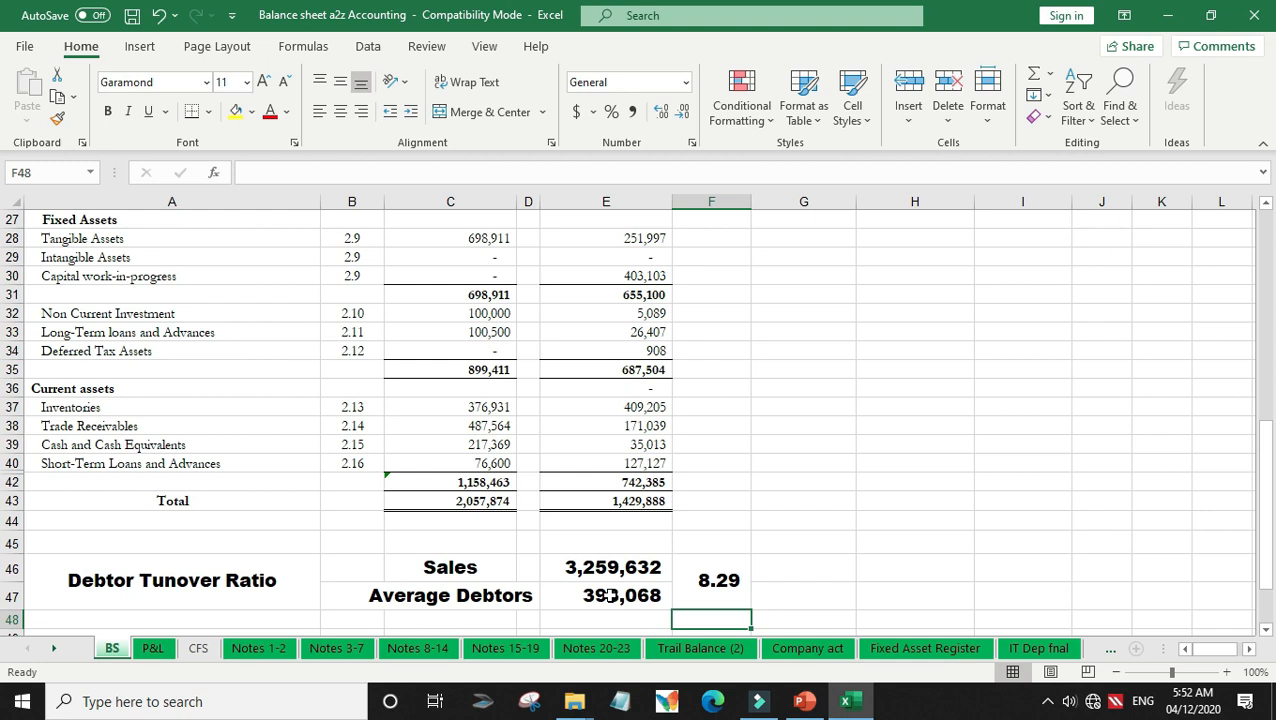
# Step: Replace the denominator label in C51 of the Average Collection Period block with a link to the Debtor Turnover Ratio title in A46
pyautogui.press('Down')
pyautogui.press('Down')
pyautogui.press('Down')
pyautogui.press('Down')
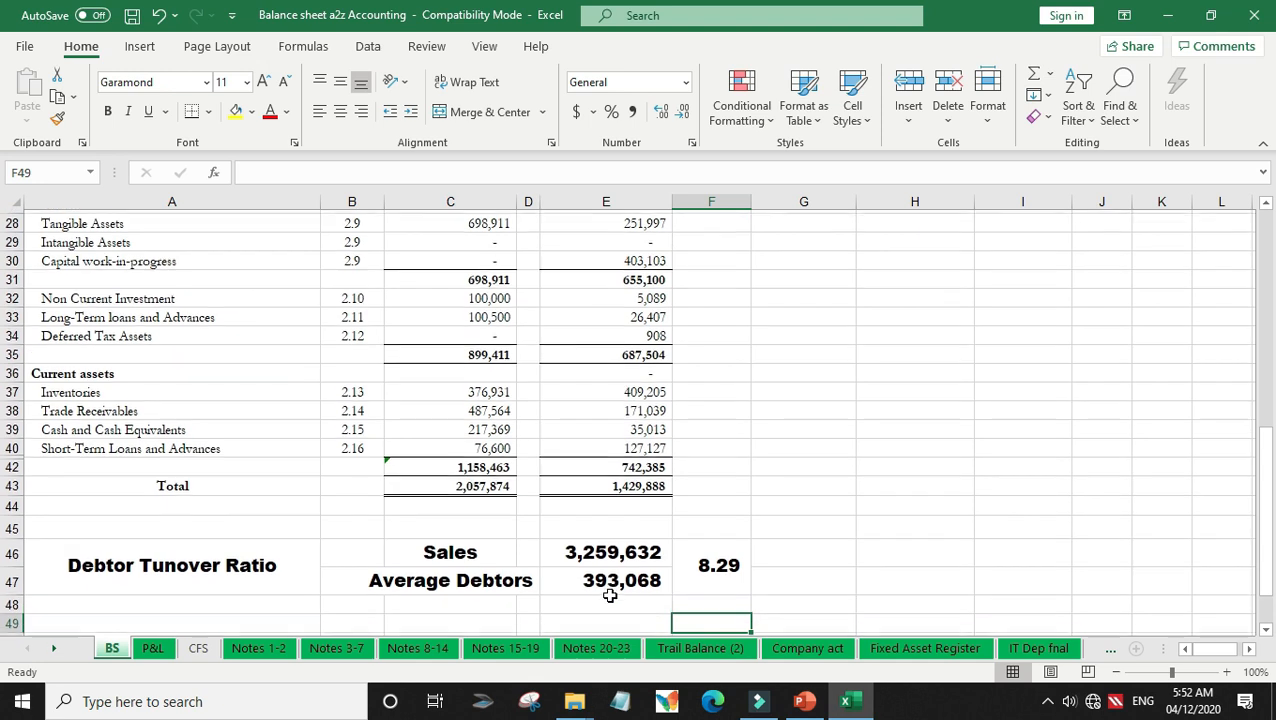
pyautogui.press('Left')
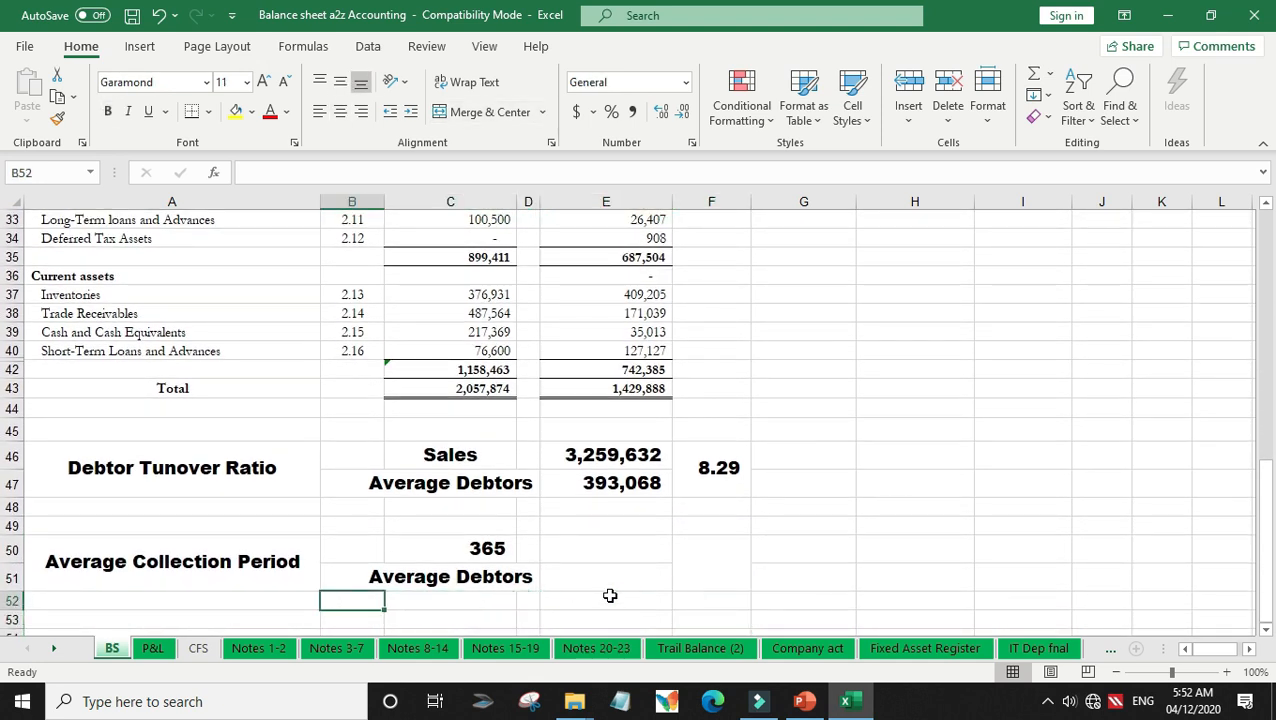
pyautogui.press('Left')
pyautogui.press('Up')
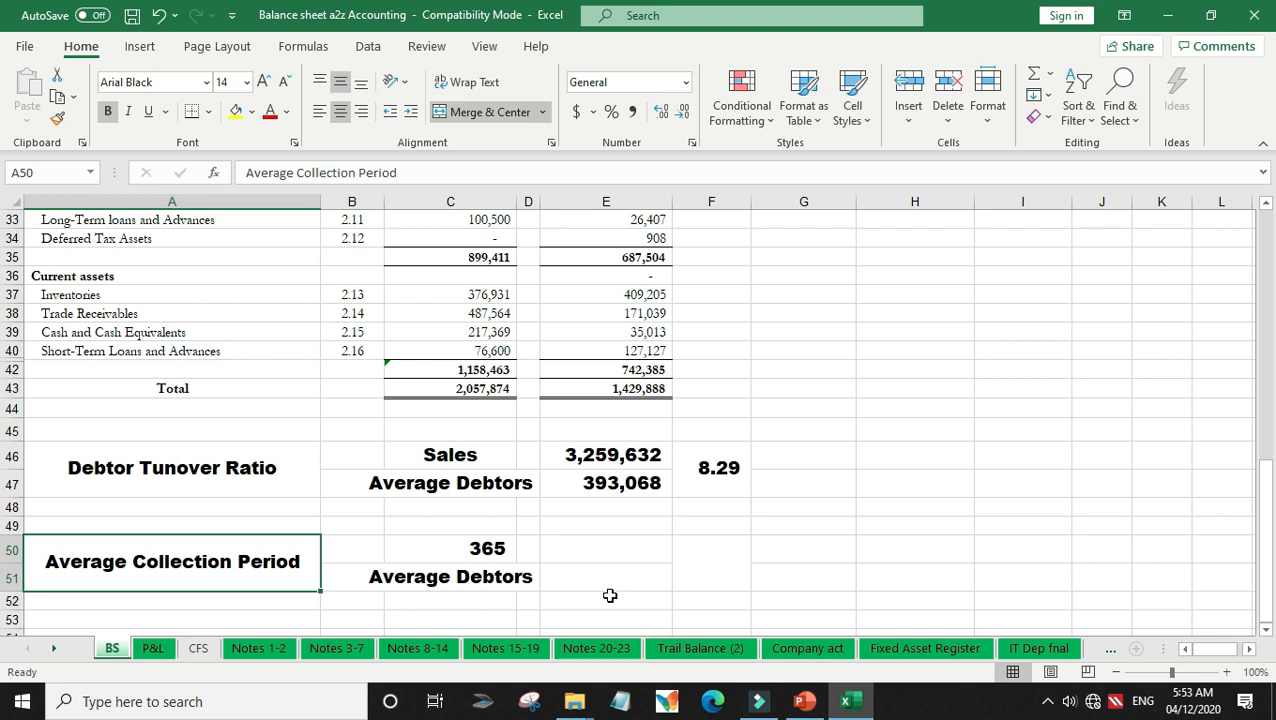
pyautogui.press('Right')
pyautogui.press('Right')
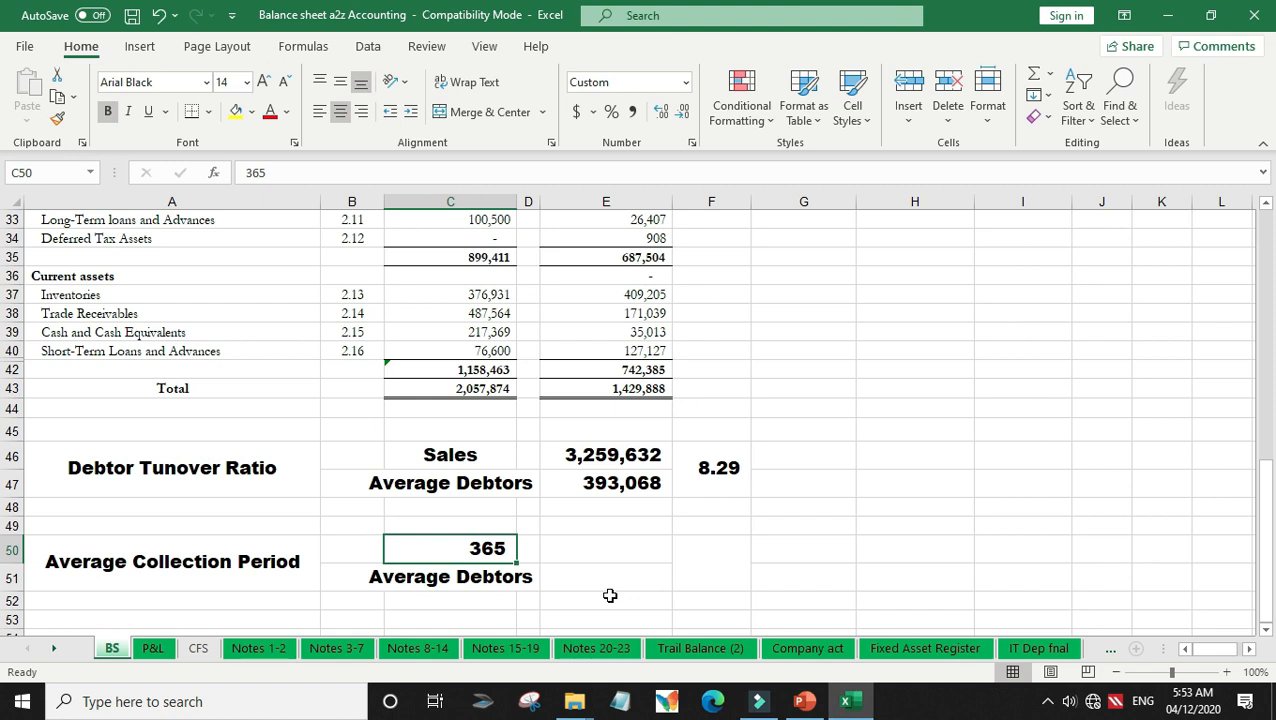
pyautogui.press('Down')
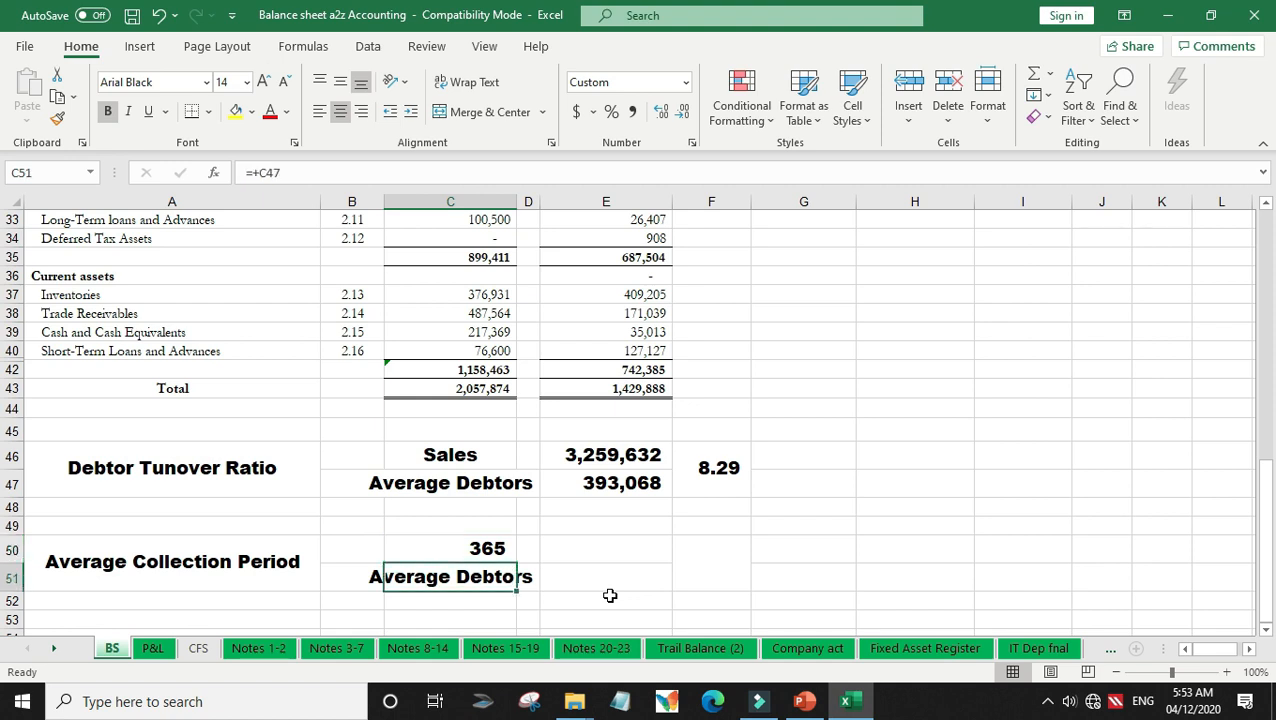
pyautogui.write('+')
pyautogui.click(171, 470)
pyautogui.press('Return')
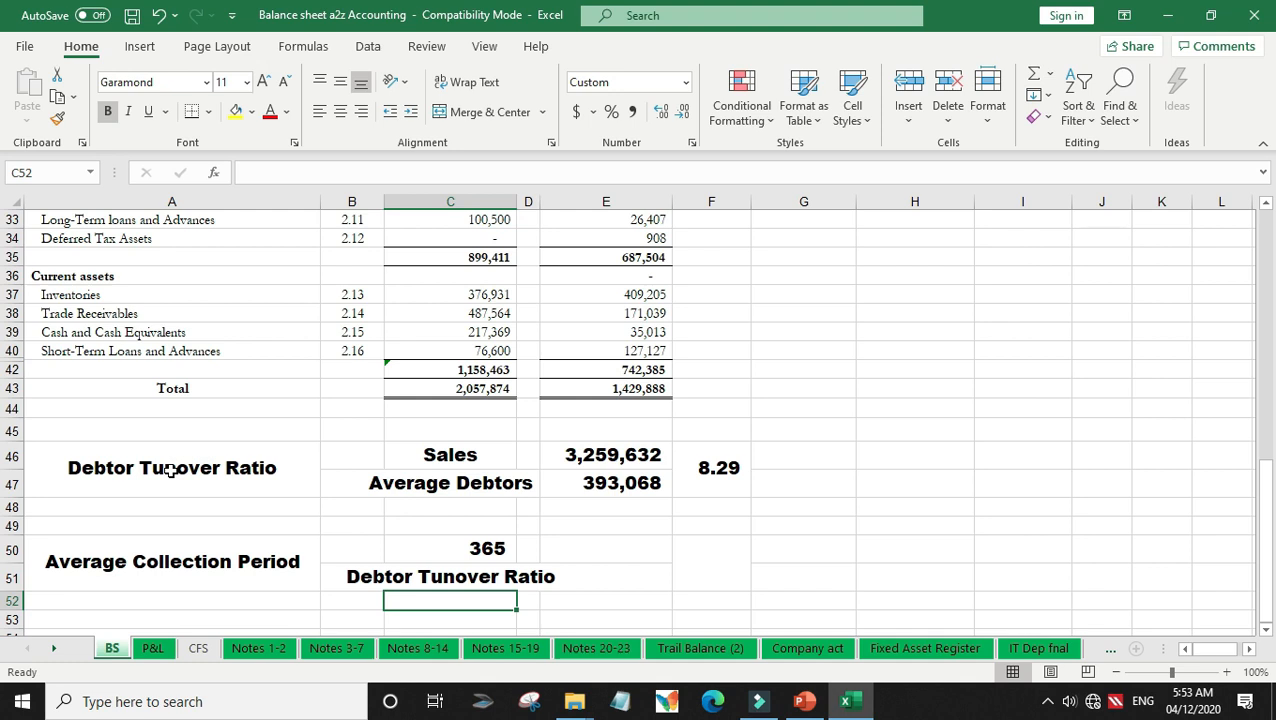
# Step: Enter 365 in E50 as the numerator of the Average Collection Period
pyautogui.press('Up')
pyautogui.press('Right')
pyautogui.press('Up')
pyautogui.press('Right')
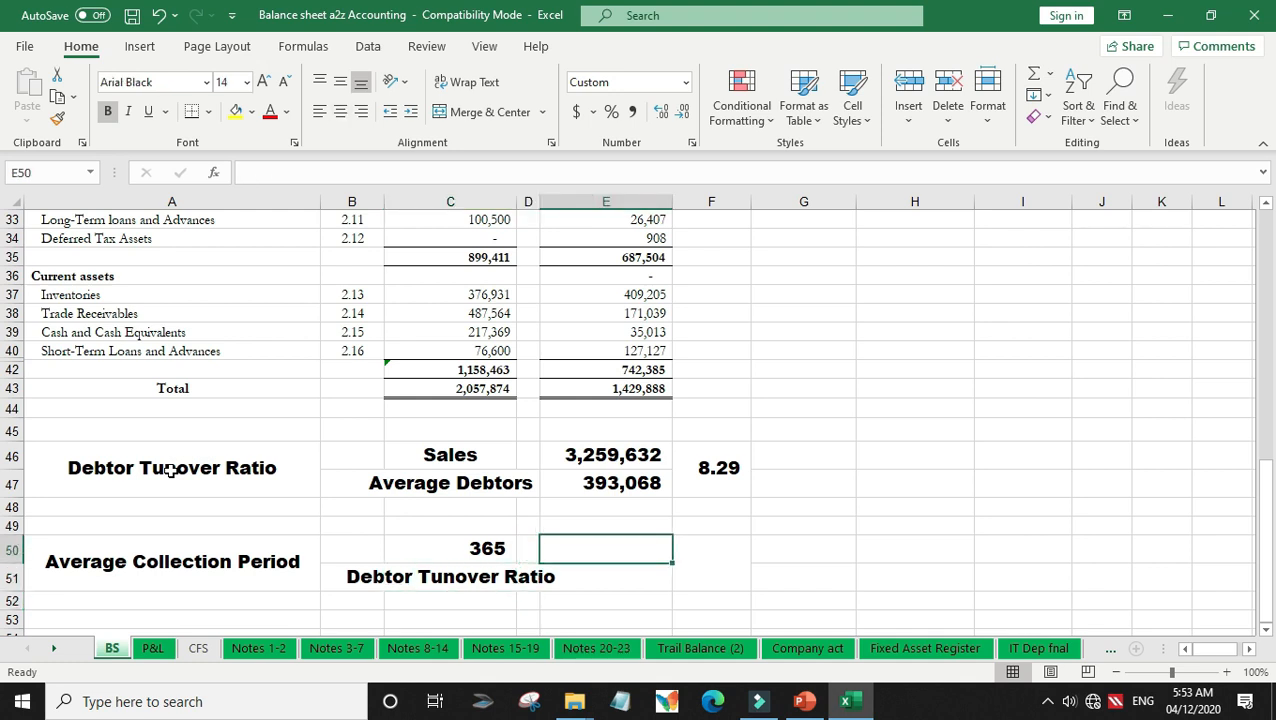
pyautogui.write('365')
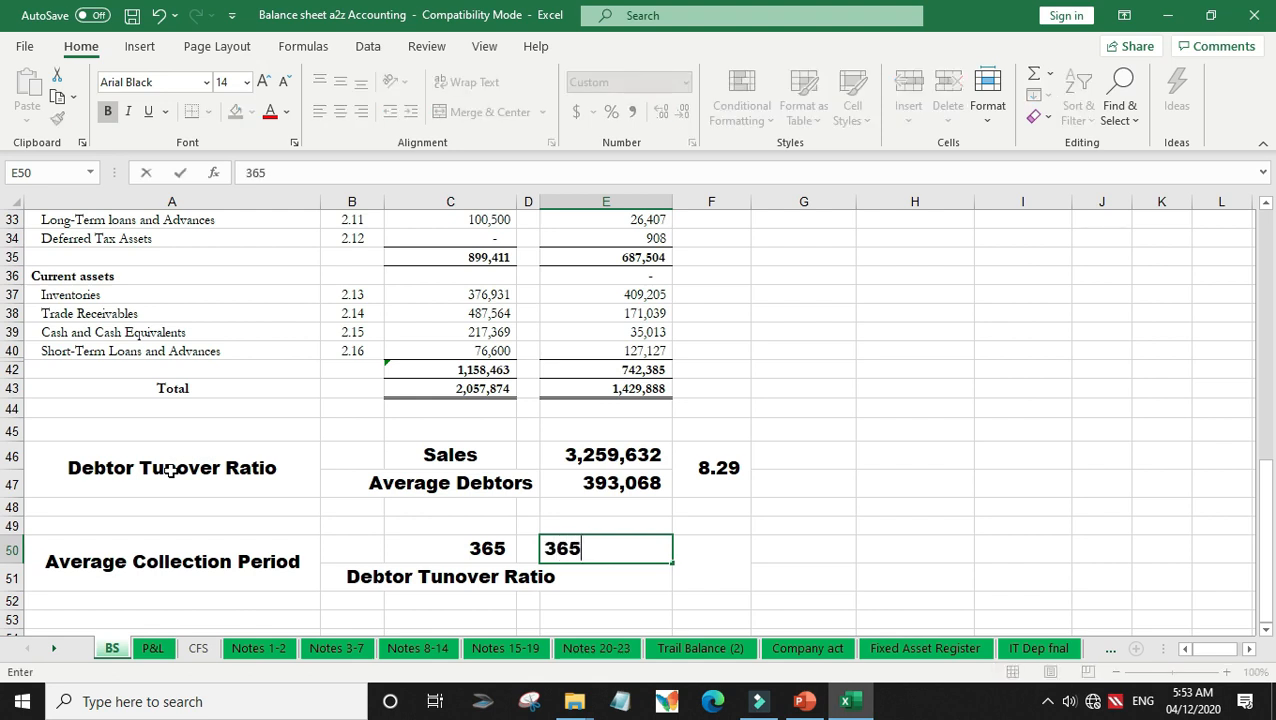
pyautogui.press('Return')
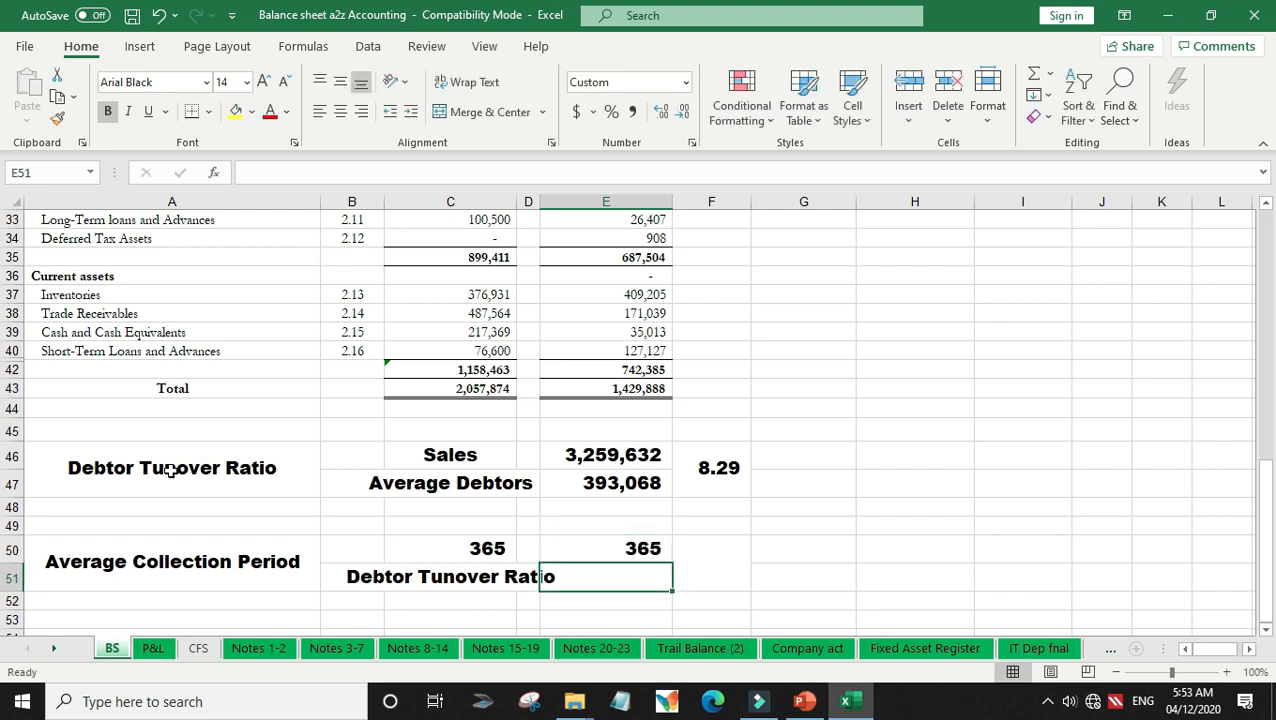
# Step: Enter 8.29 in E51 as the debtor turnover ratio and show it with two decimal places
pyautogui.write('=')
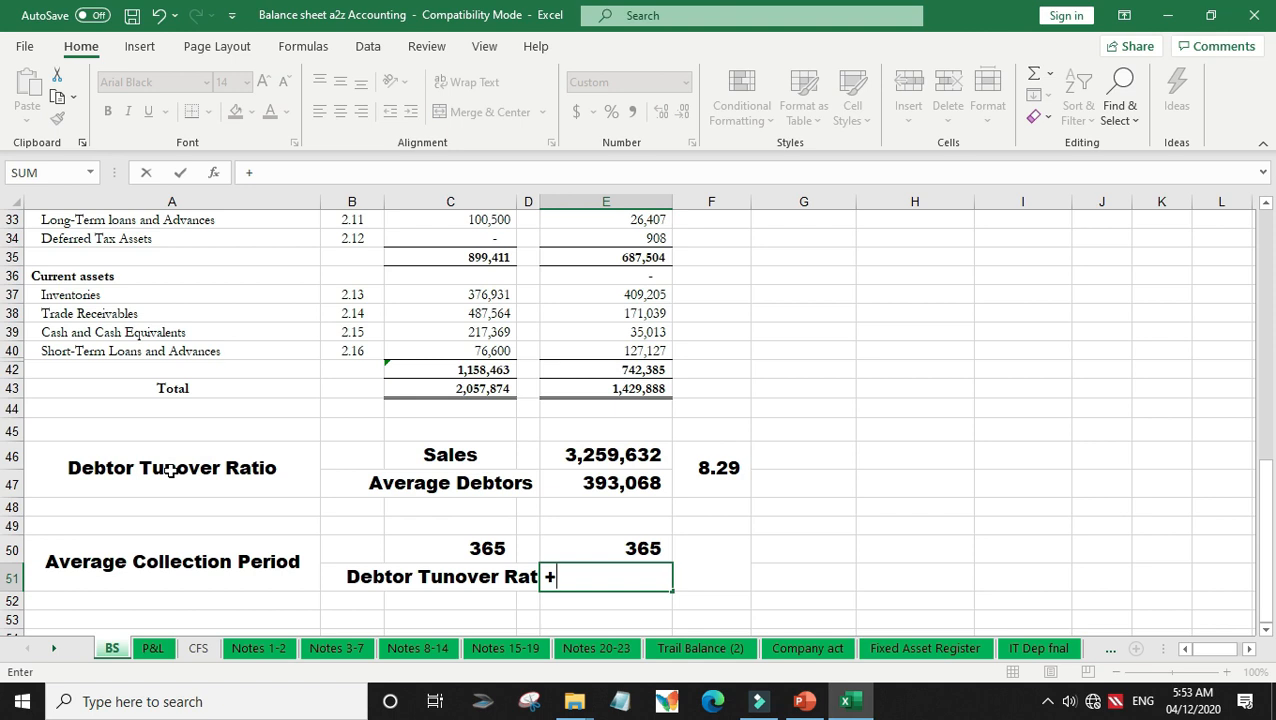
pyautogui.press('Escape')
pyautogui.write('8.2')
pyautogui.press('Return')
pyautogui.press('Up')
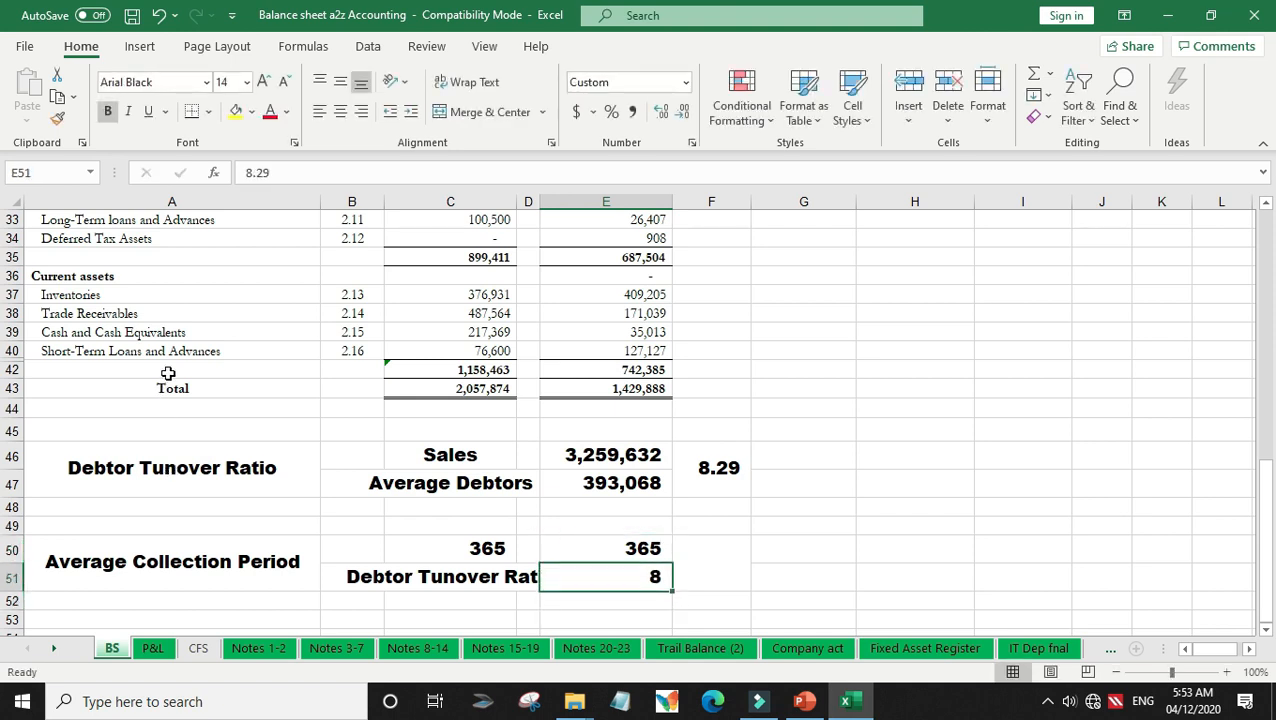
pyautogui.click(661, 113)
pyautogui.click(662, 114)
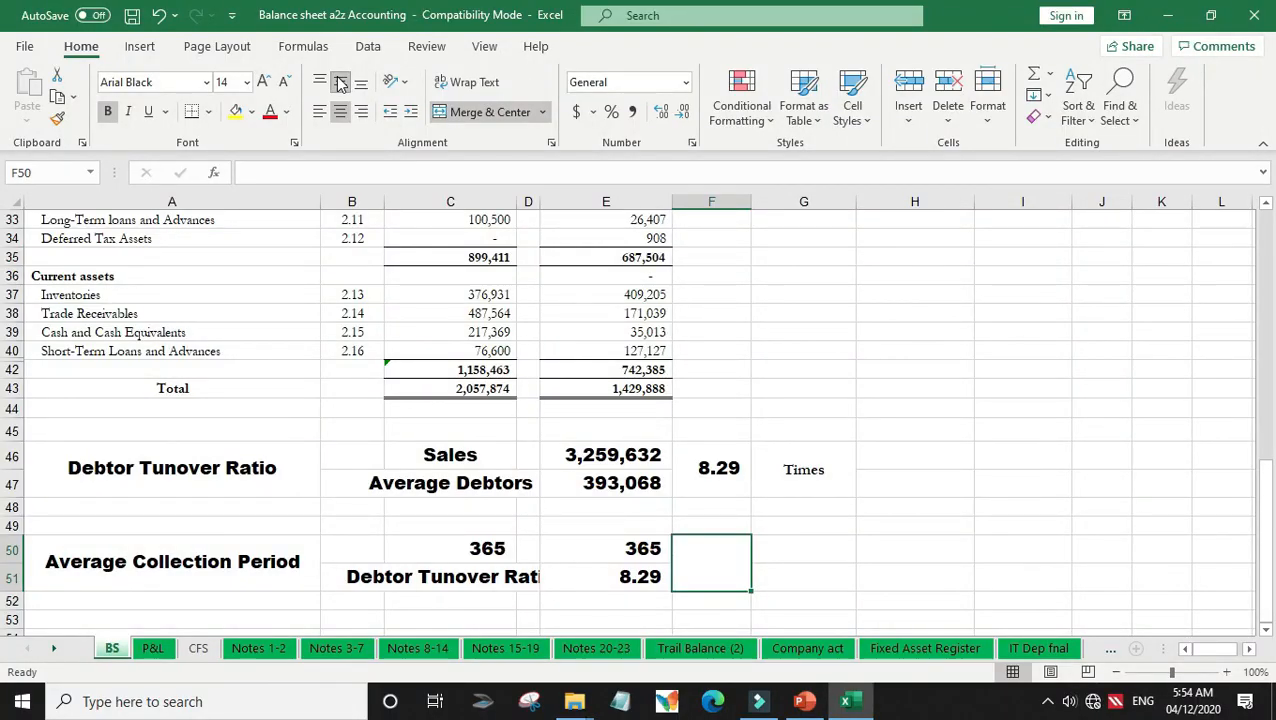
# Step: Calculate the average collection period in merged cell F50 with the formula +E50/E51
pyautogui.write('+')
pyautogui.press('Left')
pyautogui.press('Down')
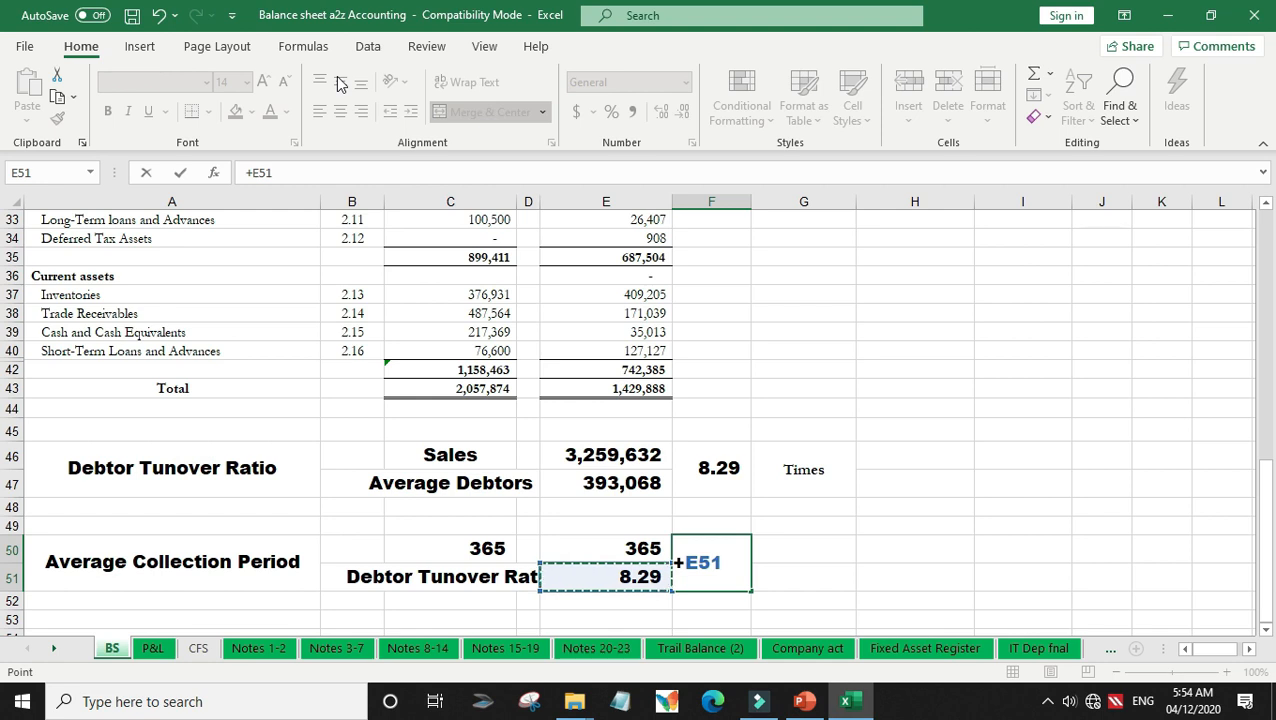
pyautogui.press('Up')
pyautogui.write('/')
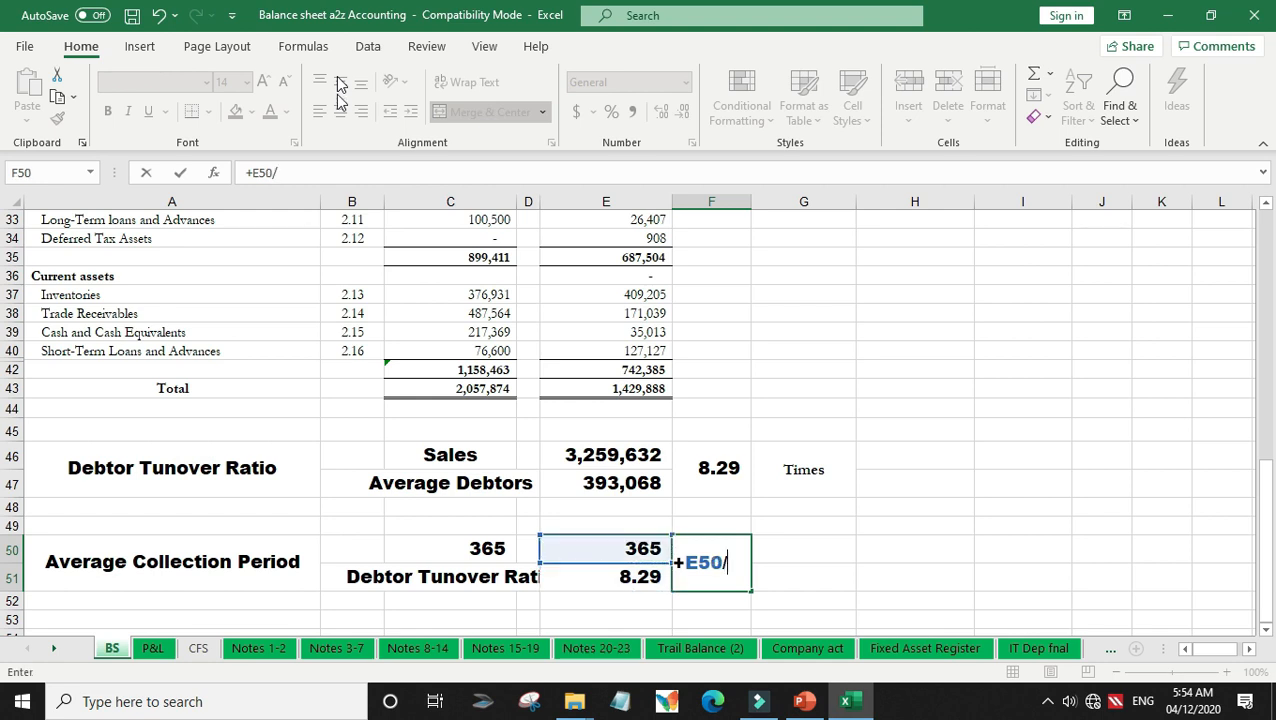
pyautogui.click(593, 572)
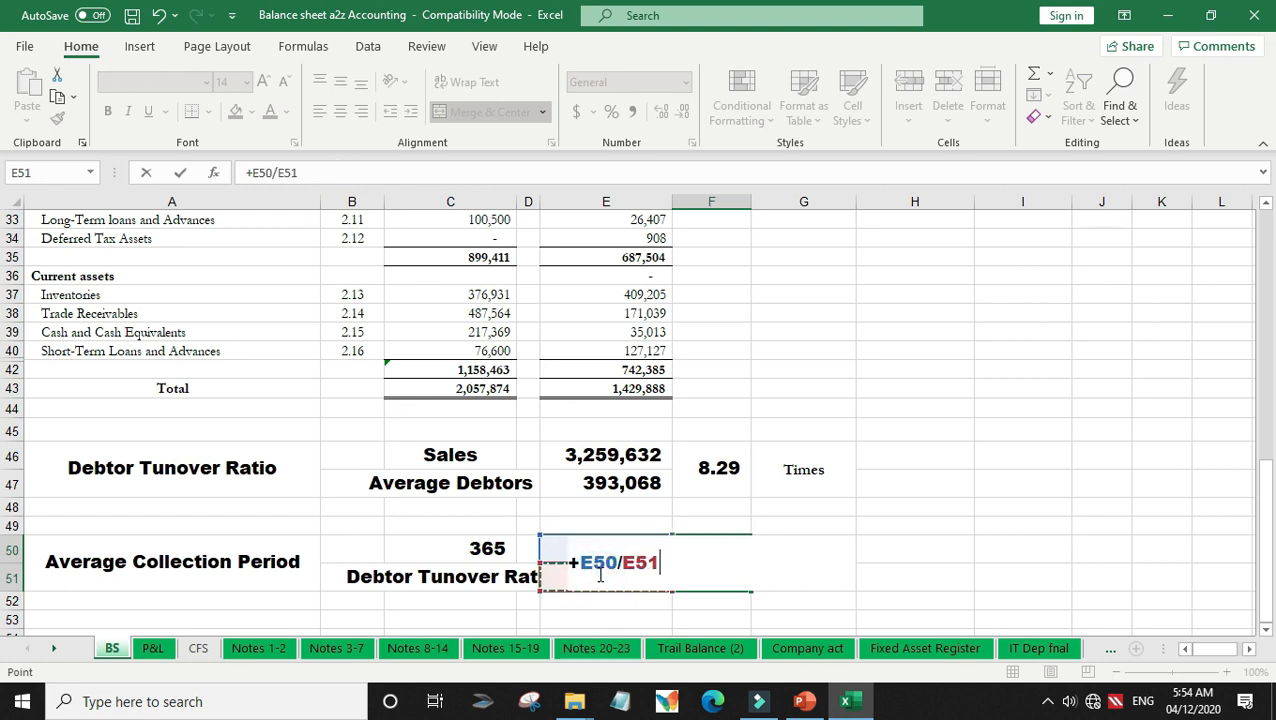
pyautogui.press('Return')
# Step: Copy the Times unit cell G46 to G50 beside the average collection period and replace its text with Days
pyautogui.press('Up')
pyautogui.press('Right')
pyautogui.press('Up')
pyautogui.press('Up')
pyautogui.press('Up')
pyautogui.hotkey('ctrl', 'c')
pyautogui.press('Down')
pyautogui.press('Down')
pyautogui.press('Down')
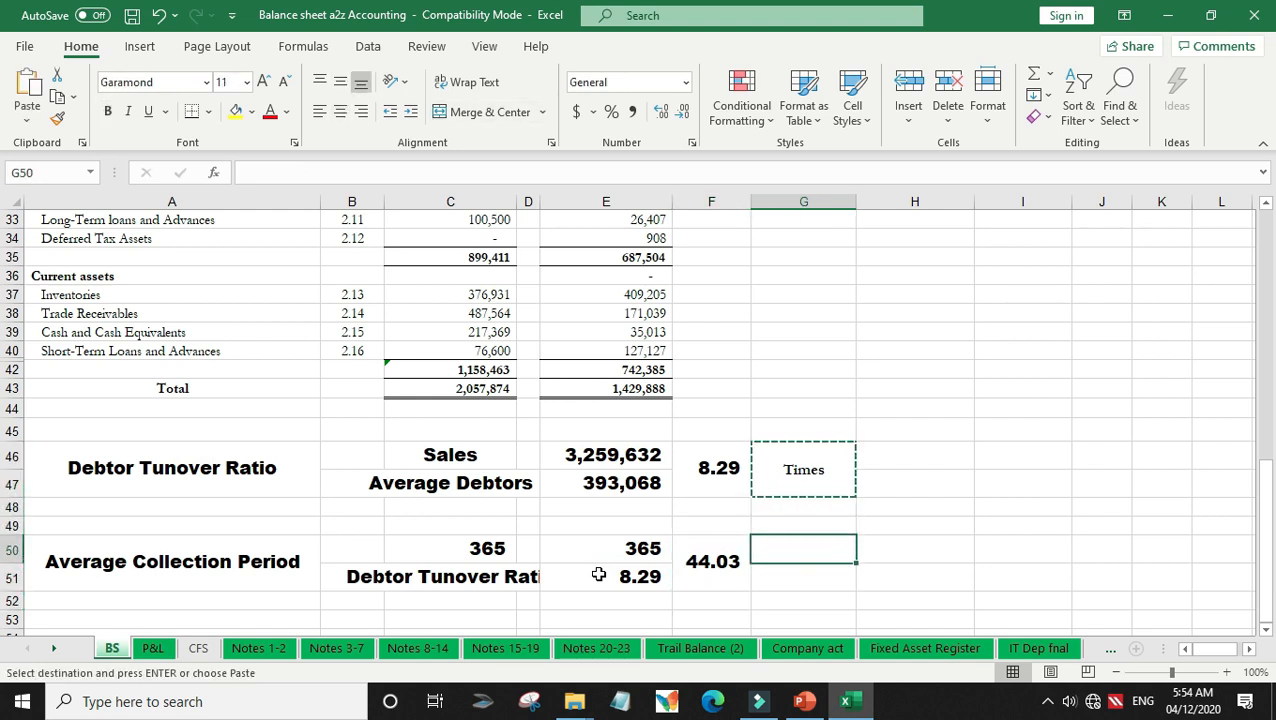
pyautogui.press('Return')
pyautogui.write('Days')
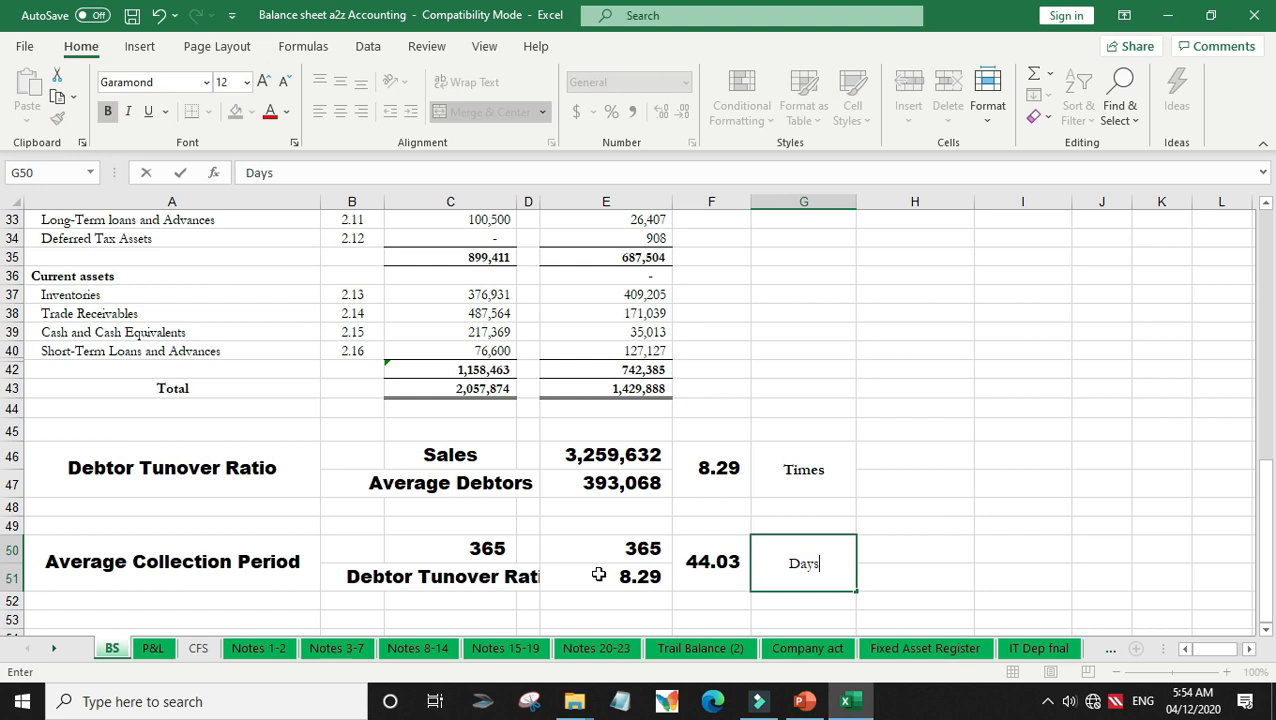
pyautogui.press('Return')
# Step: Increase the font size of the Days and Times unit labels in column G to 14
pyautogui.press('Up')
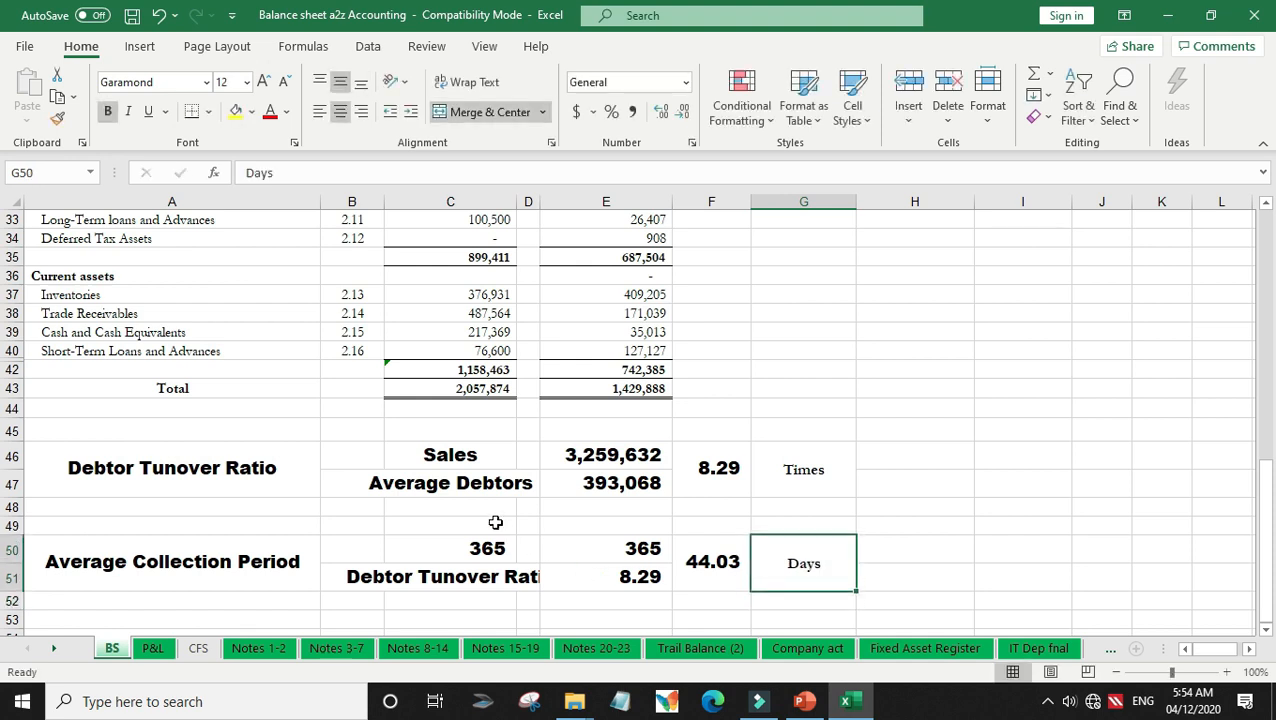
pyautogui.click(265, 84)
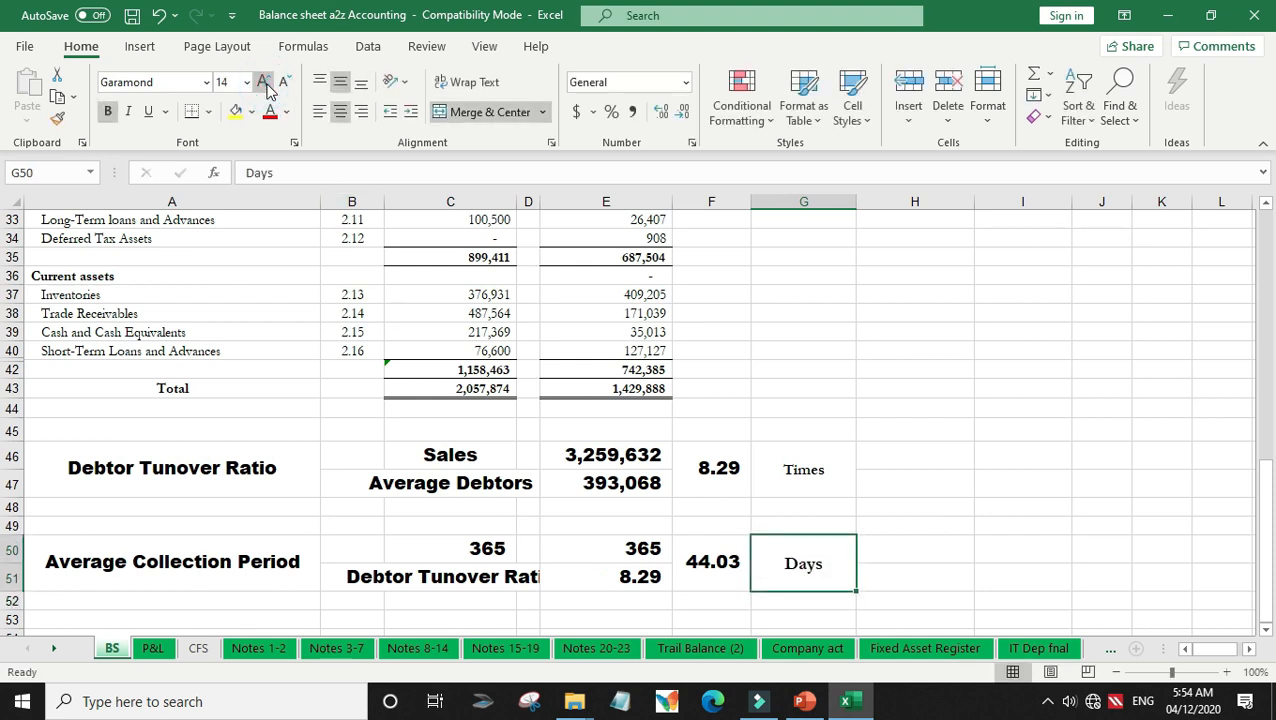
pyautogui.click(785, 475)
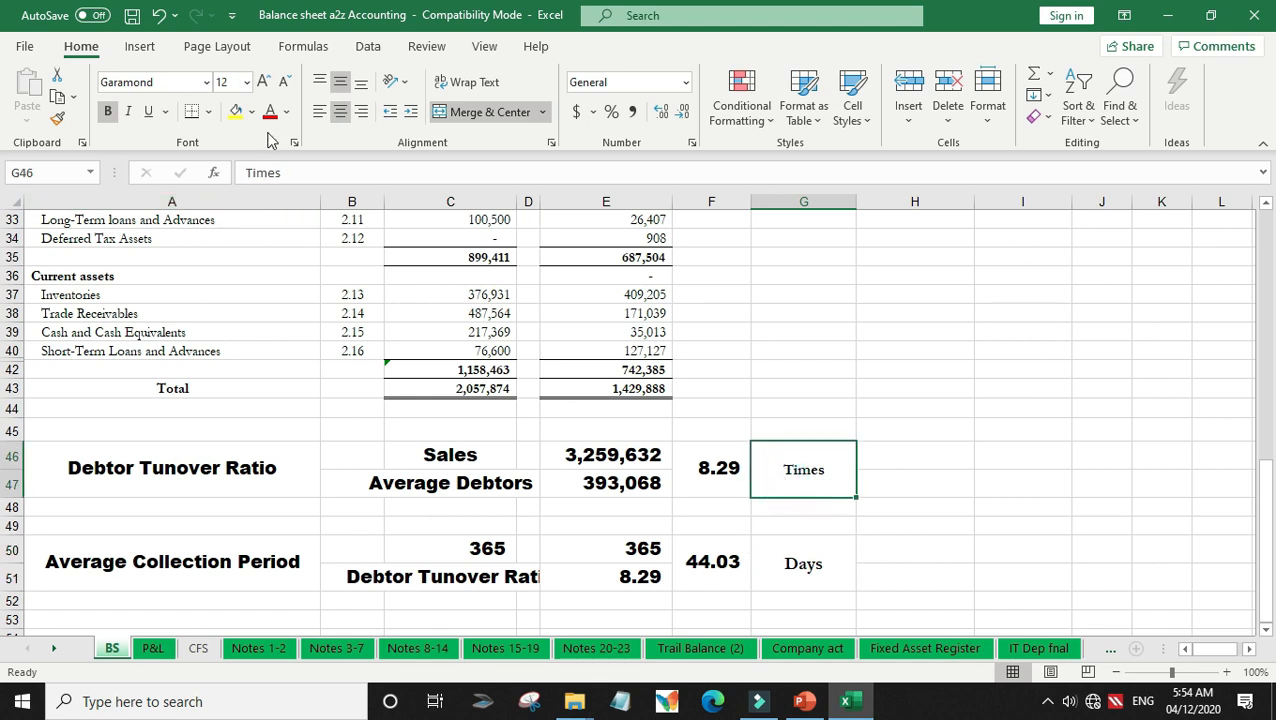
pyautogui.click(264, 84)
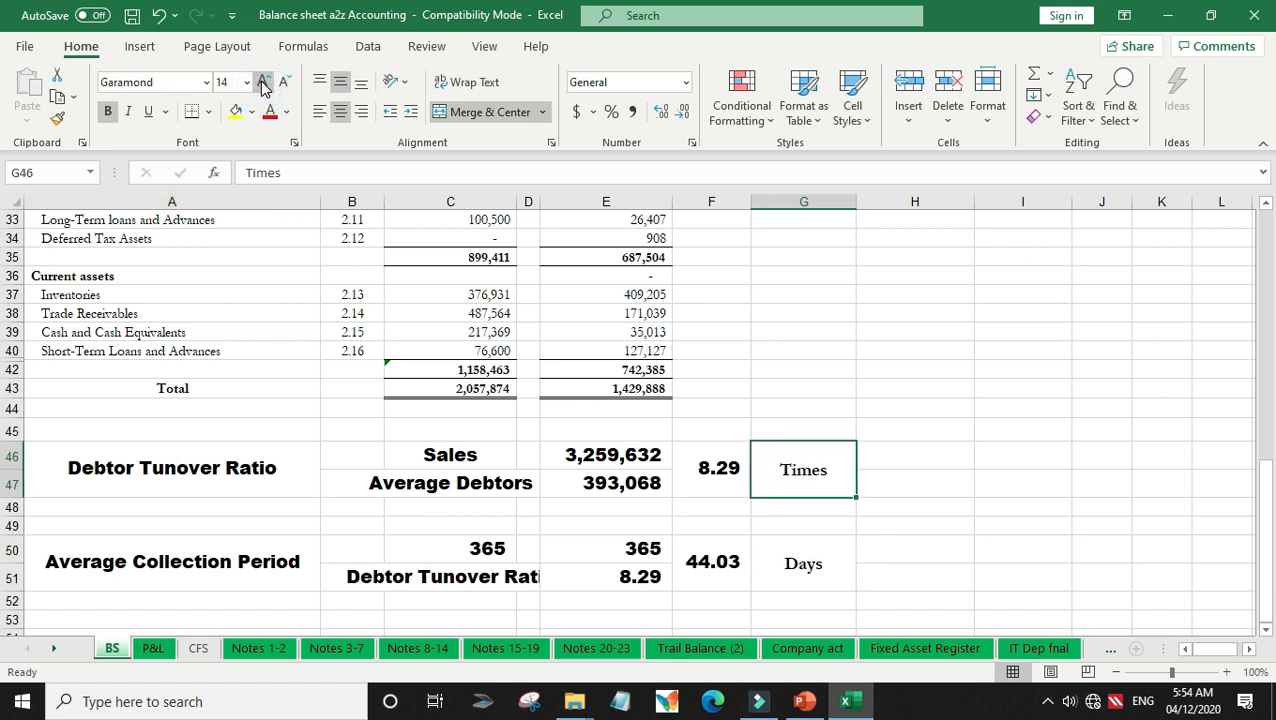
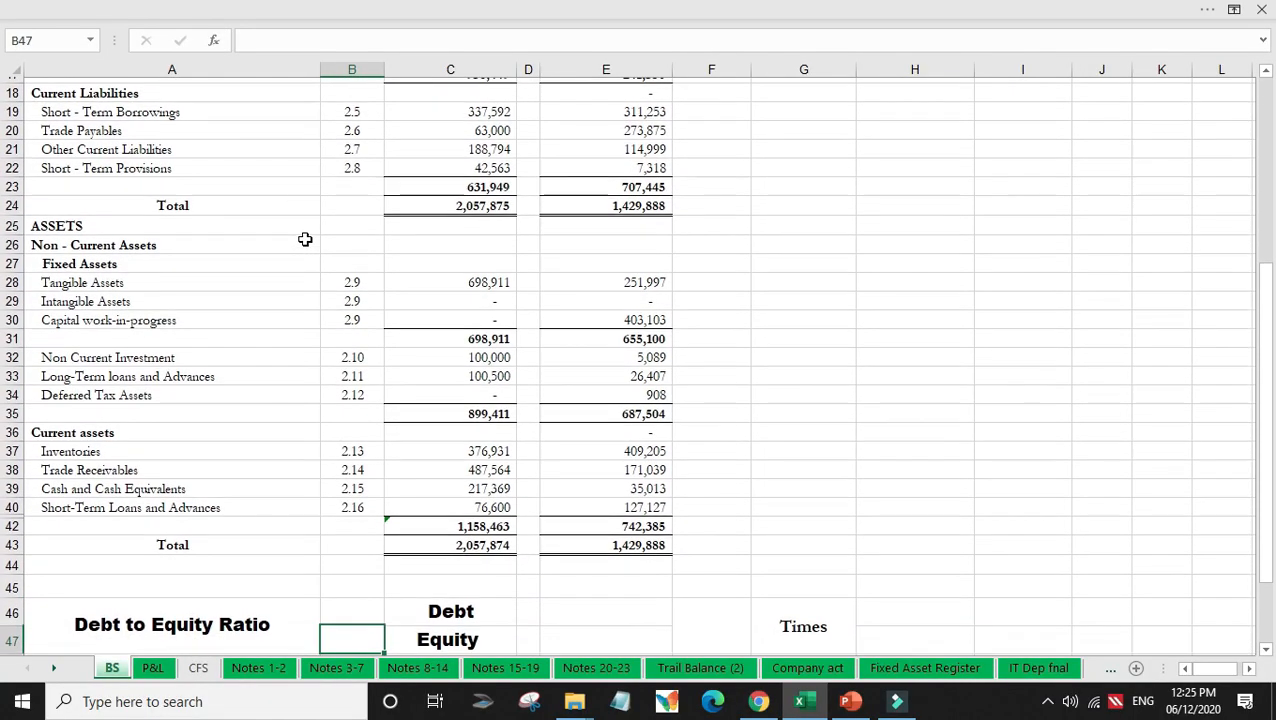
# Step: Link the Debt amount in E46 to the March 31, 2020 Long-Term Borrowings figure in C15
pyautogui.scroll(-1, 305, 239)
pyautogui.press('Left')
pyautogui.press('Right')
pyautogui.press('Right')
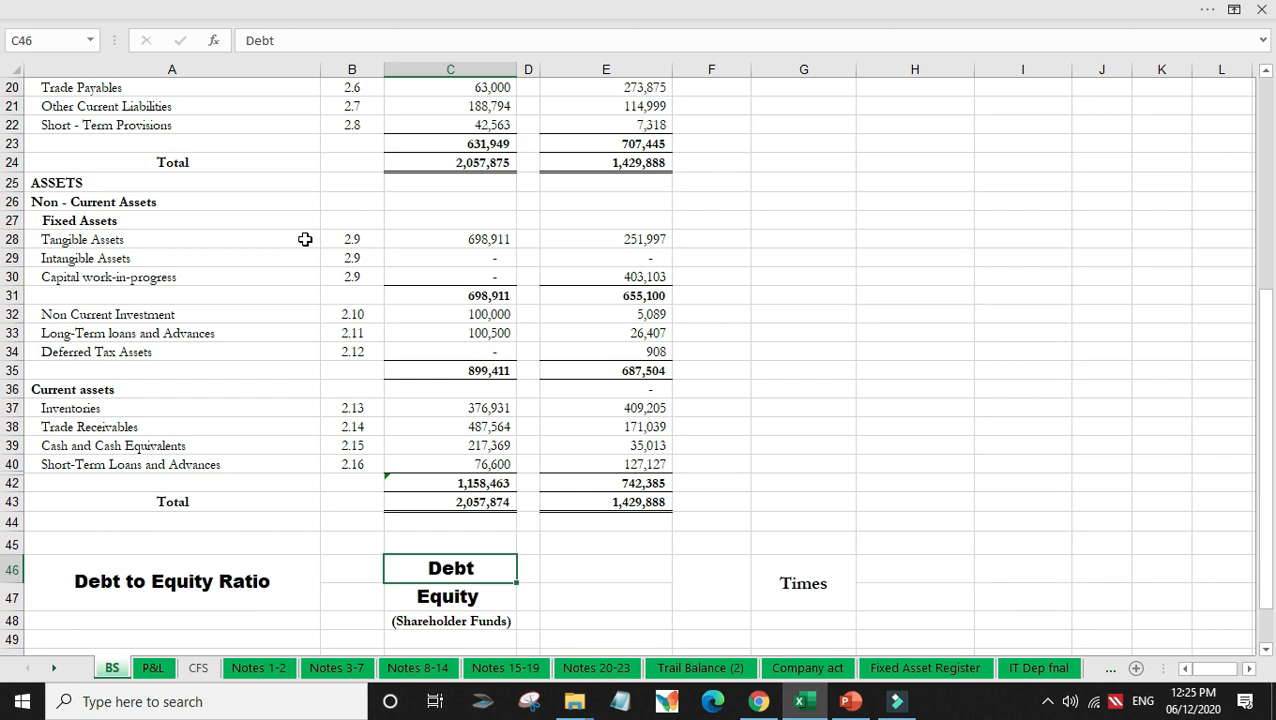
pyautogui.press('Right')
pyautogui.press('Right')
pyautogui.write('+')
pyautogui.press('Up')
pyautogui.press('Up')
pyautogui.press('Up')
pyautogui.press('Up')
pyautogui.press('Up')
pyautogui.press('Up')
pyautogui.press('Up')
pyautogui.press('Up')
pyautogui.press('Up')
pyautogui.press('Up')
pyautogui.press('Up')
pyautogui.press('Up')
pyautogui.press('Up')
pyautogui.press('Up')
pyautogui.press('Up')
pyautogui.press('Up')
pyautogui.press('Up')
pyautogui.press('Up')
pyautogui.press('Up')
pyautogui.press('Up')
pyautogui.press('Up')
pyautogui.press('Up')
pyautogui.press('Up')
pyautogui.press('Up')
pyautogui.press('Up')
pyautogui.press('Up')
pyautogui.press('Up')
pyautogui.press('Up')
pyautogui.press('Up')
pyautogui.press('Up')
pyautogui.press('Up')
pyautogui.press('Up')
pyautogui.press('Up')
pyautogui.press('Up')
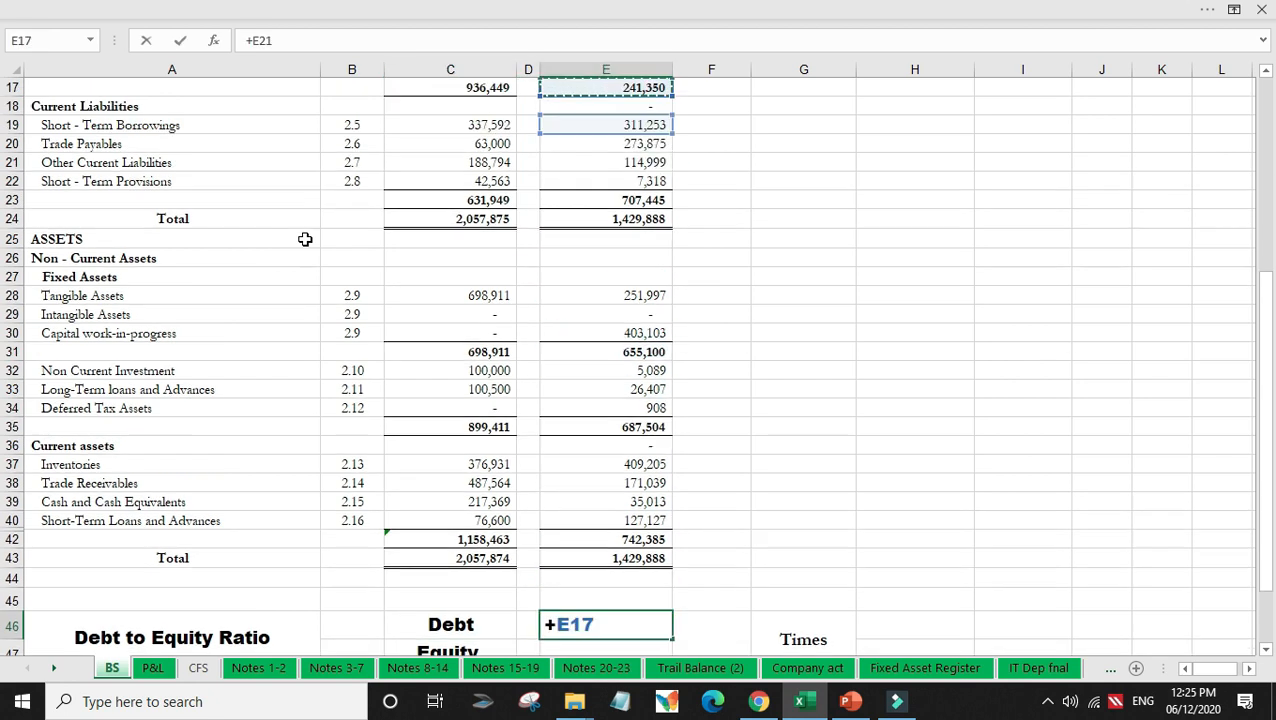
pyautogui.press('Left')
pyautogui.press('Left')
pyautogui.press('Left')
pyautogui.press('Left')
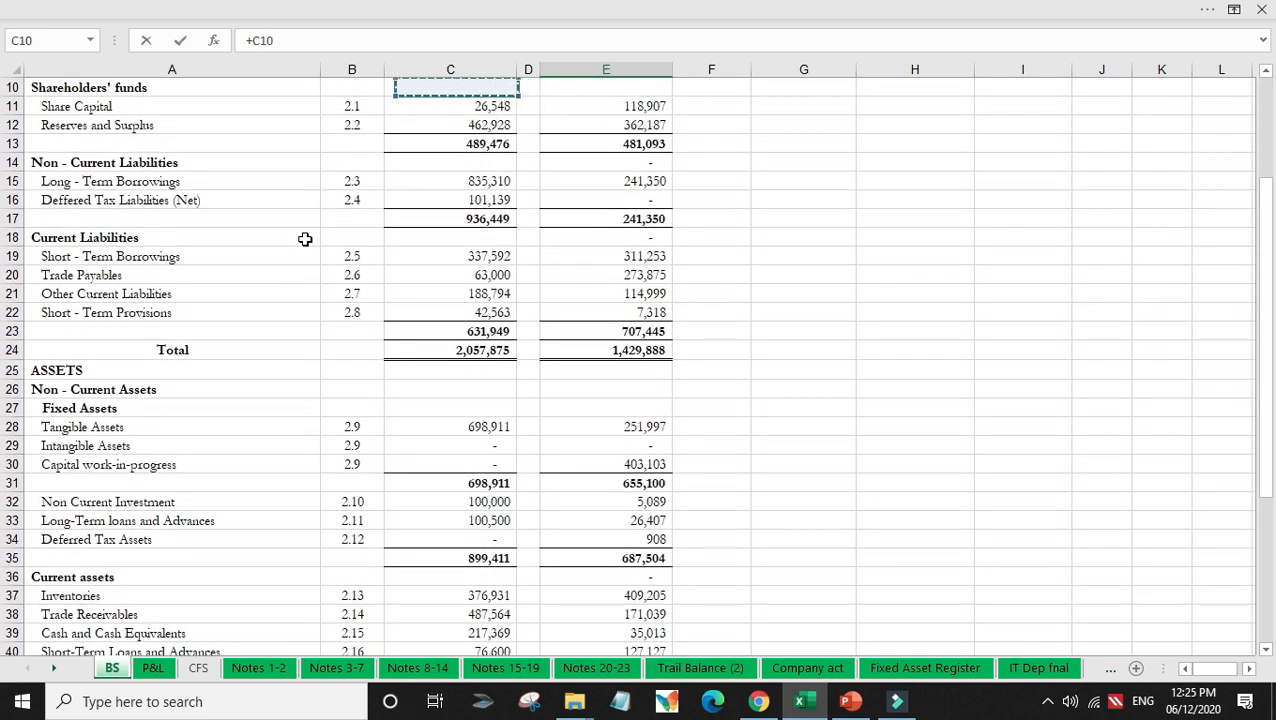
pyautogui.press('Down')
pyautogui.press('Down')
pyautogui.press('Down')
pyautogui.press('Down')
pyautogui.press('Down')
pyautogui.press('Right')
pyautogui.press('Right')
pyautogui.press('Right')
pyautogui.press('Left')
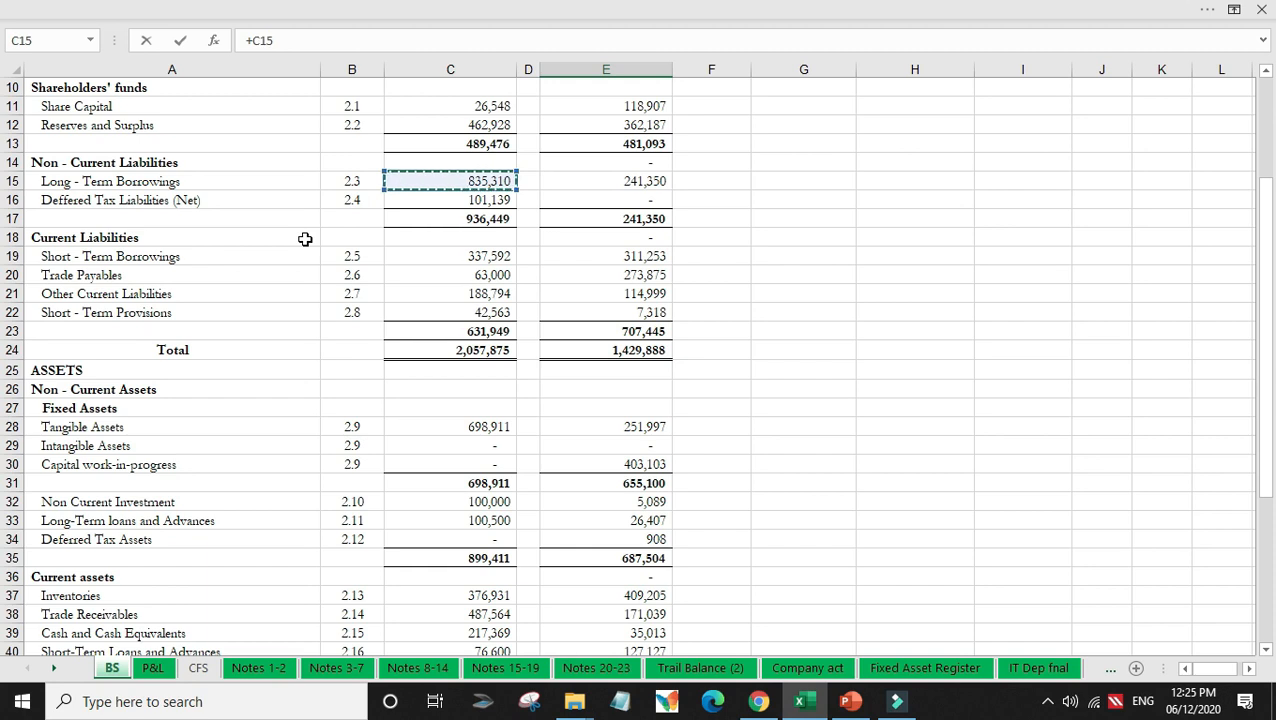
pyautogui.press('Return')
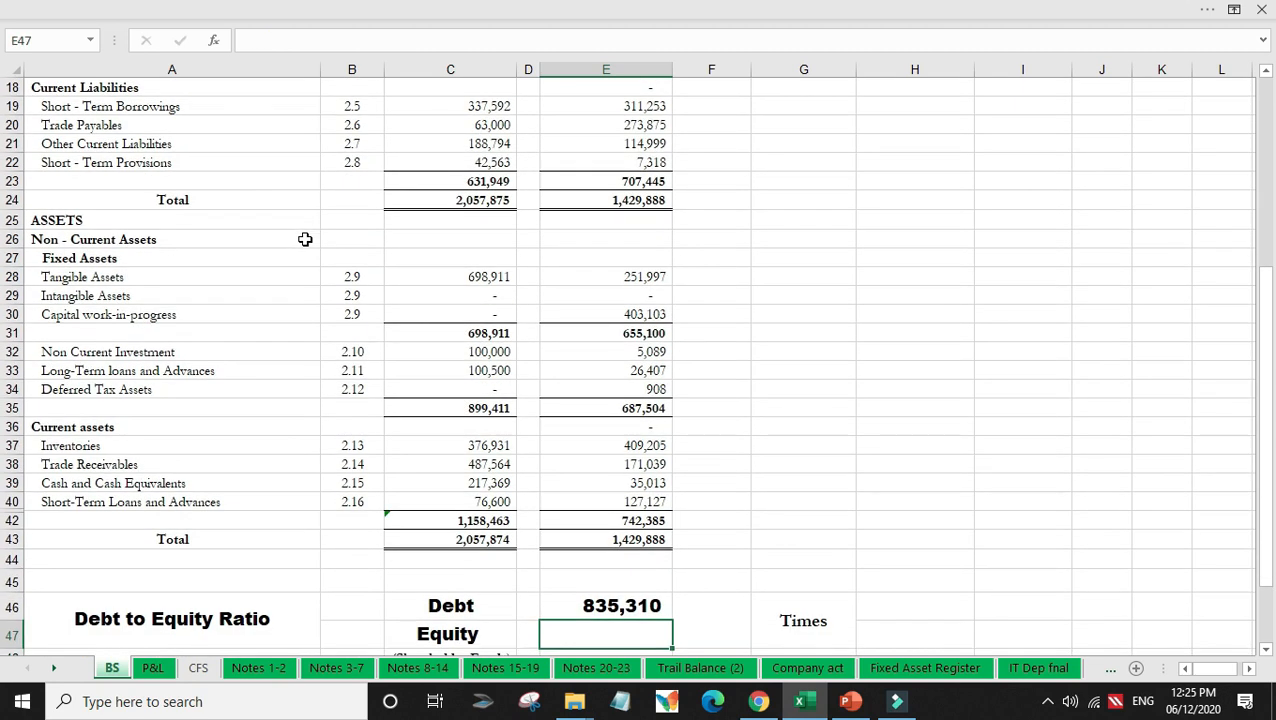
# Step: Link the Equity amount in E47 to the March 31, 2020 shareholders' funds total in C13
pyautogui.write('+')
pyautogui.press('Up')
pyautogui.press('Up')
pyautogui.press('Up')
pyautogui.press('Up')
pyautogui.press('Up')
pyautogui.press('Up')
pyautogui.press('Up')
pyautogui.press('Up')
pyautogui.press('Up')
pyautogui.press('Up')
pyautogui.press('Up')
pyautogui.press('Up')
pyautogui.press('Up')
pyautogui.press('Up')
pyautogui.press('Up')
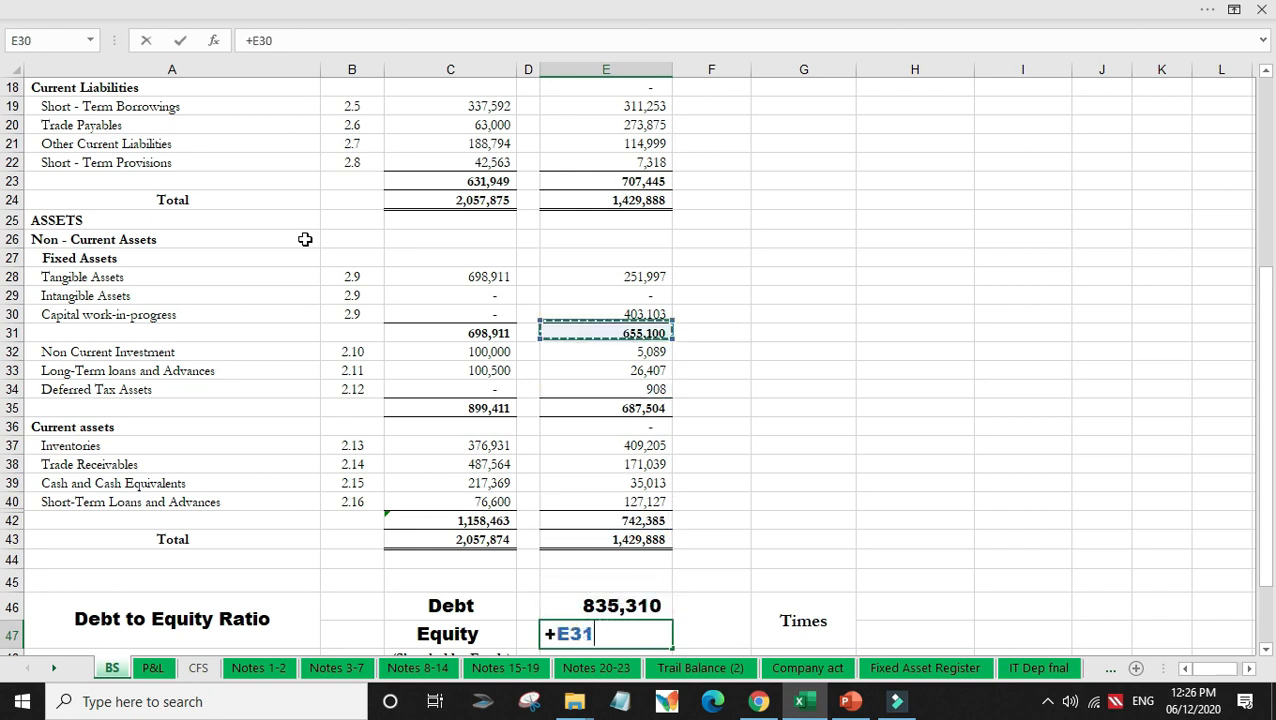
pyautogui.press('Up')
pyautogui.press('Up')
pyautogui.press('Up')
pyautogui.press('Up')
pyautogui.press('Up')
pyautogui.press('Up')
pyautogui.press('Up')
pyautogui.press('Up')
pyautogui.press('Up')
pyautogui.press('Up')
pyautogui.press('Up')
pyautogui.press('Up')
pyautogui.press('Up')
pyautogui.press('Up')
pyautogui.press('Up')
pyautogui.press('Up')
pyautogui.press('Up')
pyautogui.press('Up')
pyautogui.press('Up')
pyautogui.press('Up')
pyautogui.press('Down')
pyautogui.press('Down')
pyautogui.press('Down')
pyautogui.press('Down')
pyautogui.press('Down')
pyautogui.press('Down')
pyautogui.press('Down')
pyautogui.press('Down')
pyautogui.press('Left')
pyautogui.press('Left')
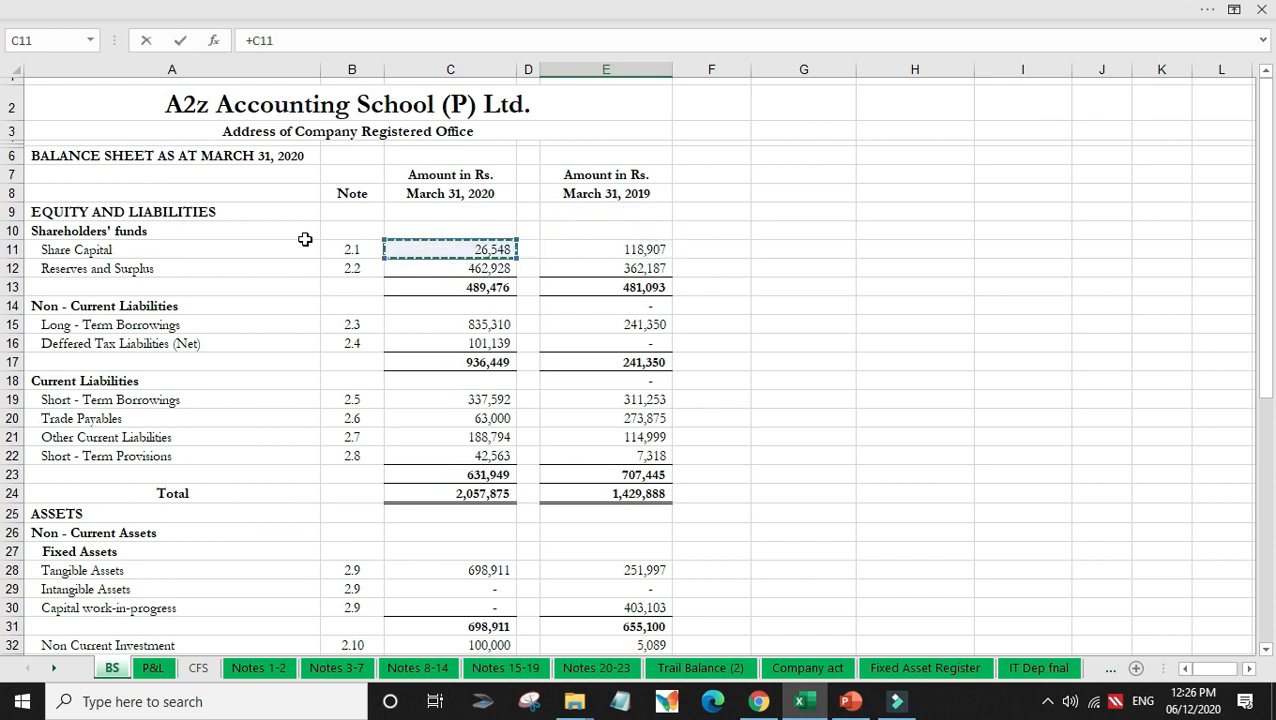
pyautogui.press('Down')
pyautogui.press('Down')
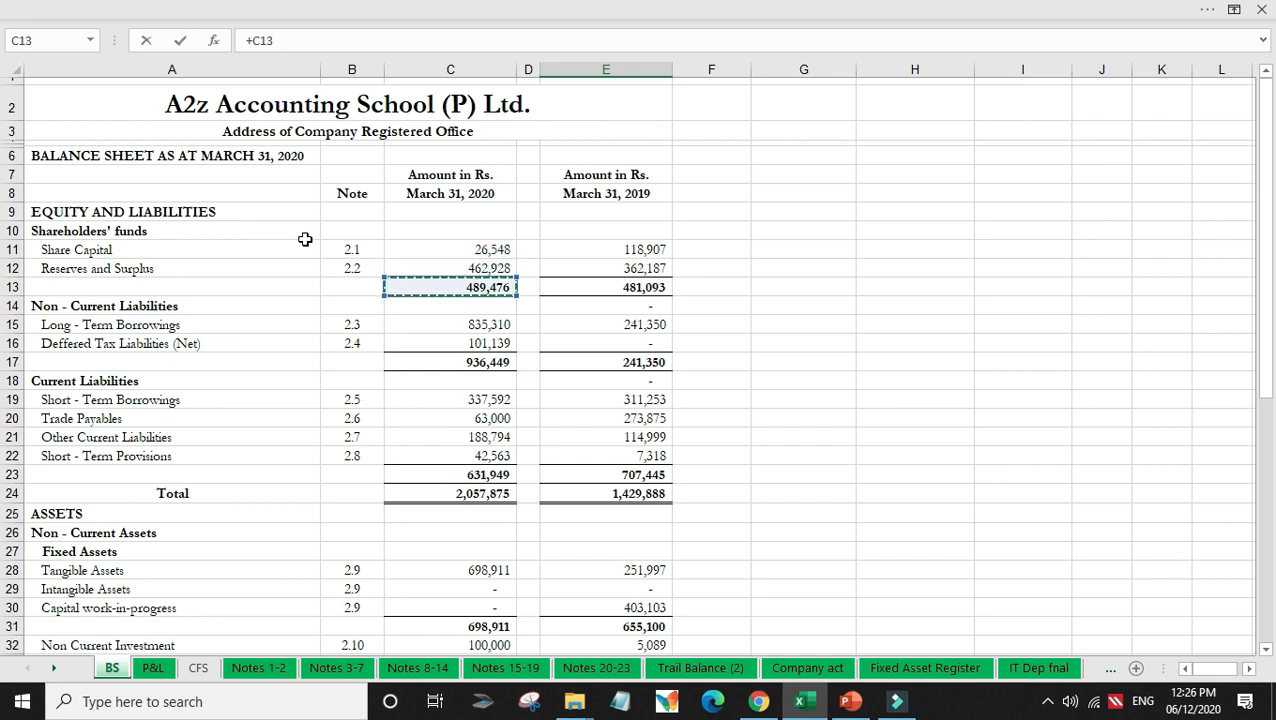
pyautogui.press('Return')
pyautogui.press('Escape')
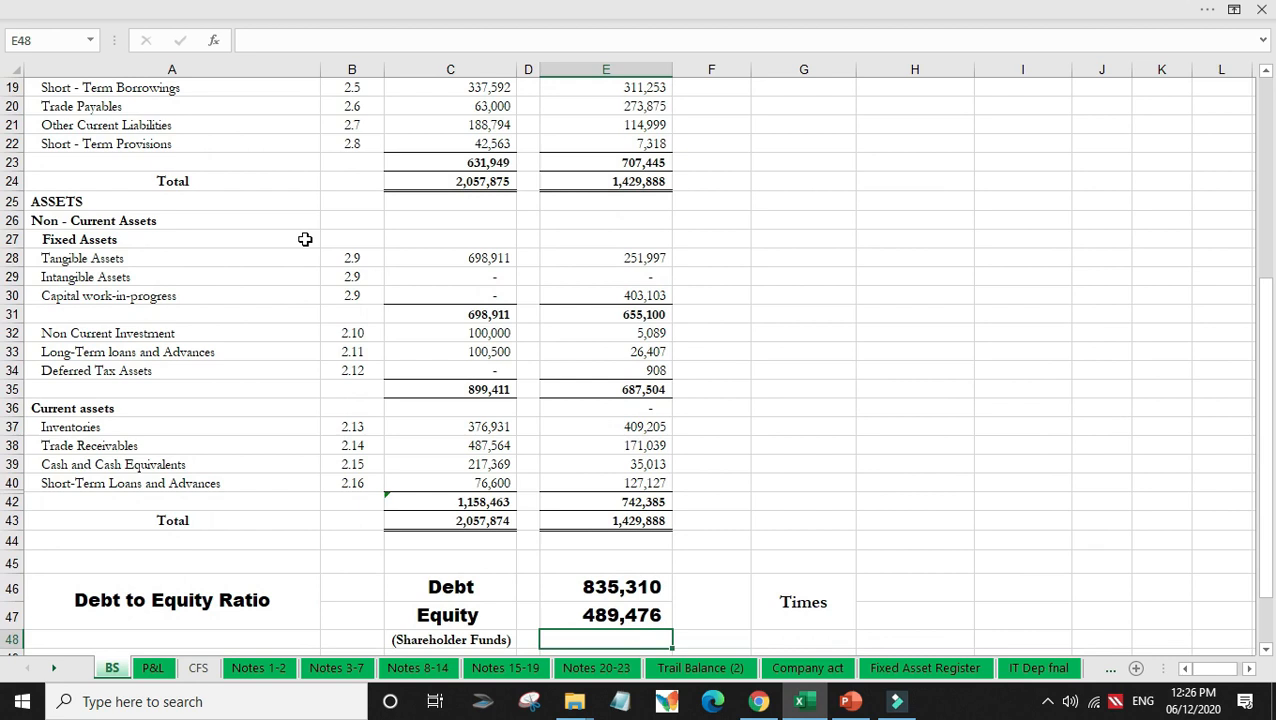
# Step: Calculate the debt to equity ratio in merged cell F46 with the formula +E46/E47
pyautogui.press('Up')
pyautogui.press('Up')
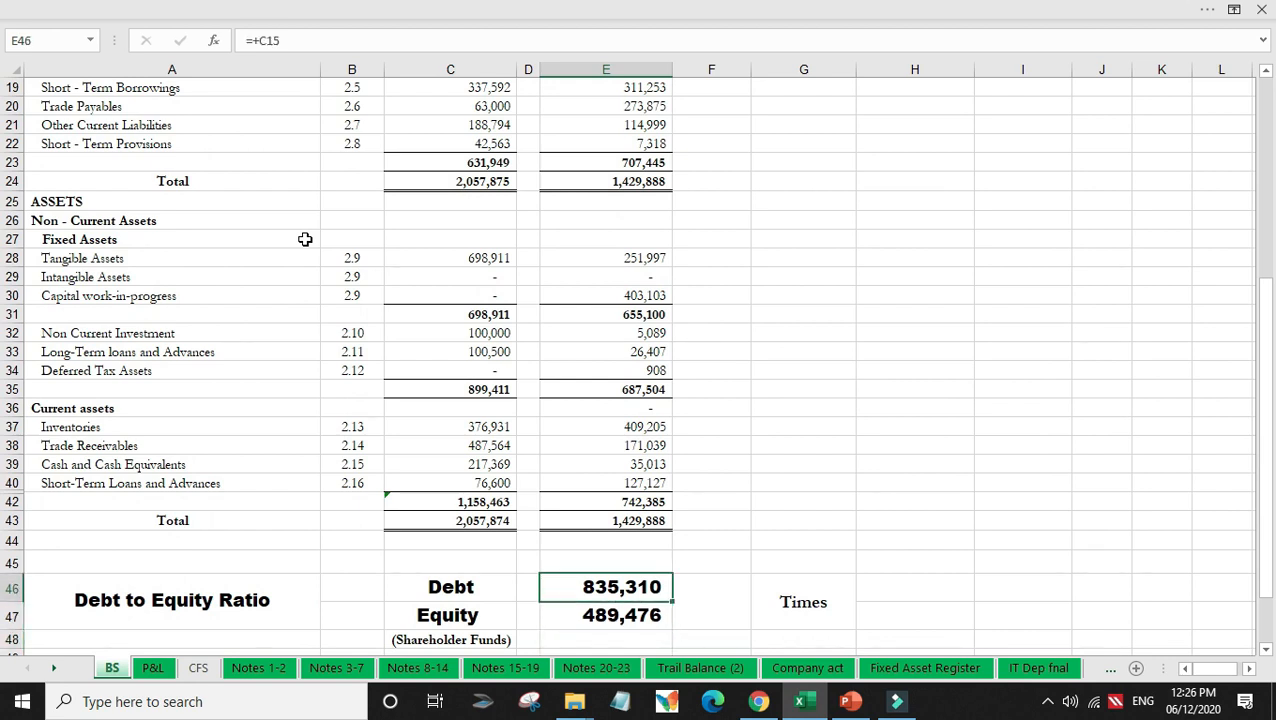
pyautogui.press('Down')
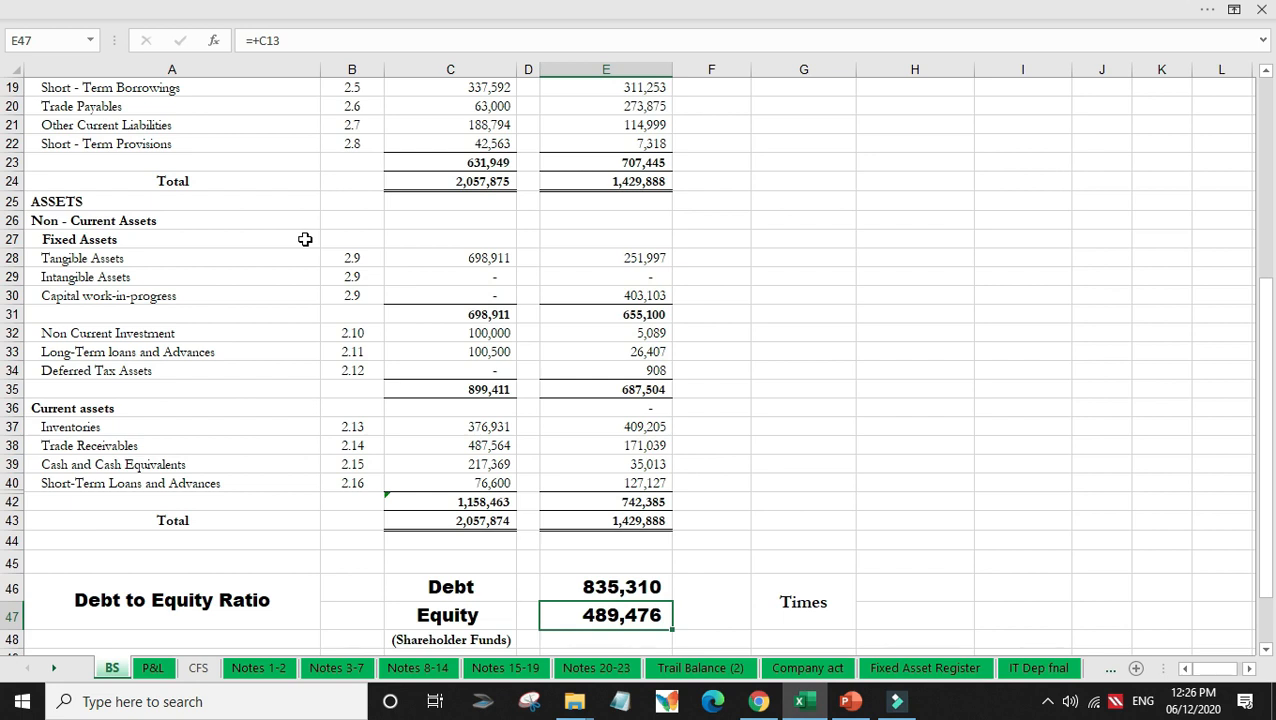
pyautogui.press('Right')
pyautogui.write('+')
pyautogui.press('Left')
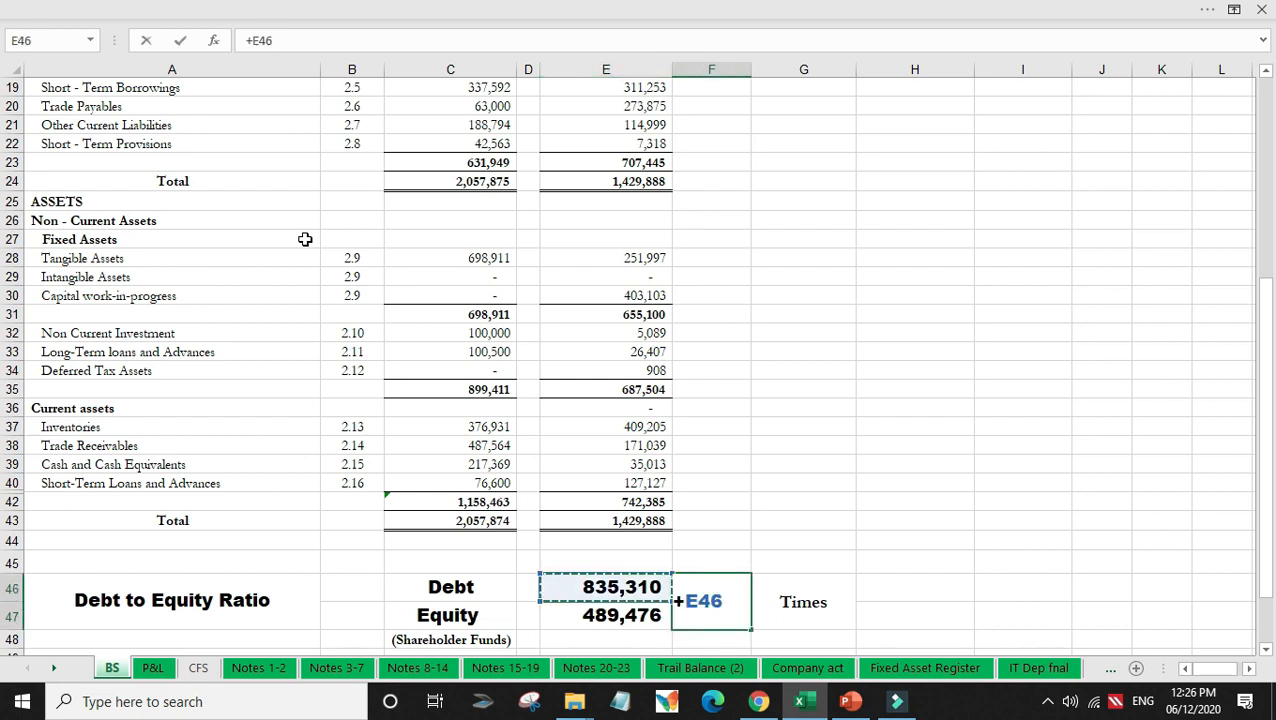
pyautogui.write('/')
pyautogui.press('Left')
pyautogui.press('Down')
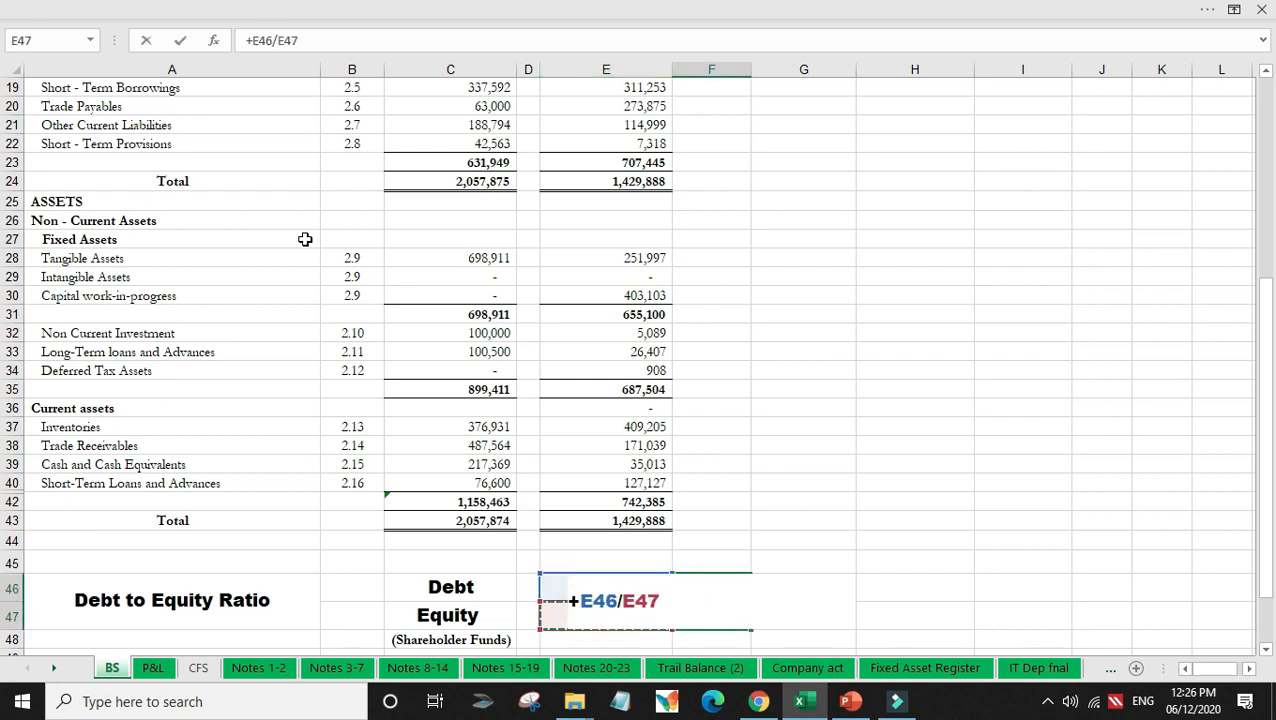
pyautogui.hotkey('ctrl', 'Return')
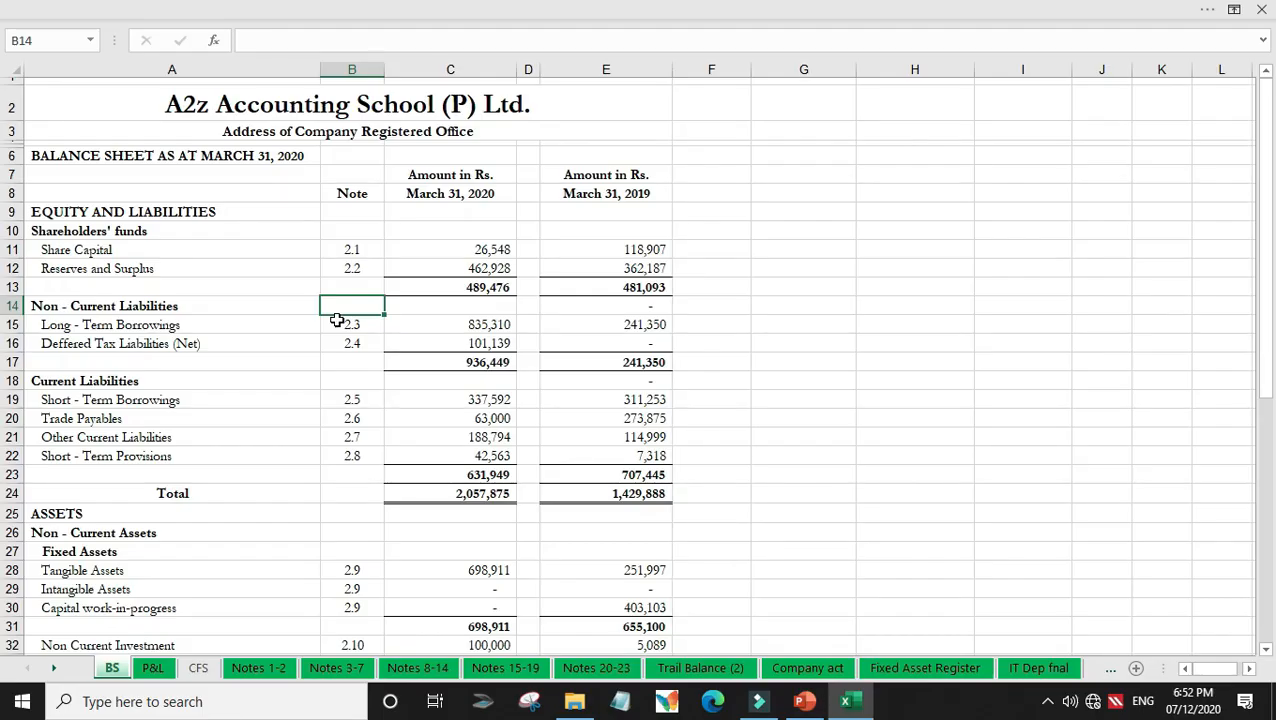
# Step: Review the balance sheet from Non-Current Liabilities down to the Debt and Total Asset labels of the Debt to Asset Ratio
pyautogui.press('Down')
pyautogui.press('Down')
pyautogui.press('Down')
pyautogui.press('Down')
pyautogui.press('Down')
pyautogui.press('Down')
pyautogui.press('Down')
pyautogui.press('Down')
pyautogui.press('Down')
pyautogui.press('Down')
pyautogui.press('Down')
pyautogui.press('Down')
pyautogui.press('Down')
pyautogui.press('Down')
pyautogui.press('Down')
pyautogui.press('Down')
pyautogui.press('Down')
pyautogui.press('Down')
pyautogui.press('Down')
pyautogui.press('Down')
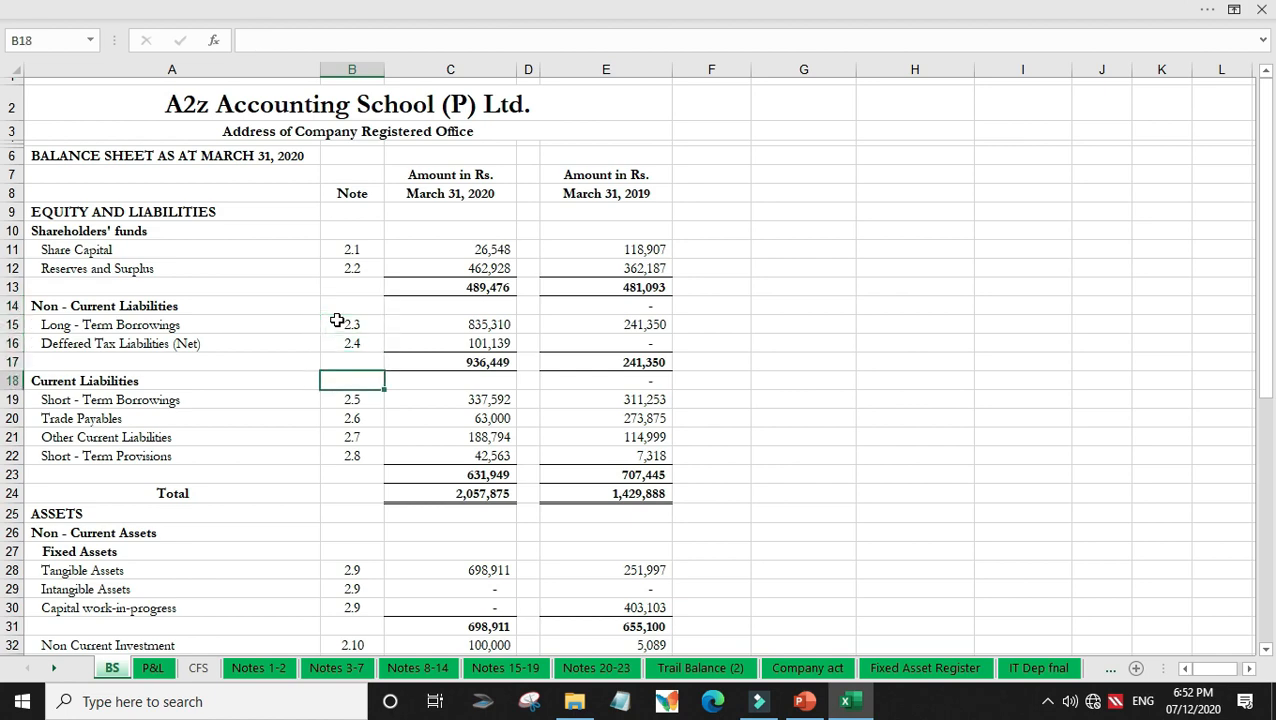
pyautogui.press('Down')
pyautogui.press('Down')
pyautogui.press('Down')
pyautogui.press('Down')
pyautogui.press('Down')
pyautogui.press('Down')
pyautogui.press('Down')
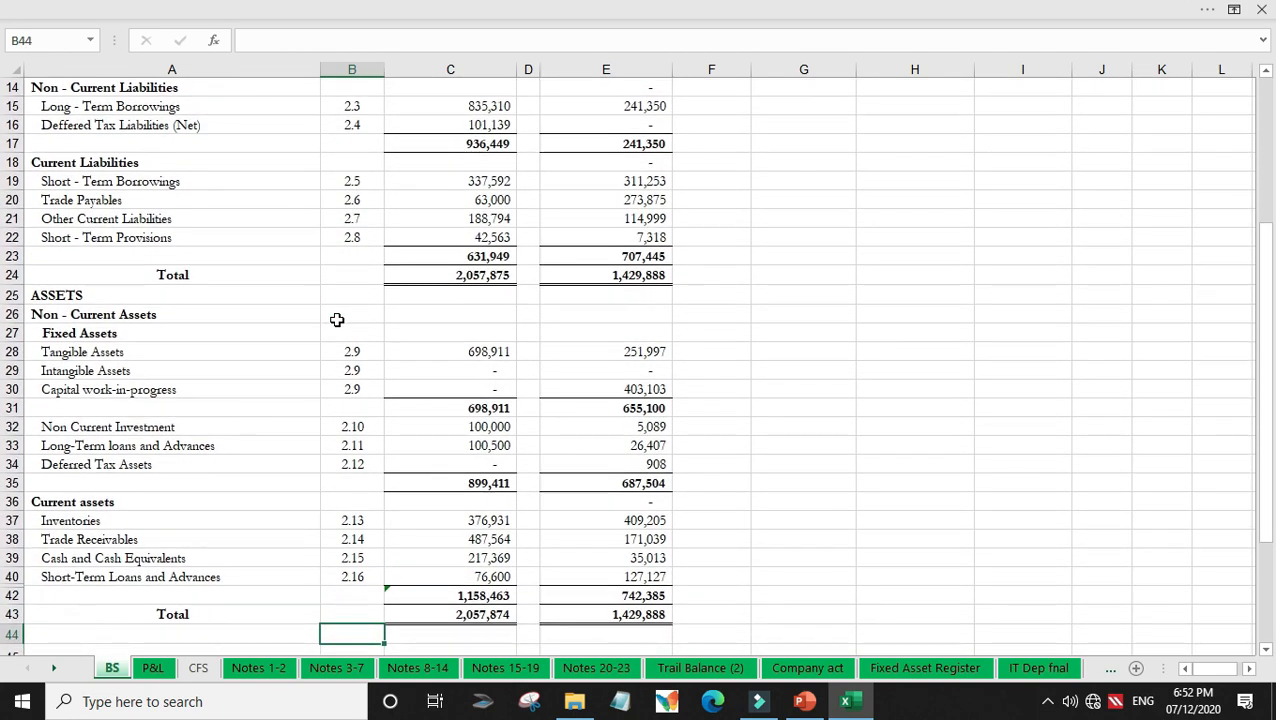
pyautogui.press('Down')
pyautogui.press('Down')
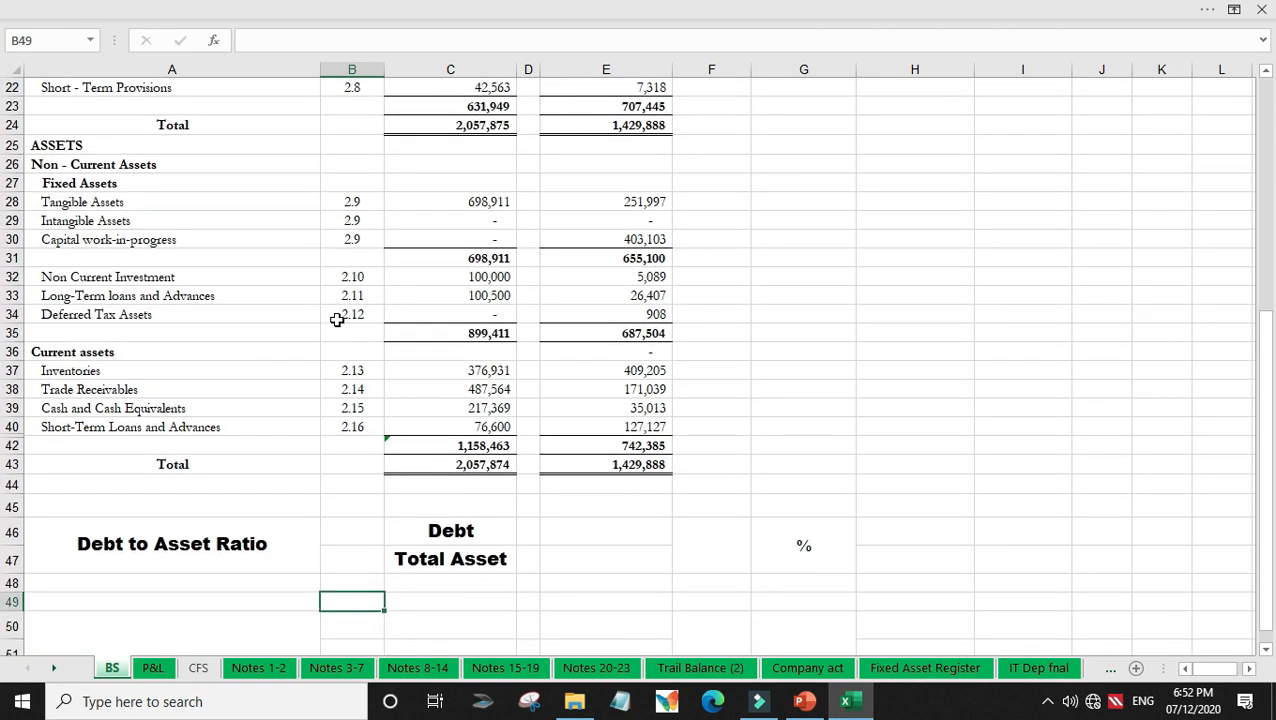
pyautogui.press('Up')
pyautogui.press('Up')
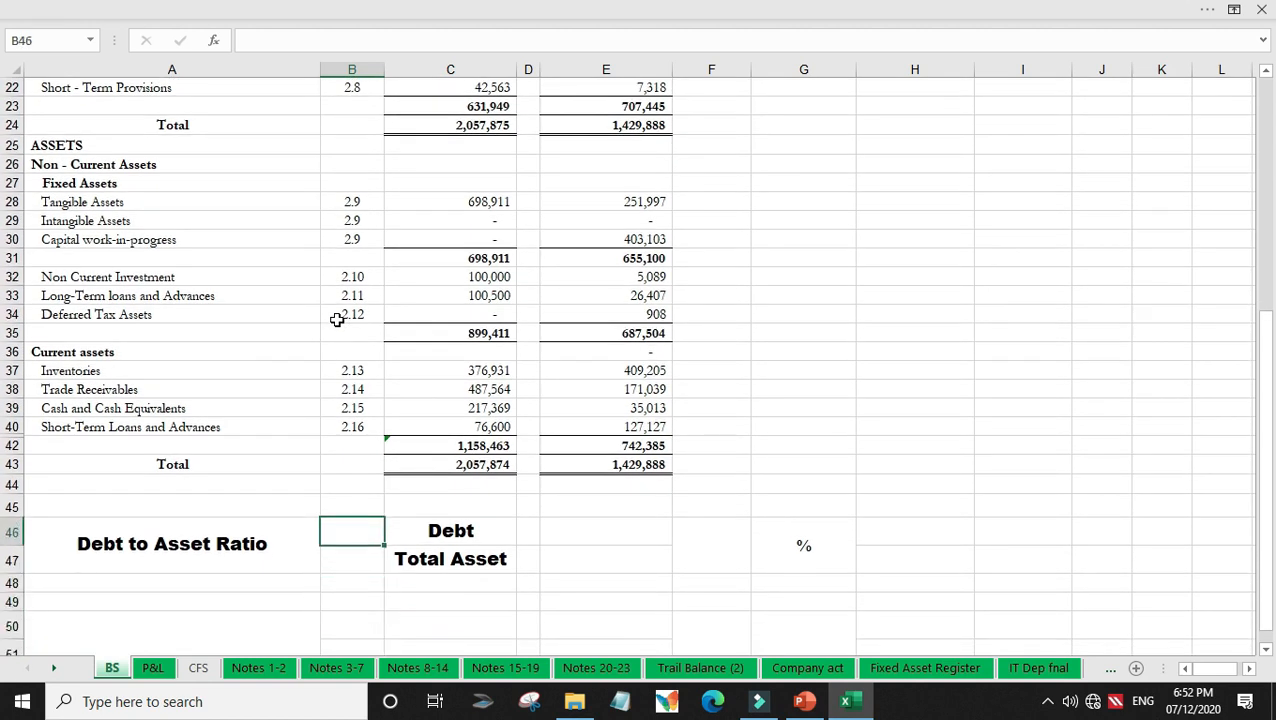
pyautogui.press('Right')
pyautogui.press('Down')
pyautogui.press('Up')
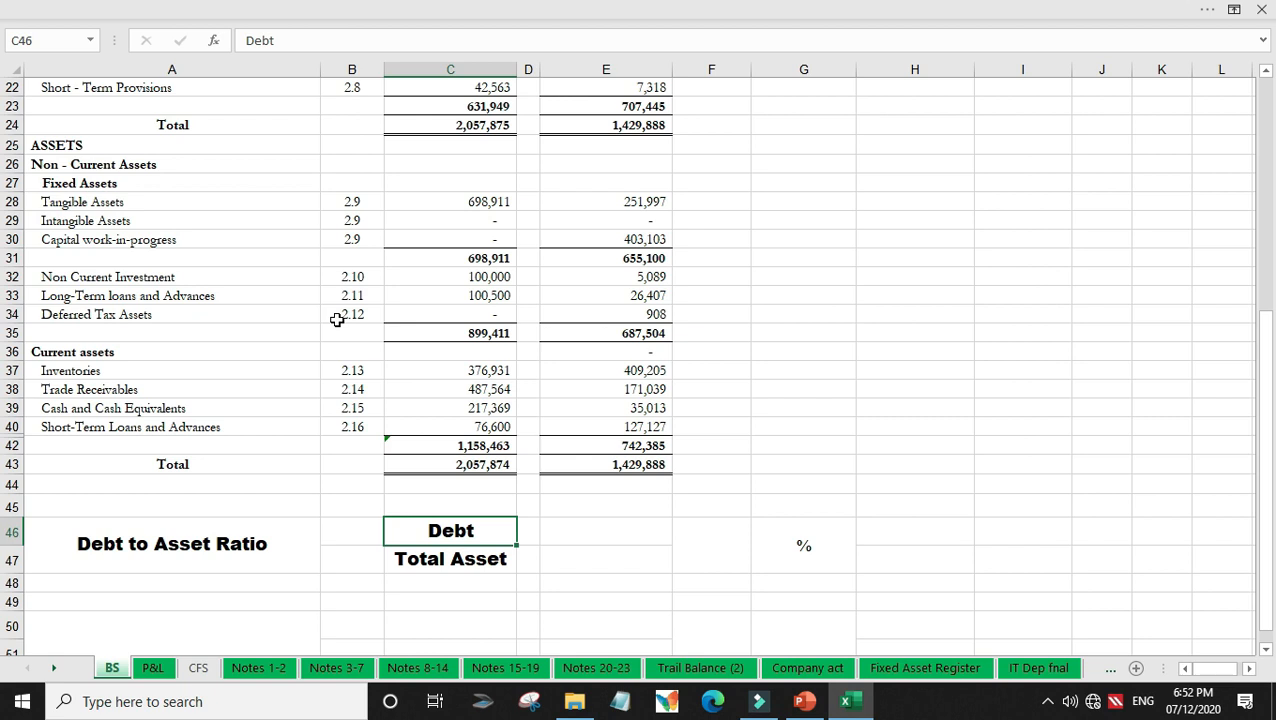
# Step: Link the Debt amount for the Debt to Asset Ratio in E46 to the March 31, 2020 Long-Term Borrowings figure in C15
pyautogui.press('Right')
pyautogui.press('Right')
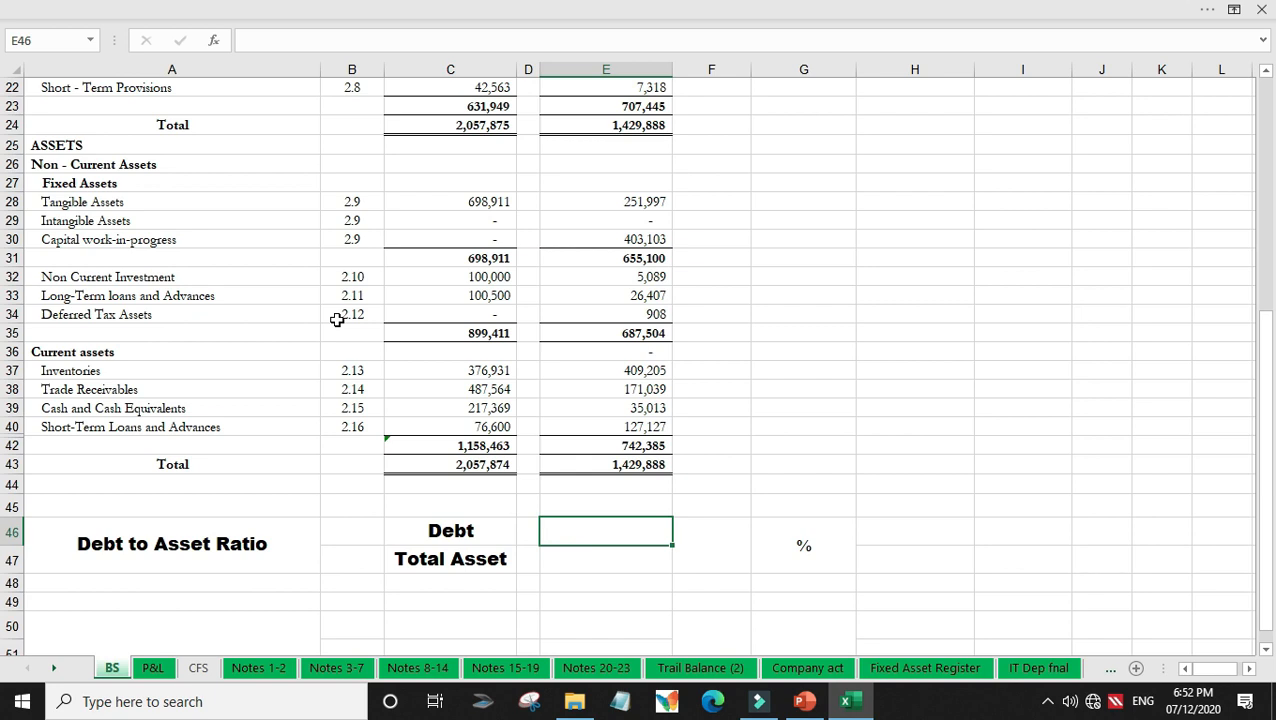
pyautogui.write('+')
pyautogui.scroll(2, 270, 376)
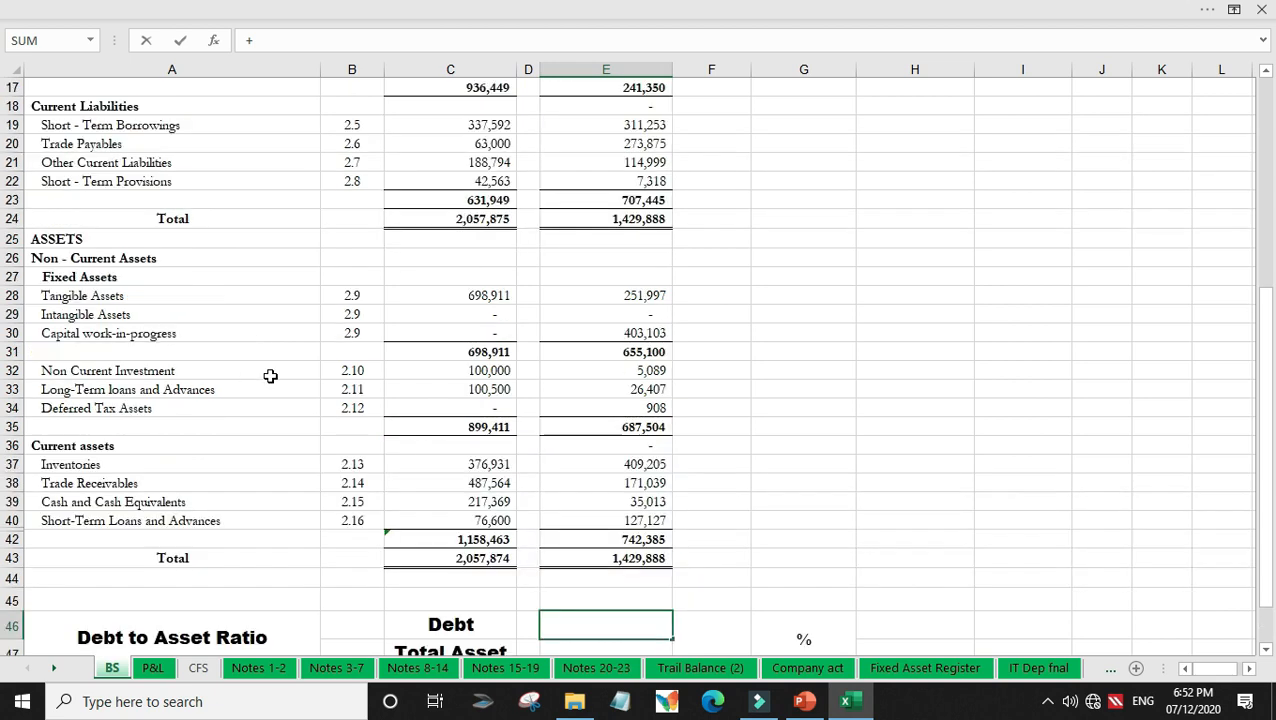
pyautogui.scroll(3, 270, 376)
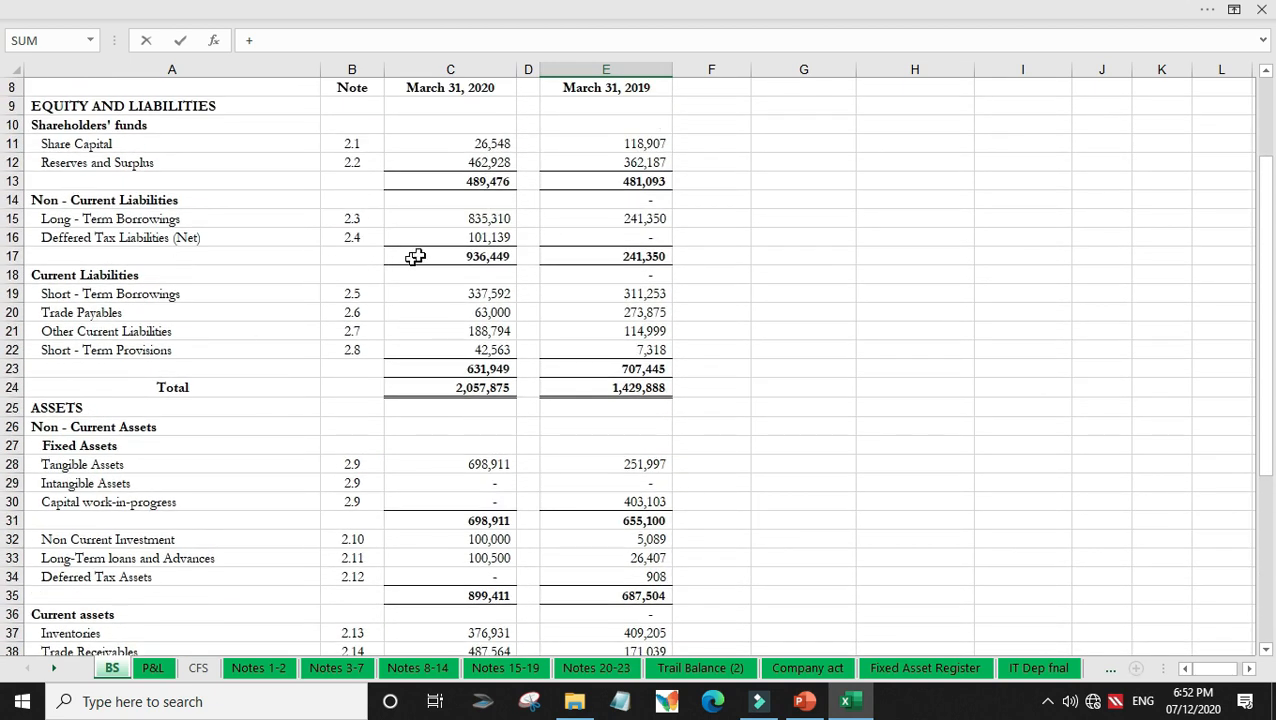
pyautogui.click(457, 220)
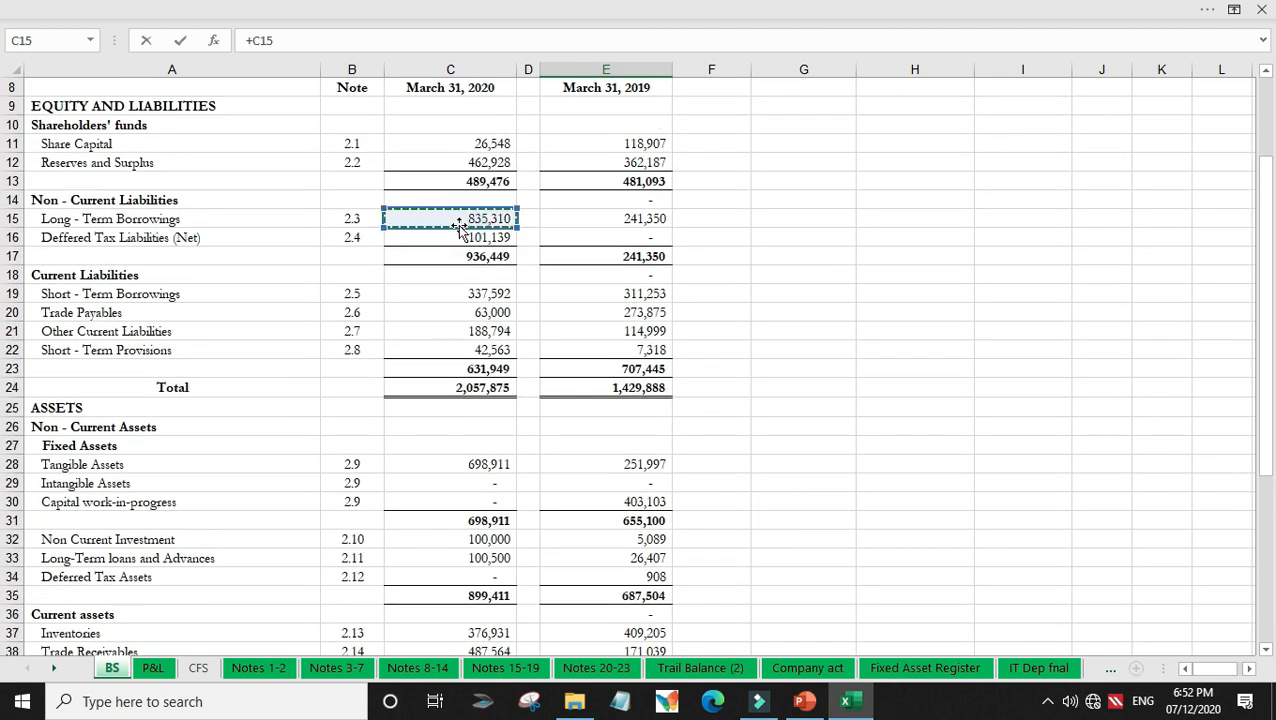
pyautogui.press('Return')
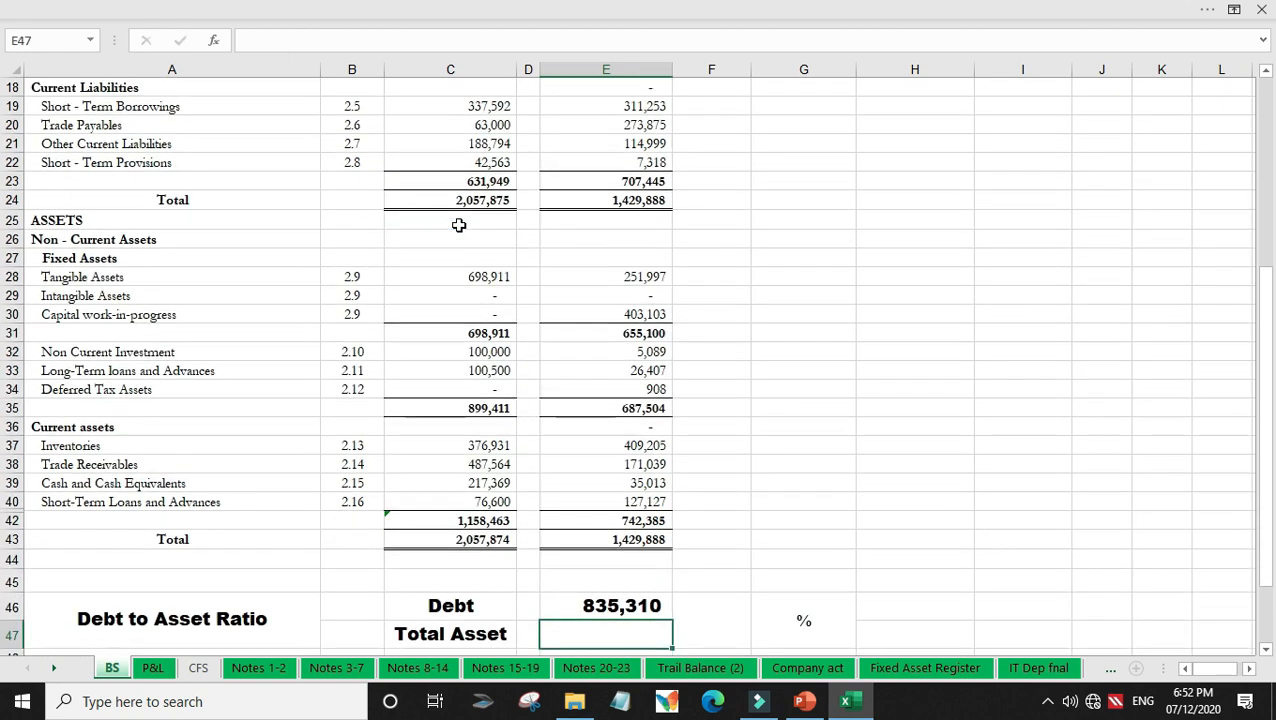
# Step: Enter the Total Asset amount in E47 as the sum of the 2020 non-current and current asset totals, +C35+C42
pyautogui.write('+')
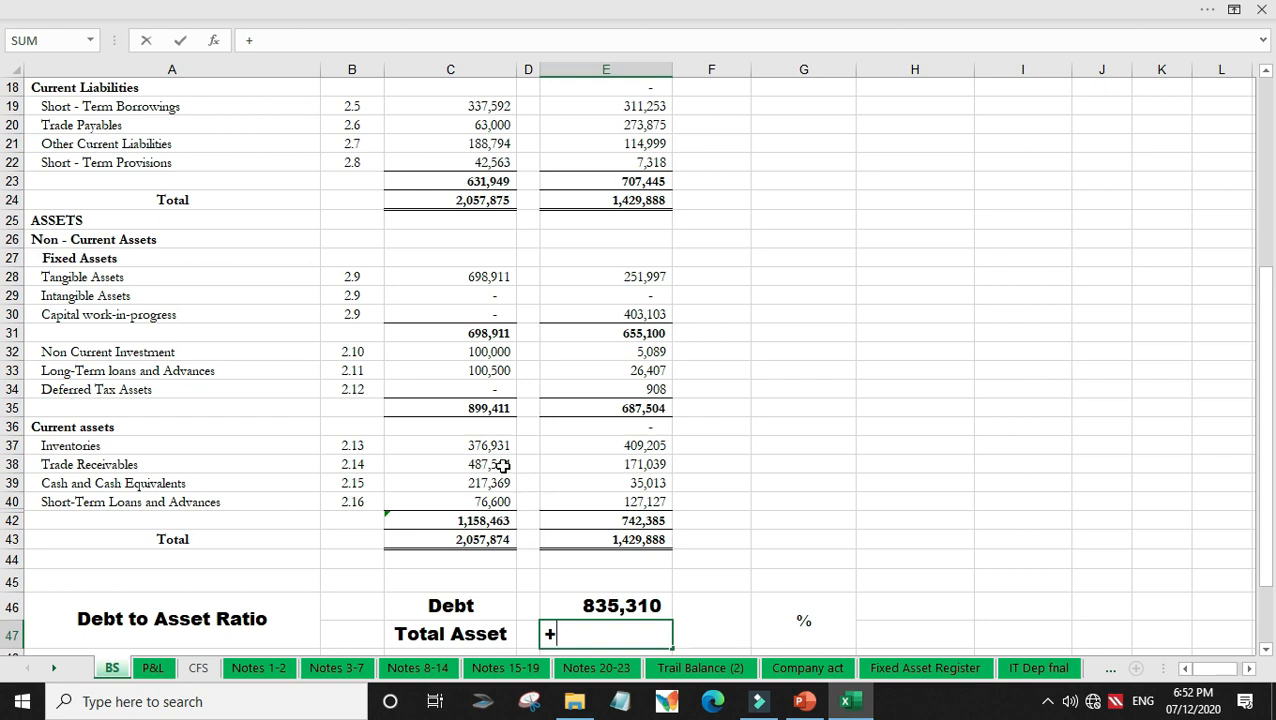
pyautogui.click(475, 409)
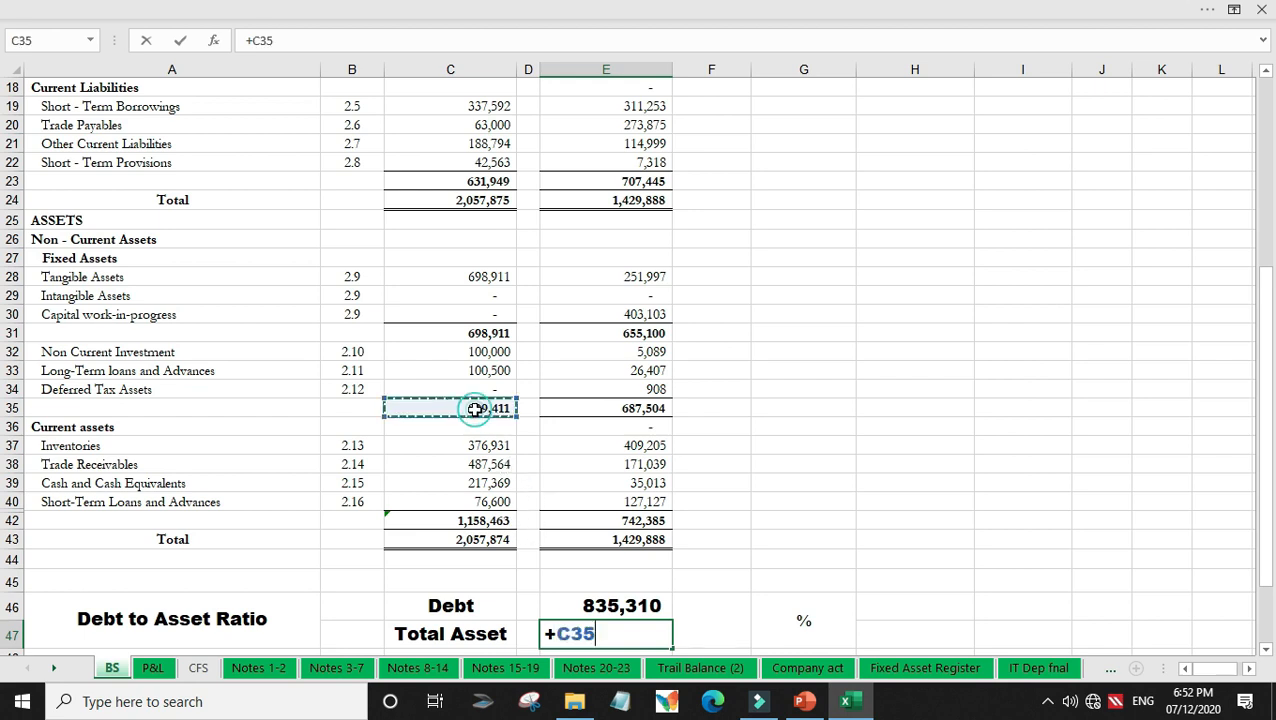
pyautogui.write('+')
pyautogui.click(497, 519)
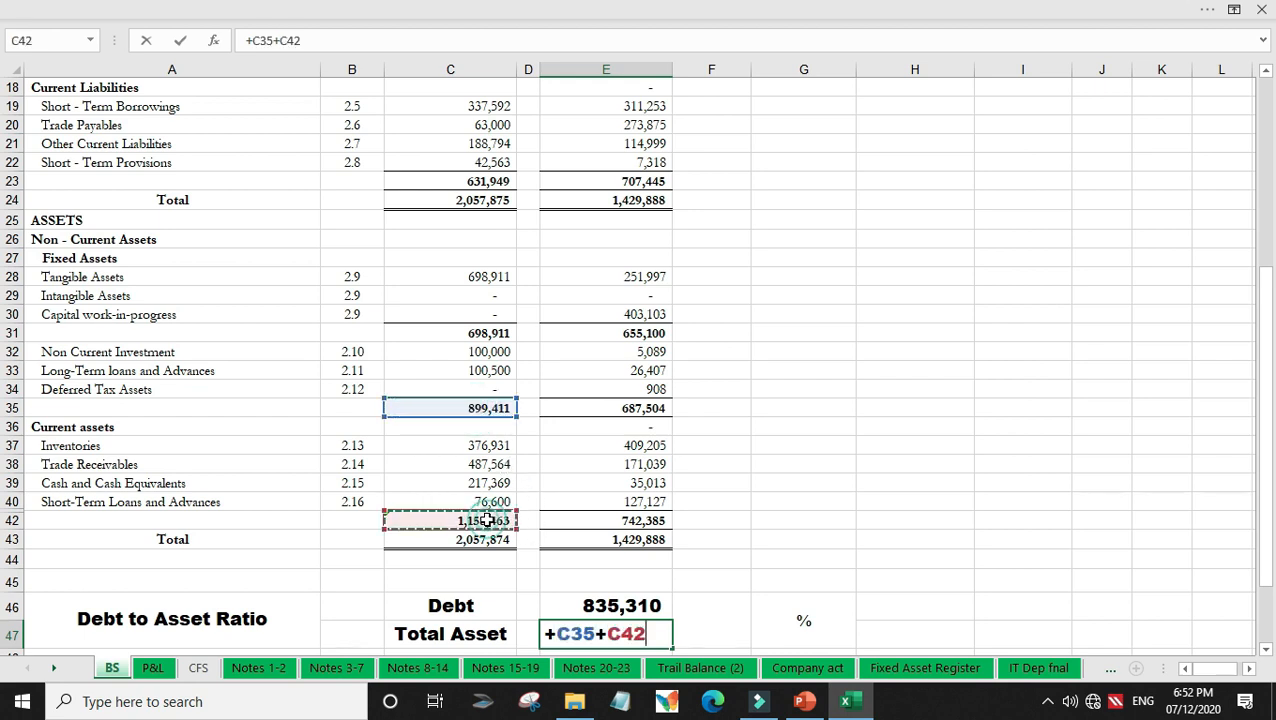
pyautogui.press('Return')
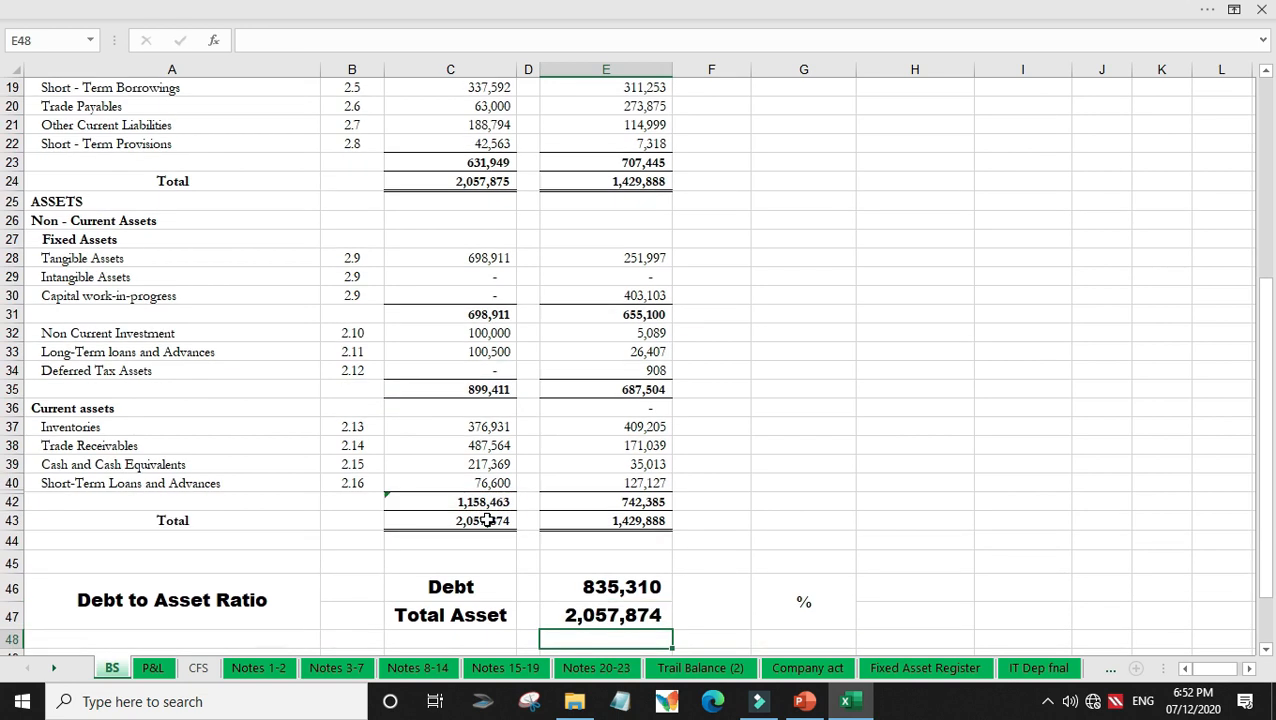
# Step: Calculate the Debt to Asset Ratio percentage in F46 with the formula +E46/E47*100
pyautogui.press('Up')
pyautogui.press('Right')
pyautogui.write('+')
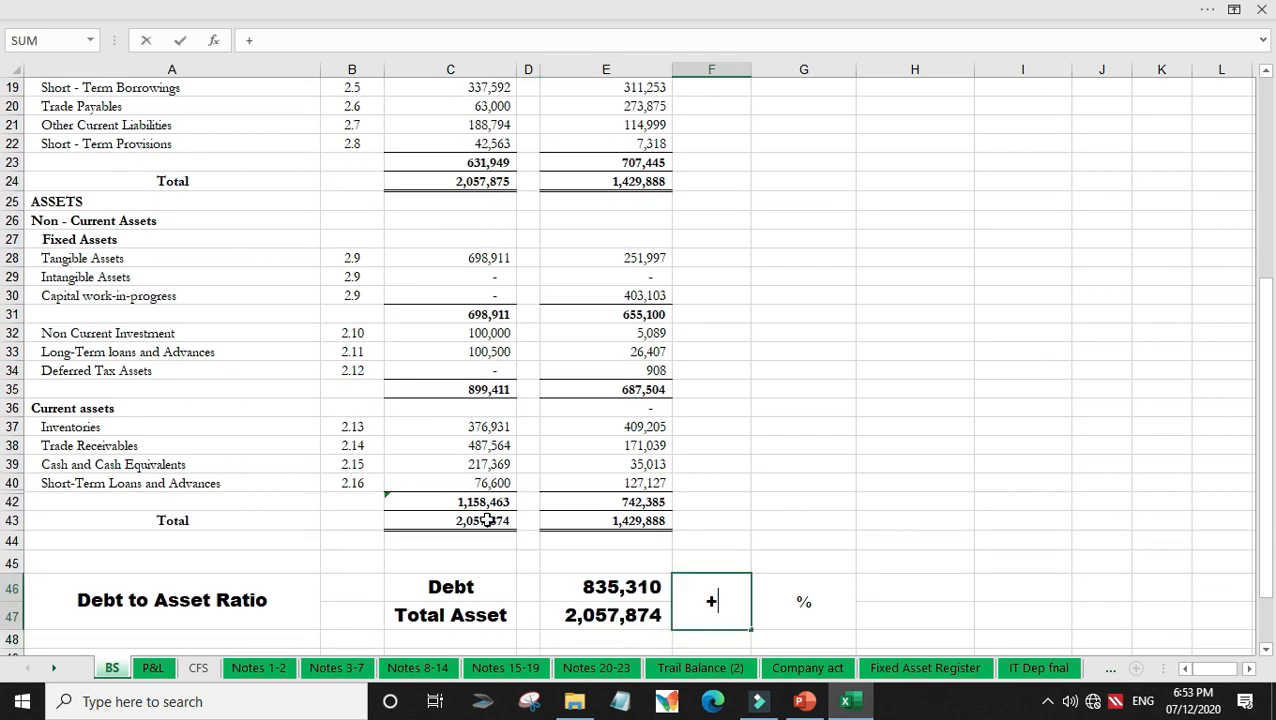
pyautogui.press('Left')
pyautogui.press('Up')
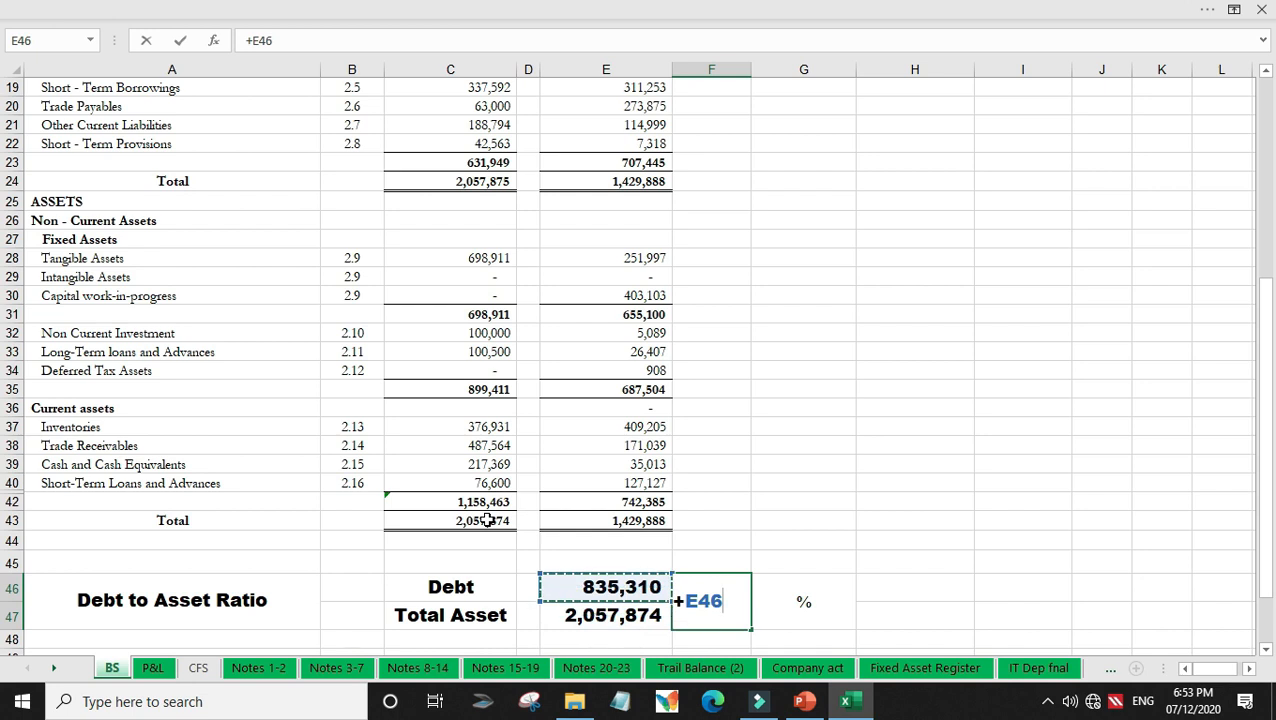
pyautogui.write('/')
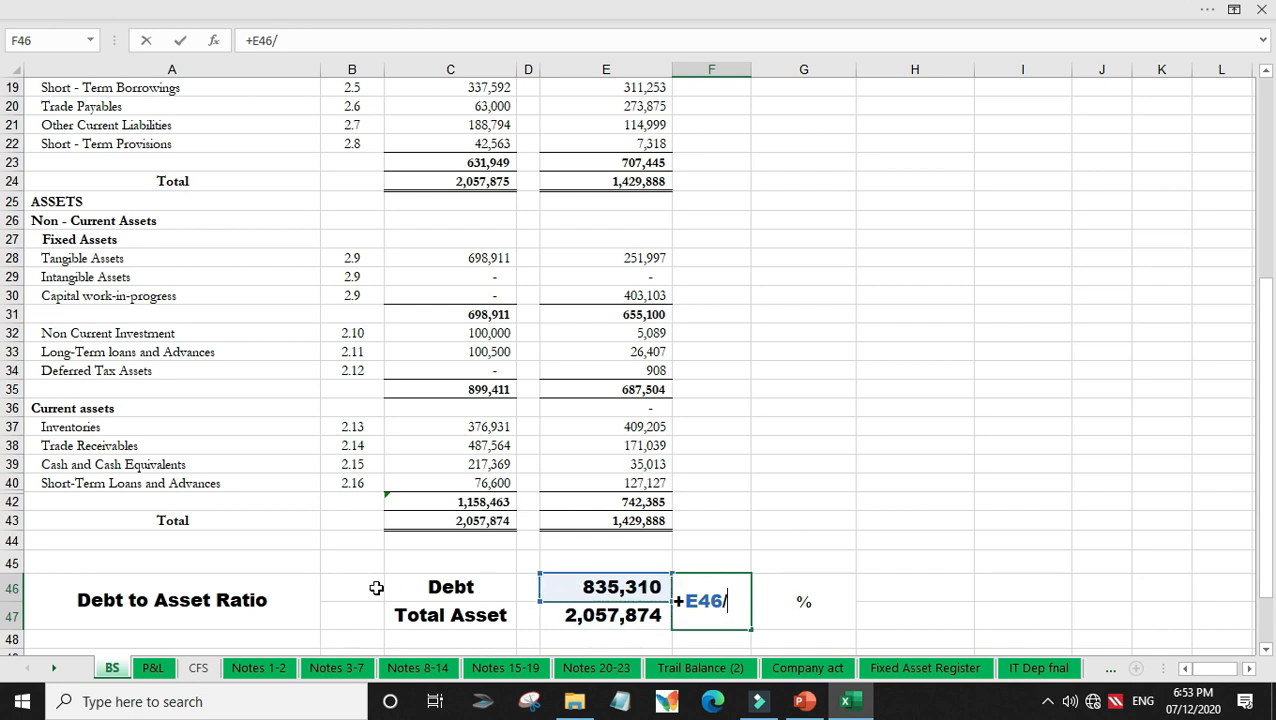
pyautogui.click(631, 622)
pyautogui.write('*1')
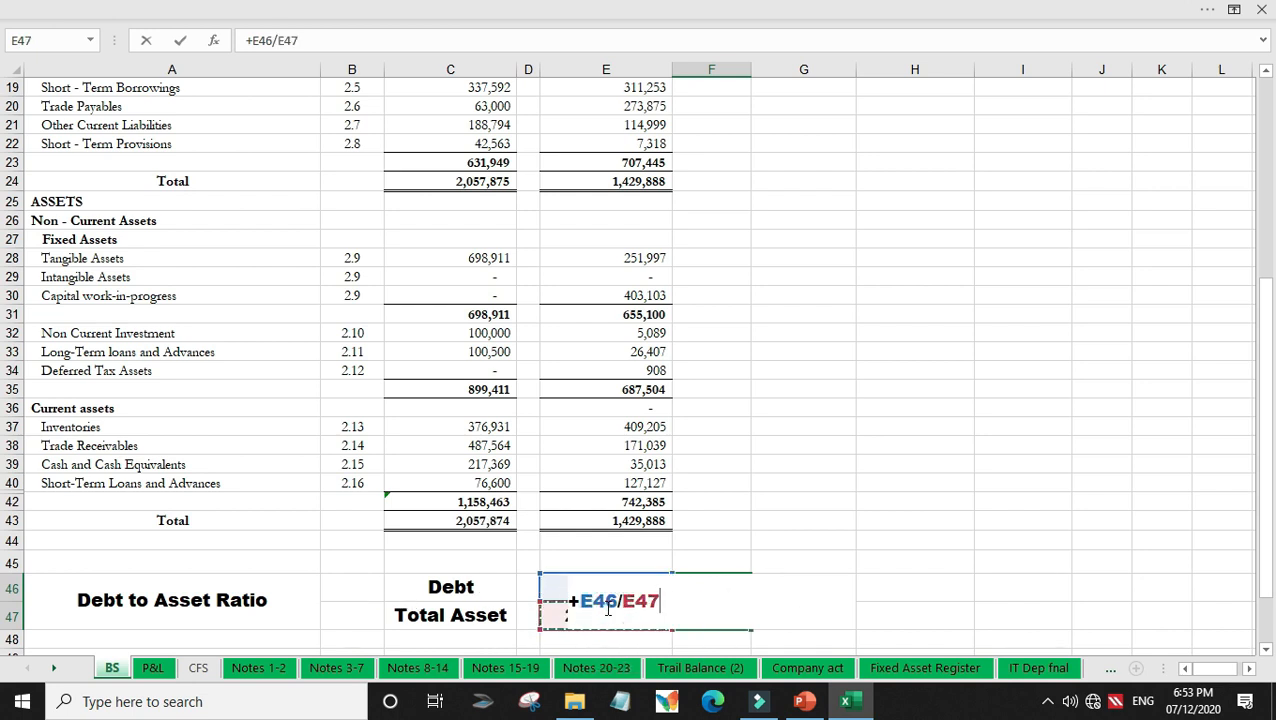
pyautogui.write('00')
pyautogui.press('Return')
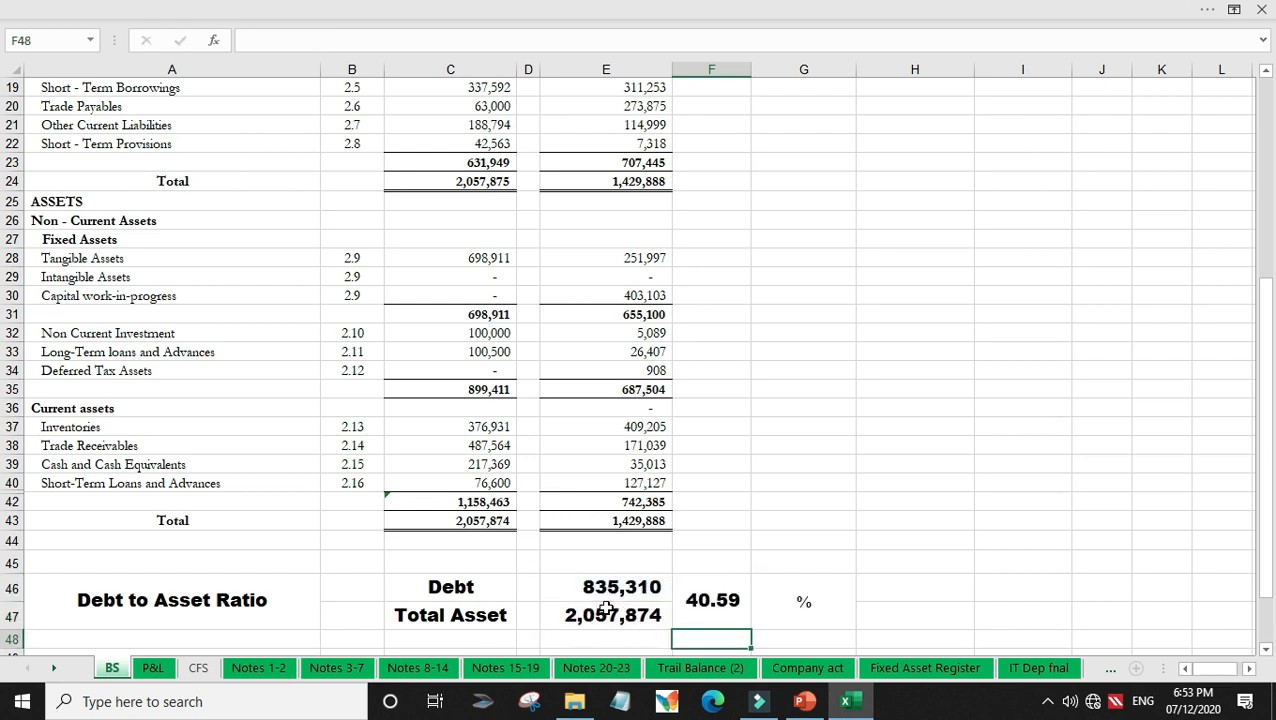
pyautogui.press('Up')
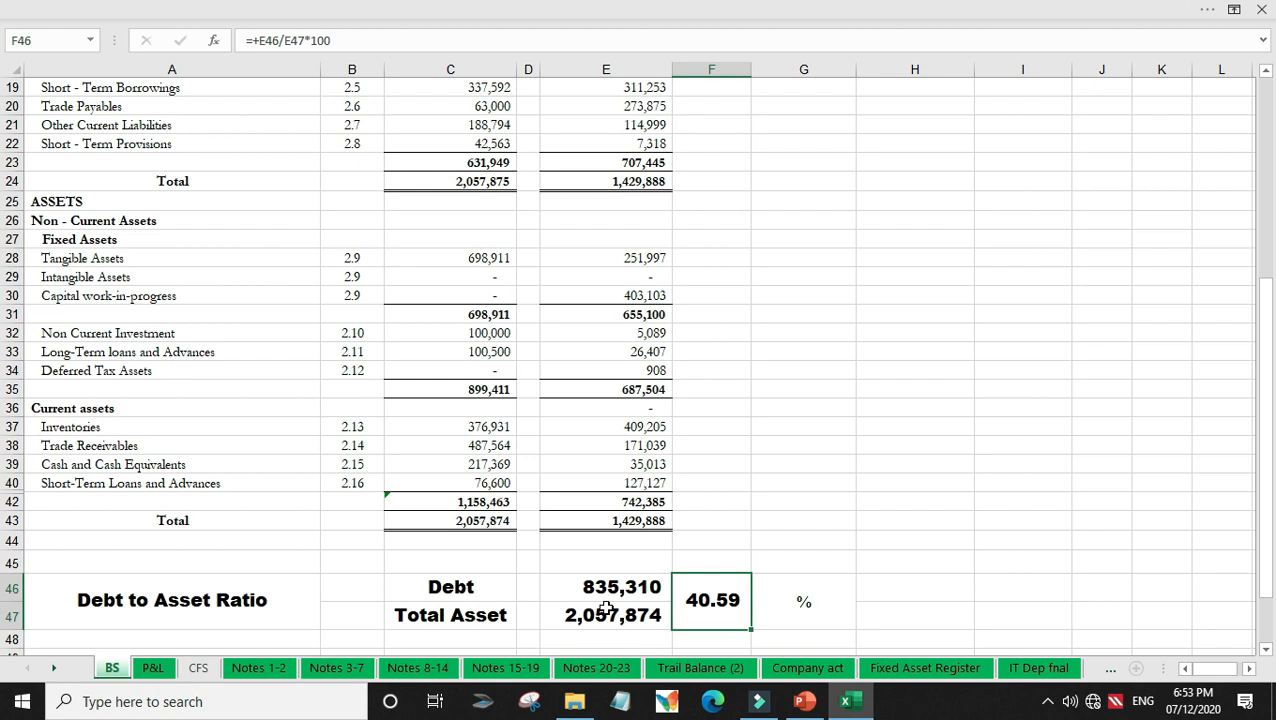
pyautogui.click(592, 634)
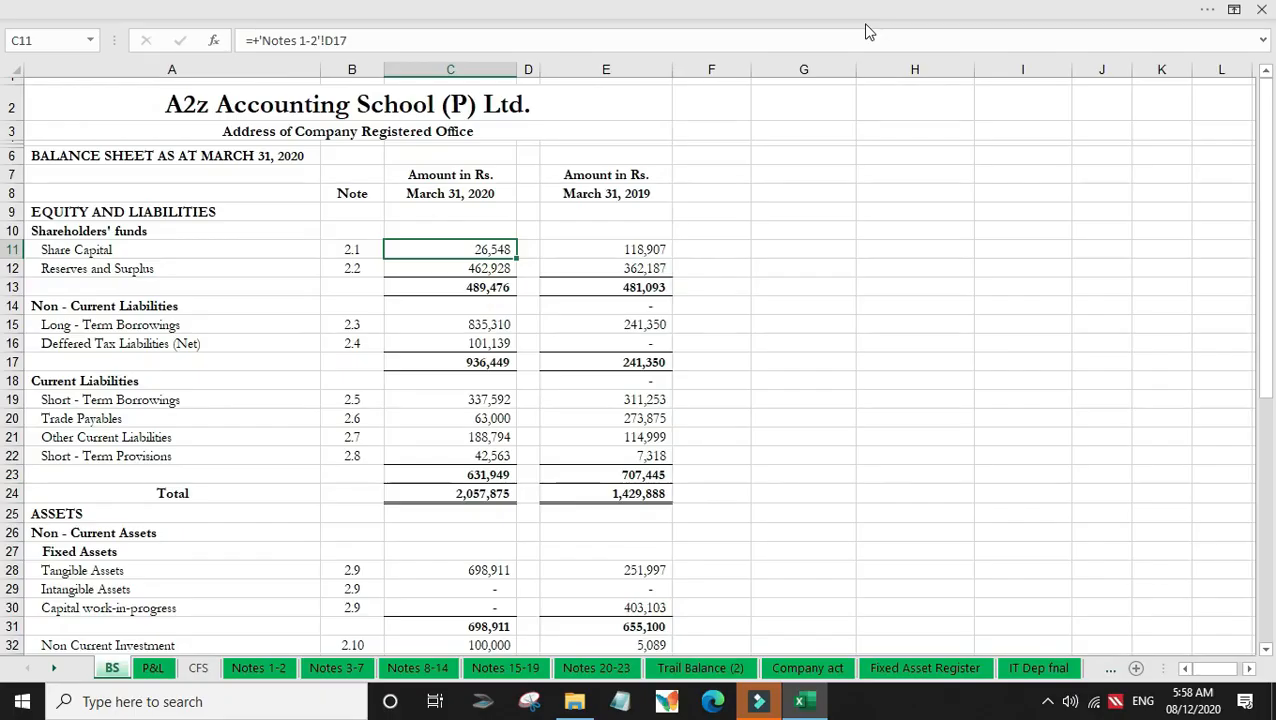
# Step: Examine the Fixed Asset Ratio block below the balance sheet, including its Net Fixed Asset and Long Term Funds components
pyautogui.press('Down')
pyautogui.press('Down')
pyautogui.press('Down')
pyautogui.press('Down')
pyautogui.press('Down')
pyautogui.press('Down')
pyautogui.press('Down')
pyautogui.press('Down')
pyautogui.press('Down')
pyautogui.press('Down')
pyautogui.press('Down')
pyautogui.press('Down')
pyautogui.press('Down')
pyautogui.press('Down')
pyautogui.press('Down')
pyautogui.press('Down')
pyautogui.press('Down')
pyautogui.press('Down')
pyautogui.press('Down')
pyautogui.press('Down')
pyautogui.press('Down')
pyautogui.press('Down')
pyautogui.press('Down')
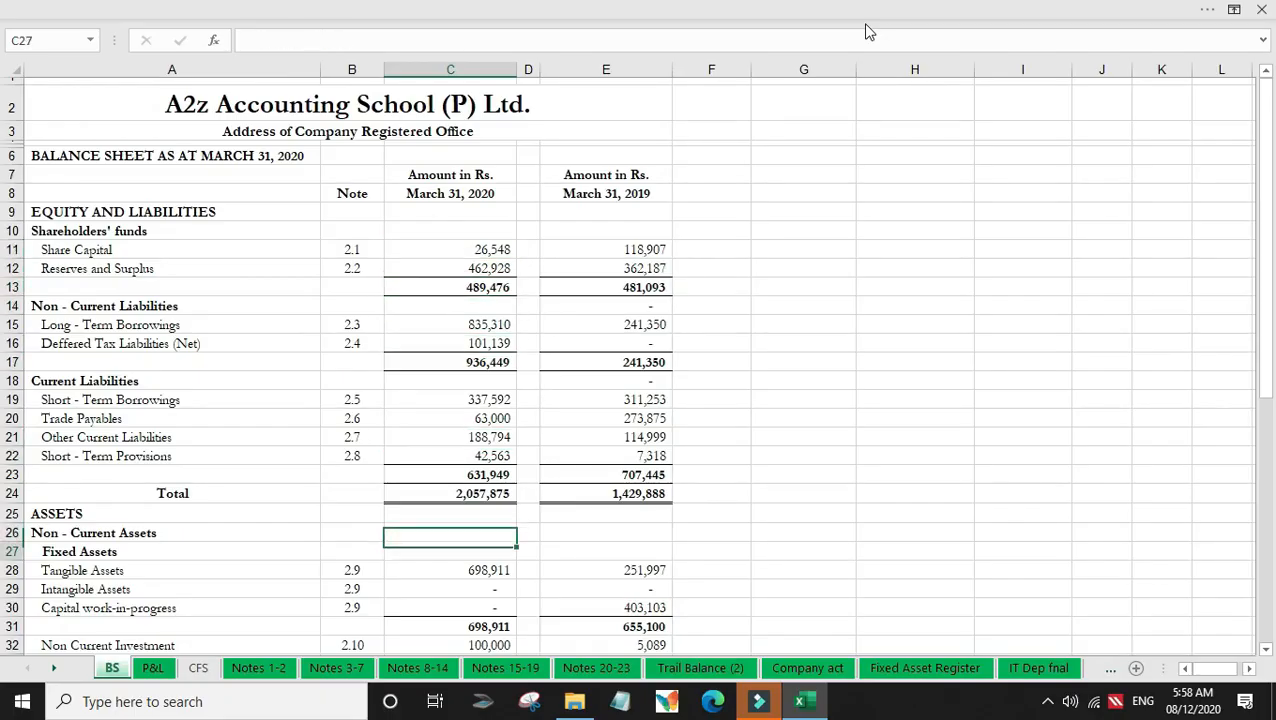
pyautogui.press('Down')
pyautogui.press('Down')
pyautogui.press('Down')
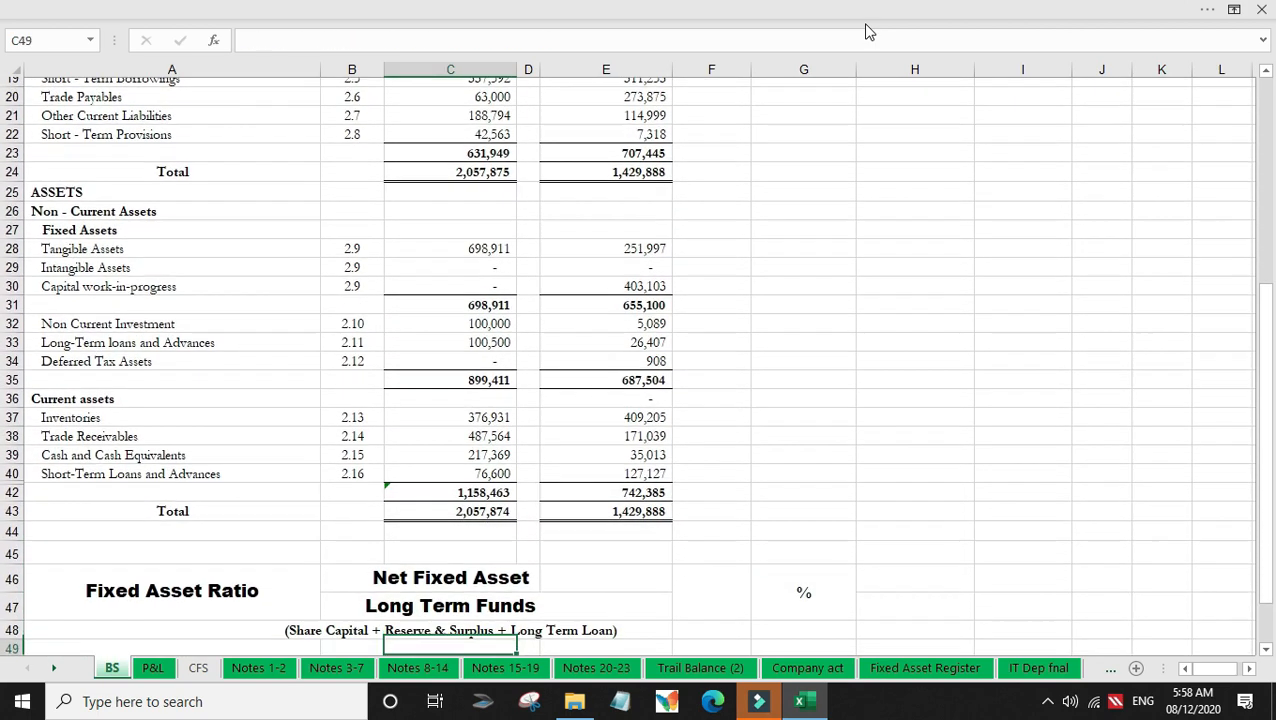
pyautogui.press('Up')
pyautogui.press('Up')
pyautogui.press('Up')
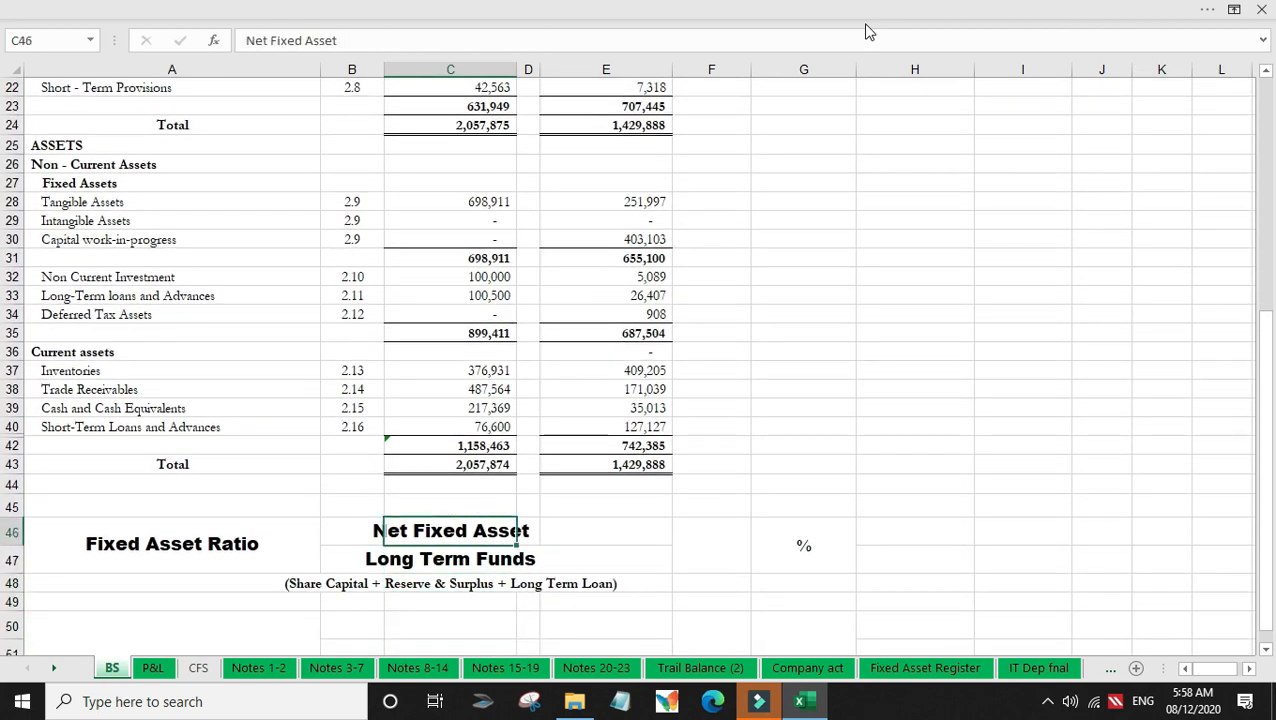
pyautogui.press('Up')
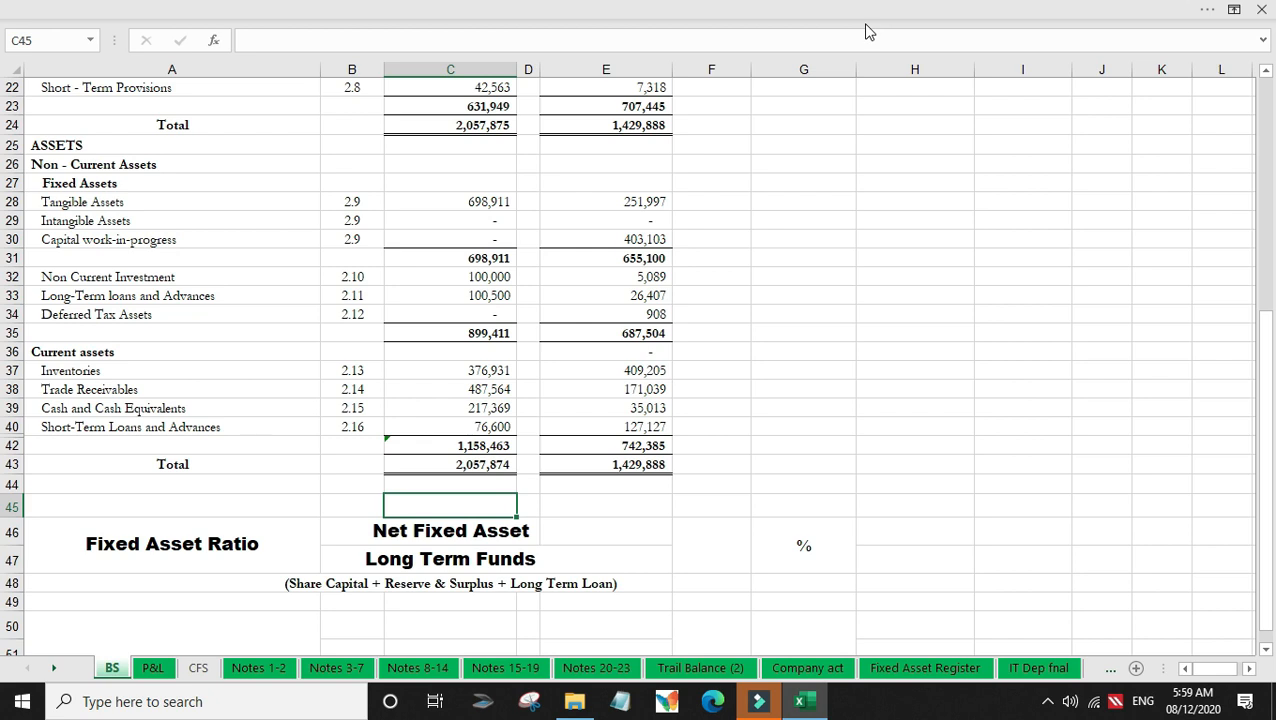
# Step: Link the Net Fixed Asset amount in E46 to the March 31, 2020 fixed assets subtotal with +C31
pyautogui.press('Down')
pyautogui.press('Right')
pyautogui.press('Right')
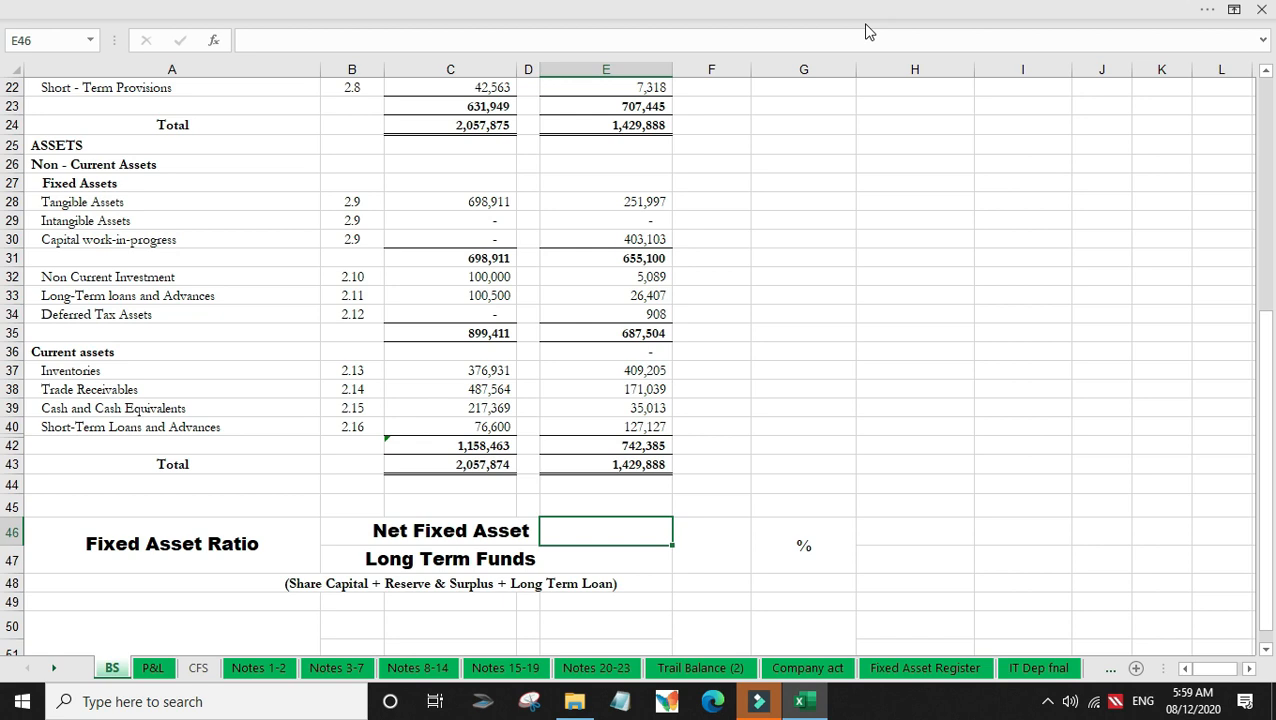
pyautogui.write('+')
pyautogui.press('Up')
pyautogui.press('Up')
pyautogui.press('Up')
pyautogui.press('Up')
pyautogui.press('Up')
pyautogui.press('Up')
pyautogui.press('Up')
pyautogui.press('Up')
pyautogui.press('Up')
pyautogui.press('Up')
pyautogui.press('Up')
pyautogui.press('Up')
pyautogui.press('Up')
pyautogui.press('Up')
pyautogui.press('Up')
pyautogui.press('Up')
pyautogui.press('Up')
pyautogui.press('Up')
pyautogui.press('Up')
pyautogui.press('Up')
pyautogui.press('Up')
pyautogui.press('Up')
pyautogui.press('Up')
pyautogui.press('Up')
pyautogui.press('Up')
pyautogui.press('Up')
pyautogui.press('Down')
pyautogui.press('Down')
pyautogui.press('Down')
pyautogui.press('Down')
pyautogui.press('Down')
pyautogui.press('Down')
pyautogui.press('Down')
pyautogui.press('Down')
pyautogui.press('Down')
pyautogui.press('Down')
pyautogui.press('Down')
pyautogui.press('Down')
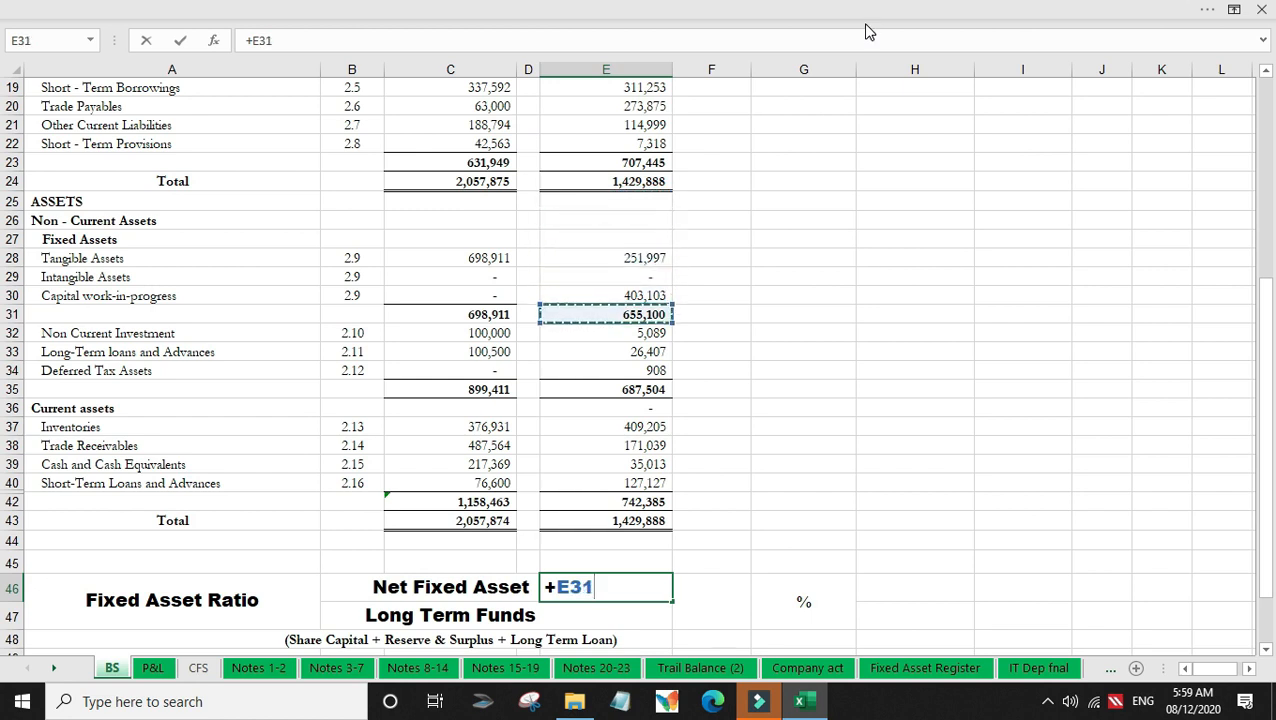
pyautogui.press('Left')
pyautogui.press('Left')
pyautogui.press('Up')
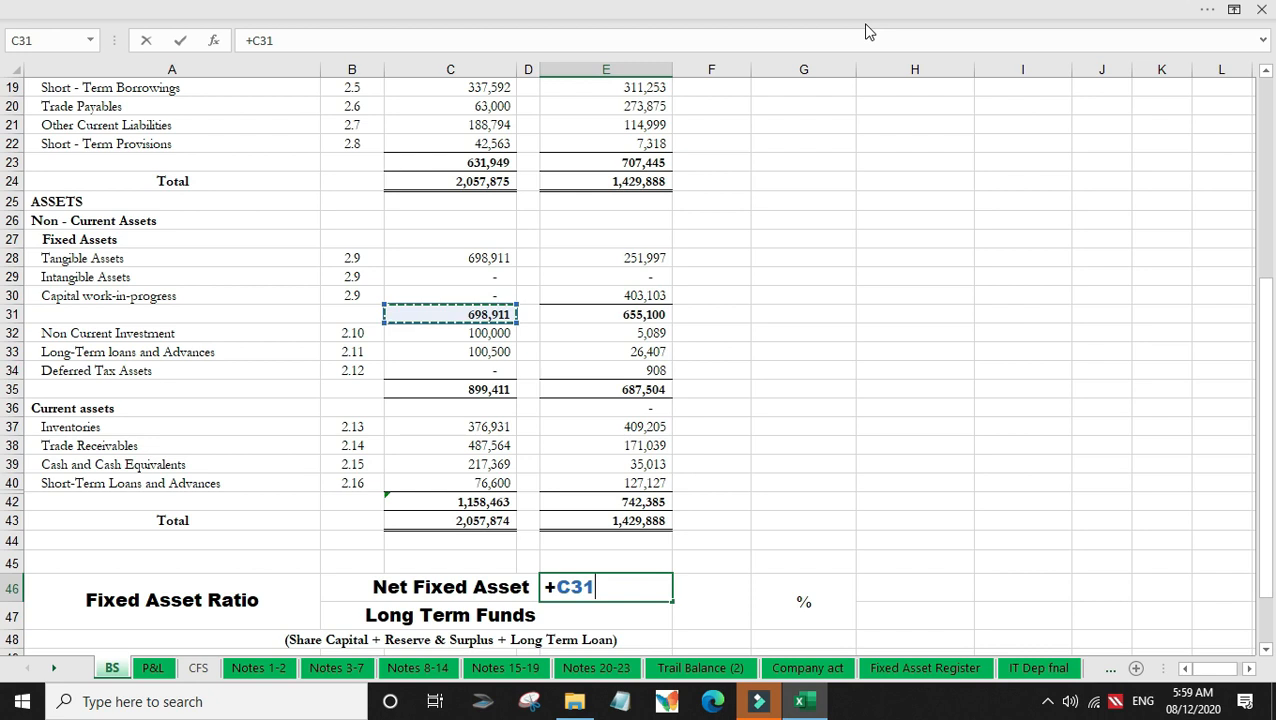
pyautogui.press('Return')
# Step: Enter Long Term Funds in E47 as 2020 long-term borrowings plus reserves and surplus plus share capital, +C15+C12+C11
pyautogui.write('+')
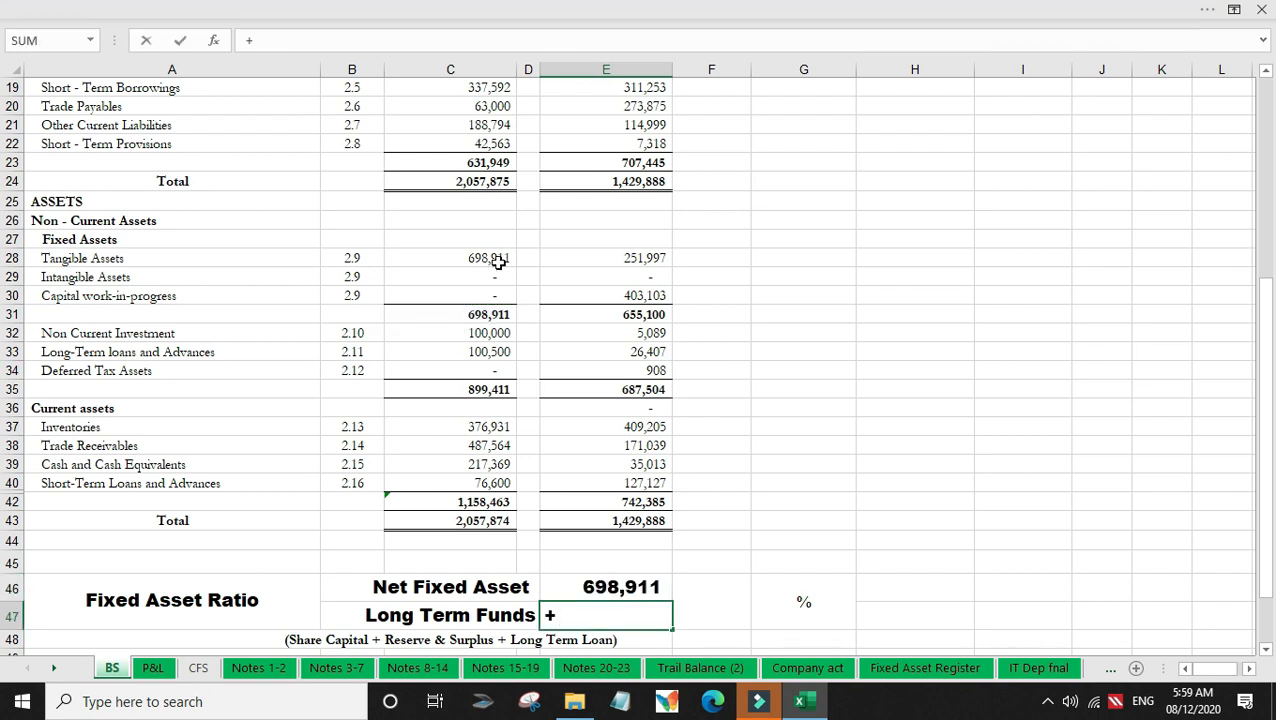
pyautogui.scroll(4, 498, 260)
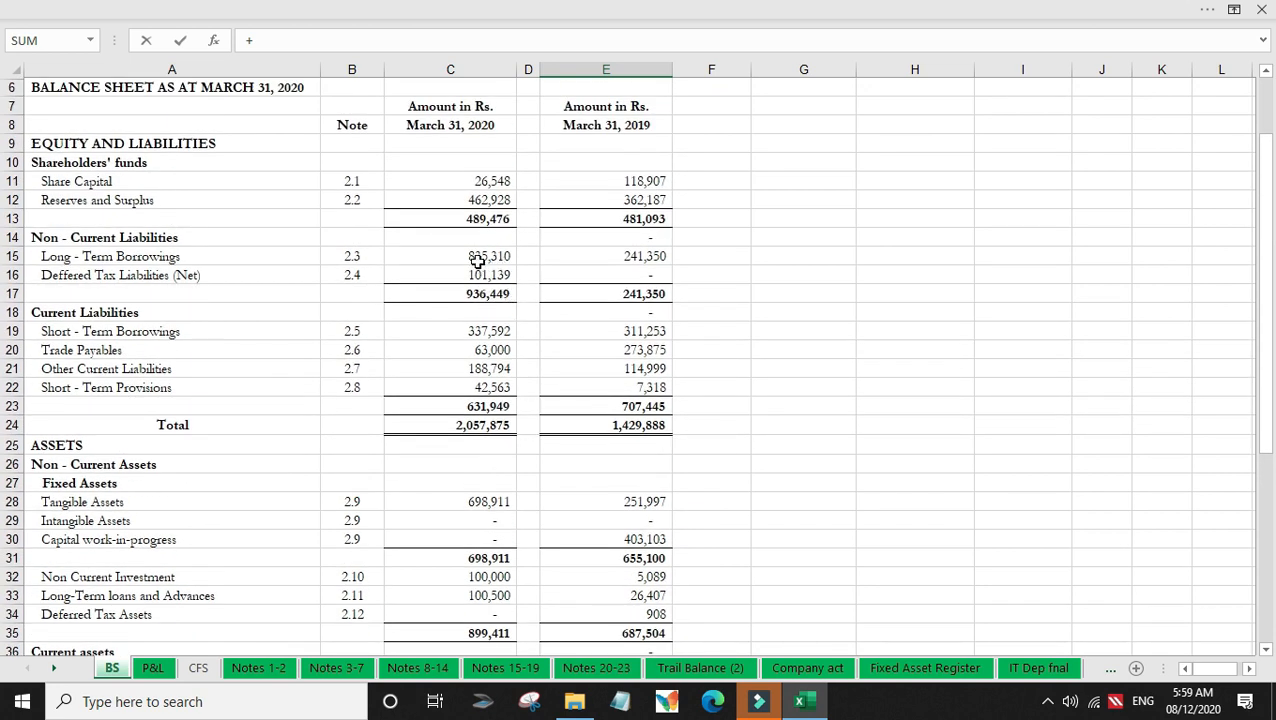
pyautogui.click(477, 260)
pyautogui.write('+')
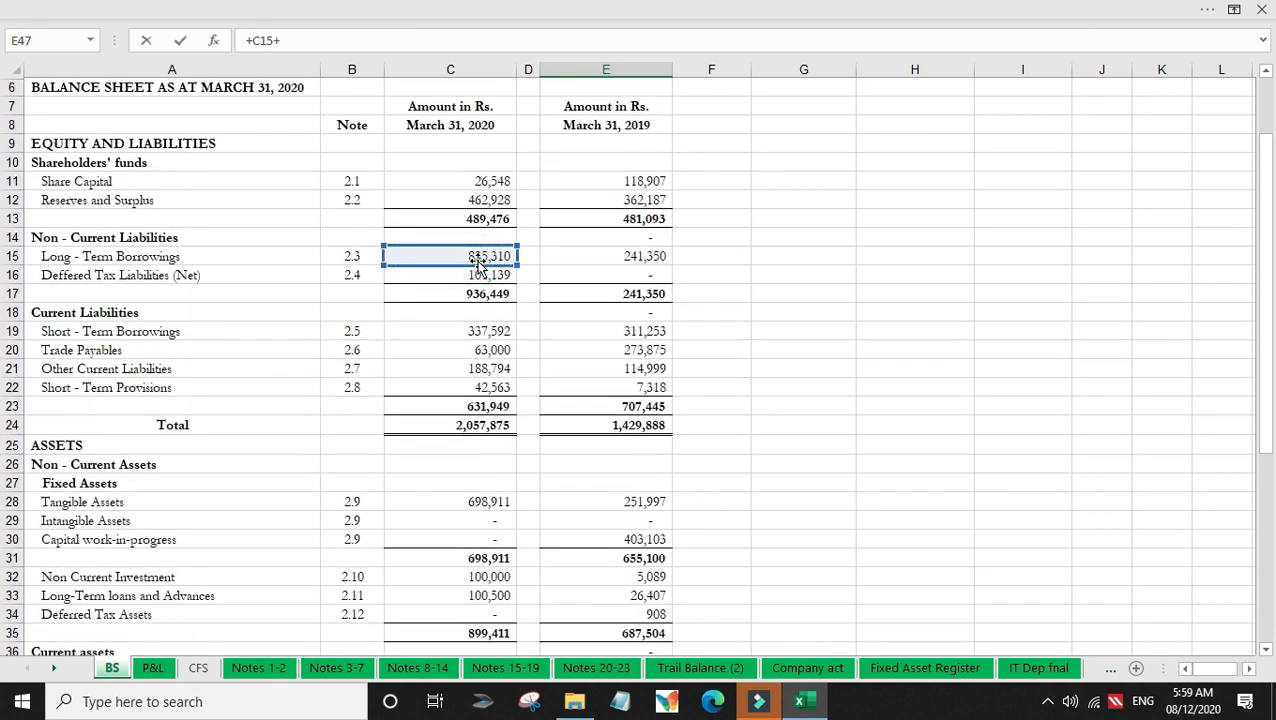
pyautogui.click(472, 197)
pyautogui.write('+')
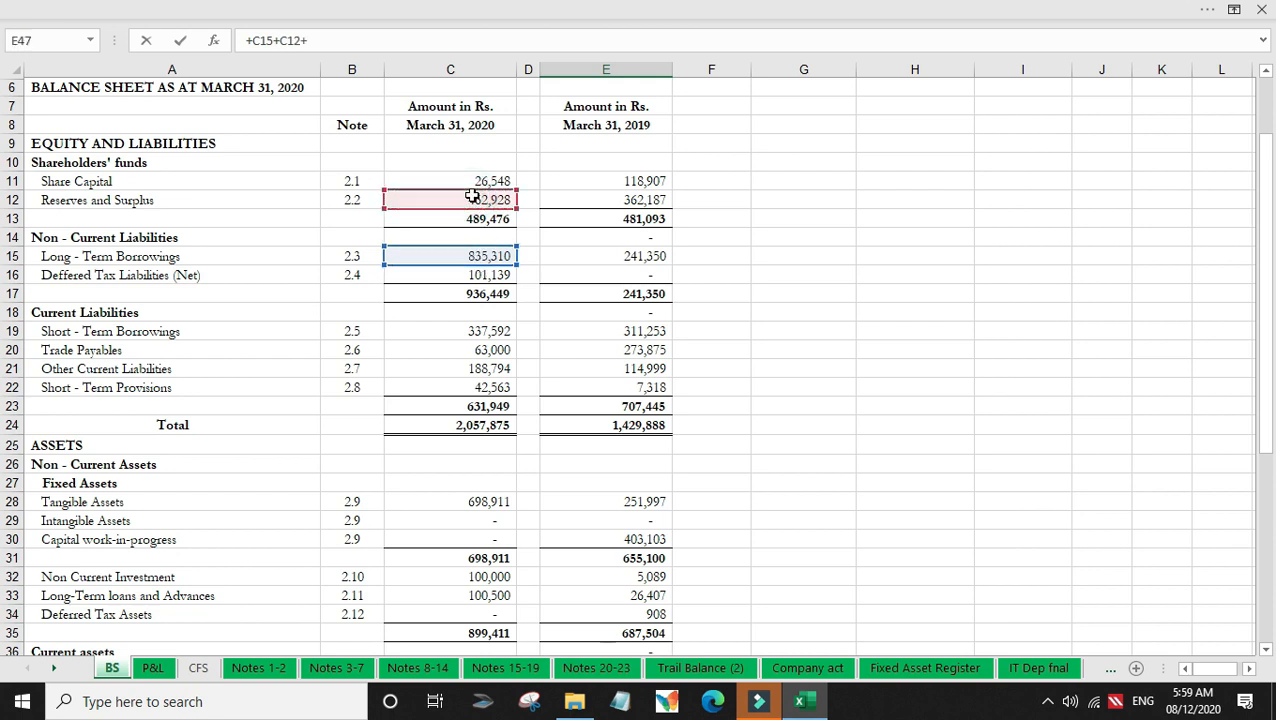
pyautogui.click(463, 179)
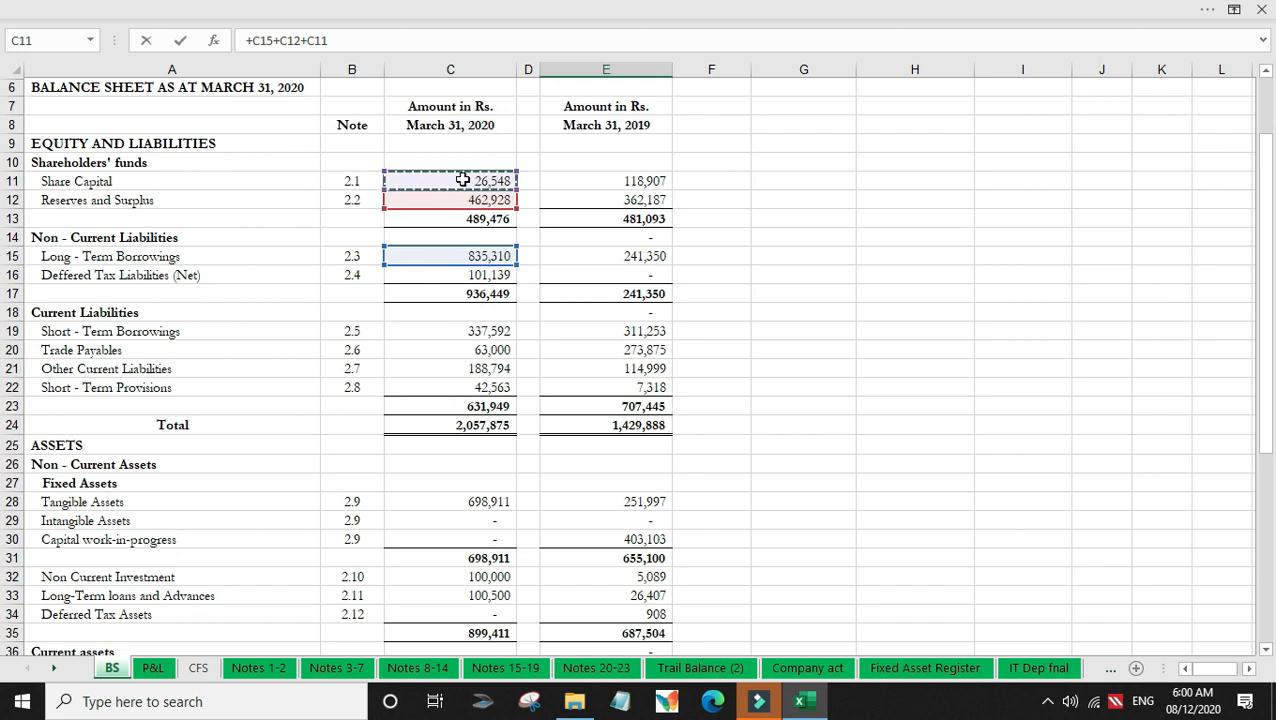
pyautogui.press('Return')
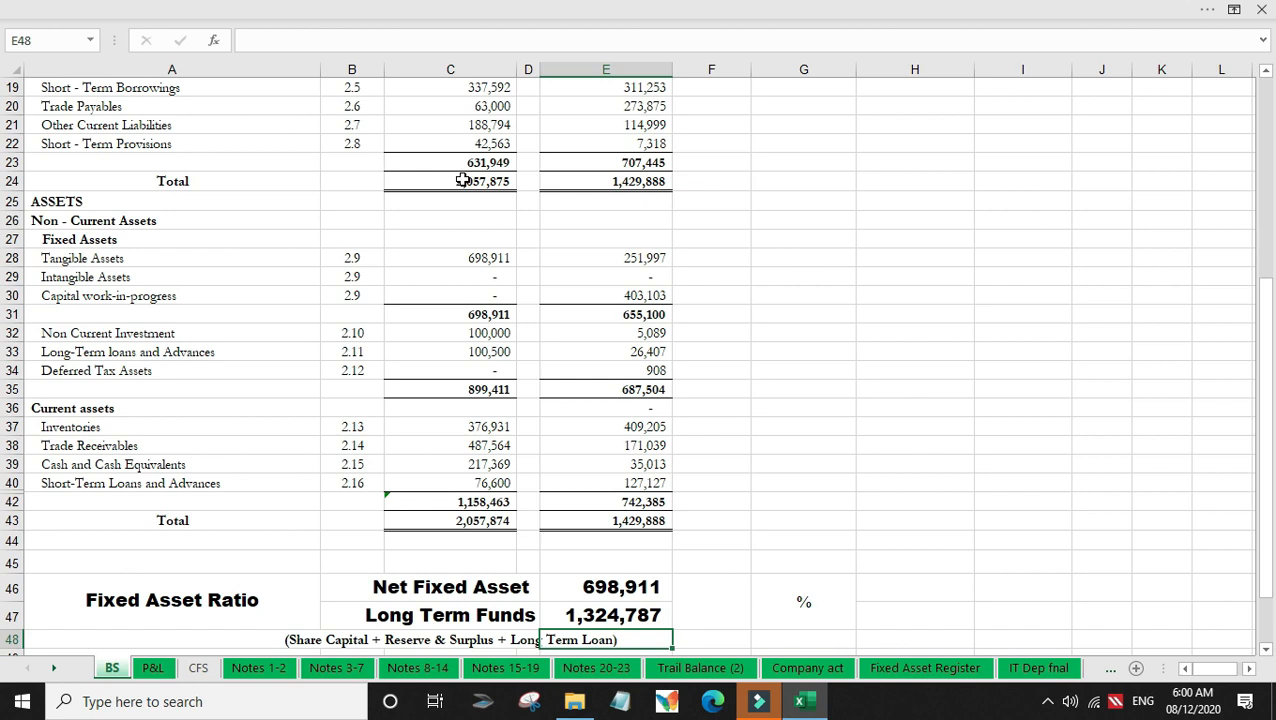
# Step: Calculate the Fixed Asset Ratio percentage in F46 by dividing Net Fixed Asset by Long Term Funds, +E46/E47*100
pyautogui.press('Up')
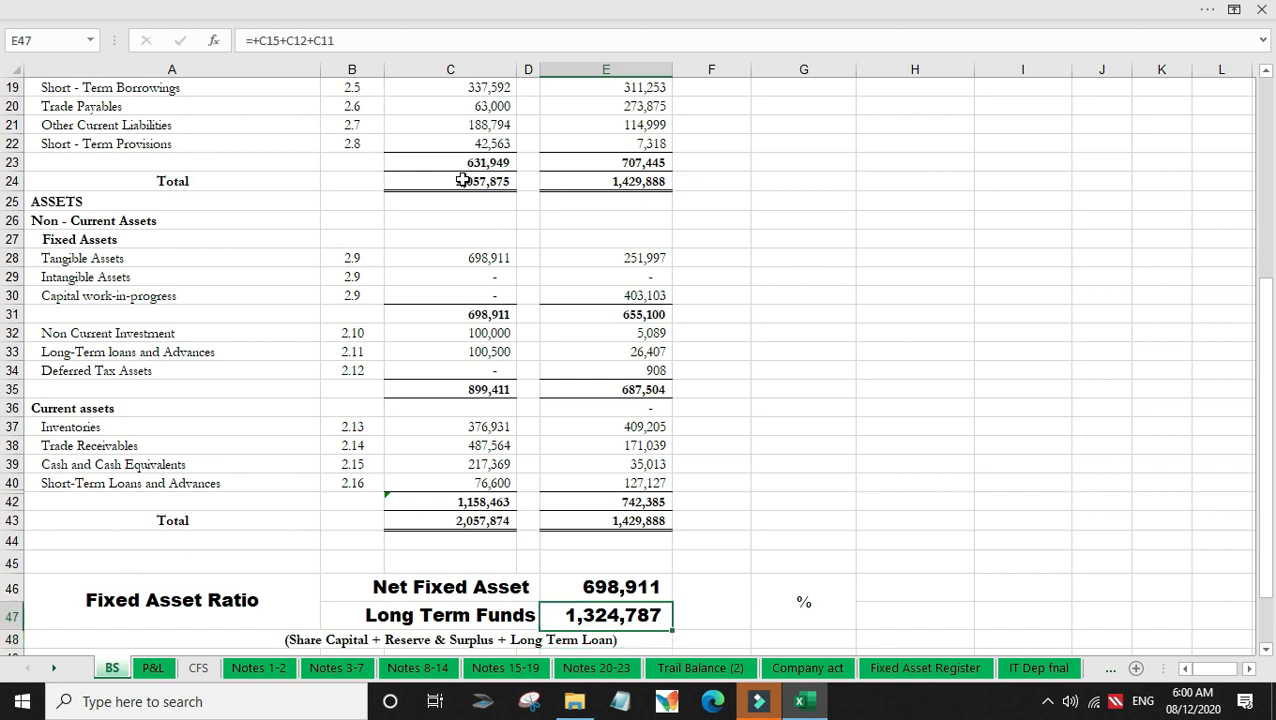
pyautogui.press('Right')
pyautogui.press('F2')
pyautogui.write('+')
pyautogui.press('Left')
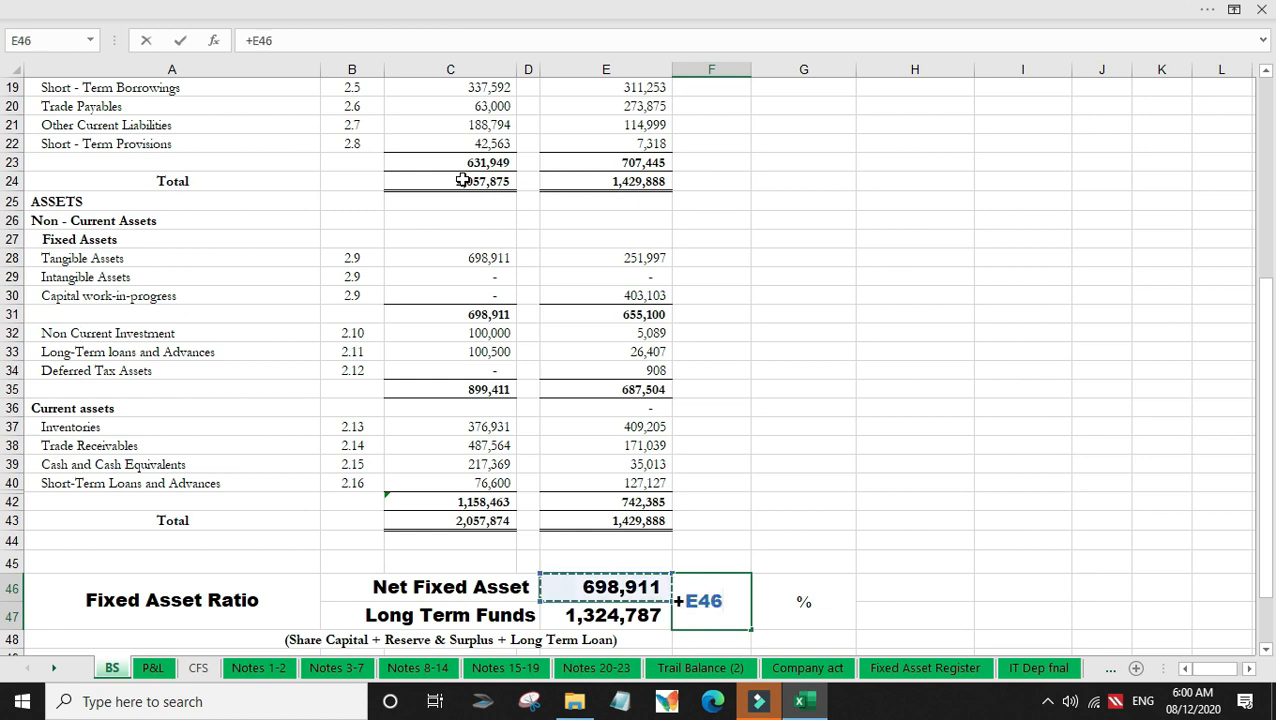
pyautogui.write('/')
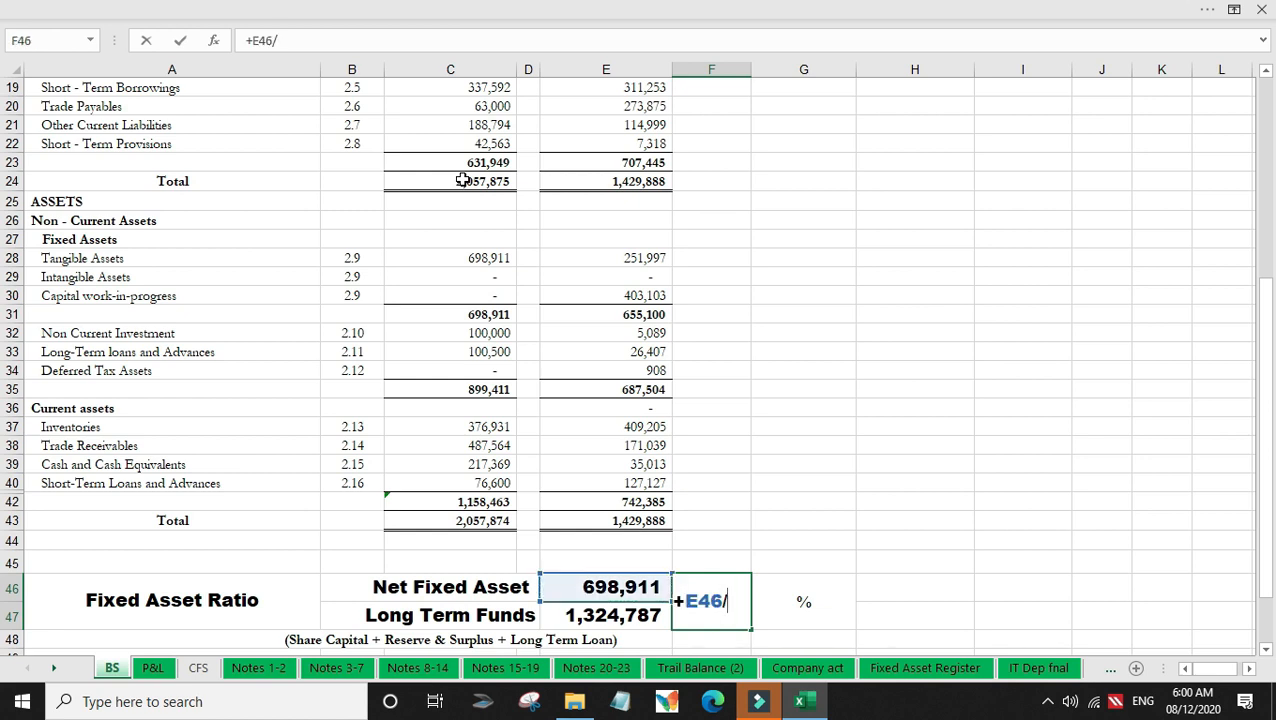
pyautogui.press('Left')
pyautogui.press('Down')
pyautogui.write('*100')
pyautogui.press('Return')
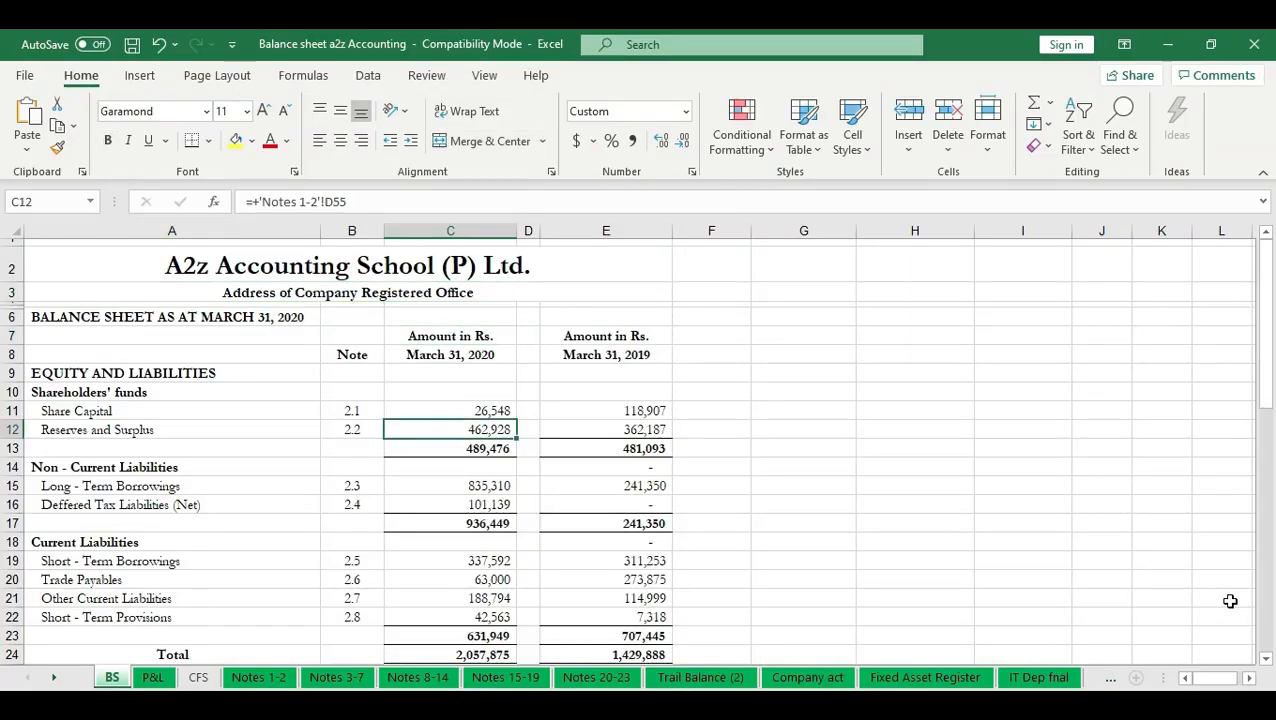
# Step: Examine the Proprietary Ratio block below the balance sheet, including its Shareholders Funds and Total Asset components
pyautogui.press('Down')
pyautogui.press('Down')
pyautogui.press('Down')
pyautogui.press('Down')
pyautogui.press('Down')
pyautogui.press('Down')
pyautogui.press('Down')
pyautogui.press('Down')
pyautogui.press('Down')
pyautogui.press('Down')
pyautogui.press('Down')
pyautogui.press('Down')
pyautogui.press('Down')
pyautogui.press('Down')
pyautogui.press('Down')
pyautogui.press('Down')
pyautogui.press('Down')
pyautogui.press('Down')
pyautogui.press('Down')
pyautogui.press('Down')
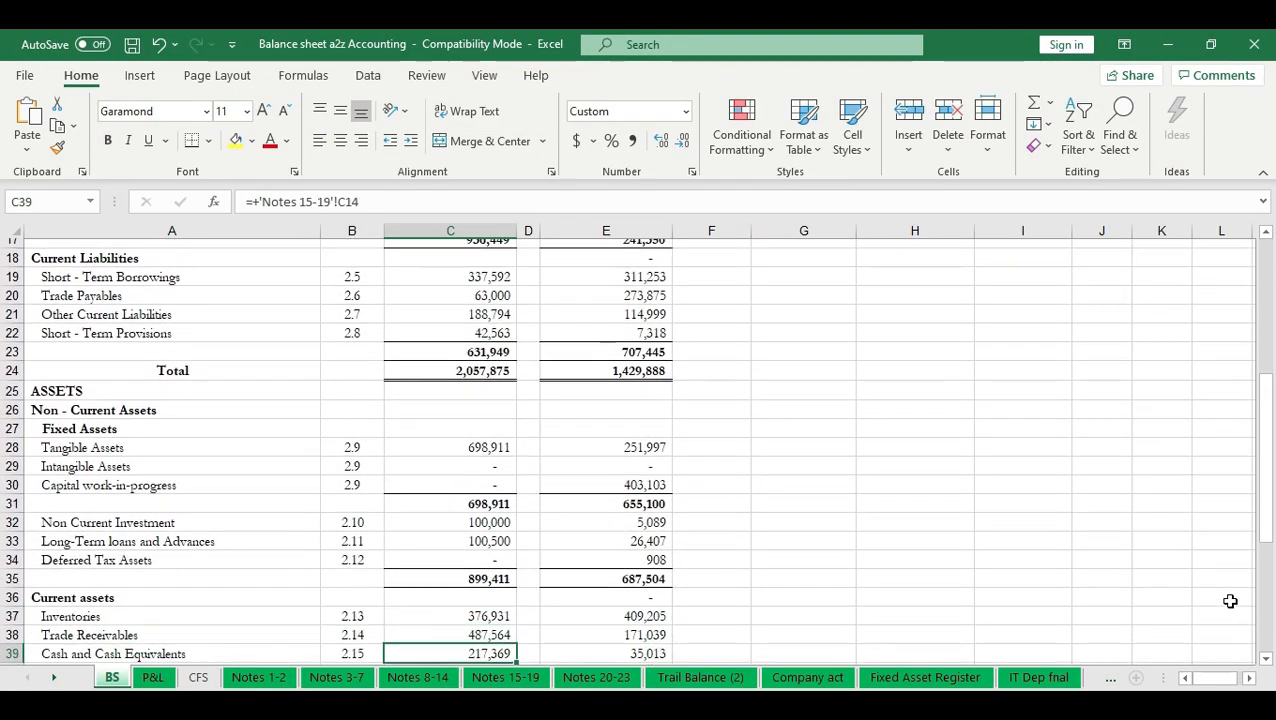
pyautogui.press('Down')
pyautogui.press('Down')
pyautogui.press('Down')
pyautogui.press('Down')
pyautogui.press('Down')
pyautogui.press('Down')
pyautogui.press('Down')
pyautogui.press('Down')
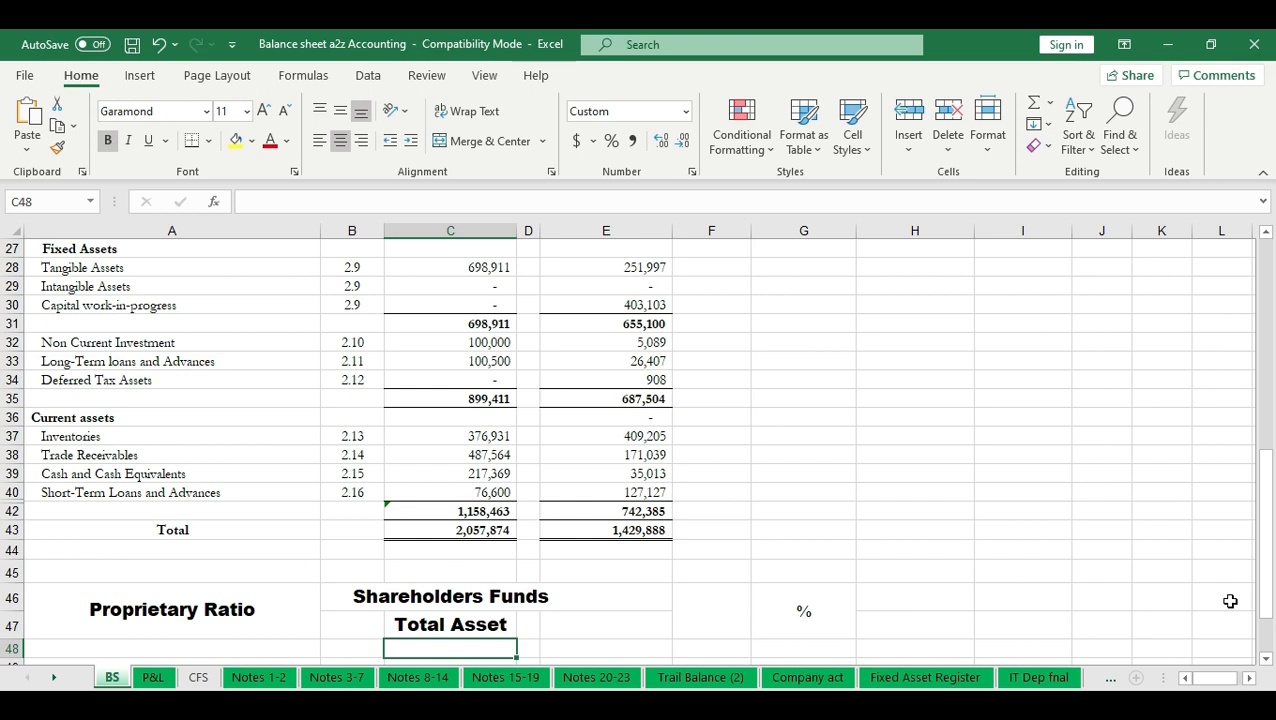
pyautogui.press('Up')
pyautogui.press('Up')
pyautogui.press('Up')
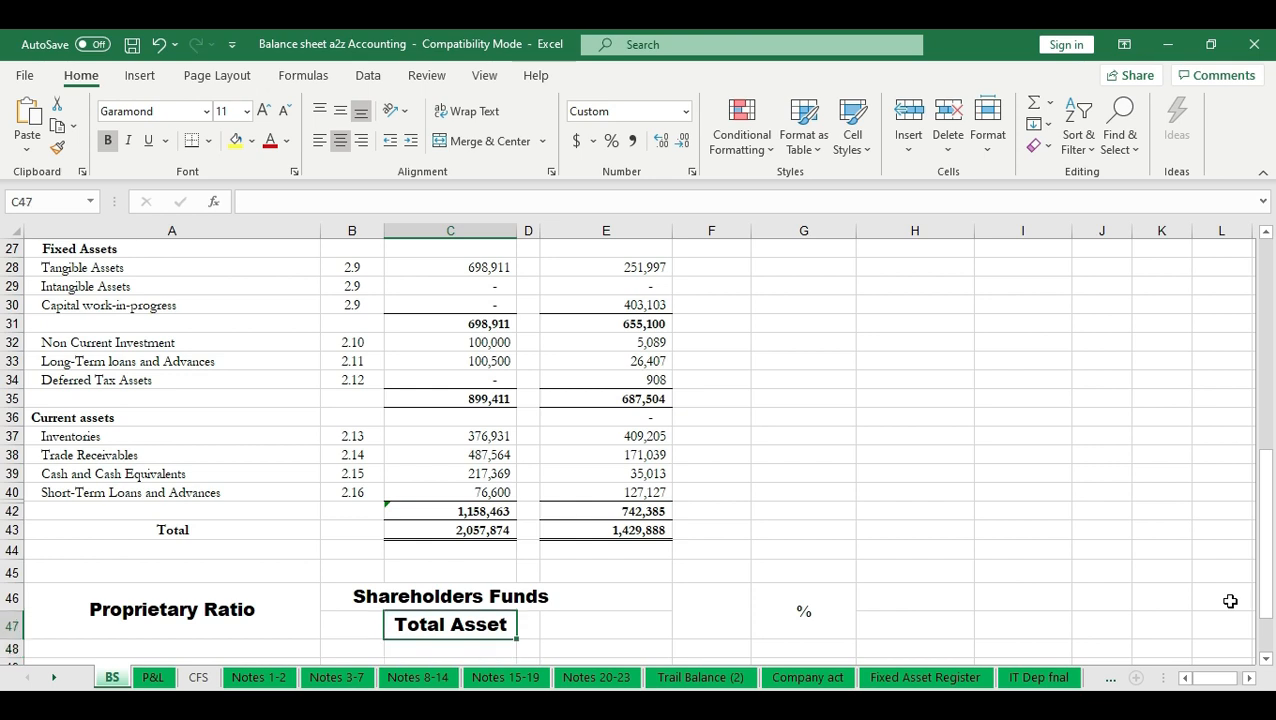
# Step: Enter Shareholders Funds in E46 as March 31, 2020 share capital plus reserves and surplus, +C11+C12
pyautogui.press('Down')
pyautogui.press('Right')
pyautogui.press('Right')
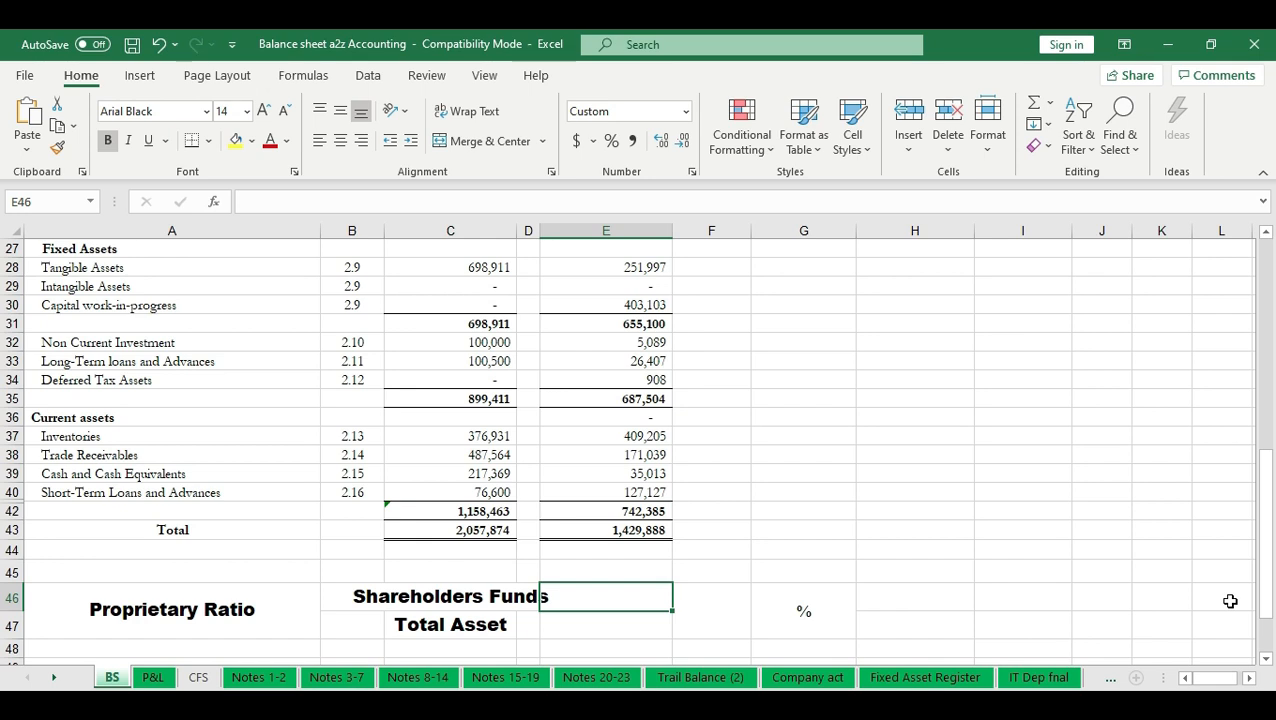
pyautogui.write('+')
pyautogui.press('Up')
pyautogui.press('Up')
pyautogui.press('Up')
pyautogui.press('Up')
pyautogui.press('Up')
pyautogui.press('Up')
pyautogui.press('Up')
pyautogui.press('Up')
pyautogui.press('Up')
pyautogui.press('Up')
pyautogui.press('Up')
pyautogui.press('Up')
pyautogui.press('Up')
pyautogui.press('Up')
pyautogui.press('Up')
pyautogui.press('Up')
pyautogui.press('Up')
pyautogui.press('Up')
pyautogui.press('Up')
pyautogui.press('Up')
pyautogui.press('Up')
pyautogui.press('Up')
pyautogui.press('Up')
pyautogui.press('Up')
pyautogui.press('Up')
pyautogui.press('Up')
pyautogui.press('Up')
pyautogui.press('Up')
pyautogui.press('Up')
pyautogui.press('Up')
pyautogui.press('Up')
pyautogui.press('Up')
pyautogui.press('Up')
pyautogui.press('Up')
pyautogui.press('Up')
pyautogui.press('Up')
pyautogui.press('Up')
pyautogui.press('Up')
pyautogui.press('Left')
pyautogui.press('Left')
pyautogui.press('Down')
pyautogui.press('Down')
pyautogui.press('Down')
pyautogui.press('Down')
pyautogui.write('+')
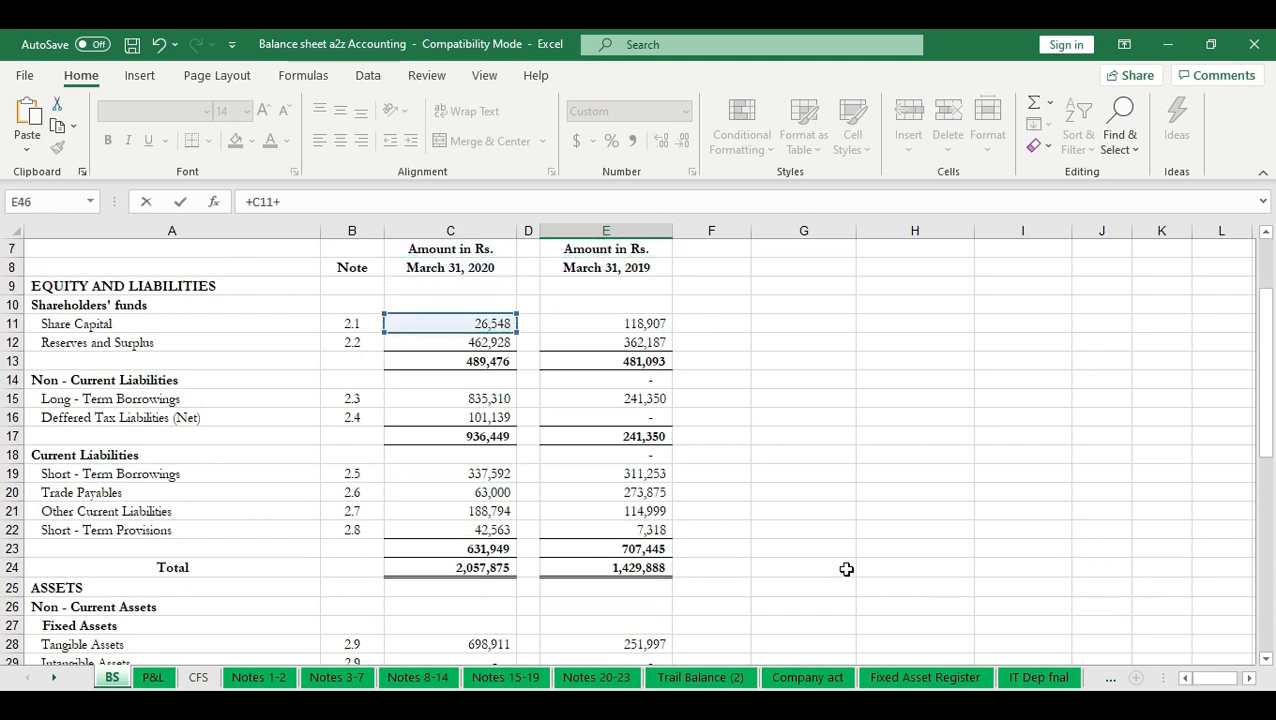
pyautogui.click(466, 342)
pyautogui.press('Return')
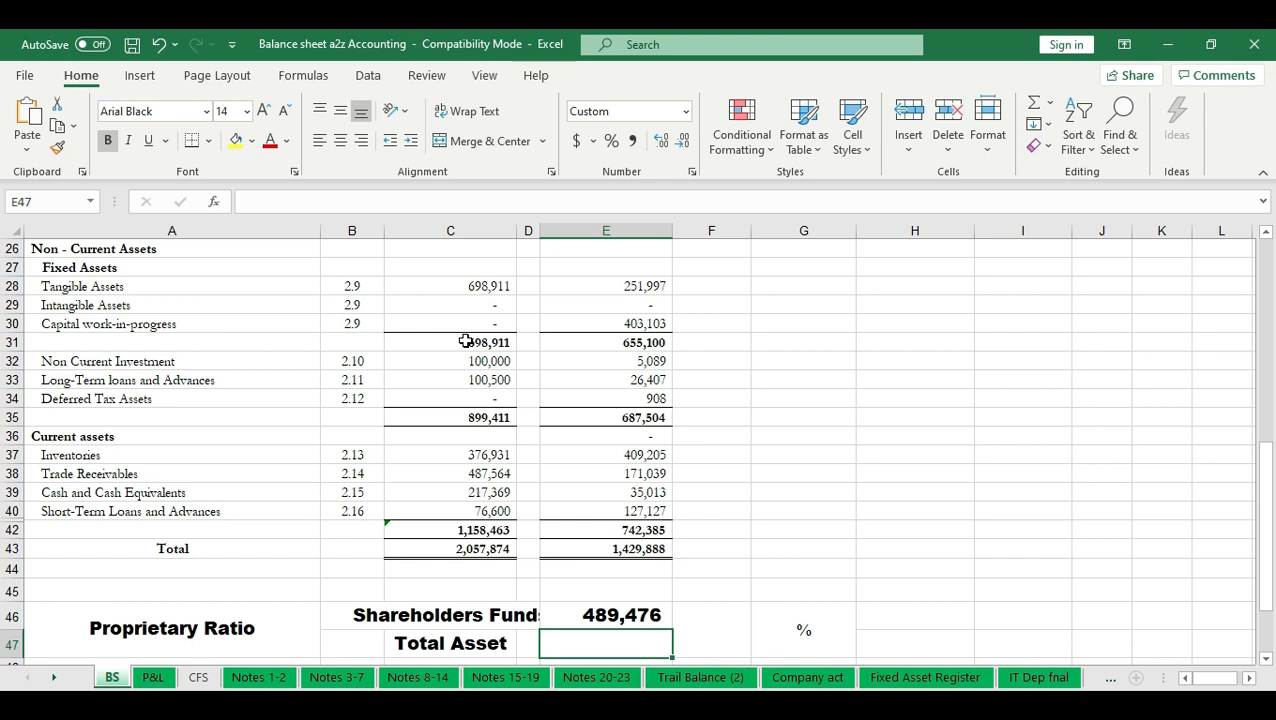
# Step: Enter Total Asset in E47 as the 2020 non-current assets subtotal plus the current assets subtotal, +C35+C42
pyautogui.write('+C33')
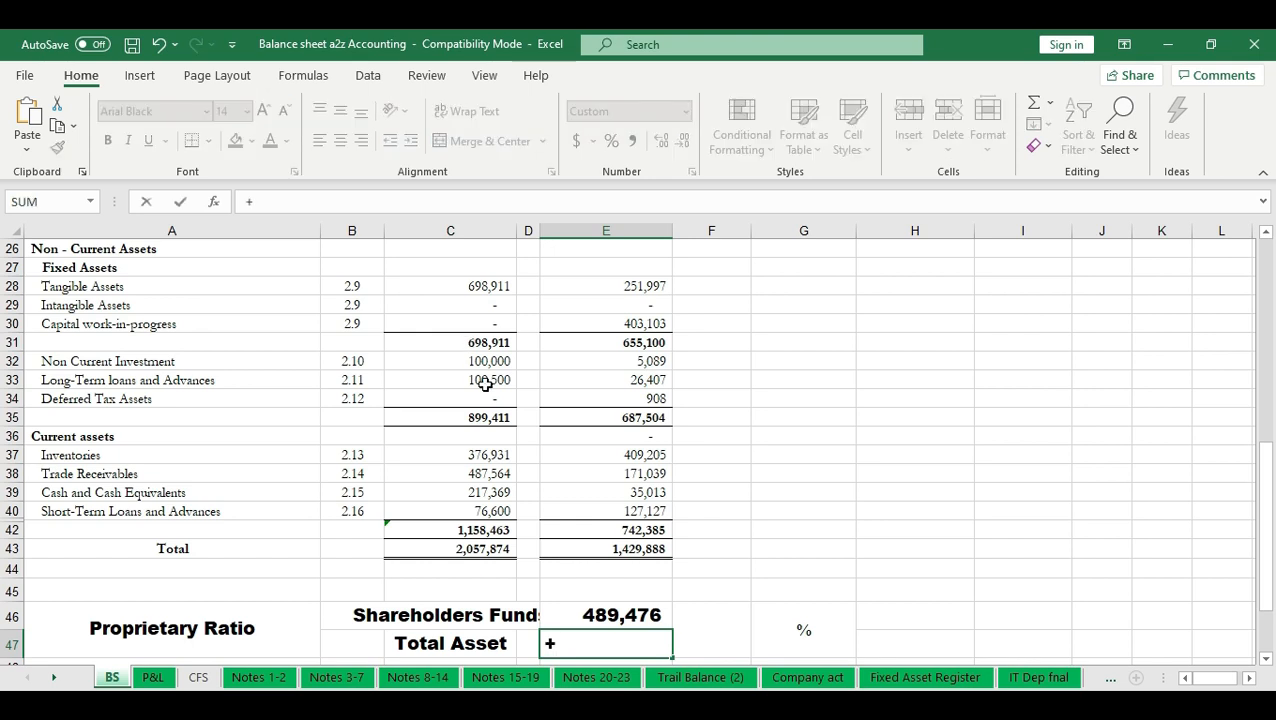
pyautogui.click(484, 384)
pyautogui.click(483, 417)
pyautogui.write('+')
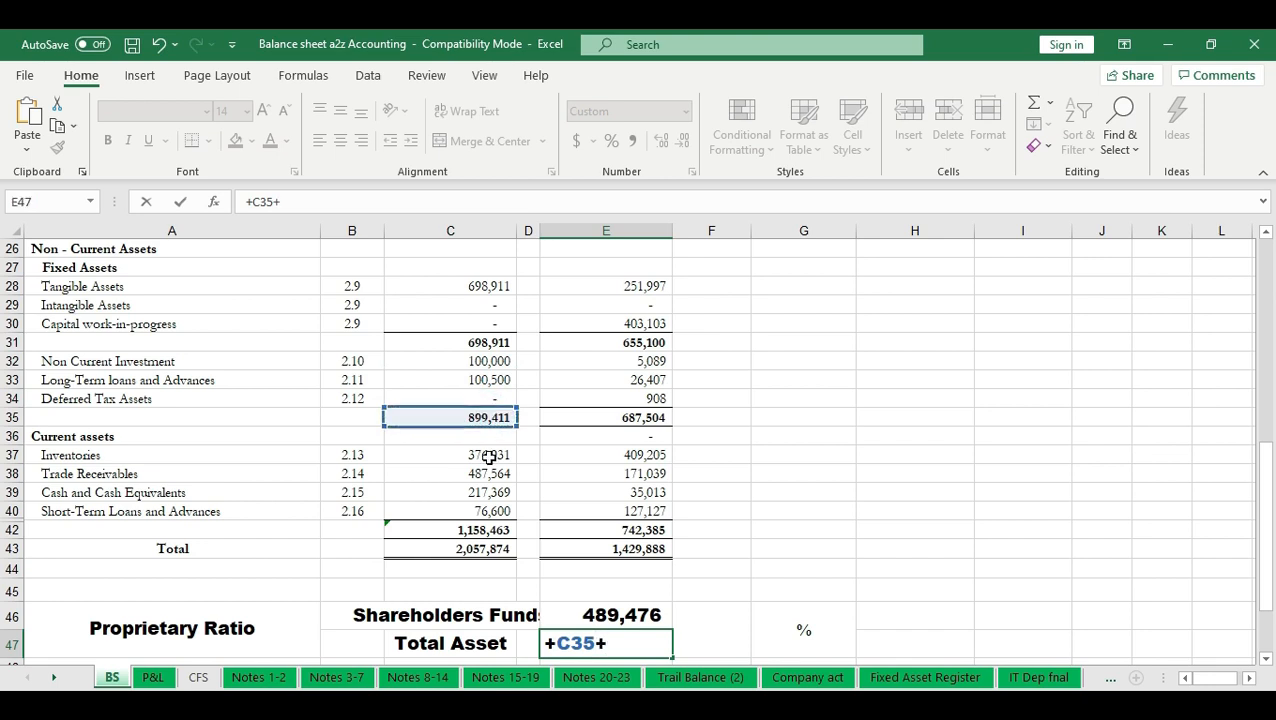
pyautogui.click(470, 530)
pyautogui.press('Return')
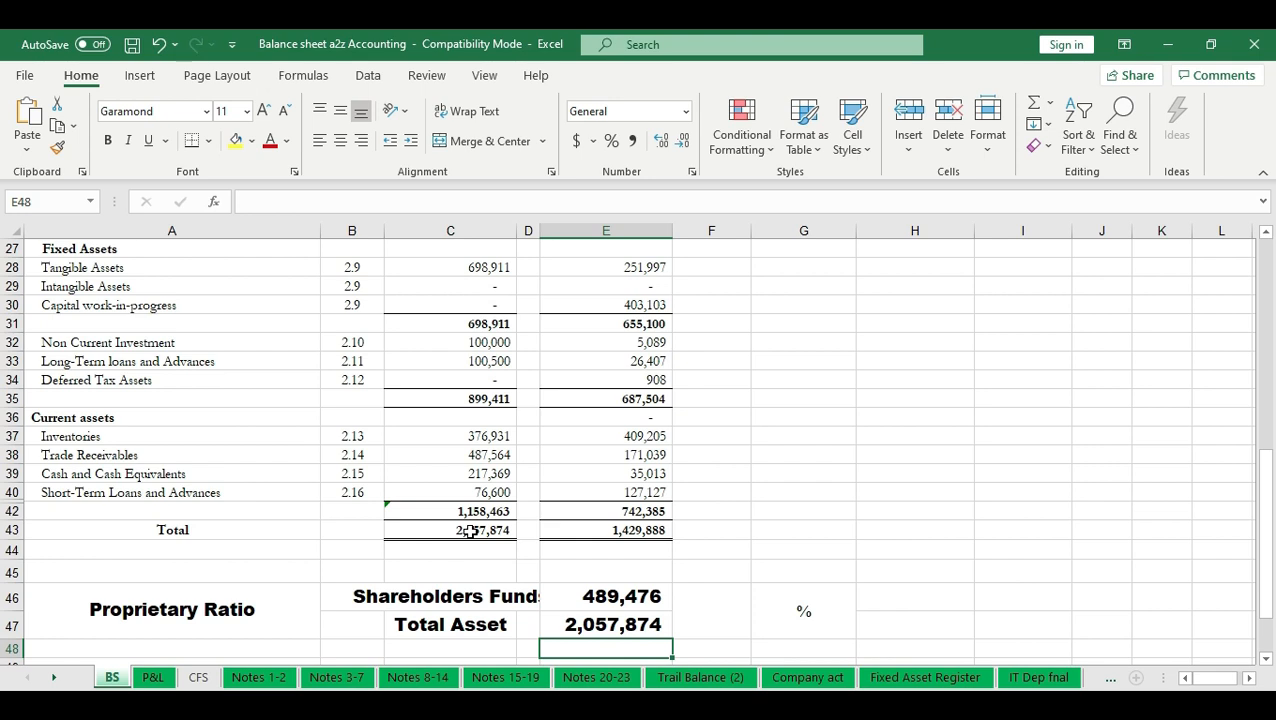
# Step: Calculate the Proprietary Ratio percentage in F46 by dividing Shareholders Funds by Total Asset, +E46/E47*100
pyautogui.press('Up')
pyautogui.press('Right')
pyautogui.write('+')
pyautogui.press('Left')
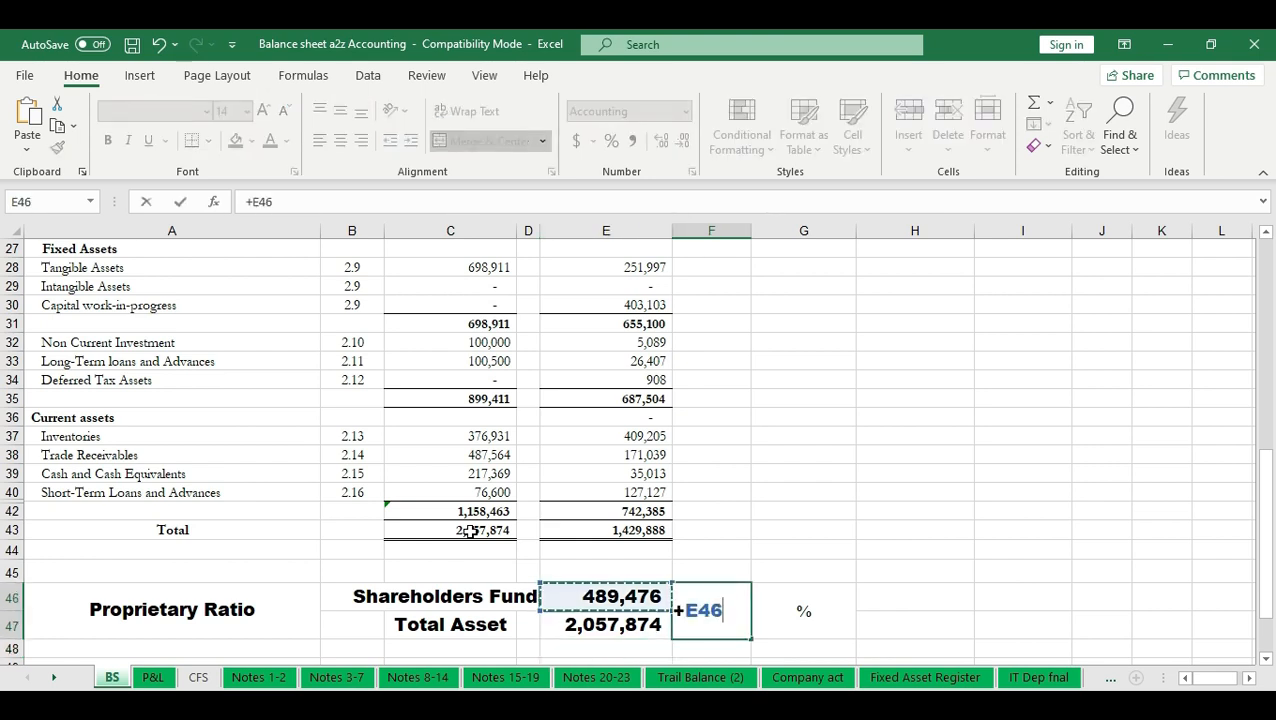
pyautogui.write('/')
pyautogui.press('Left')
pyautogui.press('Down')
pyautogui.write('*100')
pyautogui.press('Return')
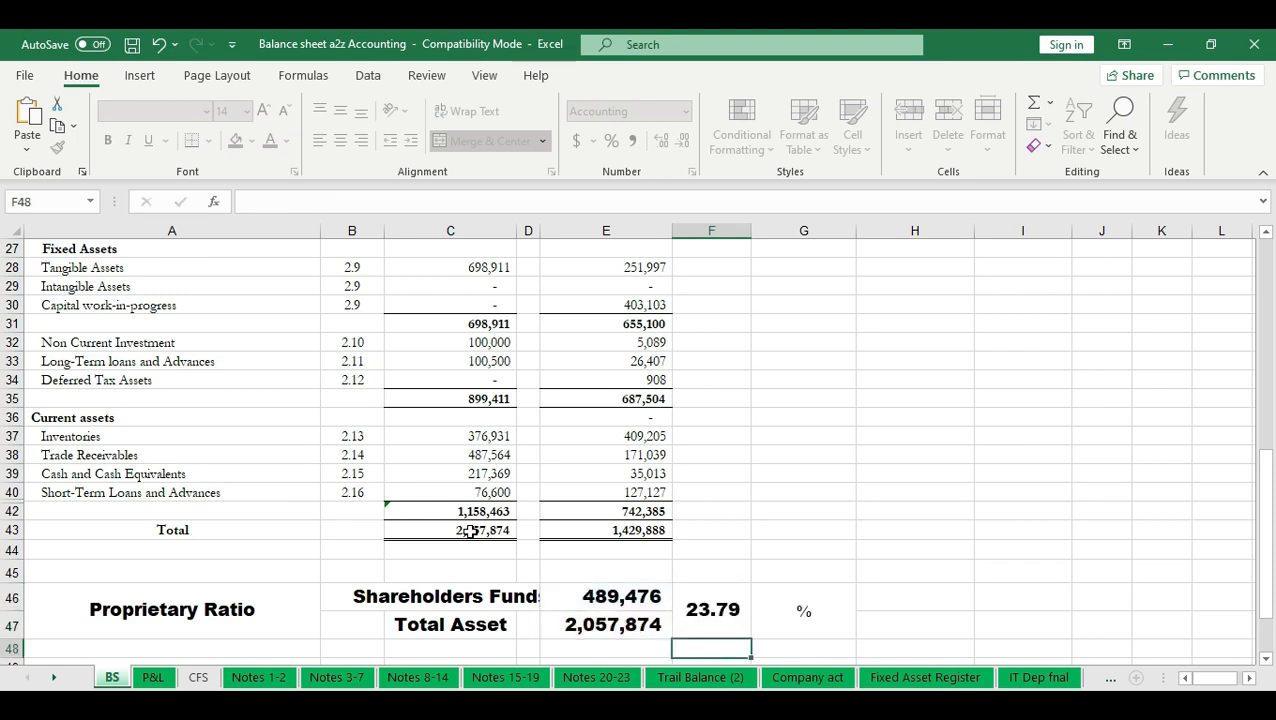
pyautogui.press('Up')
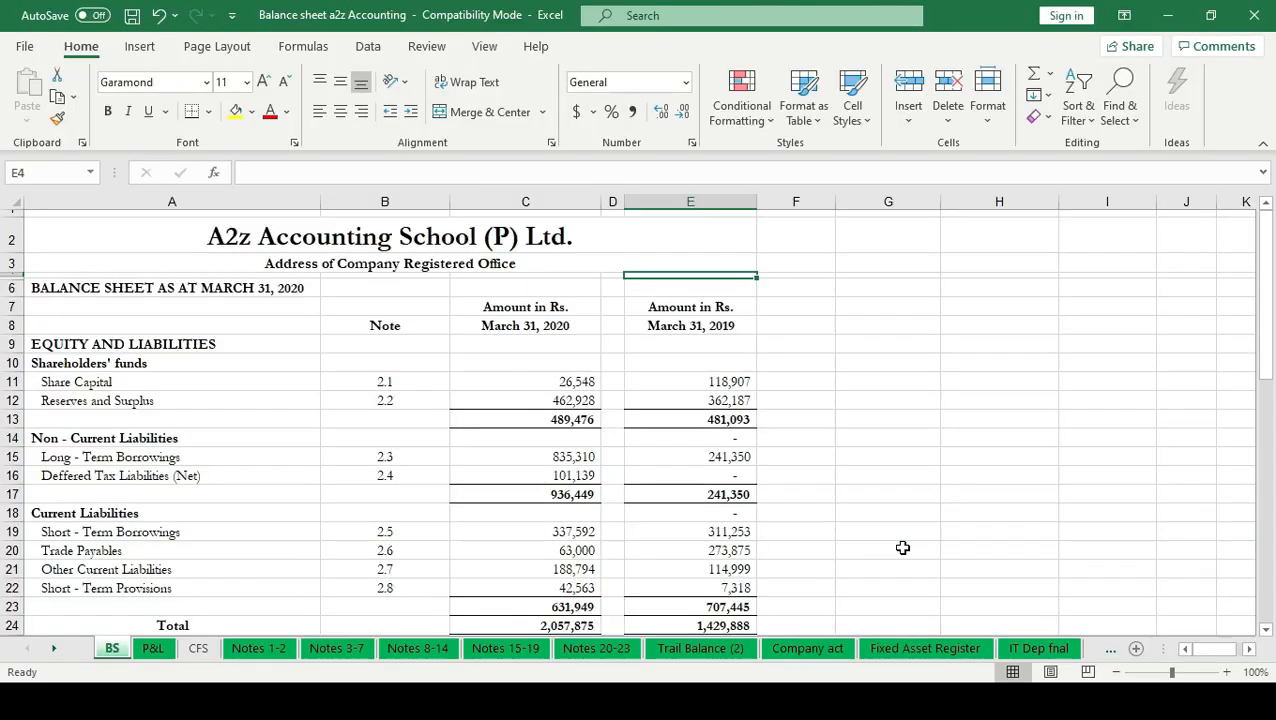
# Step: Examine the Capital Gearing Ratio block below the balance sheet, including its Common Stake holder equity and Fixed Cost bearing funds components
pyautogui.press('Down')
pyautogui.press('Down')
pyautogui.press('Down')
pyautogui.press('Down')
pyautogui.press('Down')
pyautogui.press('Down')
pyautogui.press('Down')
pyautogui.press('Down')
pyautogui.press('Down')
pyautogui.press('Down')
pyautogui.press('Down')
pyautogui.press('Down')
pyautogui.press('Down')
pyautogui.press('Down')
pyautogui.press('Down')
pyautogui.press('Down')
pyautogui.press('Down')
pyautogui.press('Down')
pyautogui.press('Down')
pyautogui.press('Down')
pyautogui.press('Down')
pyautogui.press('Down')
pyautogui.press('Down')
pyautogui.press('Down')
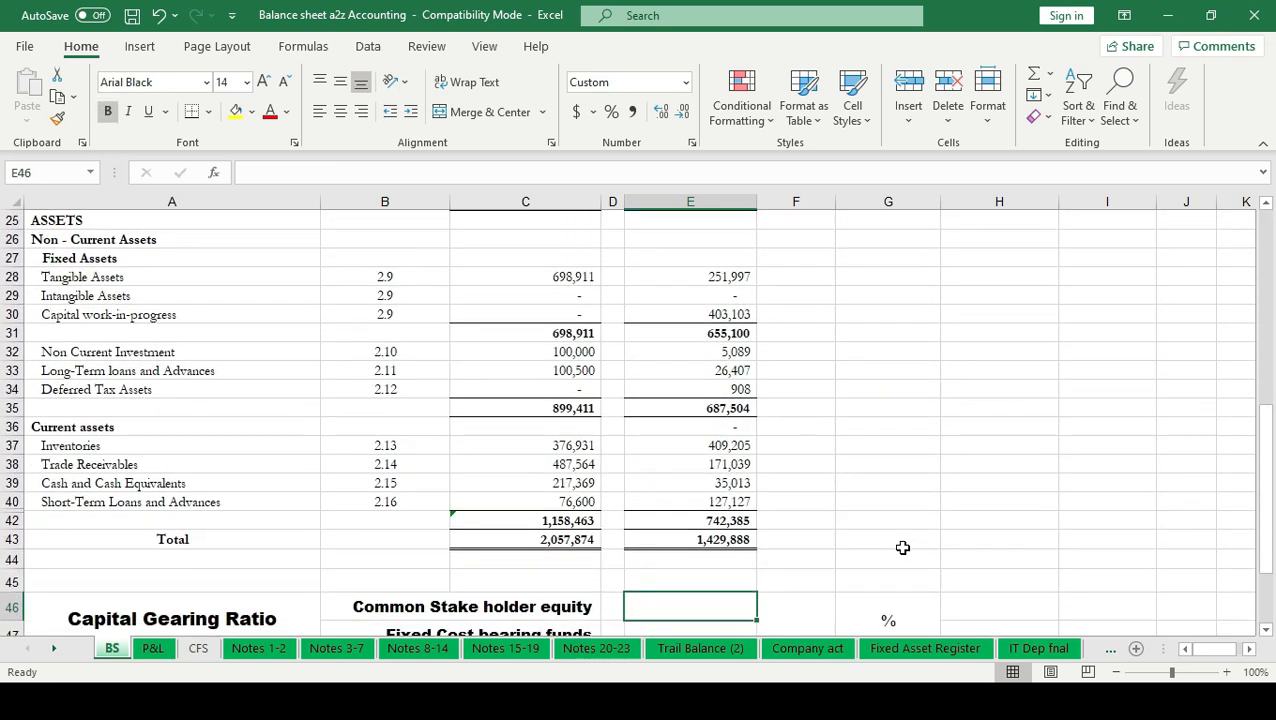
pyautogui.press('Up')
pyautogui.press('Up')
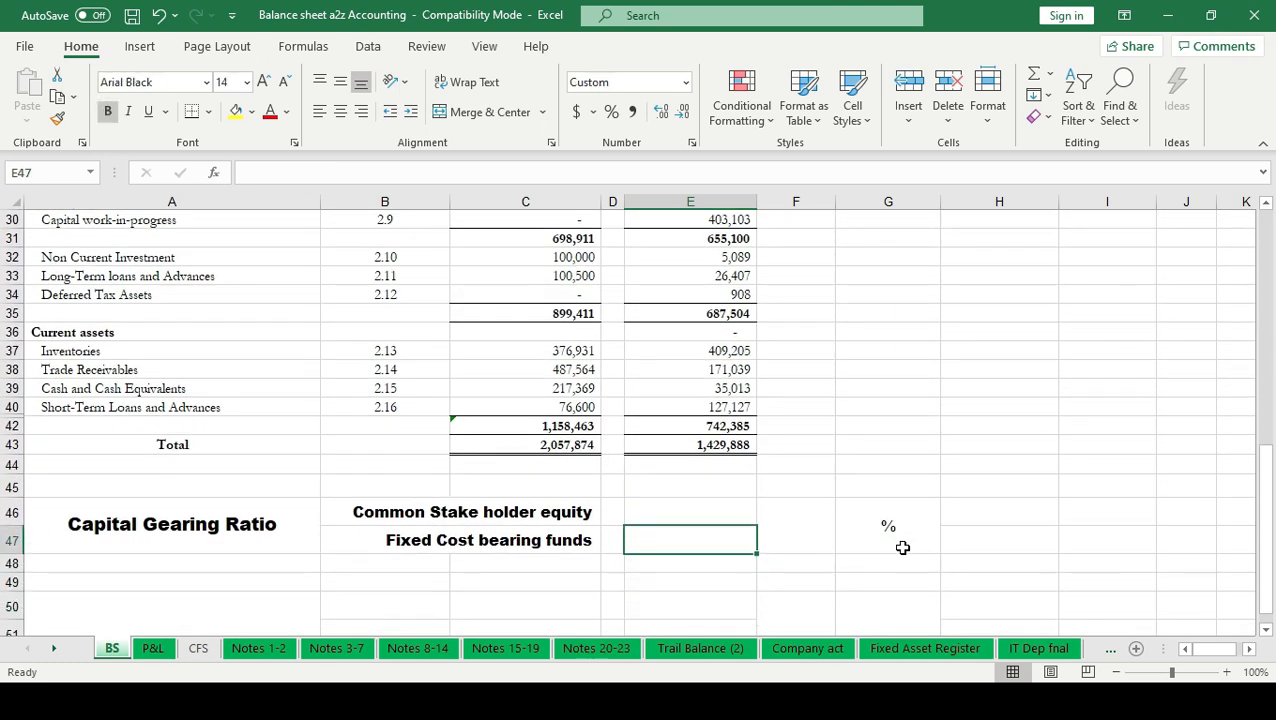
pyautogui.press('Left')
pyautogui.press('Left')
pyautogui.press('Up')
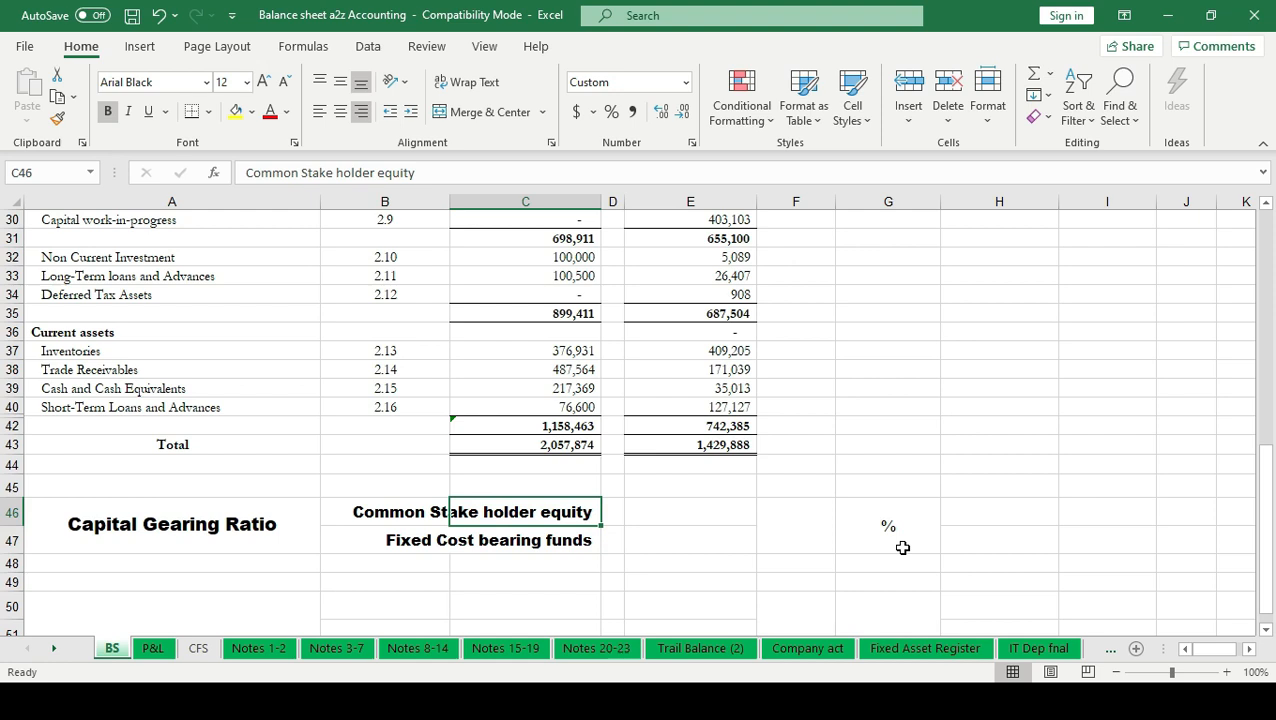
pyautogui.press('Down')
pyautogui.press('Down')
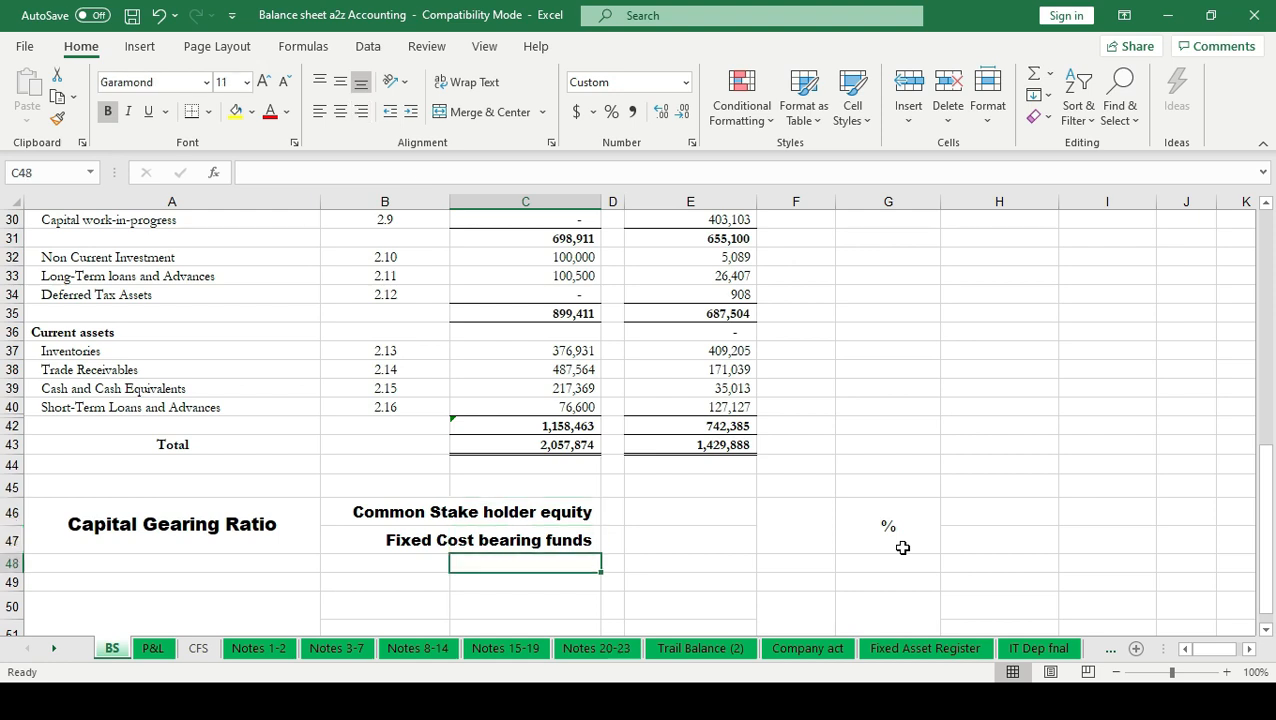
pyautogui.press('Up')
pyautogui.press('Up')
pyautogui.press('Up')
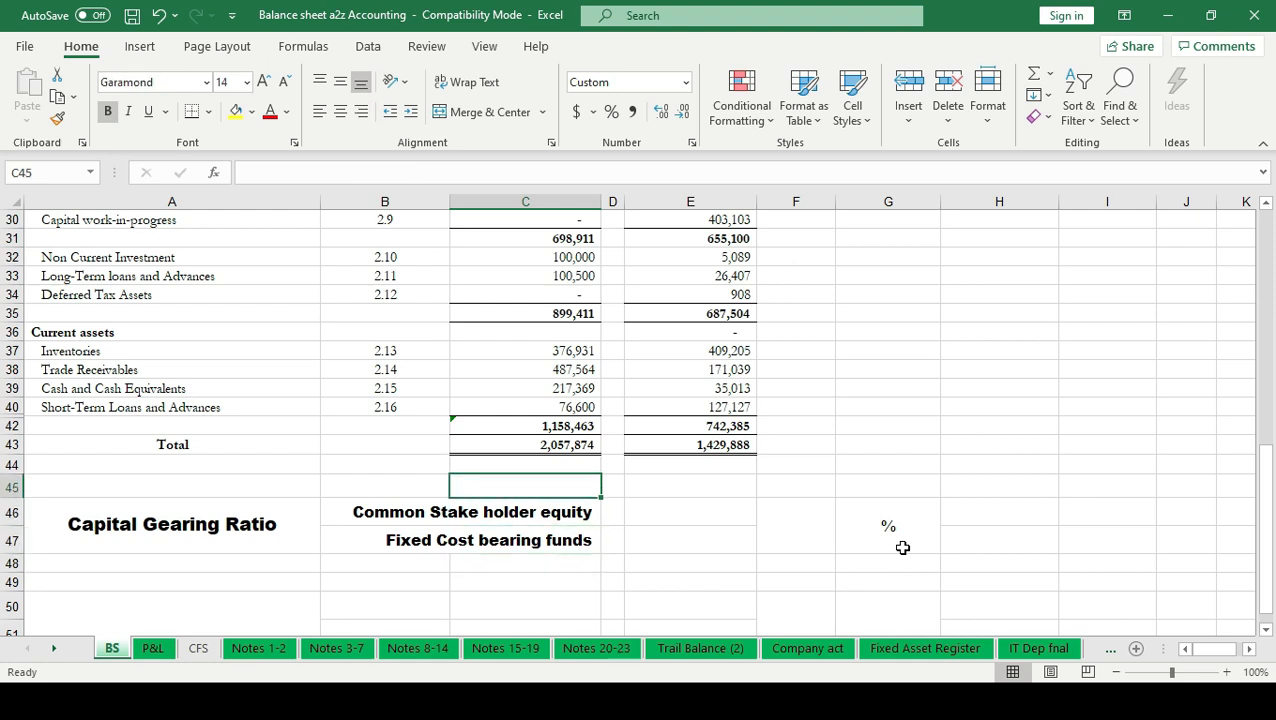
# Step: Enter Common Stake holder equity in E46 as 2020 paid-up equity shares plus total reserves and surplus, +'Notes 1-2'!D16+'Notes 1-2'!D55
pyautogui.press('Right')
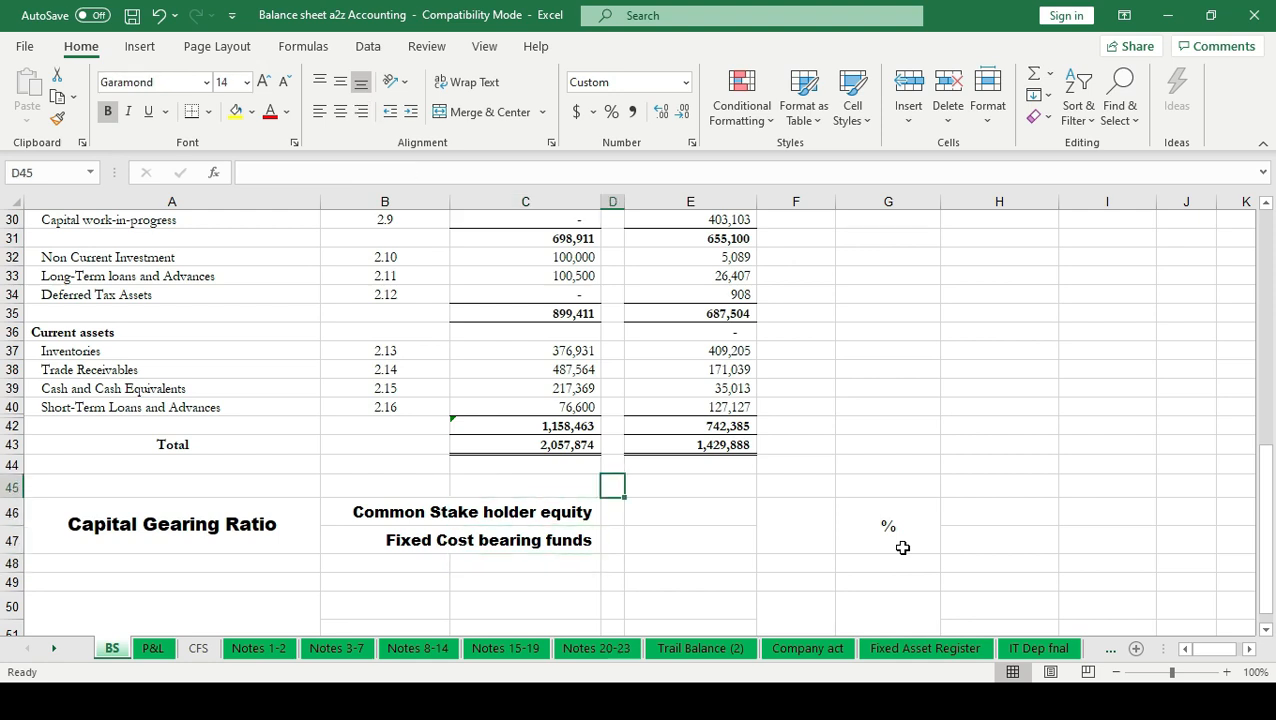
pyautogui.press('Down')
pyautogui.press('Right')
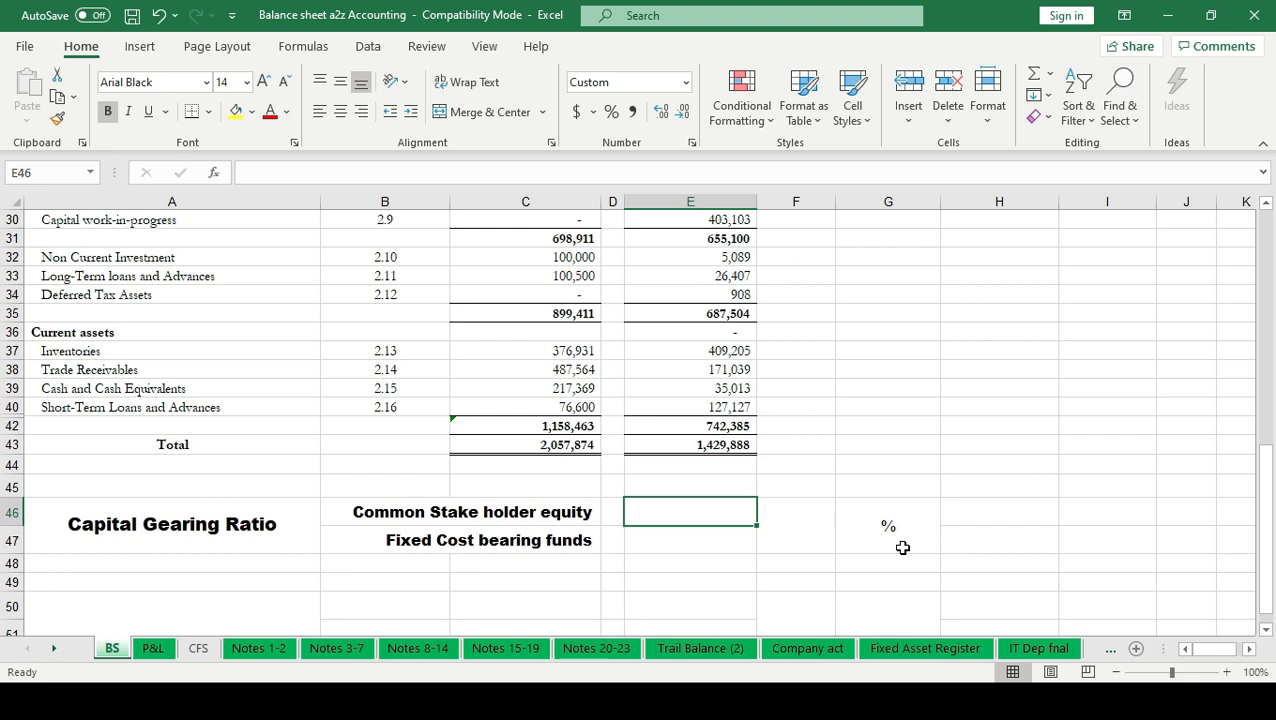
pyautogui.write('+')
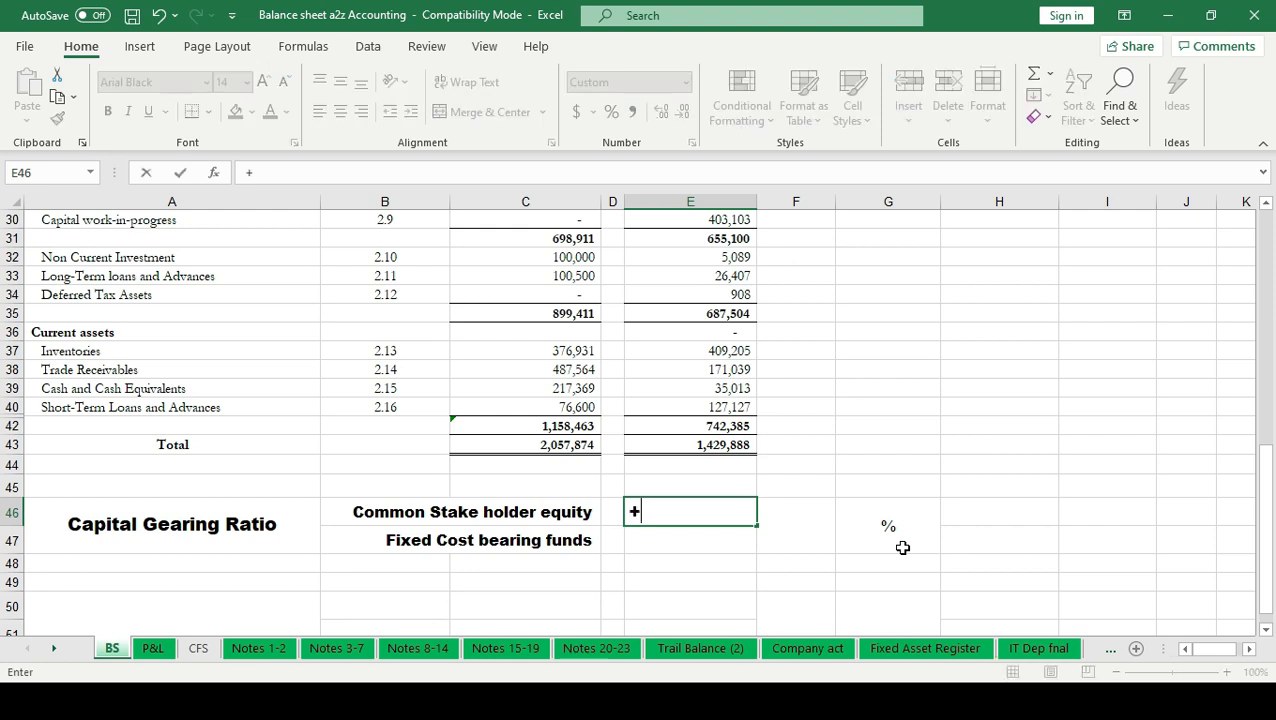
pyautogui.scroll(1, 572, 430)
pyautogui.scroll(9, 572, 430)
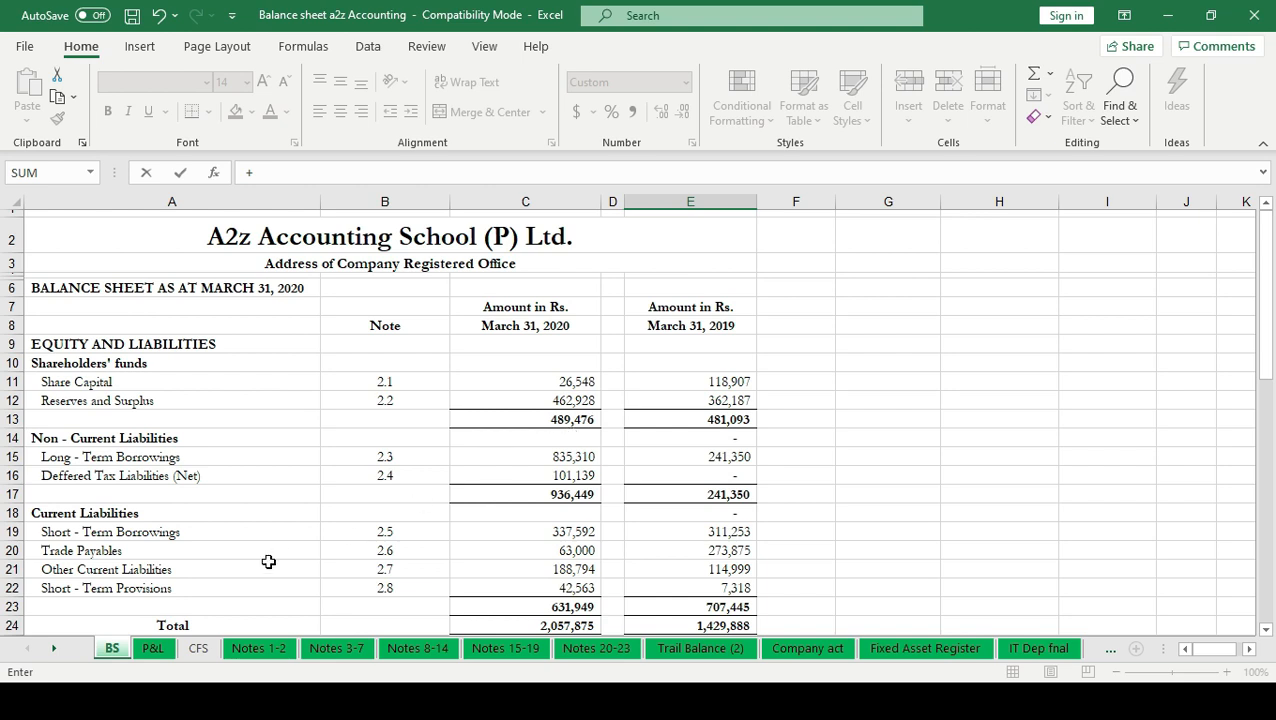
pyautogui.click(266, 652)
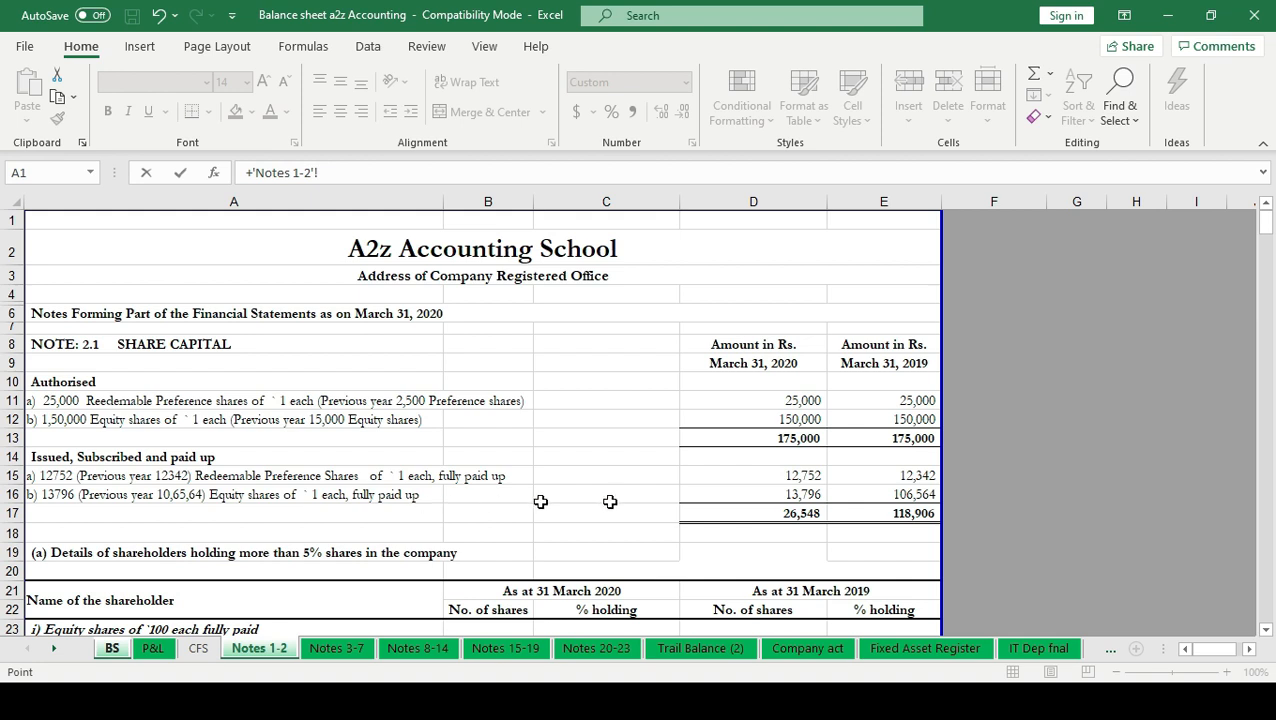
pyautogui.click(802, 495)
pyautogui.write('+')
pyautogui.scroll(-18, 802, 495)
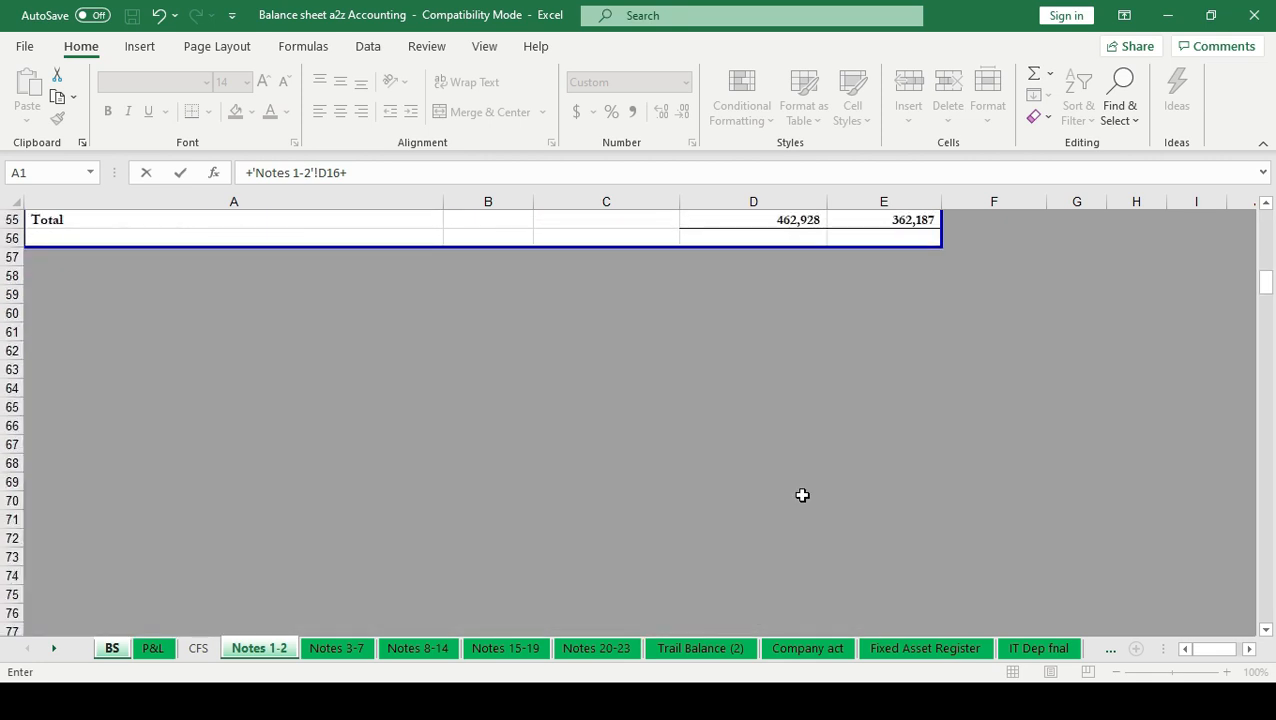
pyautogui.scroll(3, 802, 495)
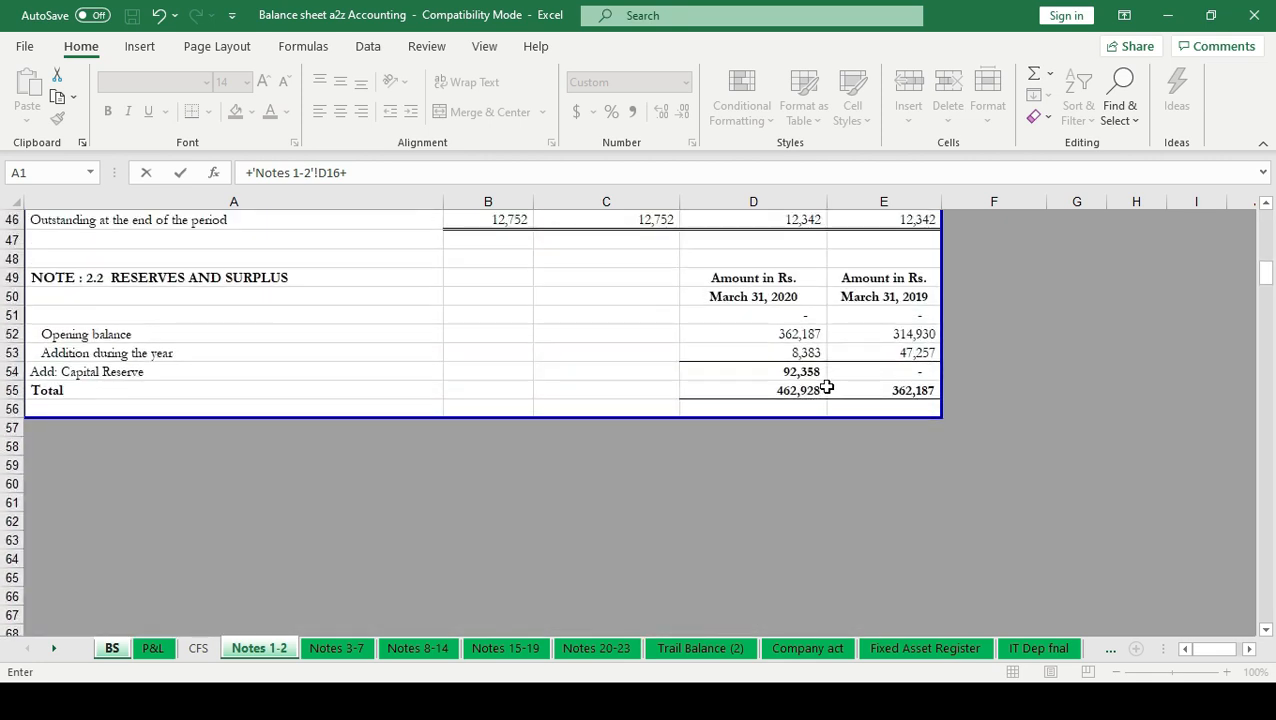
pyautogui.click(794, 390)
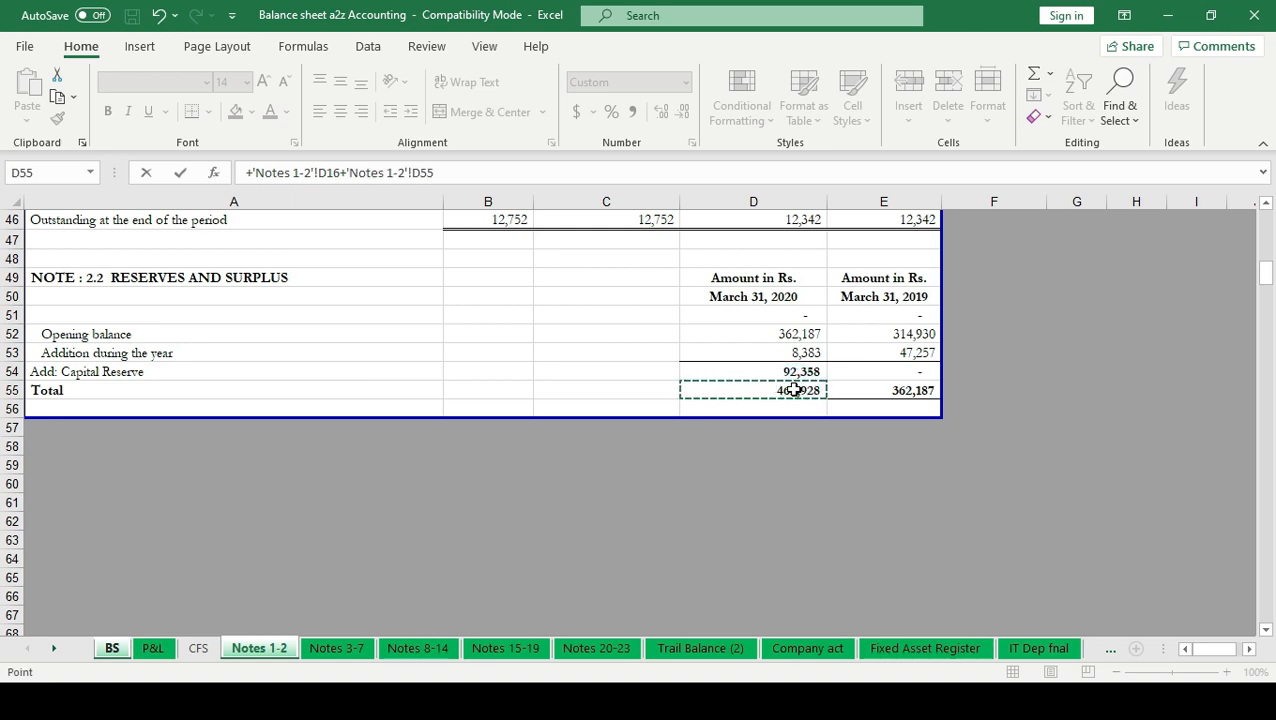
pyautogui.press('Return')
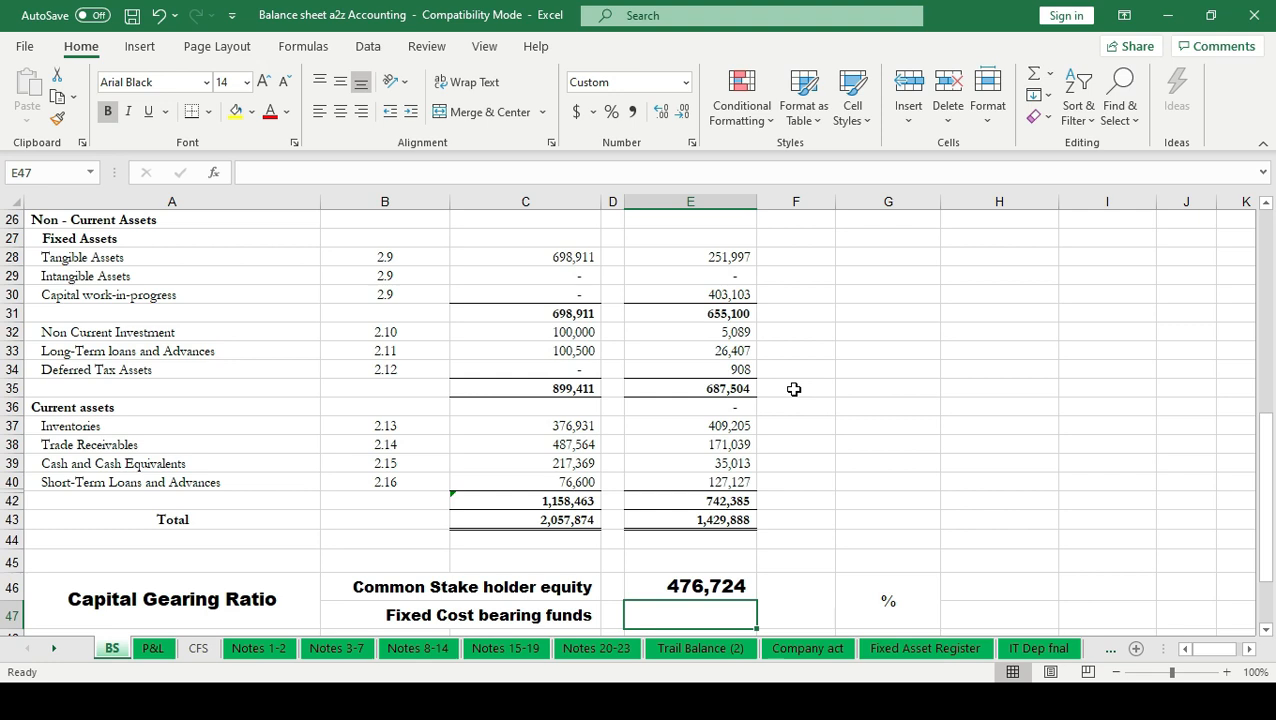
# Step: Enter Fixed Cost bearing funds in E47 as 2020 paid-up redeemable preference shares plus long-term borrowings, +'Notes 1-2'!D15+BS!C15
pyautogui.write('+')
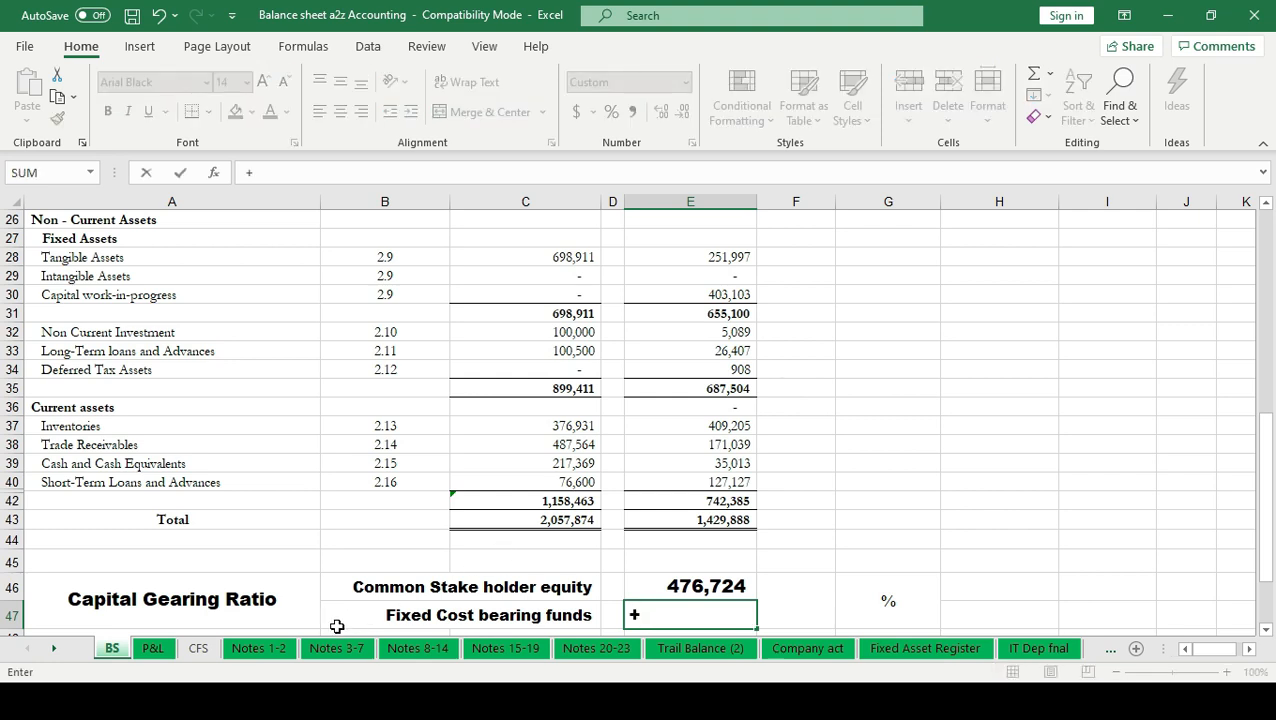
pyautogui.click(258, 648)
pyautogui.scroll(4, 557, 454)
pyautogui.scroll(11, 557, 454)
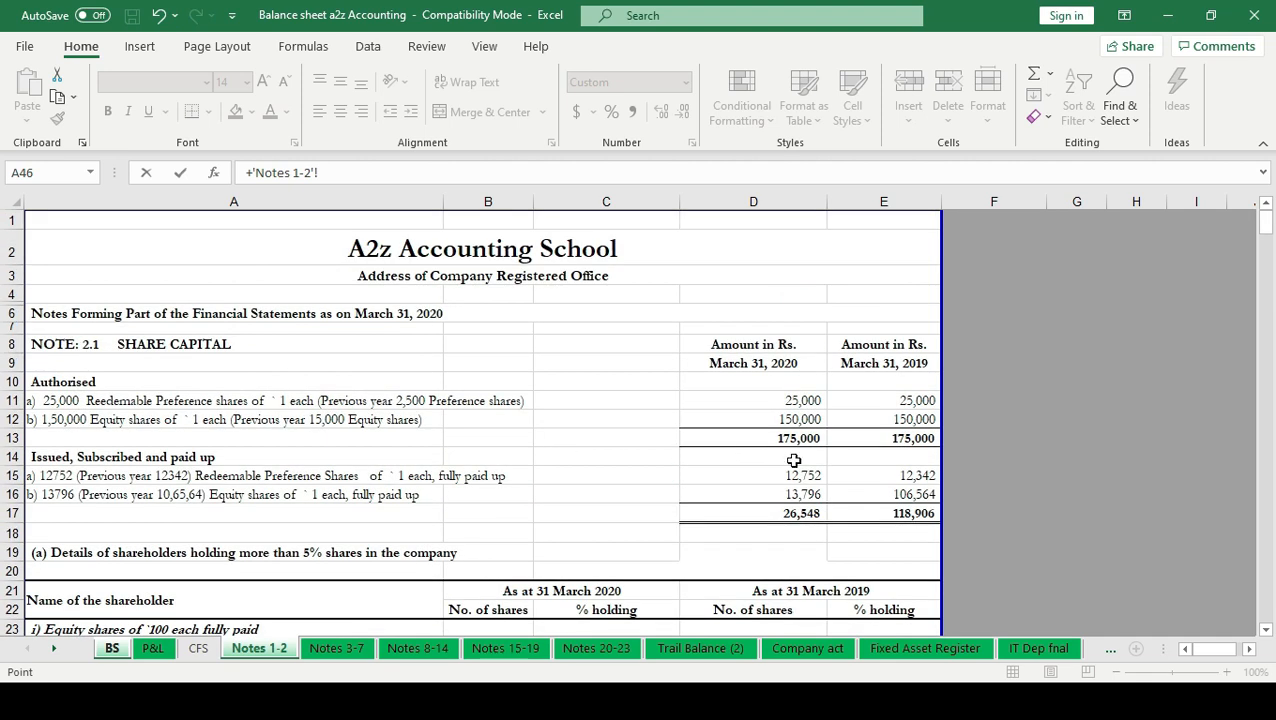
pyautogui.click(783, 474)
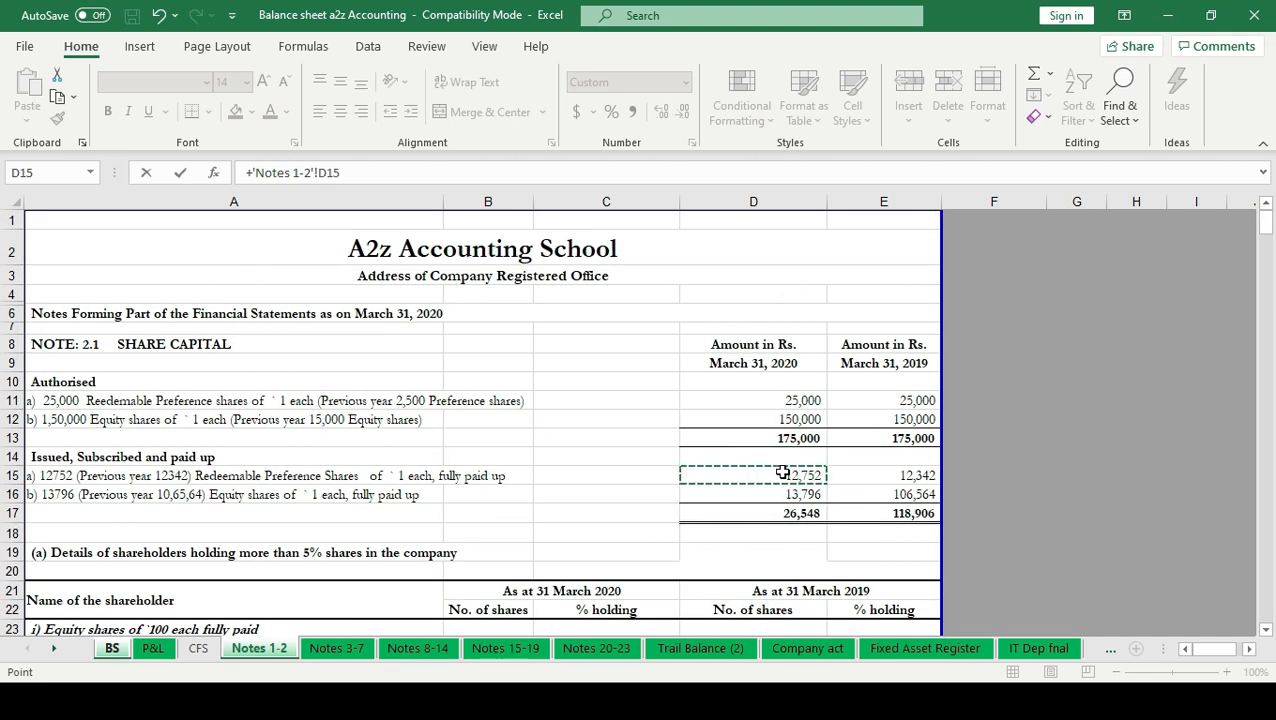
pyautogui.write('+')
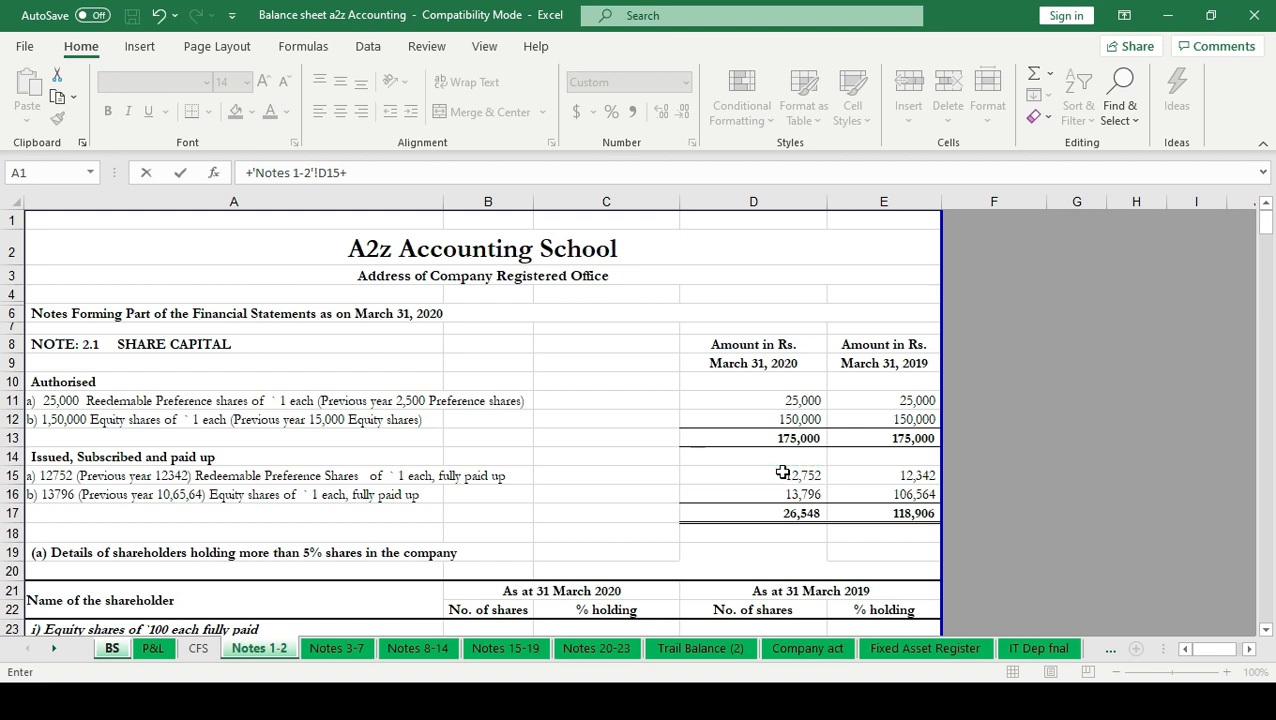
pyautogui.click(115, 648)
pyautogui.scroll(4, 331, 475)
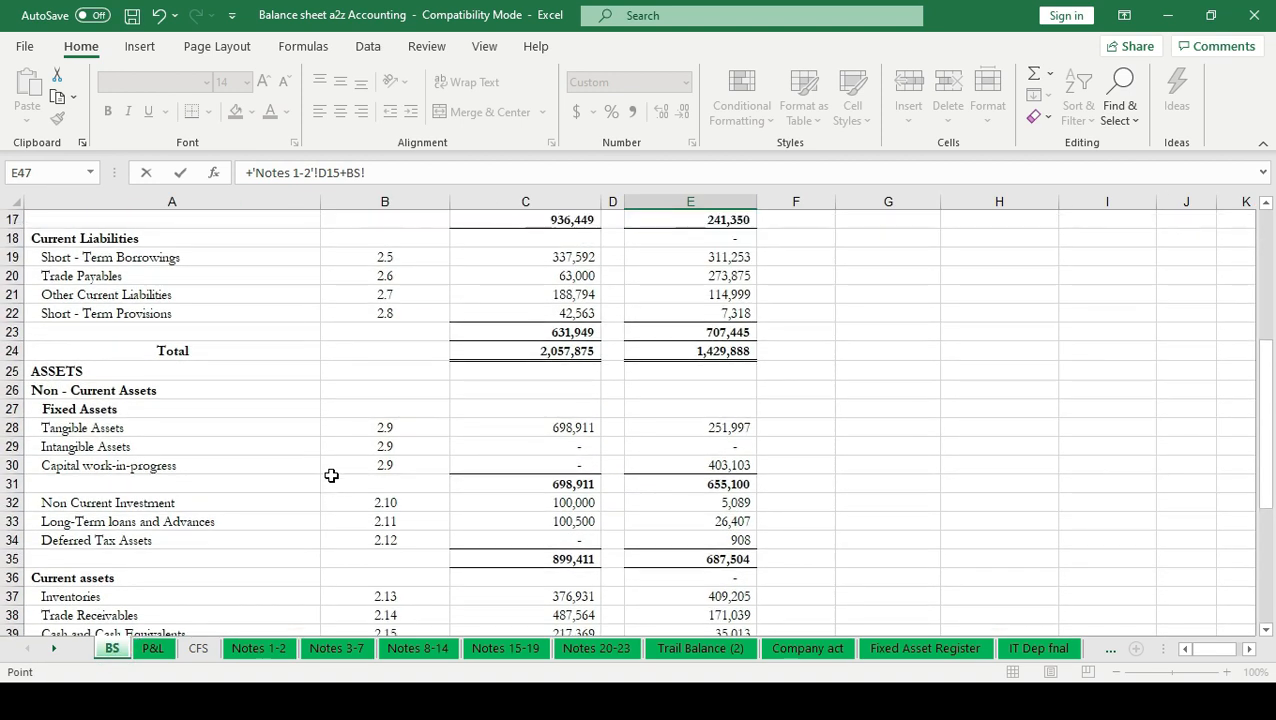
pyautogui.scroll(3, 331, 475)
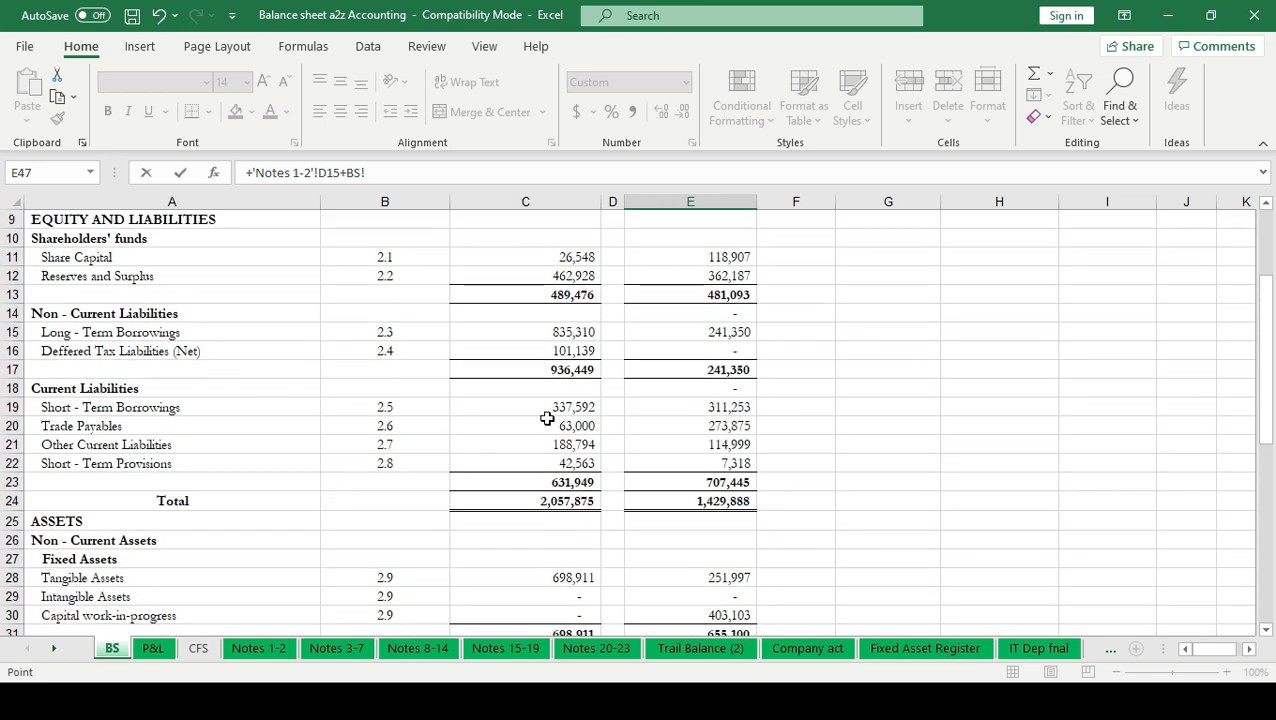
pyautogui.click(569, 331)
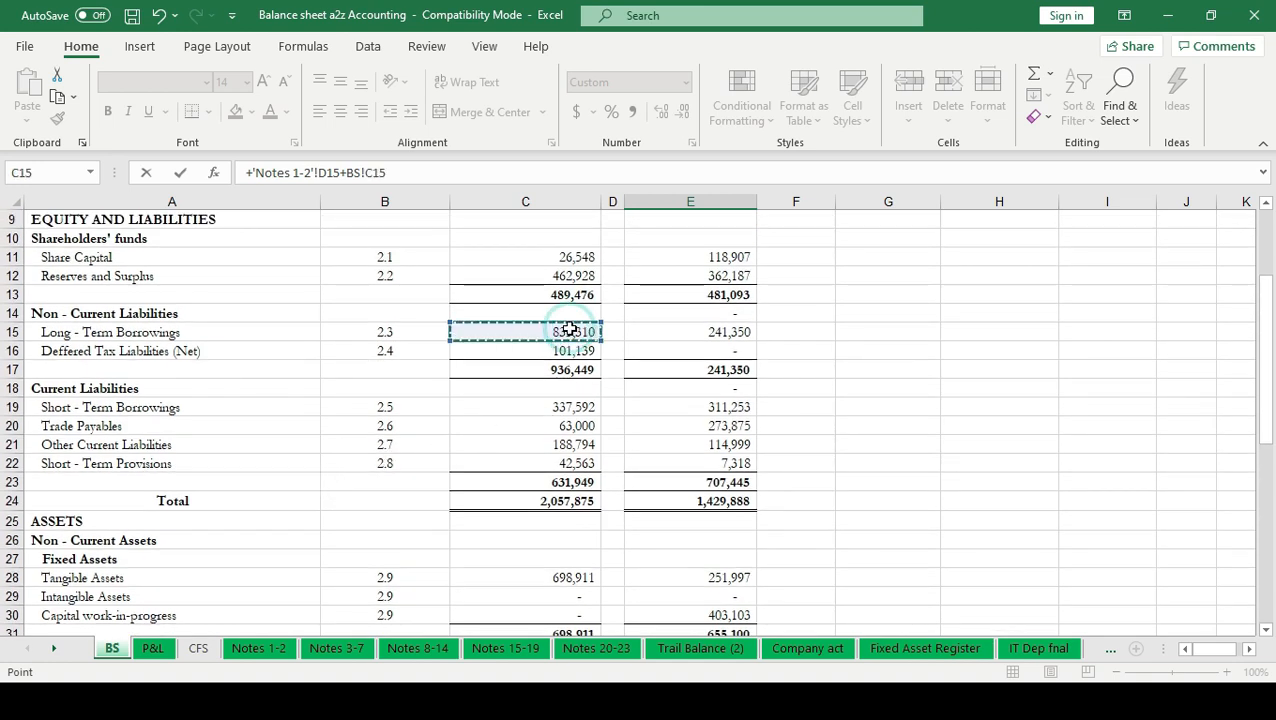
pyautogui.press('Return')
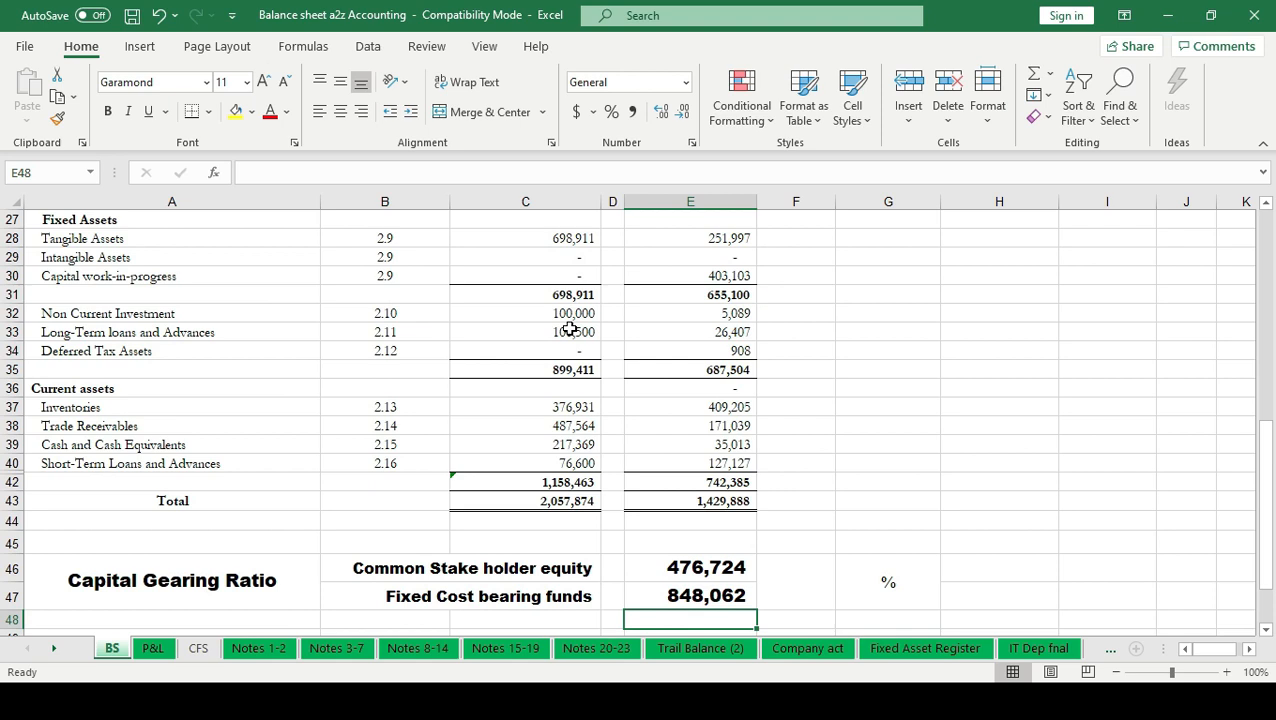
pyautogui.press('Up')
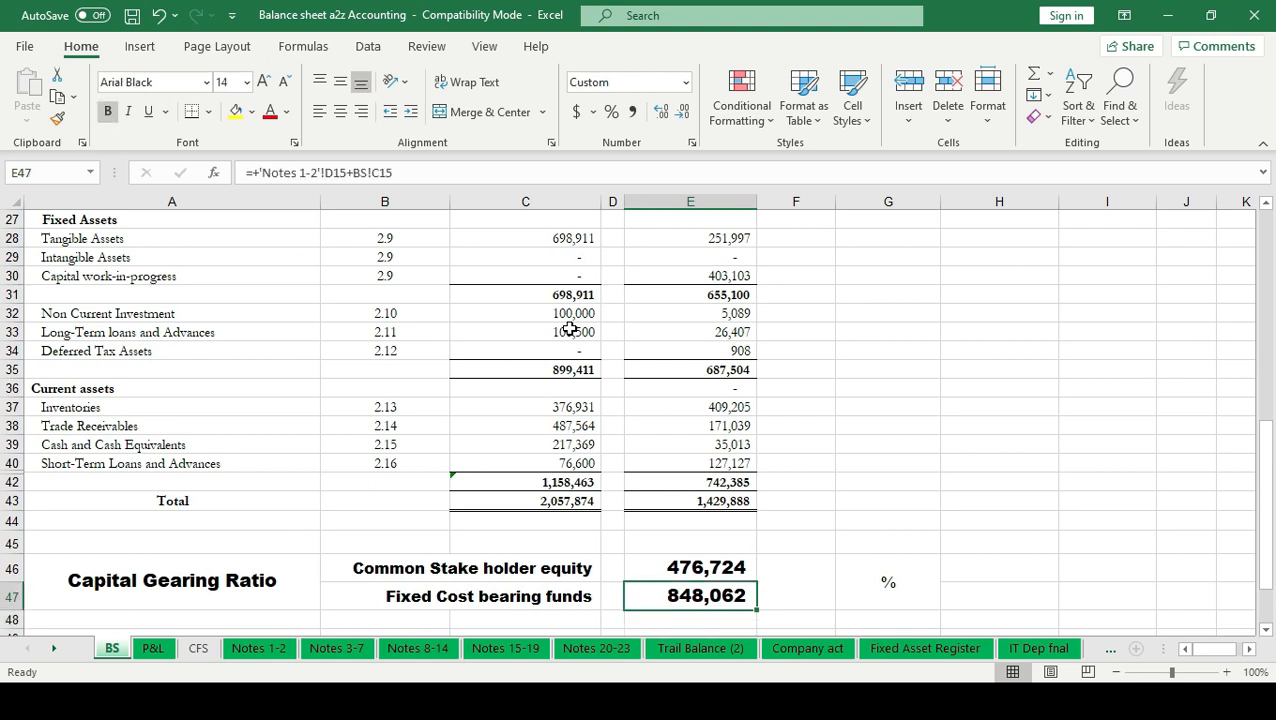
# Step: Calculate the Capital Gearing Ratio percentage in F46 by dividing Common Stake holder equity by Fixed Cost bearing funds, +E46/E47*100
pyautogui.press('Up')
pyautogui.press('Right')
pyautogui.write('+')
pyautogui.press('Left')
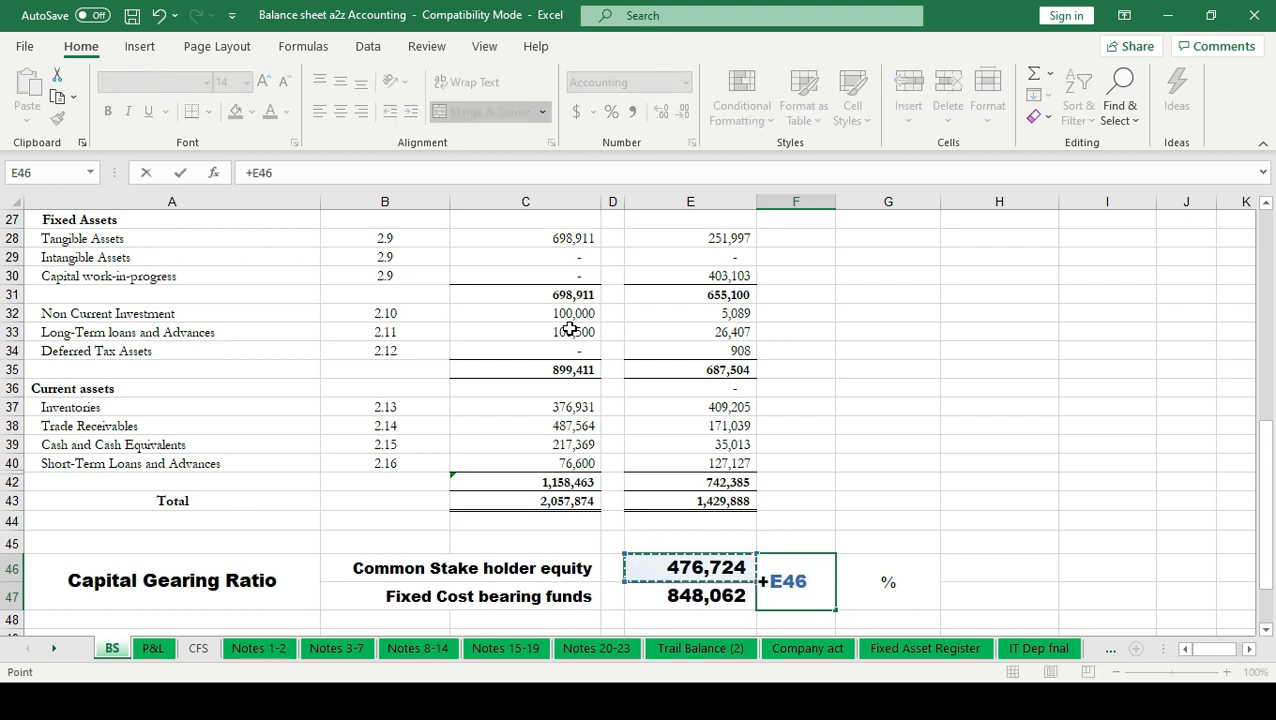
pyautogui.write('/')
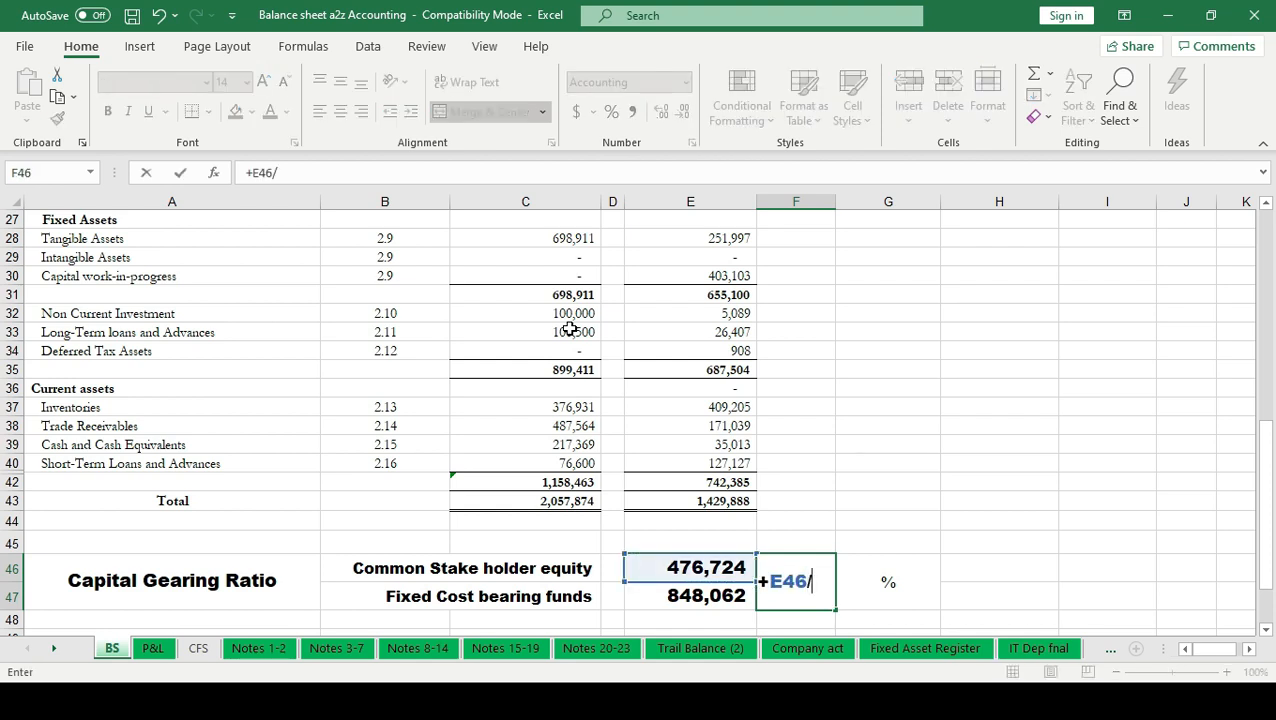
pyautogui.press('Left')
pyautogui.press('Down')
pyautogui.write('*100')
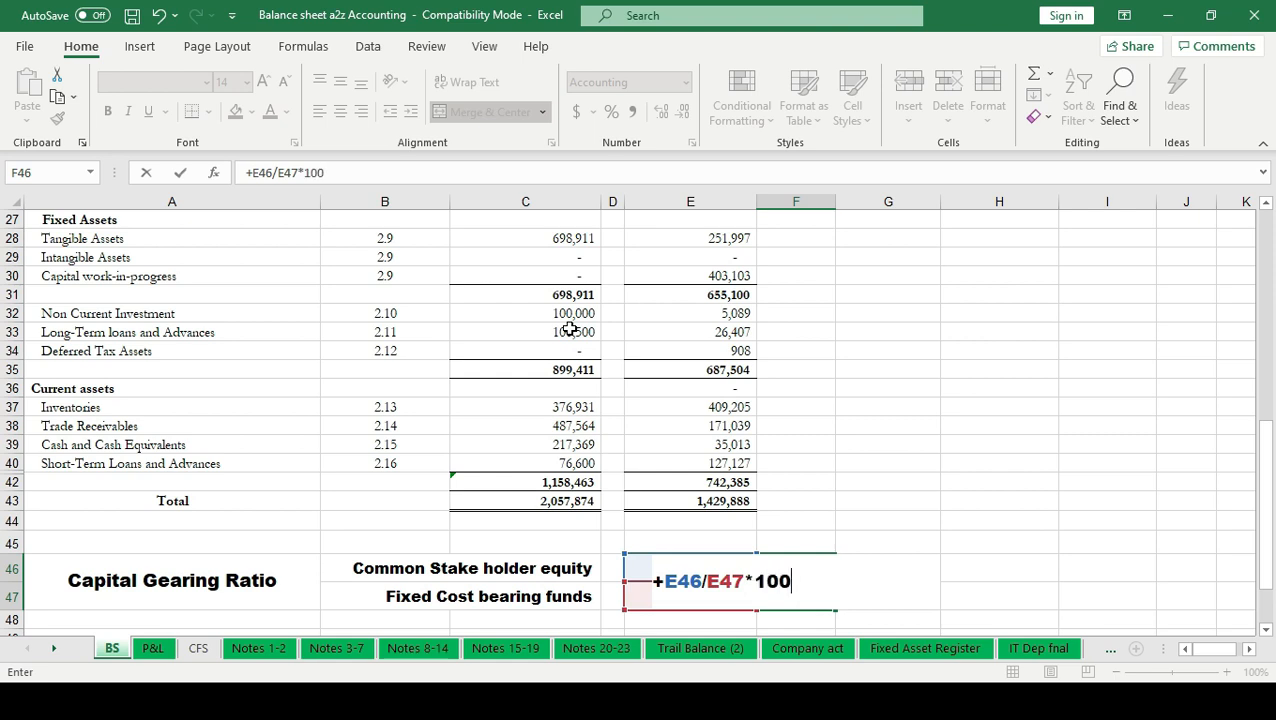
pyautogui.press('Return')
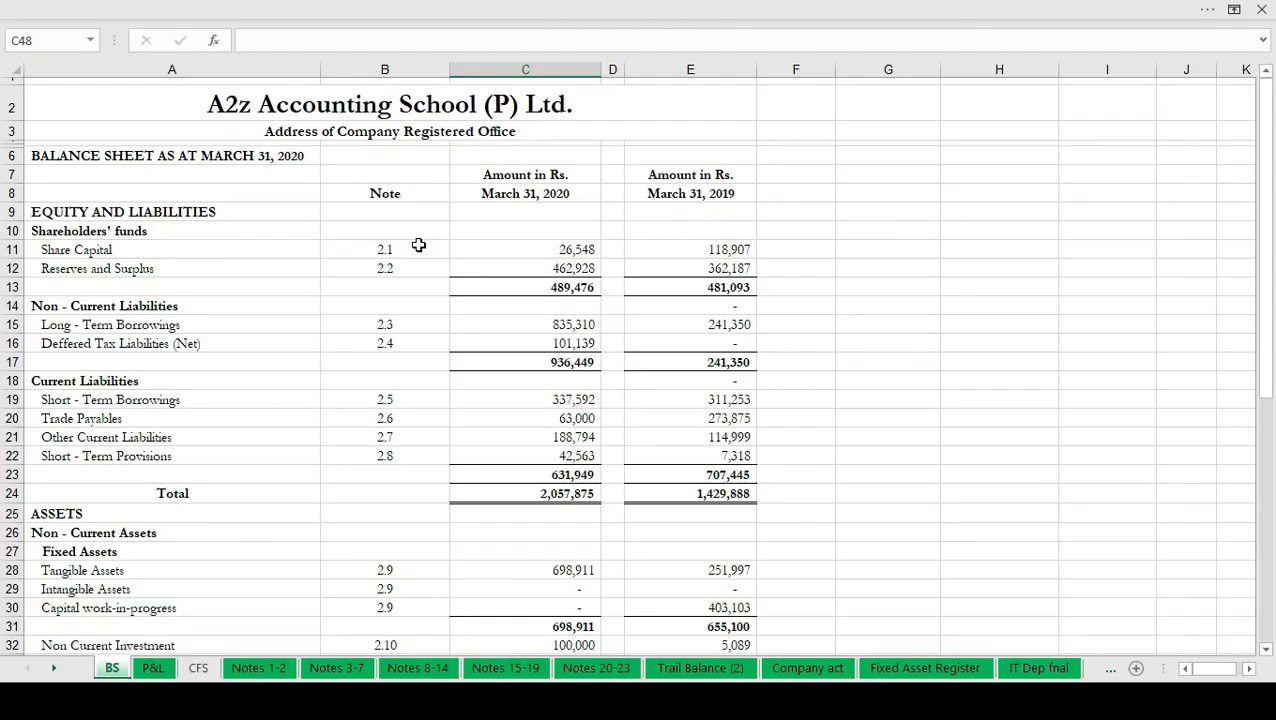
# Step: Enter Net Sale for the Working Capital Turnover Ratio in E46 as the 2020 Revenue from Operations, +'P&L'!D12
pyautogui.scroll(-7, 419, 245)
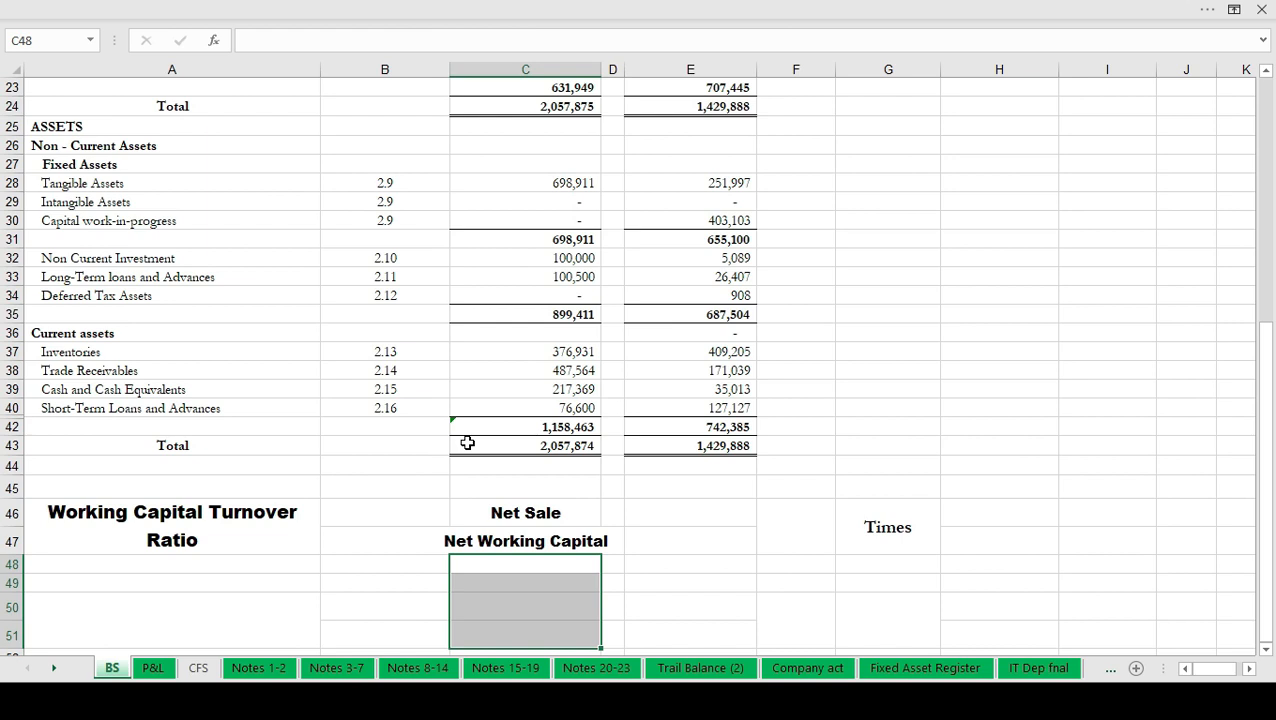
pyautogui.keyDown('shift'); pyautogui.click(525, 512); pyautogui.keyUp('shift')
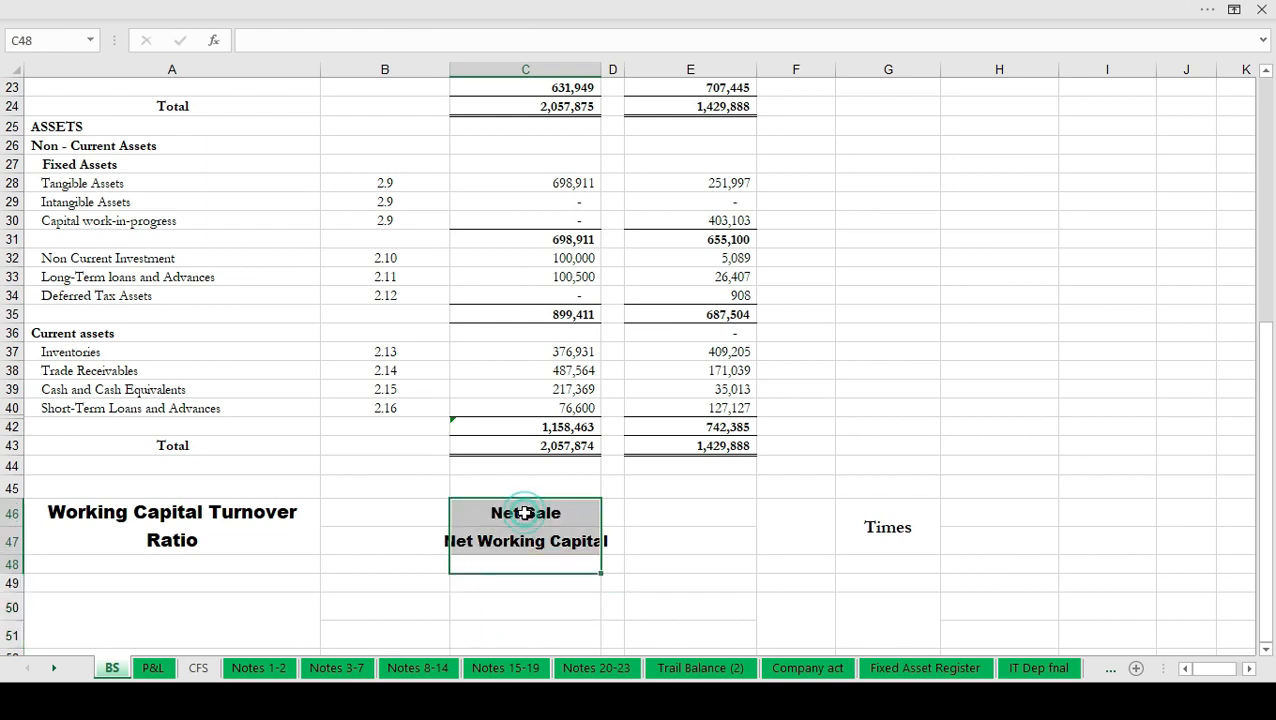
pyautogui.keyDown('shift'); pyautogui.click(545, 470); pyautogui.keyUp('shift')
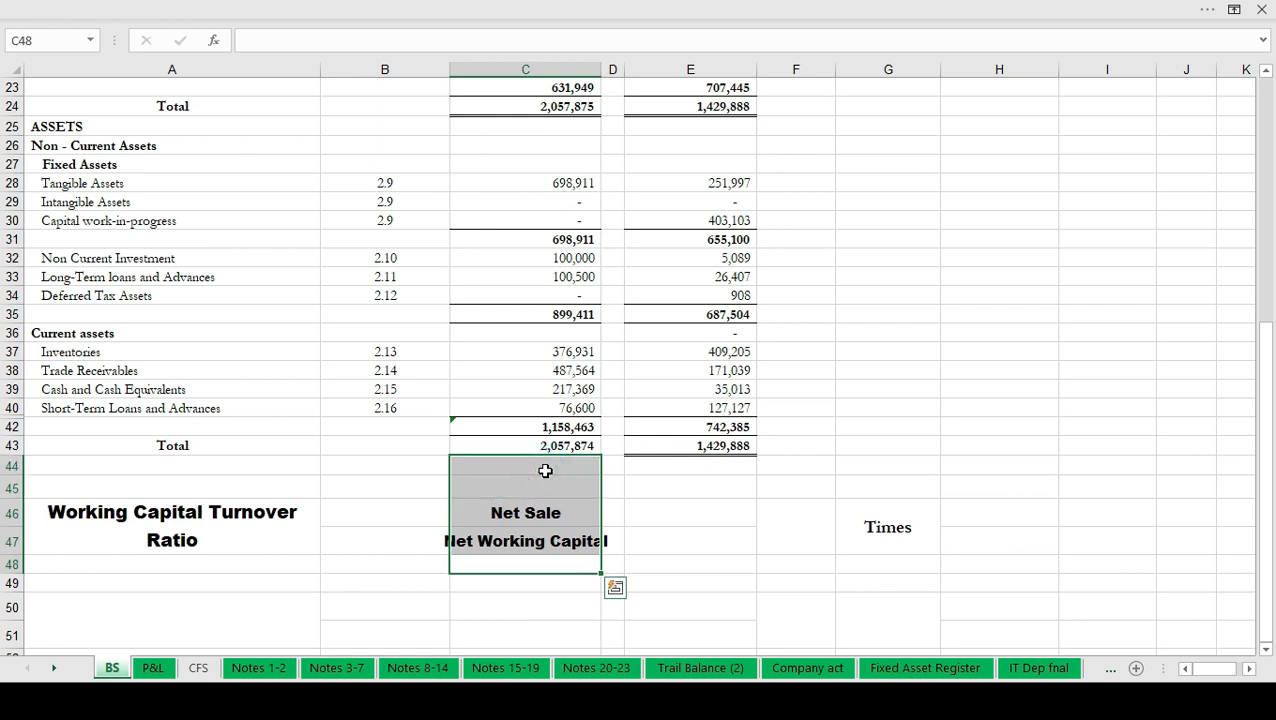
pyautogui.keyDown('shift'); pyautogui.click(484, 595); pyautogui.keyUp('shift')
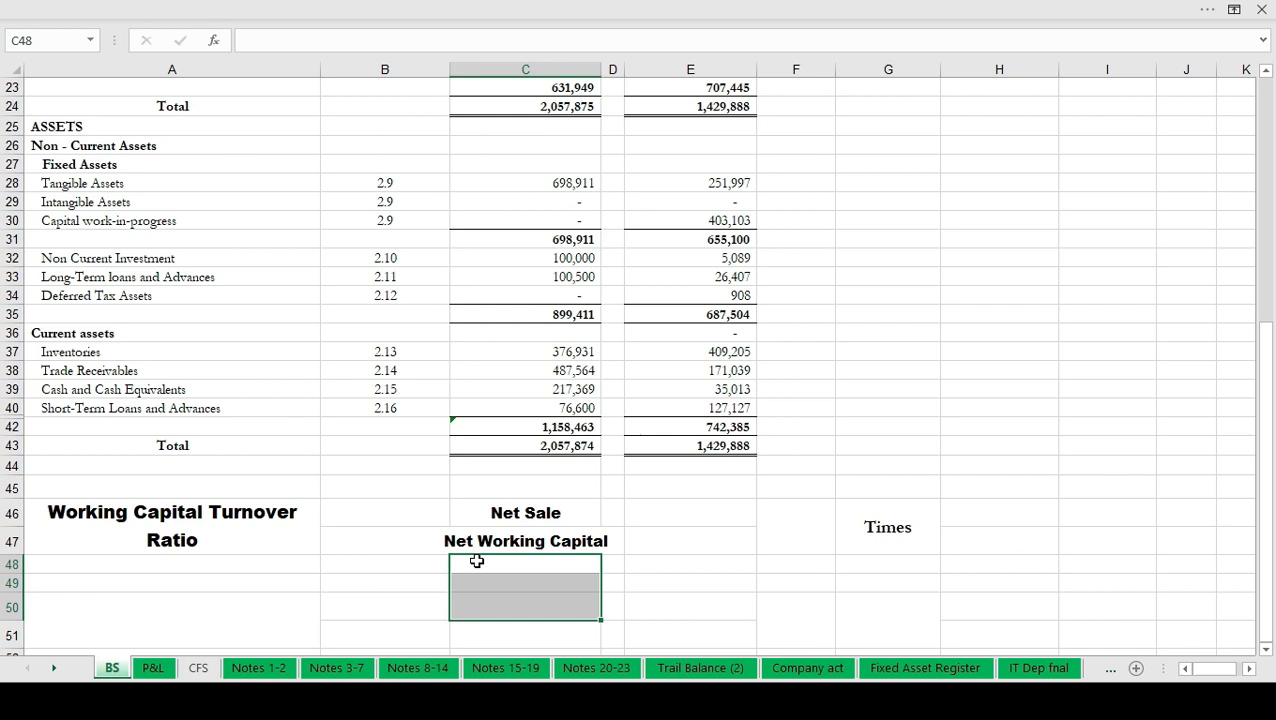
pyautogui.click(477, 561)
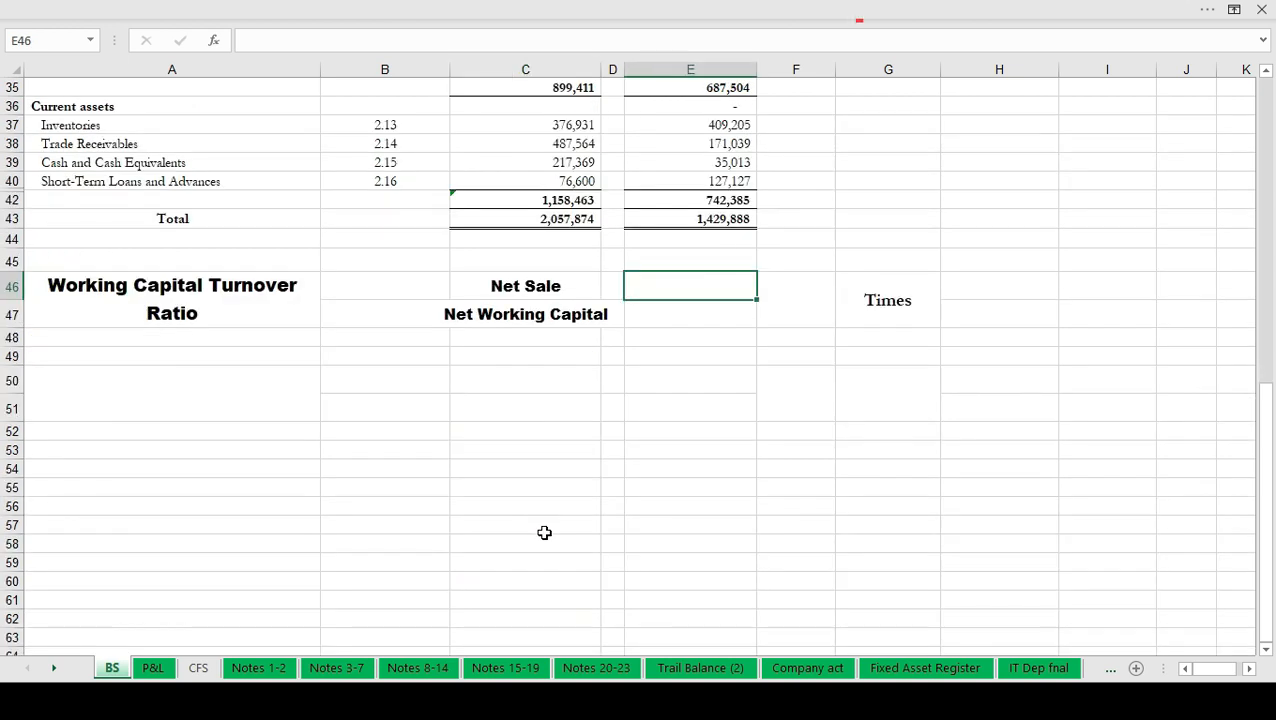
pyautogui.write('+')
pyautogui.click(156, 667)
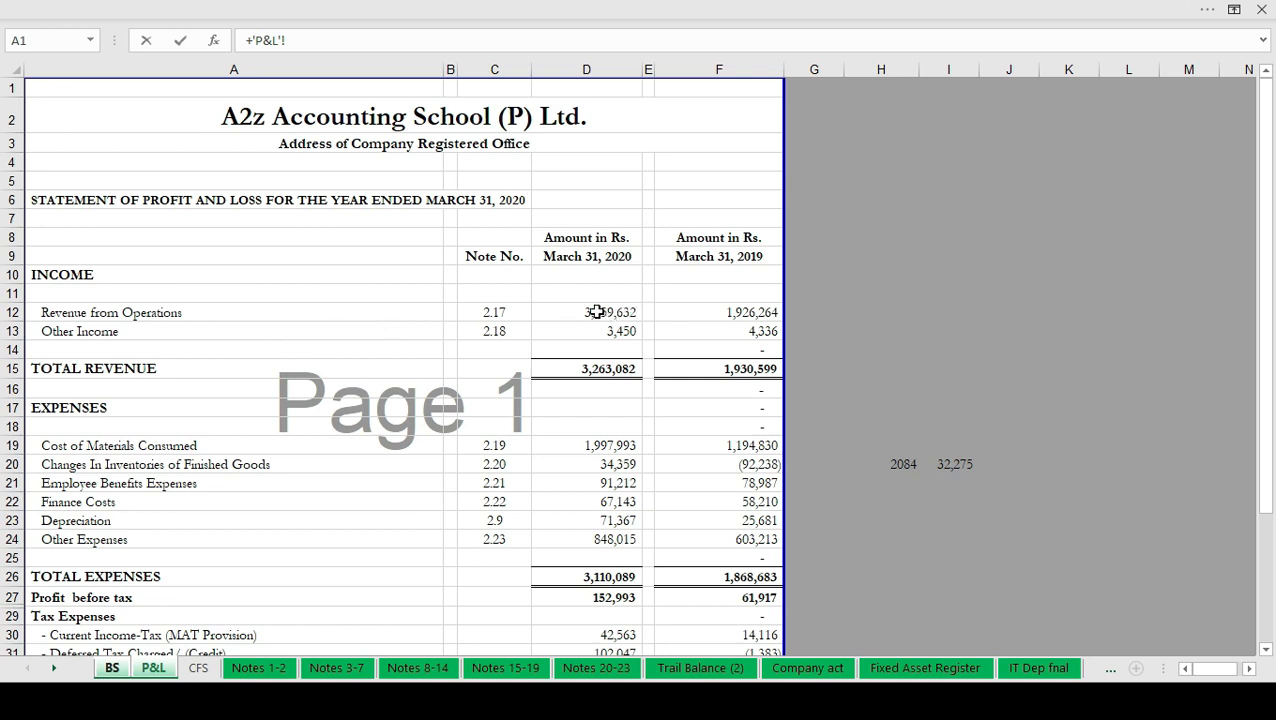
pyautogui.click(596, 312)
pyautogui.press('Return')
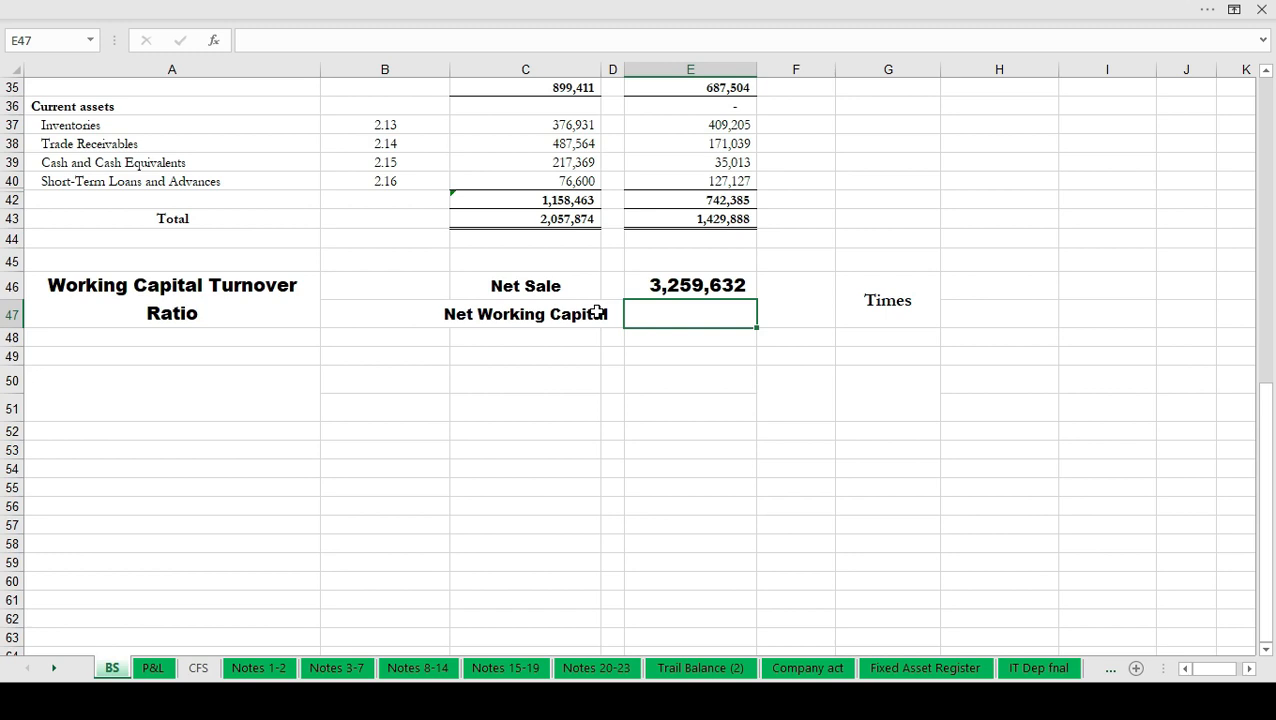
# Step: Enter Net Working Capital in E47 as 2020 total current assets minus total current liabilities, +C42-C23
pyautogui.write('+')
pyautogui.scroll(2, 508, 294)
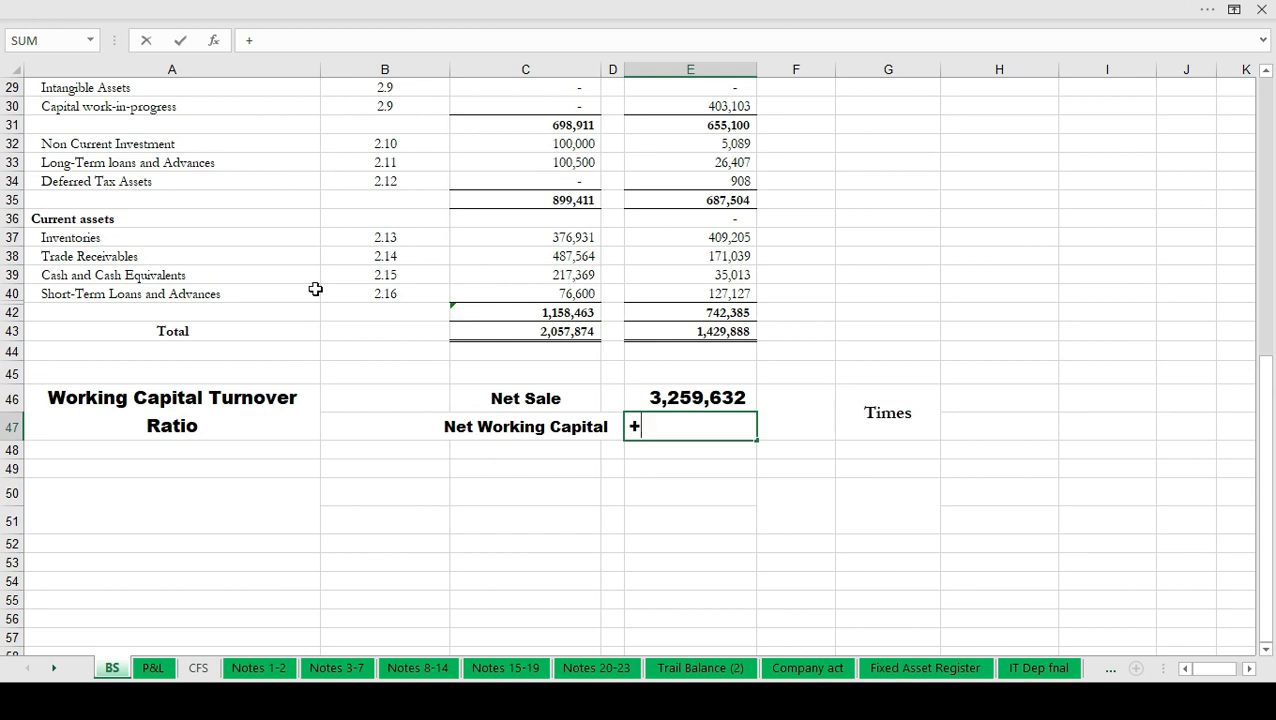
pyautogui.click(554, 314)
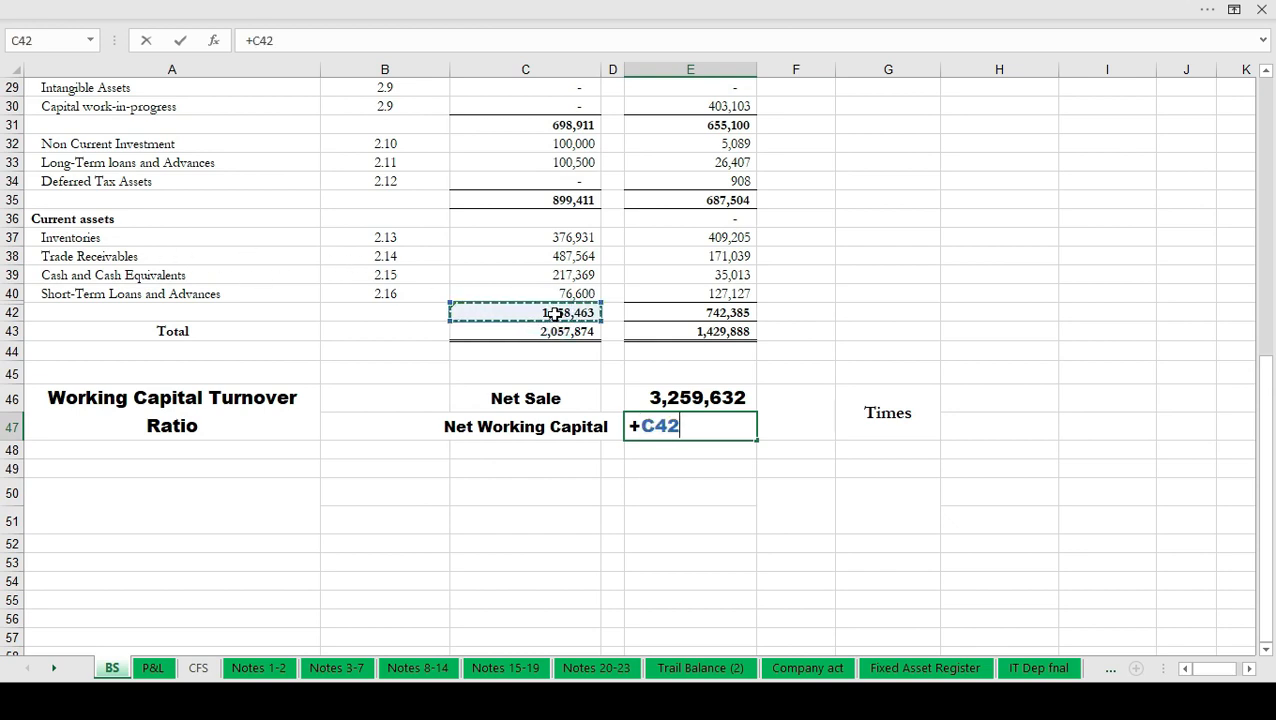
pyautogui.write('-')
pyautogui.scroll(5, 554, 314)
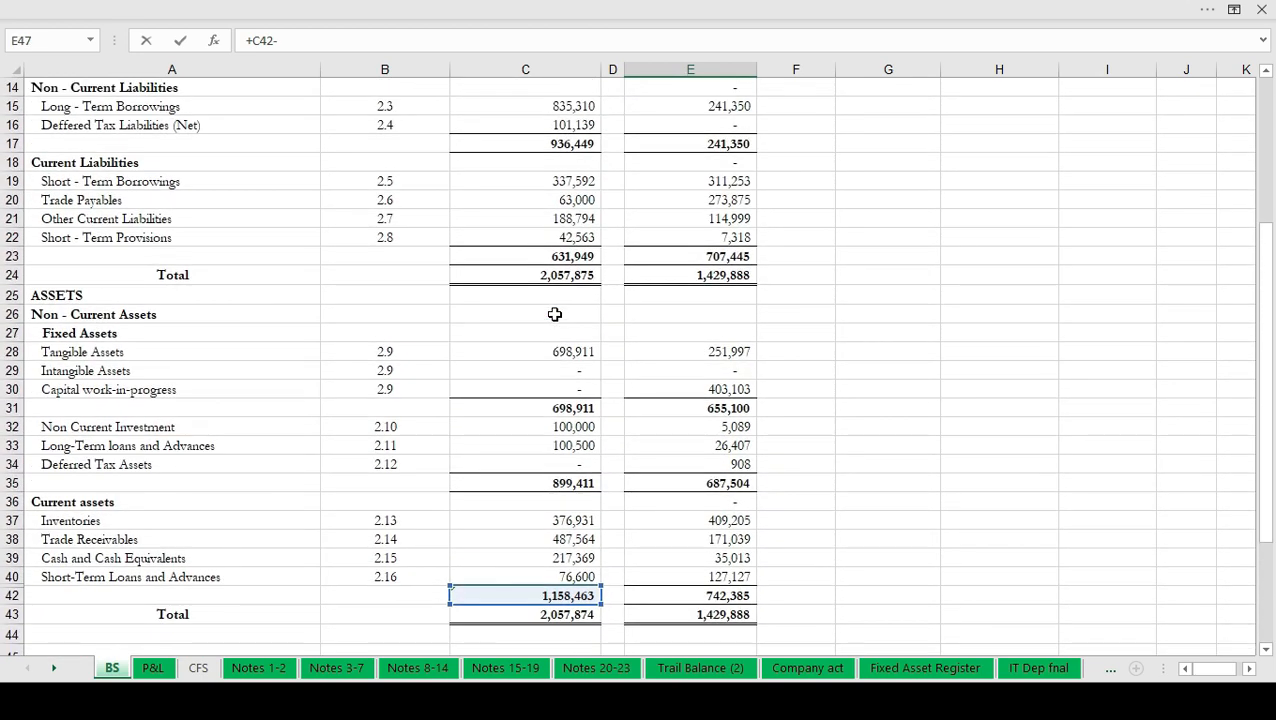
pyautogui.click(540, 258)
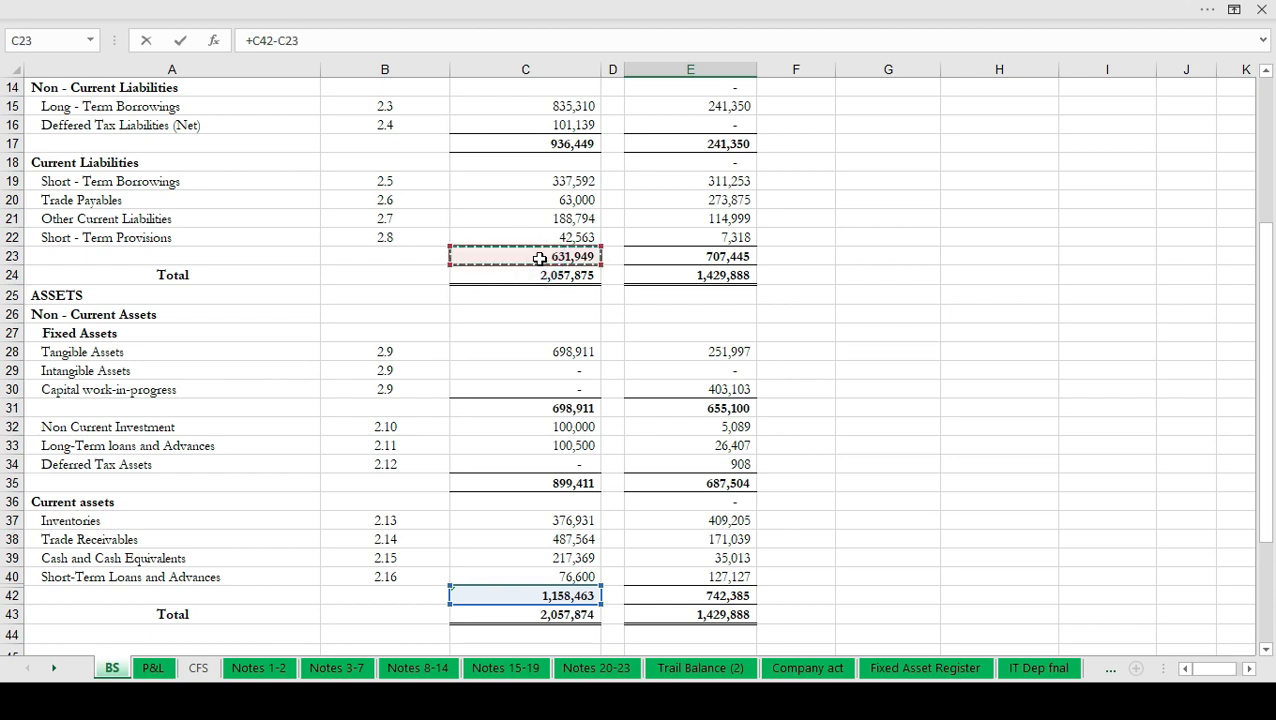
pyautogui.press('Return')
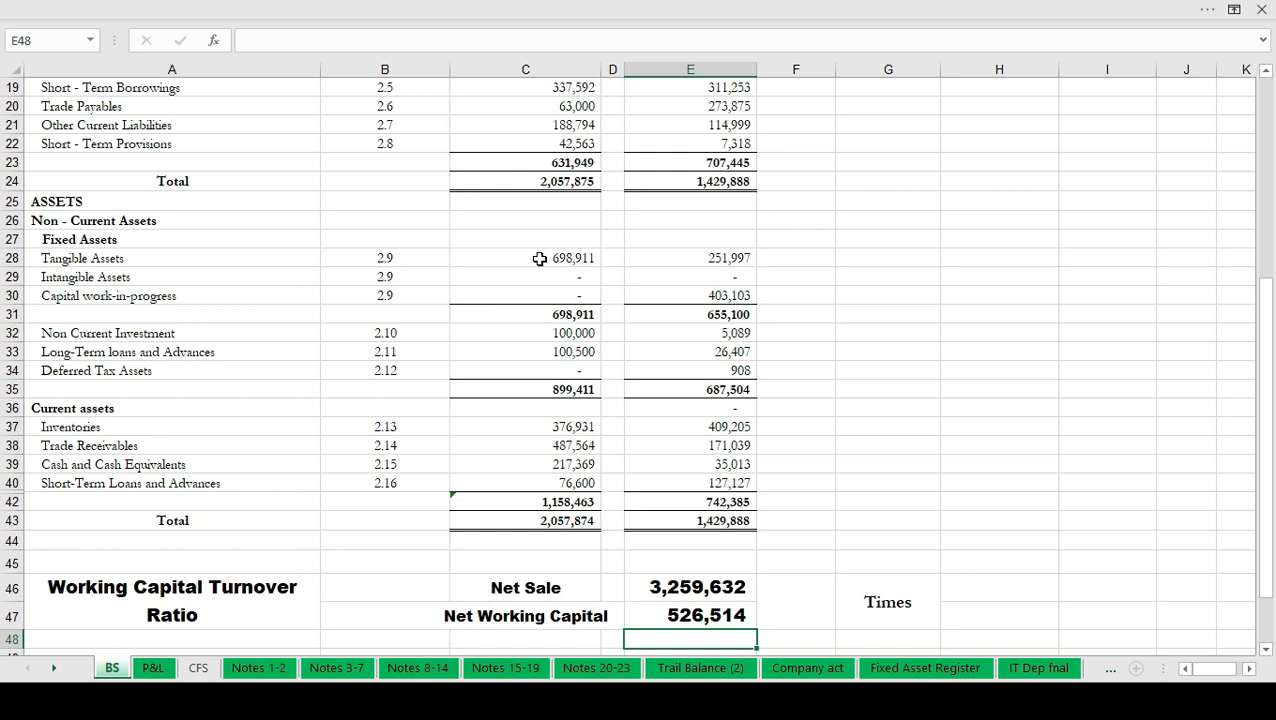
# Step: Calculate the Working Capital Turnover Ratio in F46 by dividing Net Sale by Net Working Capital, +E46/E47
pyautogui.press('Up')
pyautogui.press('Up')
pyautogui.press('Right')
pyautogui.write('+')
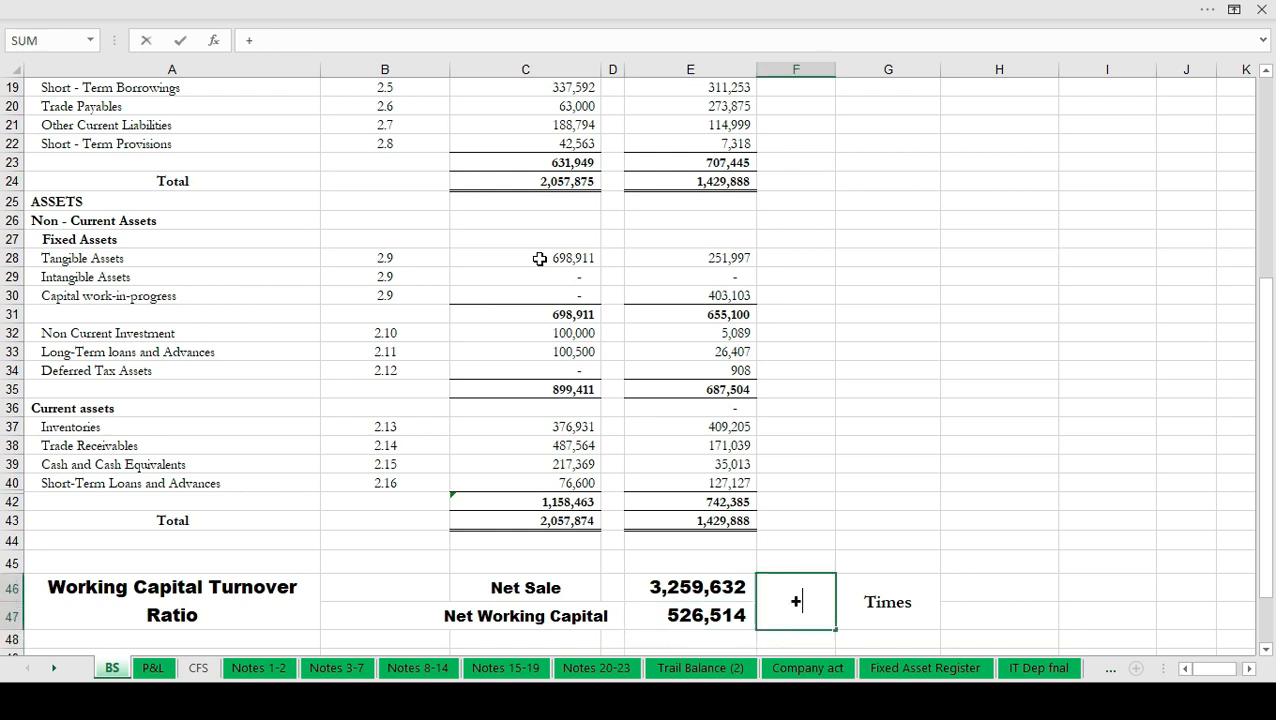
pyautogui.press('Left')
pyautogui.write('/')
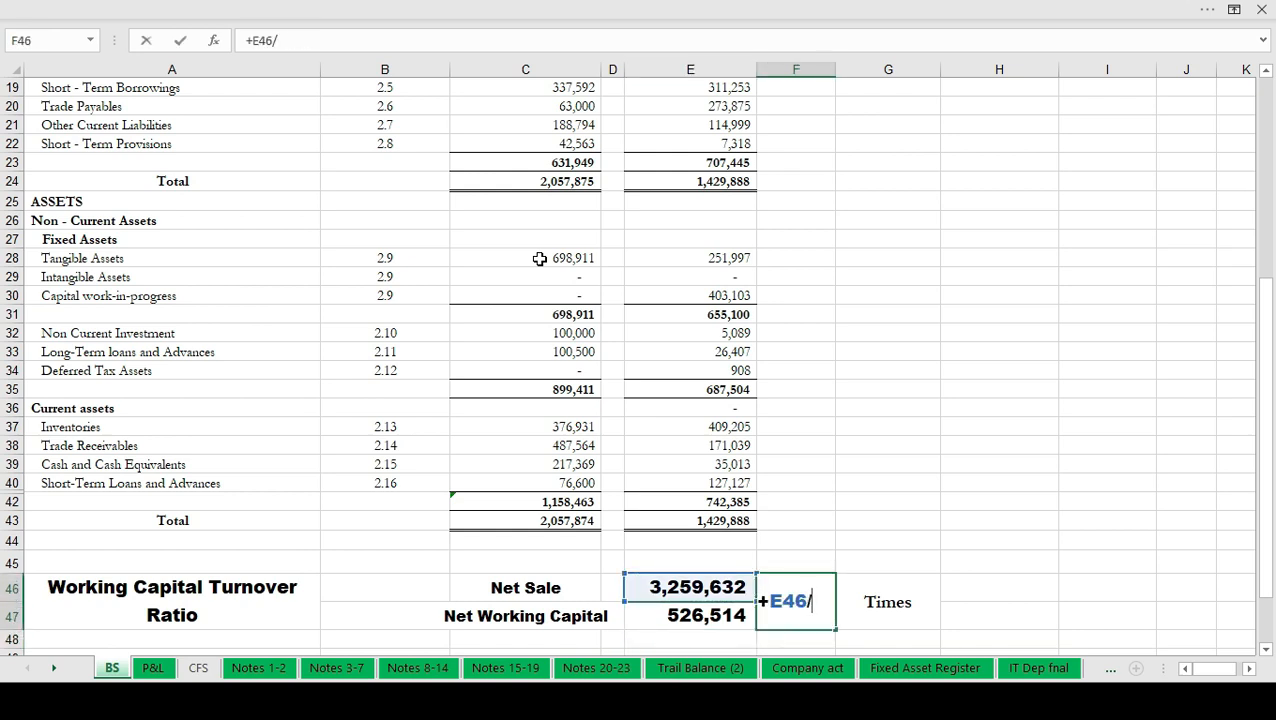
pyautogui.press('Left')
pyautogui.press('Down')
pyautogui.press('Return')
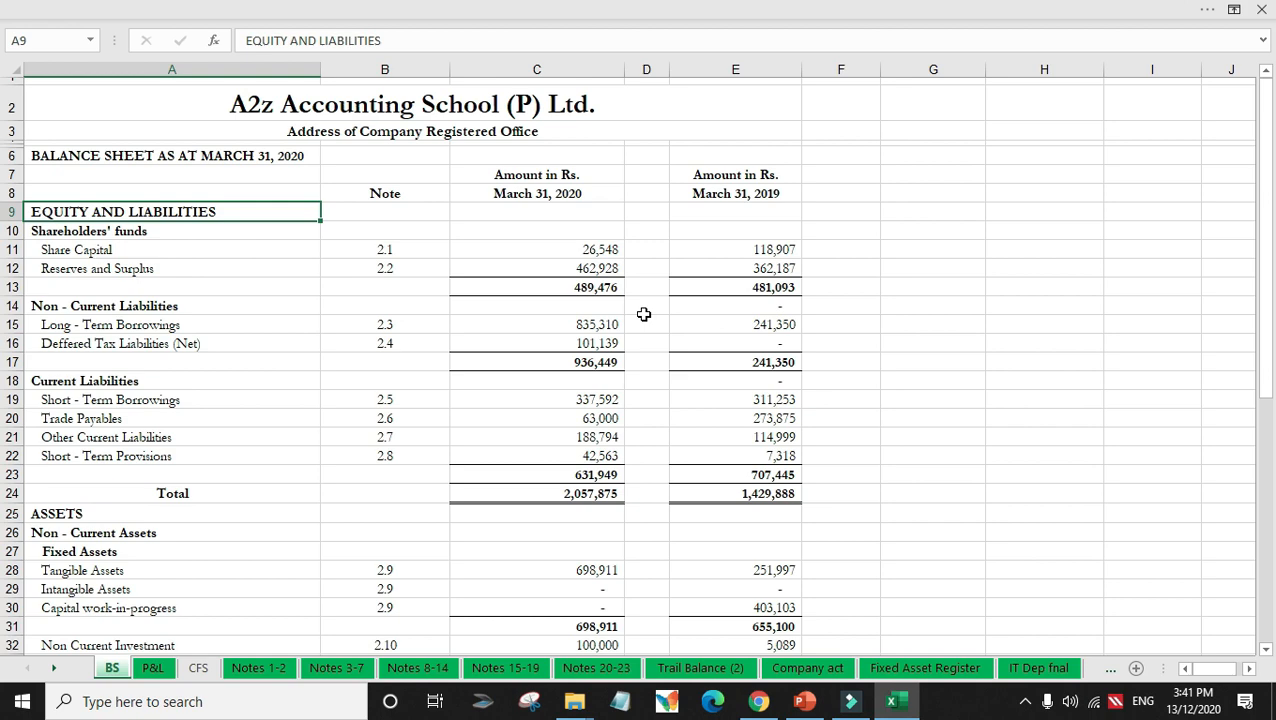
# Step: Examine the Interest Coverage Ratio block below the balance sheet, including its EBIT and Interest on Long Term Debt components
pyautogui.press('Down')
pyautogui.press('Down')
pyautogui.press('Down')
pyautogui.press('Down')
pyautogui.press('Down')
pyautogui.press('Down')
pyautogui.press('Down')
pyautogui.press('Down')
pyautogui.press('Down')
pyautogui.press('Down')
pyautogui.press('Down')
pyautogui.press('Down')
pyautogui.press('Down')
pyautogui.press('Down')
pyautogui.press('Down')
pyautogui.press('Down')
pyautogui.press('Down')
pyautogui.press('Down')
pyautogui.press('Down')
pyautogui.press('Down')
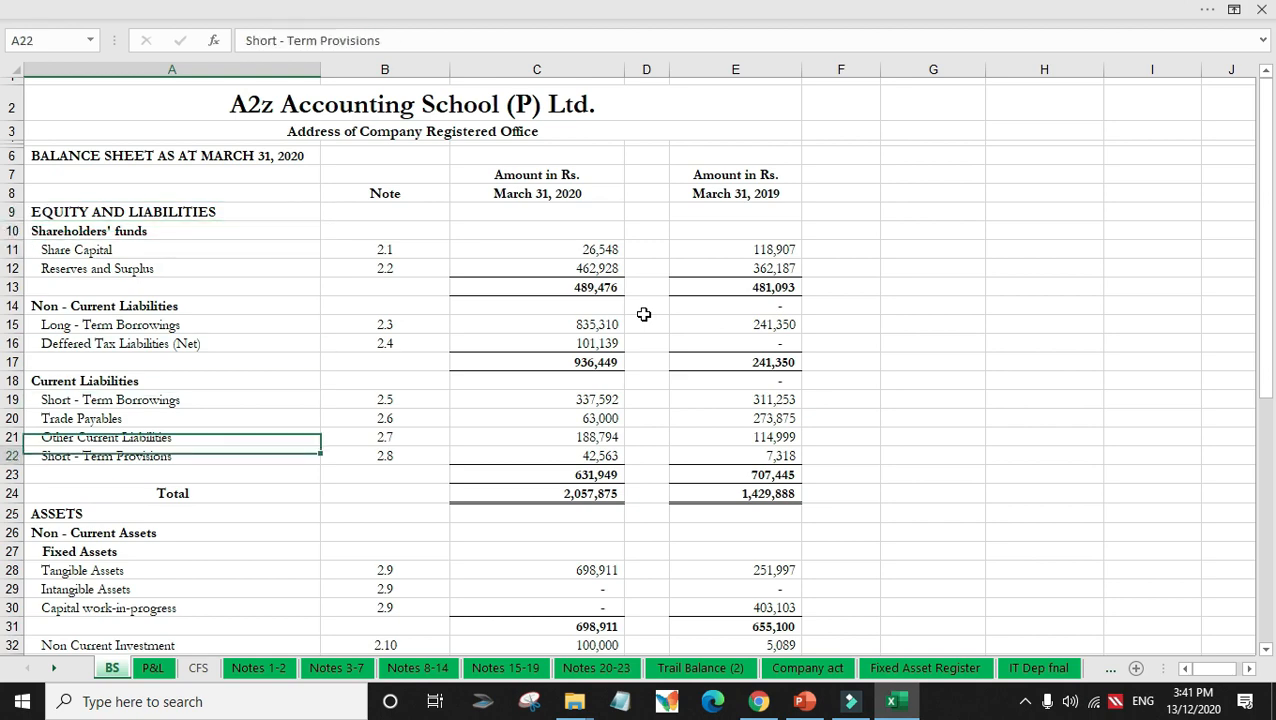
pyautogui.press('Down')
pyautogui.press('Down')
pyautogui.press('Down')
pyautogui.press('Down')
pyautogui.press('Down')
pyautogui.press('Down')
pyautogui.press('Down')
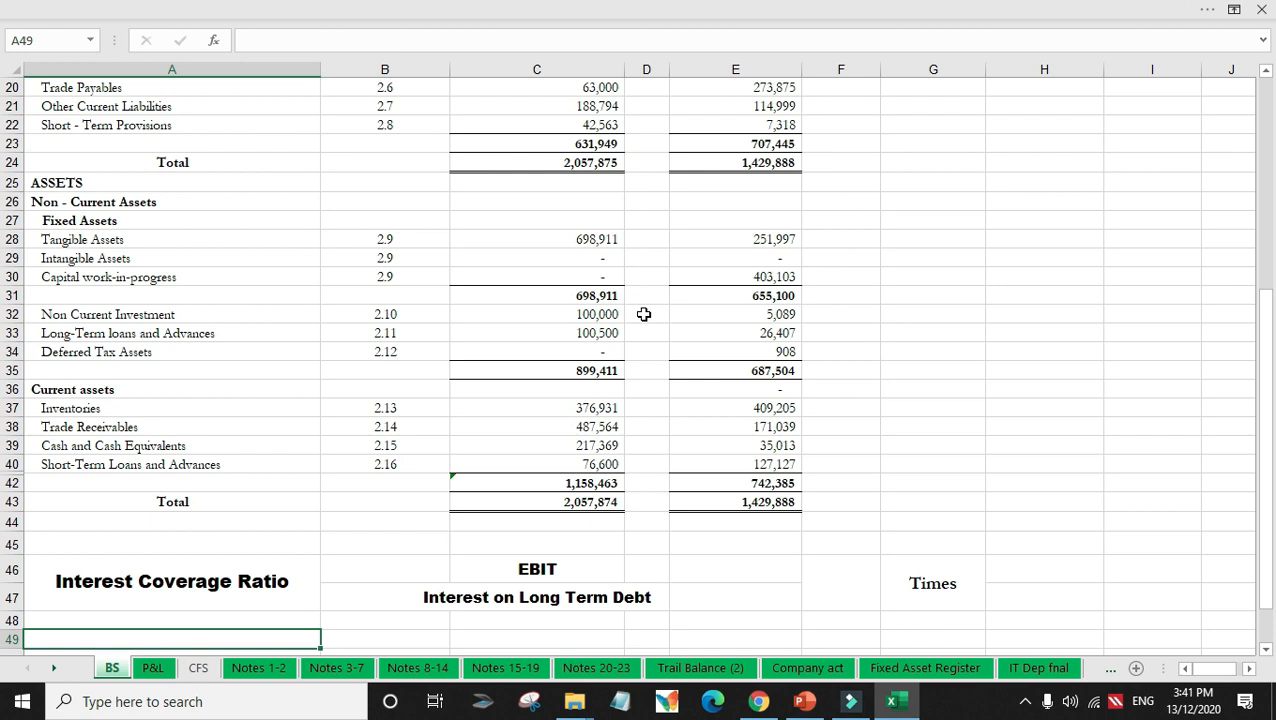
pyautogui.press('Up')
pyautogui.press('Up')
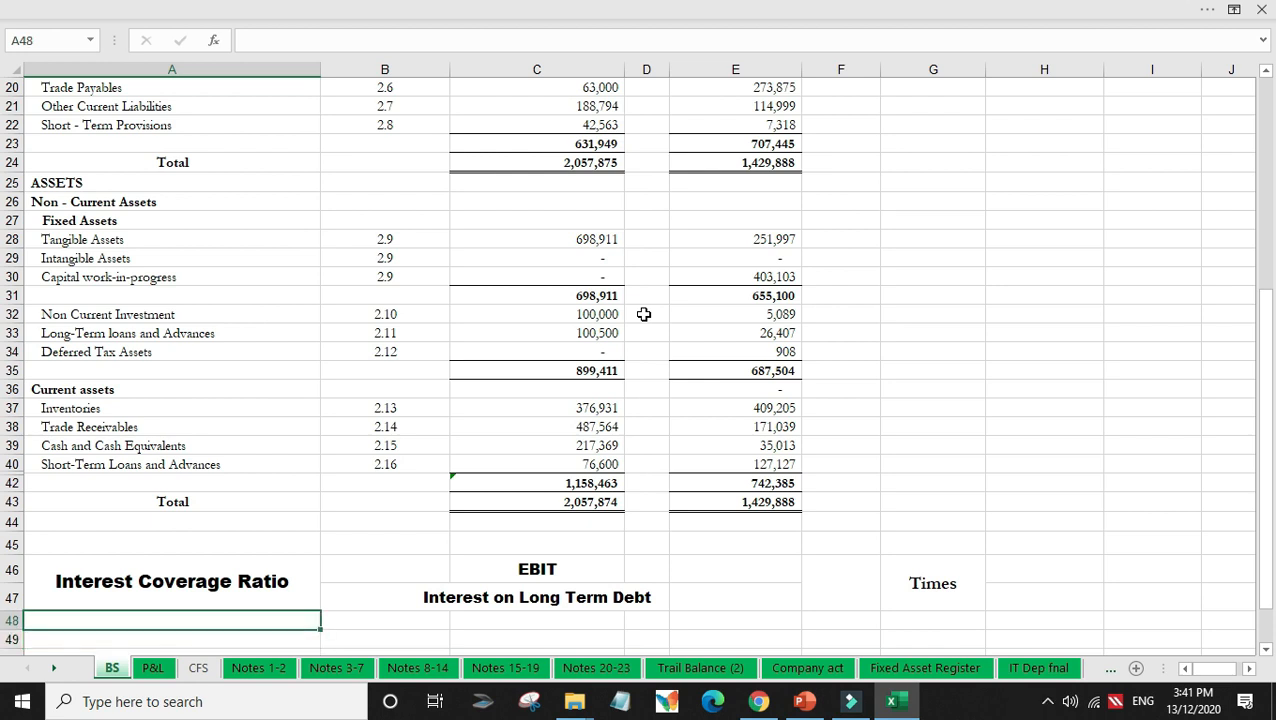
pyautogui.press('Right')
pyautogui.press('Right')
pyautogui.press('Down')
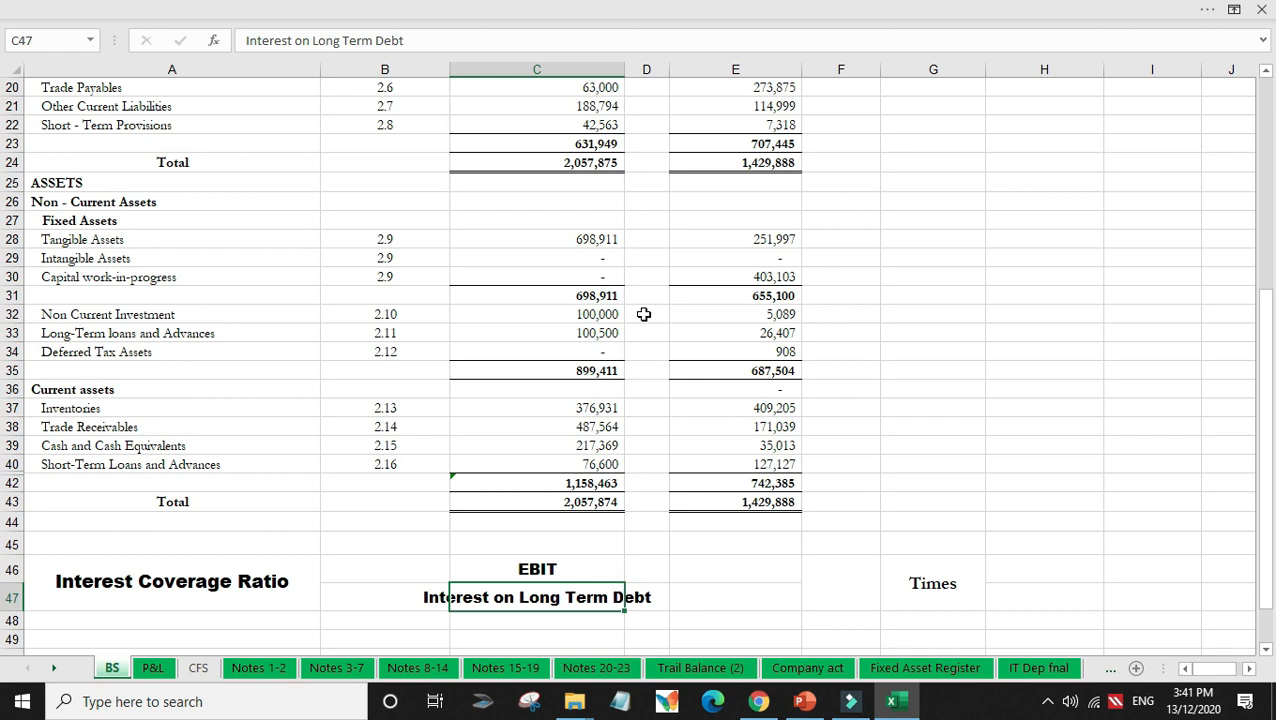
pyautogui.press('Up')
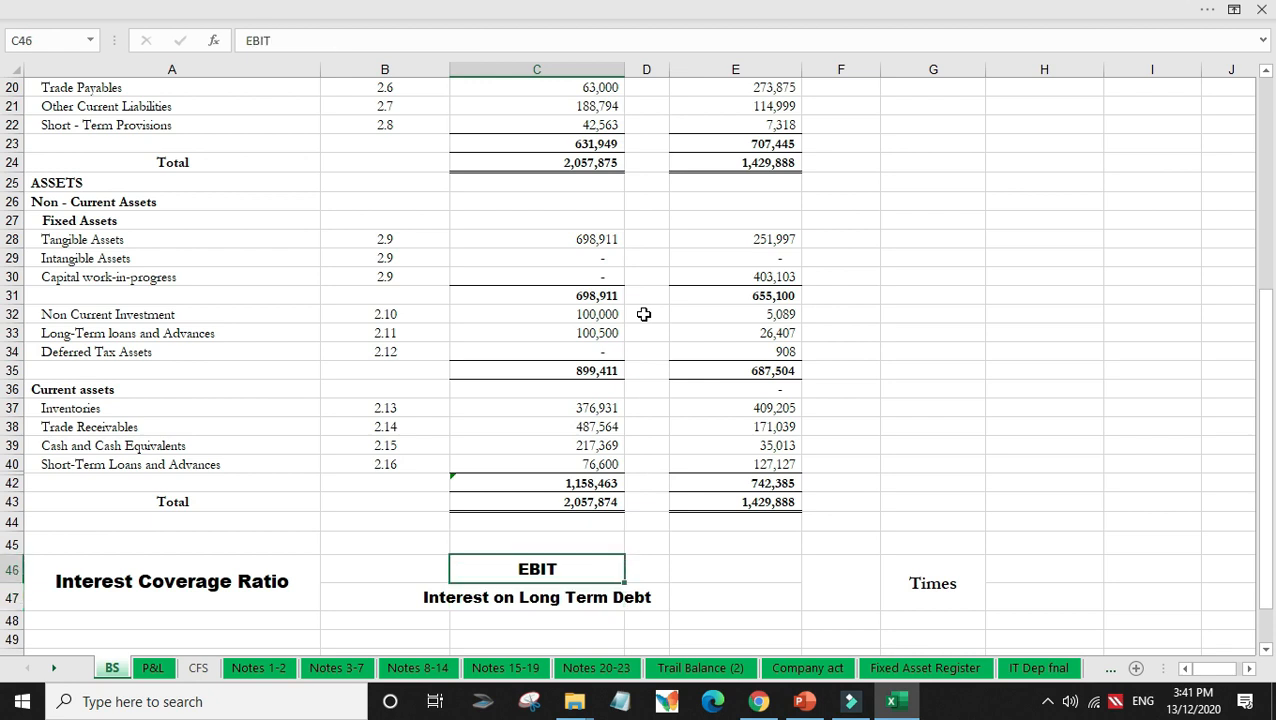
# Step: Enter EBIT in E46 as 2020 Profit before tax plus Finance Costs from the profit and loss statement, +'P&L'!D27+'P&L'!D22
pyautogui.press('Right')
pyautogui.press('Right')
pyautogui.write('+')
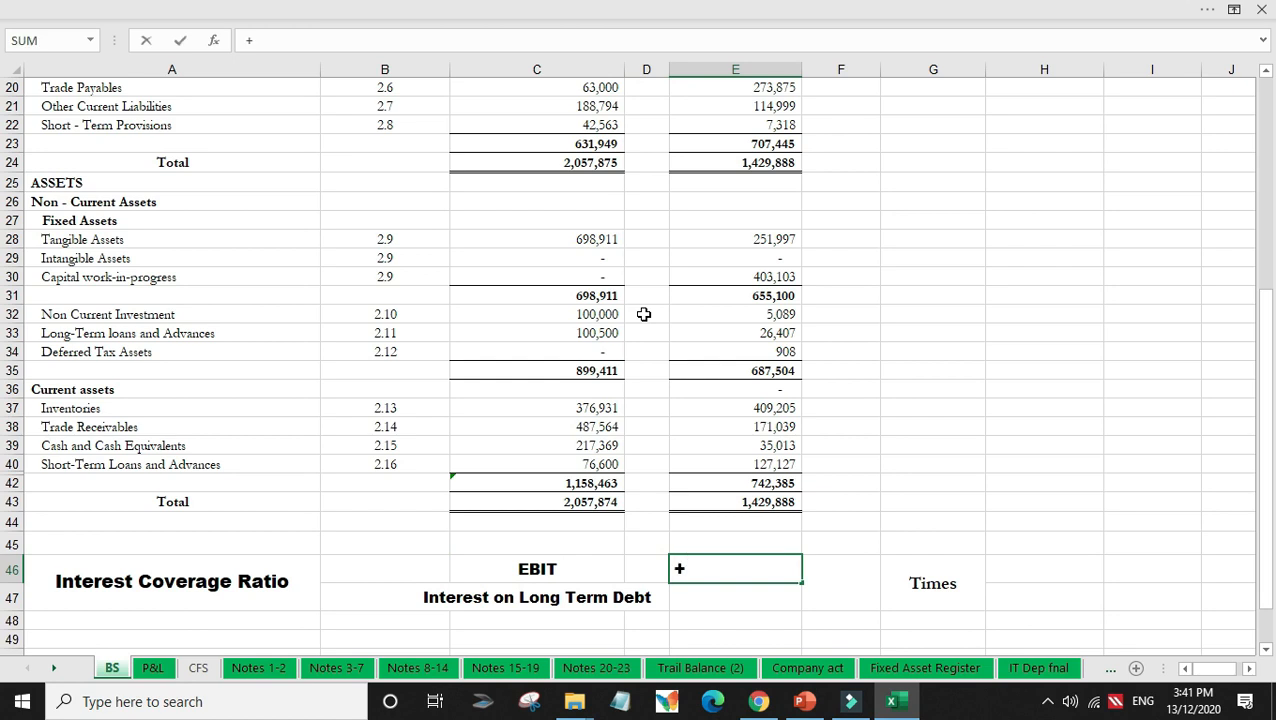
pyautogui.click(163, 672)
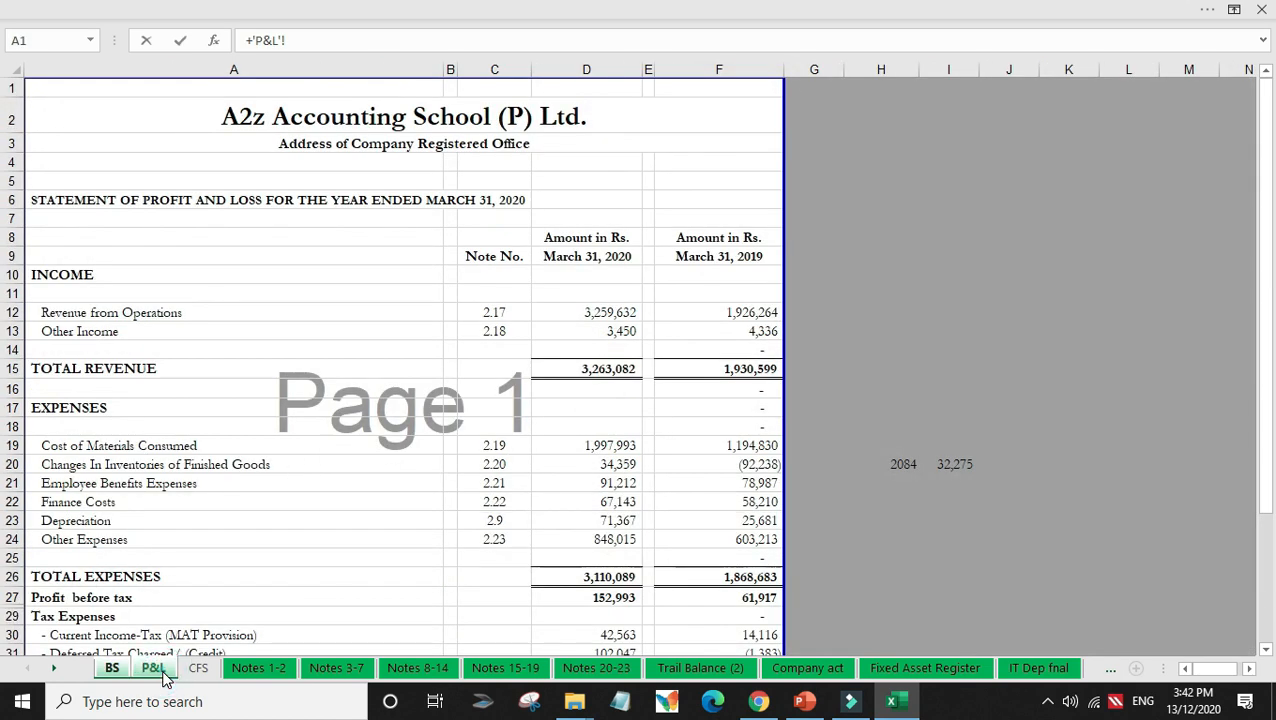
pyautogui.scroll(-1, 507, 587)
pyautogui.click(590, 543)
pyautogui.write('+')
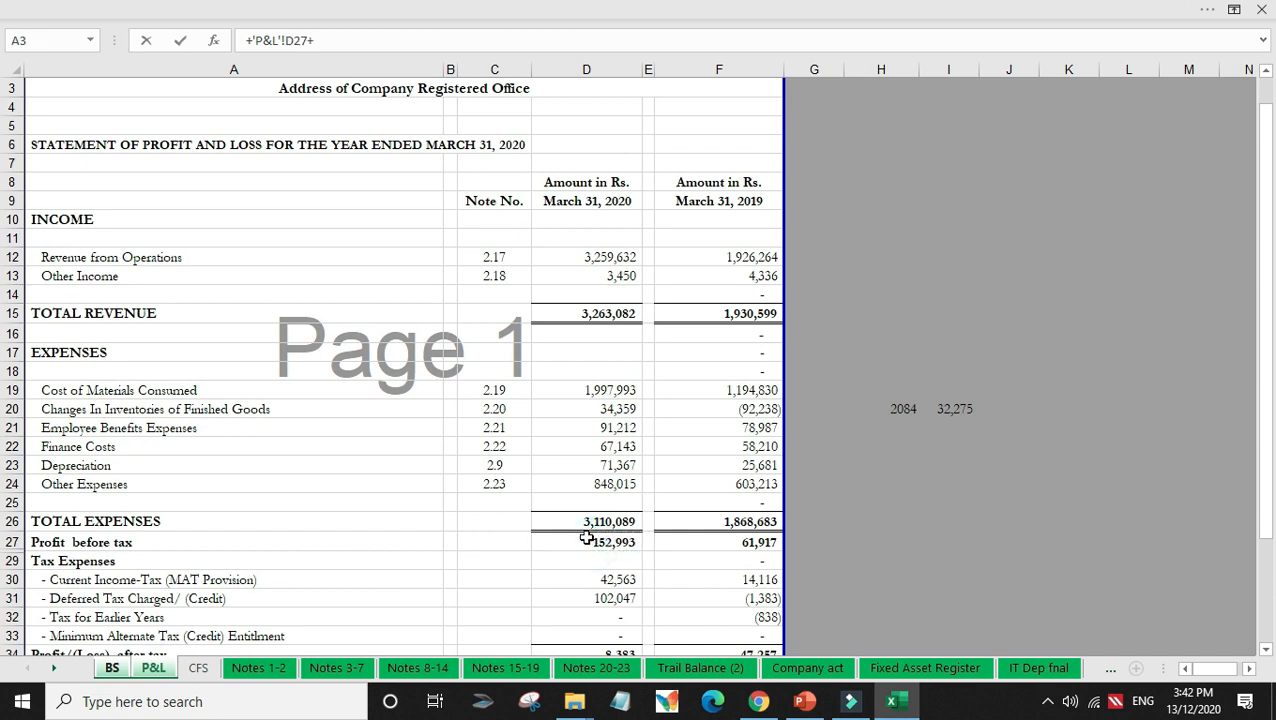
pyautogui.click(618, 444)
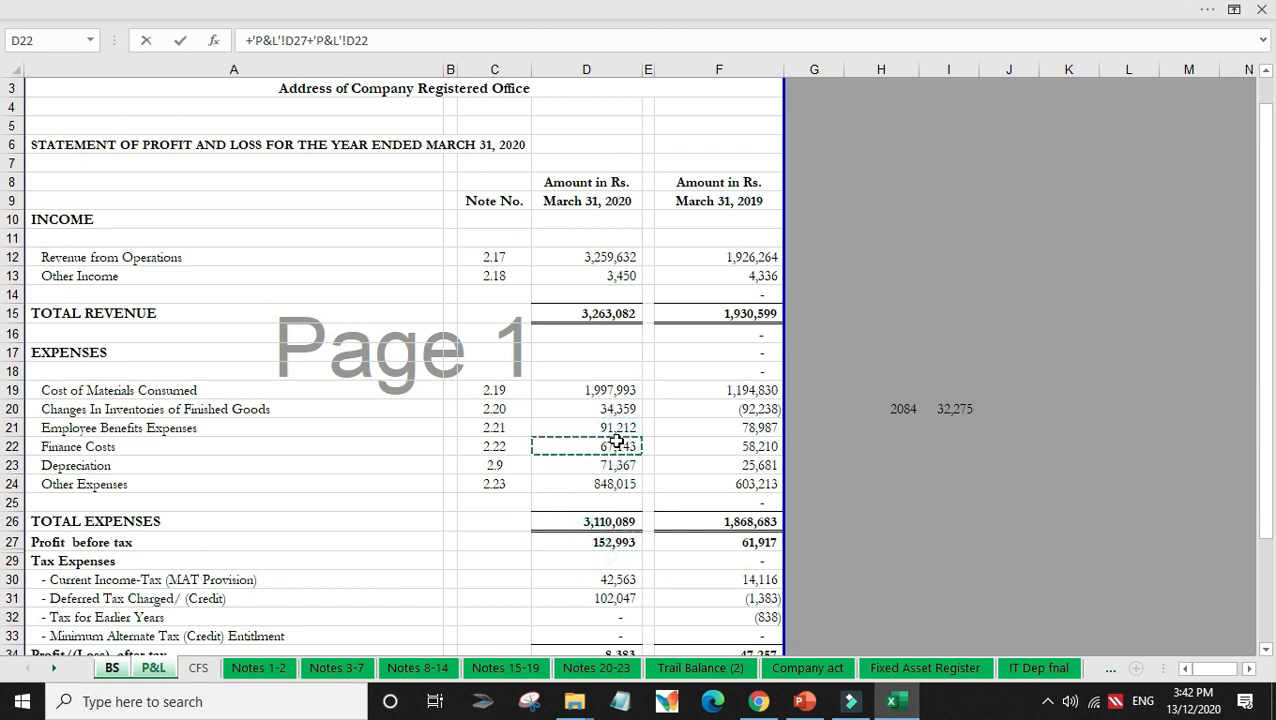
pyautogui.press('Return')
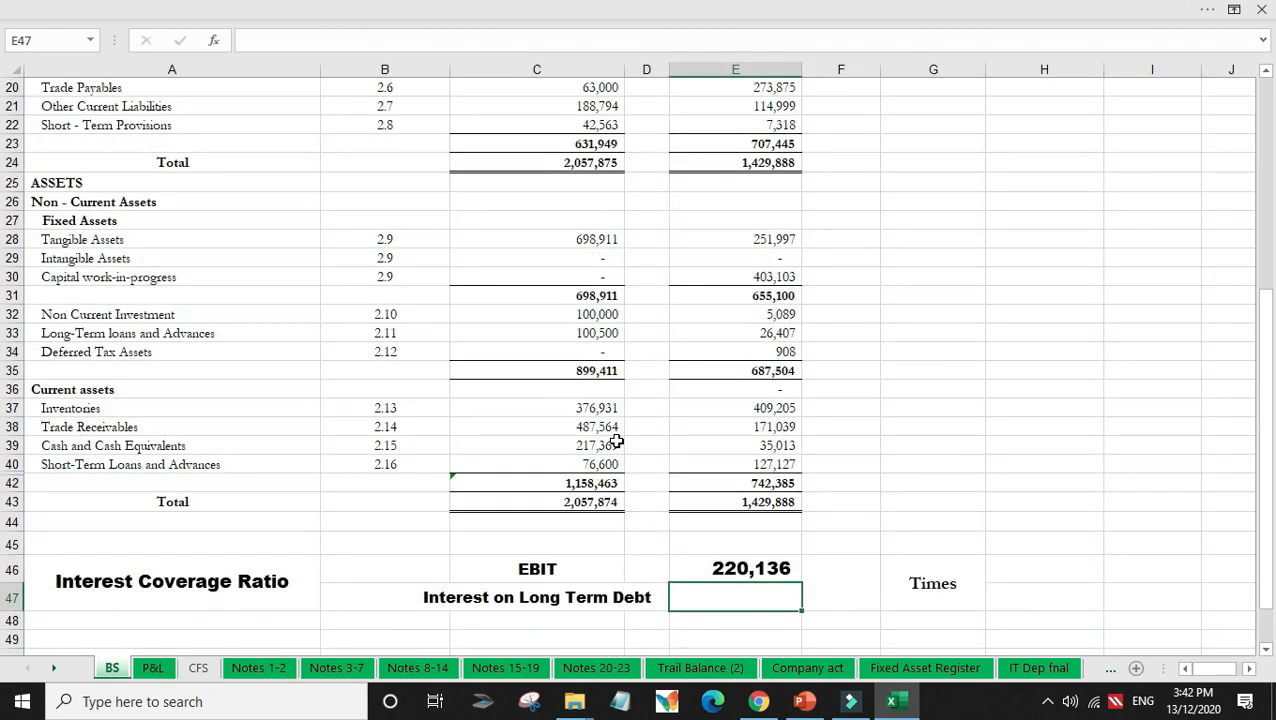
# Step: Enter Interest on Long Term Debt in E47 as the 2020 interest on term loans from Note 2.22, +'Notes 20-23'!C27
pyautogui.write('+')
pyautogui.click(154, 668)
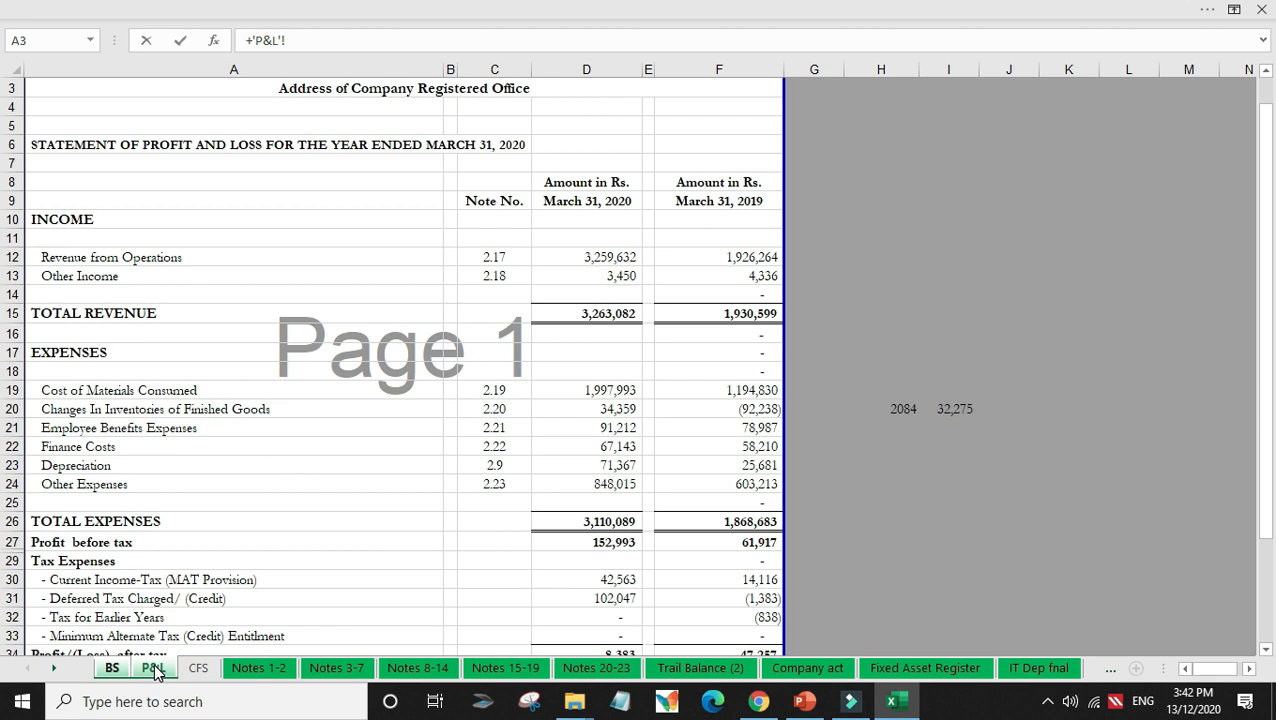
pyautogui.click(609, 668)
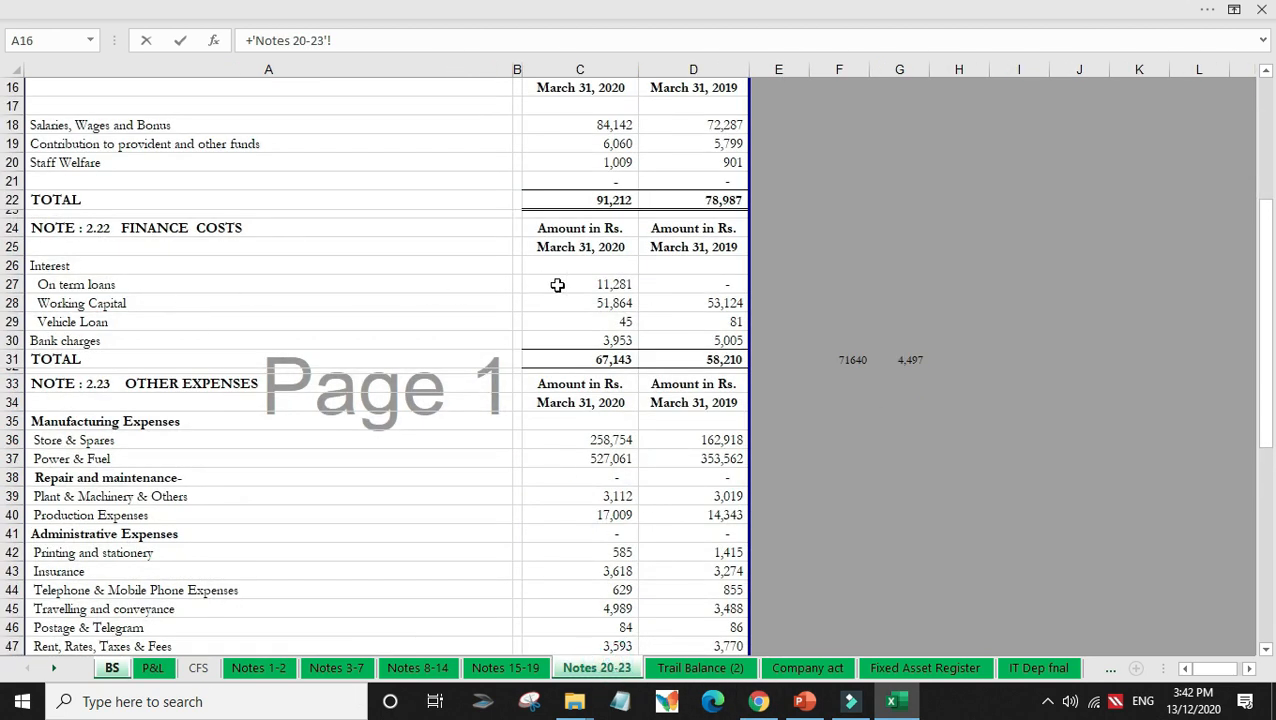
pyautogui.click(598, 285)
pyautogui.press('Return')
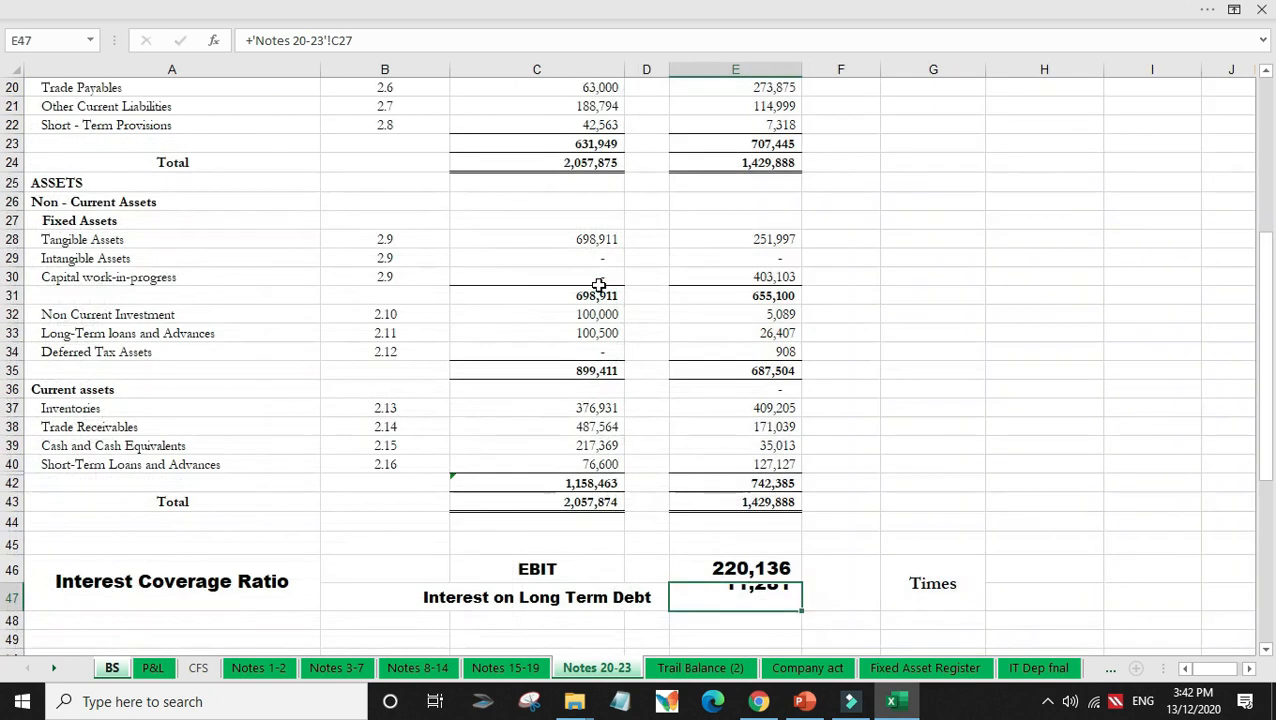
# Step: Calculate the Interest Coverage Ratio in F46 by dividing EBIT by Interest on Long Term Debt, +E46/E47
pyautogui.press('Up')
pyautogui.press('Right')
pyautogui.write('+')
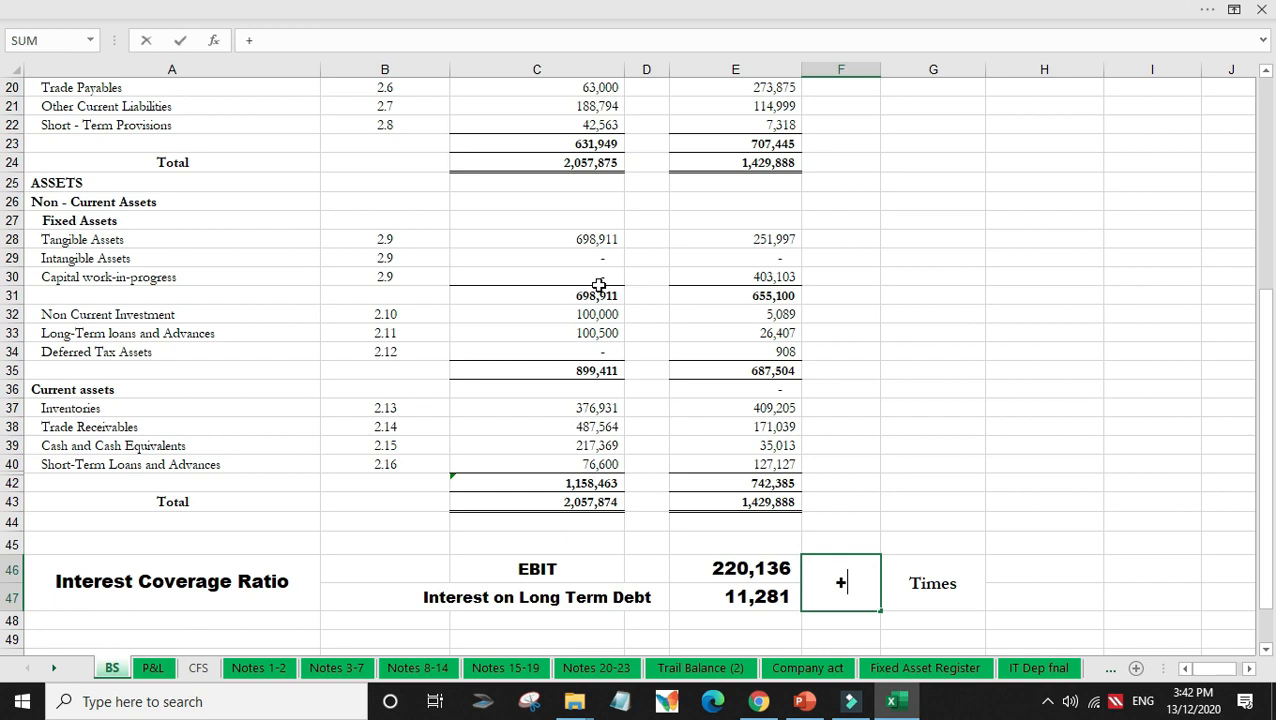
pyautogui.press('Left')
pyautogui.write('/')
pyautogui.press('Left')
pyautogui.press('Down')
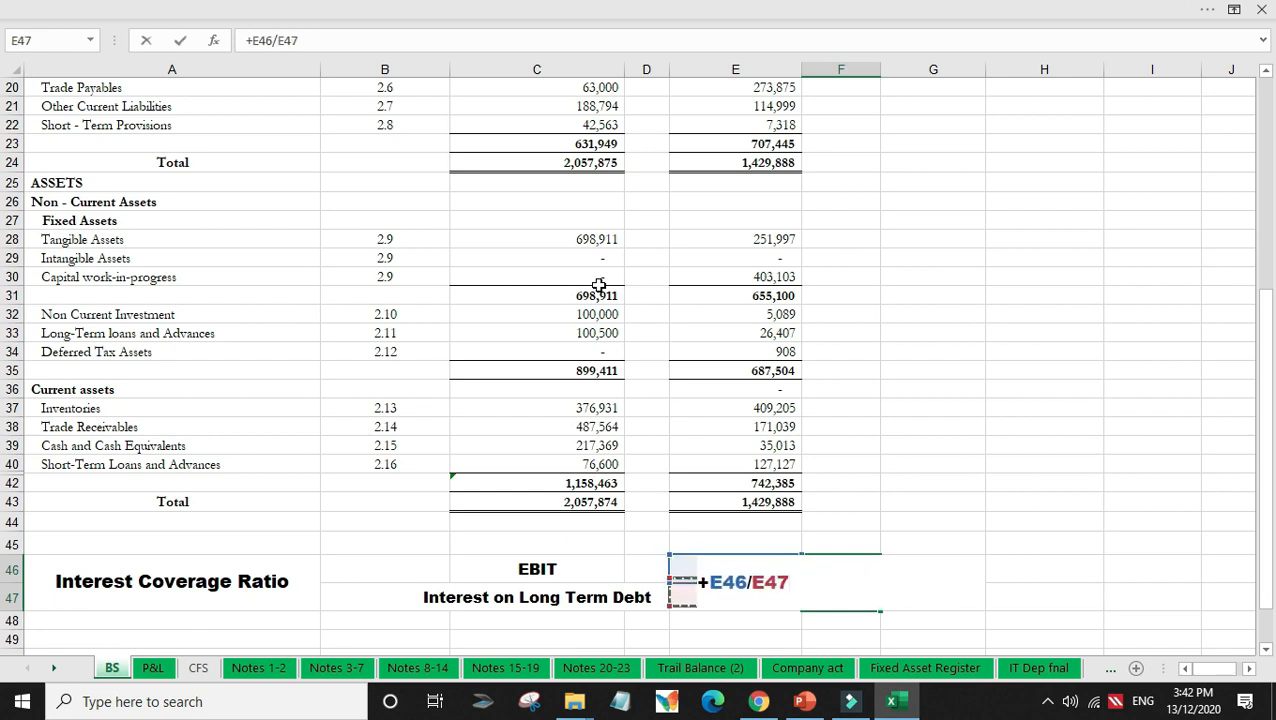
pyautogui.press('Return')
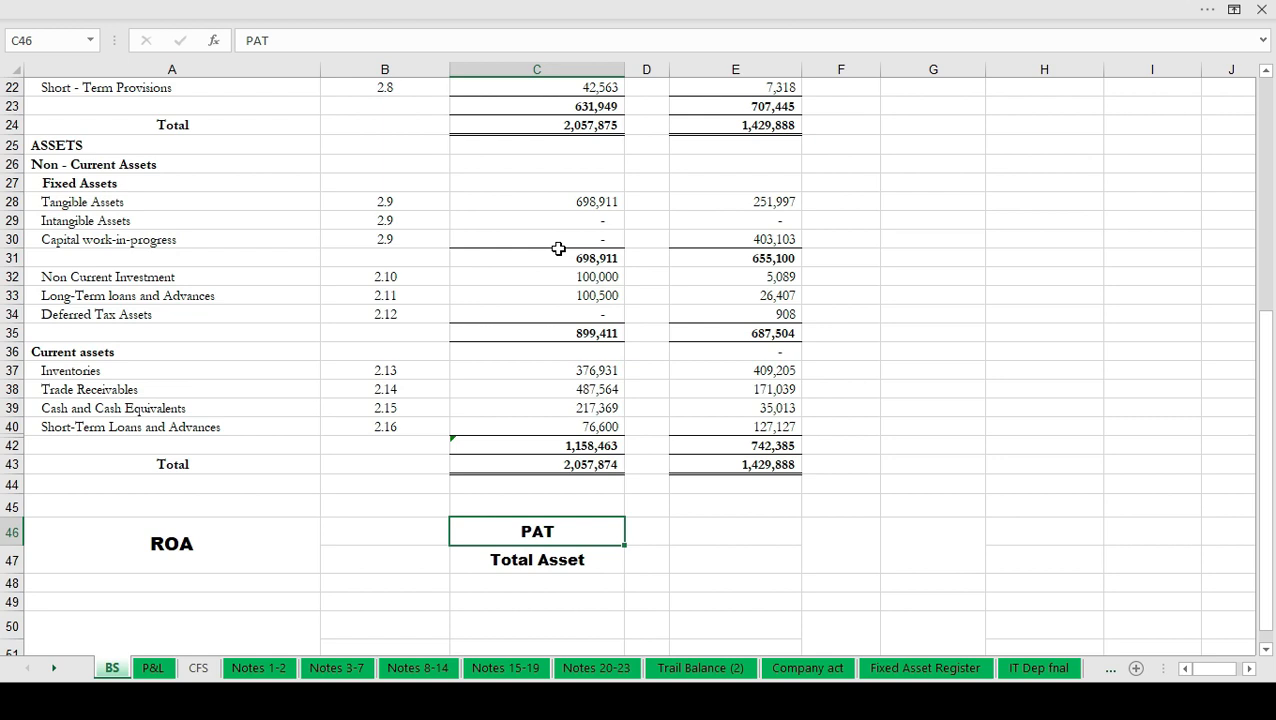
# Step: Enter PAT in E46 of the ROA block as the 2020 Profit/(Loss) after tax from the profit and loss statement, +'P&L'!D34
pyautogui.press('Right')
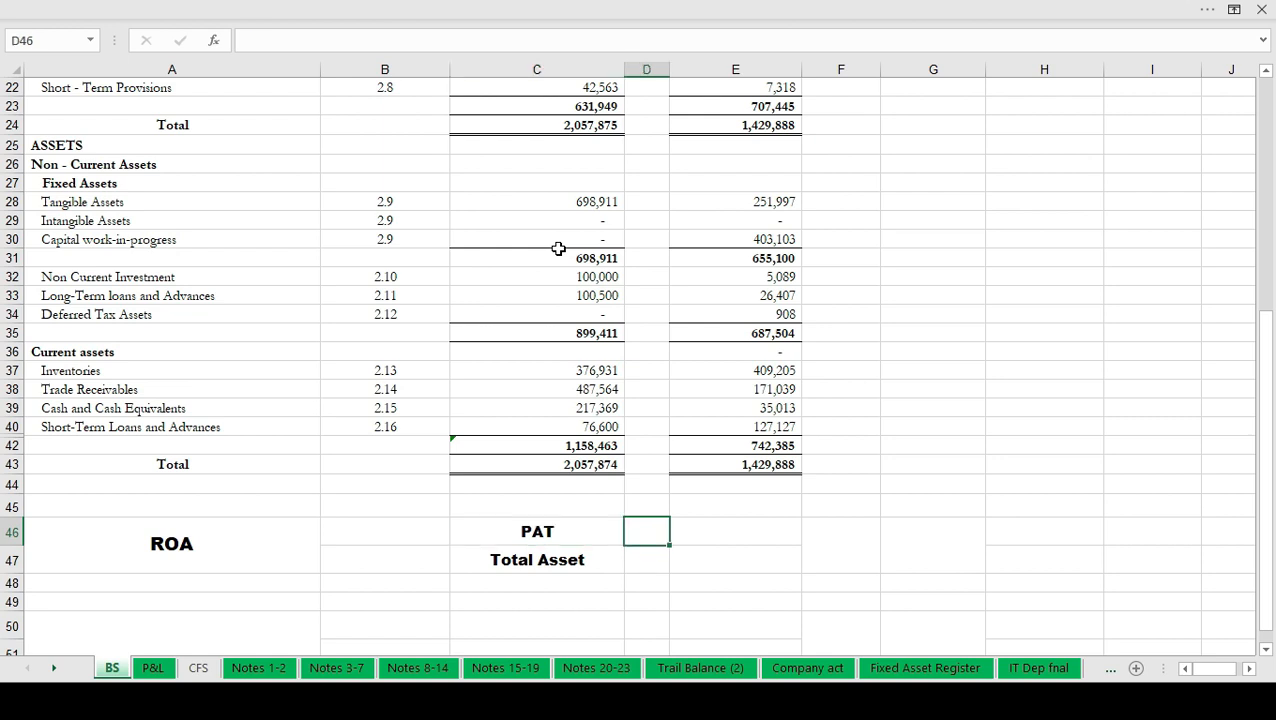
pyautogui.press('Right')
pyautogui.write('+')
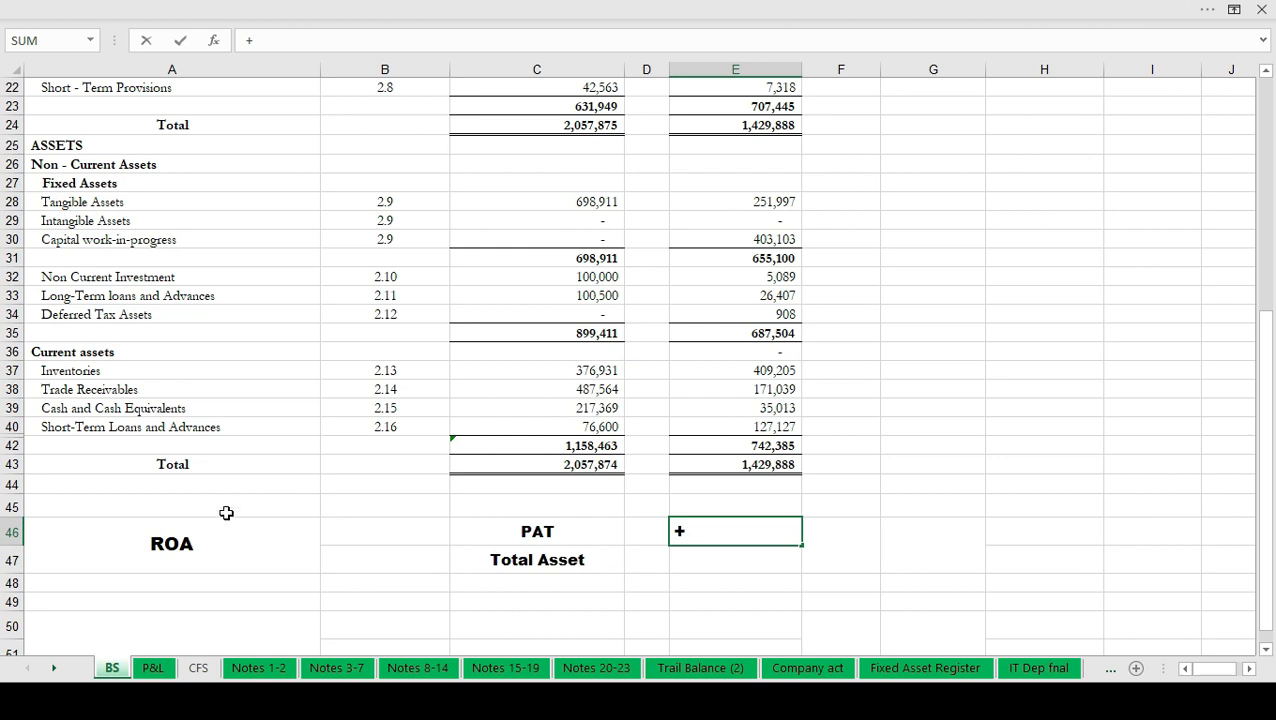
pyautogui.click(153, 668)
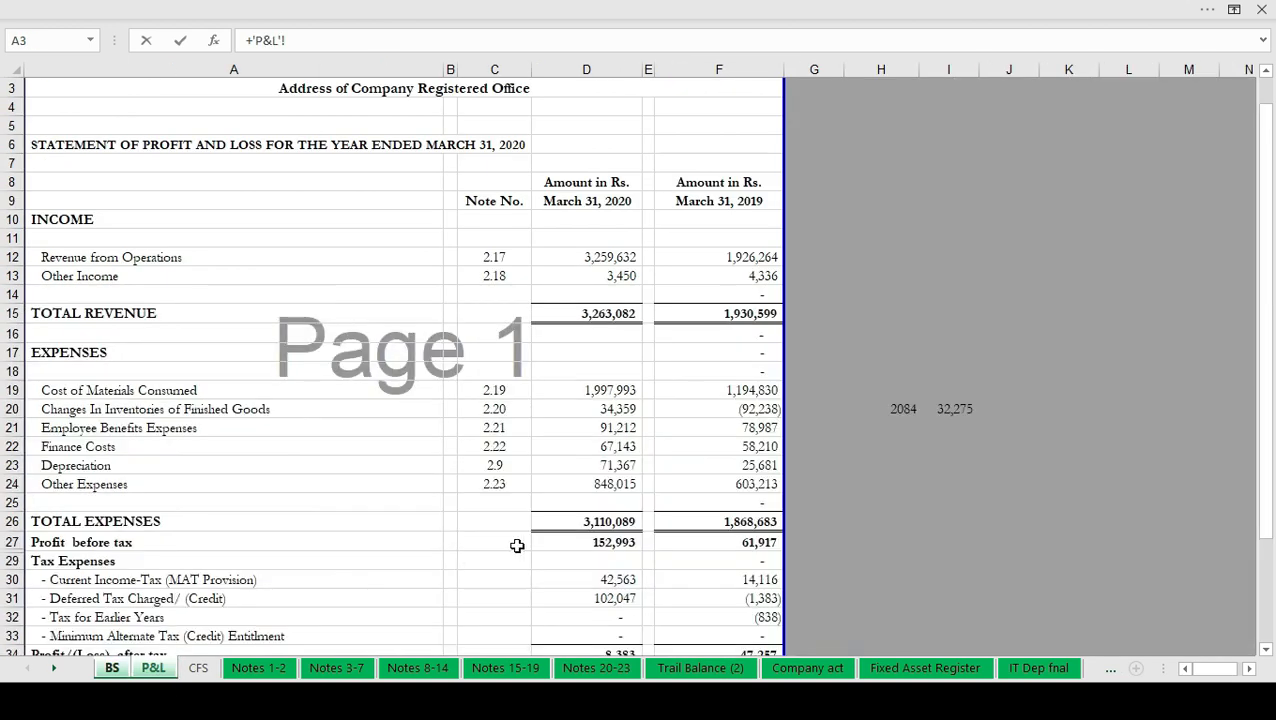
pyautogui.scroll(-1, 564, 597)
pyautogui.scroll(-3, 564, 597)
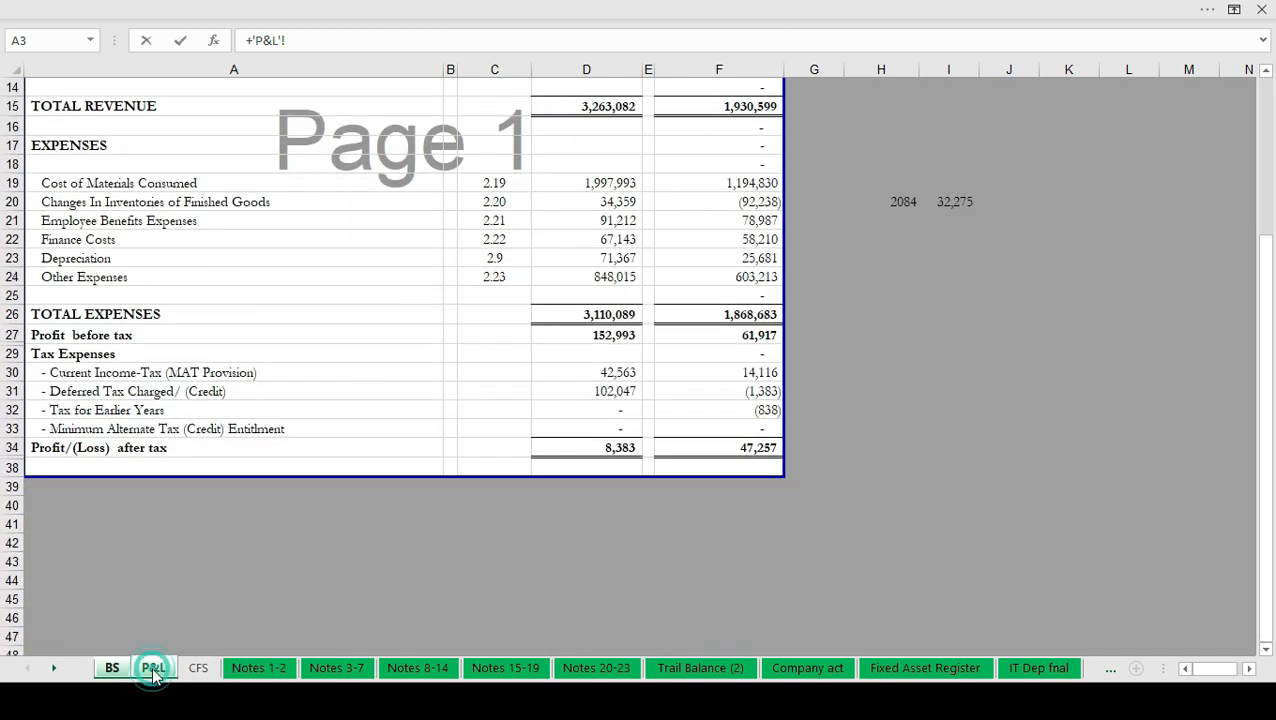
pyautogui.click(609, 449)
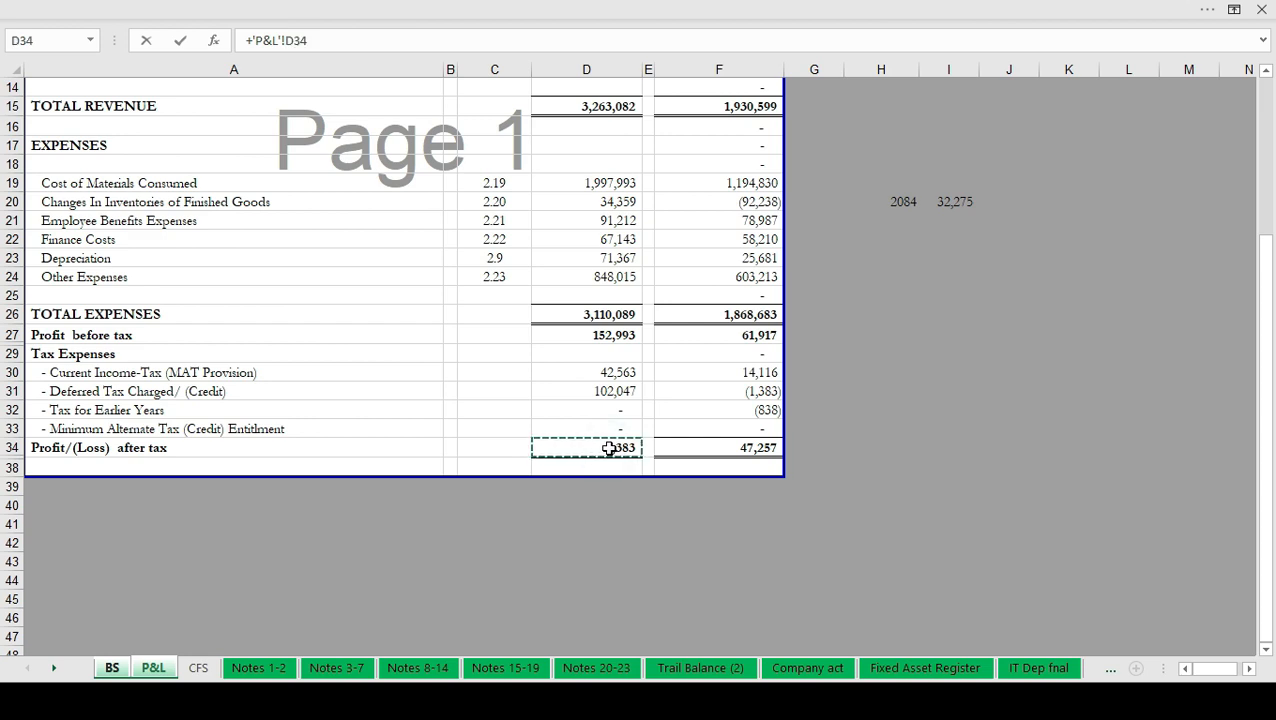
pyautogui.press('Return')
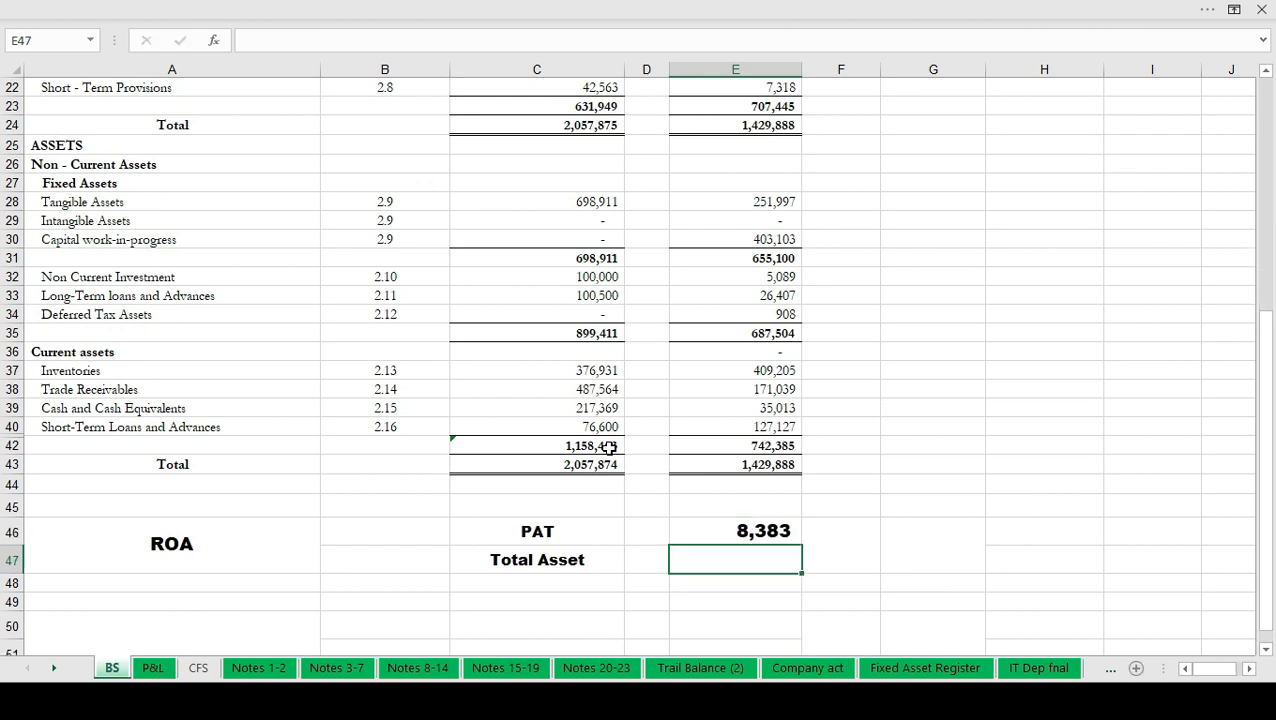
# Step: Enter Total Asset in E47 as the 2020 balance sheet assets total, +C43
pyautogui.write('+')
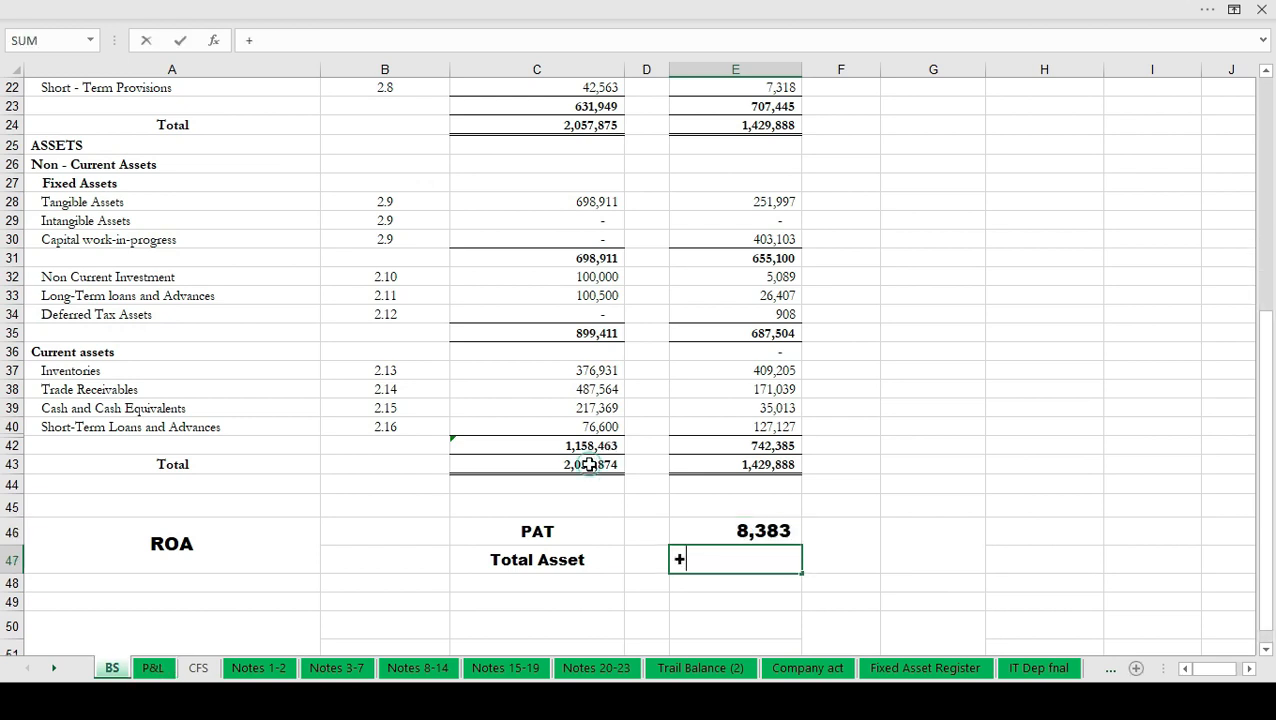
pyautogui.click(590, 464)
pyautogui.press('Return')
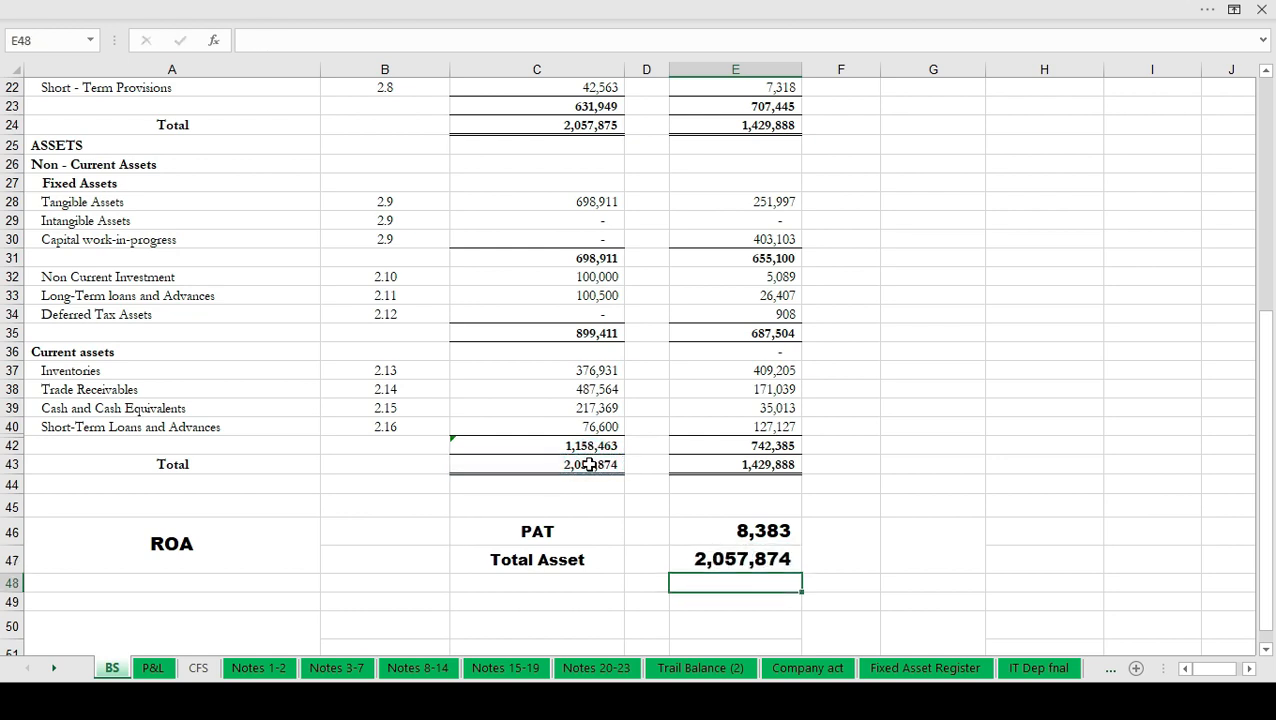
# Step: Calculate ROA as a percentage in F46 by dividing PAT by Total Asset, +E46/E47*100
pyautogui.press('Up')
pyautogui.press('Up')
pyautogui.press('Right')
pyautogui.write('+')
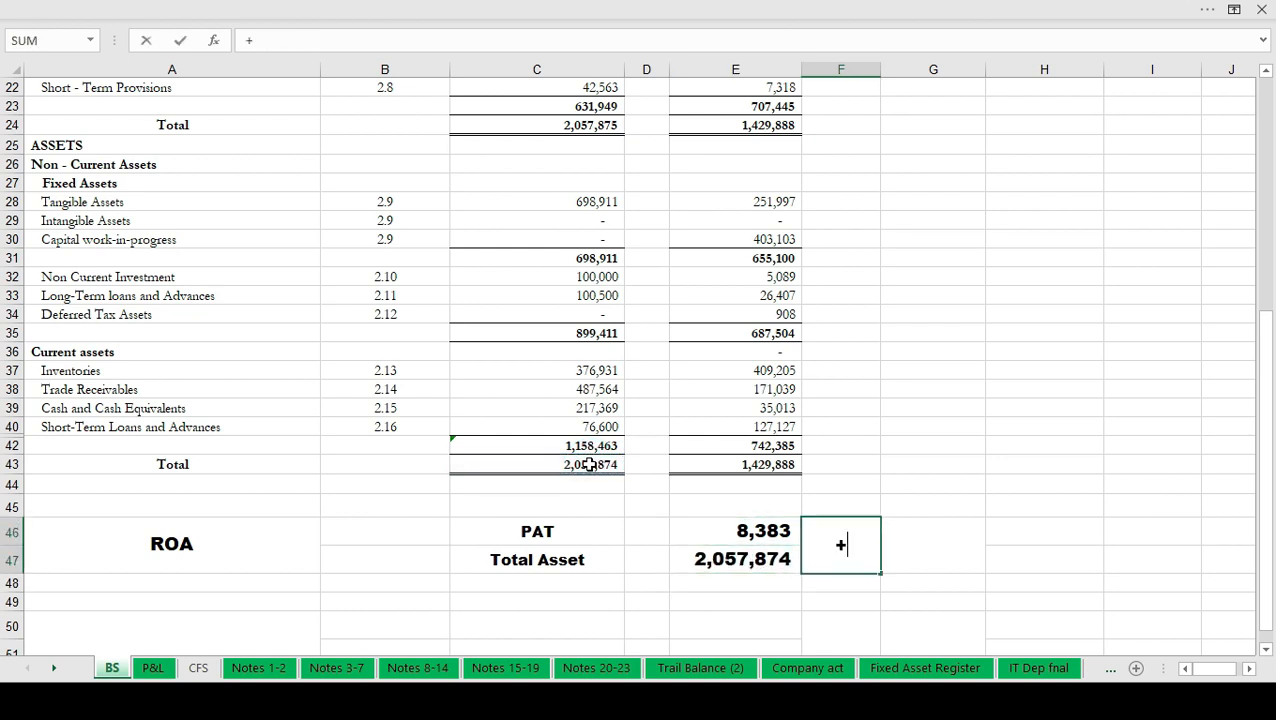
pyautogui.press('Left')
pyautogui.write('/')
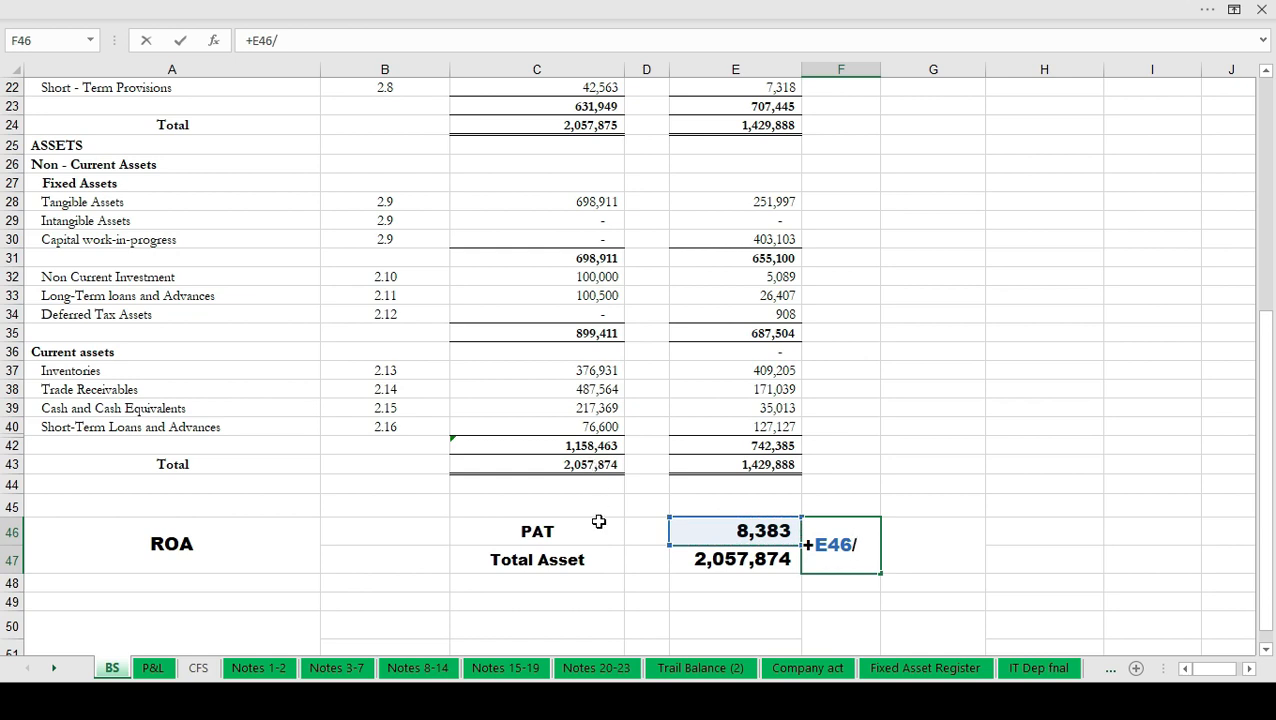
pyautogui.click(699, 560)
pyautogui.write('*100')
pyautogui.press('Return')
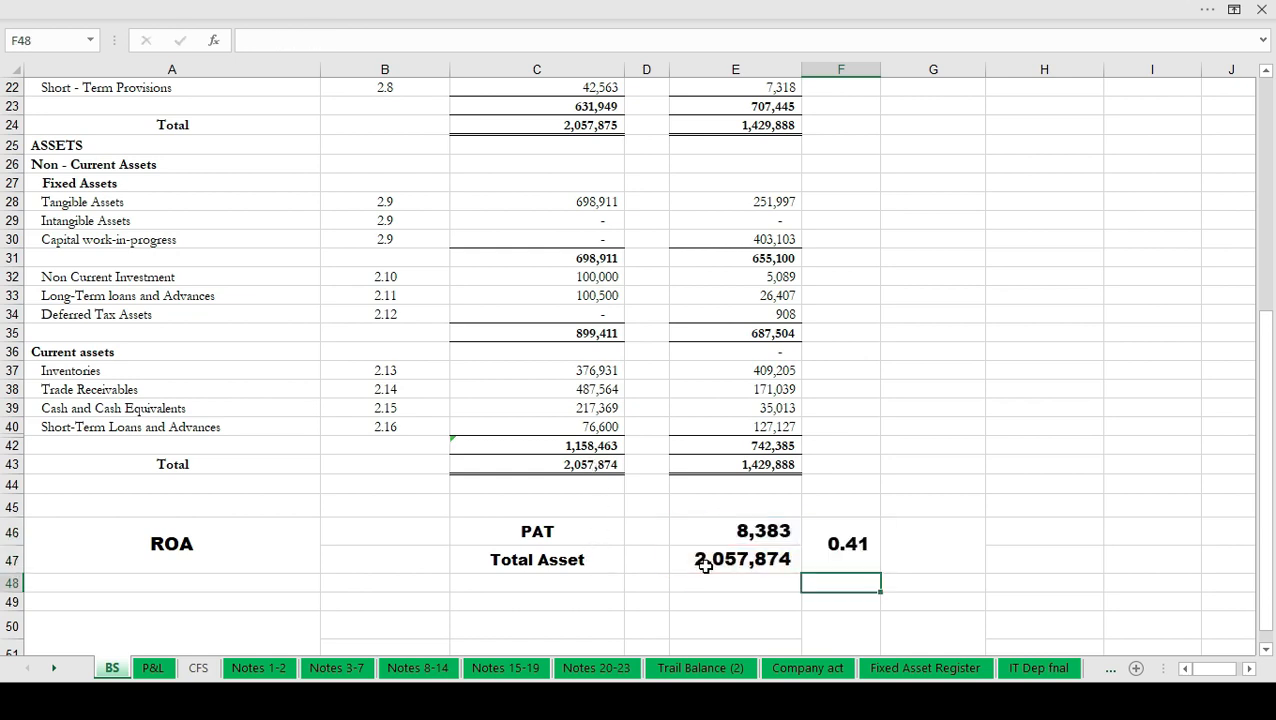
pyautogui.press('Right')
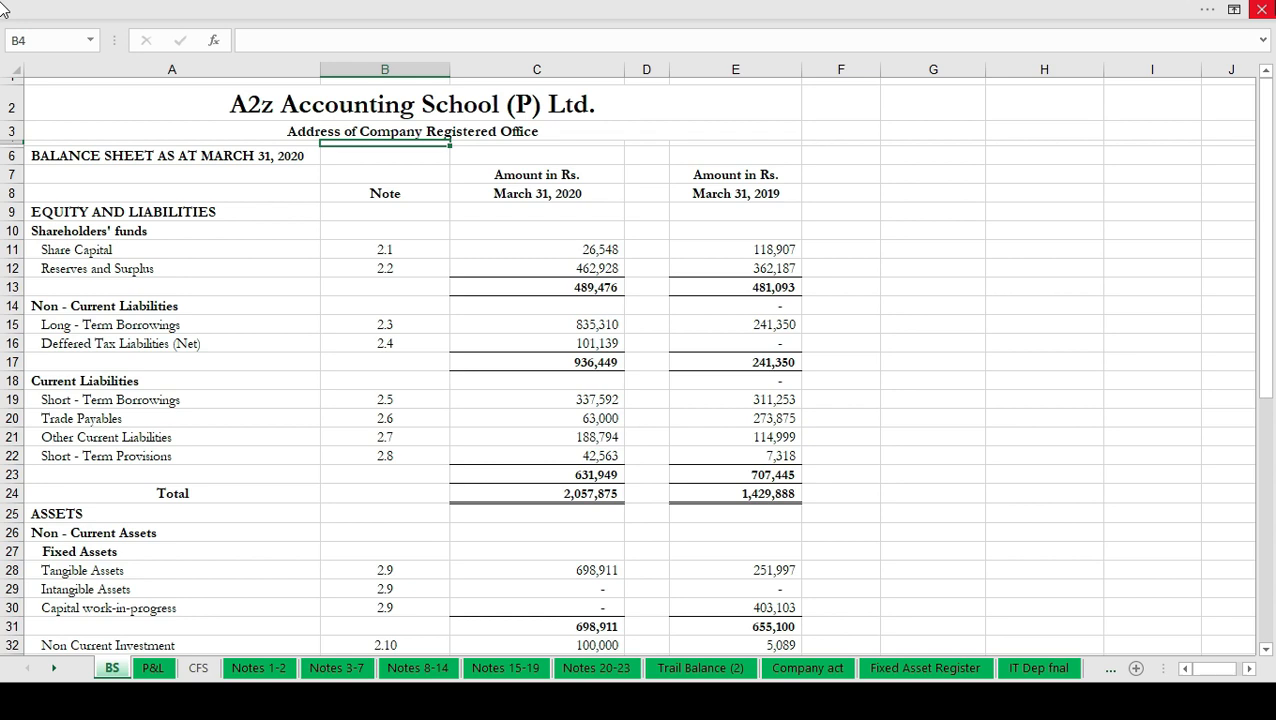
# Step: Examine the ROCE block below the balance sheet, including its EBIT and Capital Employed components
pyautogui.press('Down')
pyautogui.press('Down')
pyautogui.press('Down')
pyautogui.press('Down')
pyautogui.press('Down')
pyautogui.press('Down')
pyautogui.press('Down')
pyautogui.press('Down')
pyautogui.press('Down')
pyautogui.press('Down')
pyautogui.press('Down')
pyautogui.press('Down')
pyautogui.press('Down')
pyautogui.press('Down')
pyautogui.press('Down')
pyautogui.press('Down')
pyautogui.press('Down')
pyautogui.press('Down')
pyautogui.press('Down')
pyautogui.press('Down')
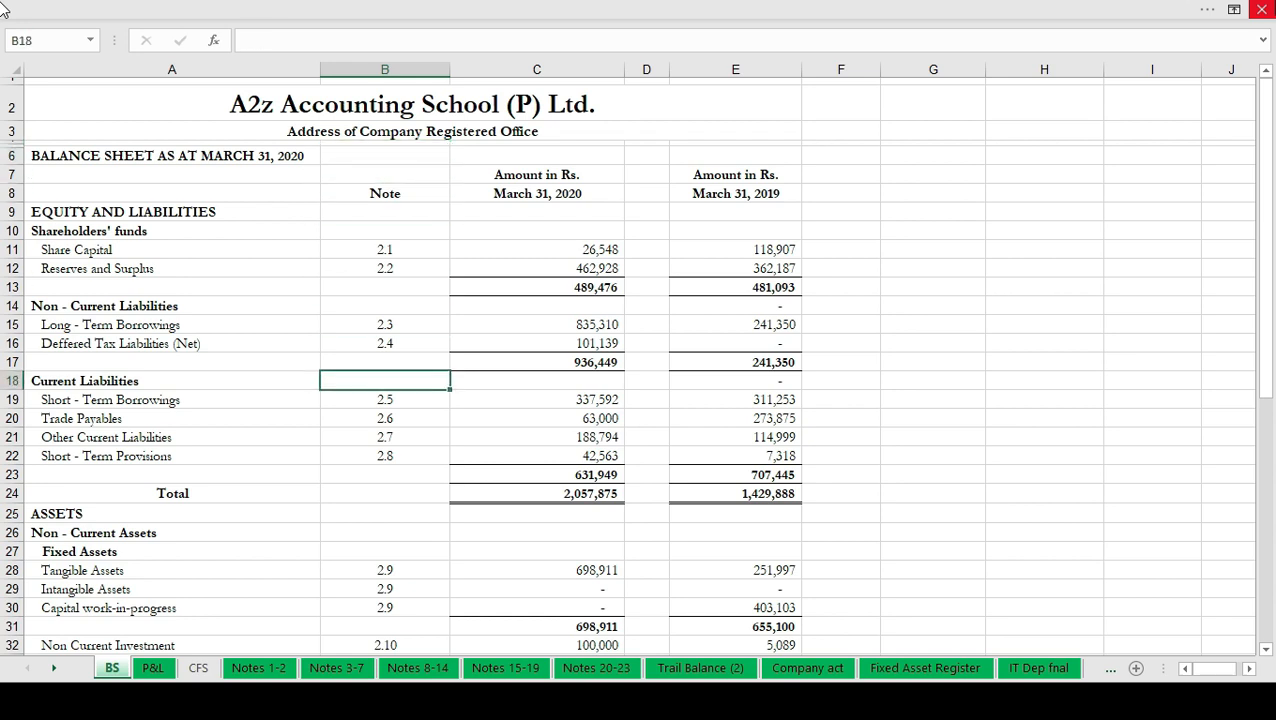
pyautogui.press('Down')
pyautogui.press('Down')
pyautogui.press('Down')
pyautogui.press('Down')
pyautogui.press('Down')
pyautogui.press('Down')
pyautogui.press('Down')
pyautogui.press('Down')
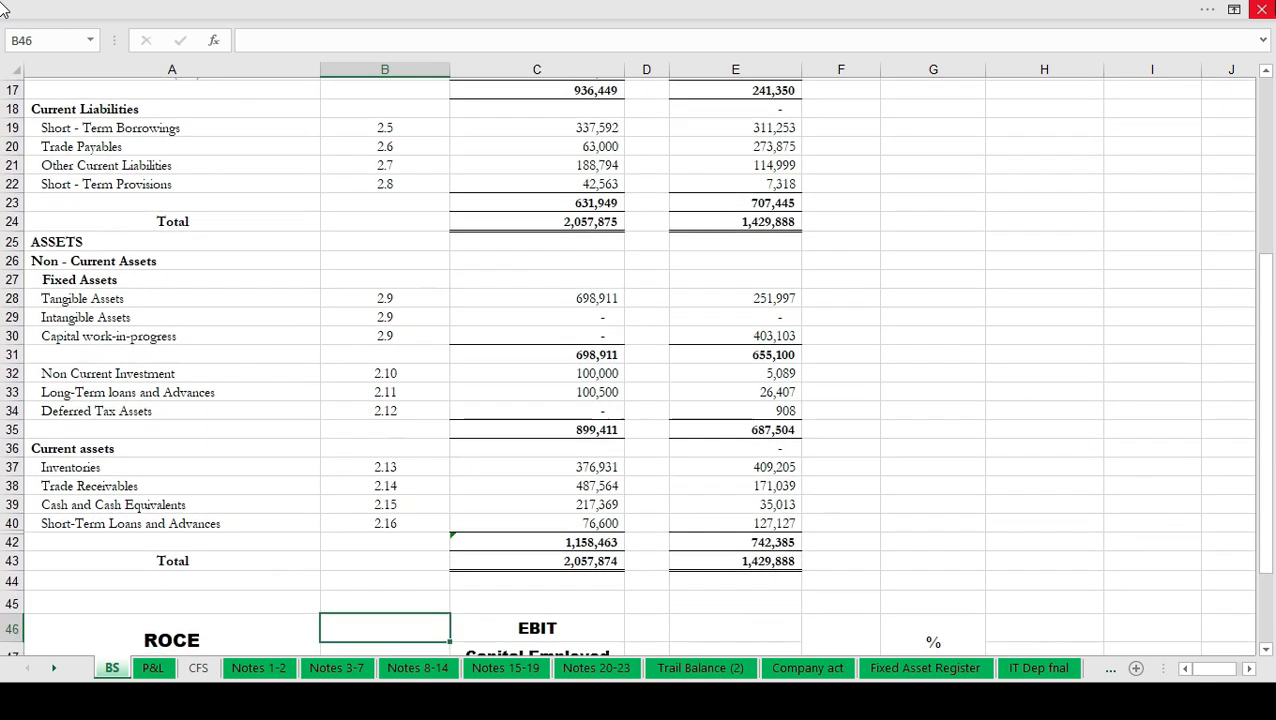
pyautogui.press('Up')
pyautogui.press('Up')
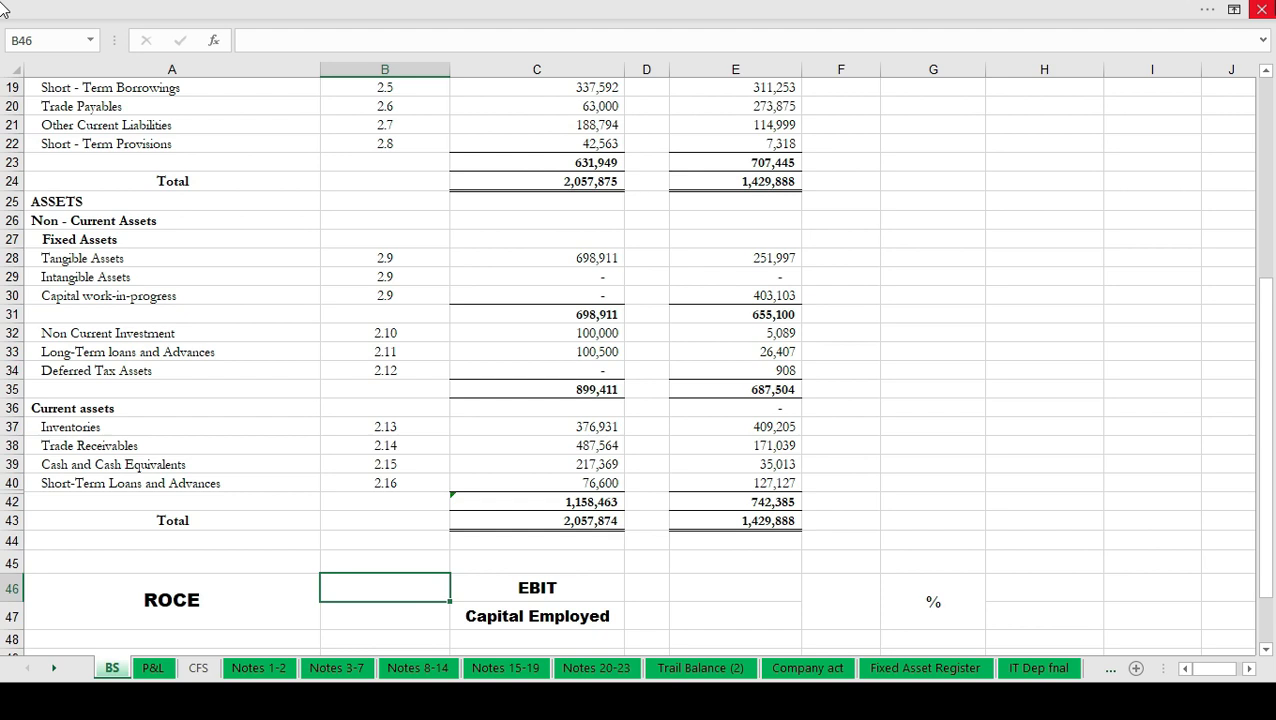
# Step: Enter EBIT in E46 of the ROCE block as 2020 Profit before tax plus Finance Costs, +'P&L'!D27+'P&L'!D22
pyautogui.press('Right')
pyautogui.press('Right')
pyautogui.press('Right')
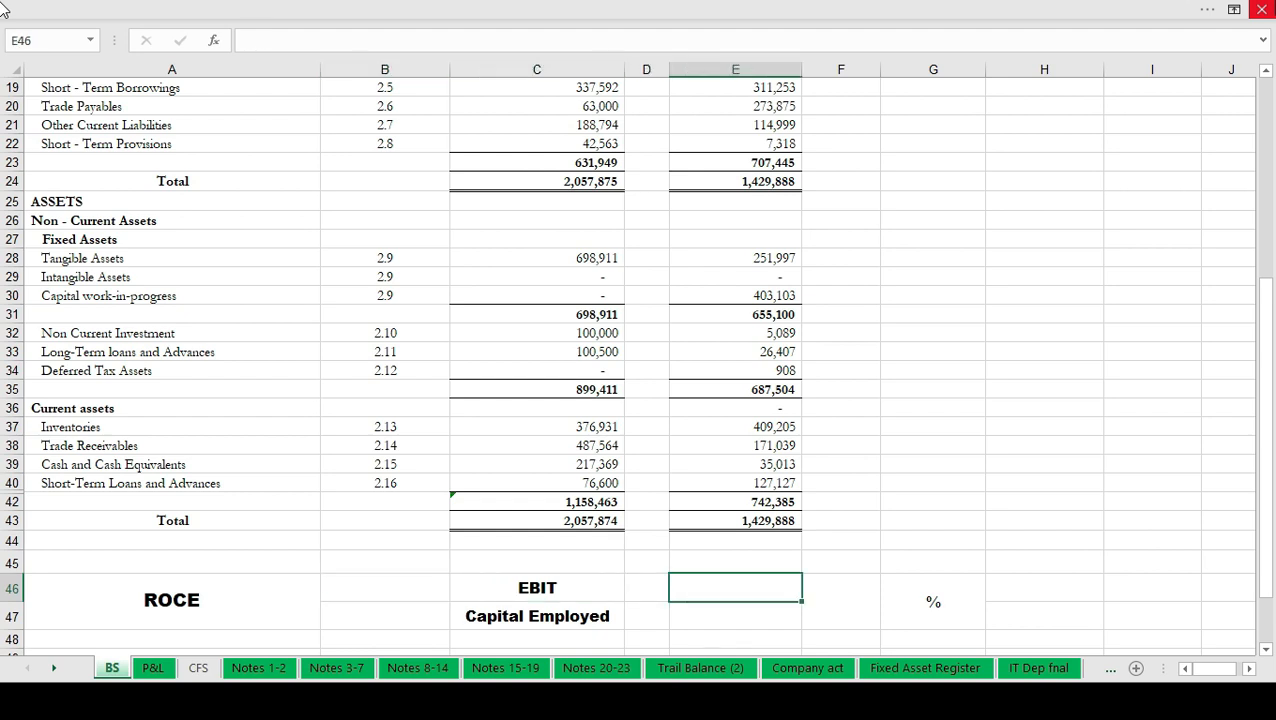
pyautogui.write('+')
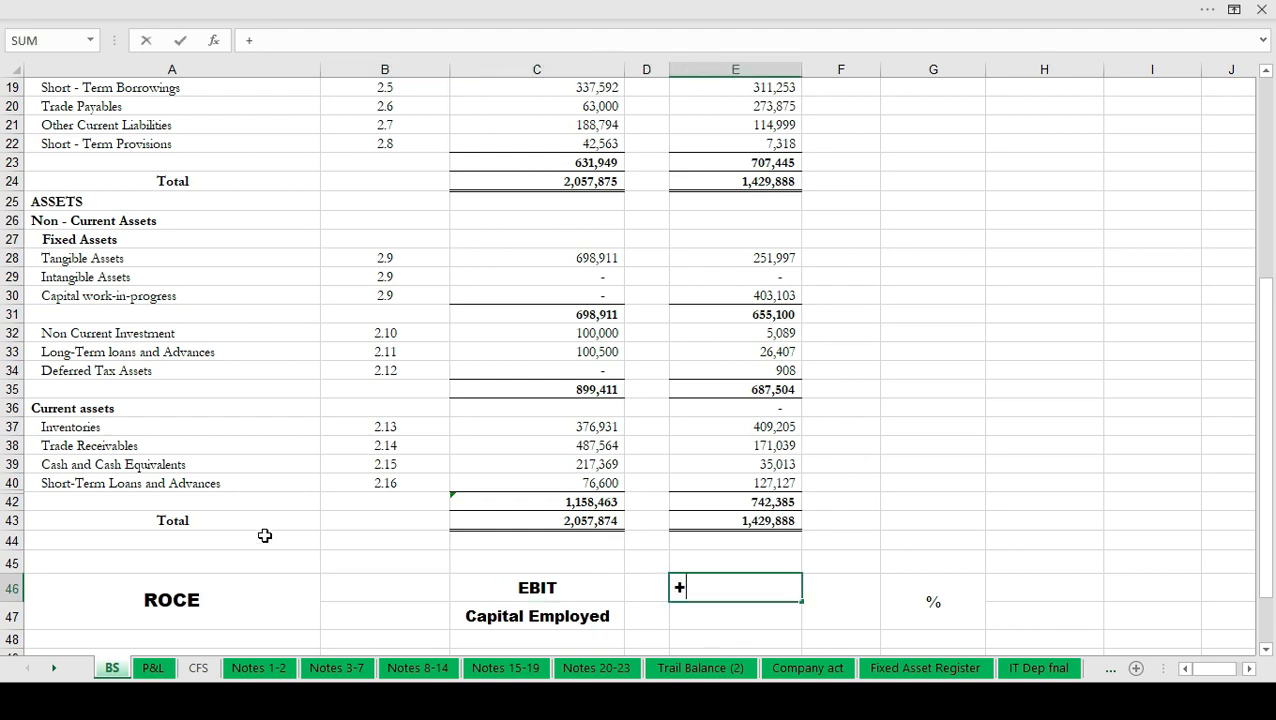
pyautogui.click(153, 668)
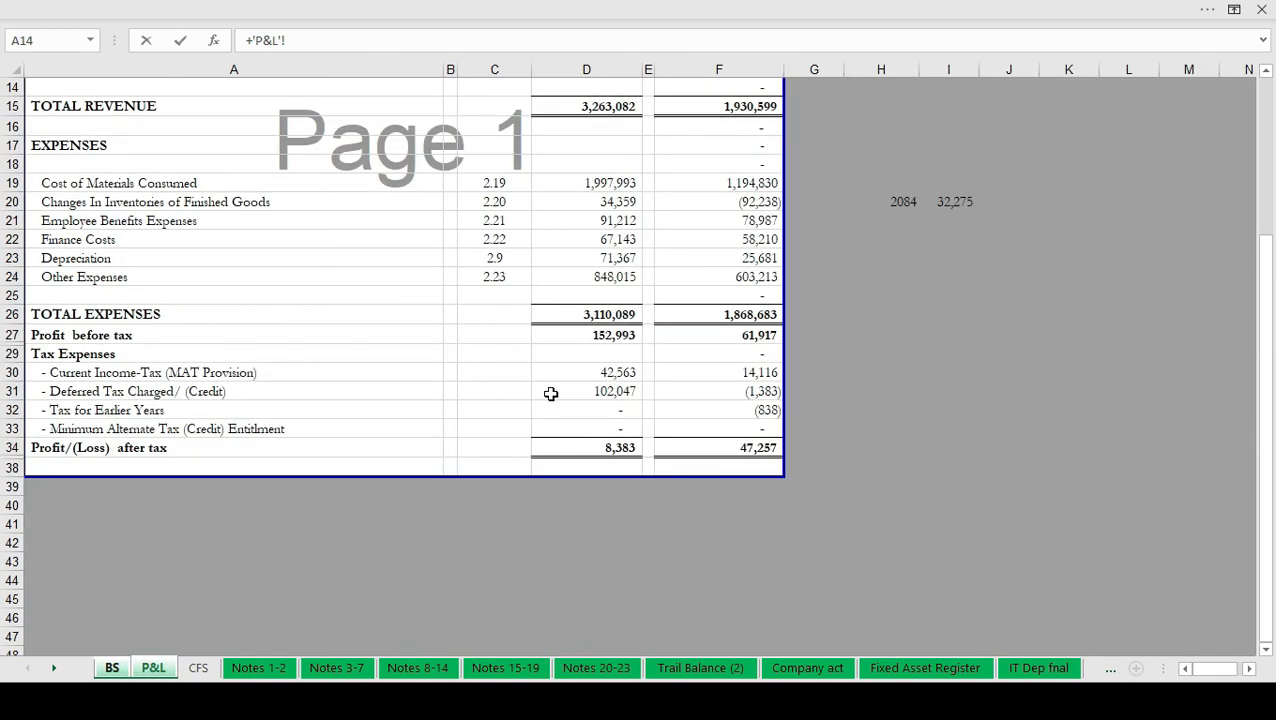
pyautogui.click(620, 337)
pyautogui.write('+')
pyautogui.click(584, 241)
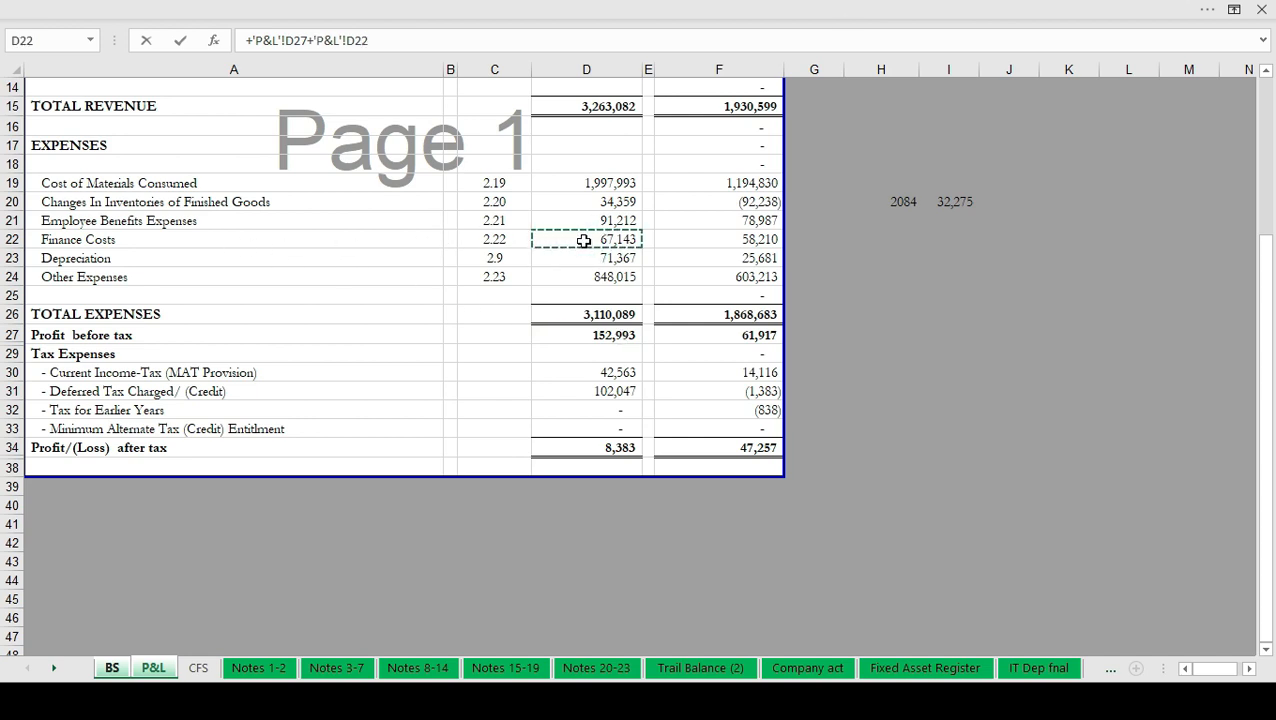
pyautogui.press('Return')
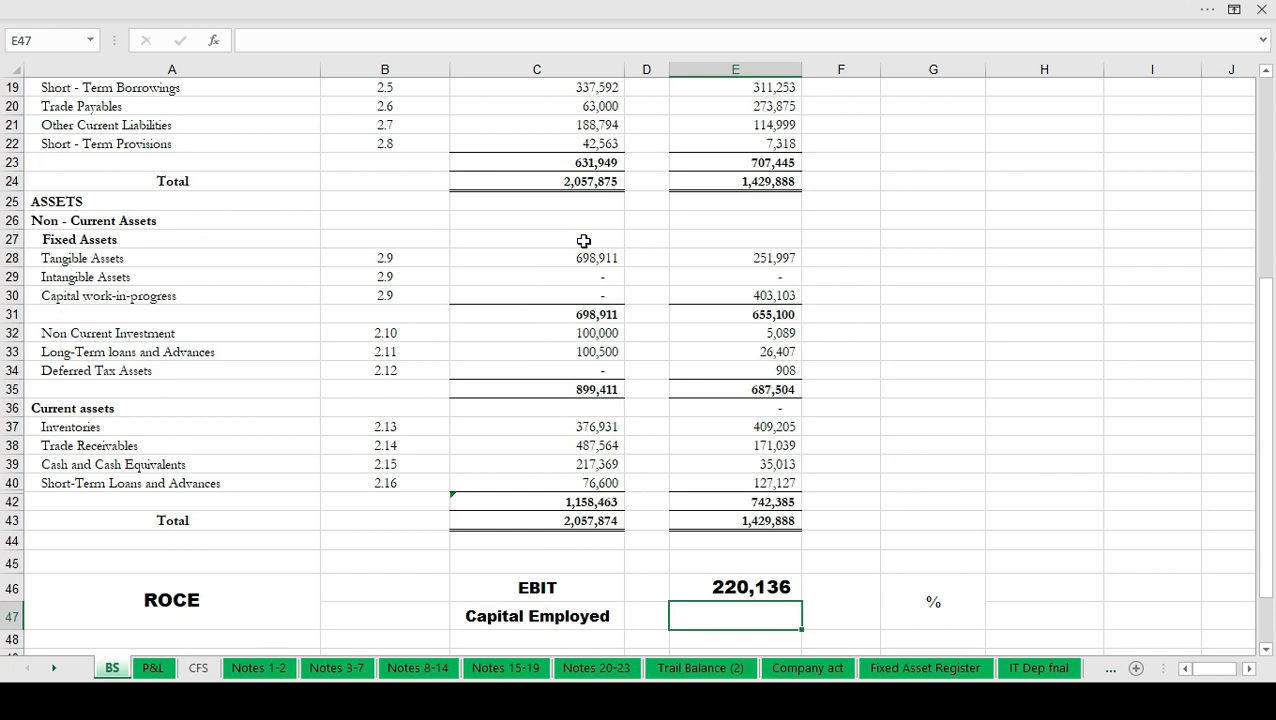
# Step: Enter Capital Employed in E47 as the 2020 assets total minus total current liabilities, +C43-C23
pyautogui.write('+')
pyautogui.click(556, 522)
pyautogui.write('-')
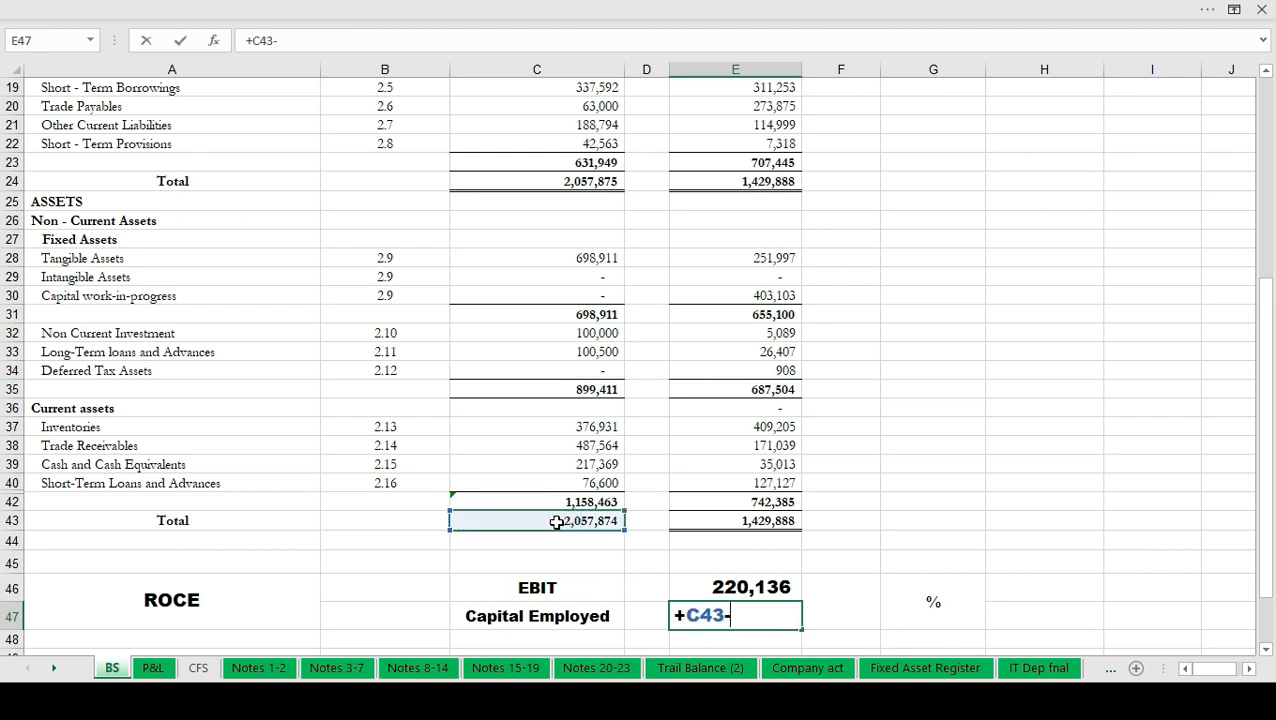
pyautogui.scroll(2, 556, 522)
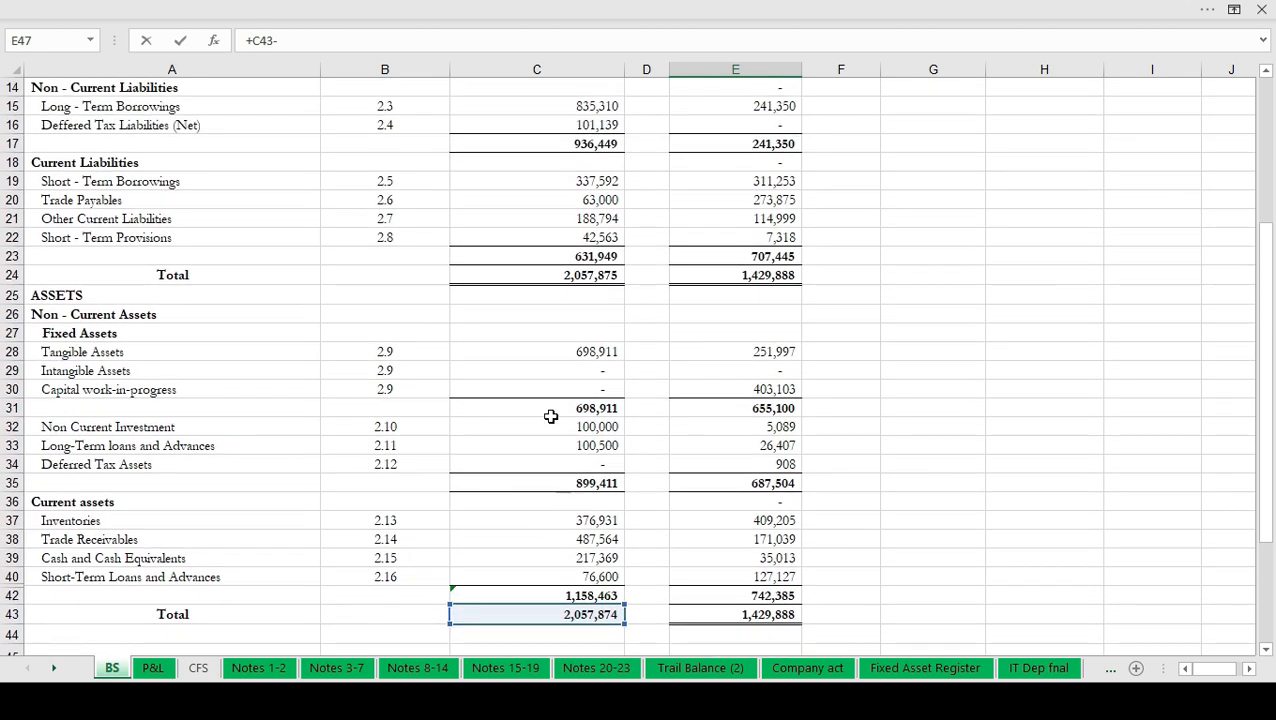
pyautogui.click(573, 256)
pyautogui.press('Return')
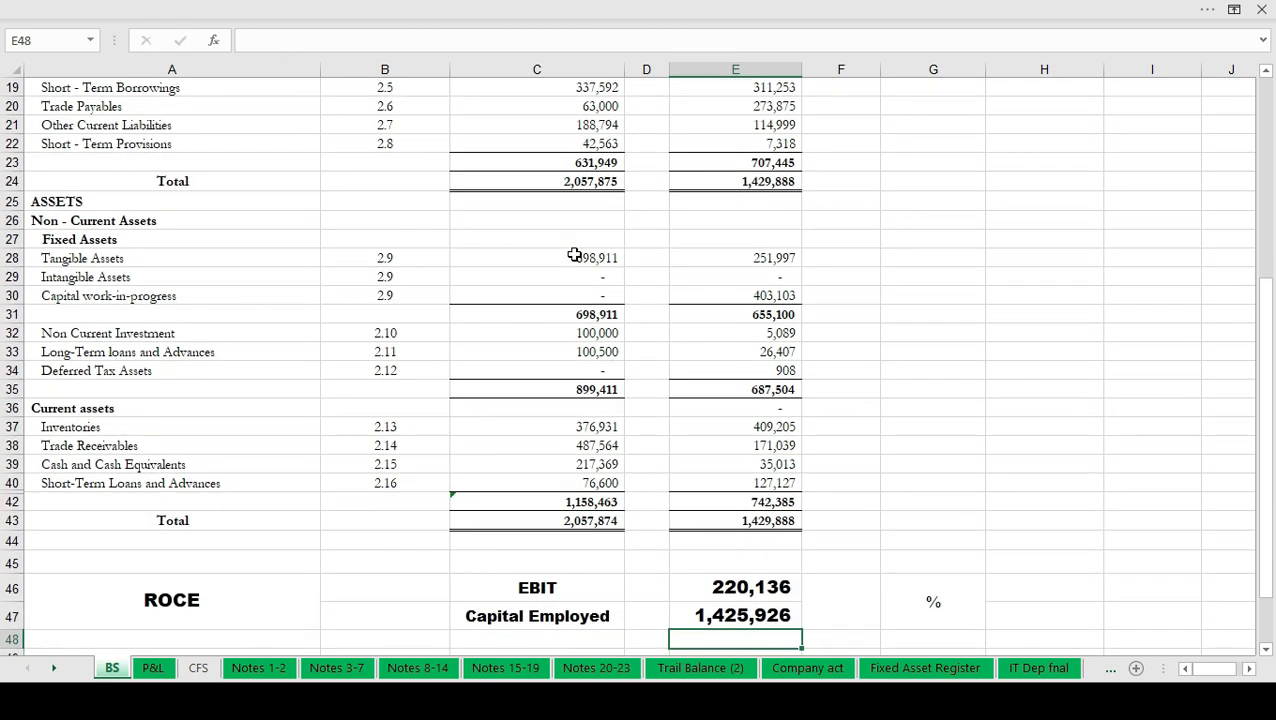
# Step: Cross-check Capital Employed in E49 by adding shareholders' funds and non-current liabilities, +C13+C17, and make the figure bold
pyautogui.press('Return')
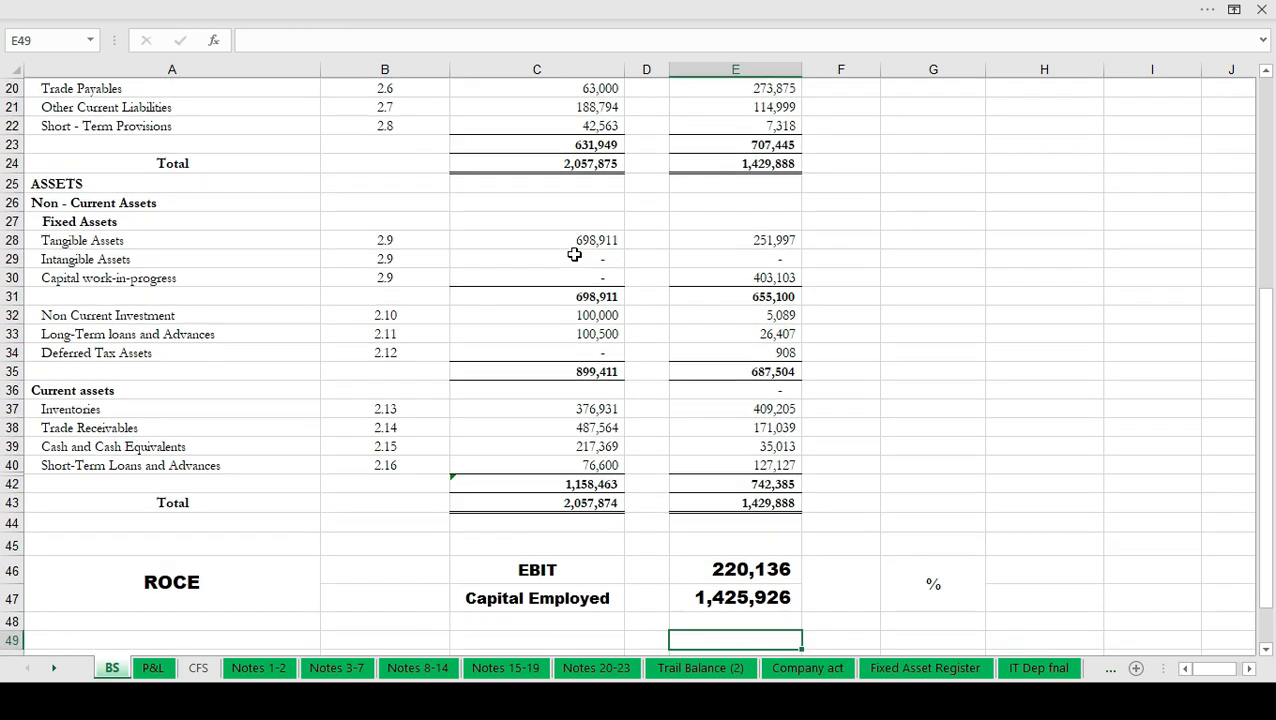
pyautogui.write('+')
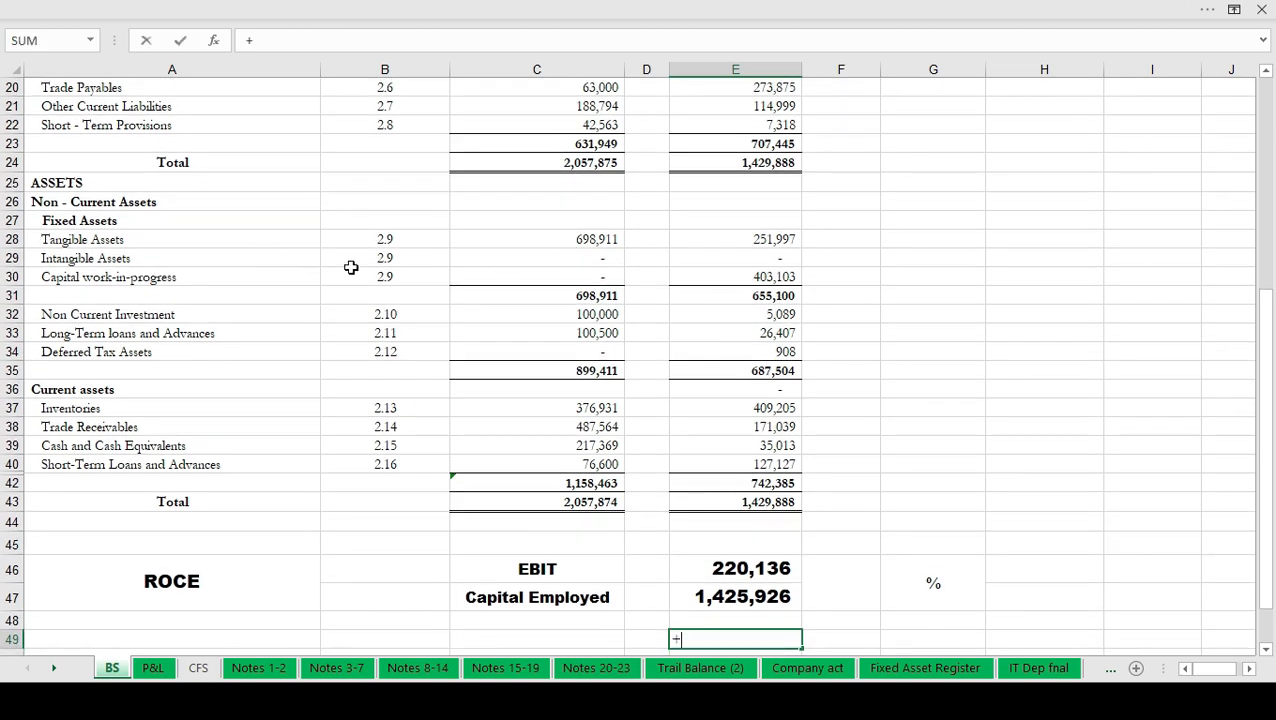
pyautogui.scroll(6, 368, 266)
pyautogui.click(591, 284)
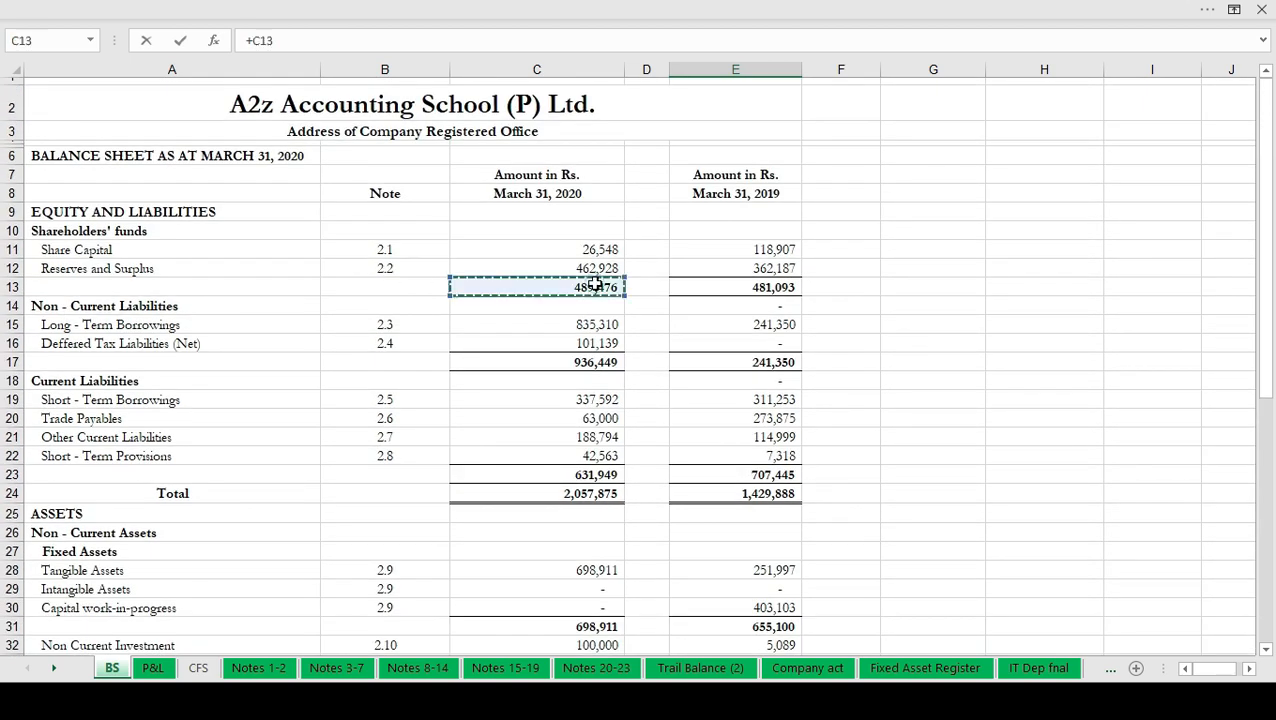
pyautogui.write('+')
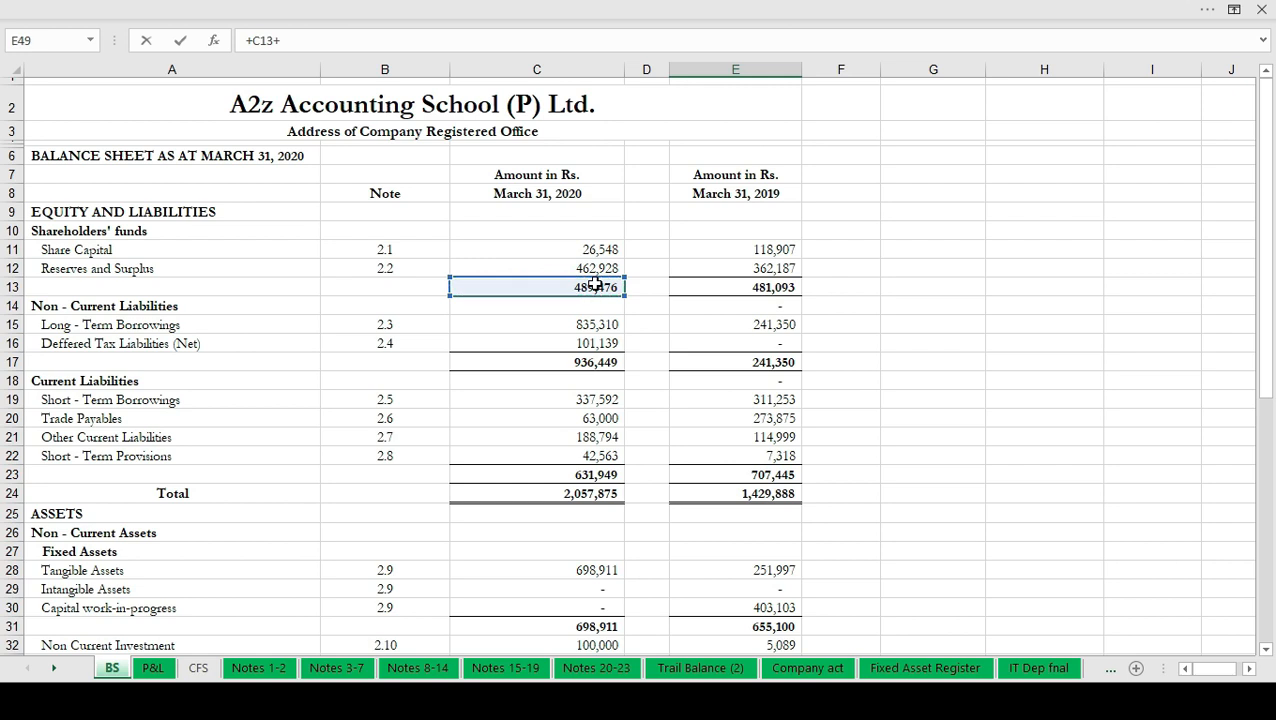
pyautogui.click(596, 364)
pyautogui.press('Return')
pyautogui.press('Up')
pyautogui.hotkey('ctrl', 'b')
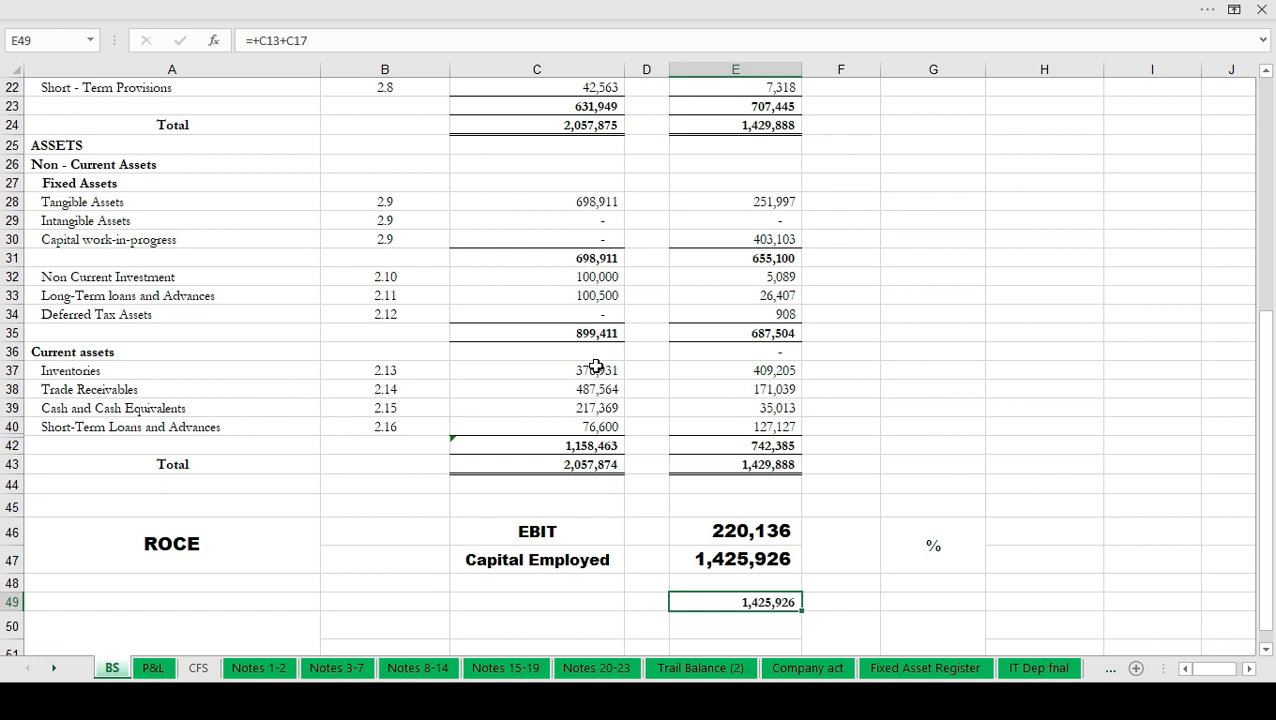
# Step: Calculate ROCE as a percentage in F46 by dividing EBIT by Capital Employed, +E46/E47*100
pyautogui.press('Up')
pyautogui.press('Up')
pyautogui.press('Right')
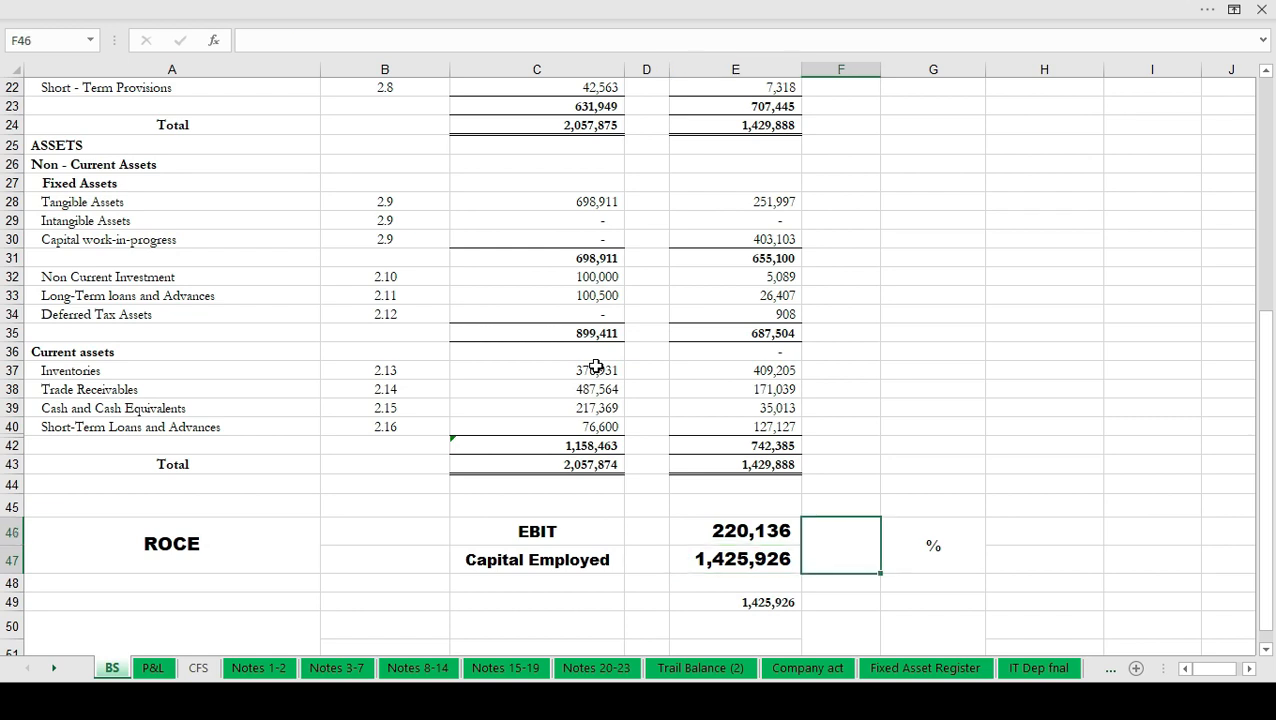
pyautogui.write('+')
pyautogui.press('Left')
pyautogui.press('Up')
pyautogui.write('/')
pyautogui.press('Left')
pyautogui.write('*100')
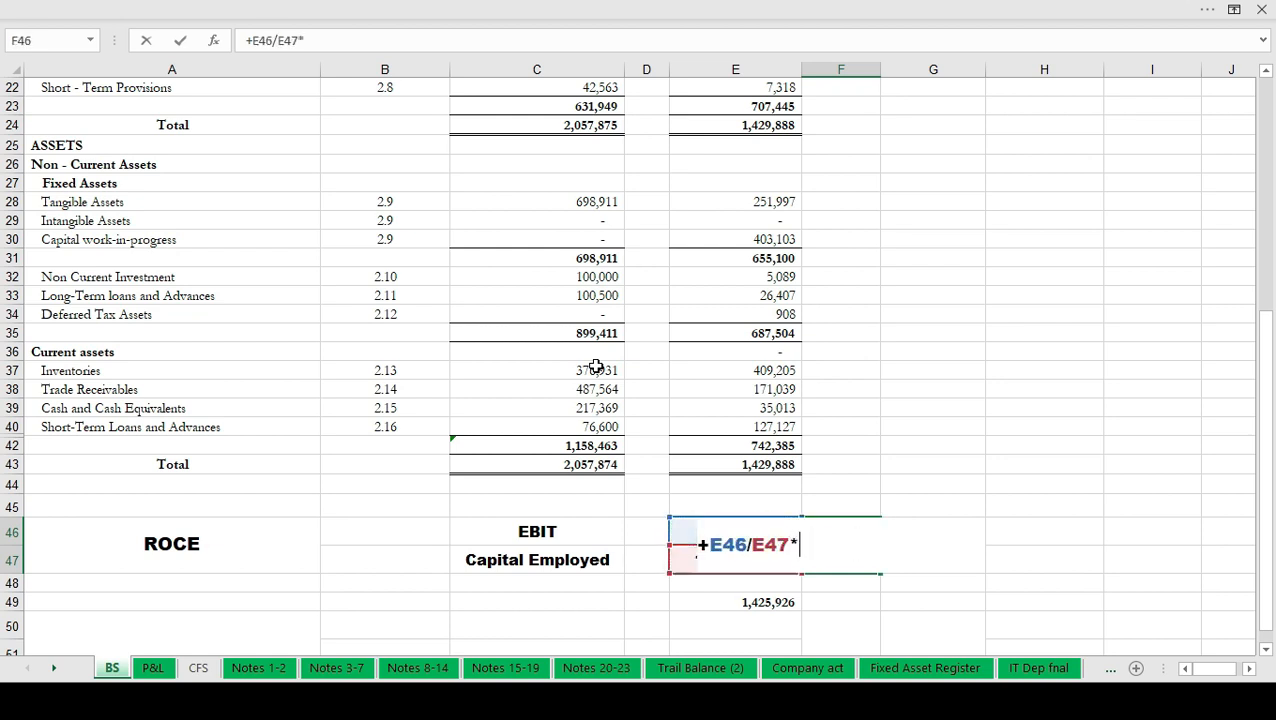
pyautogui.press('Return')
pyautogui.press('Up')
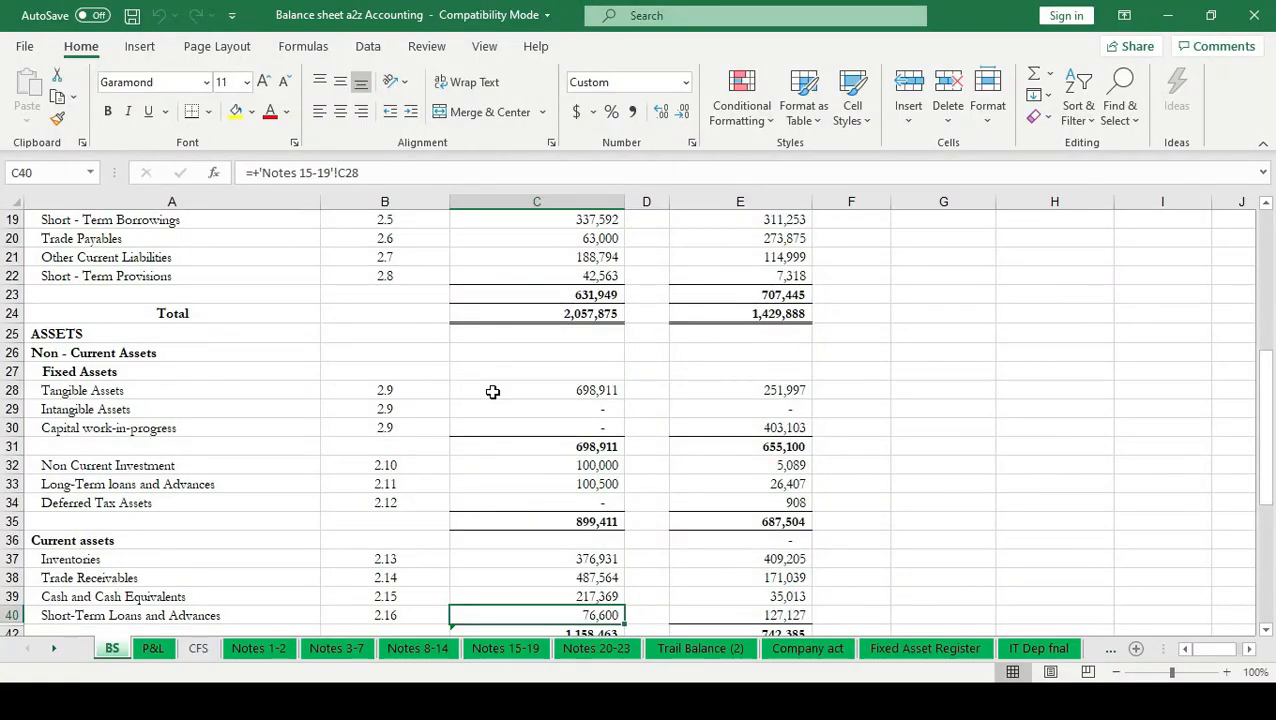
# Step: Examine the EPS block below the balance sheet, including its formula components and the weighted average number of shares table
pyautogui.press('Down')
pyautogui.press('Down')
pyautogui.press('Down')
pyautogui.press('Down')
pyautogui.press('Down')
pyautogui.press('Down')
pyautogui.press('Down')
pyautogui.press('Down')
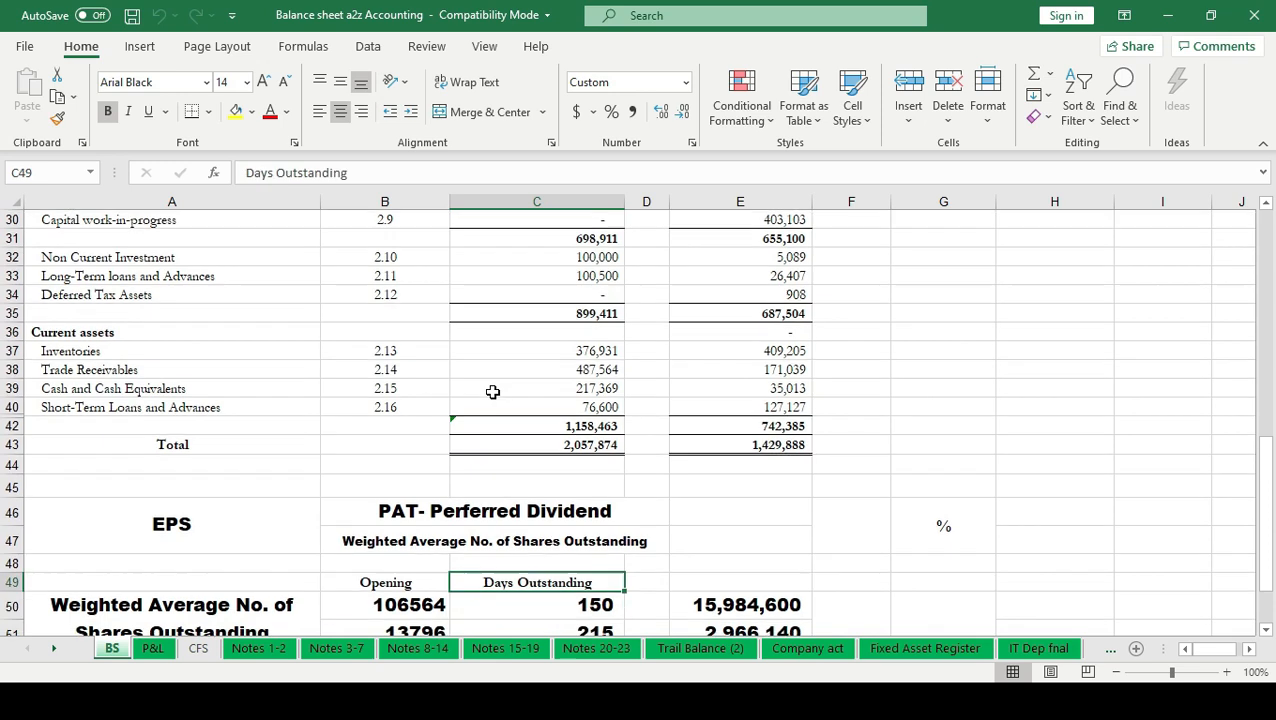
pyautogui.press('Up')
pyautogui.press('Up')
pyautogui.press('Up')
pyautogui.press('Left')
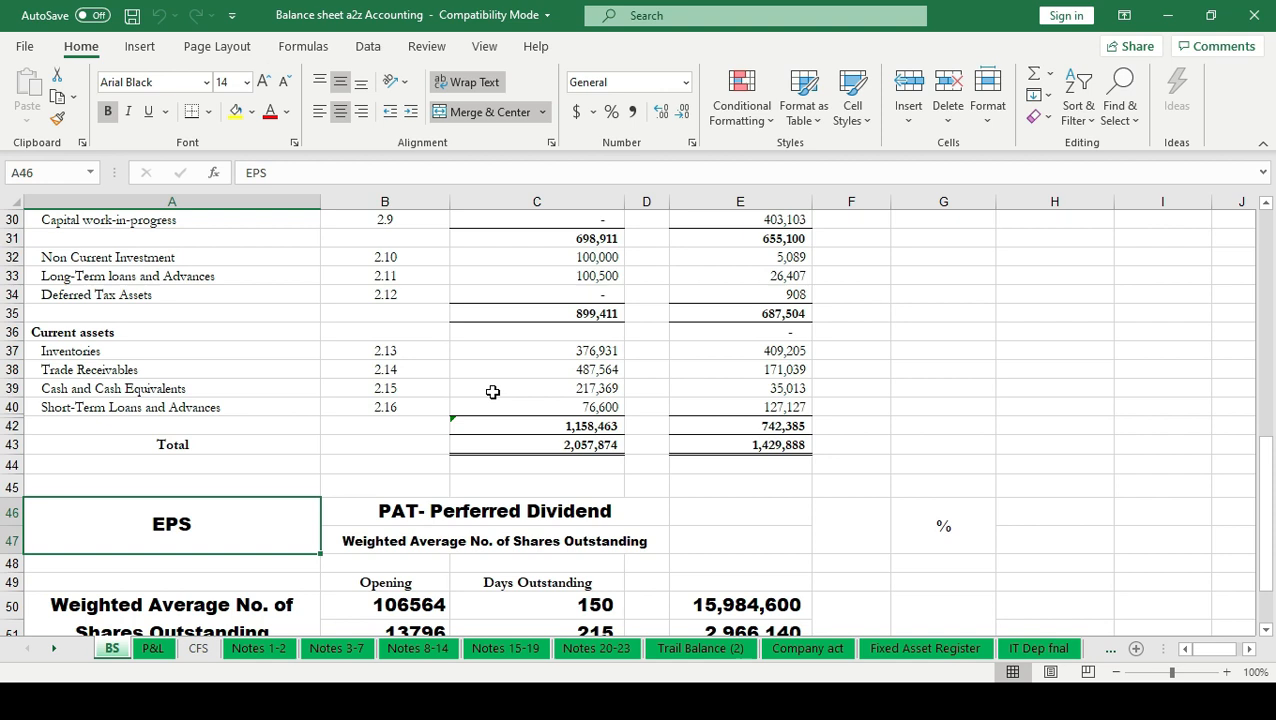
# Step: Enter PAT less preferred dividend in E46 by linking to the 2020 profit after tax on the P&L sheet, +'P&L'!D34
pyautogui.press('Up')
pyautogui.press('Right')
pyautogui.press('Right')
pyautogui.press('Right')
pyautogui.press('Right')
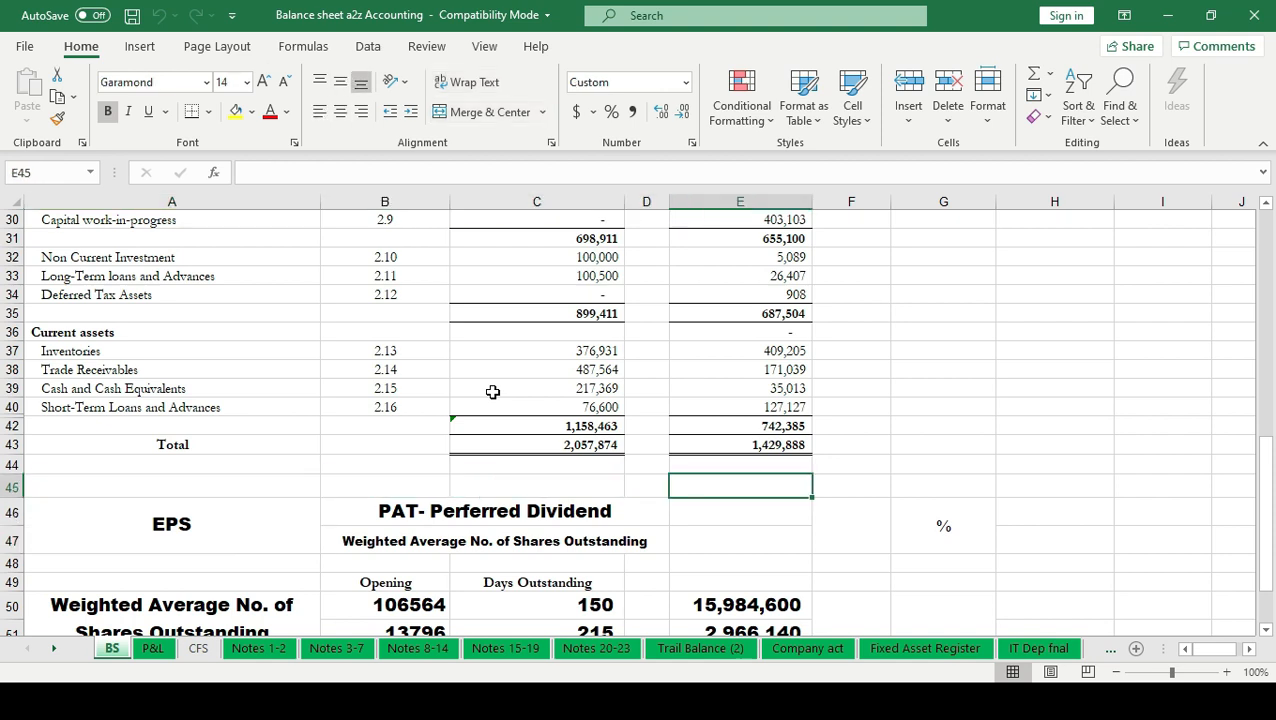
pyautogui.press('Down')
pyautogui.write('+')
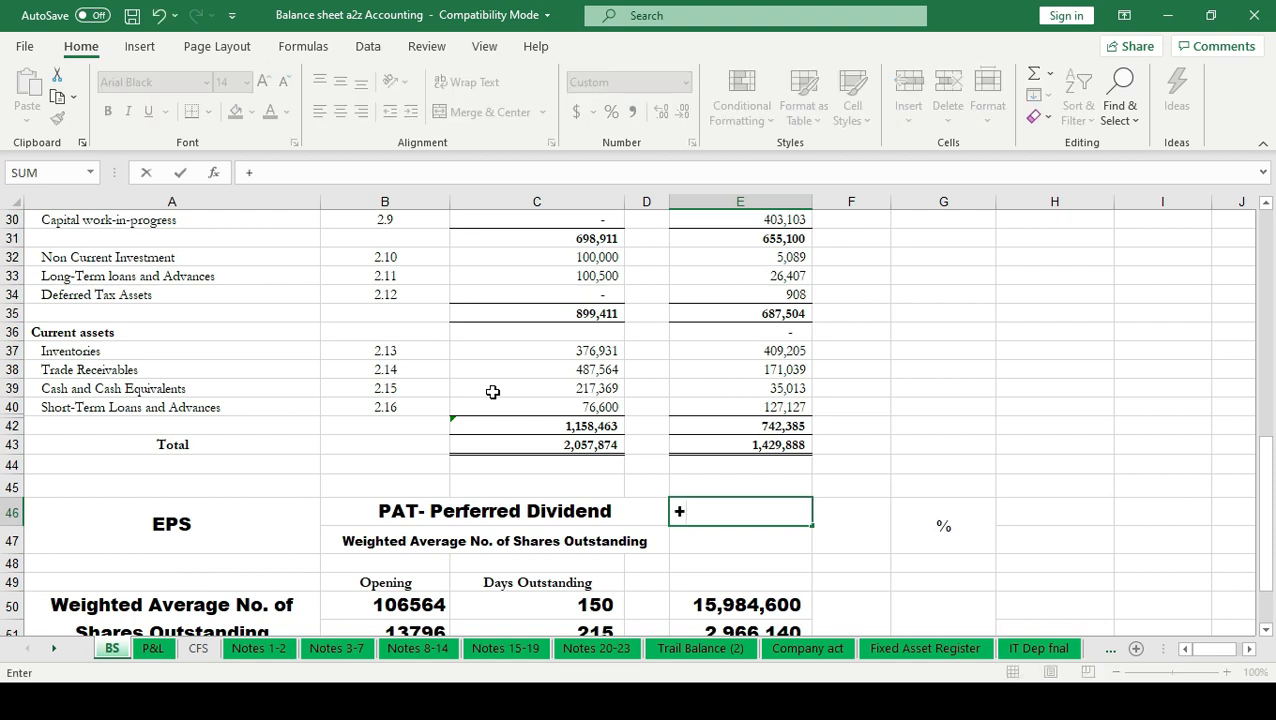
pyautogui.click(153, 649)
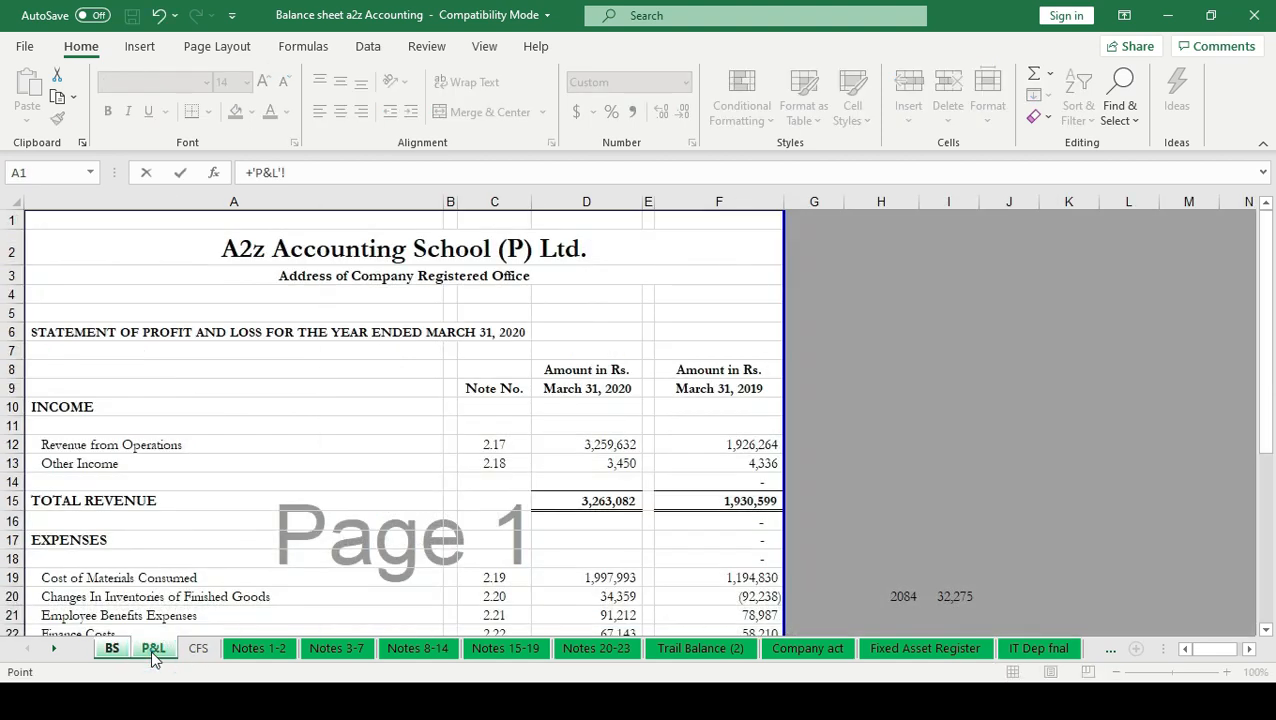
pyautogui.scroll(-4, 449, 566)
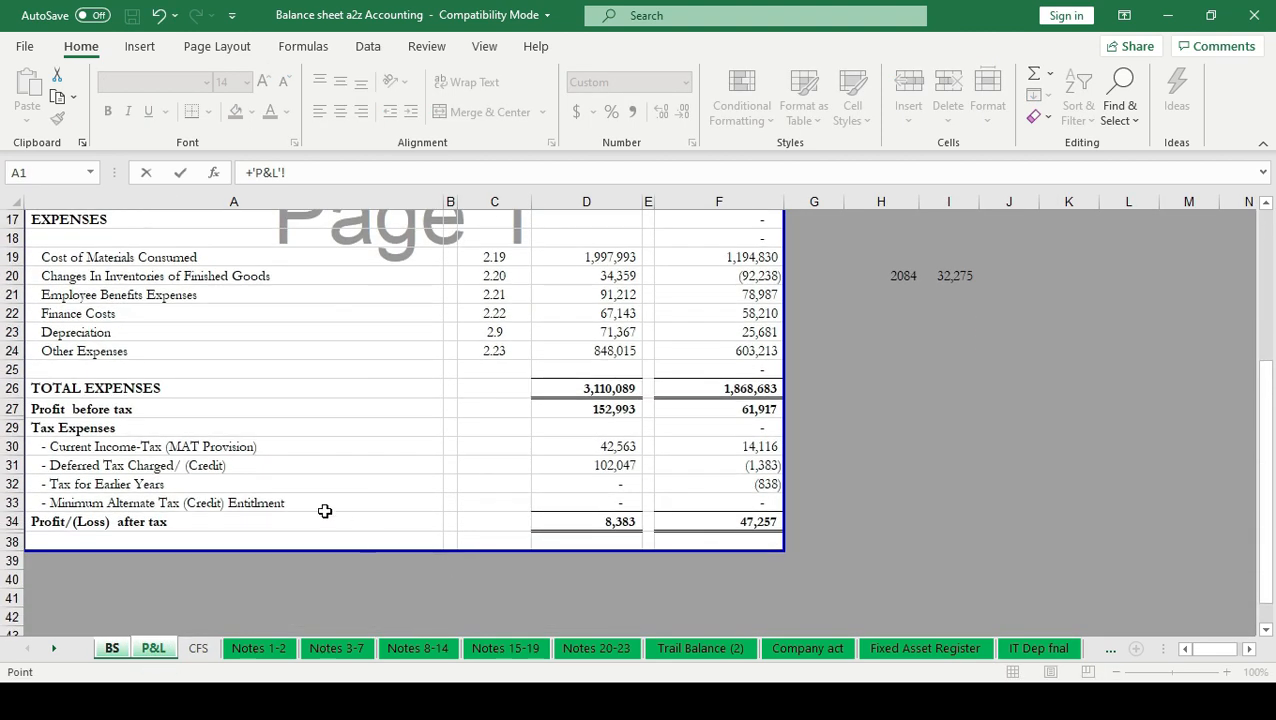
pyautogui.click(598, 524)
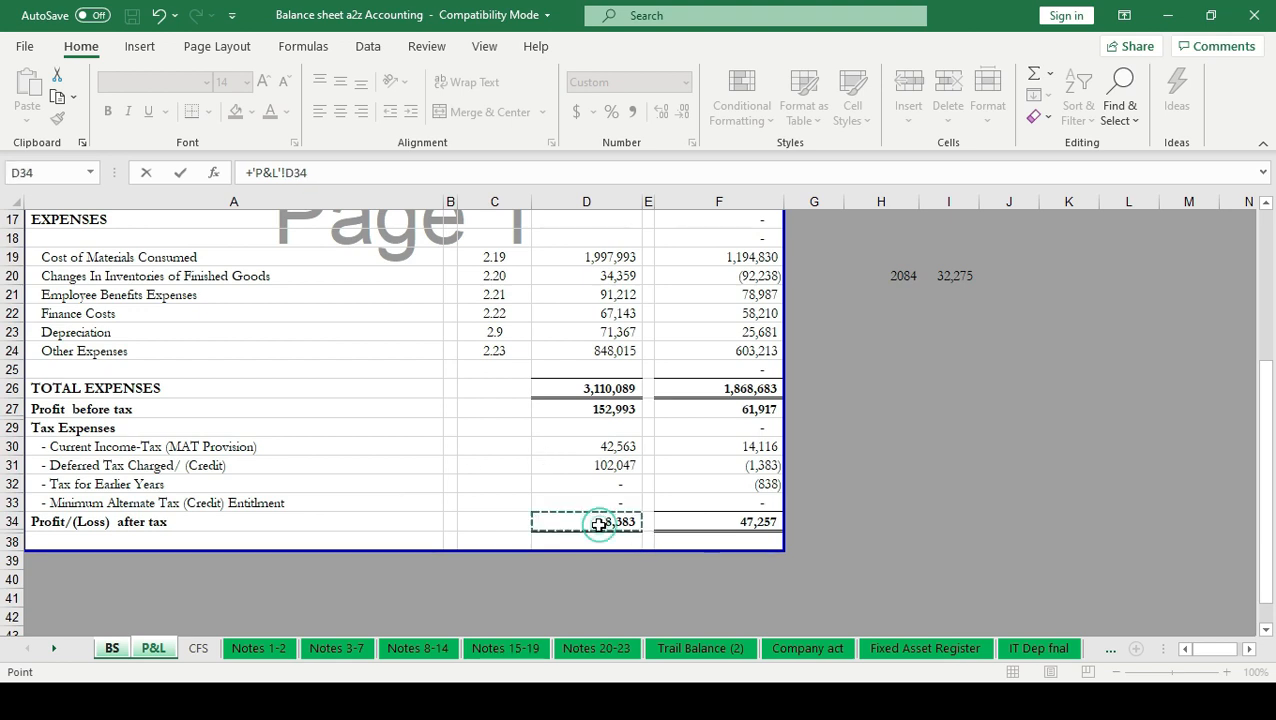
pyautogui.press('Return')
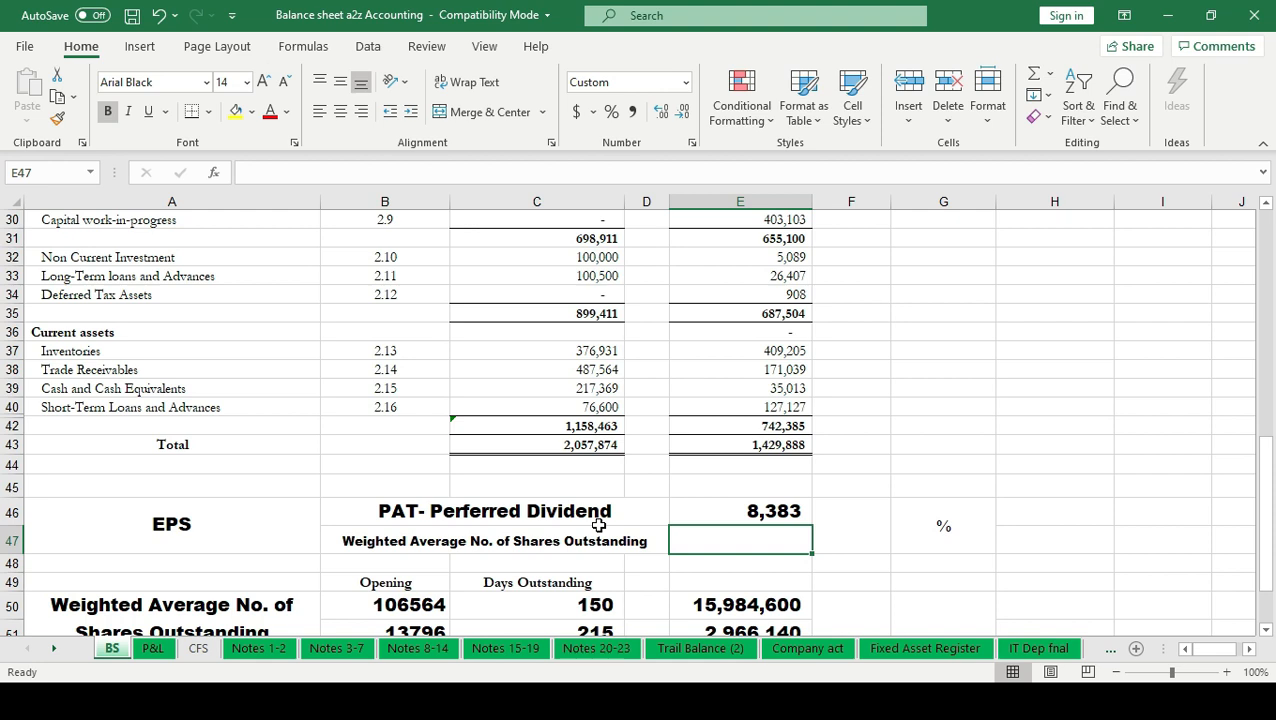
# Step: Examine the share counts in column B and the days outstanding in C50 and C51 of the weighted average shares table
pyautogui.press('Down')
pyautogui.press('Down')
pyautogui.press('Down')
pyautogui.press('Down')
pyautogui.press('Down')
pyautogui.press('Down')
pyautogui.press('Down')
pyautogui.press('Left')
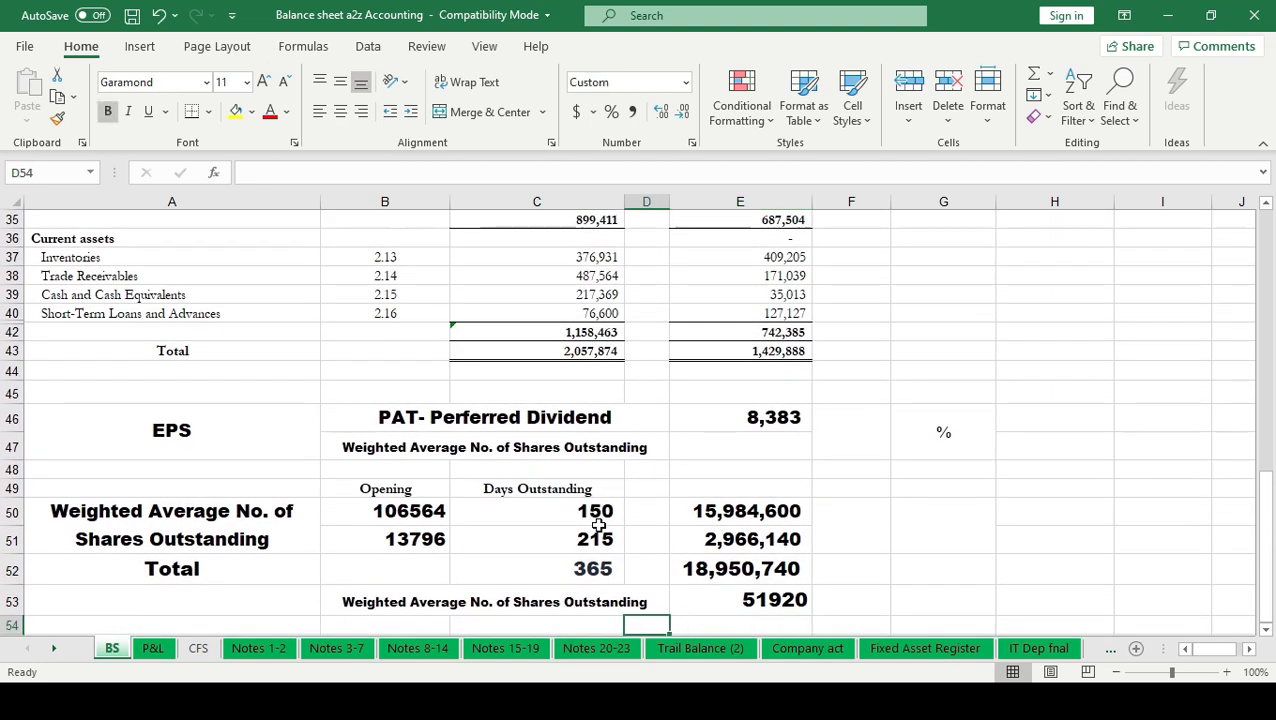
pyautogui.press('Left')
pyautogui.press('Left')
pyautogui.press('Left')
pyautogui.press('Up')
pyautogui.press('Up')
pyautogui.press('Up')
pyautogui.press('Up')
pyautogui.press('Right')
pyautogui.press('Down')
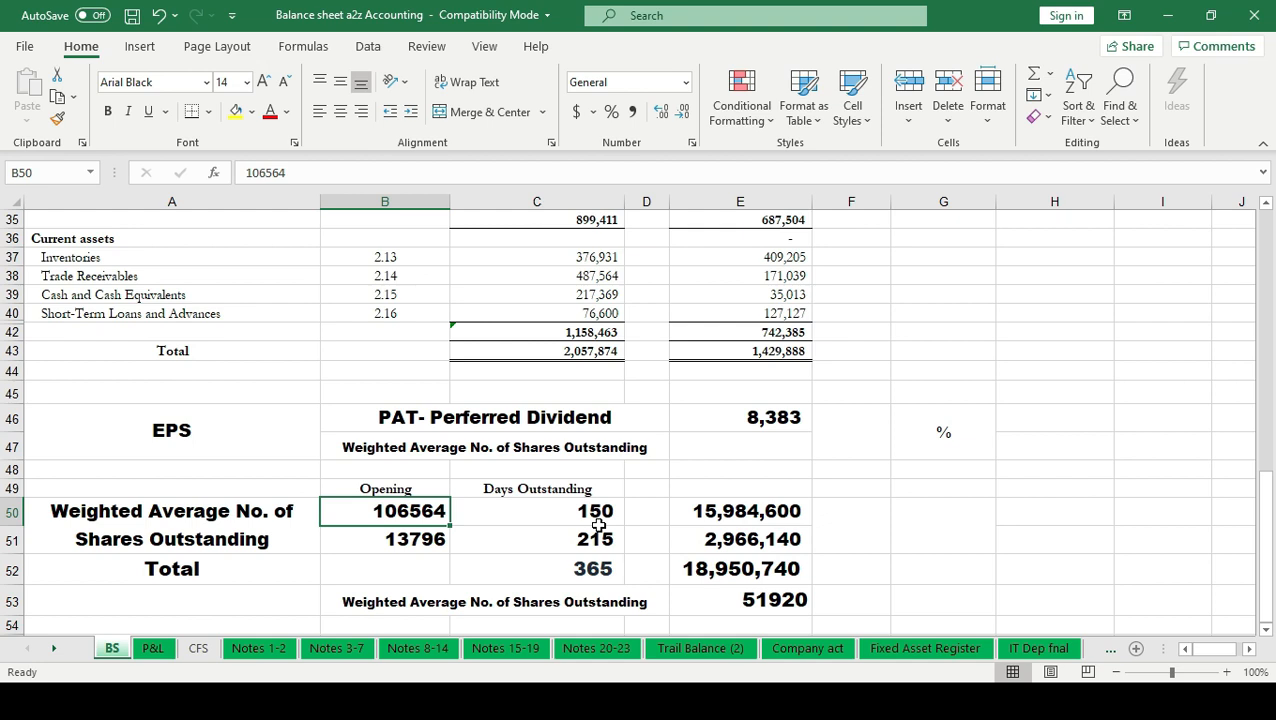
pyautogui.press('Right')
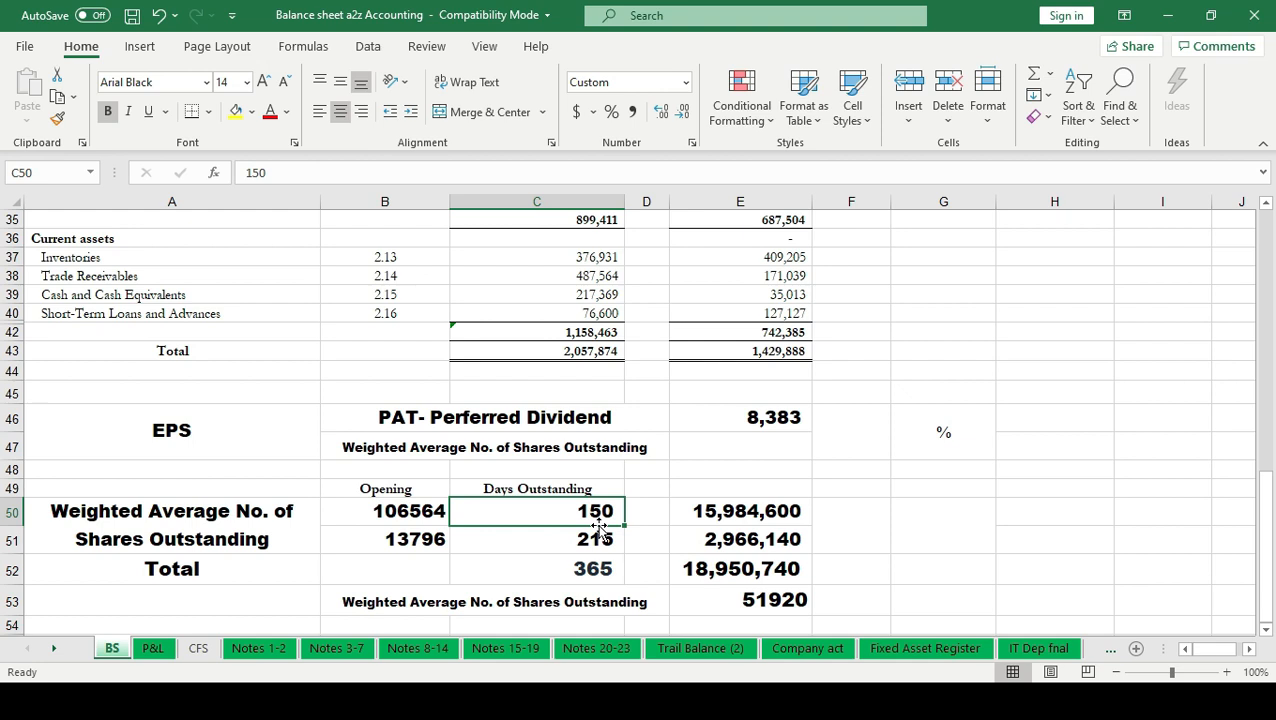
pyautogui.click(598, 530)
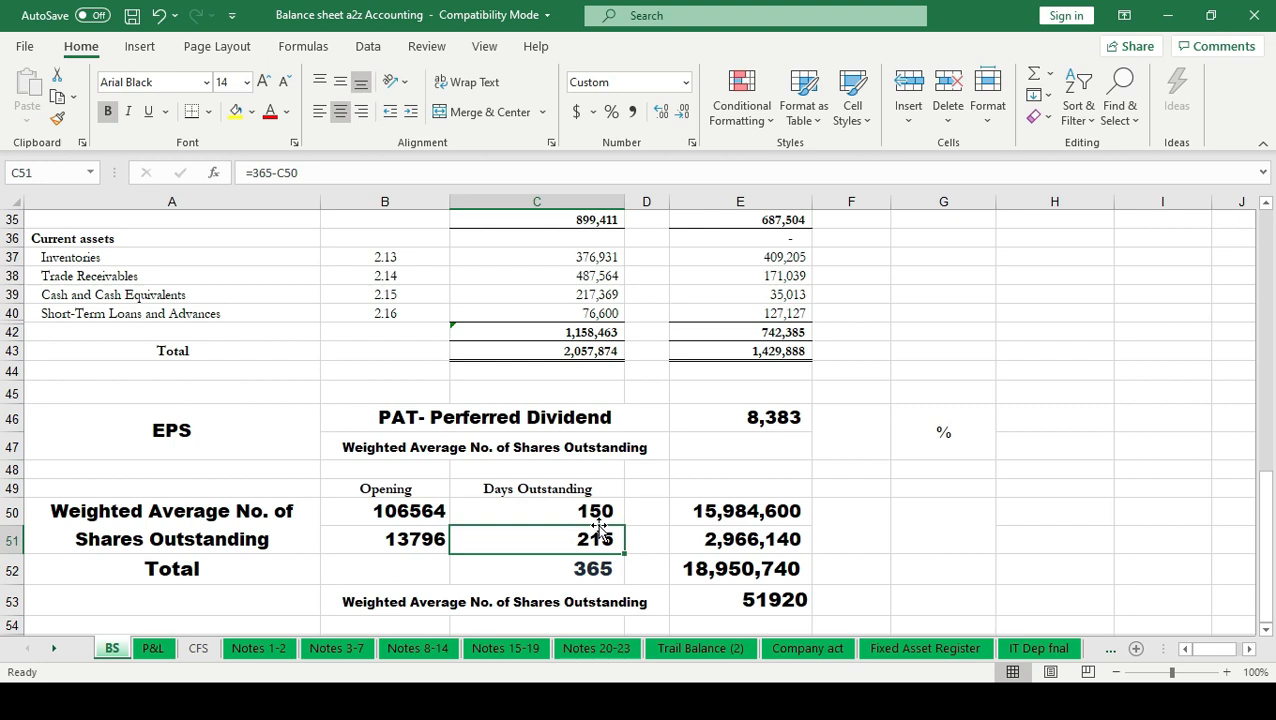
# Step: Inspect the weighted average formulas in E50 to E53, from shares times days through the total to its division by 365
pyautogui.press('Up')
pyautogui.press('Right')
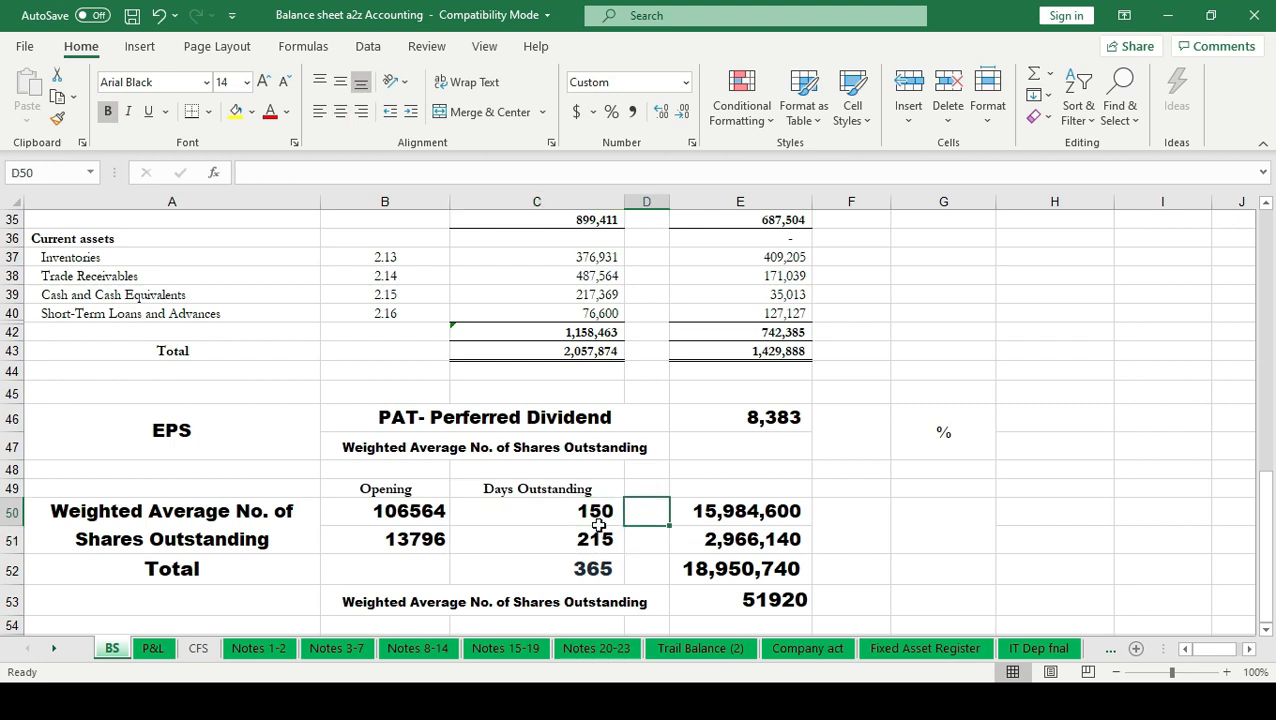
pyautogui.press('Right')
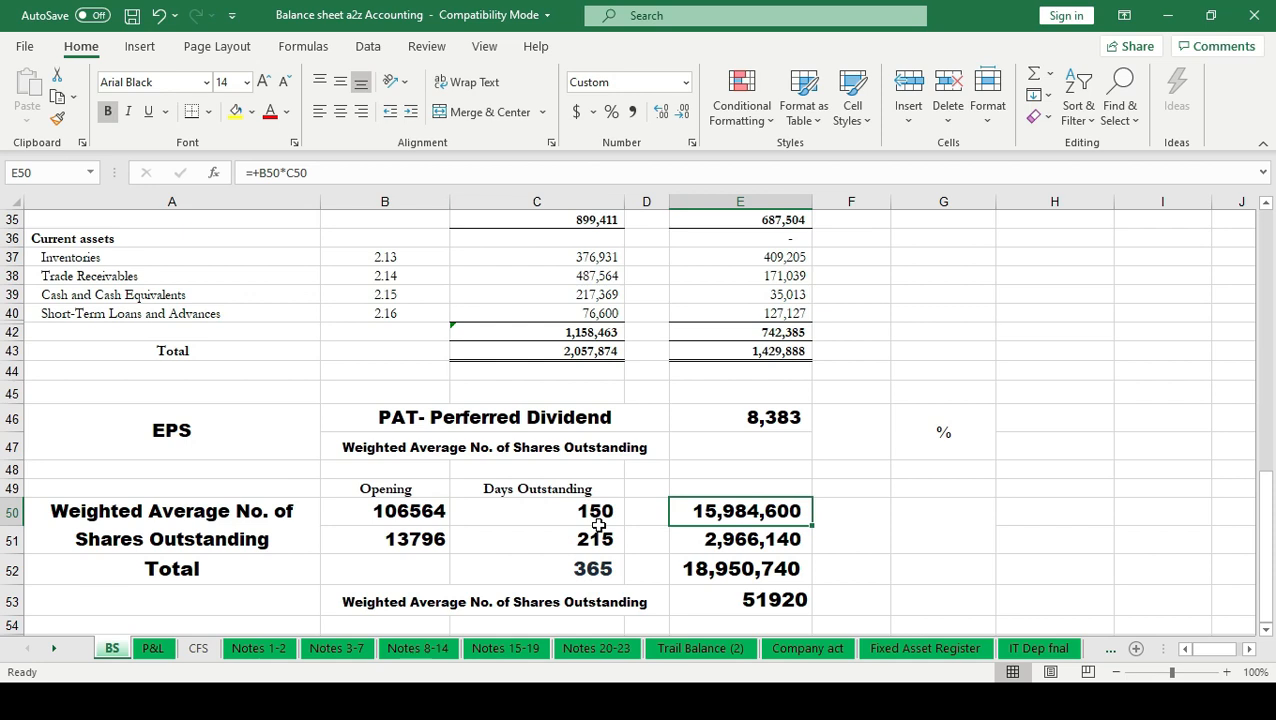
pyautogui.press('Down')
pyautogui.press('Down')
pyautogui.press('Down')
pyautogui.press('Up')
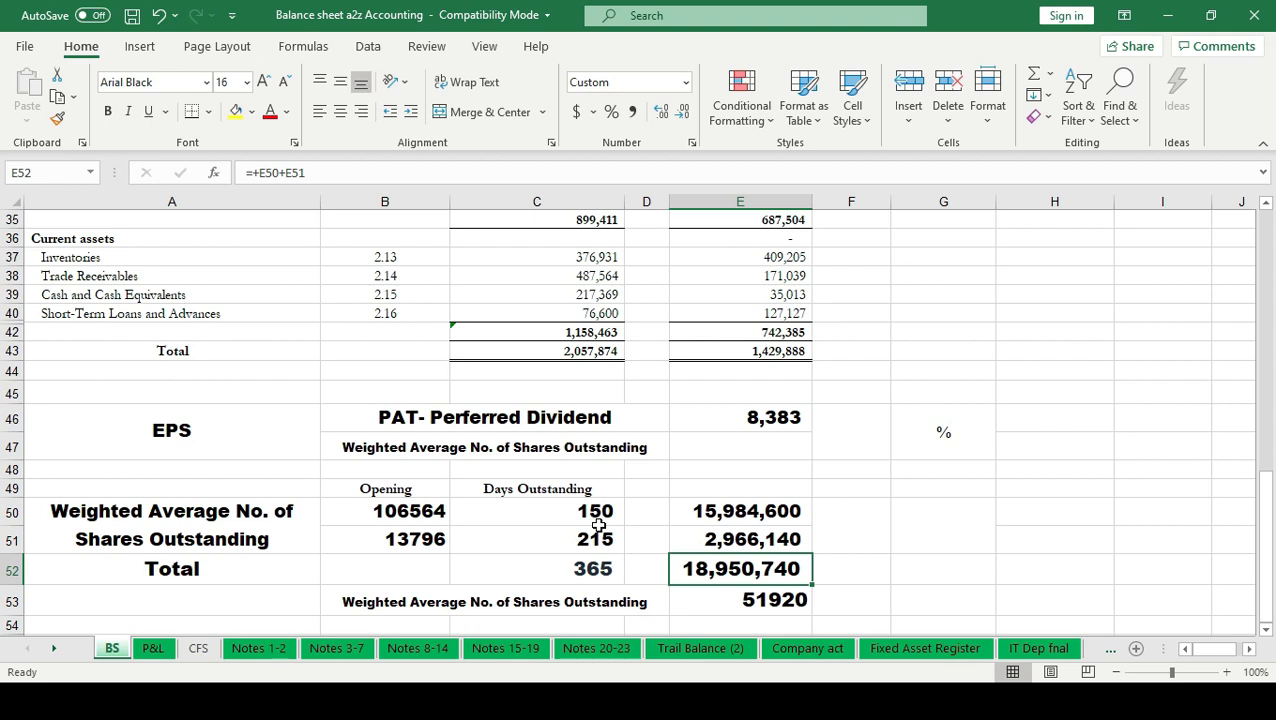
pyautogui.press('Down')
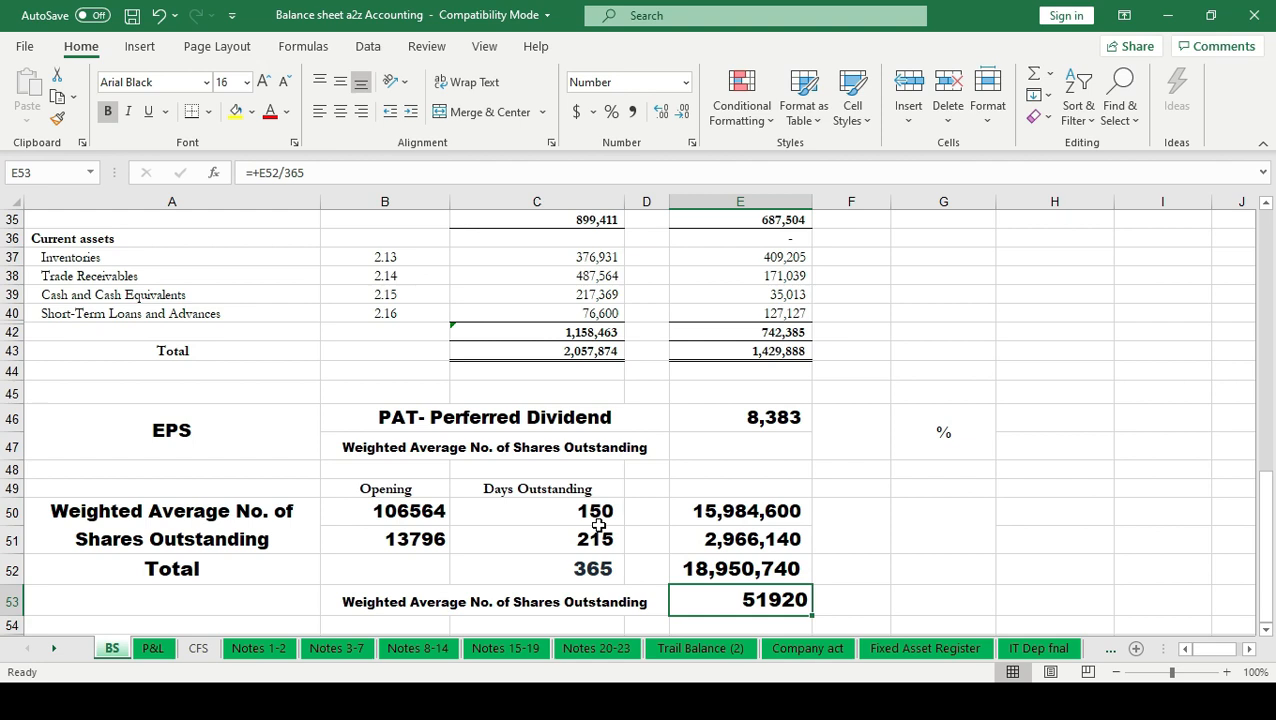
# Step: Enter the weighted average number of shares outstanding in E47 by linking to the computed average, +E53
pyautogui.press('Up')
pyautogui.press('Up')
pyautogui.press('Up')
pyautogui.press('Up')
pyautogui.press('Up')
pyautogui.press('Up')
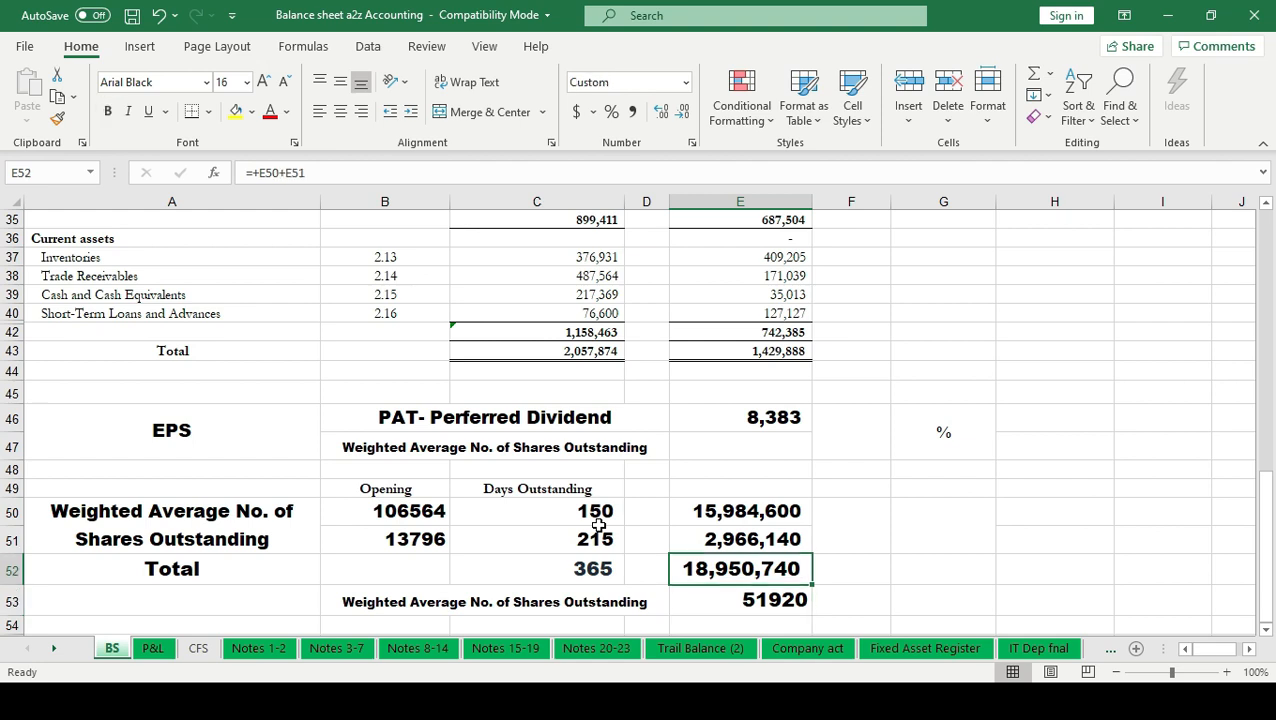
pyautogui.write('+')
pyautogui.press('Down')
pyautogui.press('Down')
pyautogui.press('Down')
pyautogui.press('Down')
pyautogui.press('Down')
pyautogui.press('Down')
pyautogui.press('Return')
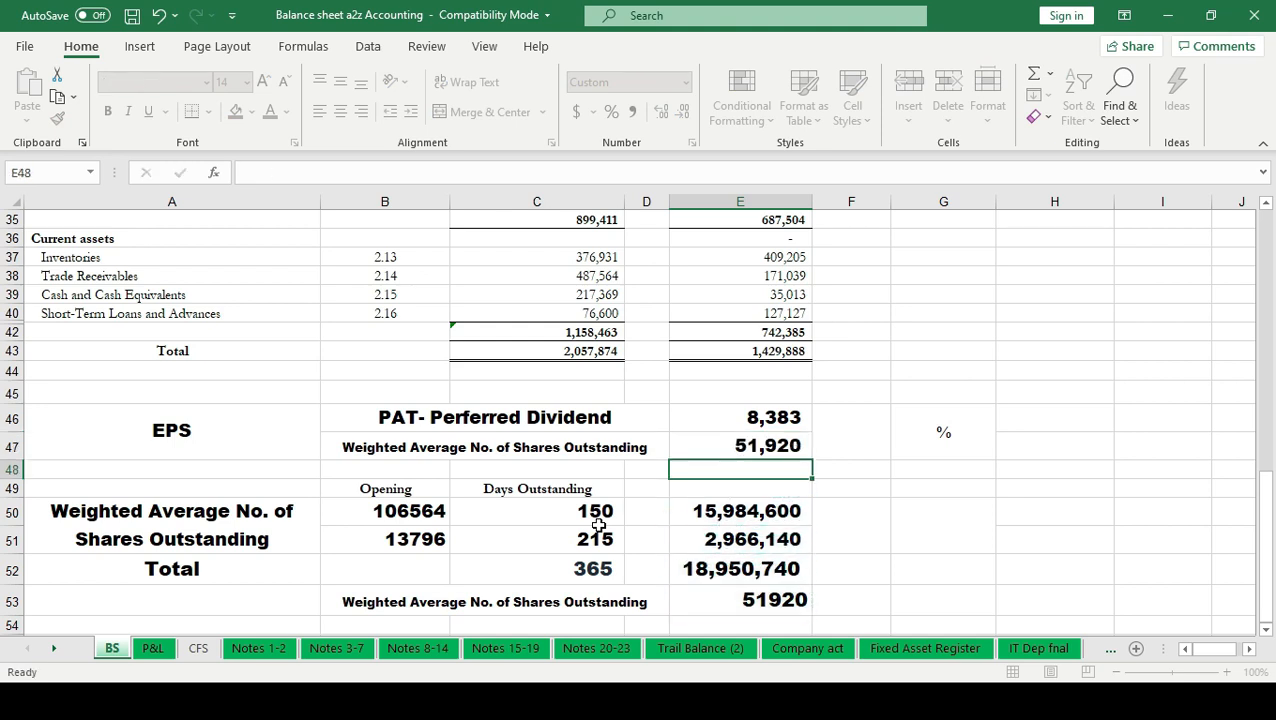
# Step: Calculate EPS in F46 by dividing PAT less preferred dividend by the weighted average number of shares, +E46/E47
pyautogui.press('Up')
pyautogui.press('Right')
pyautogui.write('+')
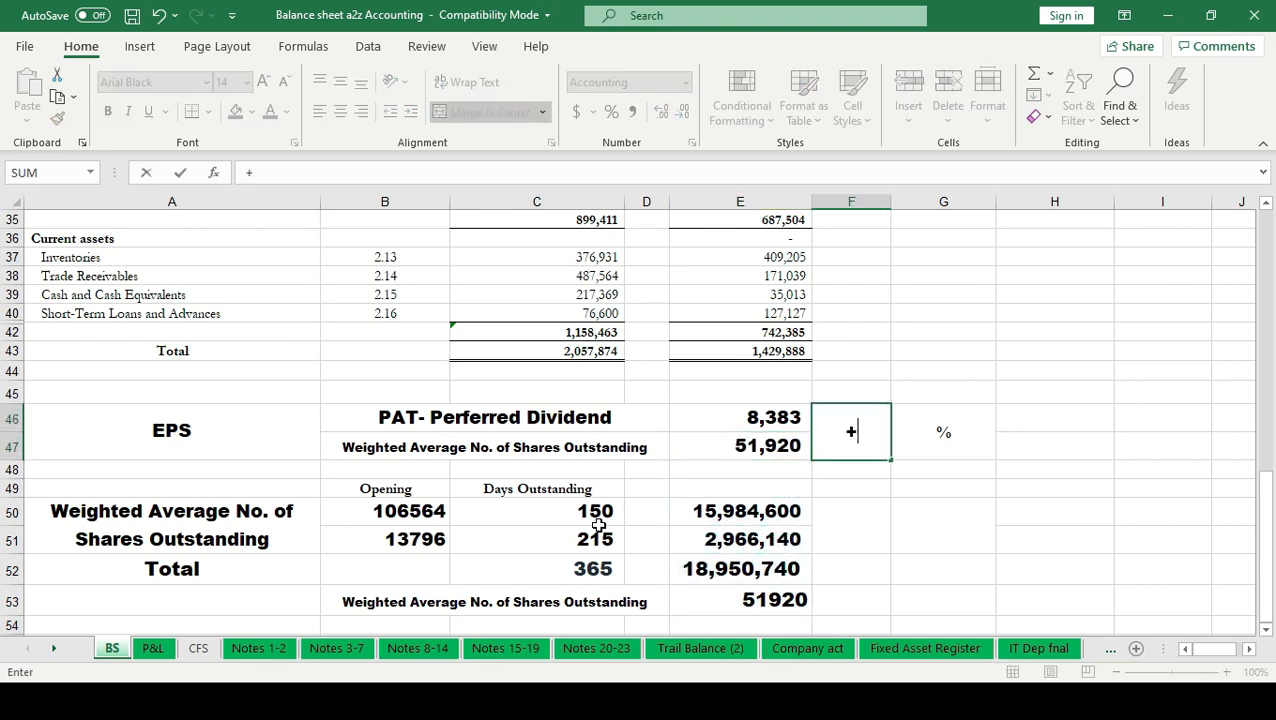
pyautogui.press('Left')
pyautogui.press('Up')
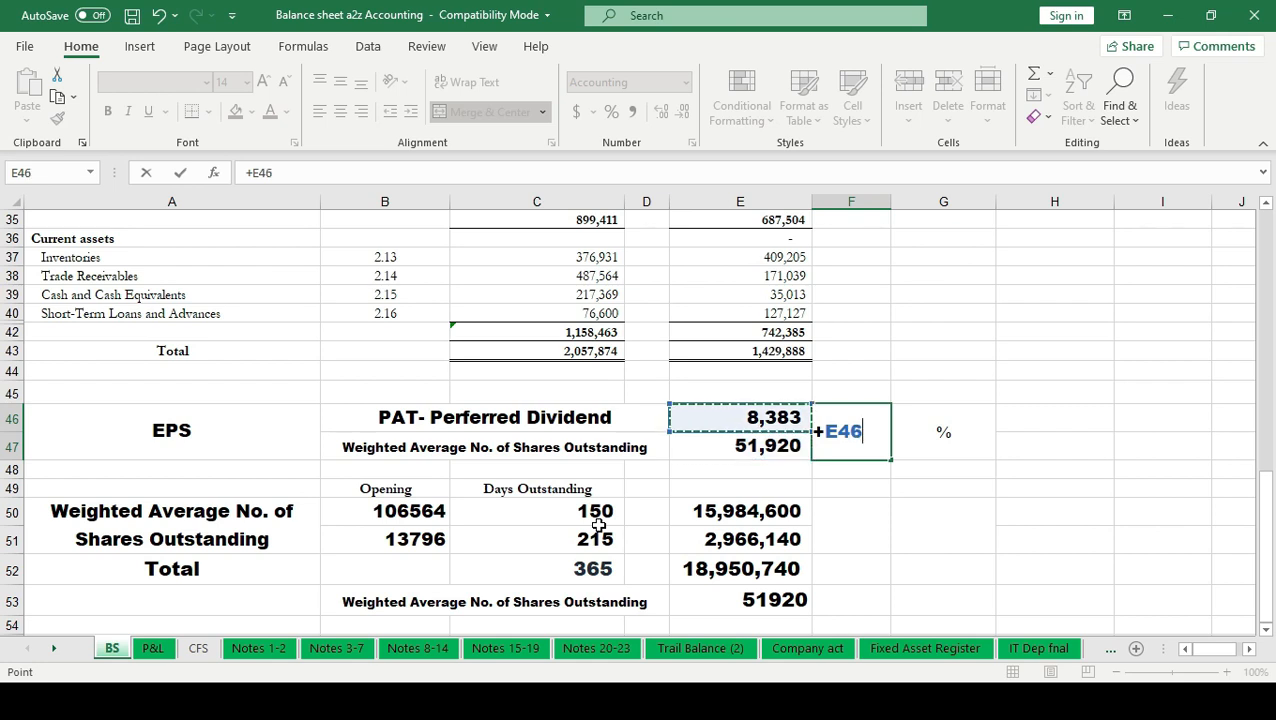
pyautogui.write('/')
pyautogui.press('Left')
pyautogui.press('Down')
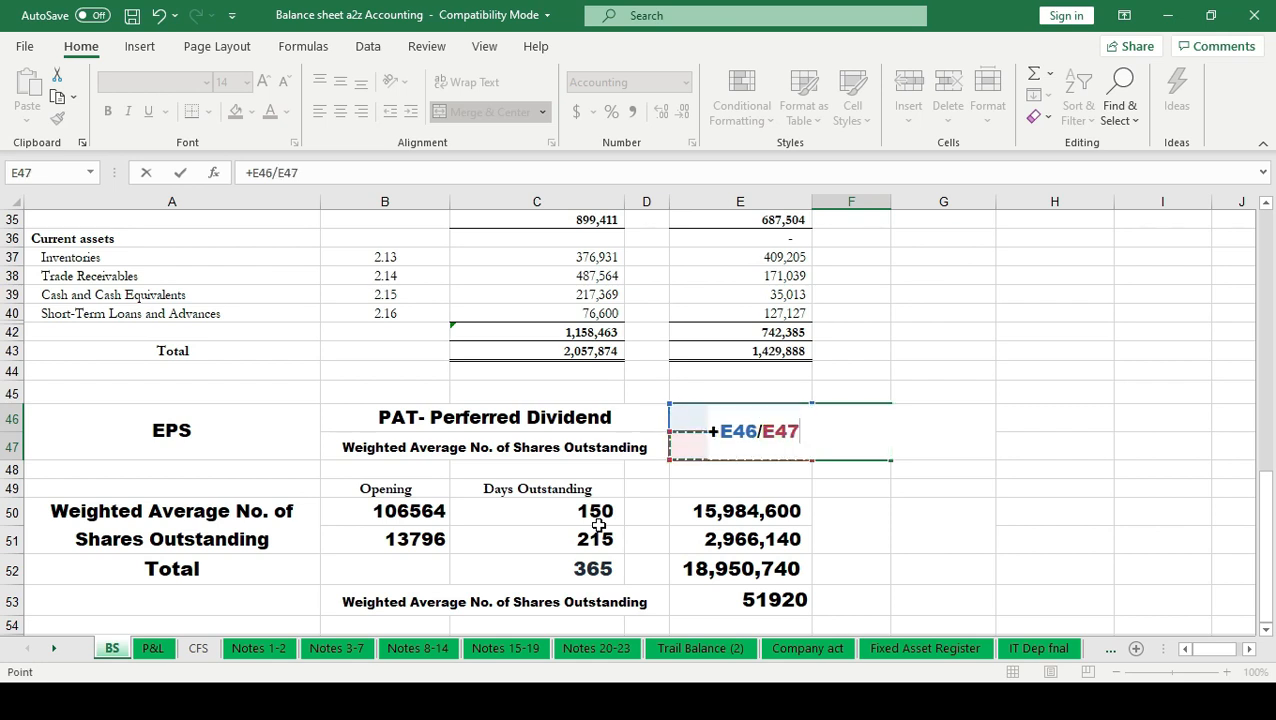
pyautogui.press('Return')
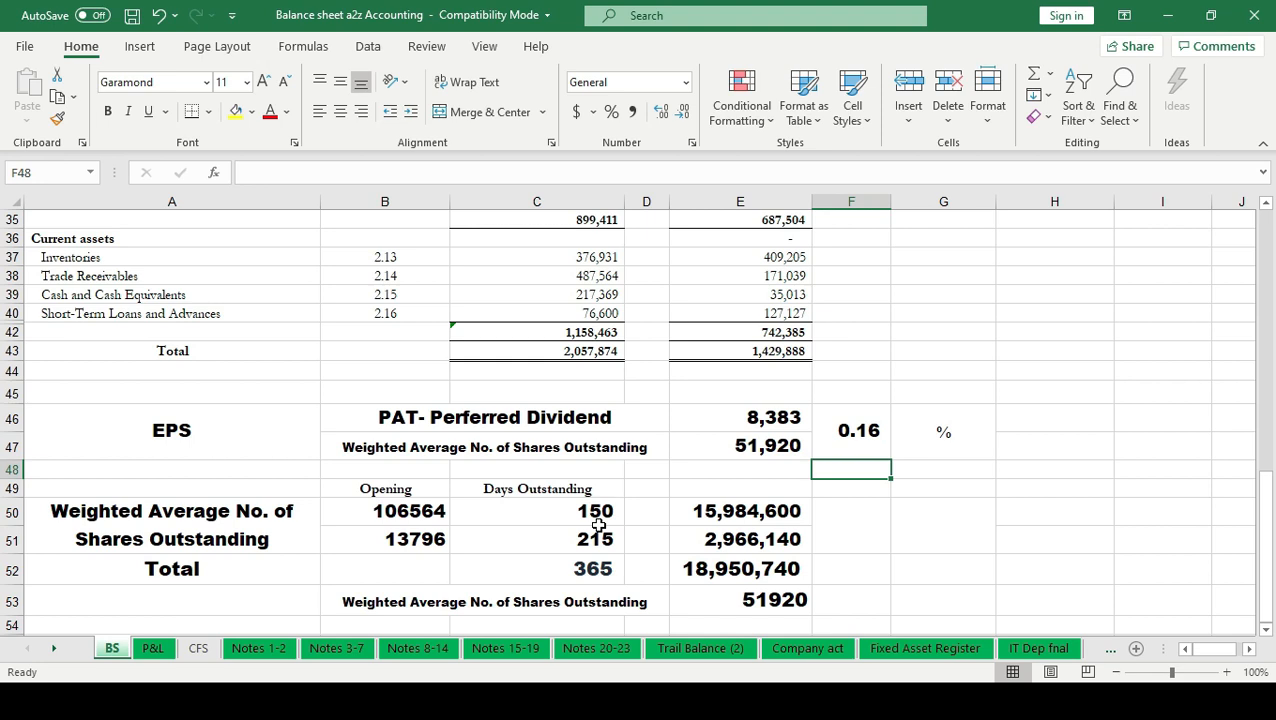
pyautogui.press('Up')
pyautogui.press('Right')
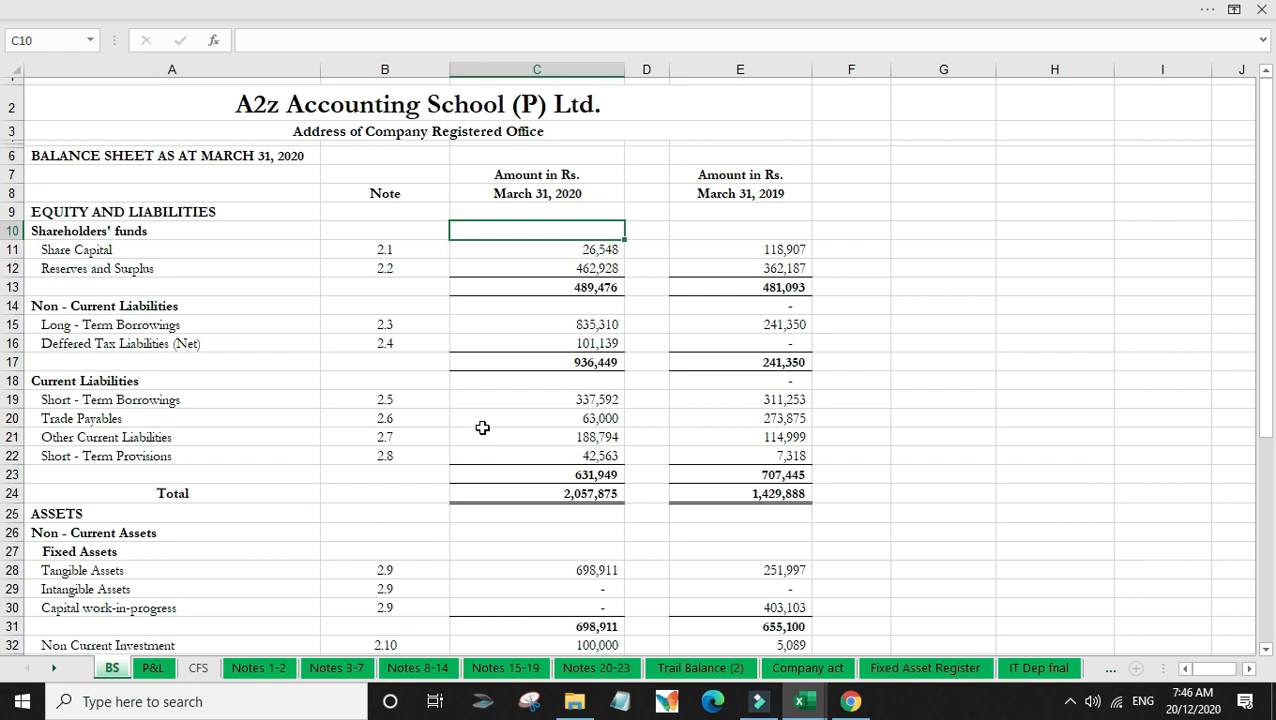
# Step: Examine the 2020 balance sheet column down to the Book Value per Share block and its formula components
pyautogui.press('Down')
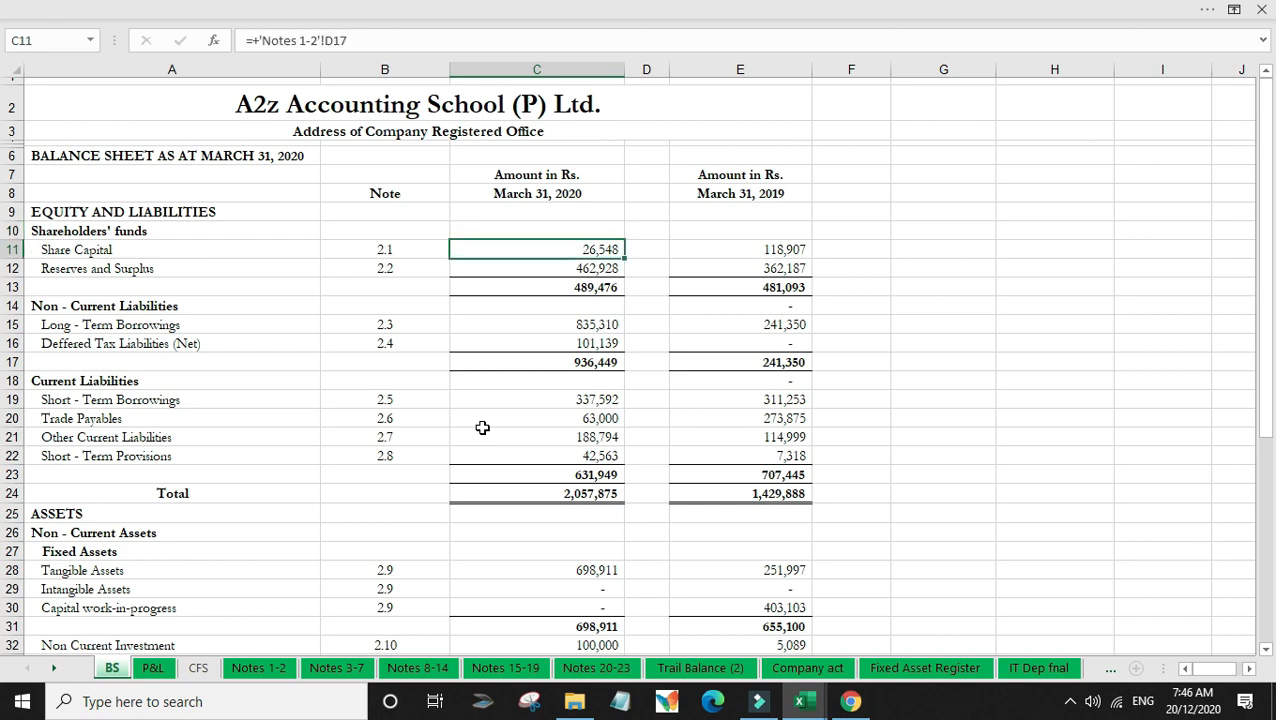
pyautogui.press('Down')
pyautogui.press('Down')
pyautogui.press('Down')
pyautogui.press('Down')
pyautogui.press('Down')
pyautogui.press('Down')
pyautogui.press('Down')
pyautogui.press('Down')
pyautogui.press('Down')
pyautogui.press('Down')
pyautogui.press('Down')
pyautogui.press('Down')
pyautogui.press('Down')
pyautogui.press('Down')
pyautogui.press('Down')
pyautogui.press('Down')
pyautogui.press('Down')
pyautogui.press('Down')
pyautogui.press('Down')
pyautogui.press('Down')
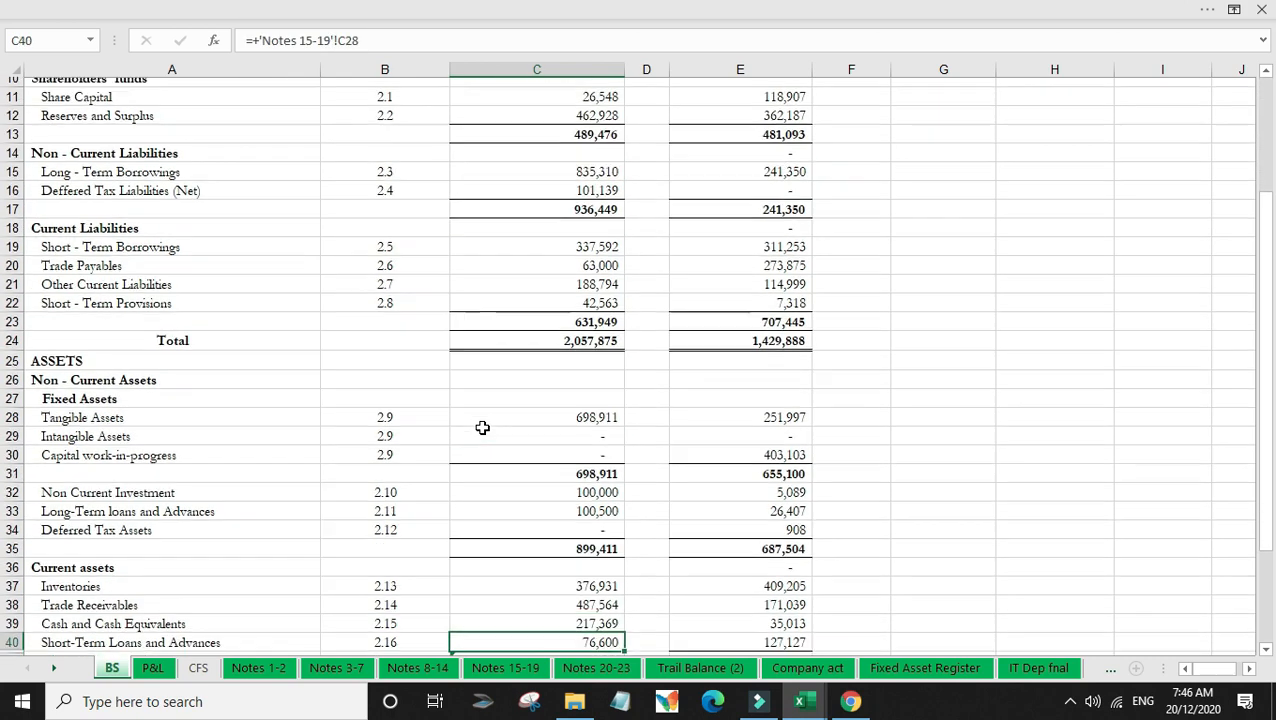
pyautogui.press('Down')
pyautogui.press('Down')
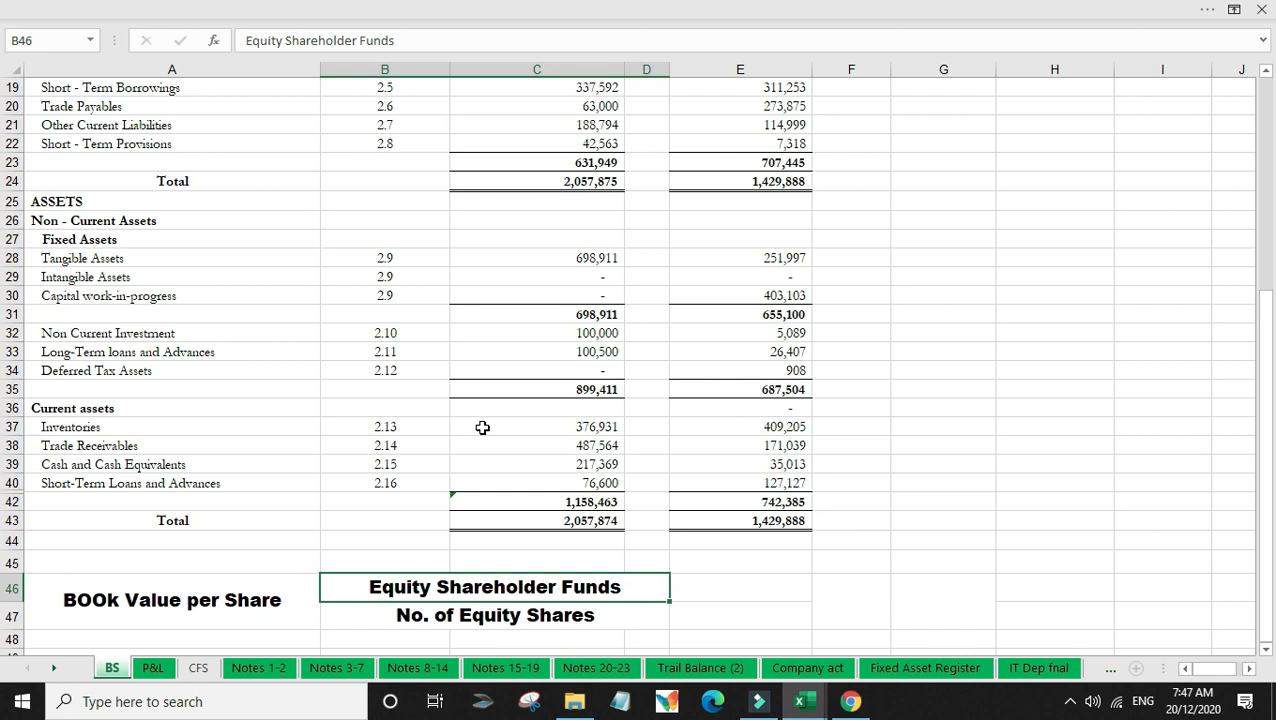
# Step: Enter Equity Shareholder Funds in E46 as 2020 paid-up equity share capital plus reserves and surplus, +'Notes 1-2'!D16+BS!C12
pyautogui.press('Right')
pyautogui.press('Right')
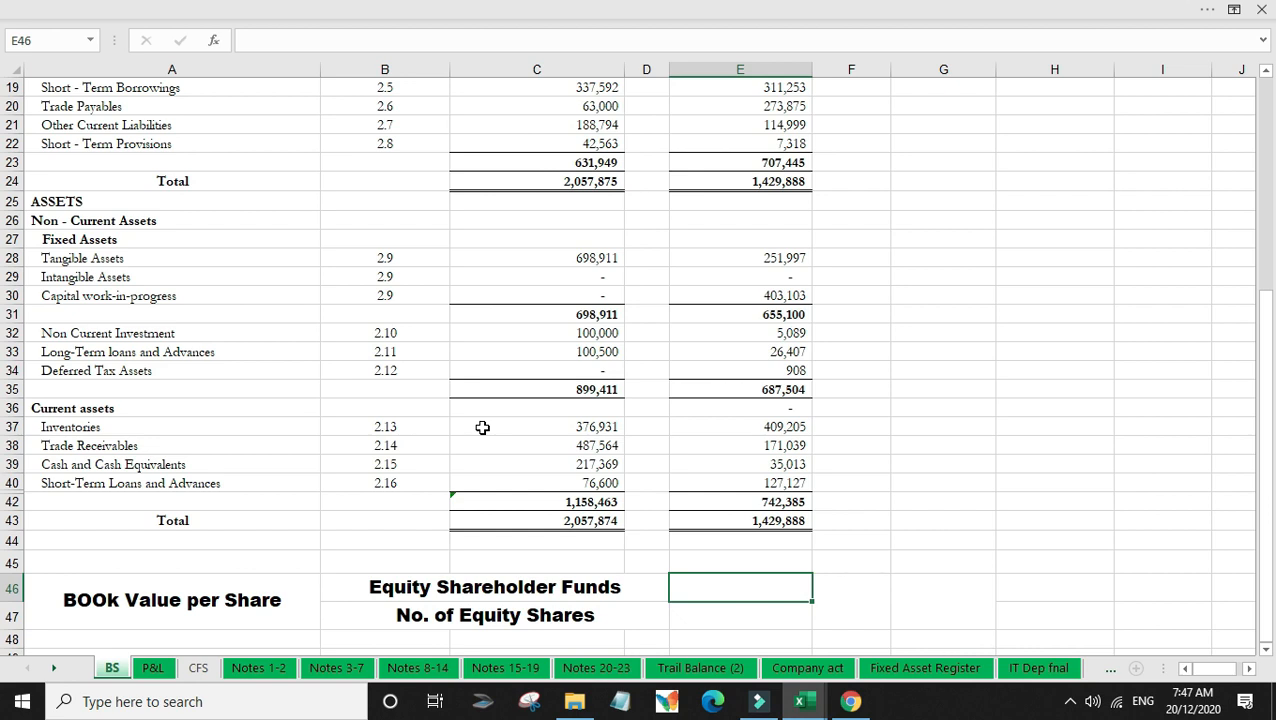
pyautogui.write('+')
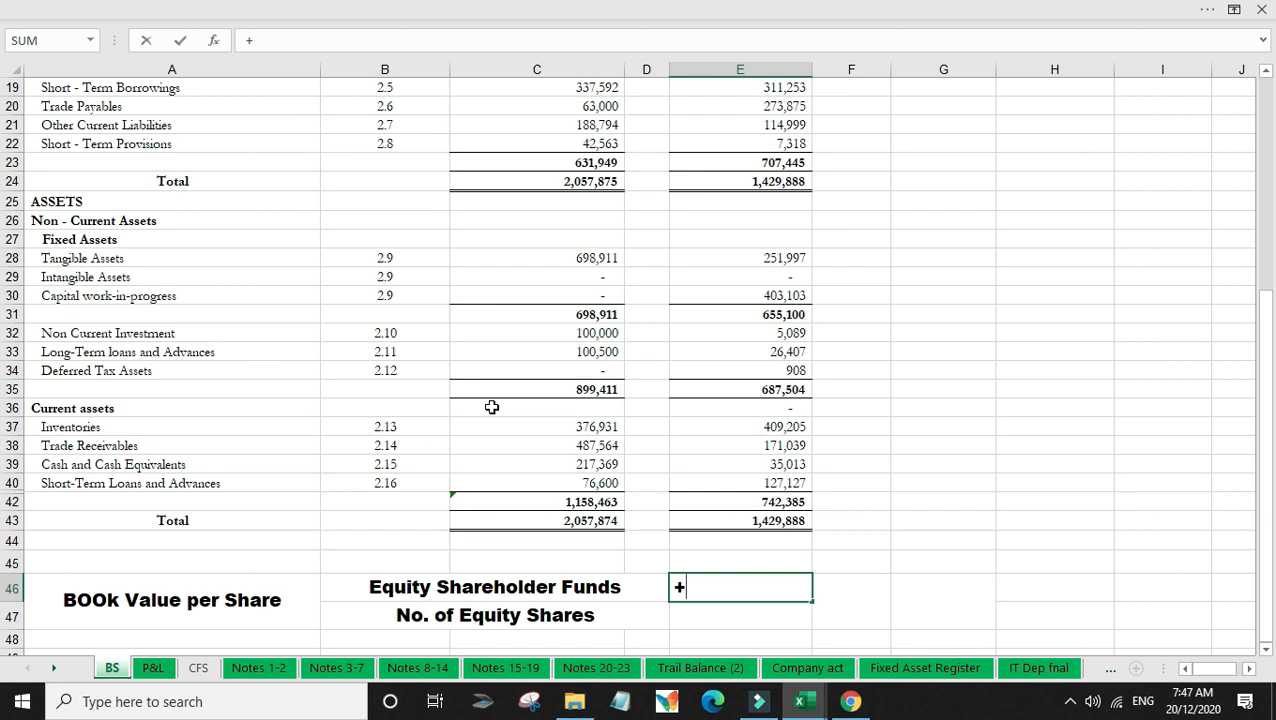
pyautogui.scroll(4, 491, 407)
pyautogui.scroll(2, 491, 407)
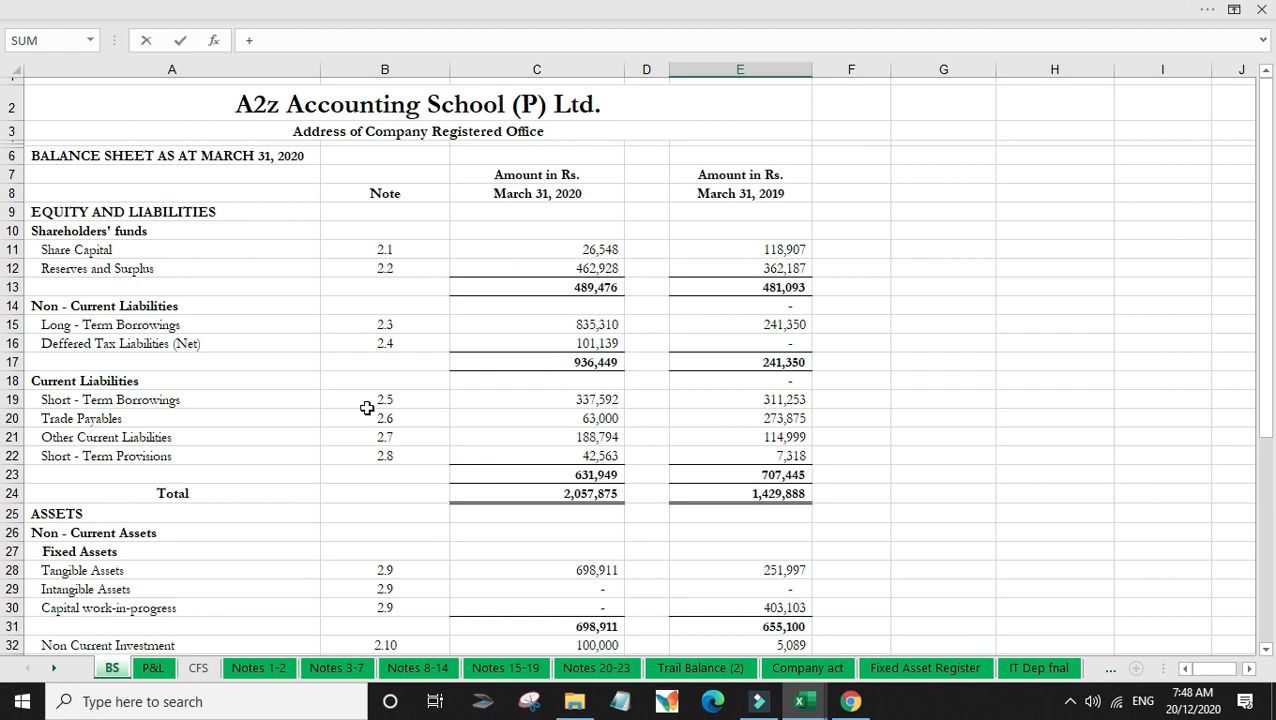
pyautogui.click(262, 668)
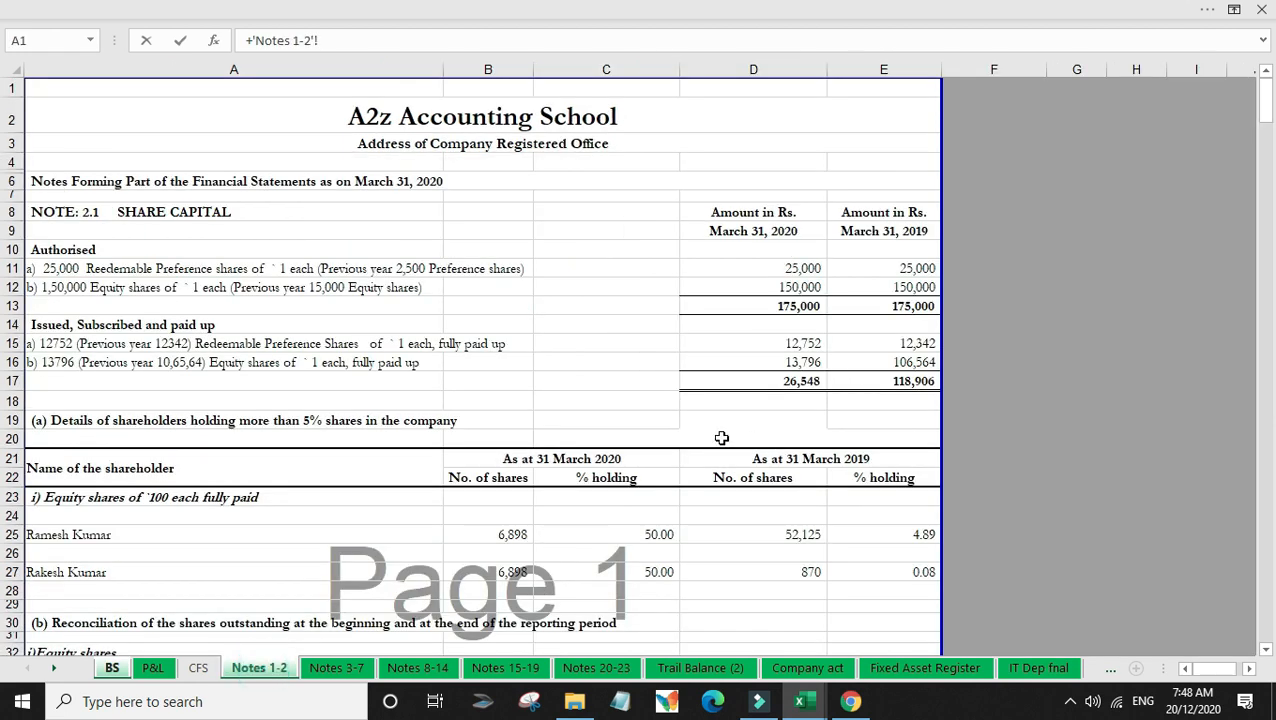
pyautogui.click(792, 362)
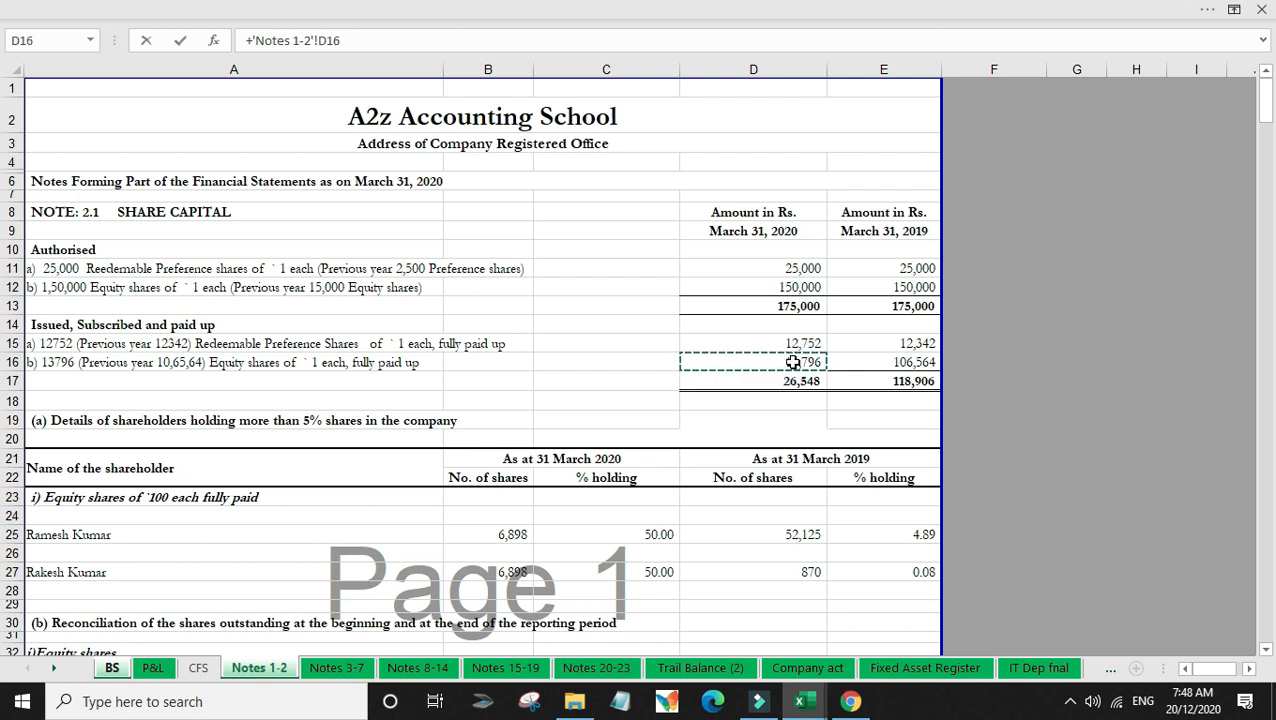
pyautogui.write('+')
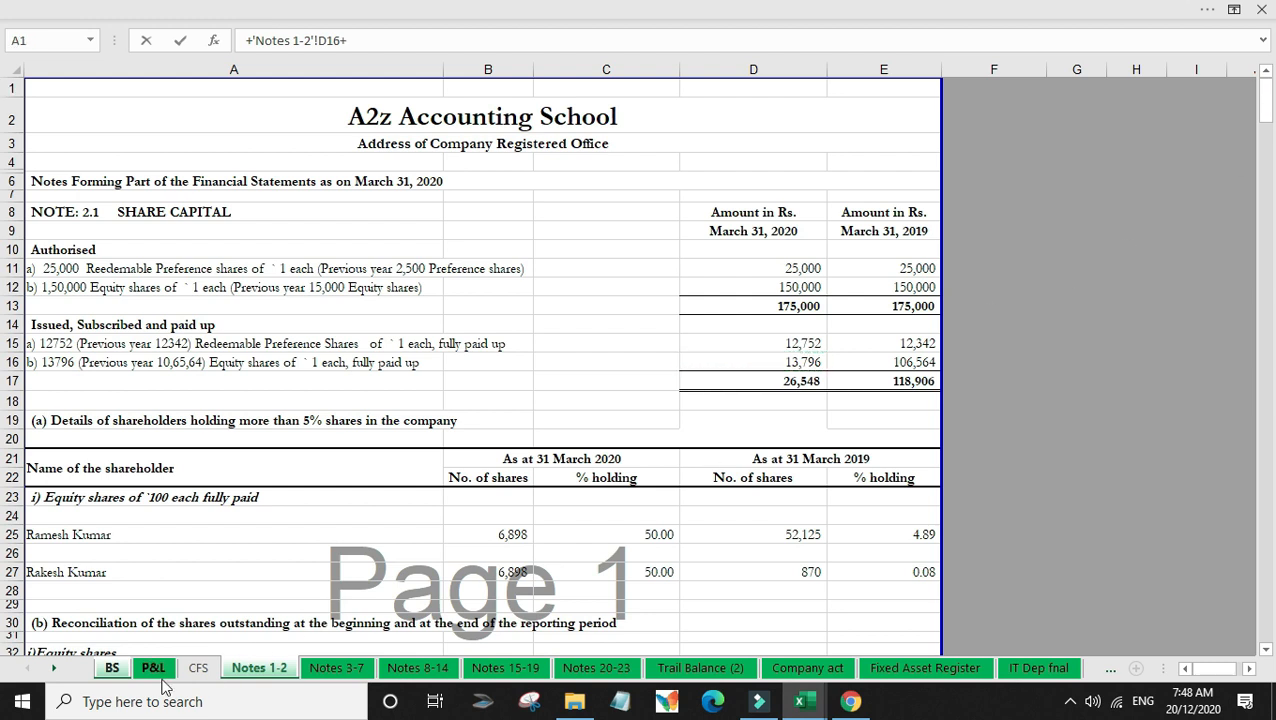
pyautogui.click(113, 674)
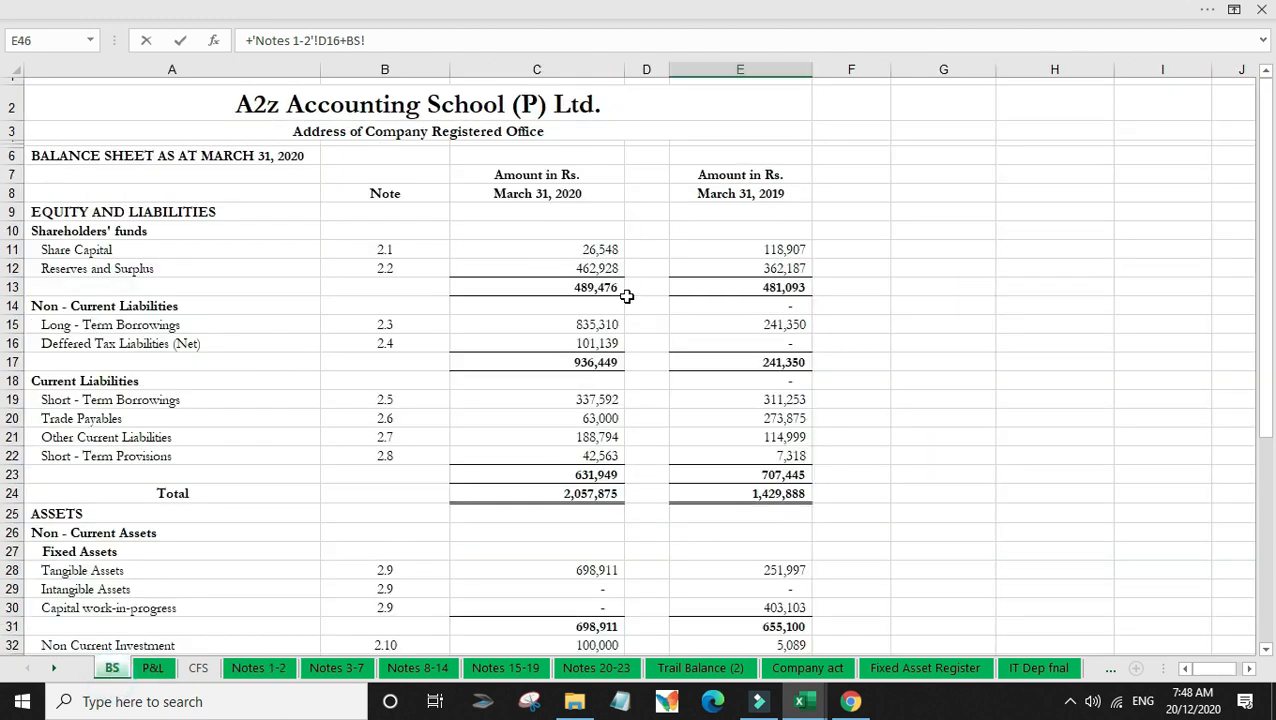
pyautogui.click(589, 271)
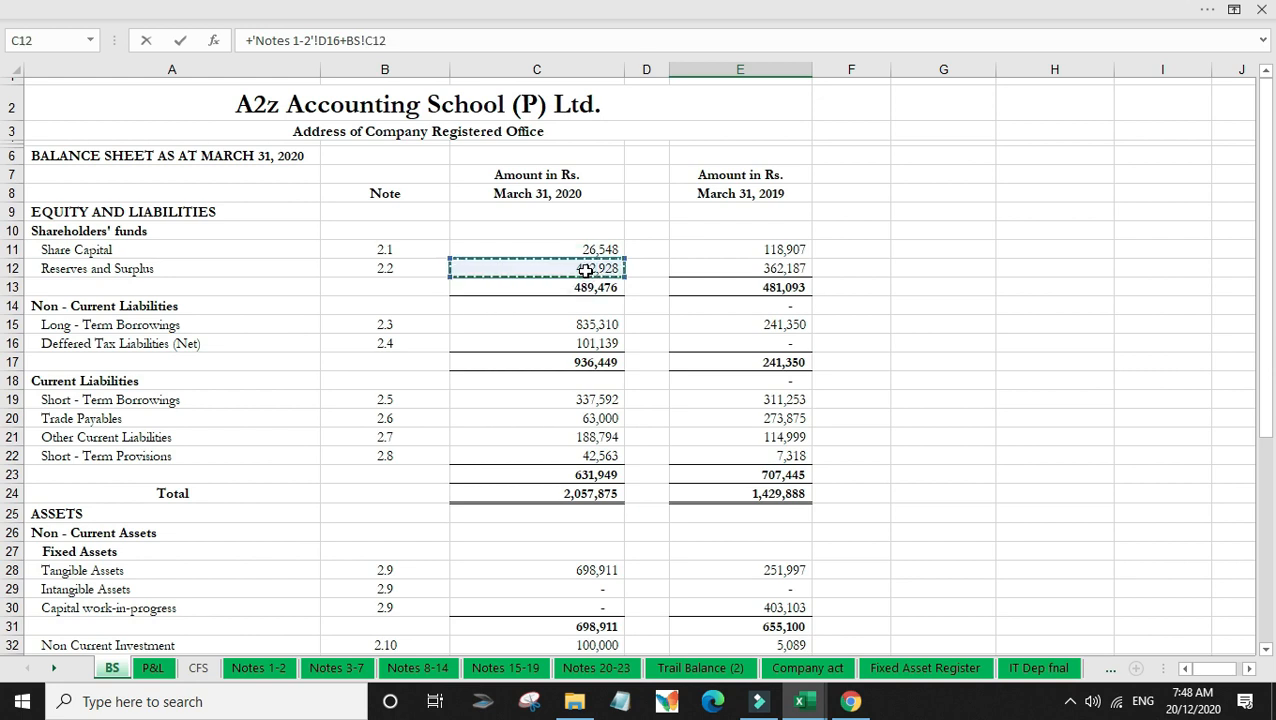
pyautogui.press('Return')
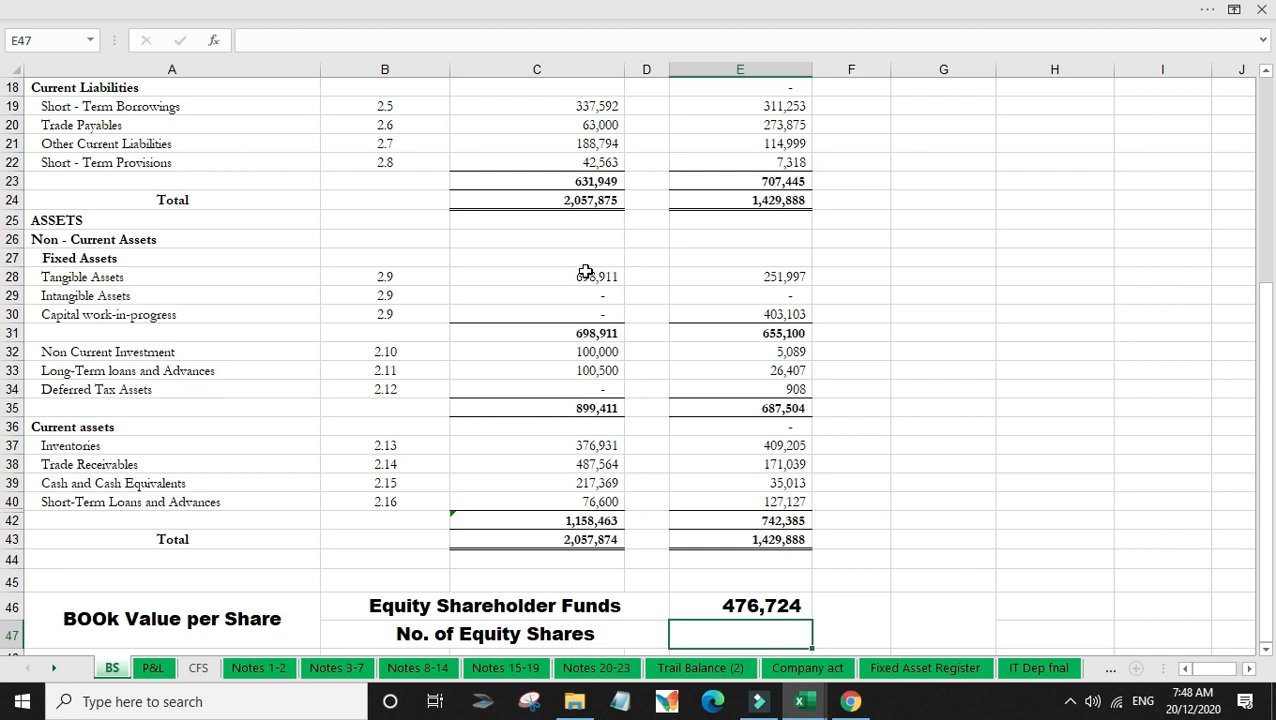
# Step: Enter No. of Equity Shares in E47 by linking to the equity shares outstanding at the end of 2020 in Notes 1-2, cell B38
pyautogui.write('+')
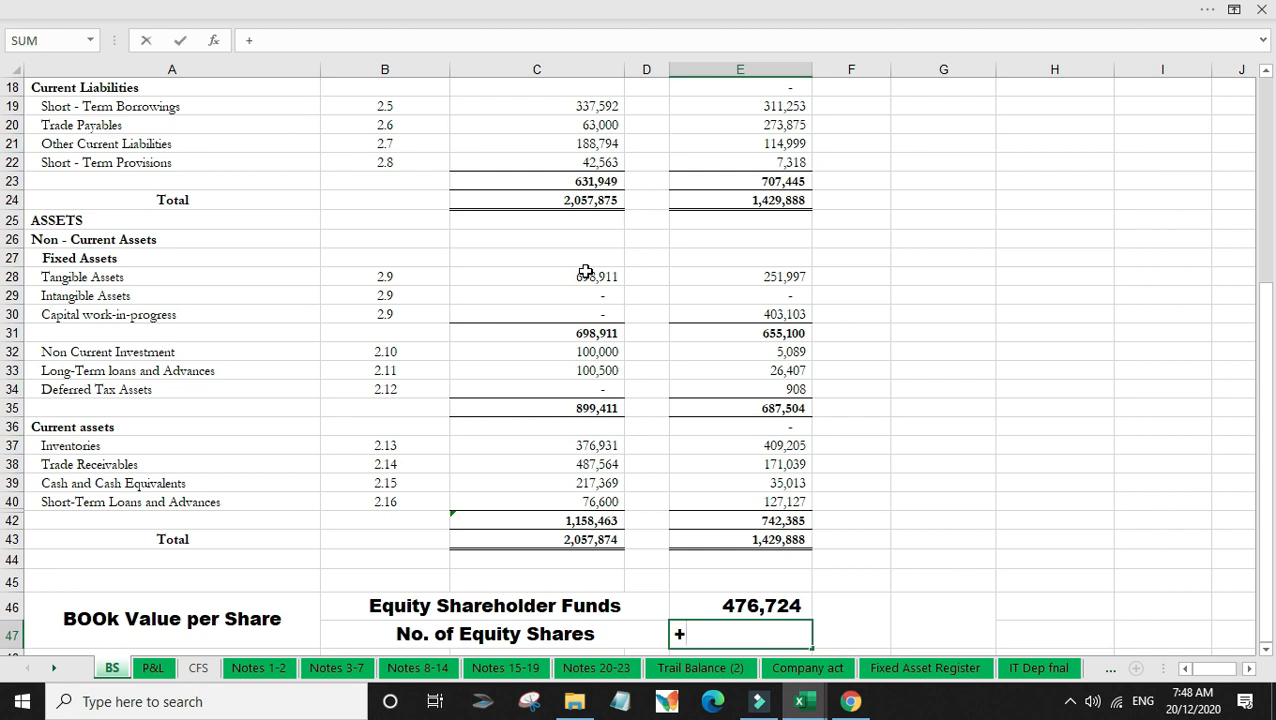
pyautogui.click(270, 676)
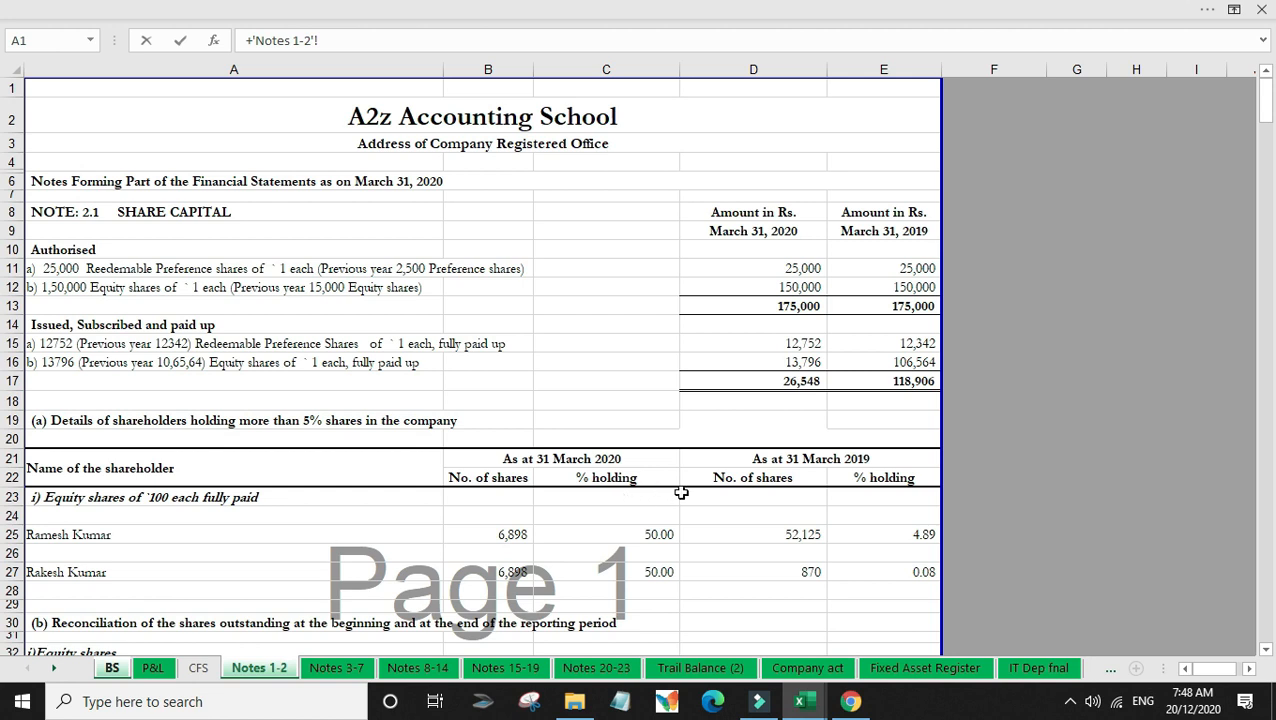
pyautogui.scroll(-1, 746, 473)
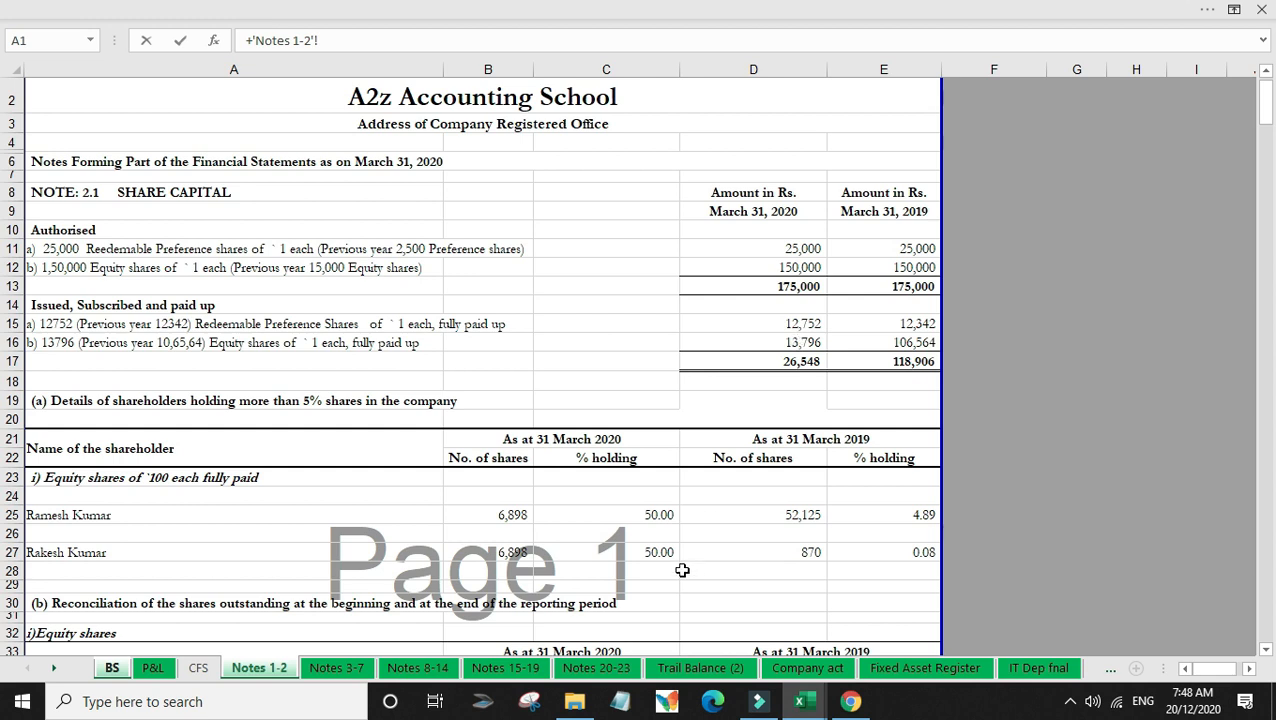
pyautogui.scroll(-4, 681, 570)
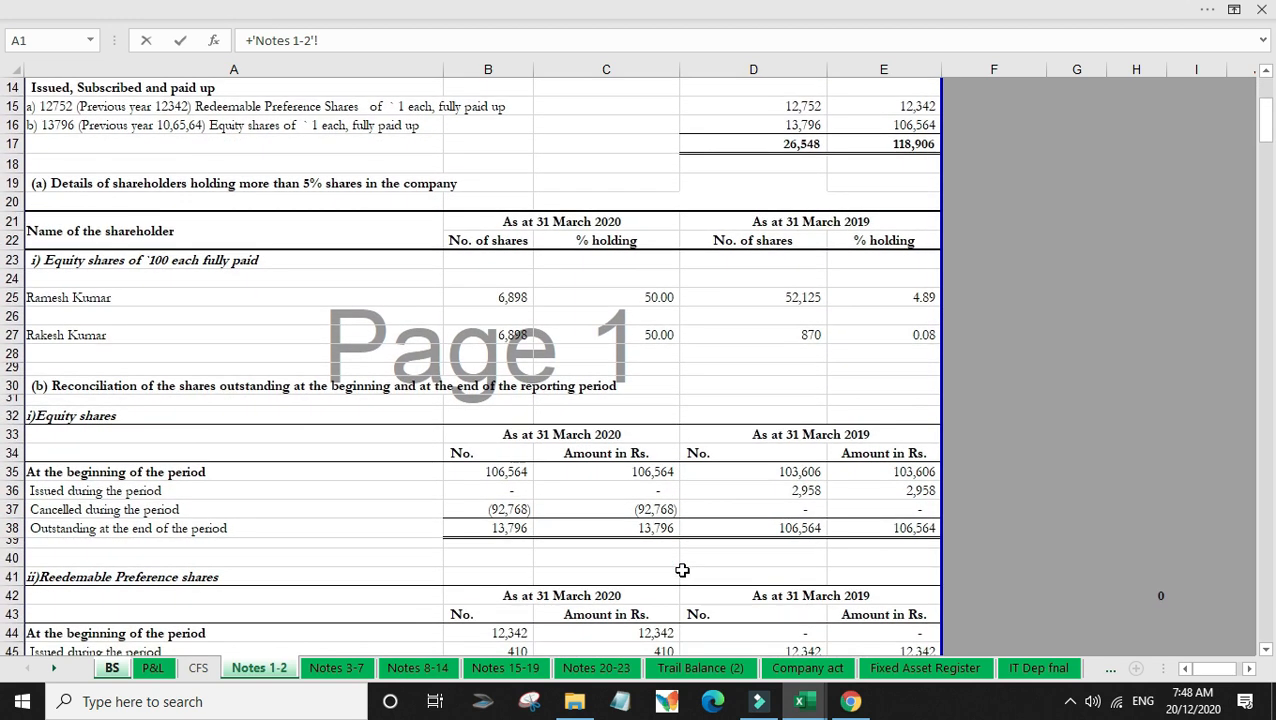
pyautogui.click(500, 528)
pyautogui.press('Return')
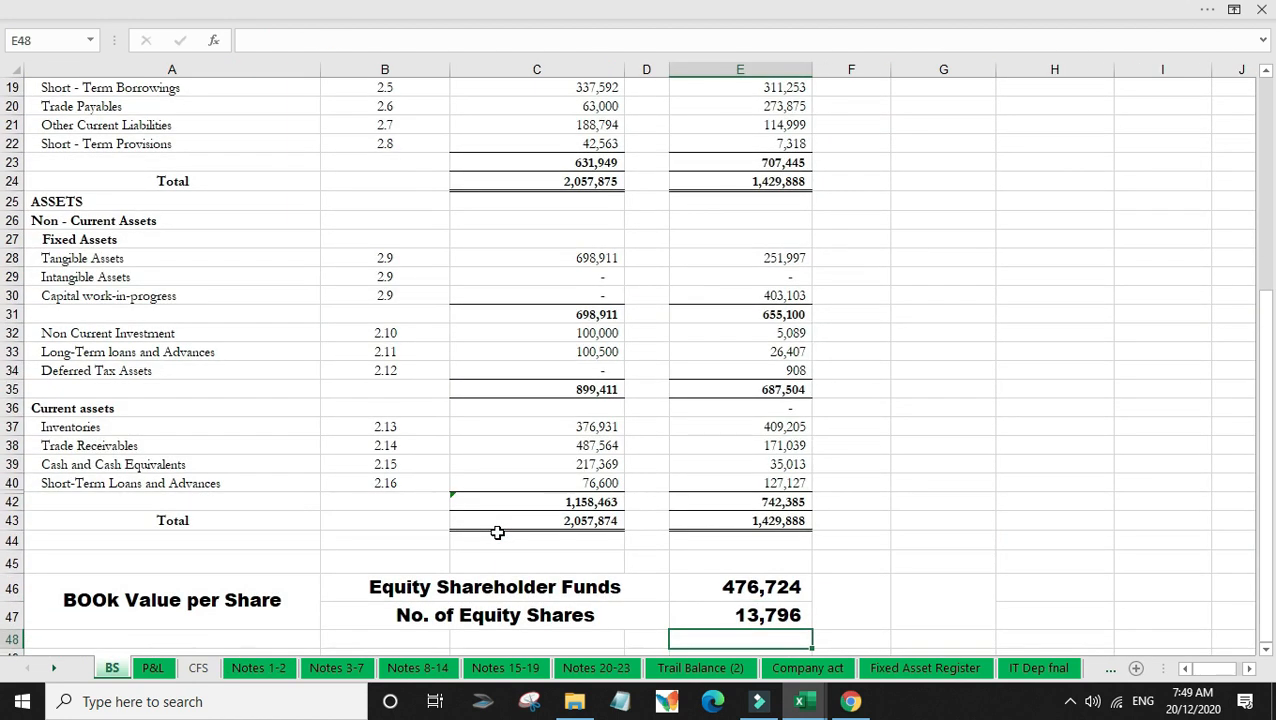
# Step: Calculate the book value per share beside the block in column F by dividing shareholder funds by equity shares, +E46/E47
pyautogui.press('Up')
pyautogui.press('Right')
pyautogui.write('+')
pyautogui.press('Left')
pyautogui.press('Up')
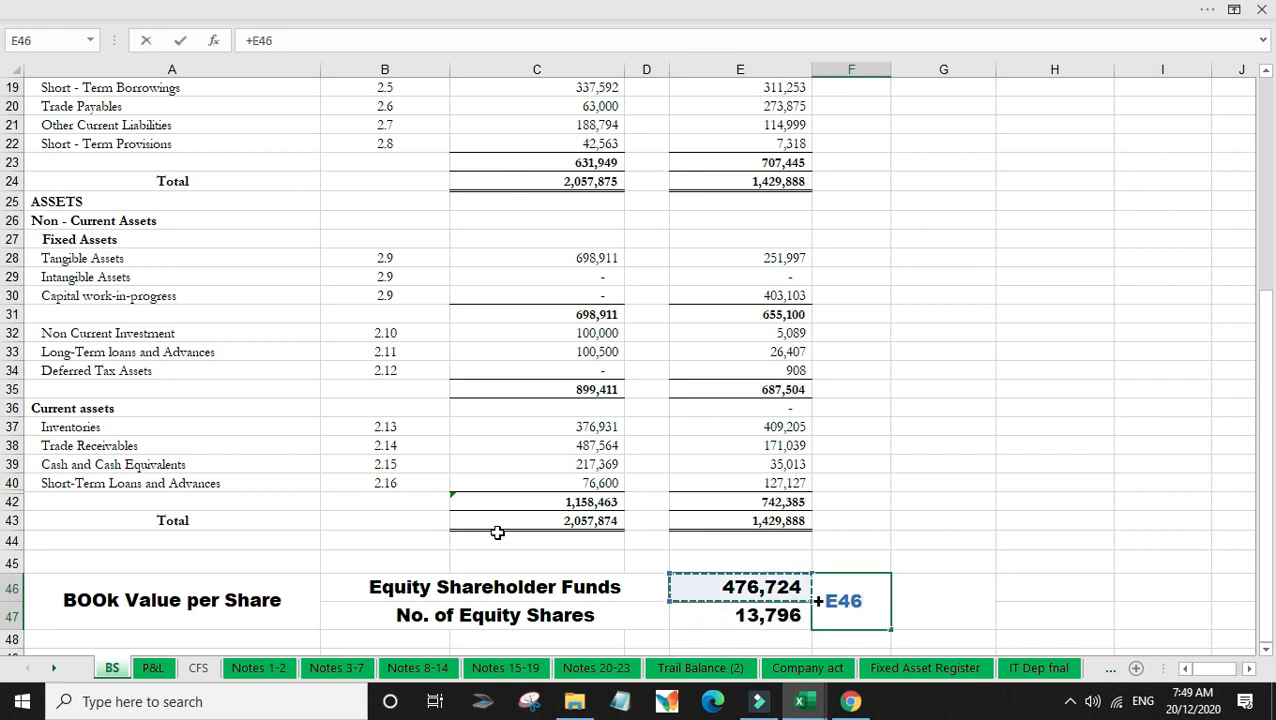
pyautogui.write('/')
pyautogui.press('Down')
pyautogui.press('Return')
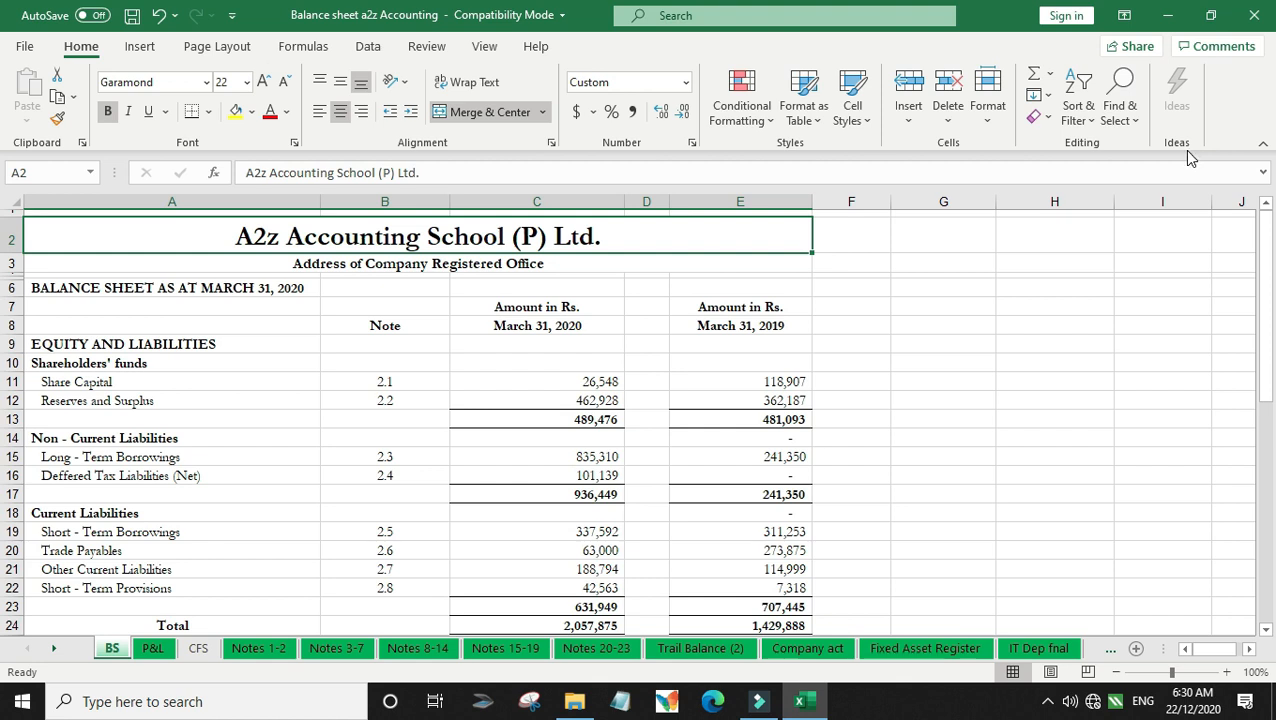
# Step: Examine the balance sheet from the heading down to the Cash Profit block and its formula below the totals
pyautogui.press('Down')
pyautogui.press('Down')
pyautogui.press('Down')
pyautogui.press('Down')
pyautogui.press('Down')
pyautogui.press('Down')
pyautogui.press('Down')
pyautogui.press('Down')
pyautogui.press('Down')
pyautogui.press('Down')
pyautogui.press('Down')
pyautogui.press('Down')
pyautogui.press('Down')
pyautogui.press('Down')
pyautogui.press('Down')
pyautogui.press('Down')
pyautogui.press('Down')
pyautogui.press('Down')
pyautogui.press('Down')
pyautogui.press('Down')
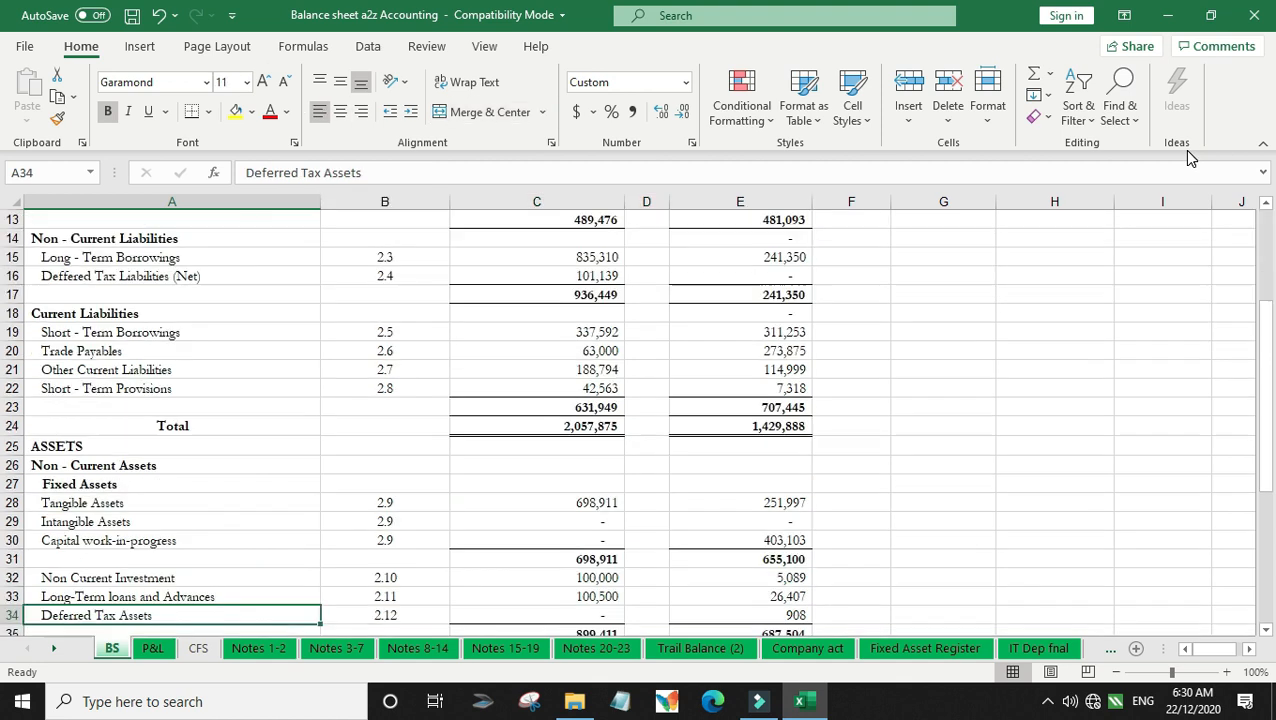
pyautogui.press('Up')
pyautogui.press('Up')
pyautogui.press('Up')
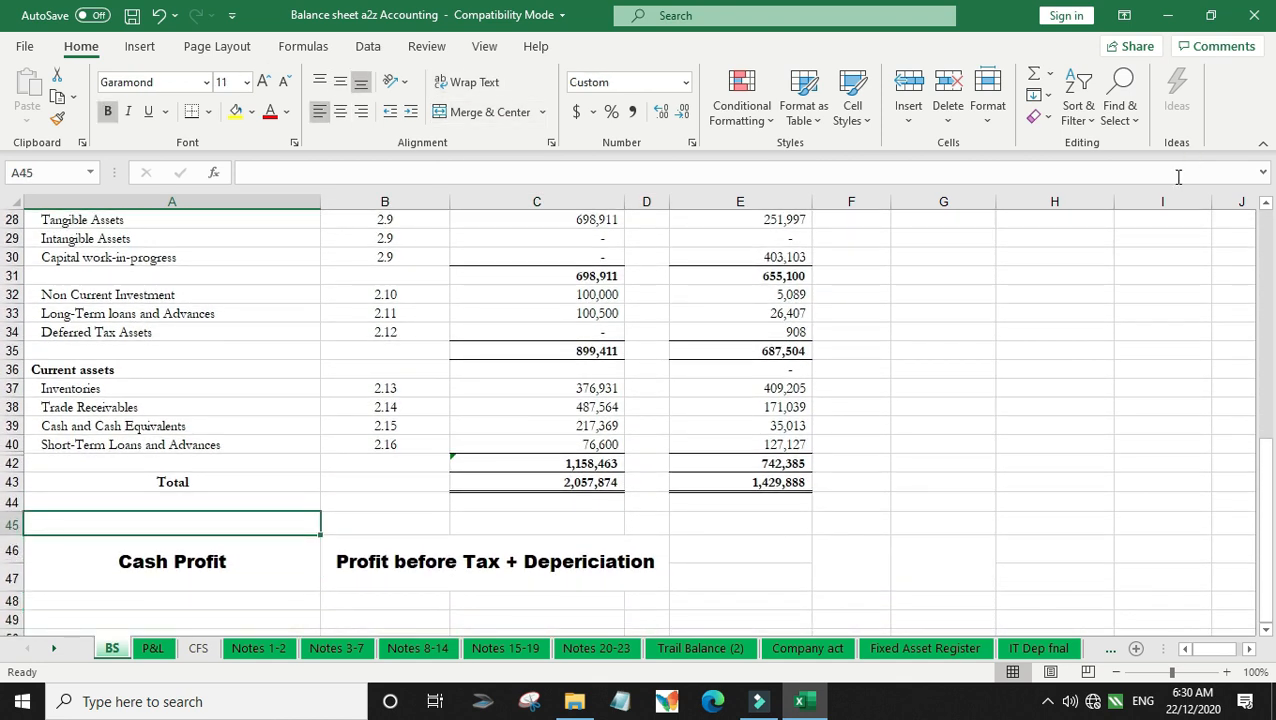
# Step: Look up the Profit before tax line and the expense items on the P&L sheet
pyautogui.click(153, 648)
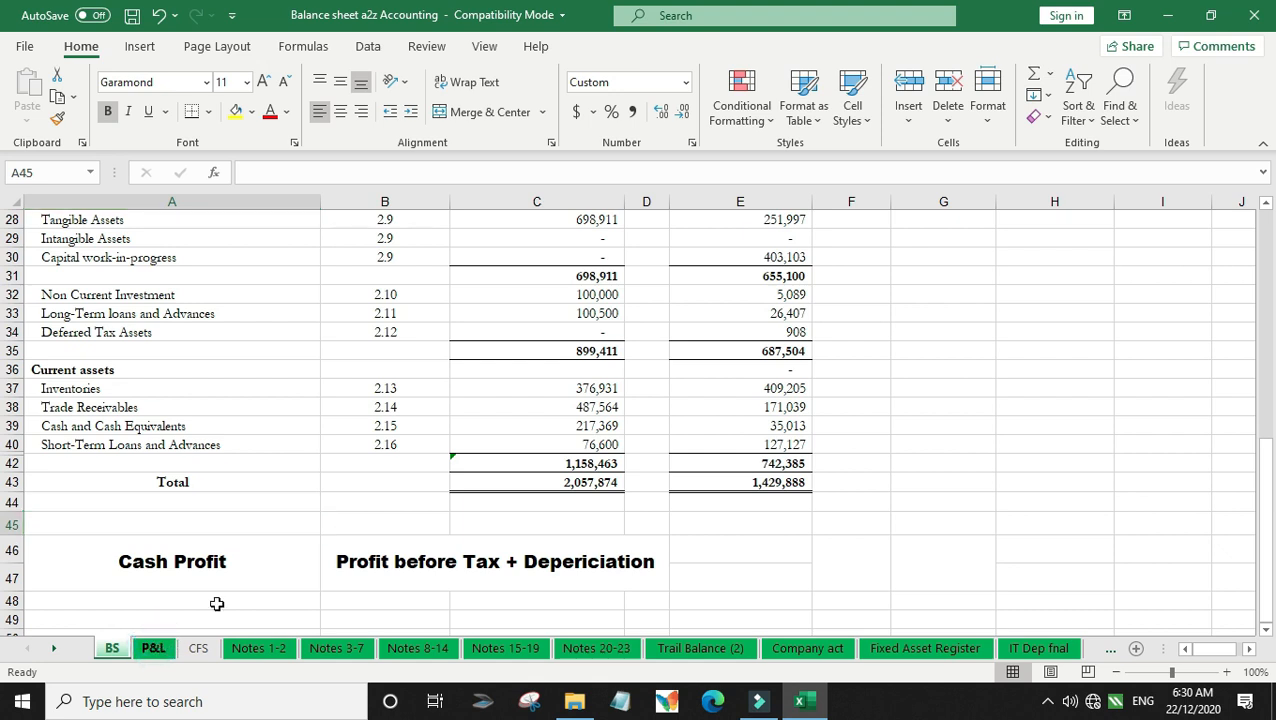
pyautogui.click(327, 444)
pyautogui.scroll(5, 325, 443)
pyautogui.scroll(1, 325, 443)
pyautogui.scroll(-5, 322, 441)
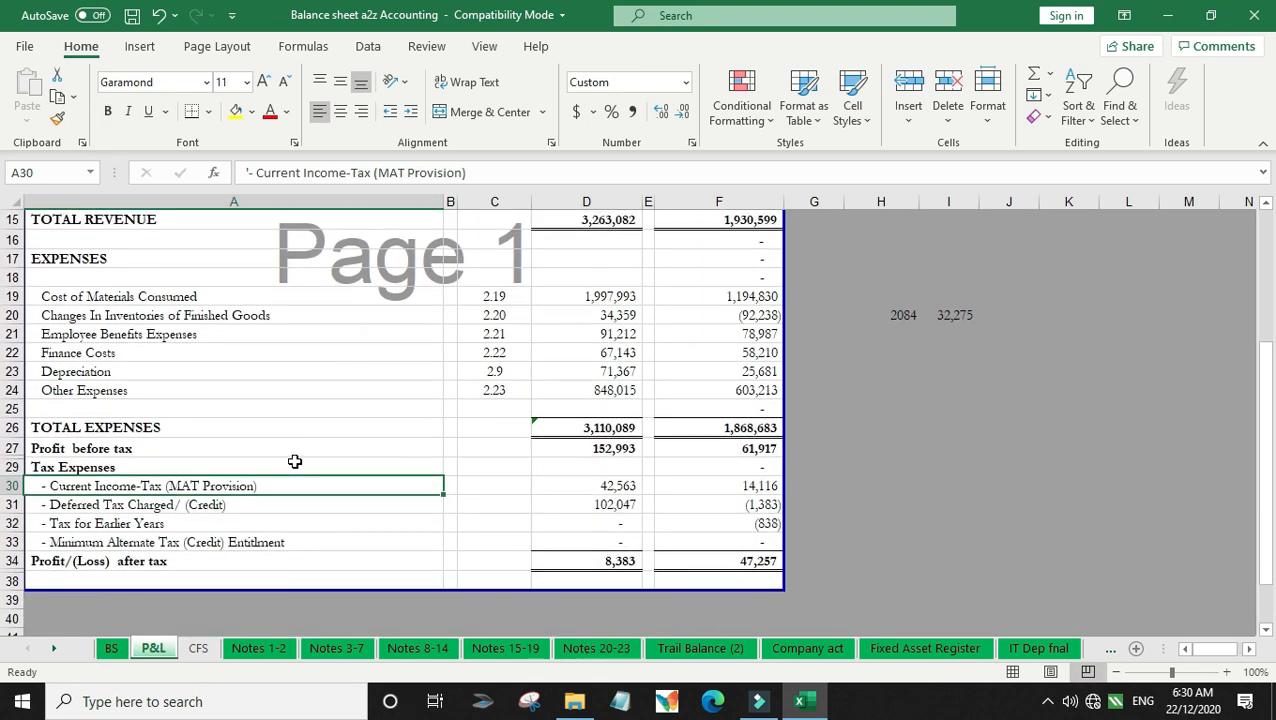
pyautogui.click(180, 452)
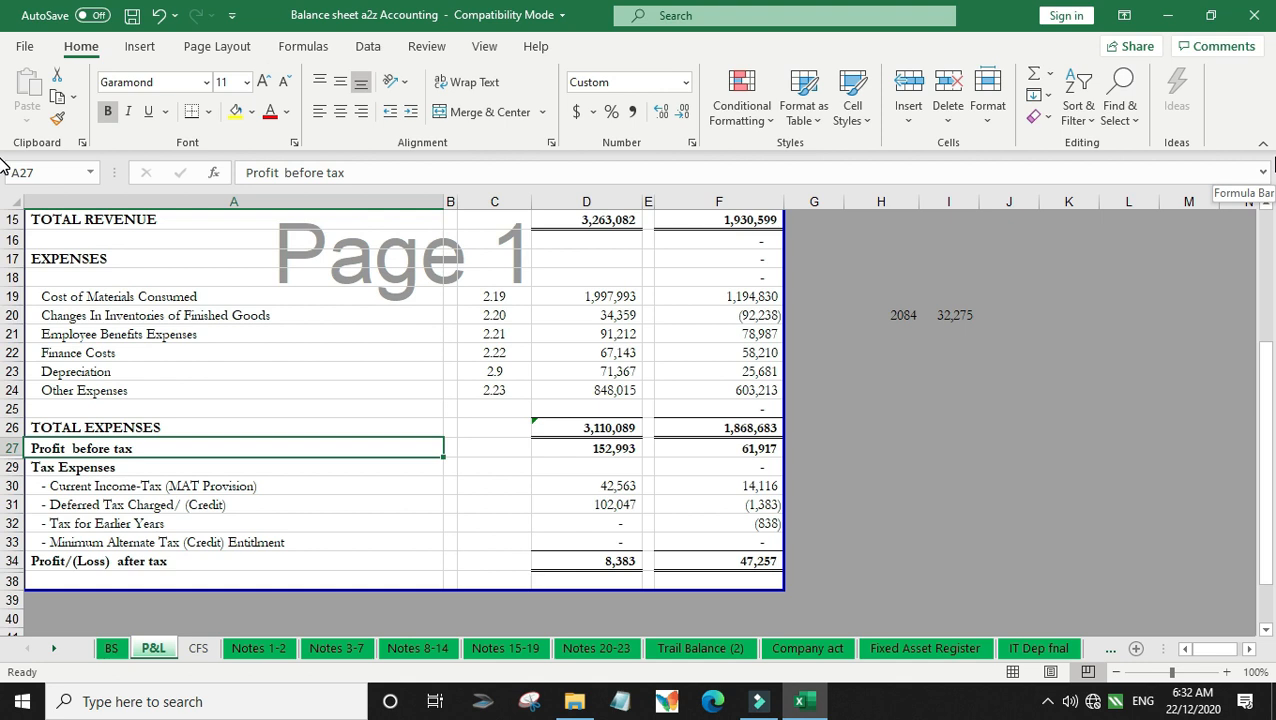
# Step: Label B48 on the BS sheet "Profit before TAX" and link C48 to the 2020 profit before tax, +'P&L'!D27
pyautogui.click(111, 648)
pyautogui.click(180, 563)
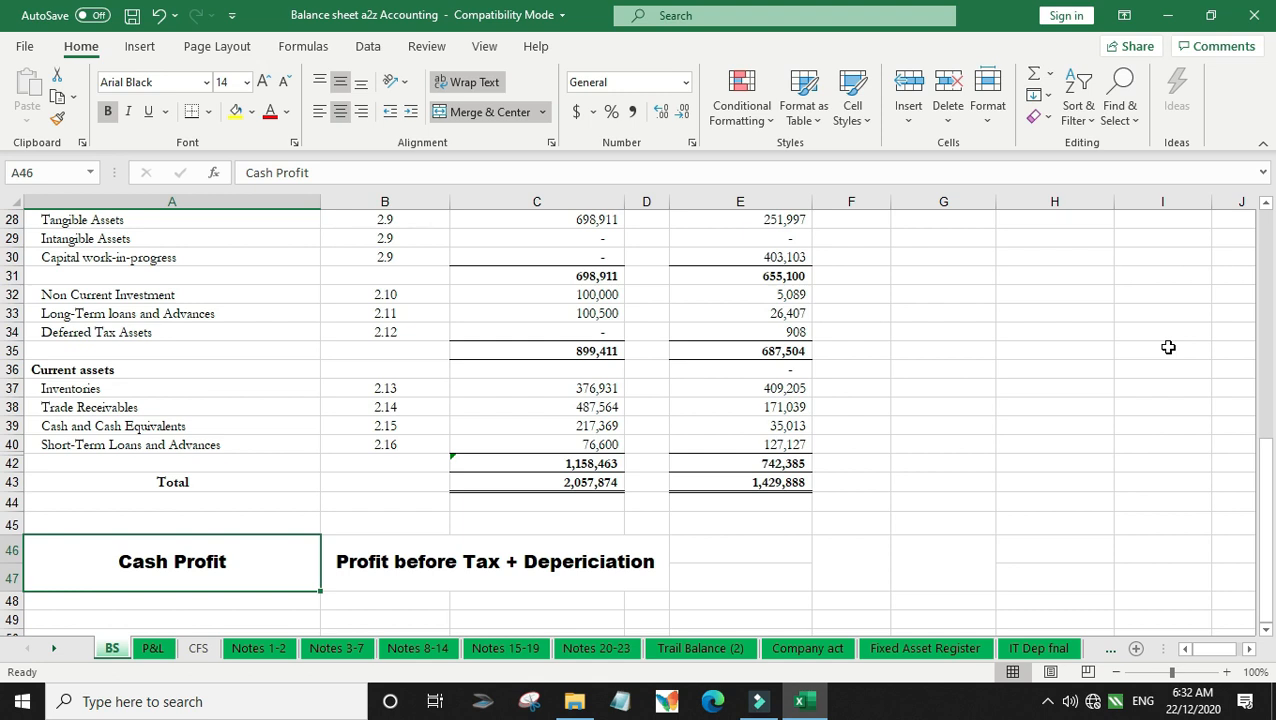
pyautogui.press('Down')
pyautogui.press('Right')
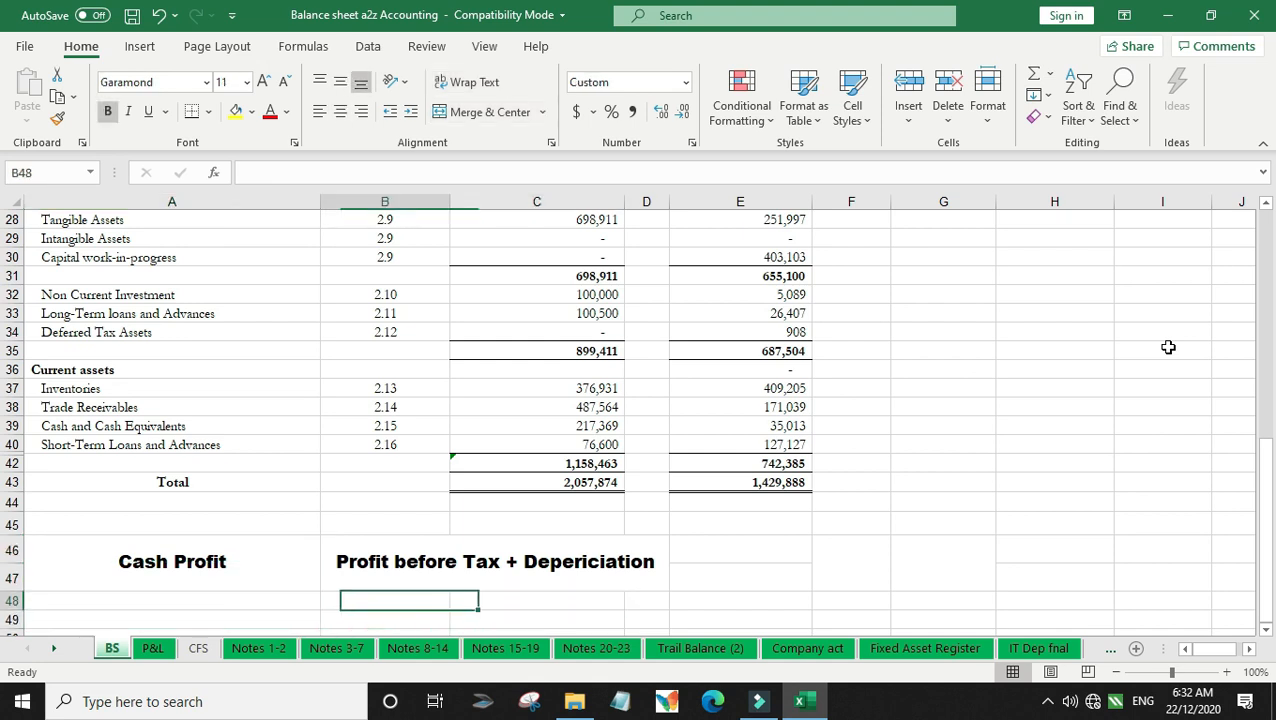
pyautogui.write('Prf')
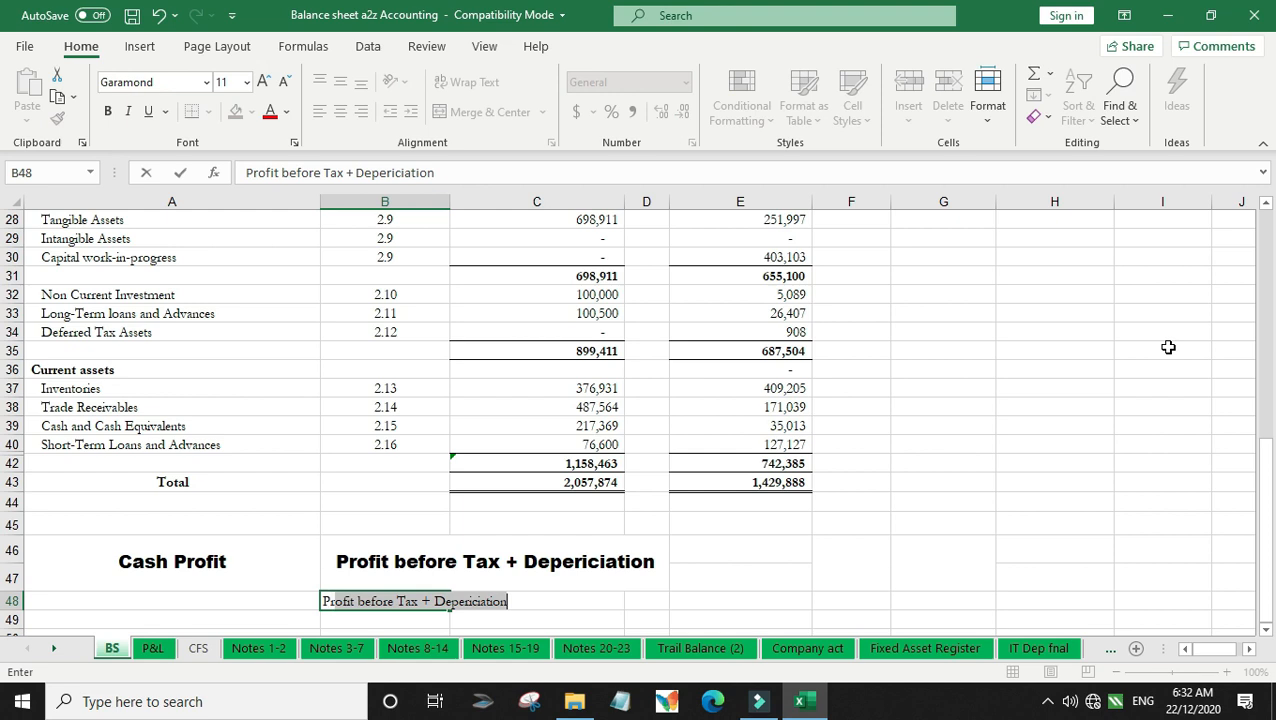
pyautogui.press('BackSpace')
pyautogui.press('BackSpace')
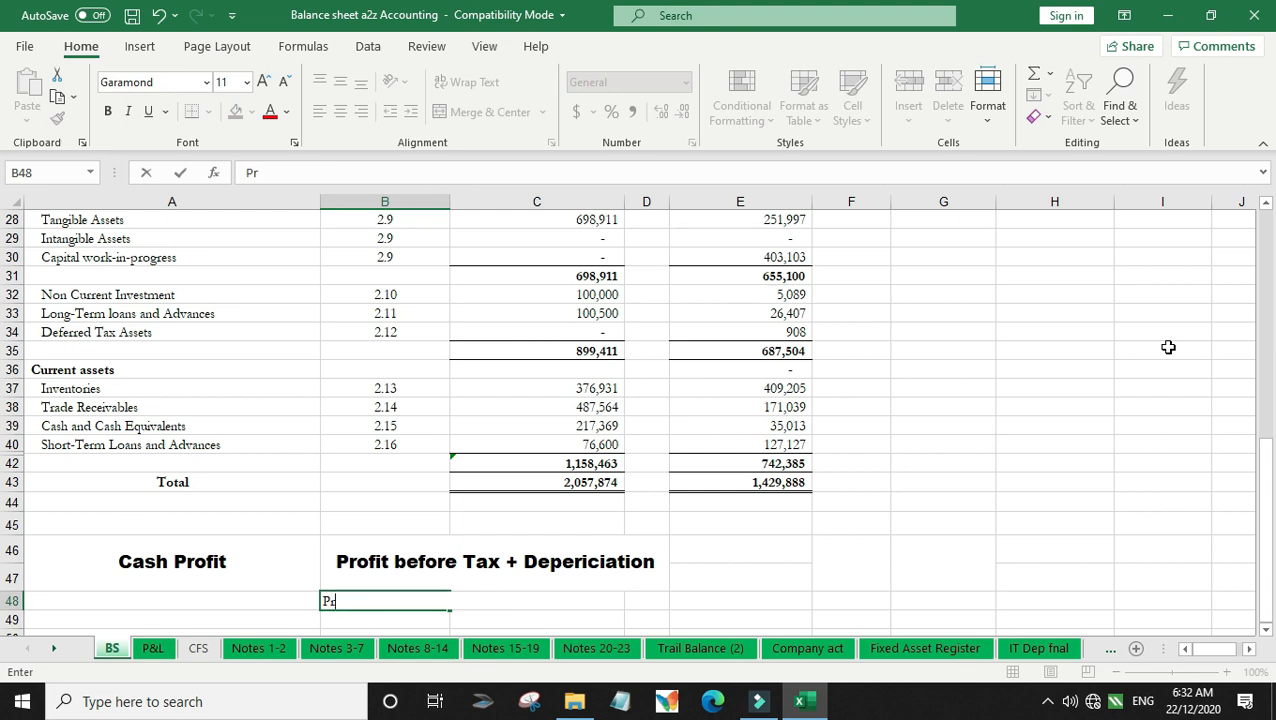
pyautogui.write('rofit before TAX')
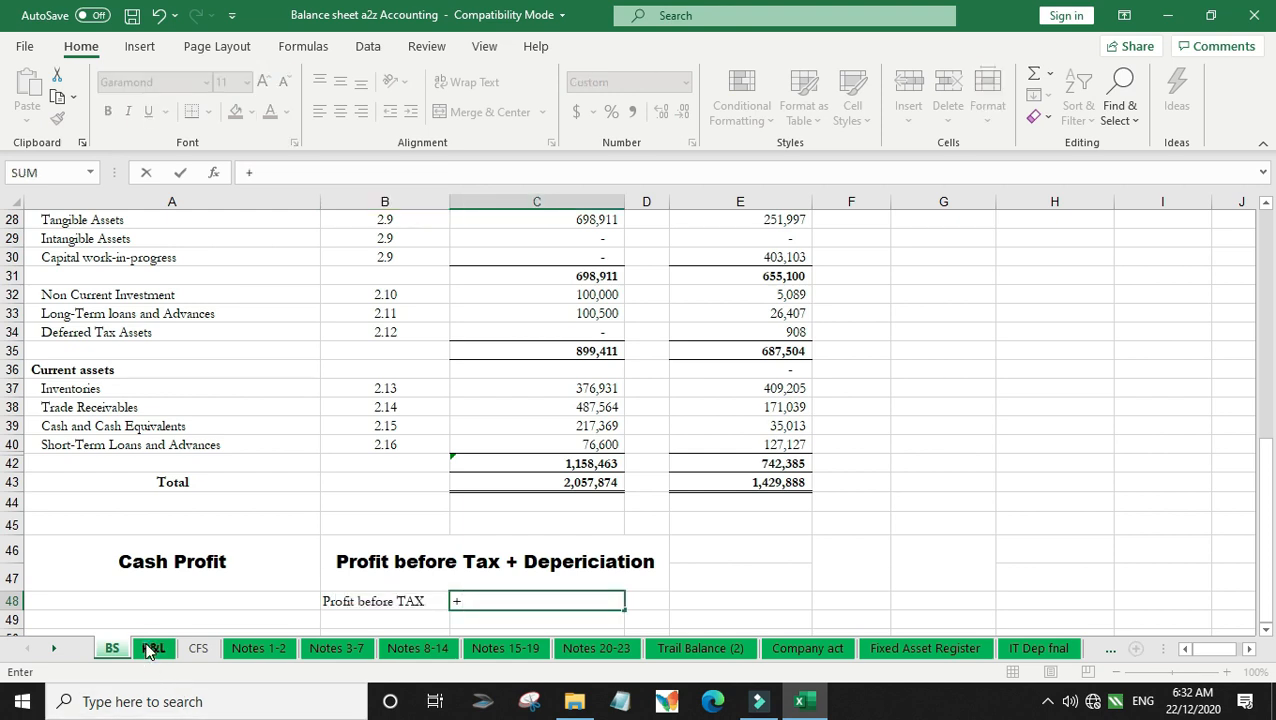
pyautogui.click(152, 648)
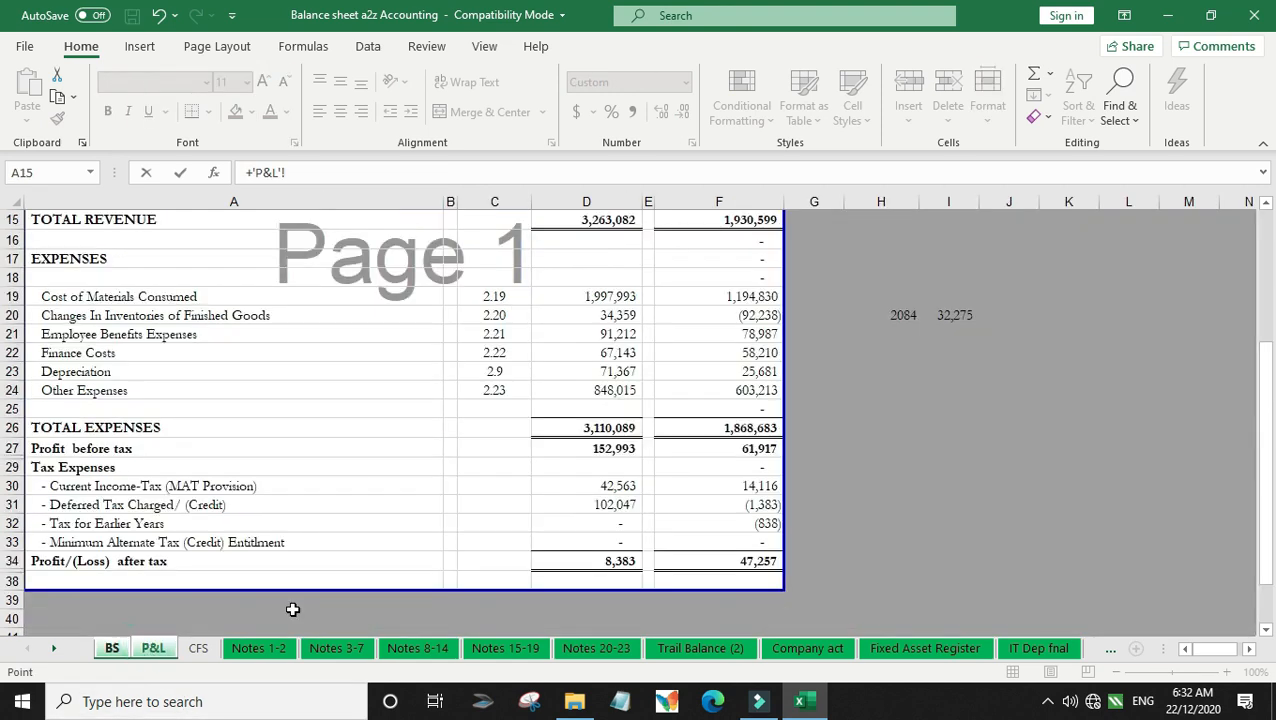
pyautogui.click(593, 455)
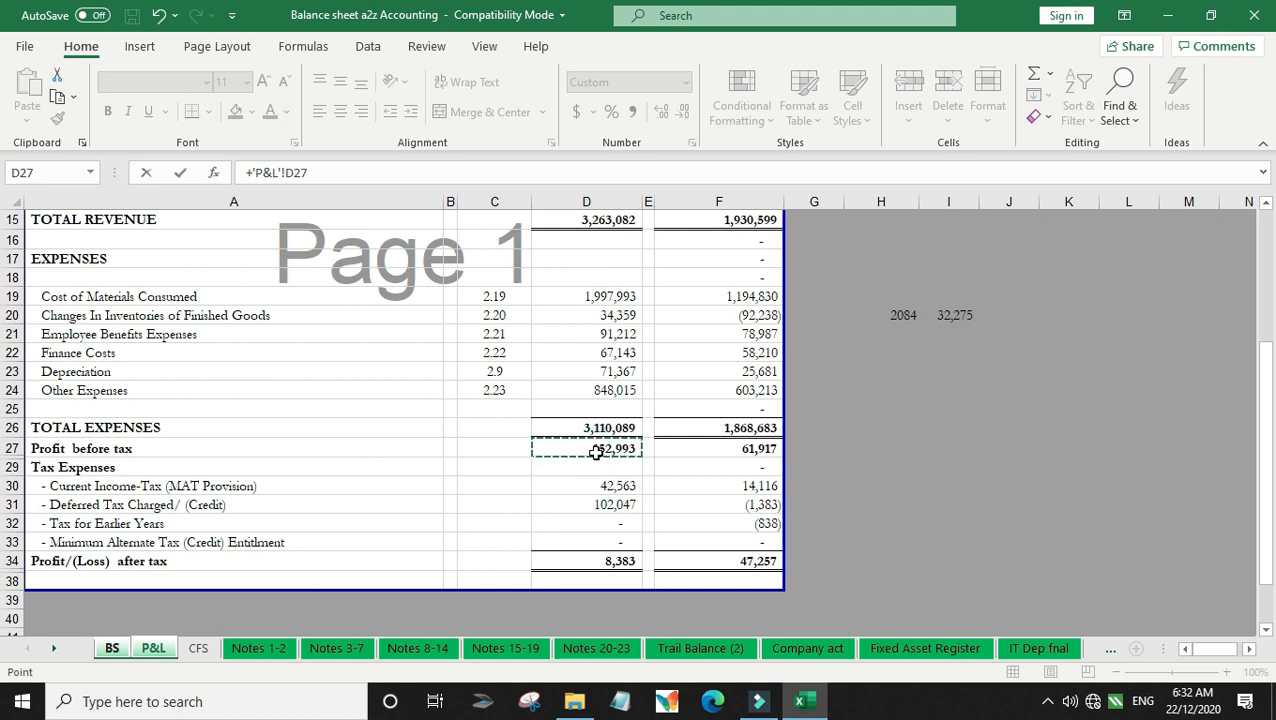
pyautogui.press('Return')
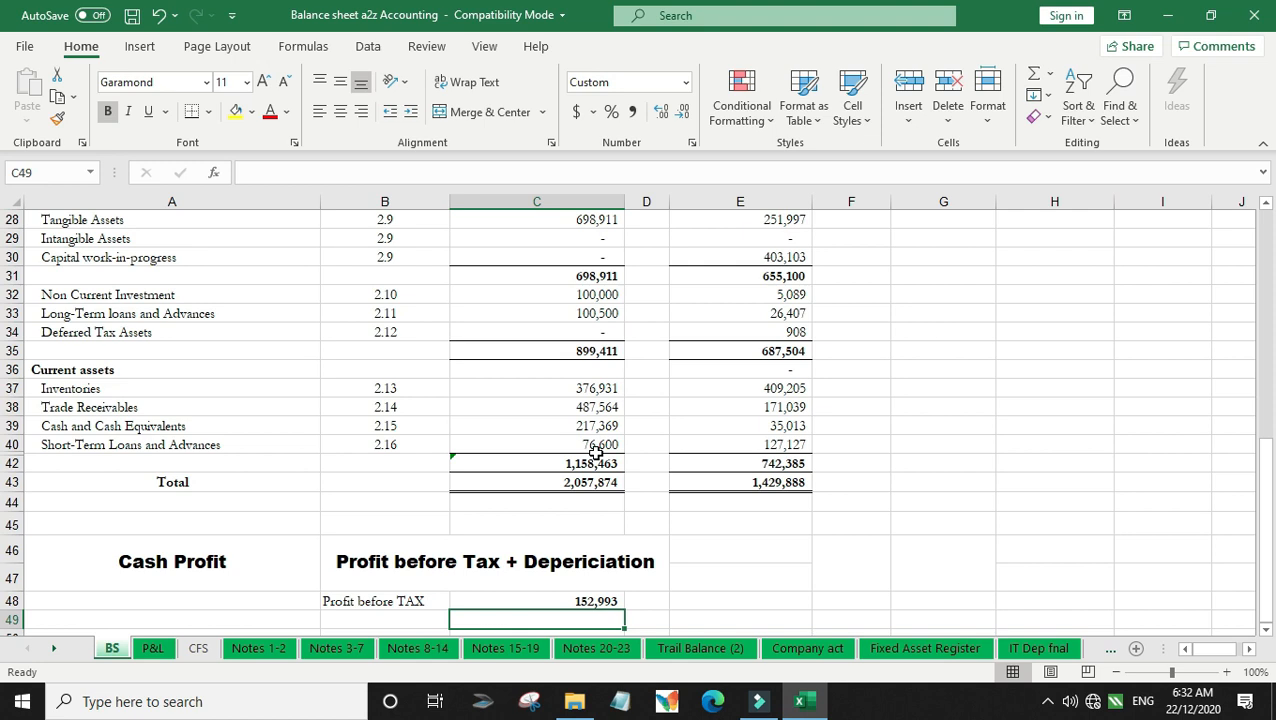
# Step: Label B49 "Depericiation" and link C49 to the 2020 depreciation expense, +'P&L'!D23
pyautogui.press('Left')
pyautogui.write('Depreciation')
pyautogui.press('Tab')
pyautogui.write('+')
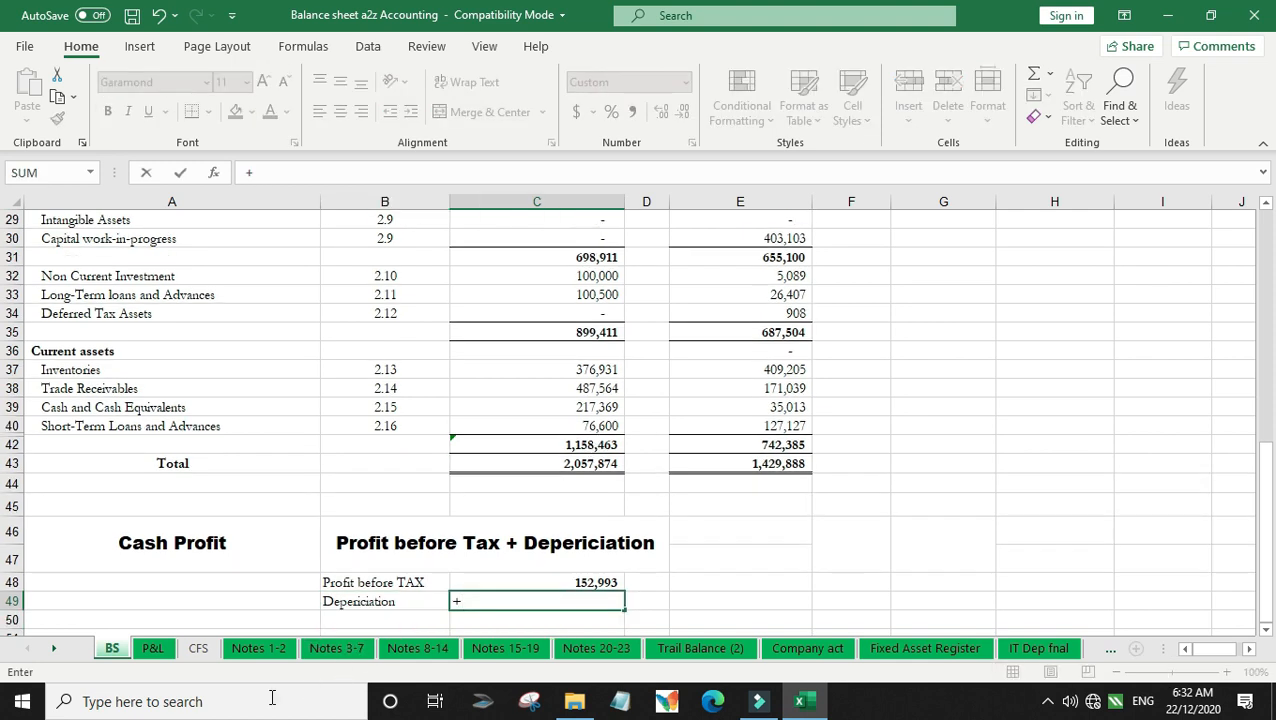
pyautogui.click(153, 648)
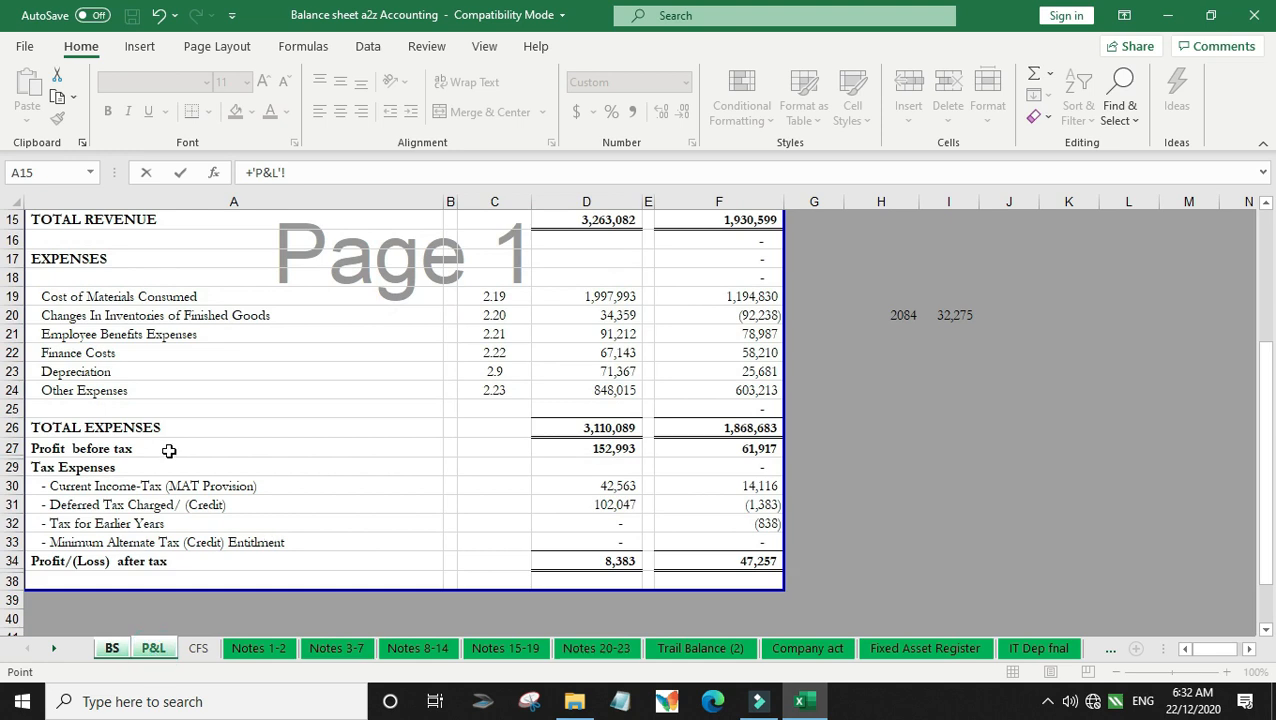
pyautogui.click(582, 373)
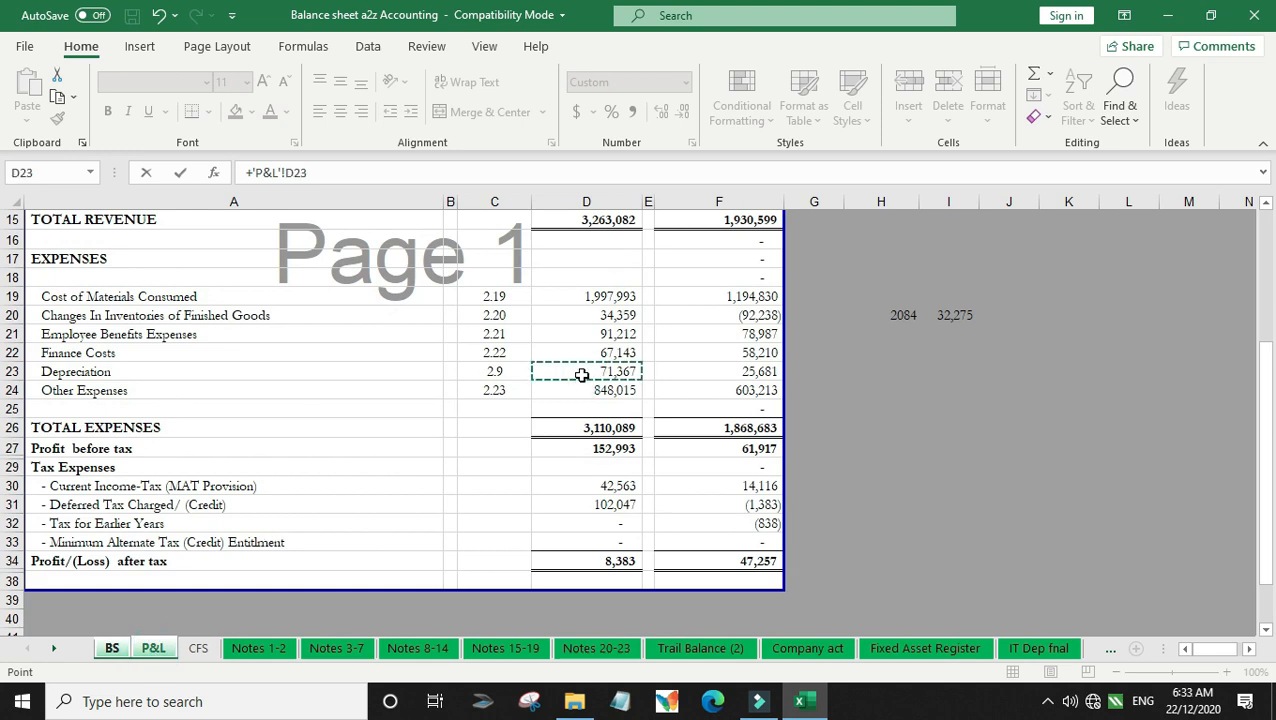
pyautogui.press('Return')
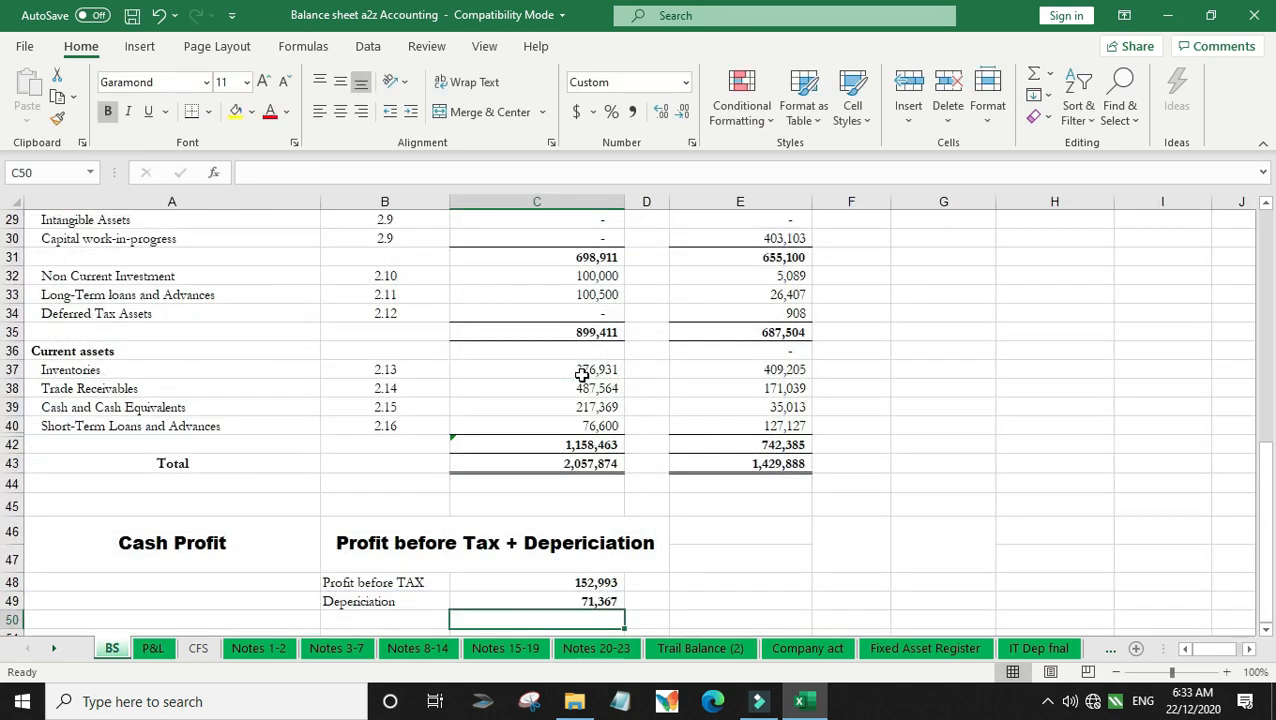
# Step: Label B50 "Cash Profit" below the depreciation row
pyautogui.press('Left')
pyautogui.write('Cash')
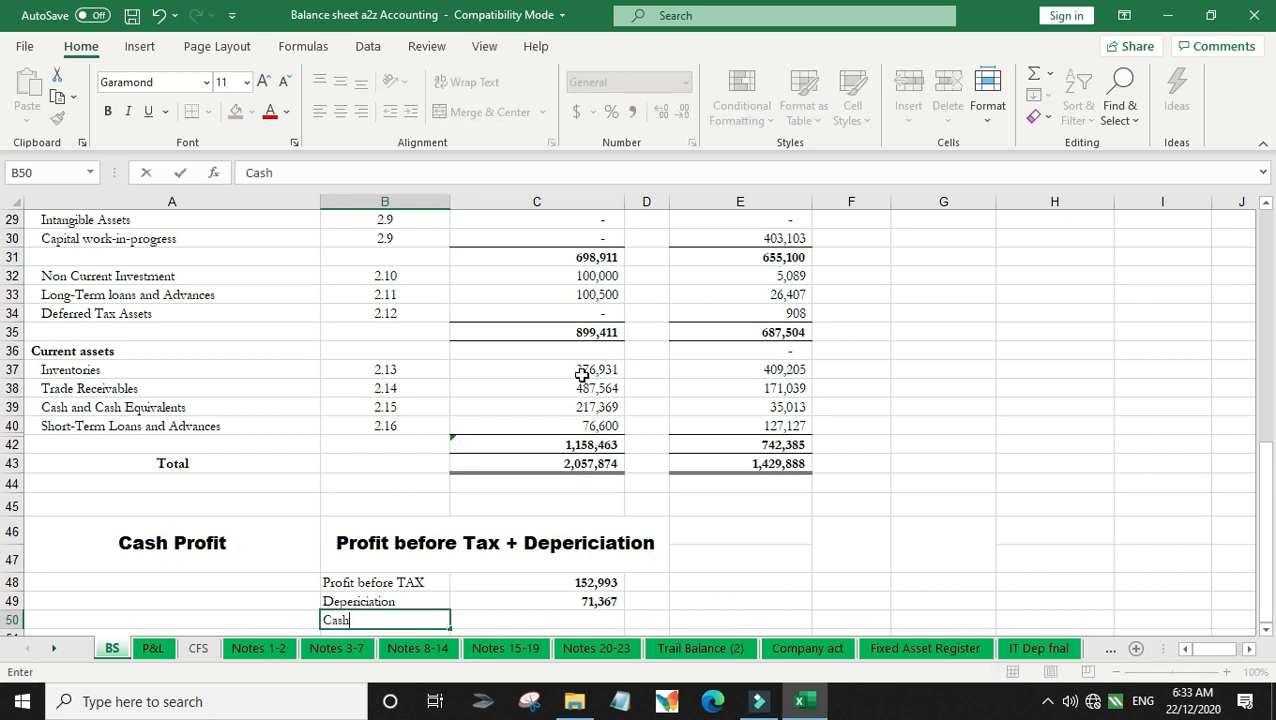
pyautogui.write(' Prodit')
pyautogui.press('BackSpace')
pyautogui.press('BackSpace')
pyautogui.press('BackSpace')
pyautogui.write('fit')
pyautogui.press('Return')
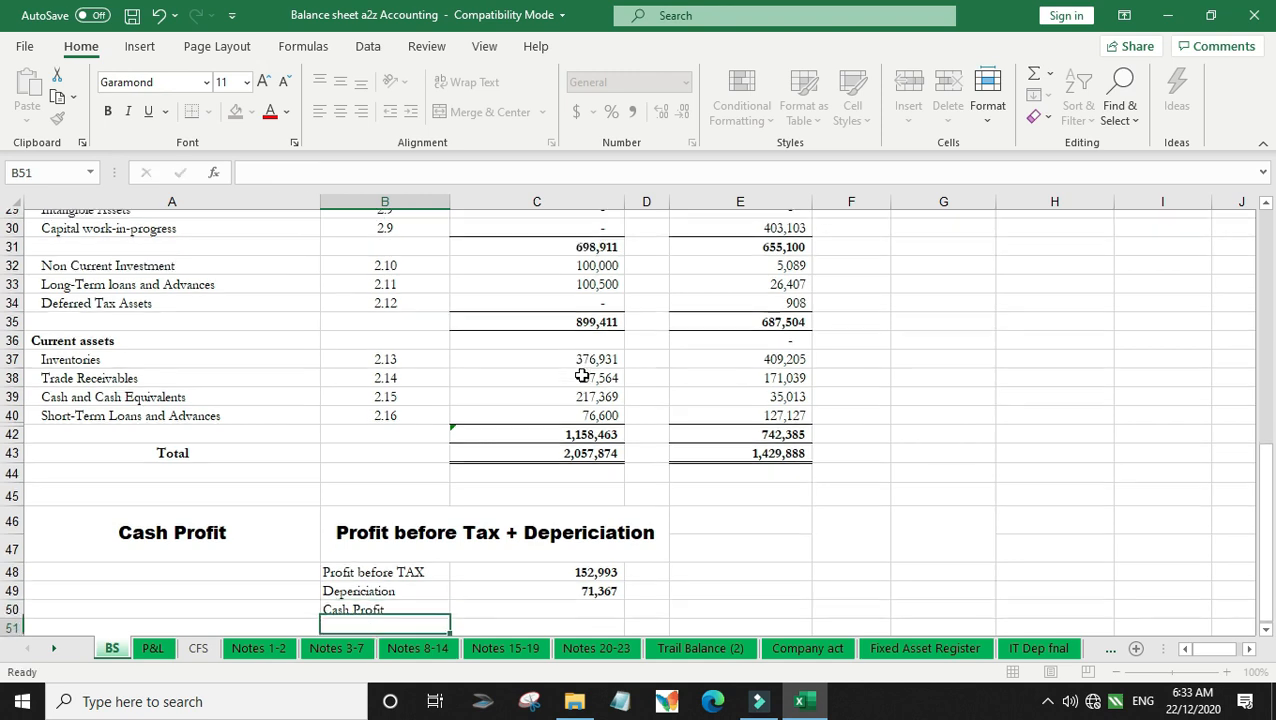
# Step: Calculate the cash profit in C50 by adding profit before tax and depreciation, +C48+C49
pyautogui.press('Up')
pyautogui.press('Right')
pyautogui.write('+')
pyautogui.press('Up')
pyautogui.press('Up')
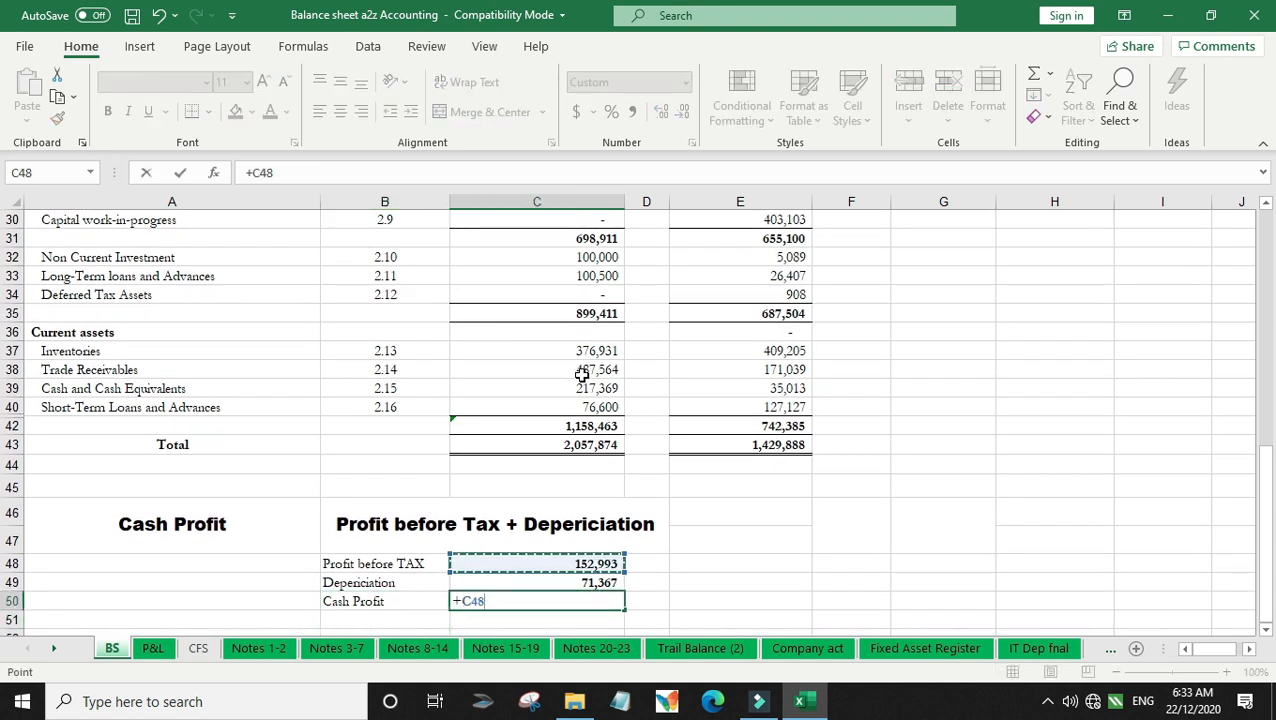
pyautogui.write('+C49')
pyautogui.press('Up')
pyautogui.hotkey('ctrl', 'Return')
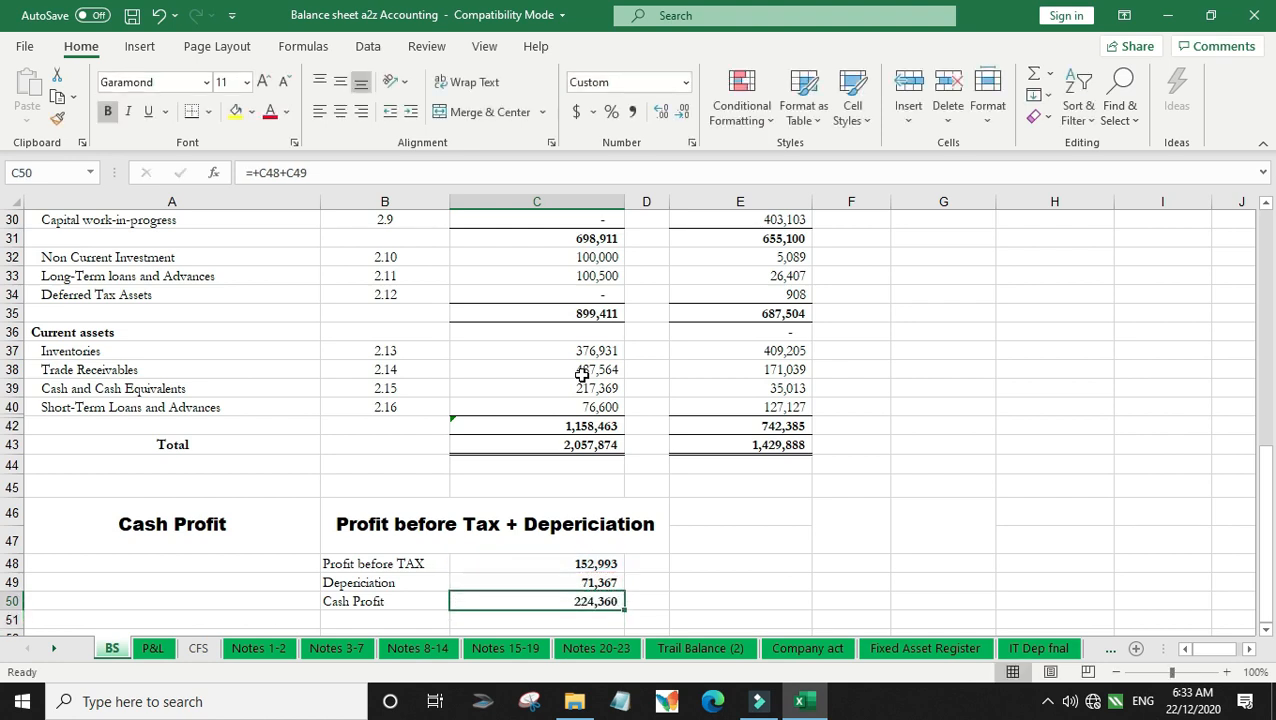
# Step: Remove the bold formatting from the cash profit working in B48:C50
pyautogui.hotkey('shift', 'Left')
pyautogui.hotkey('shift', 'Left')
pyautogui.hotkey('shift', 'Right')
pyautogui.hotkey('shift', 'Right')
pyautogui.hotkey('shift', 'Up')
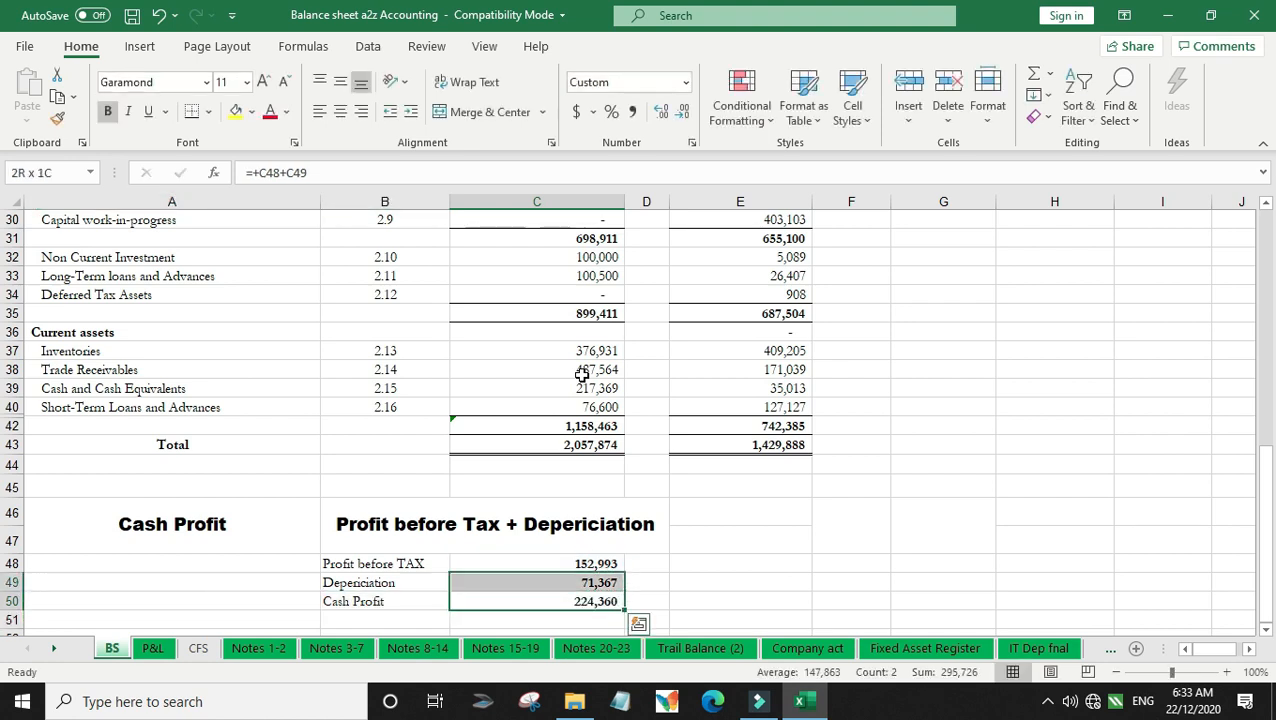
pyautogui.hotkey('shift', 'Left')
pyautogui.hotkey('shift', 'Up')
pyautogui.hotkey('ctrl', 'b')
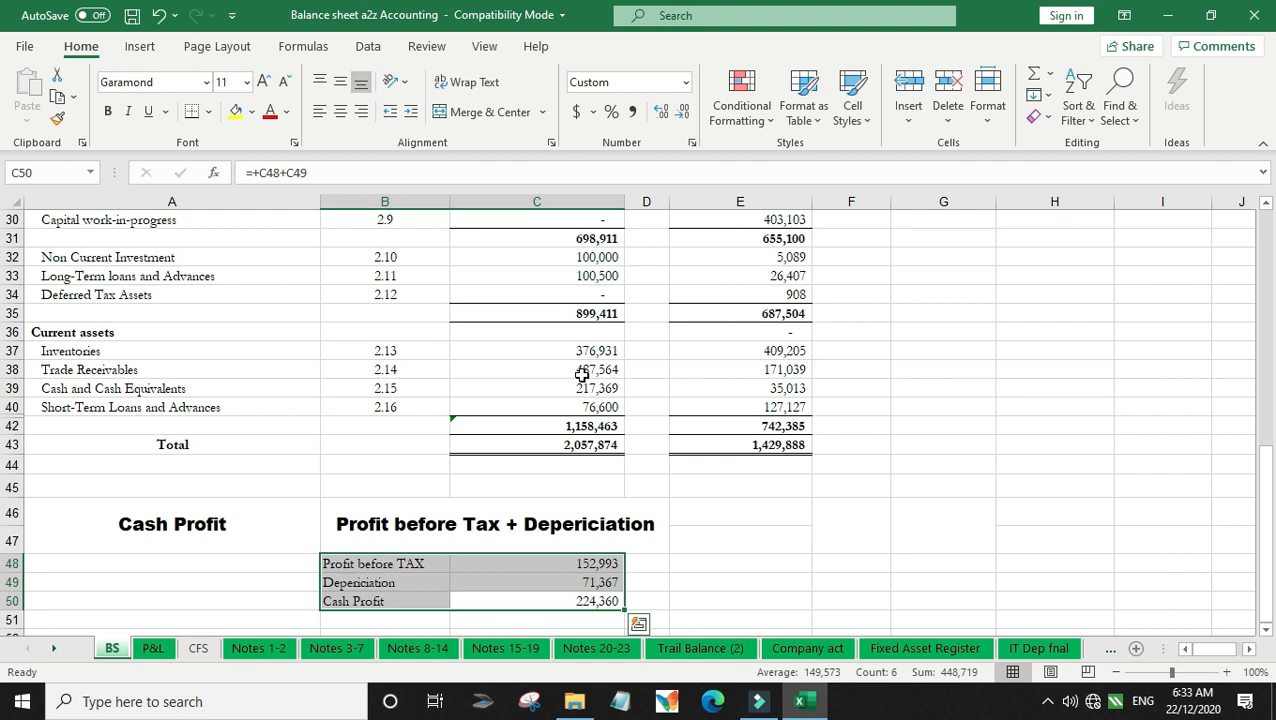
pyautogui.click(575, 563)
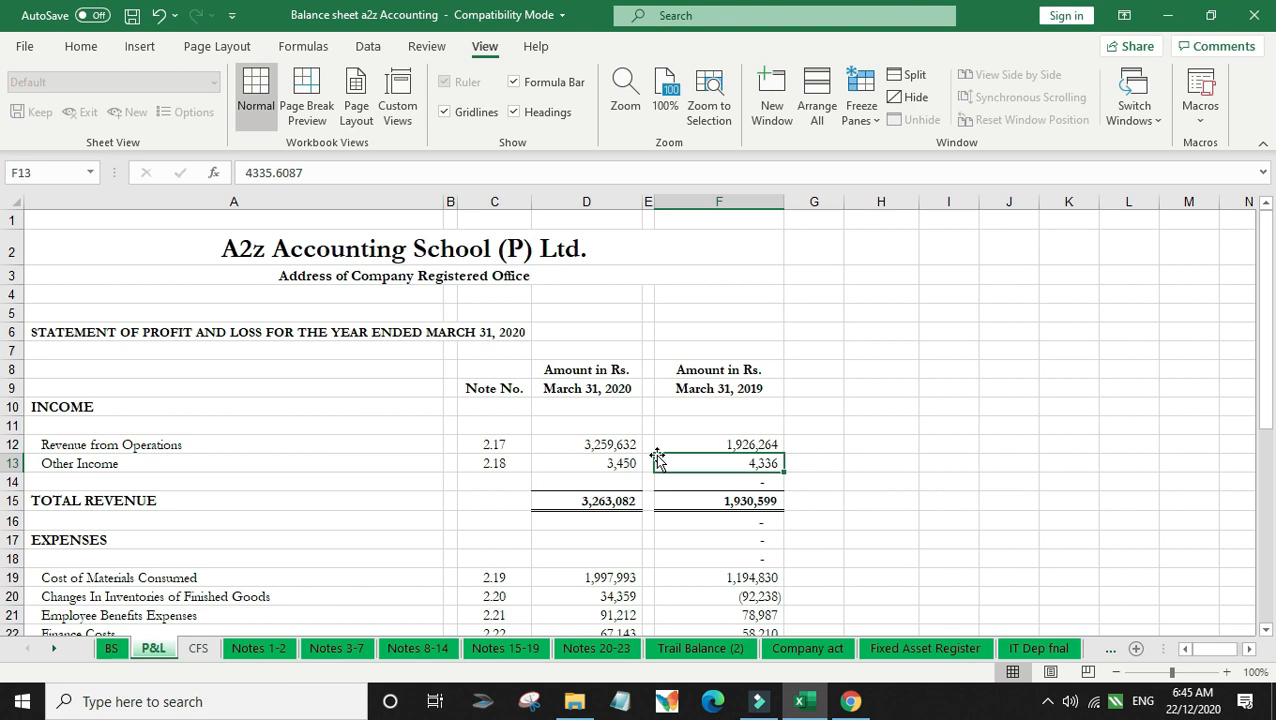
# Step: Examine the P&L statement down to the EBITDA formula and its PBT, Interest, and Depreciation and Amortization rows
pyautogui.press('Down')
pyautogui.press('Down')
pyautogui.press('Down')
pyautogui.press('Down')
pyautogui.press('Down')
pyautogui.press('Down')
pyautogui.press('Down')
pyautogui.press('Down')
pyautogui.press('Down')
pyautogui.press('Down')
pyautogui.press('Down')
pyautogui.press('Down')
pyautogui.press('Down')
pyautogui.press('Down')
pyautogui.press('Down')
pyautogui.press('Down')
pyautogui.press('Down')
pyautogui.press('Down')
pyautogui.press('Down')
pyautogui.press('Down')
pyautogui.press('Down')
pyautogui.press('Down')
pyautogui.press('Down')
pyautogui.press('Down')
pyautogui.press('Down')
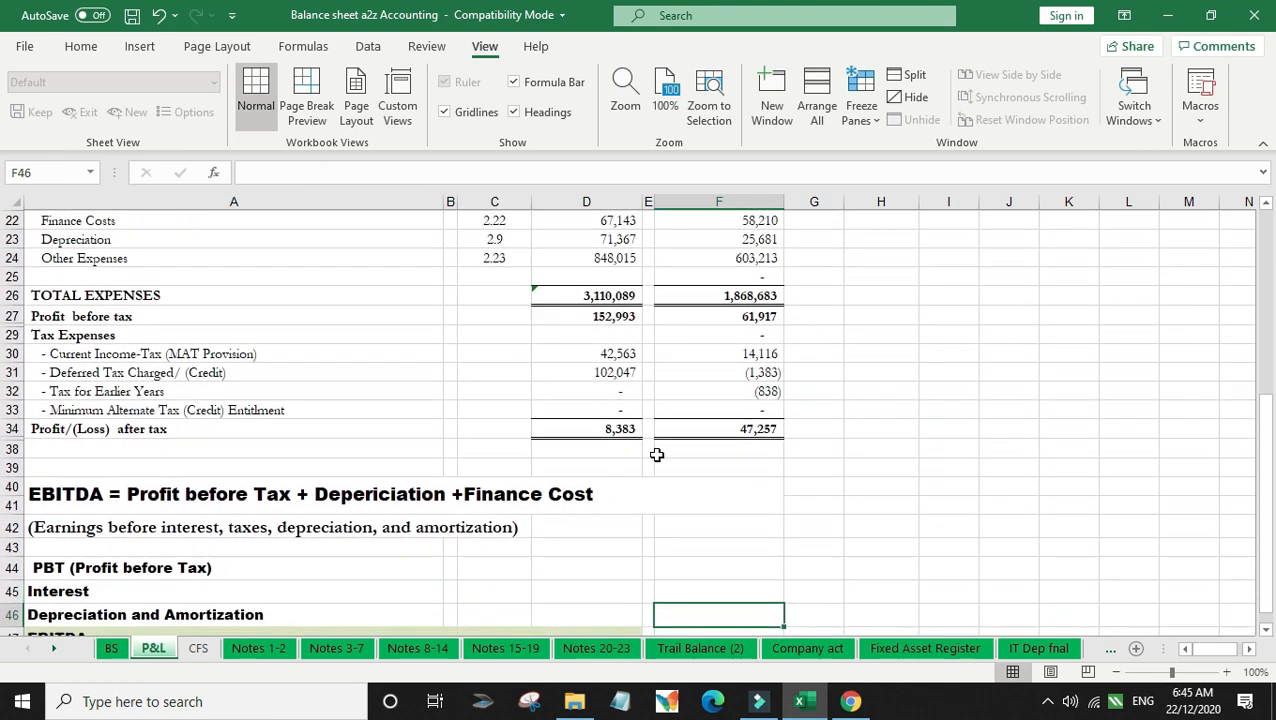
pyautogui.press('Down')
pyautogui.press('Left')
pyautogui.press('Left')
pyautogui.press('Up')
pyautogui.press('Up')
pyautogui.press('Up')
pyautogui.press('Up')
pyautogui.press('Up')
pyautogui.press('Up')
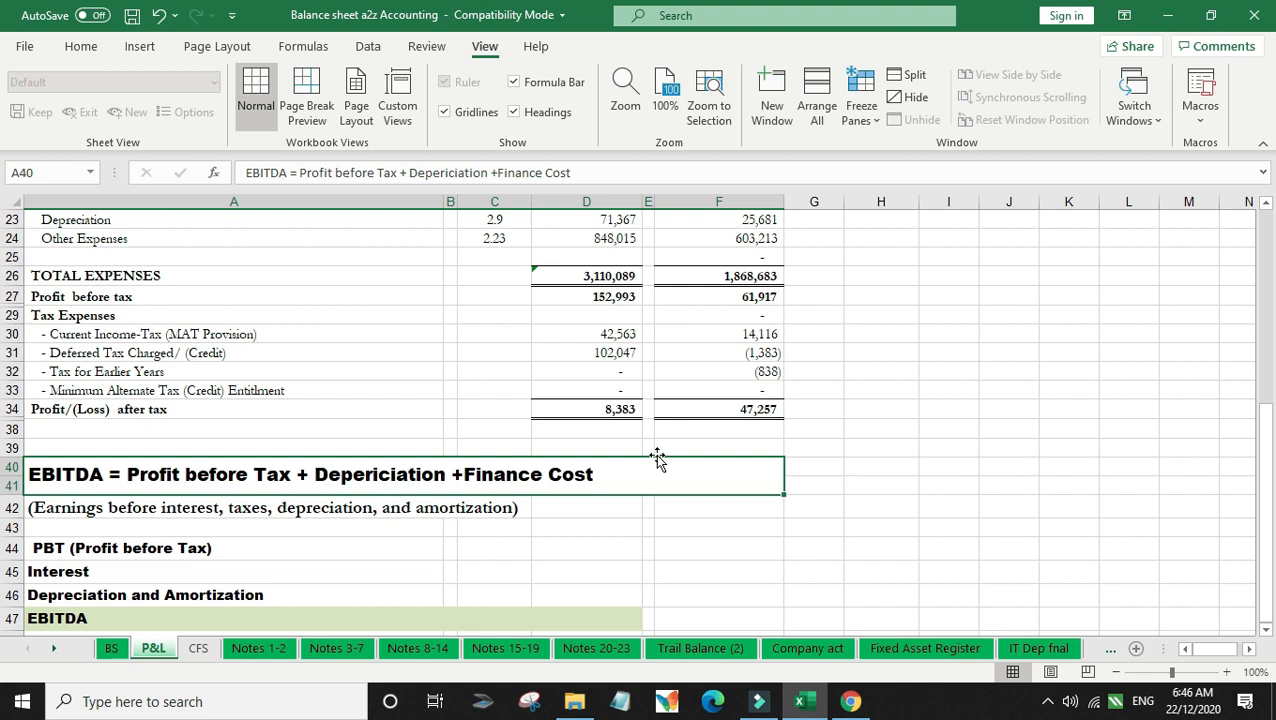
# Step: Review the P&L statement's revenue, expense, profit before tax and tax lines above the EBITDA block
pyautogui.press('Up')
pyautogui.press('Up')
pyautogui.press('Up')
pyautogui.press('Up')
pyautogui.press('Up')
pyautogui.press('Up')
pyautogui.press('Up')
pyautogui.press('Up')
pyautogui.press('Up')
pyautogui.press('Up')
pyautogui.press('Up')
pyautogui.press('Up')
pyautogui.press('Up')
pyautogui.press('Up')
pyautogui.press('Up')
pyautogui.press('Up')
pyautogui.press('Up')
pyautogui.press('Up')
pyautogui.press('Up')
pyautogui.press('Up')
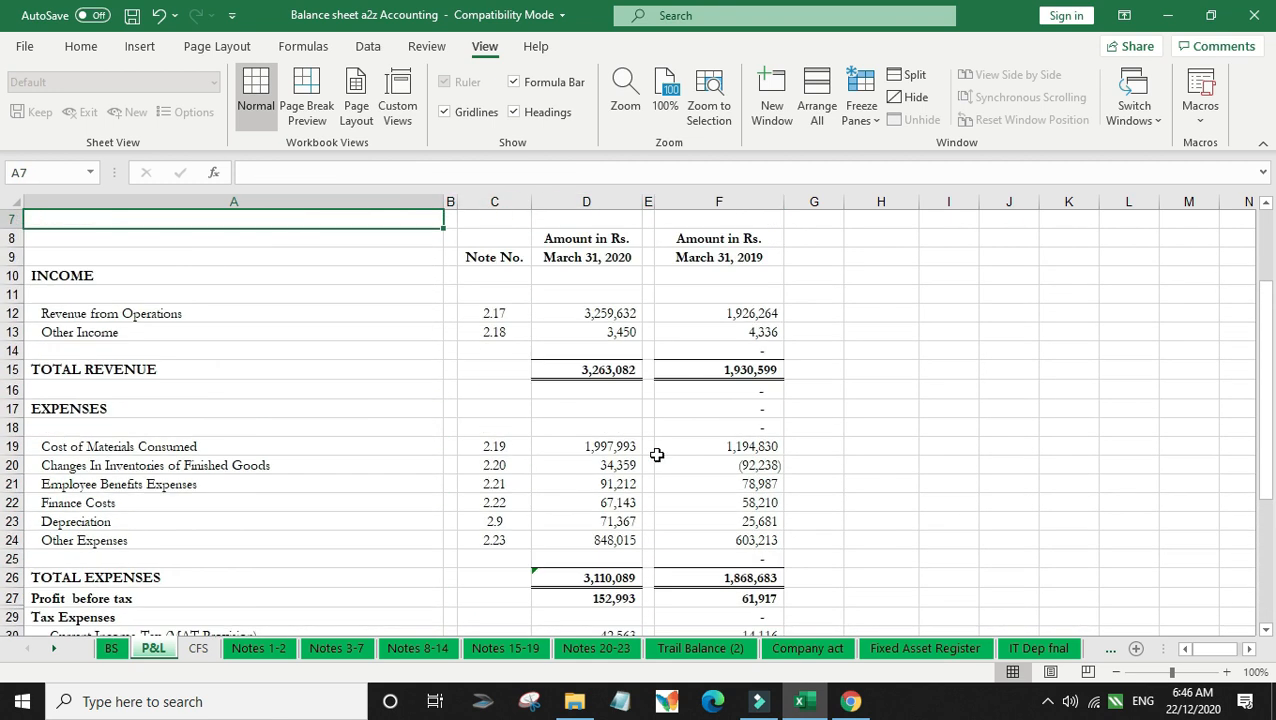
pyautogui.press('Down')
pyautogui.press('Down')
pyautogui.press('Down')
pyautogui.press('Down')
pyautogui.press('Down')
pyautogui.press('Down')
pyautogui.press('Down')
pyautogui.press('Down')
pyautogui.press('Down')
pyautogui.press('Down')
pyautogui.press('Down')
pyautogui.press('Down')
pyautogui.press('Down')
pyautogui.press('Down')
pyautogui.press('Down')
pyautogui.press('Down')
pyautogui.press('Down')
pyautogui.press('Down')
pyautogui.press('Down')
pyautogui.press('Down')
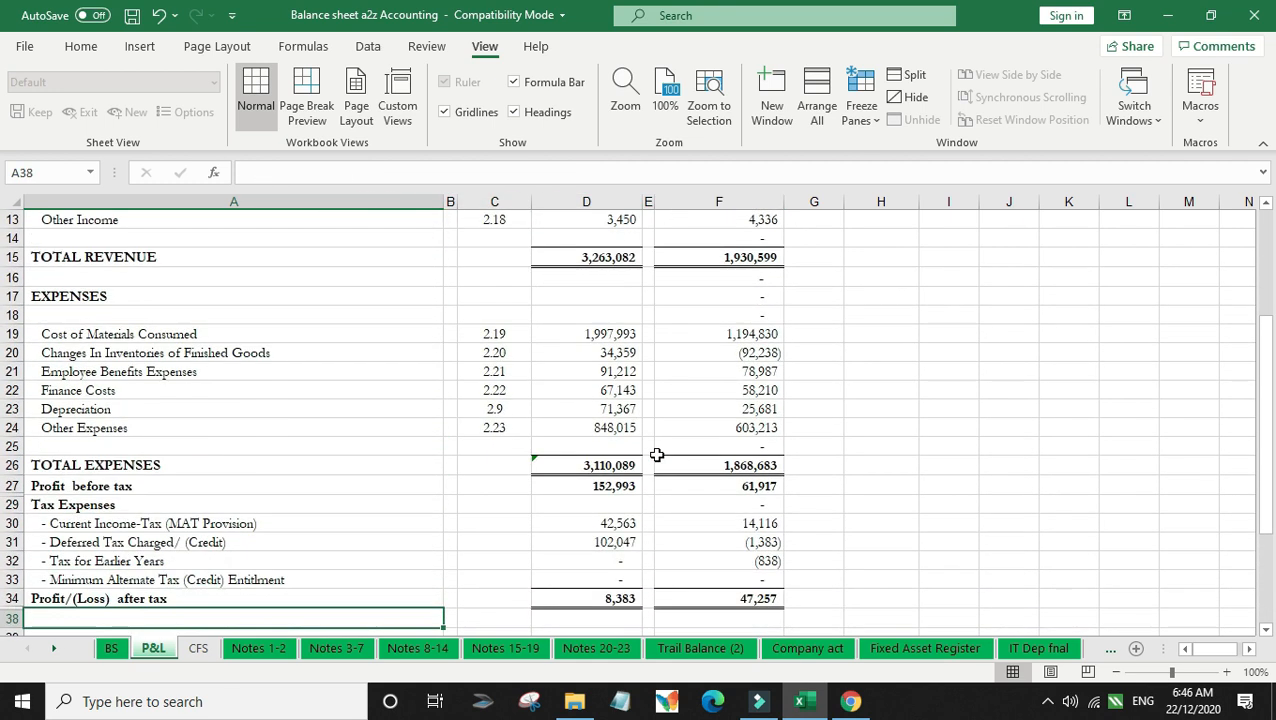
# Step: Link the PBT (Profit before Tax) amount in D44 to the profit before tax figure with +D27
pyautogui.press('Down')
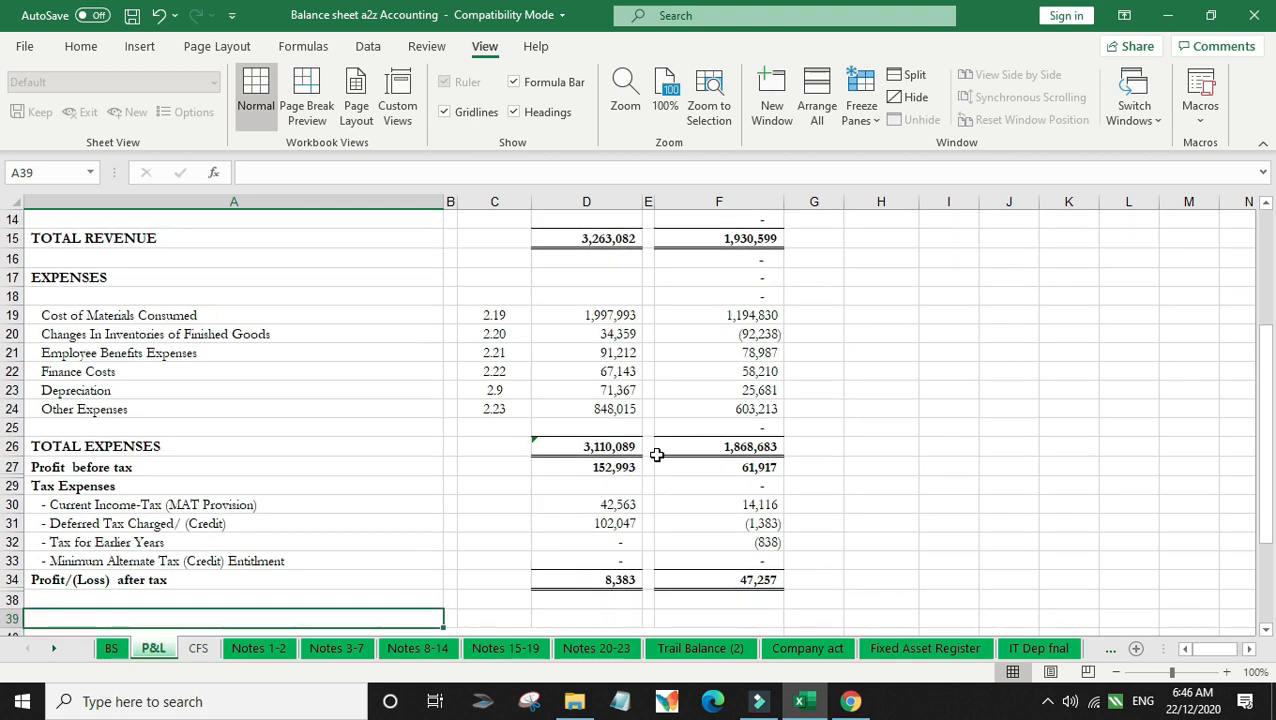
pyautogui.press('Down')
pyautogui.press('Down')
pyautogui.press('Down')
pyautogui.press('Down')
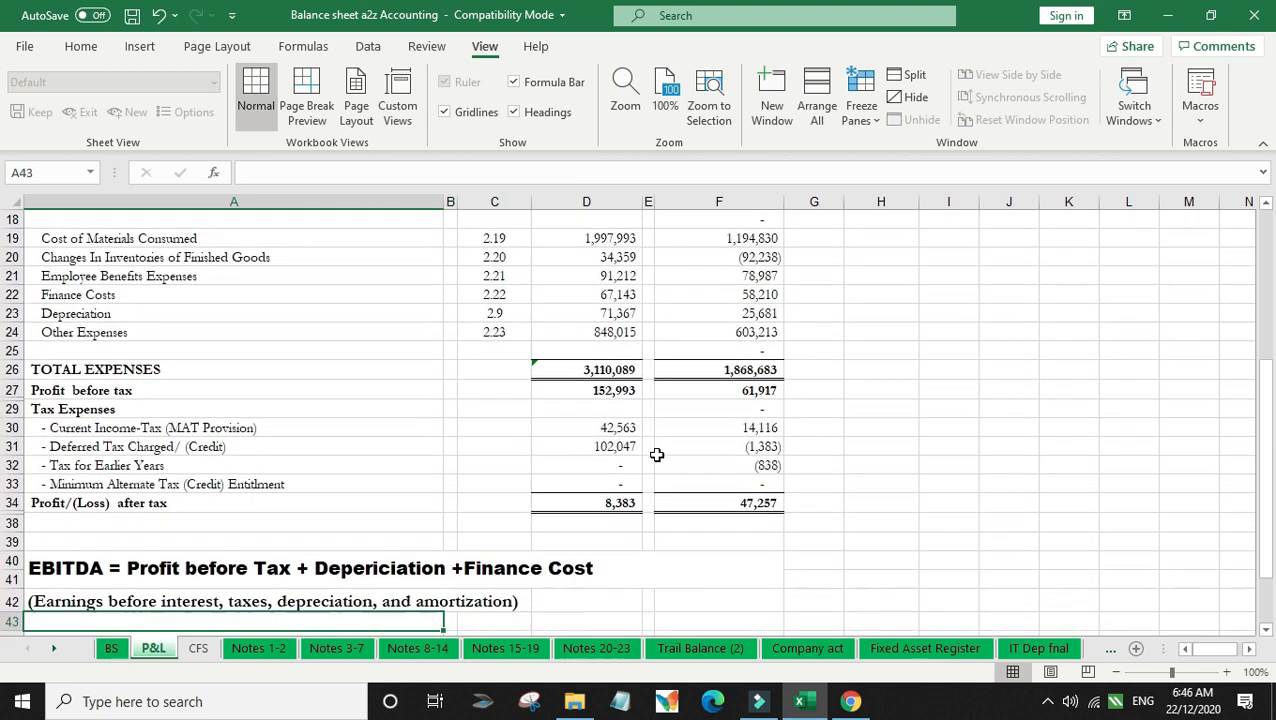
pyautogui.press('Down')
pyautogui.press('Down')
pyautogui.press('Up')
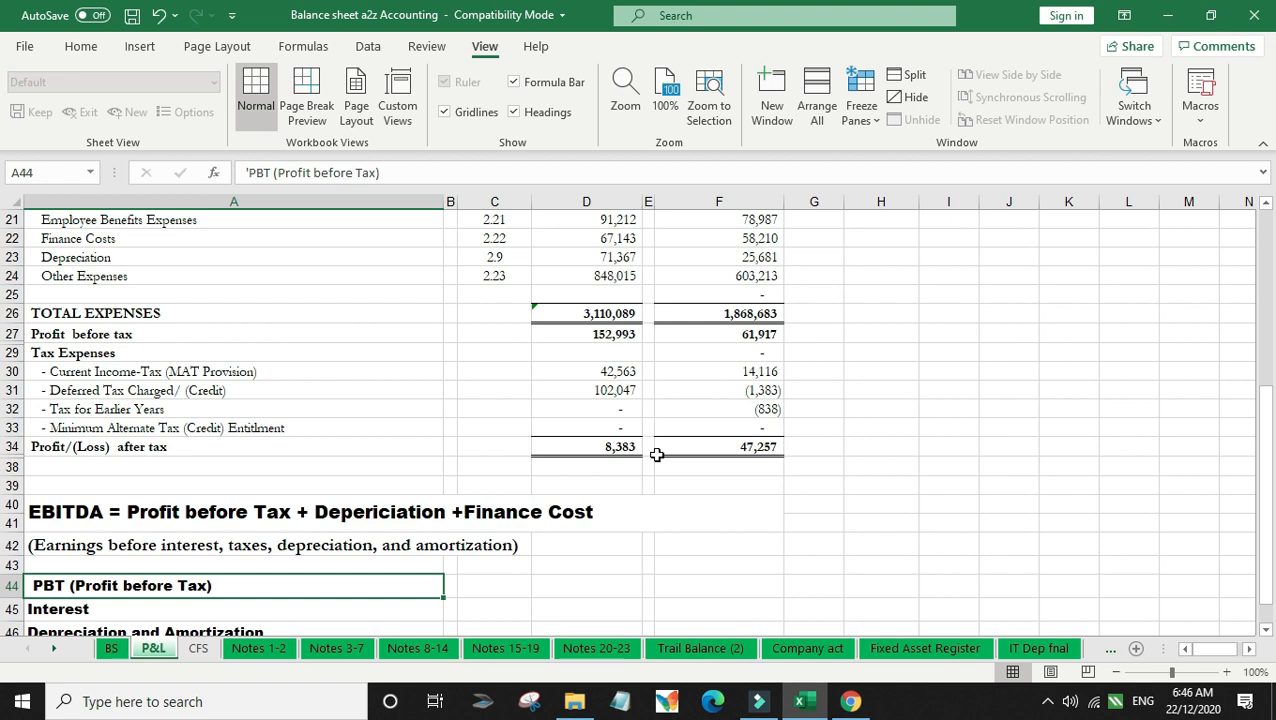
pyautogui.press('Right')
pyautogui.press('Right')
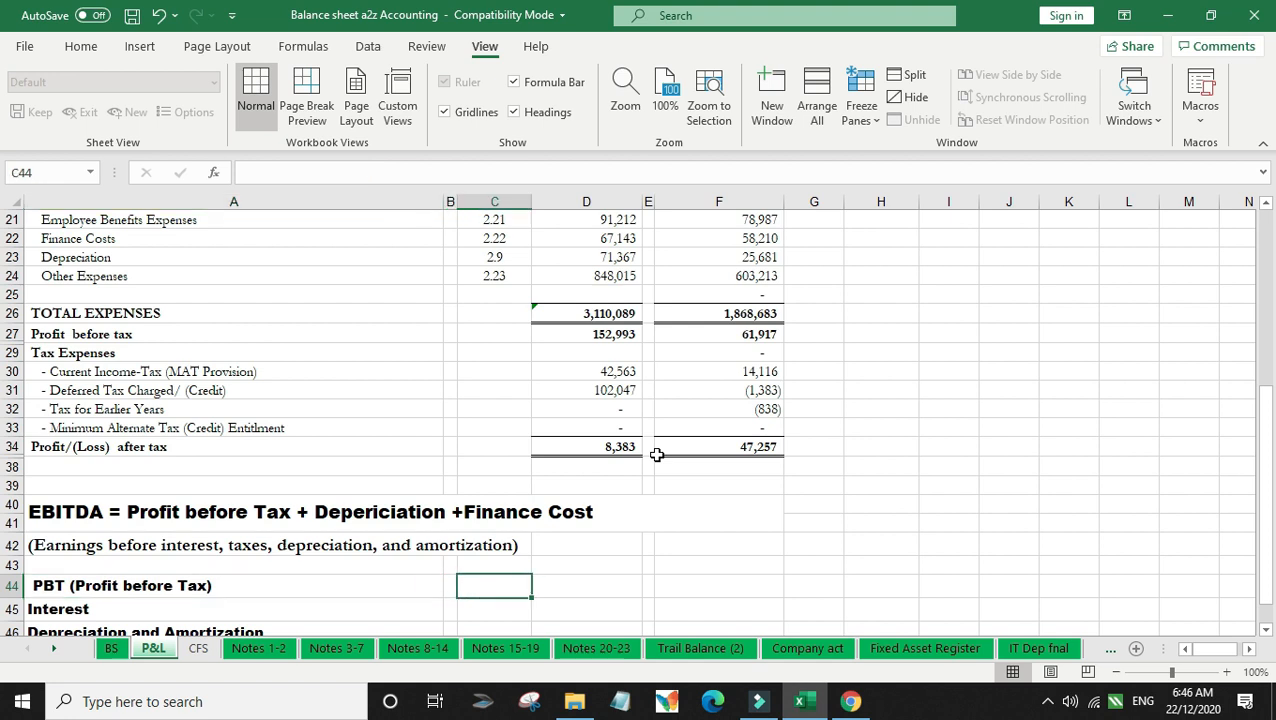
pyautogui.press('Right')
pyautogui.write('+')
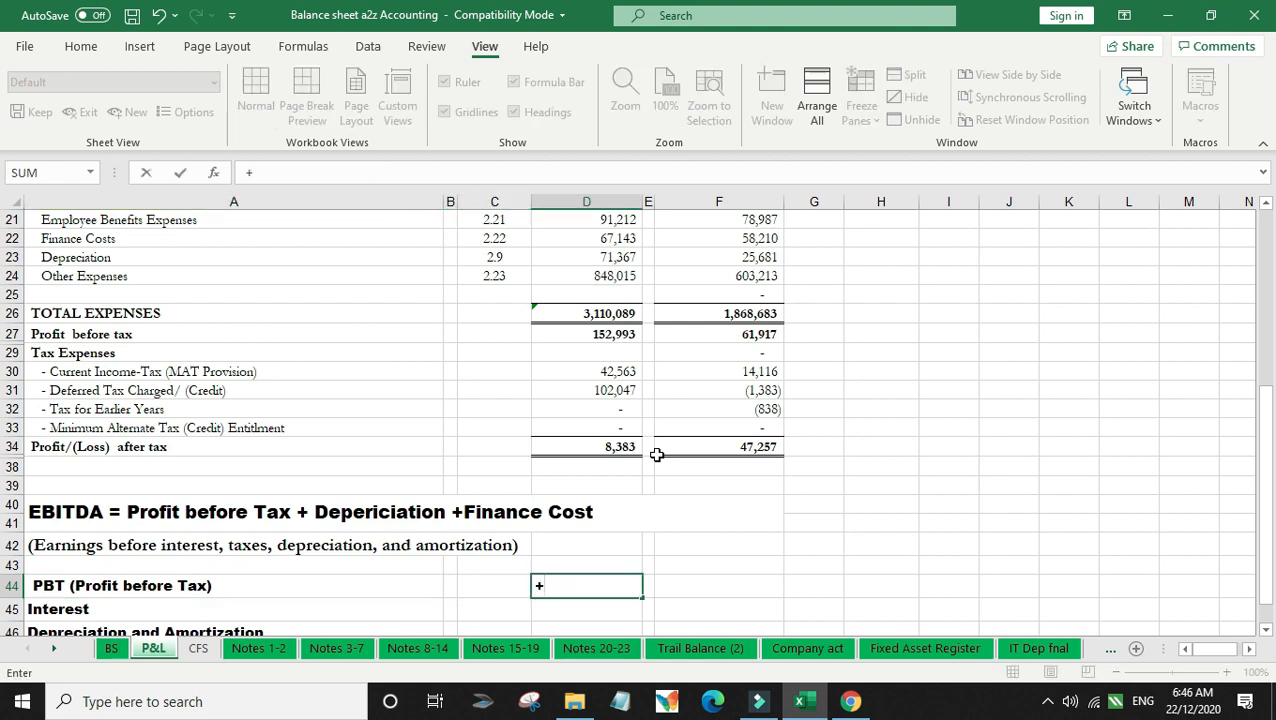
pyautogui.click(617, 342)
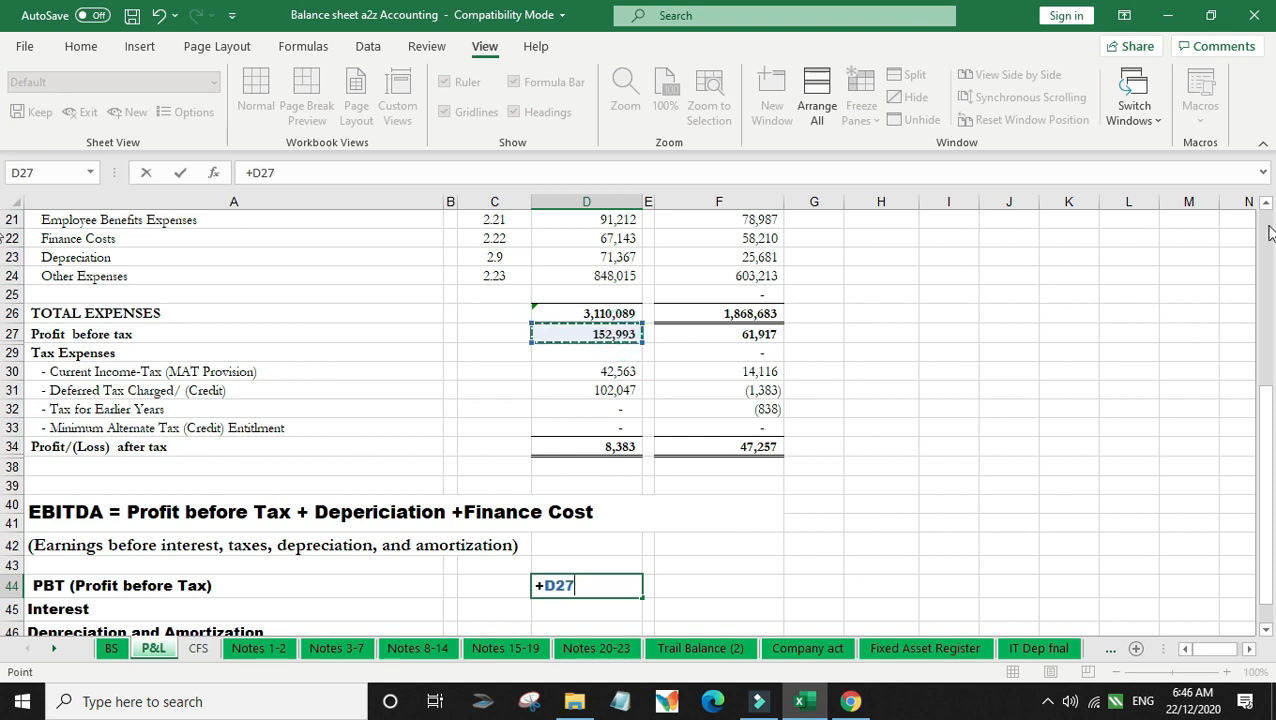
pyautogui.press('Return')
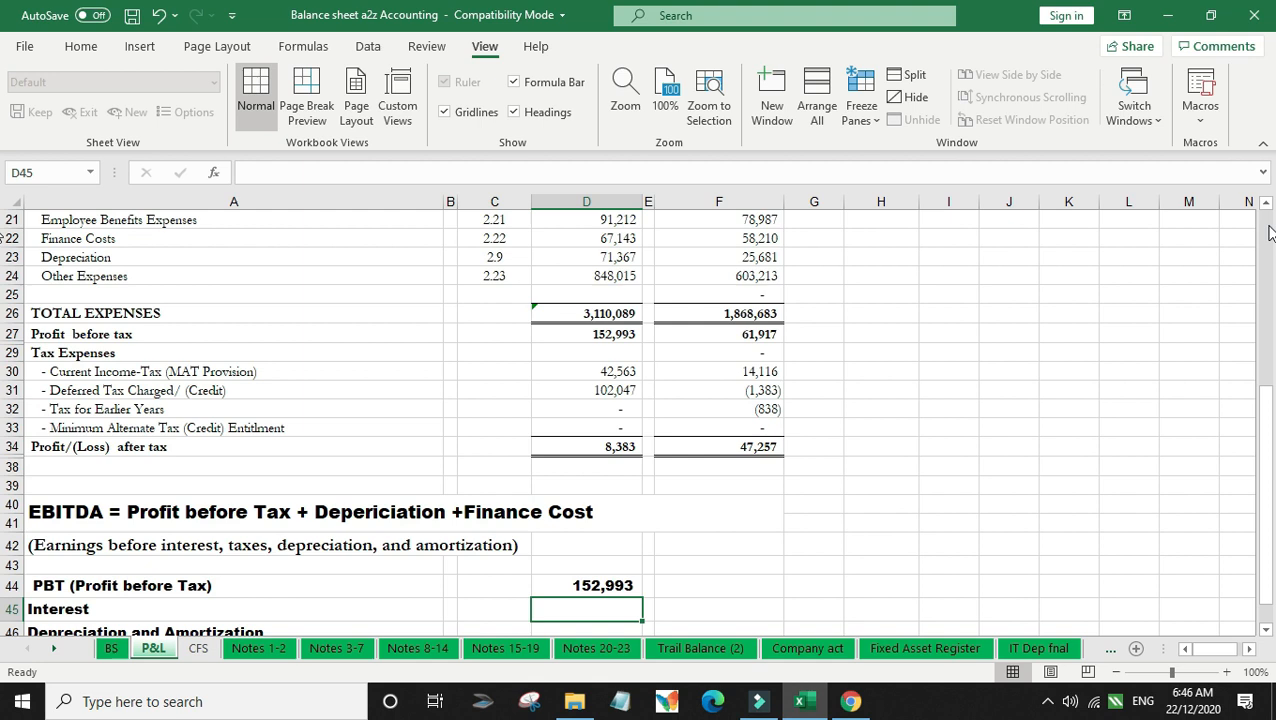
# Step: Link the Interest amount in D45 to the March 31, 2020 finance costs with +D22
pyautogui.write('+')
pyautogui.press('Up')
pyautogui.press('Up')
pyautogui.press('Up')
pyautogui.press('Up')
pyautogui.press('Up')
pyautogui.press('Up')
pyautogui.press('Up')
pyautogui.press('Up')
pyautogui.press('Up')
pyautogui.press('Up')
pyautogui.press('Up')
pyautogui.press('Up')
pyautogui.press('Up')
pyautogui.press('Up')
pyautogui.press('Up')
pyautogui.press('Up')
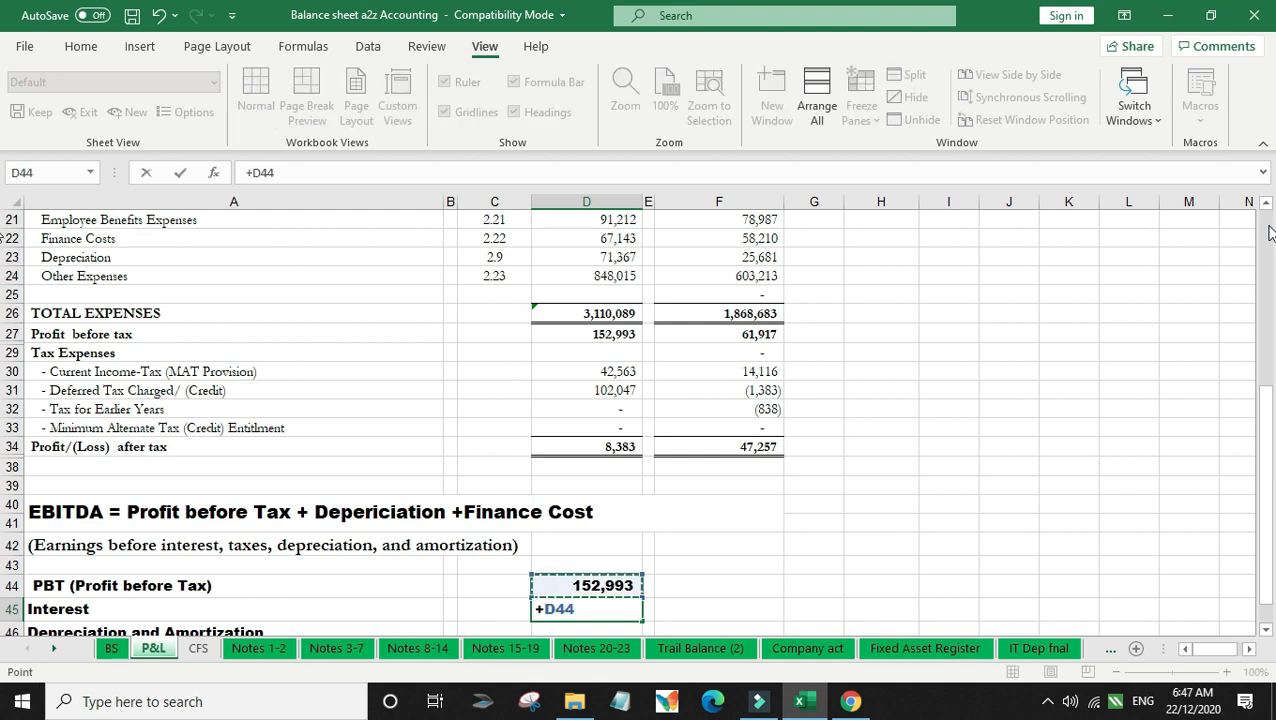
pyautogui.press('Up')
pyautogui.press('Up')
pyautogui.press('Up')
pyautogui.press('Up')
pyautogui.press('Up')
pyautogui.press('Up')
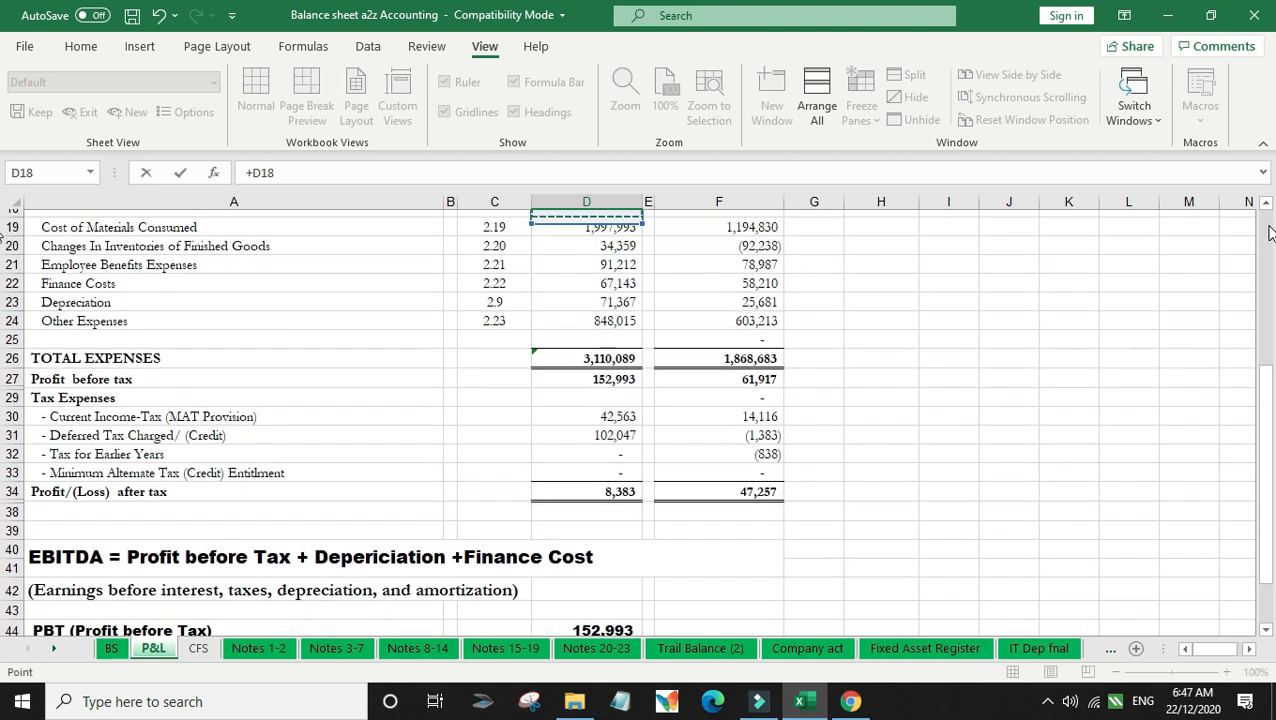
pyautogui.press('Down')
pyautogui.press('Down')
pyautogui.press('Down')
pyautogui.press('Down')
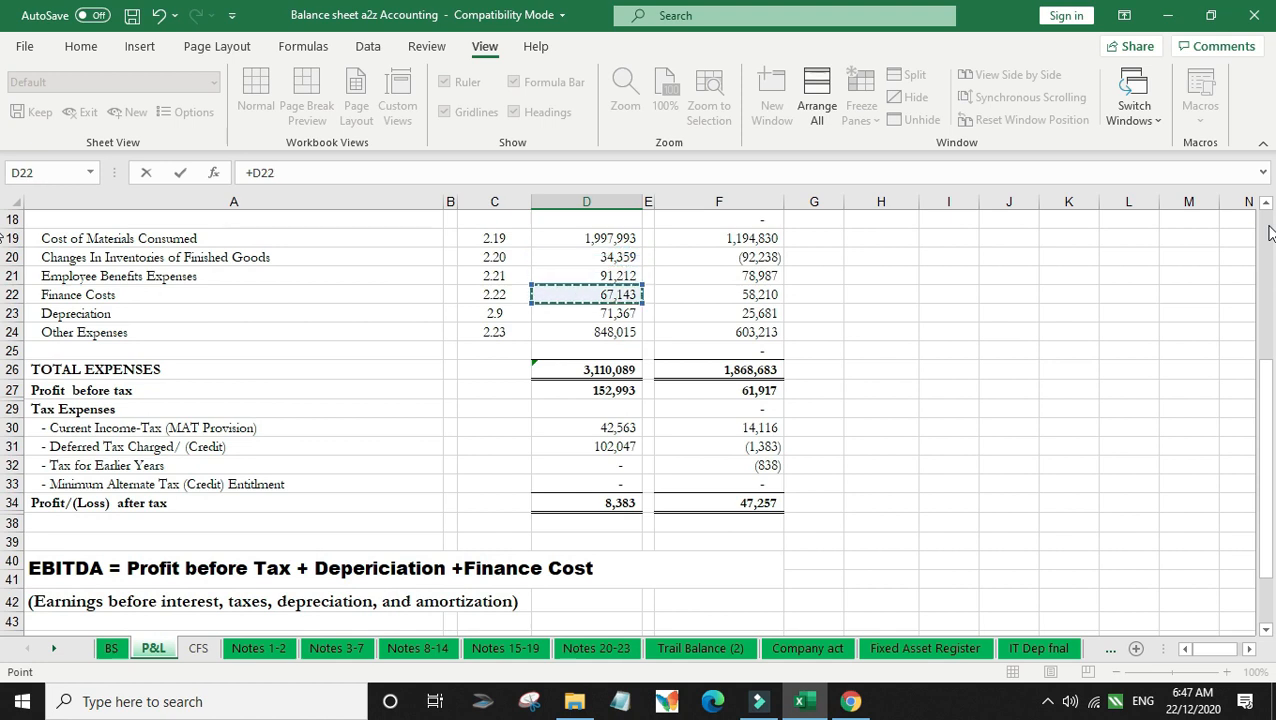
pyautogui.press('Left')
pyautogui.press('Left')
pyautogui.press('Left')
pyautogui.press('Right')
pyautogui.press('Right')
pyautogui.press('Right')
pyautogui.press('Return')
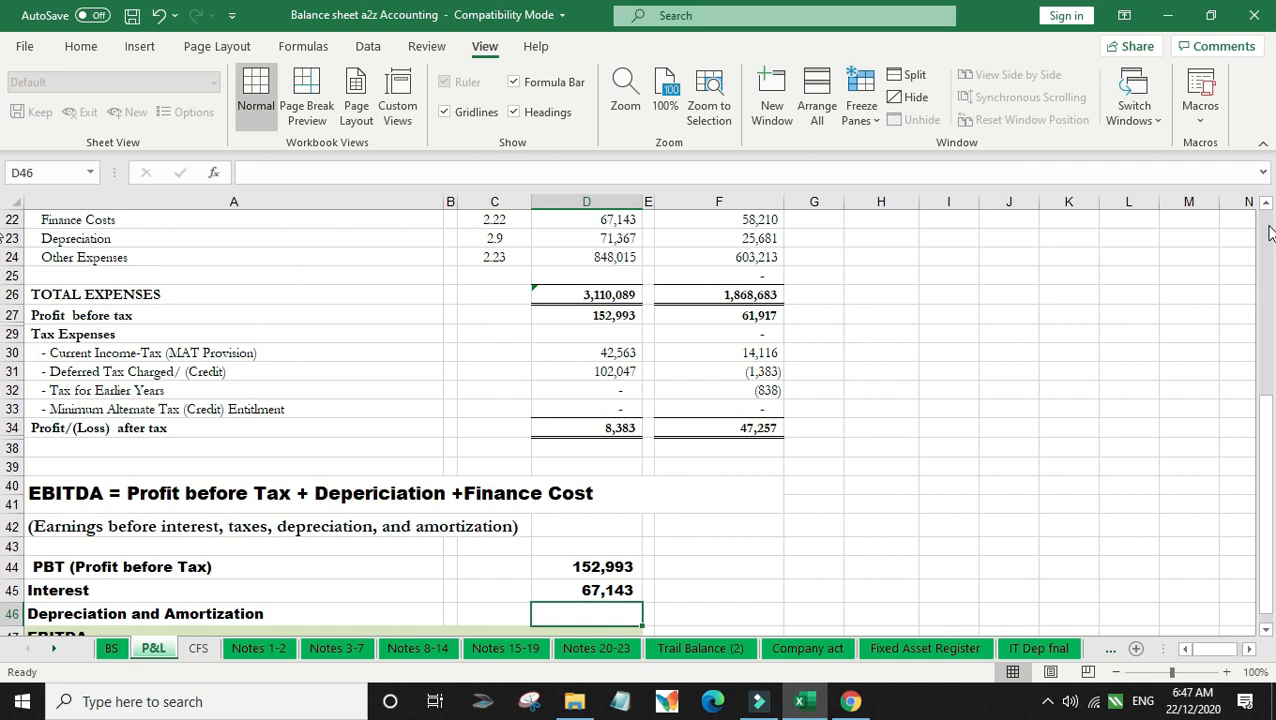
# Step: Link the Depreciation and Amortization amount in D46 to the P&L depreciation figure with +D23
pyautogui.scroll(-1, 1268, 232)
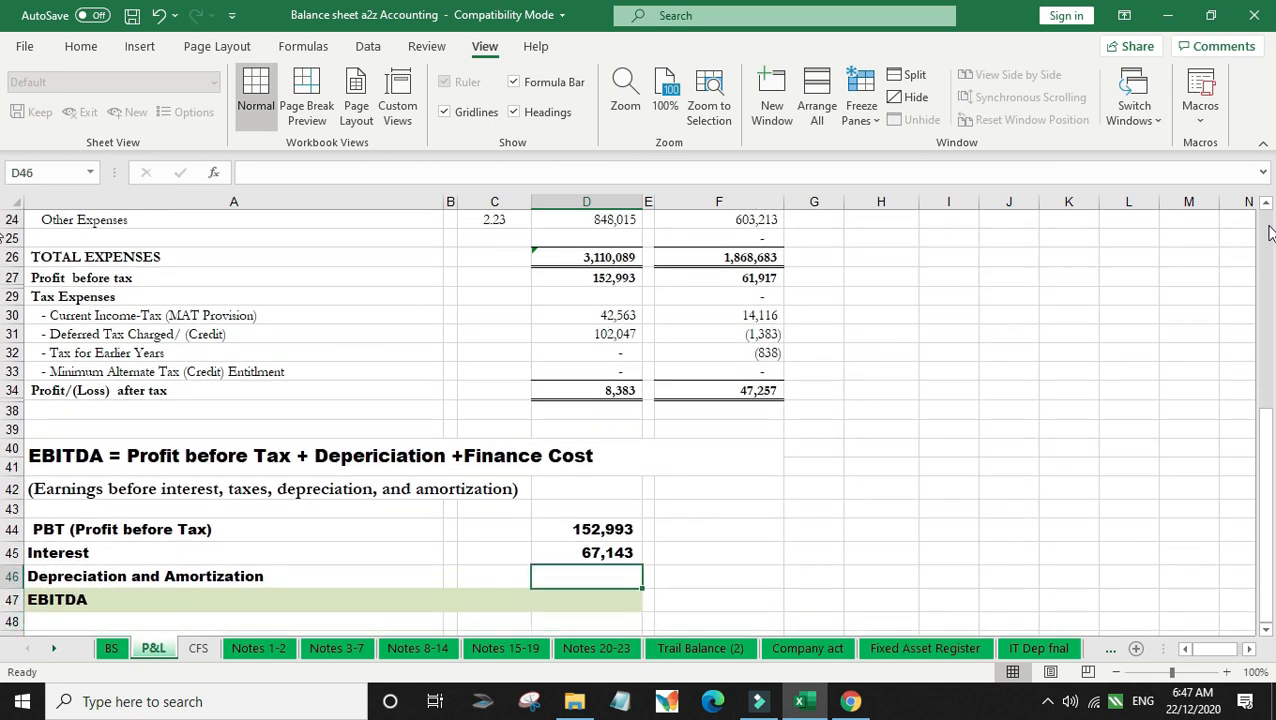
pyautogui.write('+')
pyautogui.press('Up')
pyautogui.press('Up')
pyautogui.press('Up')
pyautogui.press('Up')
pyautogui.press('Up')
pyautogui.press('Up')
pyautogui.press('Up')
pyautogui.press('Up')
pyautogui.press('Up')
pyautogui.press('Up')
pyautogui.press('Up')
pyautogui.press('Up')
pyautogui.press('Up')
pyautogui.press('Up')
pyautogui.press('Up')
pyautogui.press('Up')
pyautogui.press('Up')
pyautogui.press('Up')
pyautogui.press('Up')
pyautogui.press('Up')
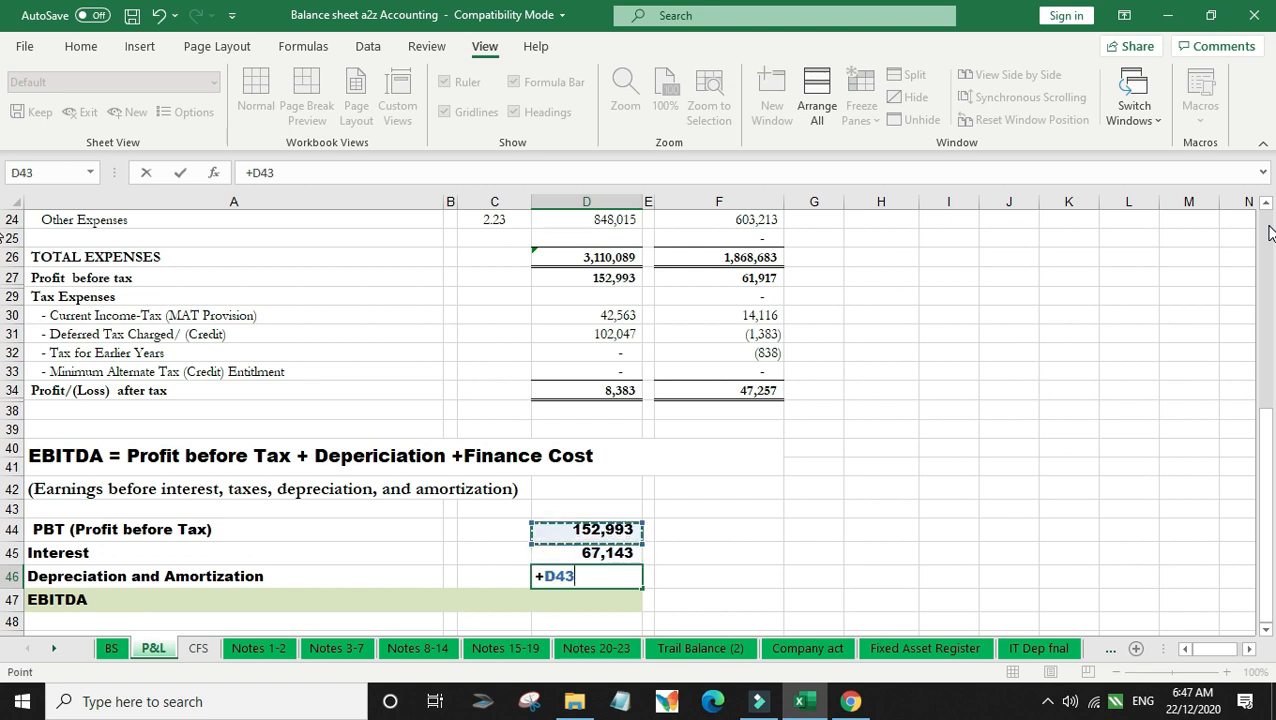
pyautogui.press('Up')
pyautogui.press('Up')
pyautogui.press('Up')
pyautogui.press('Up')
pyautogui.press('Up')
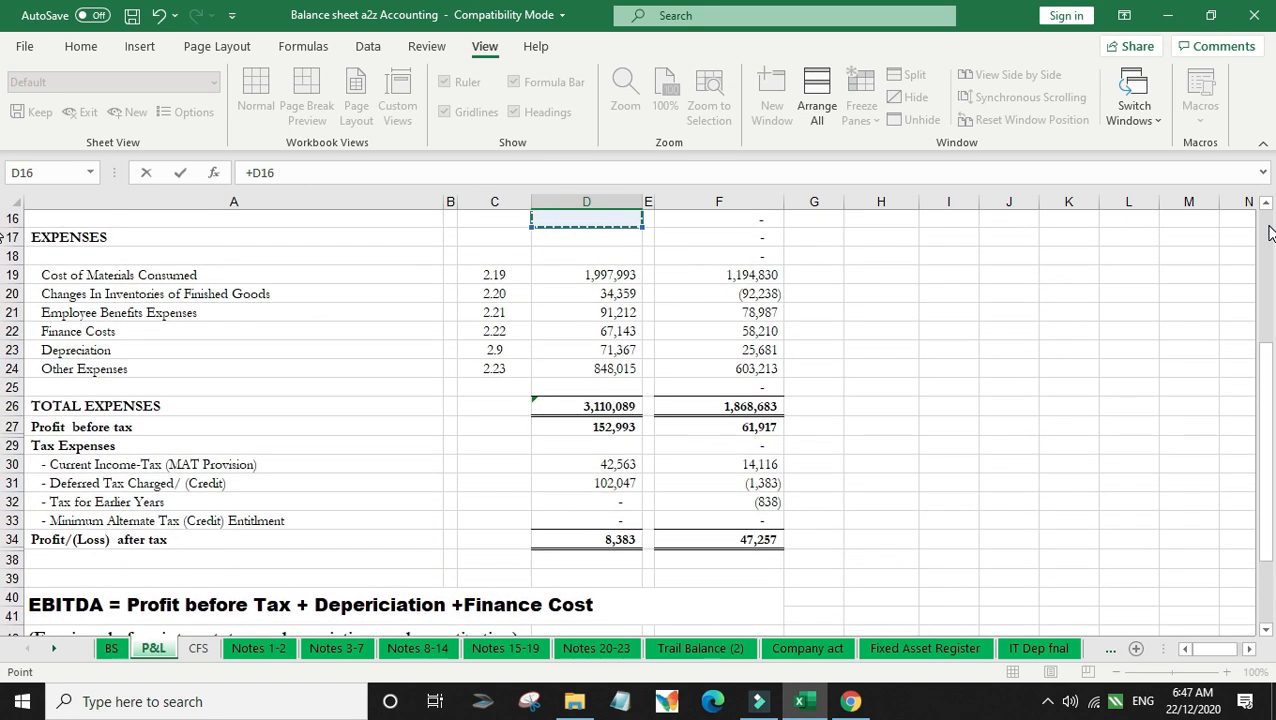
pyautogui.press('Down')
pyautogui.press('Down')
pyautogui.press('Down')
pyautogui.press('Down')
pyautogui.press('Down')
pyautogui.press('Down')
pyautogui.press('Down')
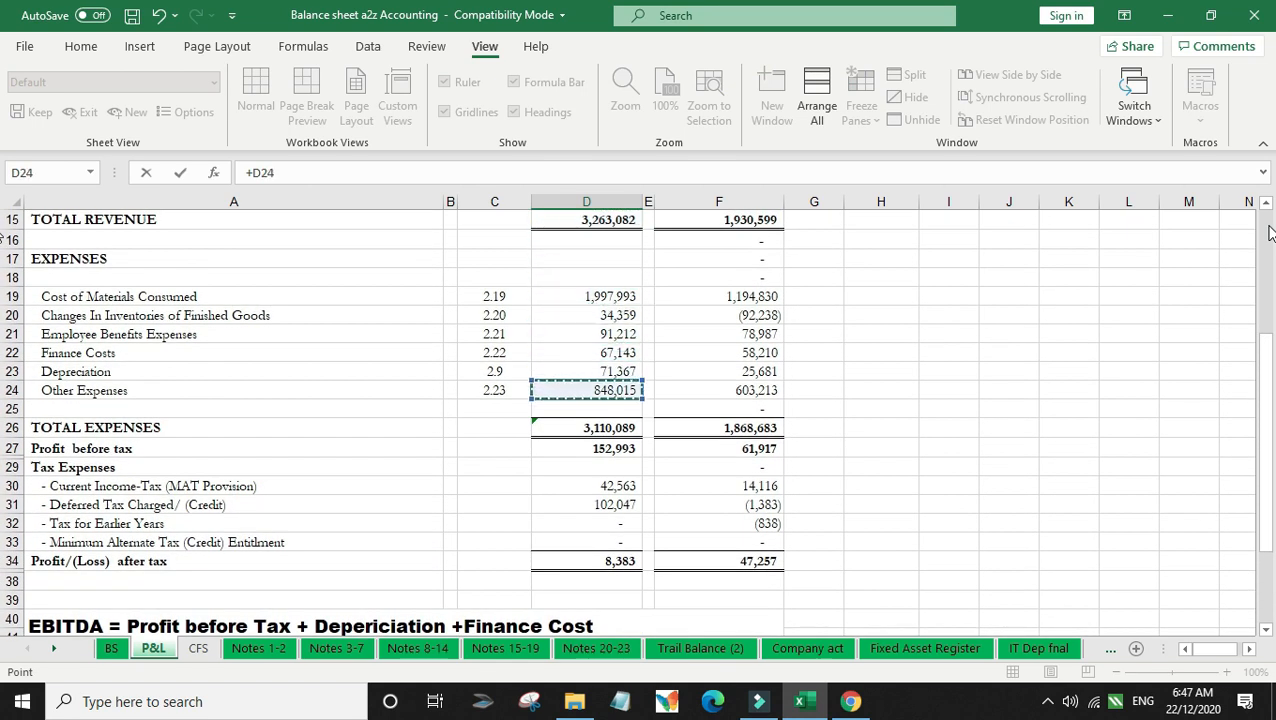
pyautogui.press('Up')
pyautogui.press('Return')
# Step: Calculate EBITDA in D47 by summing PBT, interest and depreciation with +sum(D44:D46)
pyautogui.write('+sum')
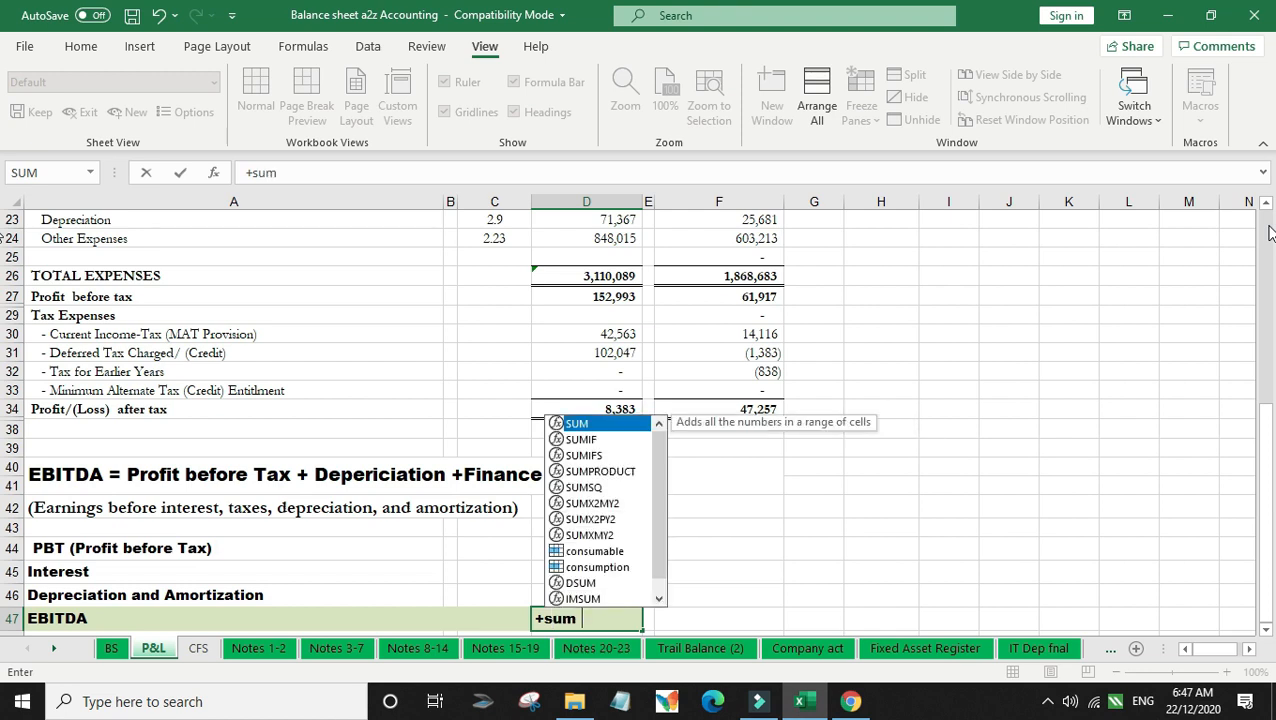
pyautogui.write('(')
pyautogui.press('Up')
pyautogui.hotkey('shift', 'Up')
pyautogui.hotkey('shift', 'Up')
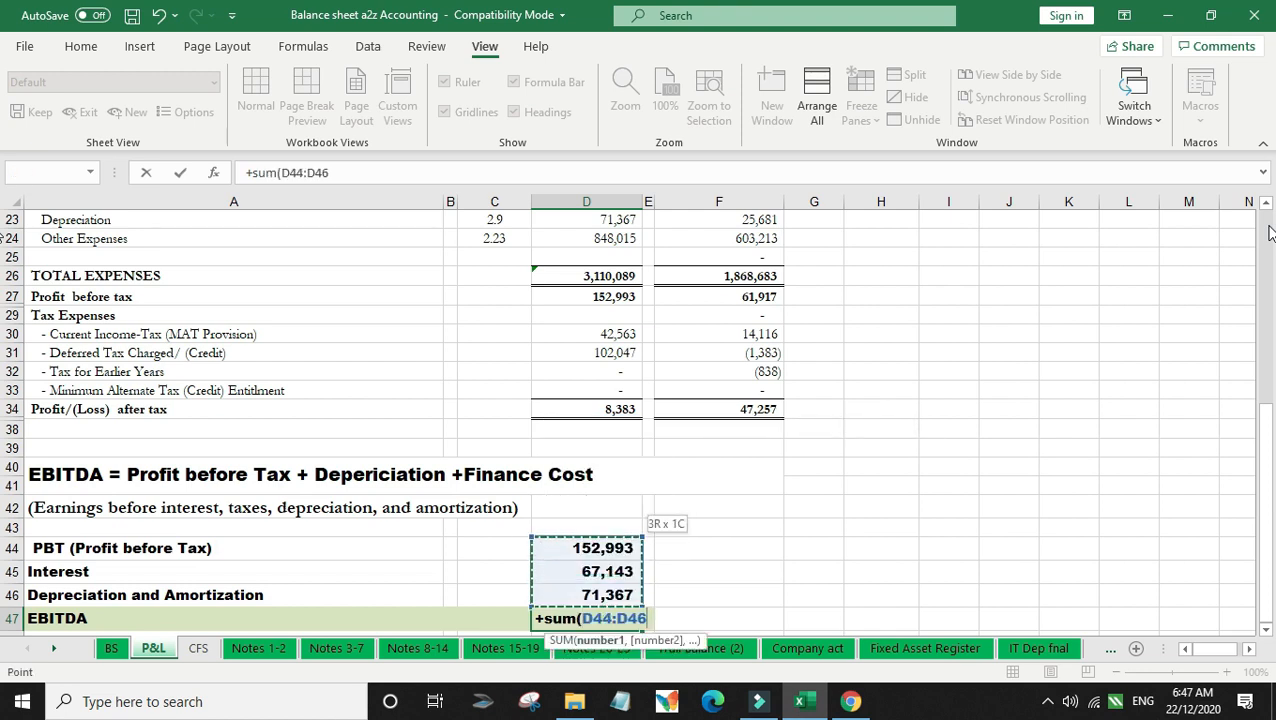
pyautogui.write(')')
pyautogui.press('Return')
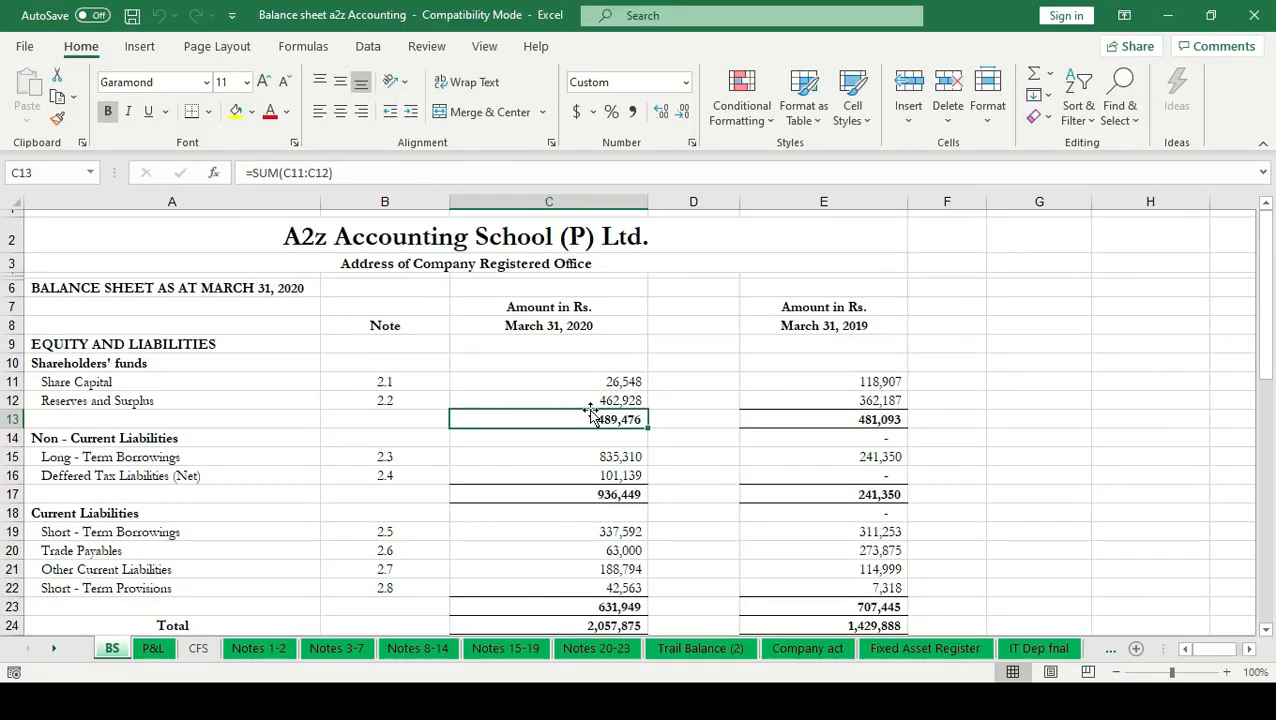
# Step: Examine the balance sheet down to the DSCR formula's numerator and denominator lines in rows 46 and 47
pyautogui.press('Down')
pyautogui.press('Down')
pyautogui.press('Down')
pyautogui.press('Down')
pyautogui.press('Down')
pyautogui.press('Down')
pyautogui.press('Down')
pyautogui.press('Down')
pyautogui.press('Down')
pyautogui.press('Down')
pyautogui.press('Down')
pyautogui.press('Down')
pyautogui.press('Down')
pyautogui.press('Down')
pyautogui.press('Down')
pyautogui.press('Down')
pyautogui.press('Down')
pyautogui.press('Down')
pyautogui.press('Down')
pyautogui.press('Down')
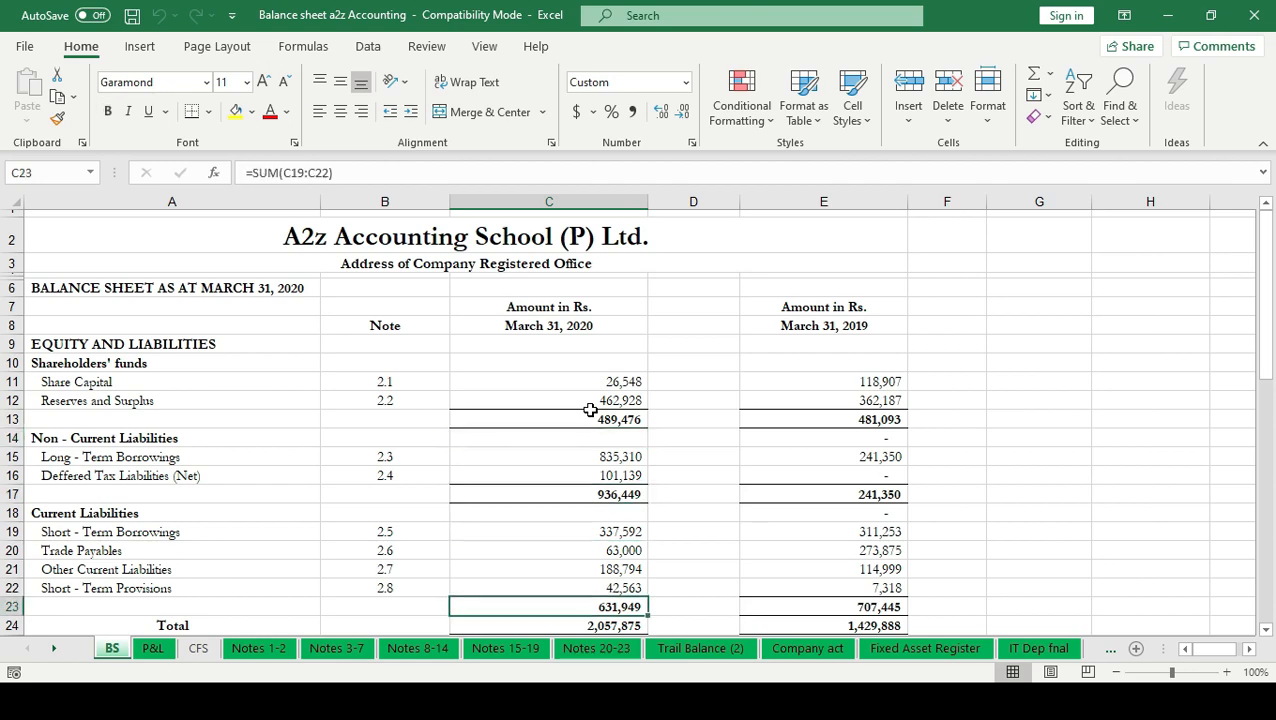
pyautogui.press('Down')
pyautogui.press('Down')
pyautogui.press('Down')
pyautogui.press('Down')
pyautogui.press('Down')
pyautogui.press('Down')
pyautogui.press('Down')
pyautogui.press('Down')
pyautogui.press('Down')
pyautogui.press('Down')
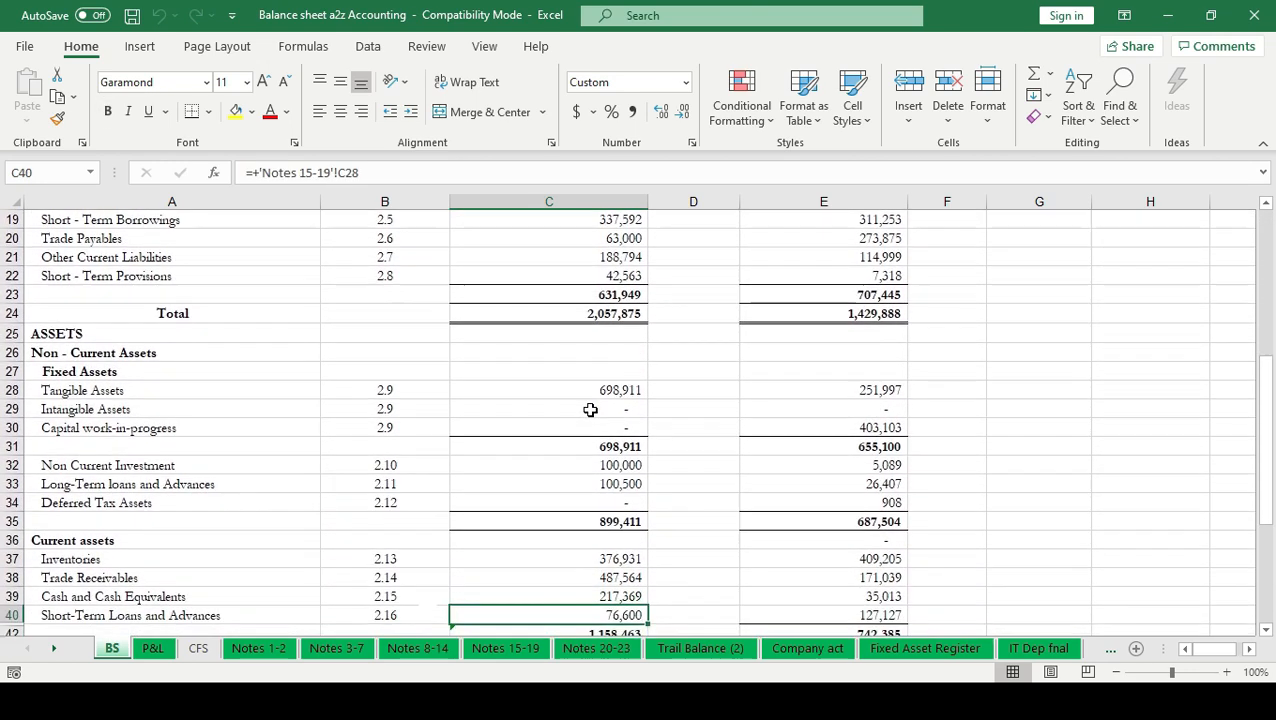
pyautogui.press('Down')
pyautogui.press('Down')
pyautogui.press('Down')
pyautogui.press('Down')
pyautogui.press('Down')
pyautogui.press('Up')
pyautogui.press('Up')
pyautogui.press('Up')
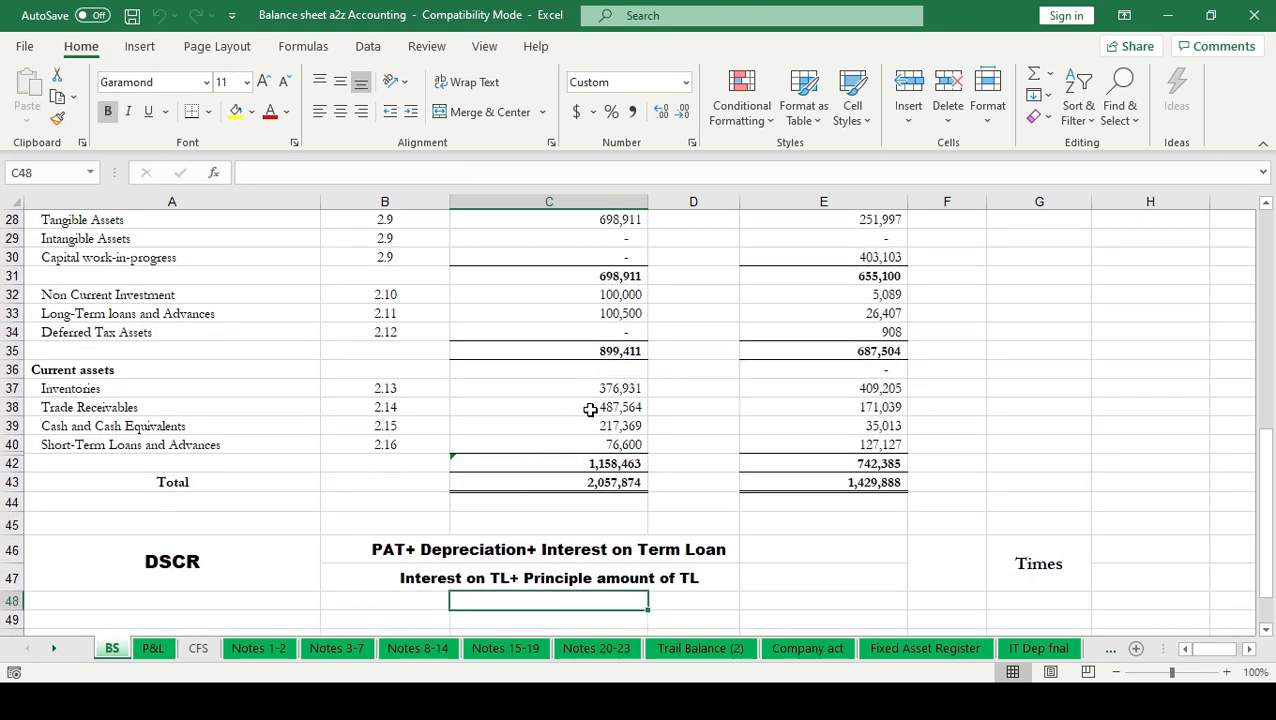
pyautogui.hotkey('ctrl', 'shift', '>')
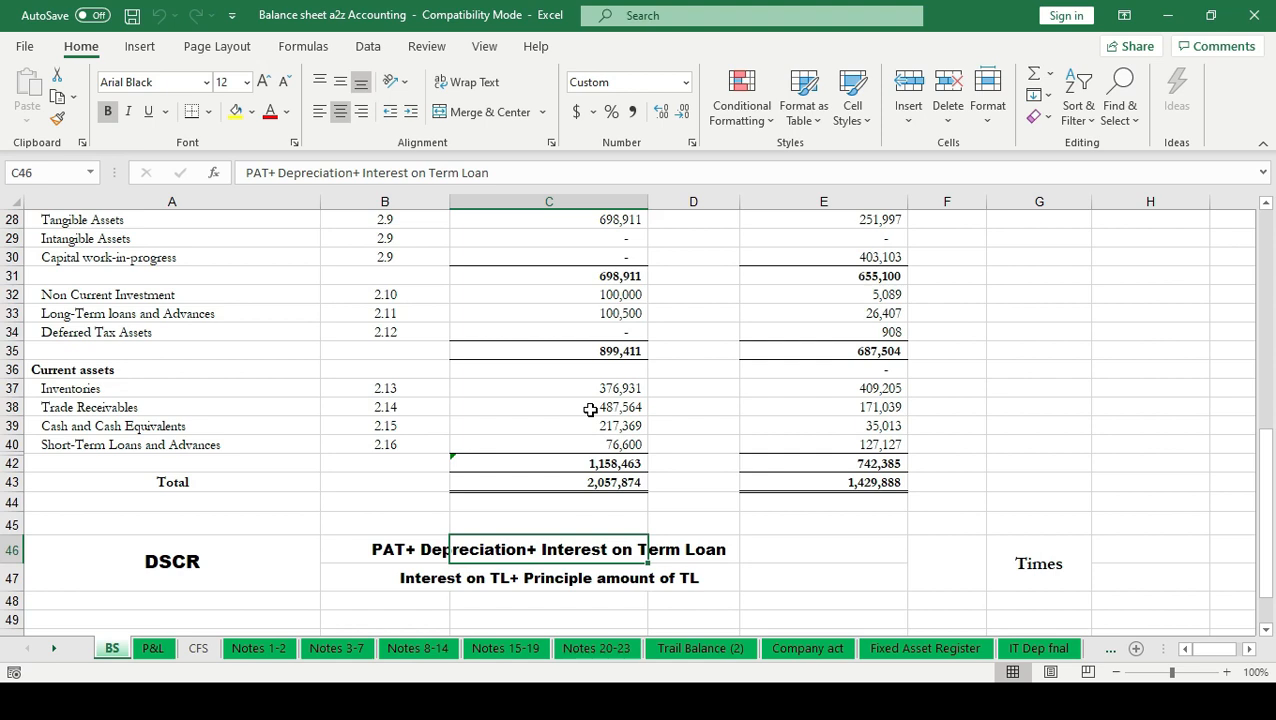
pyautogui.press('Down')
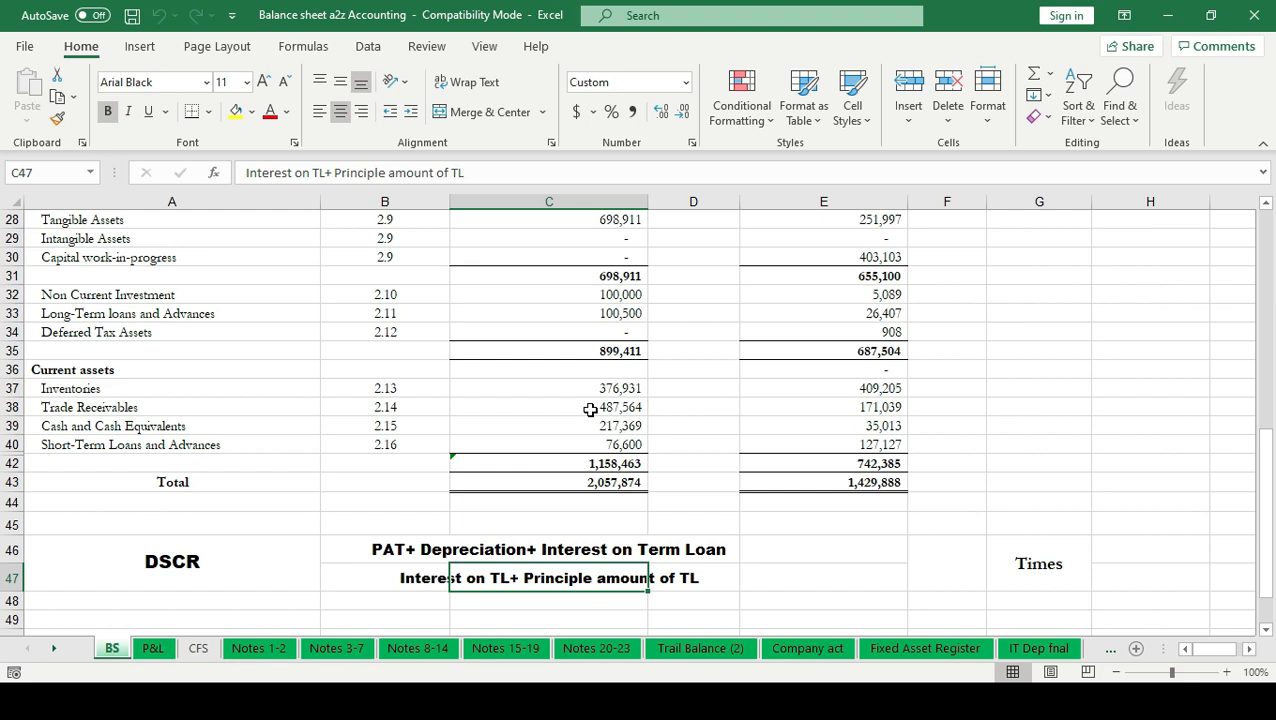
pyautogui.press('Down')
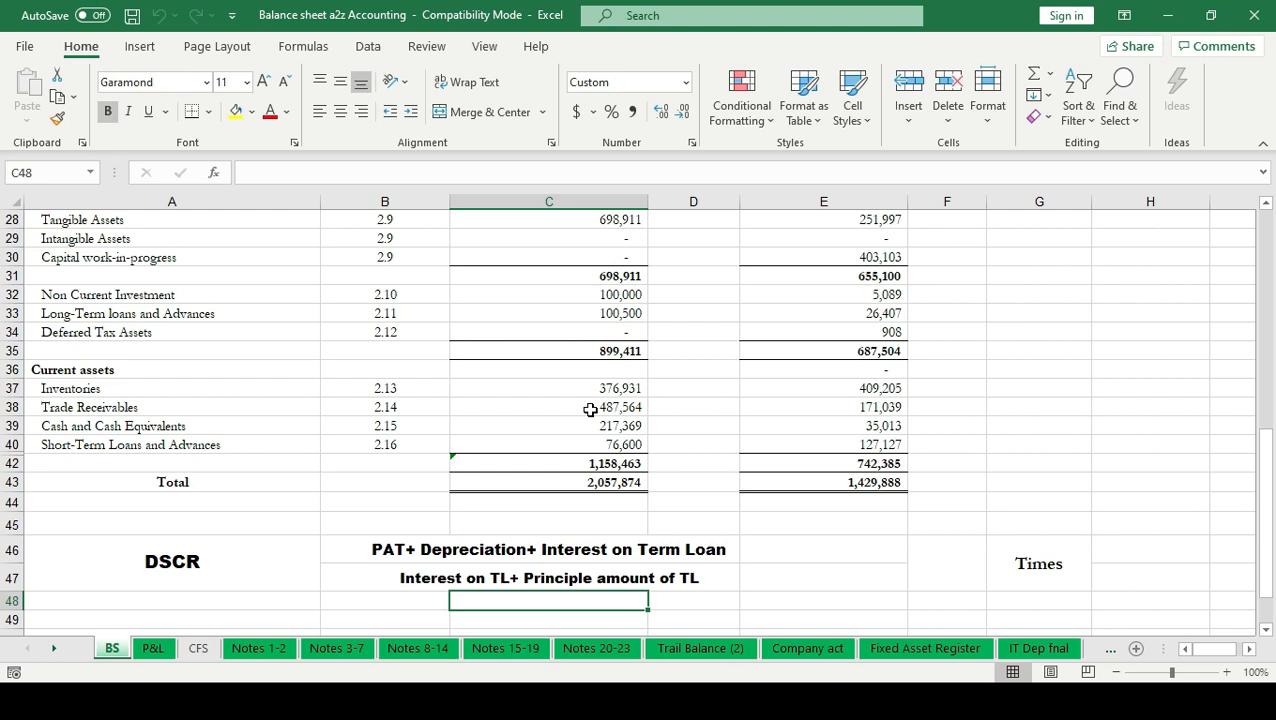
# Step: Start the DSCR numerator in E46 with the March 31, 2020 profit after tax plus deferred tax, +'P&L'!D34+'P&L'!D31
pyautogui.press('Up')
pyautogui.press('Up')
pyautogui.press('Right')
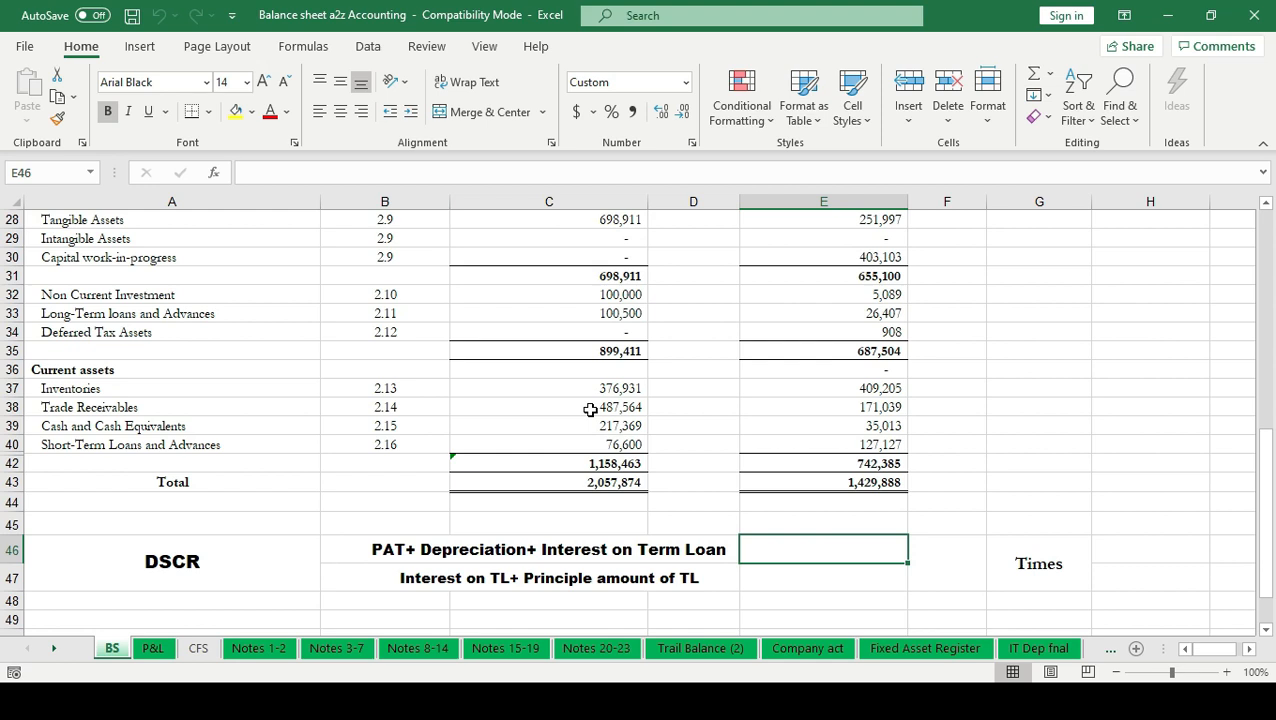
pyautogui.write('+')
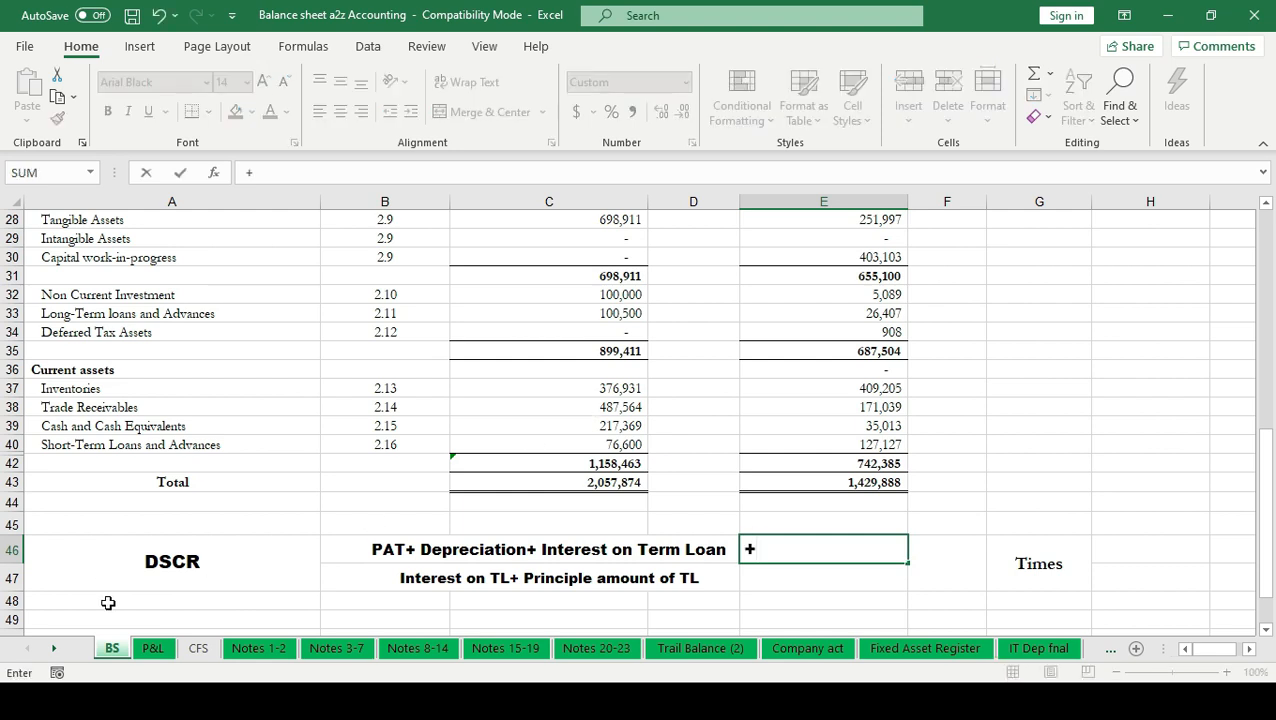
pyautogui.click(151, 649)
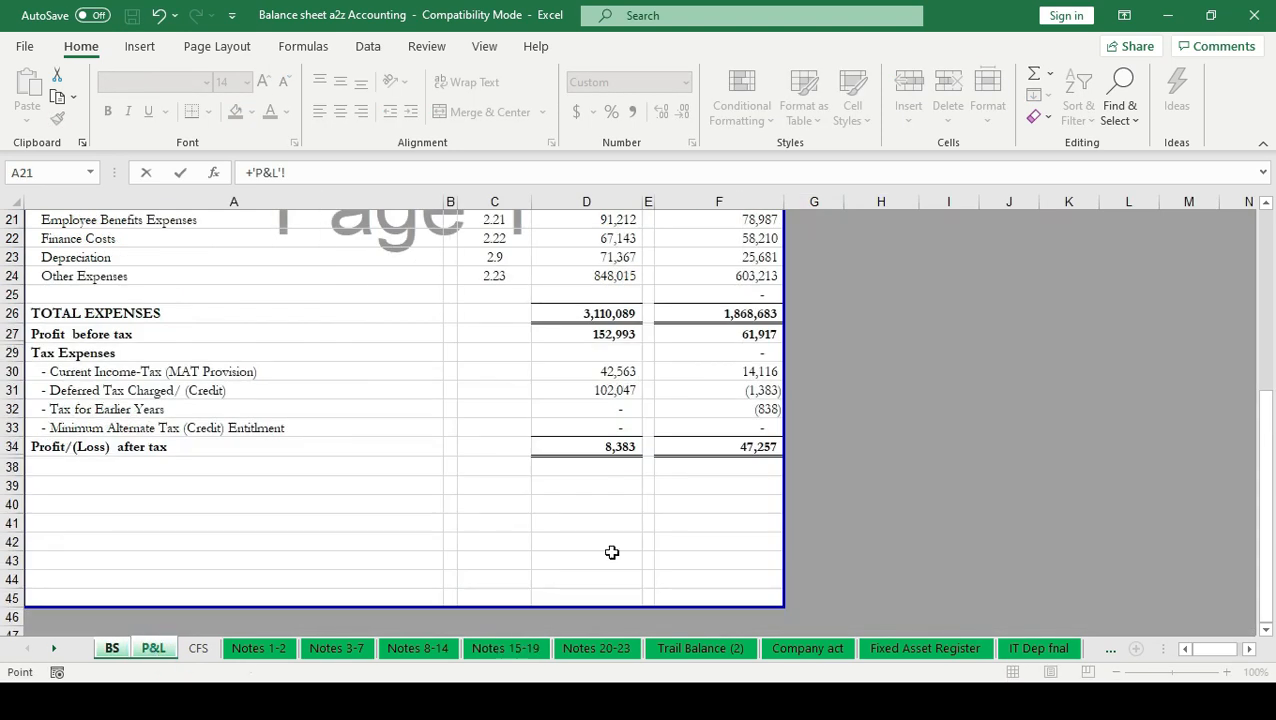
pyautogui.click(617, 447)
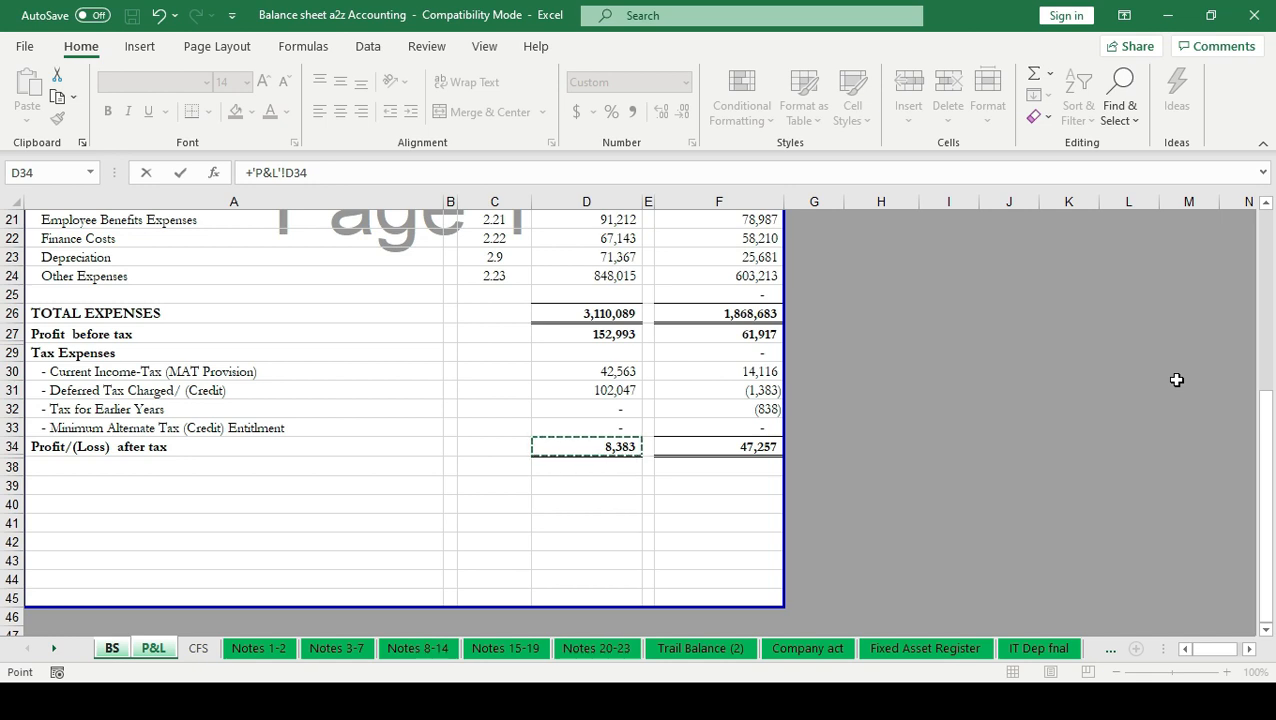
pyautogui.write('+')
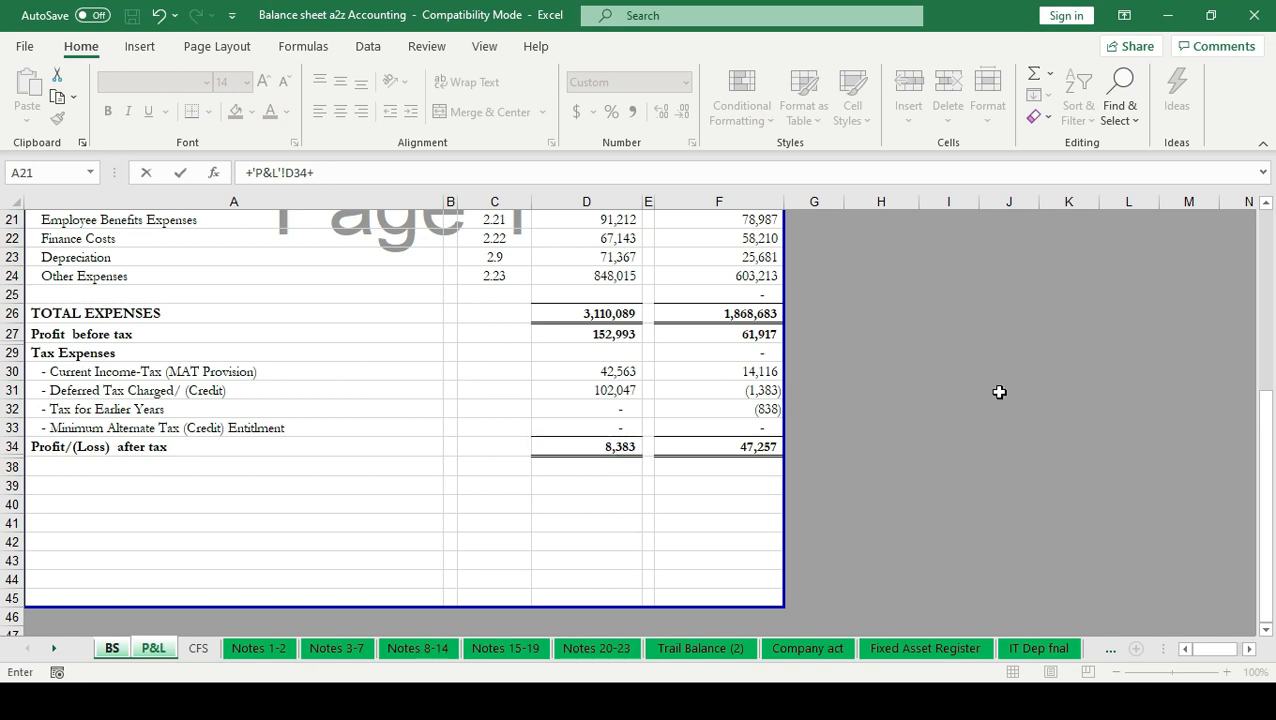
pyautogui.click(617, 388)
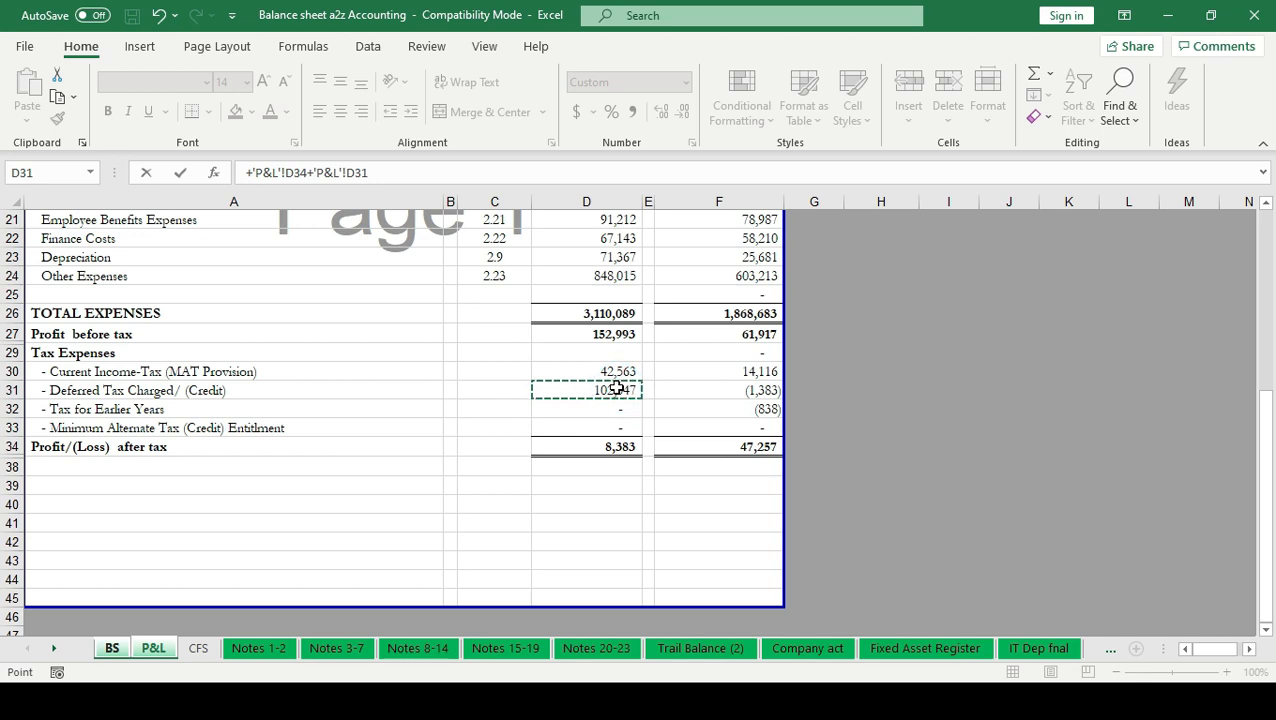
# Step: Complete the E46 numerator by adding depreciation from 'P&L'!D23 and interest on term loans from 'Notes 20-23'!C27
pyautogui.write('+')
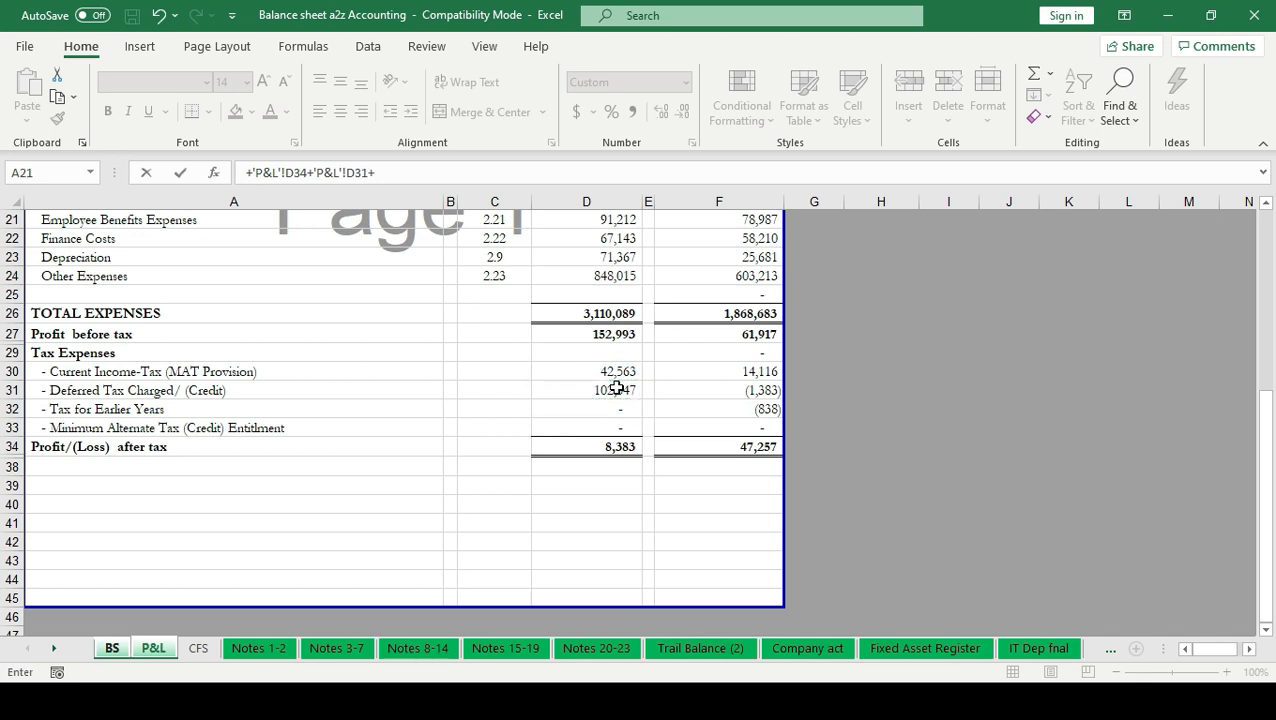
pyautogui.scroll(1, 617, 388)
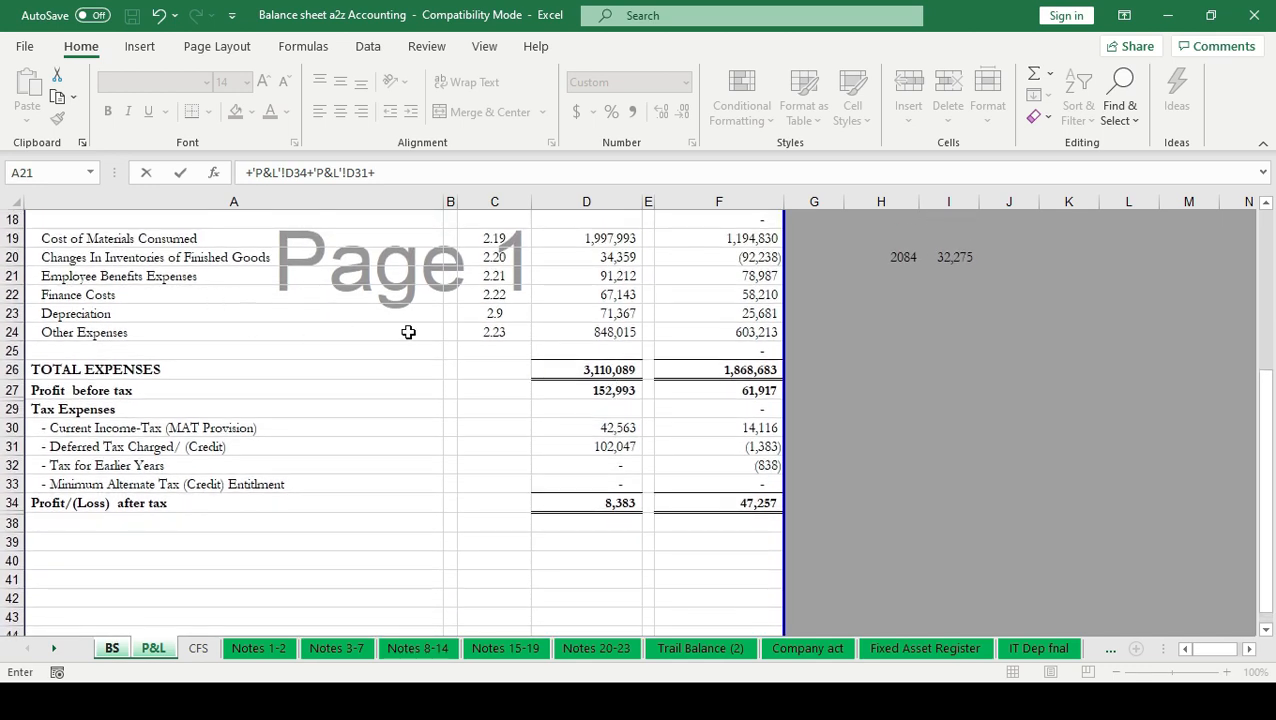
pyautogui.click(578, 317)
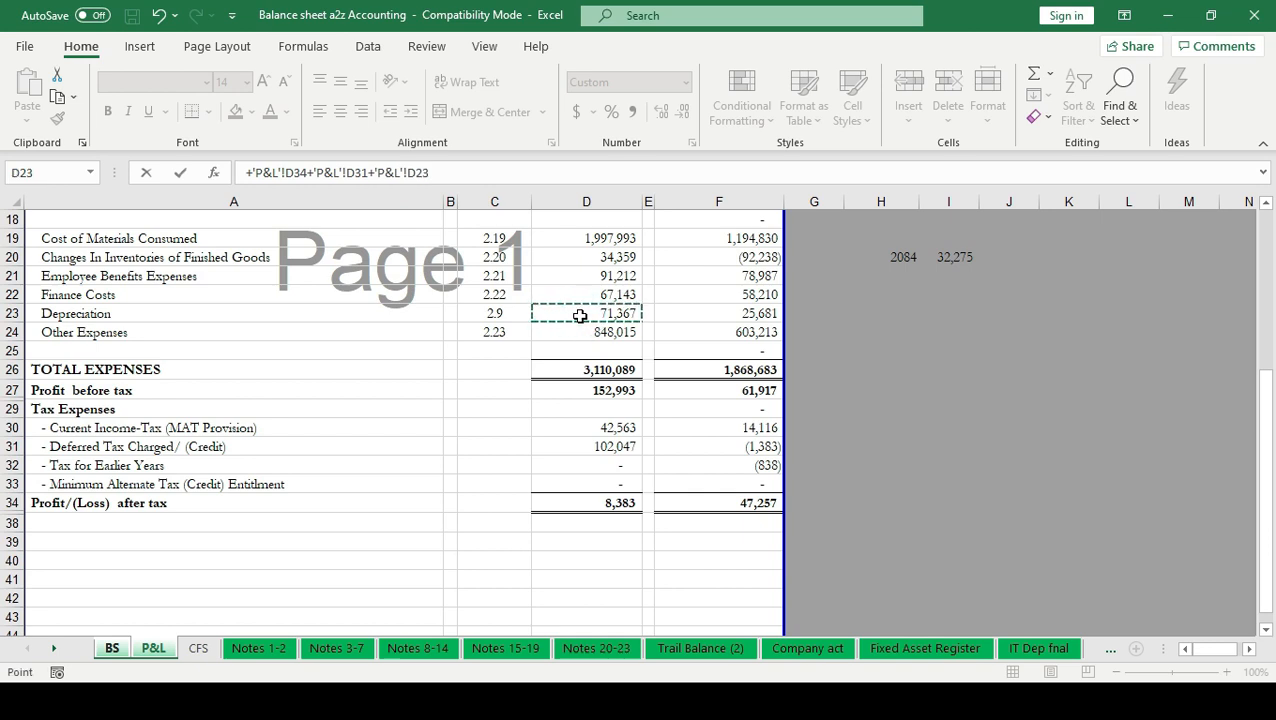
pyautogui.write('+')
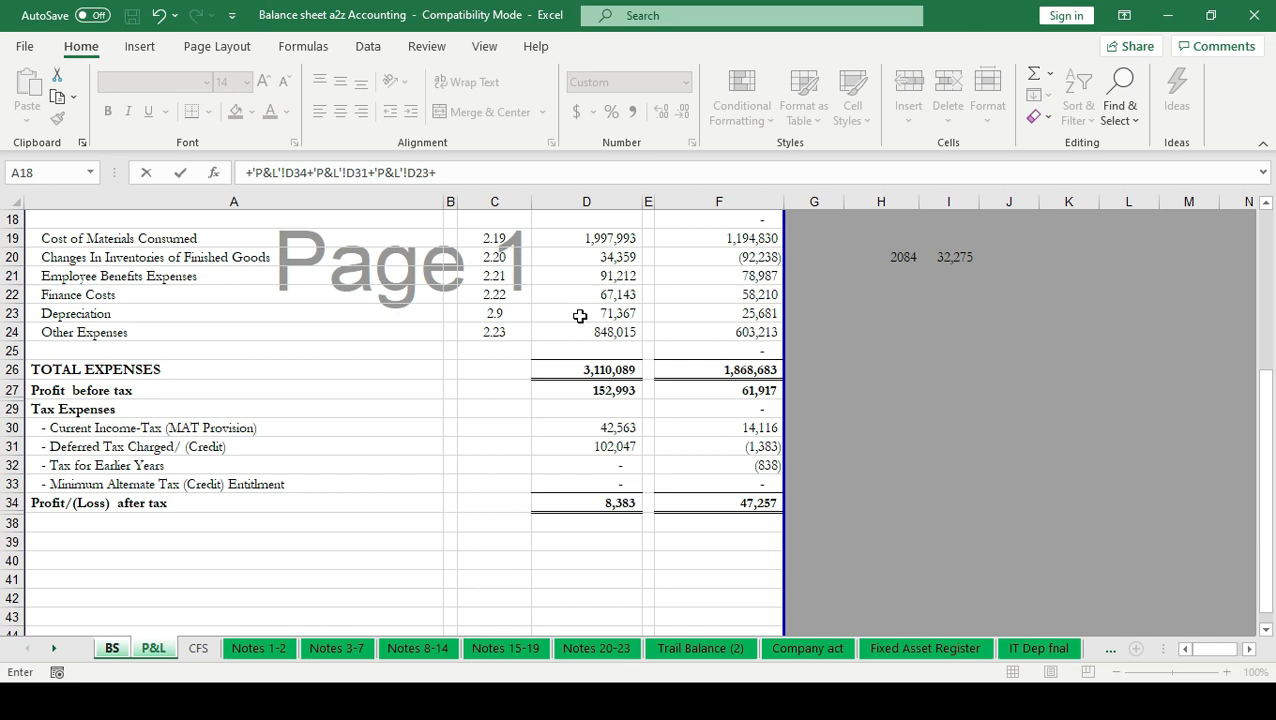
pyautogui.click(610, 649)
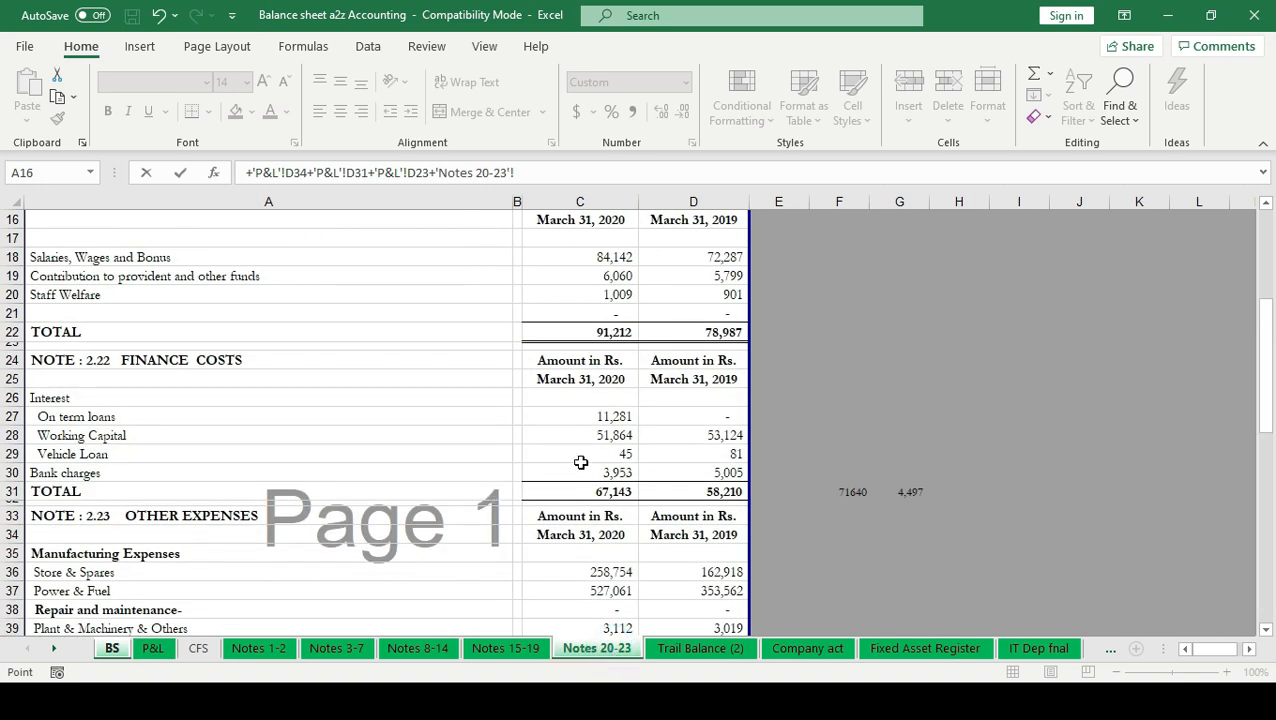
pyautogui.click(607, 415)
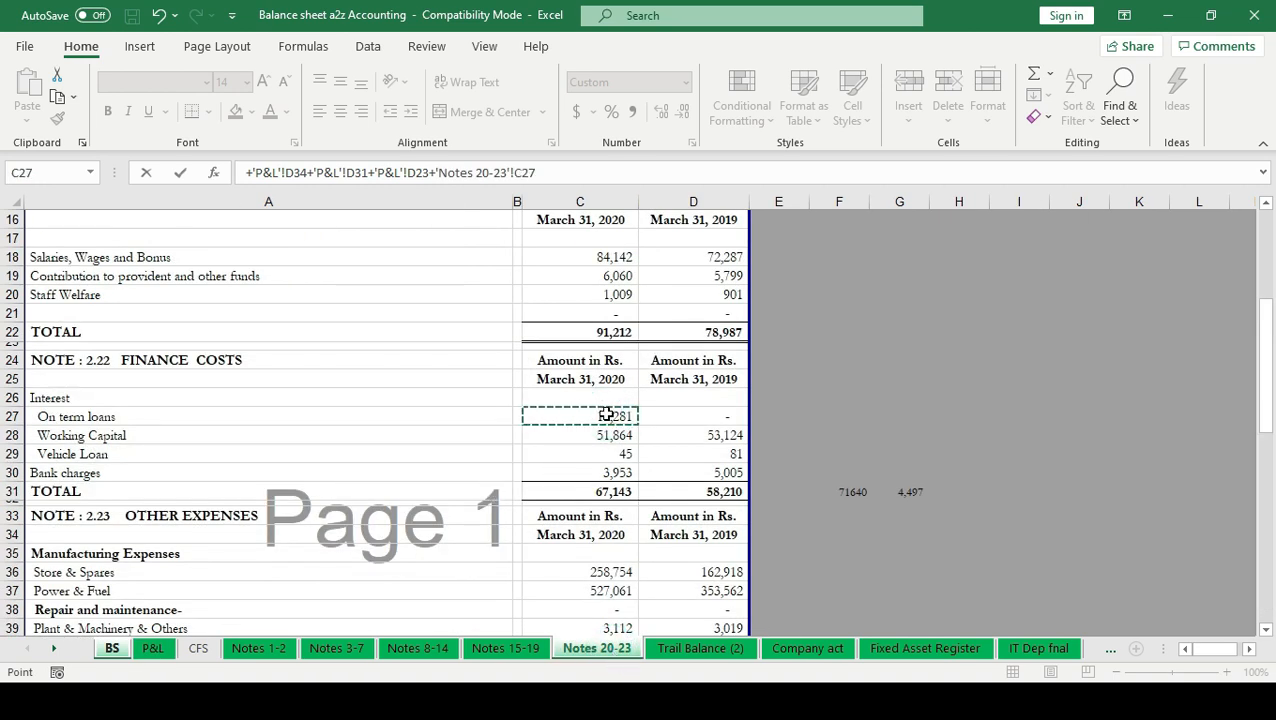
pyautogui.press('Return')
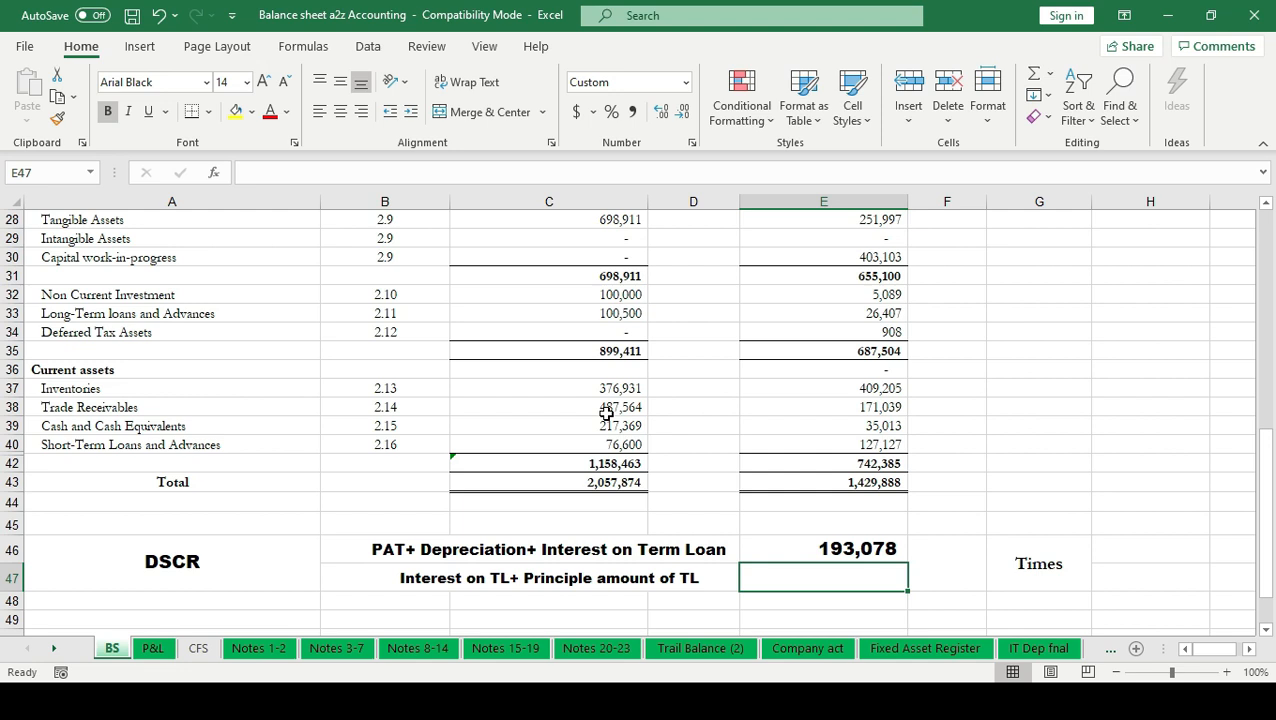
# Step: Start the DSCR denominator in E47 with the March 31, 2020 interest on term loans, +'Notes 20-23'!C27
pyautogui.scroll(-2, 518, 594)
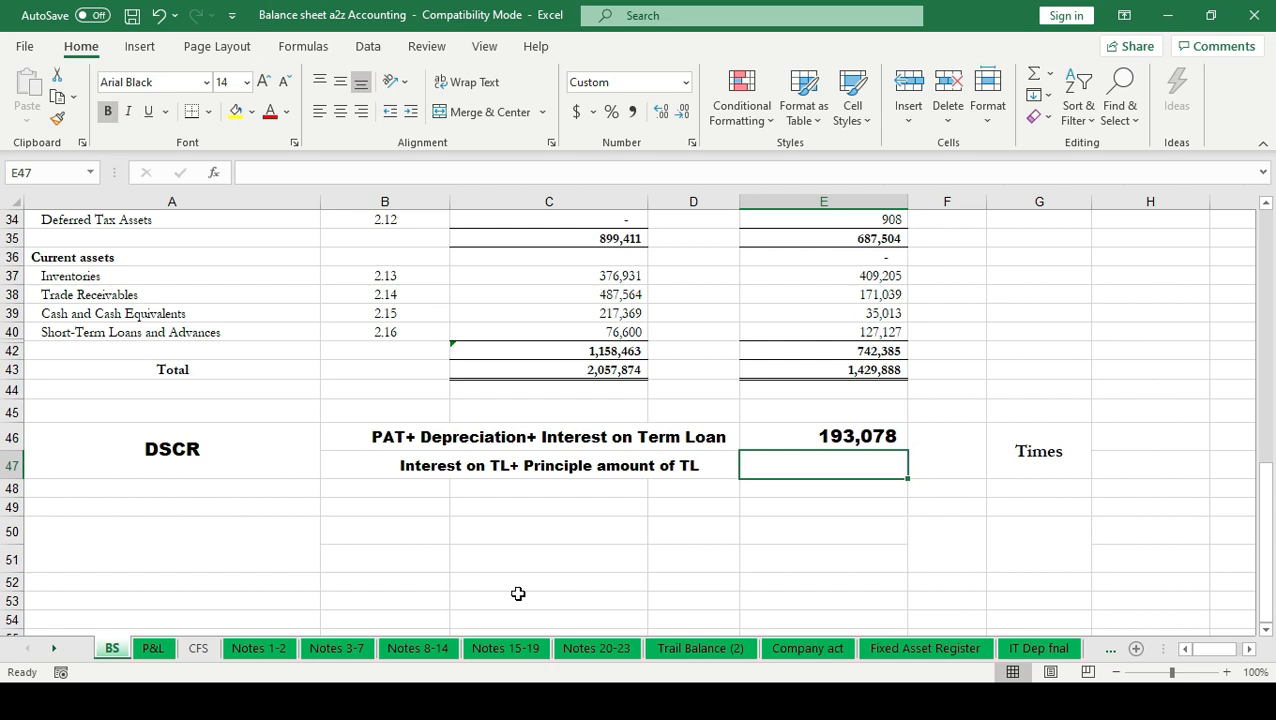
pyautogui.write('+')
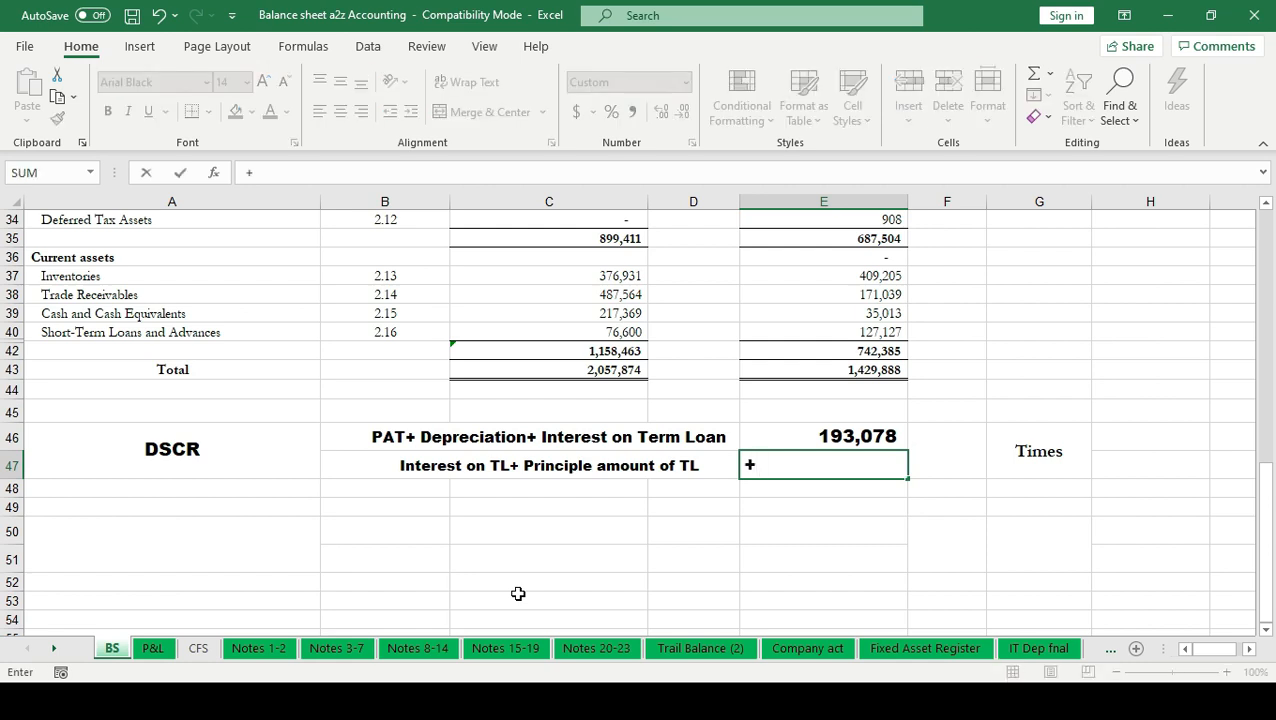
pyautogui.click(153, 648)
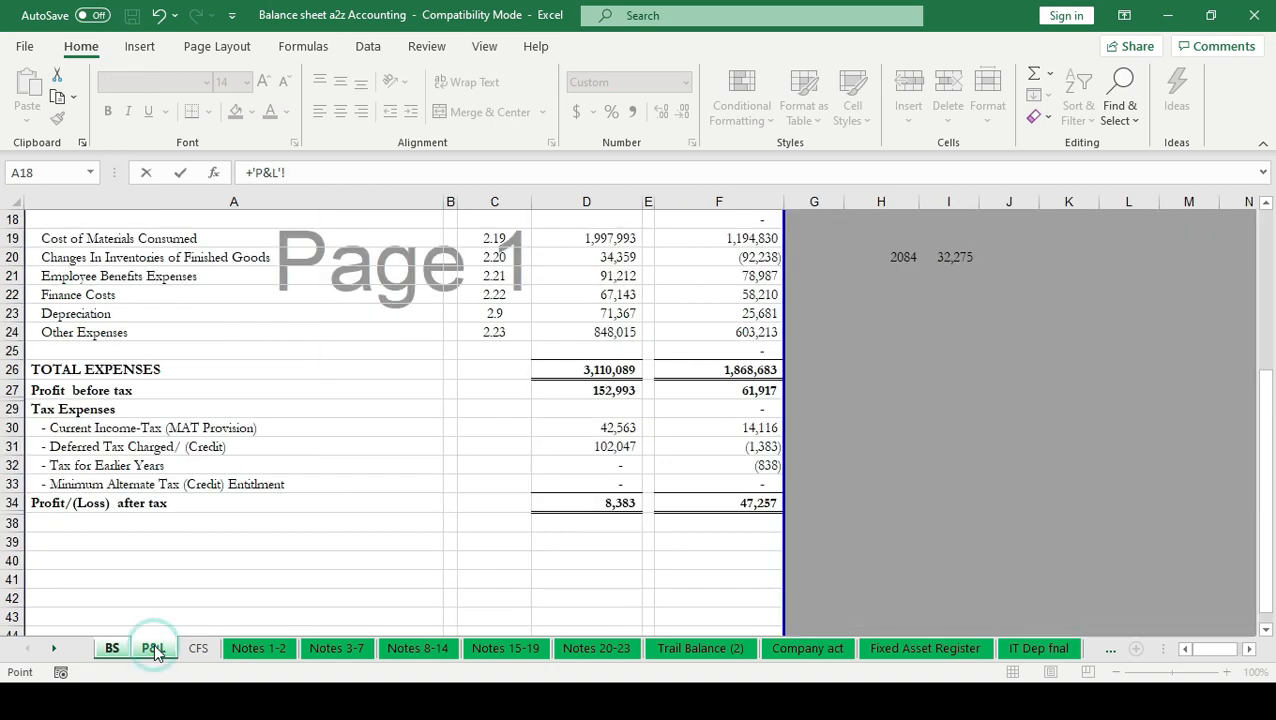
pyautogui.scroll(1, 334, 527)
pyautogui.scroll(1, 334, 527)
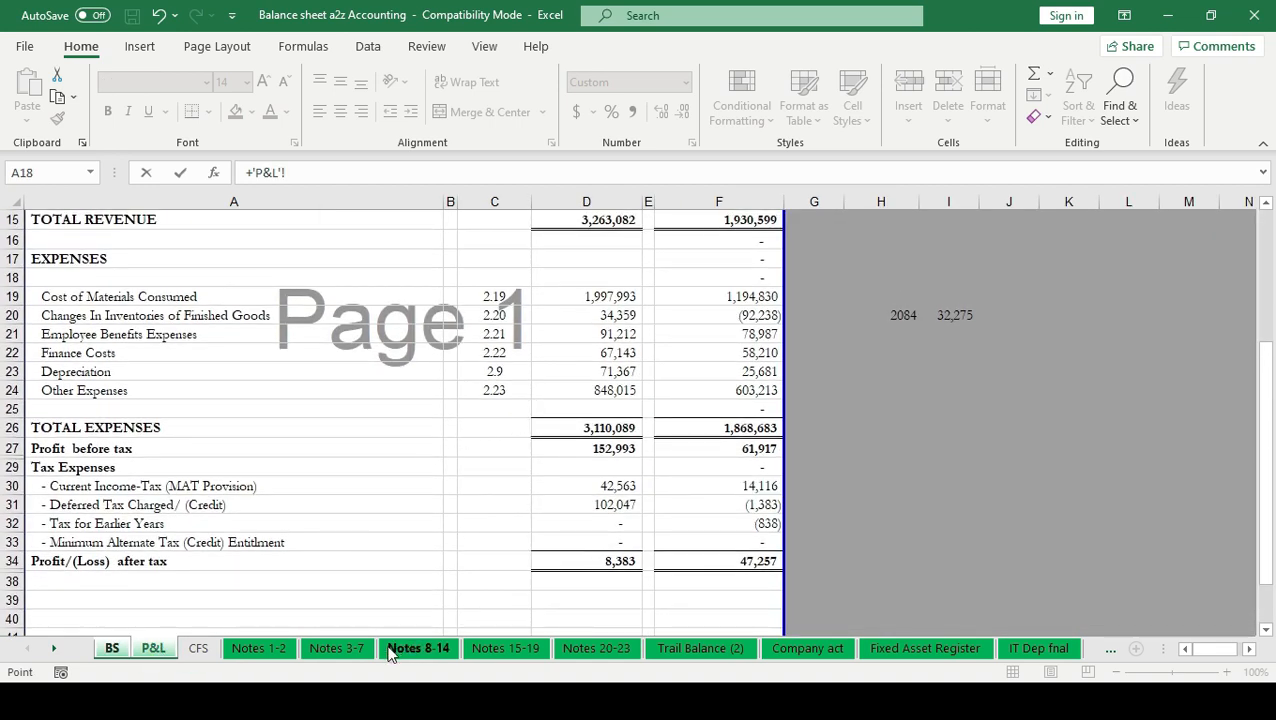
pyautogui.click(349, 648)
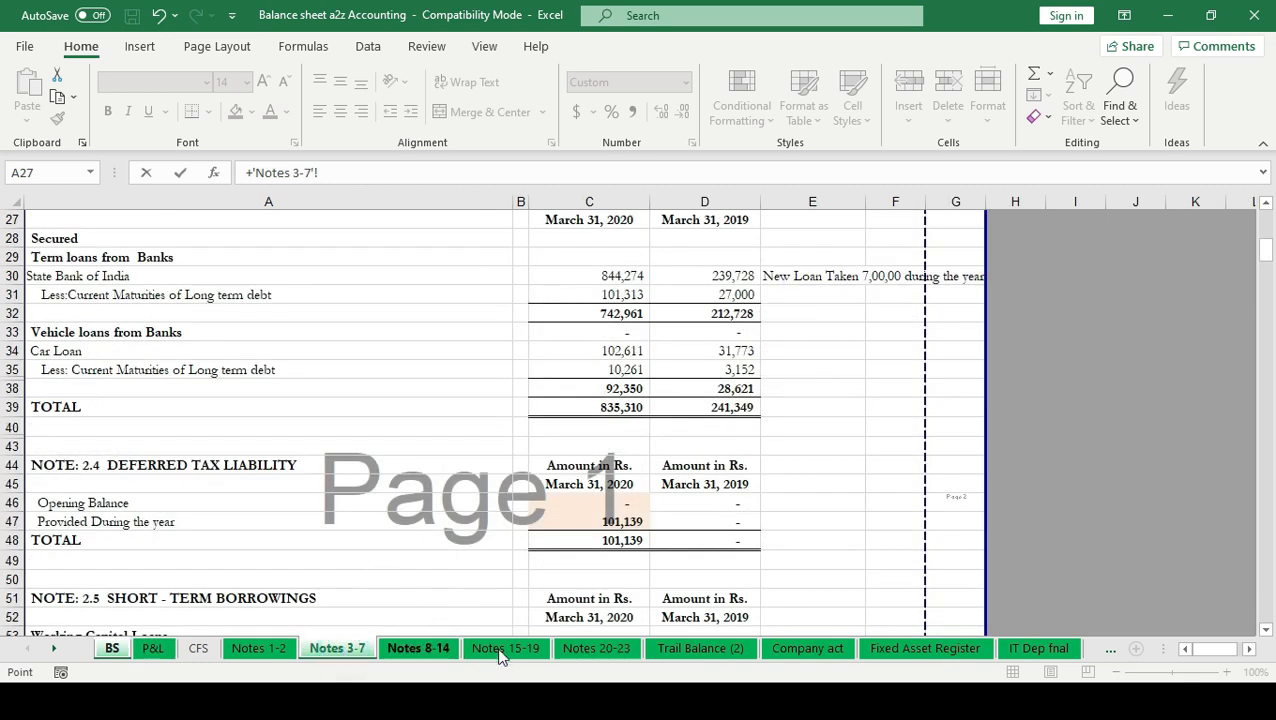
pyautogui.click(598, 648)
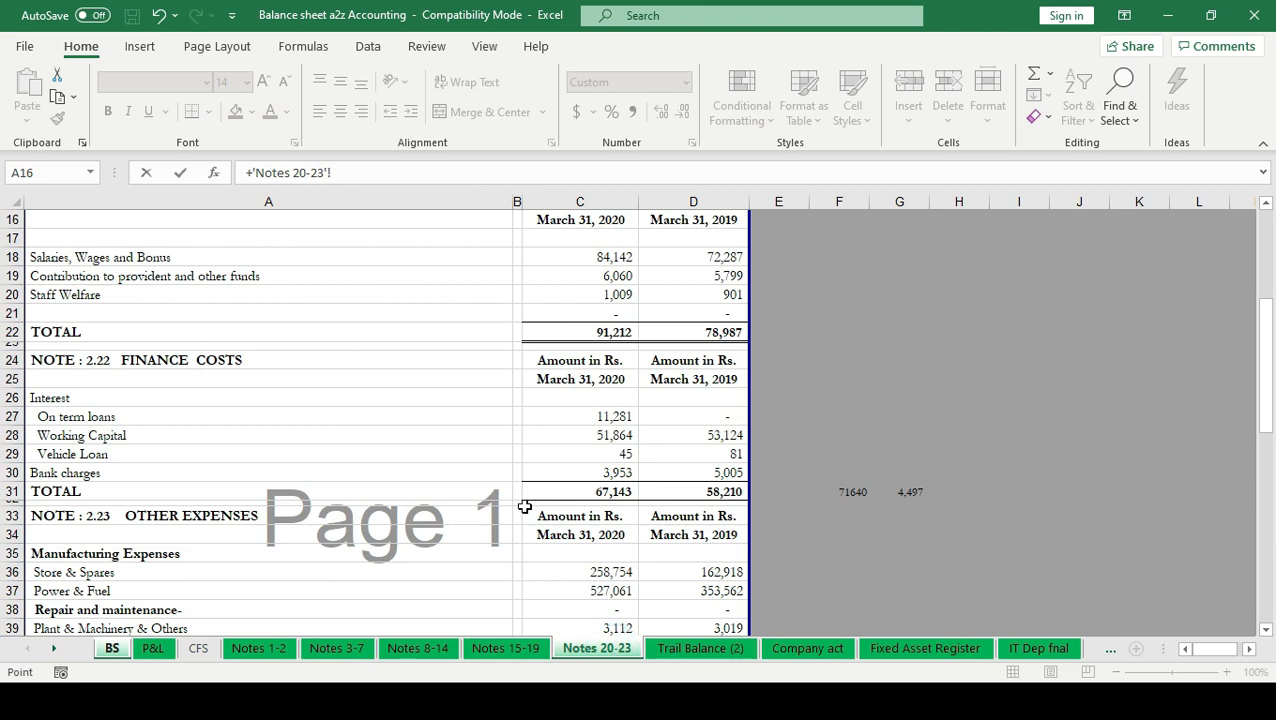
pyautogui.click(617, 414)
# Step: Complete the E47 denominator by adding the State Bank of India term loan principal repaid, +'Notes 3-7'!D30-'Notes 3-7'!C30+700000
pyautogui.write('+')
pyautogui.click(112, 648)
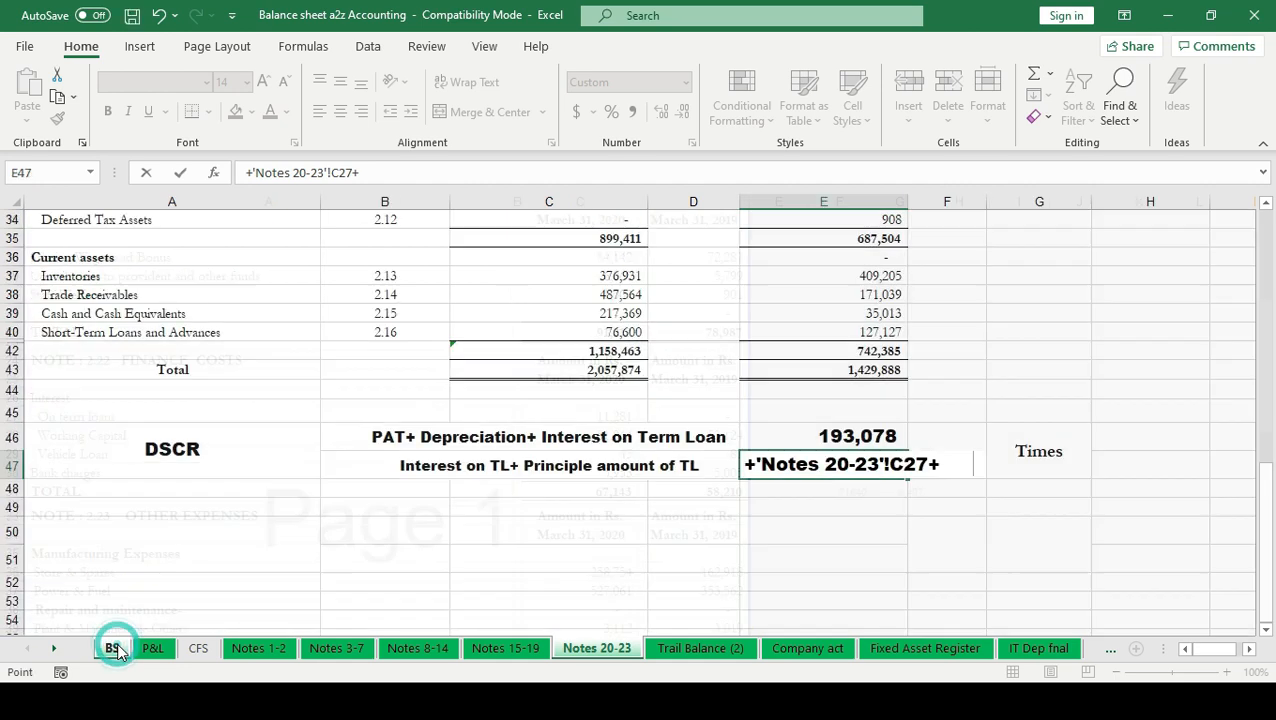
pyautogui.scroll(8, 287, 390)
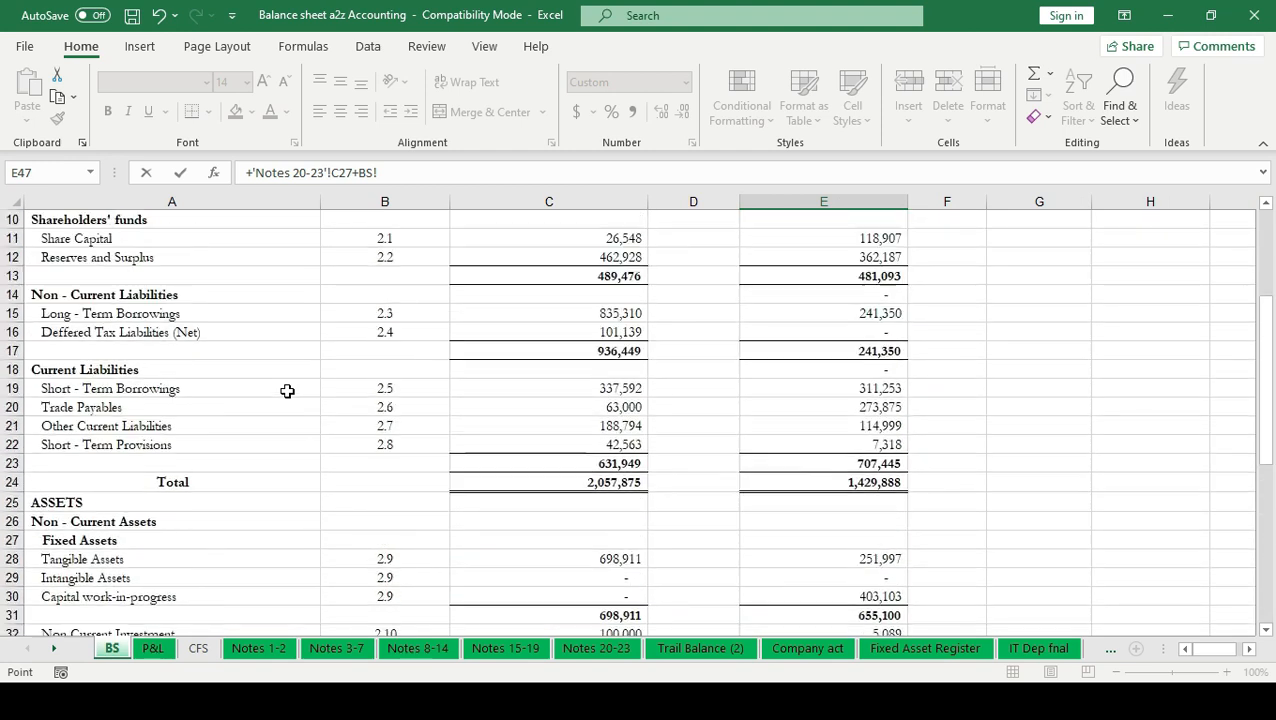
pyautogui.scroll(3, 287, 390)
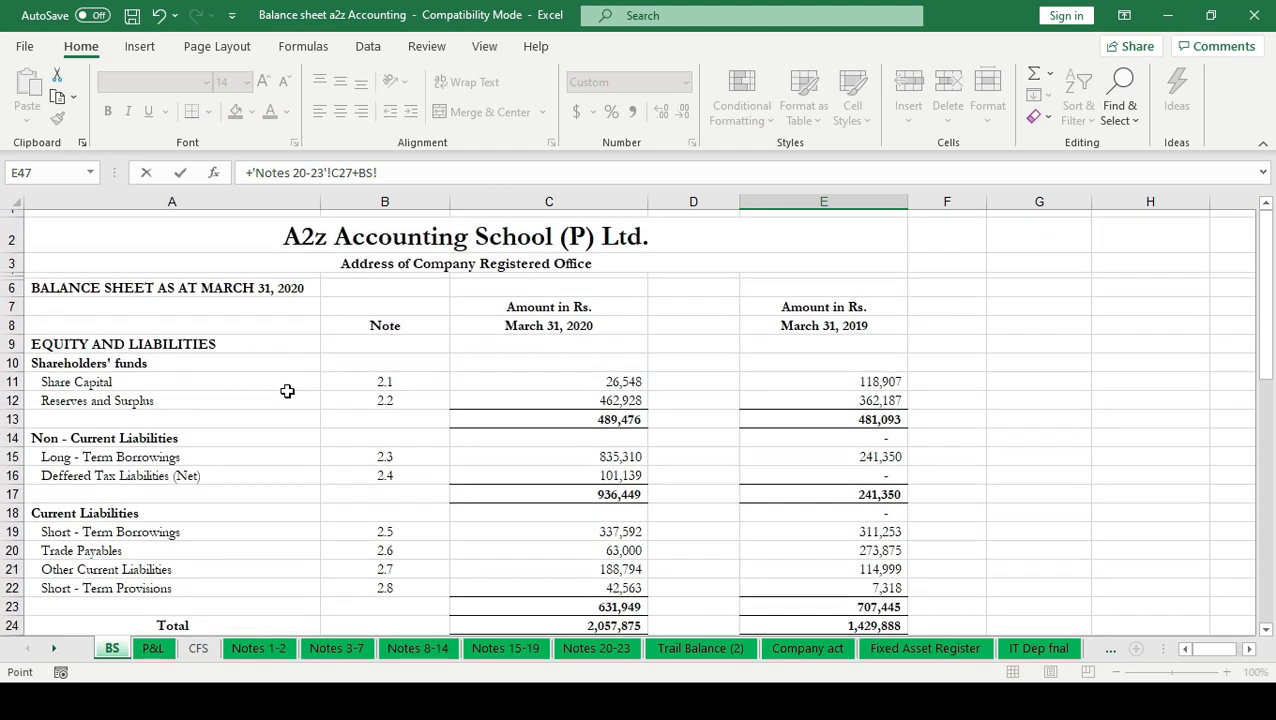
pyautogui.click(340, 649)
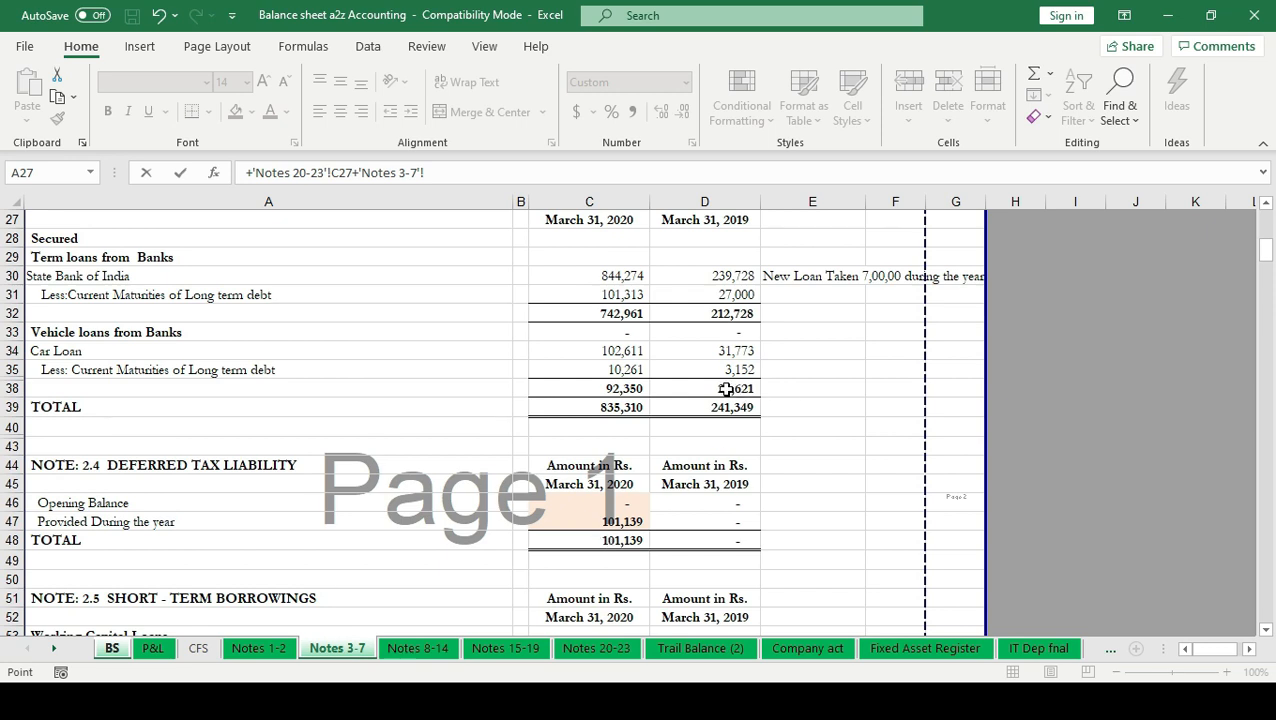
pyautogui.click(719, 274)
pyautogui.write('-')
pyautogui.click(613, 274)
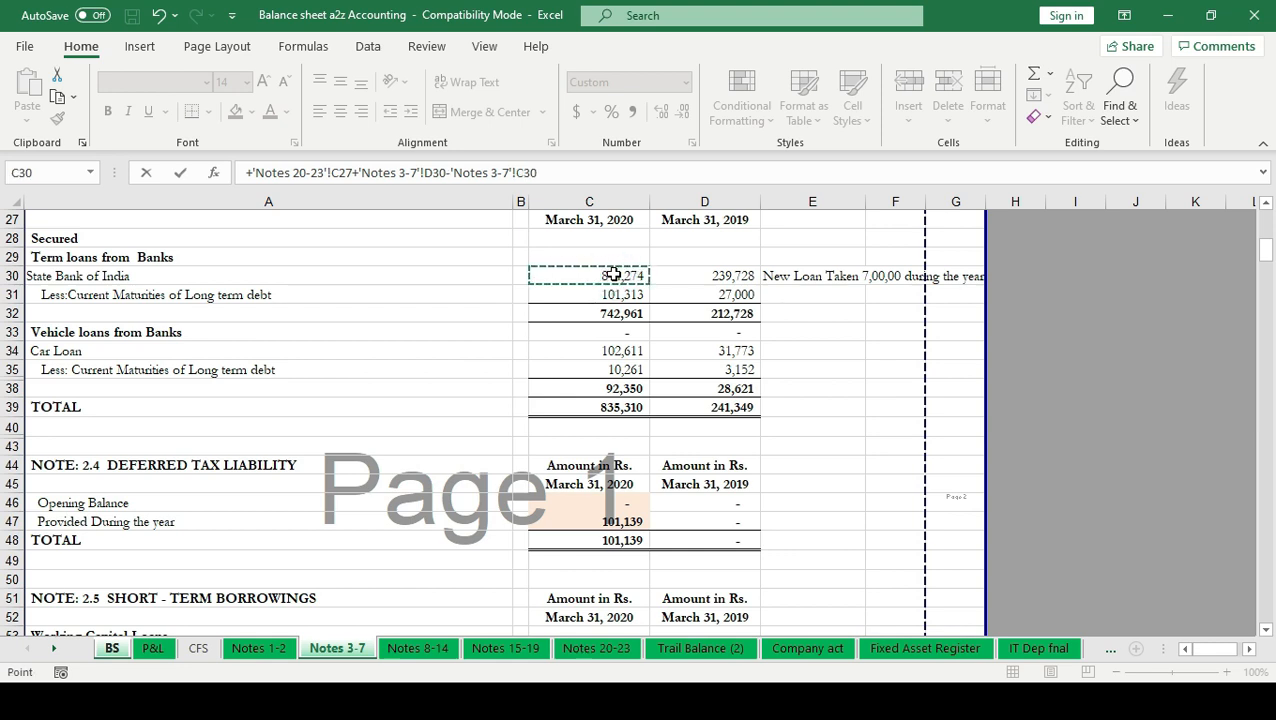
pyautogui.write('+')
pyautogui.write('700000')
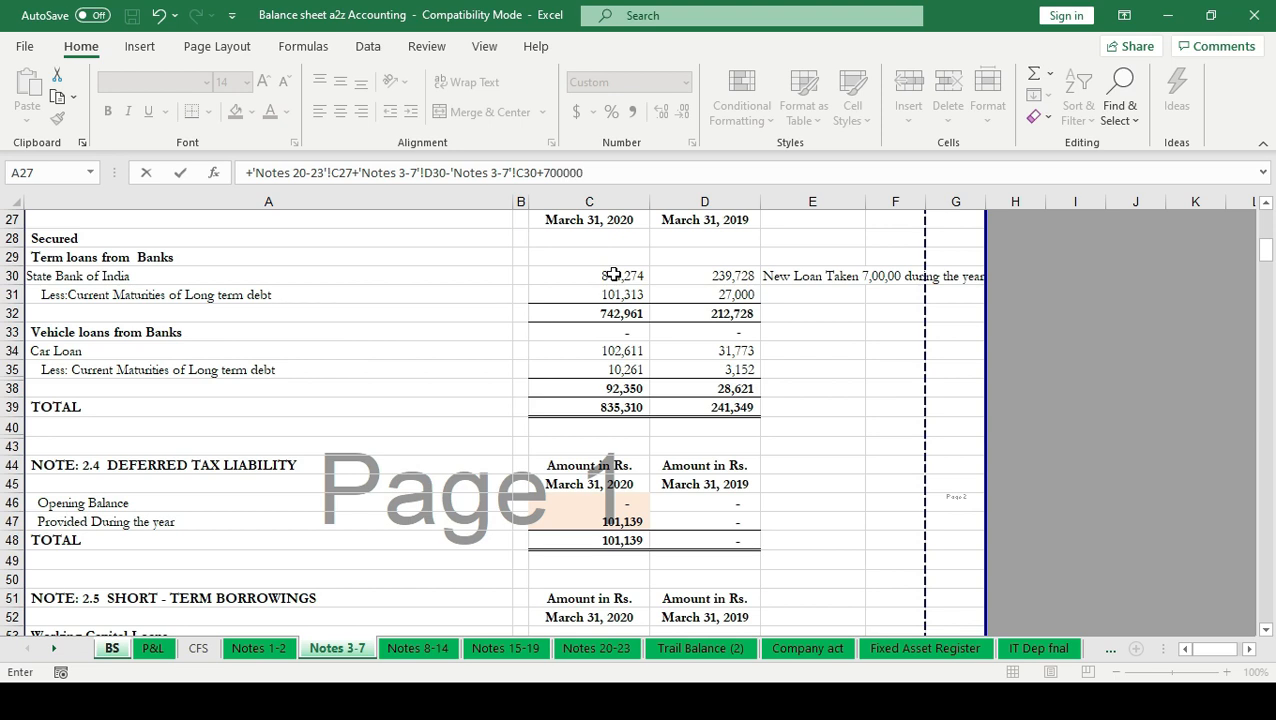
pyautogui.press('Return')
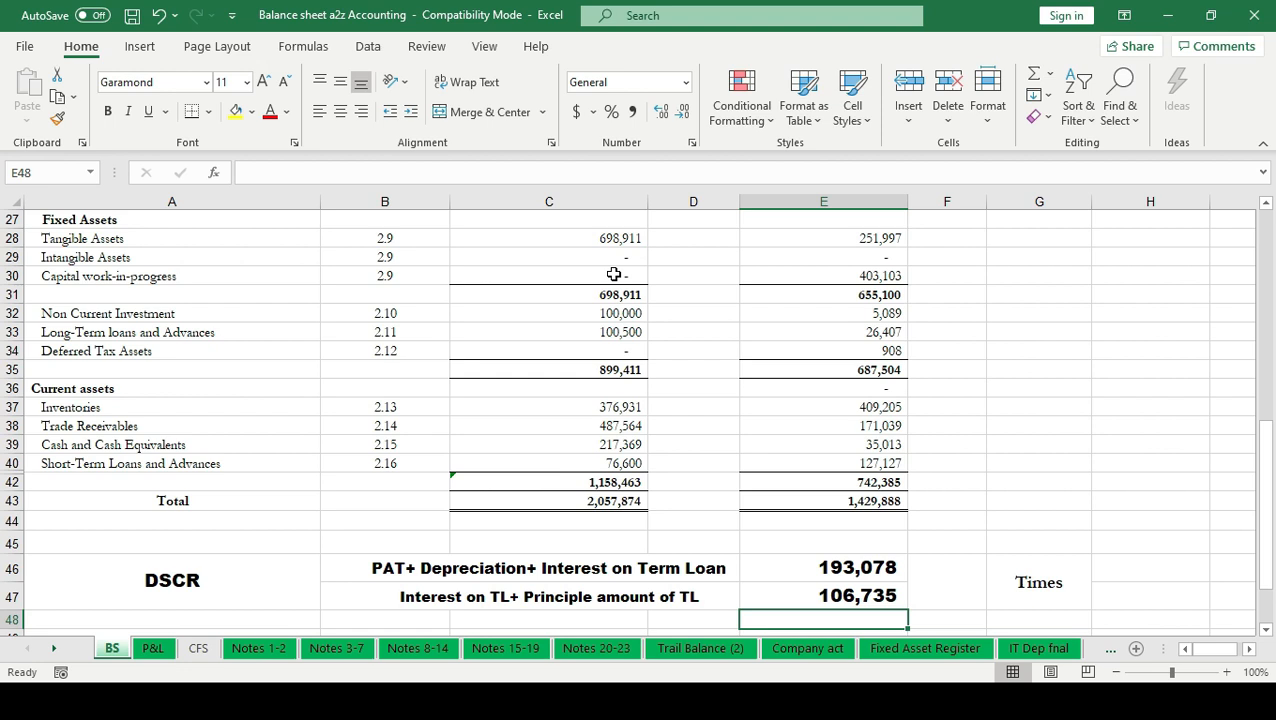
# Step: Calculate the DSCR in merged cell F46 by dividing the numerator by the denominator with +E46/E47
pyautogui.press('Up')
pyautogui.press('Right')
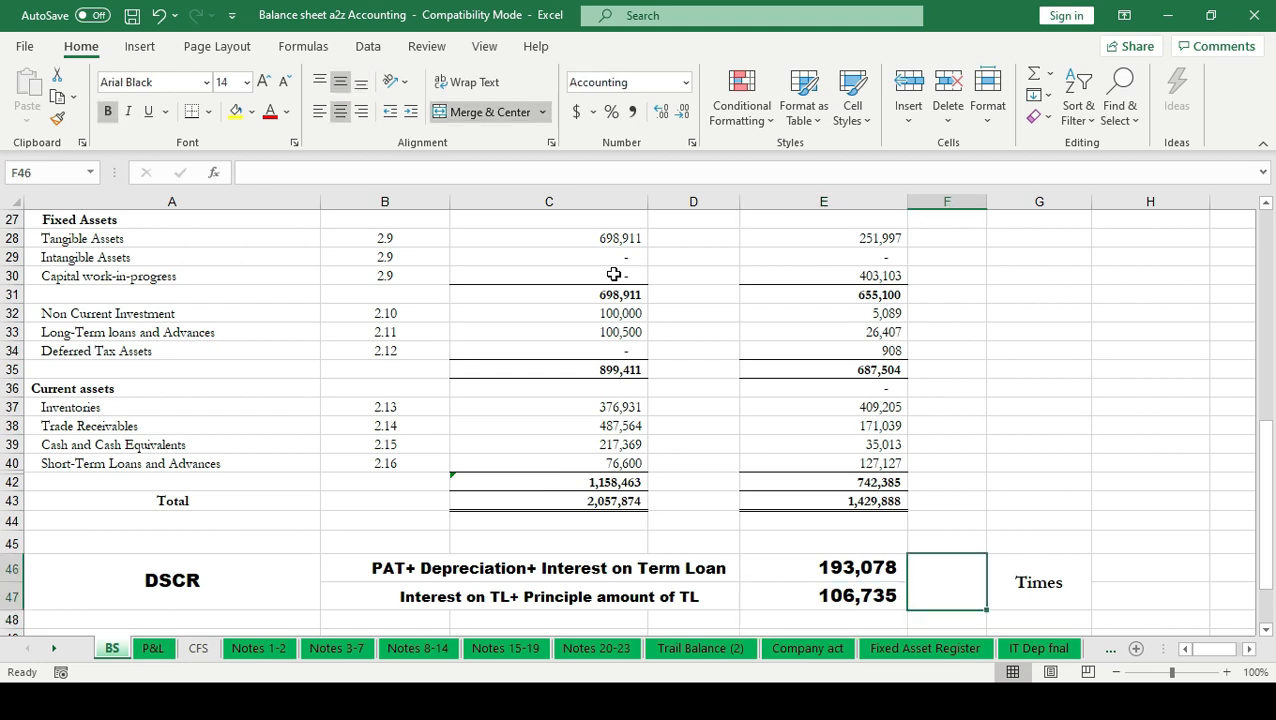
pyautogui.write('+')
pyautogui.press('Left')
pyautogui.press('Down')
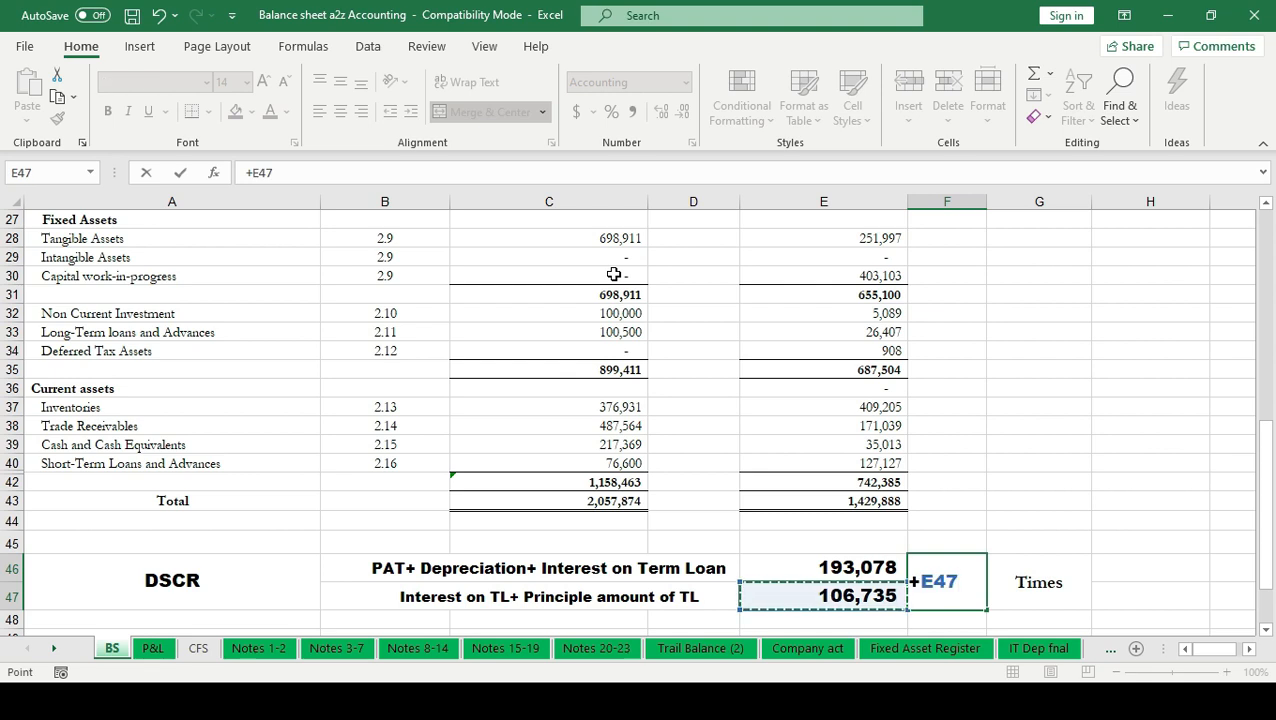
pyautogui.press('Up')
pyautogui.write('/')
pyautogui.press('Left')
pyautogui.press('Down')
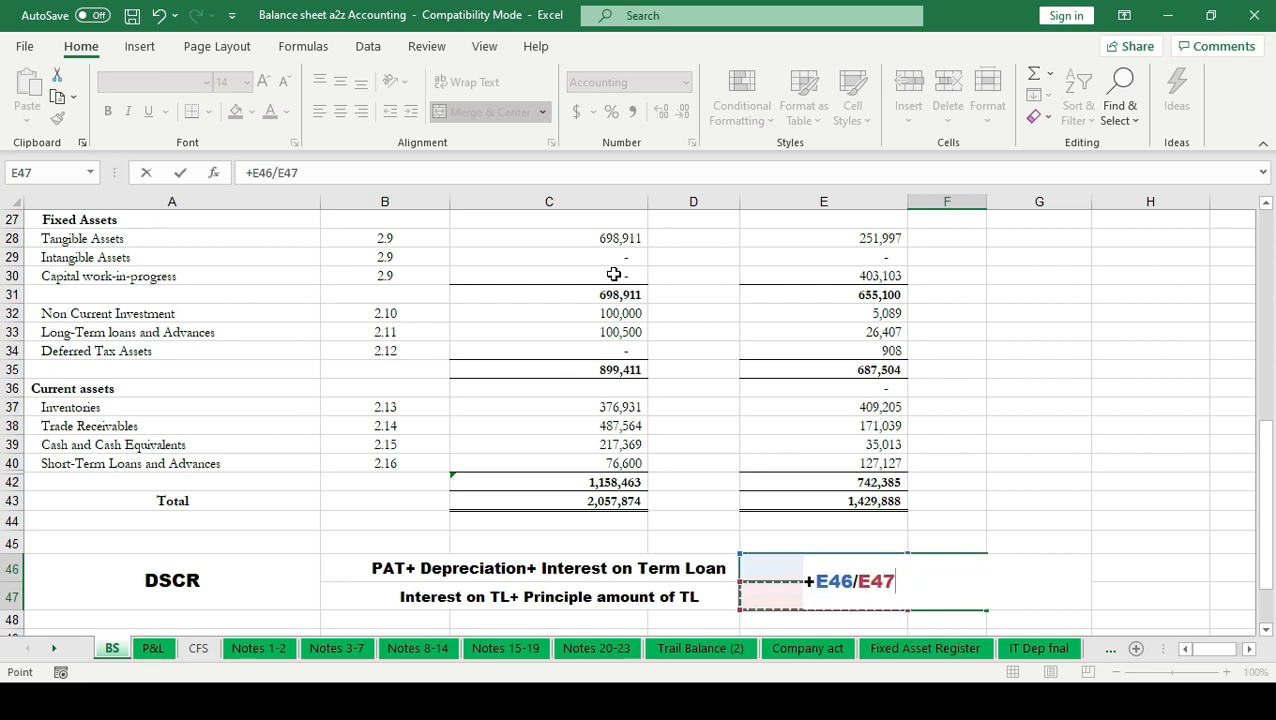
pyautogui.press('Return')
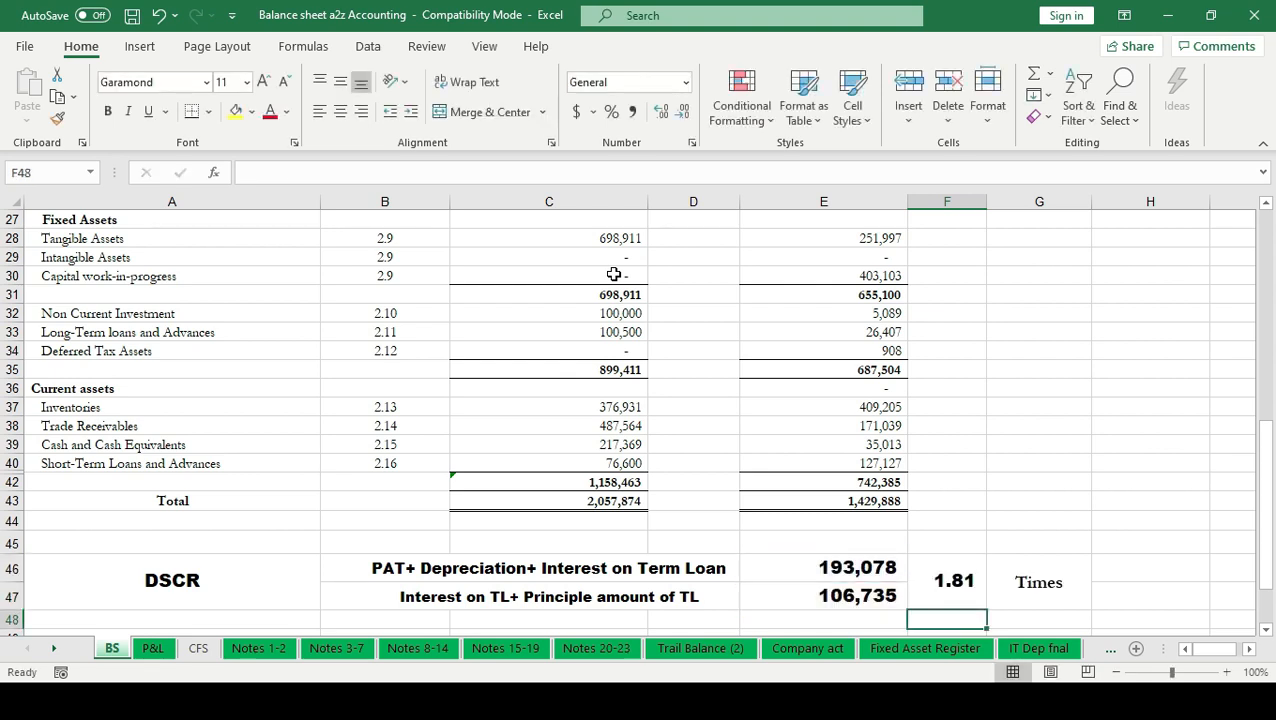